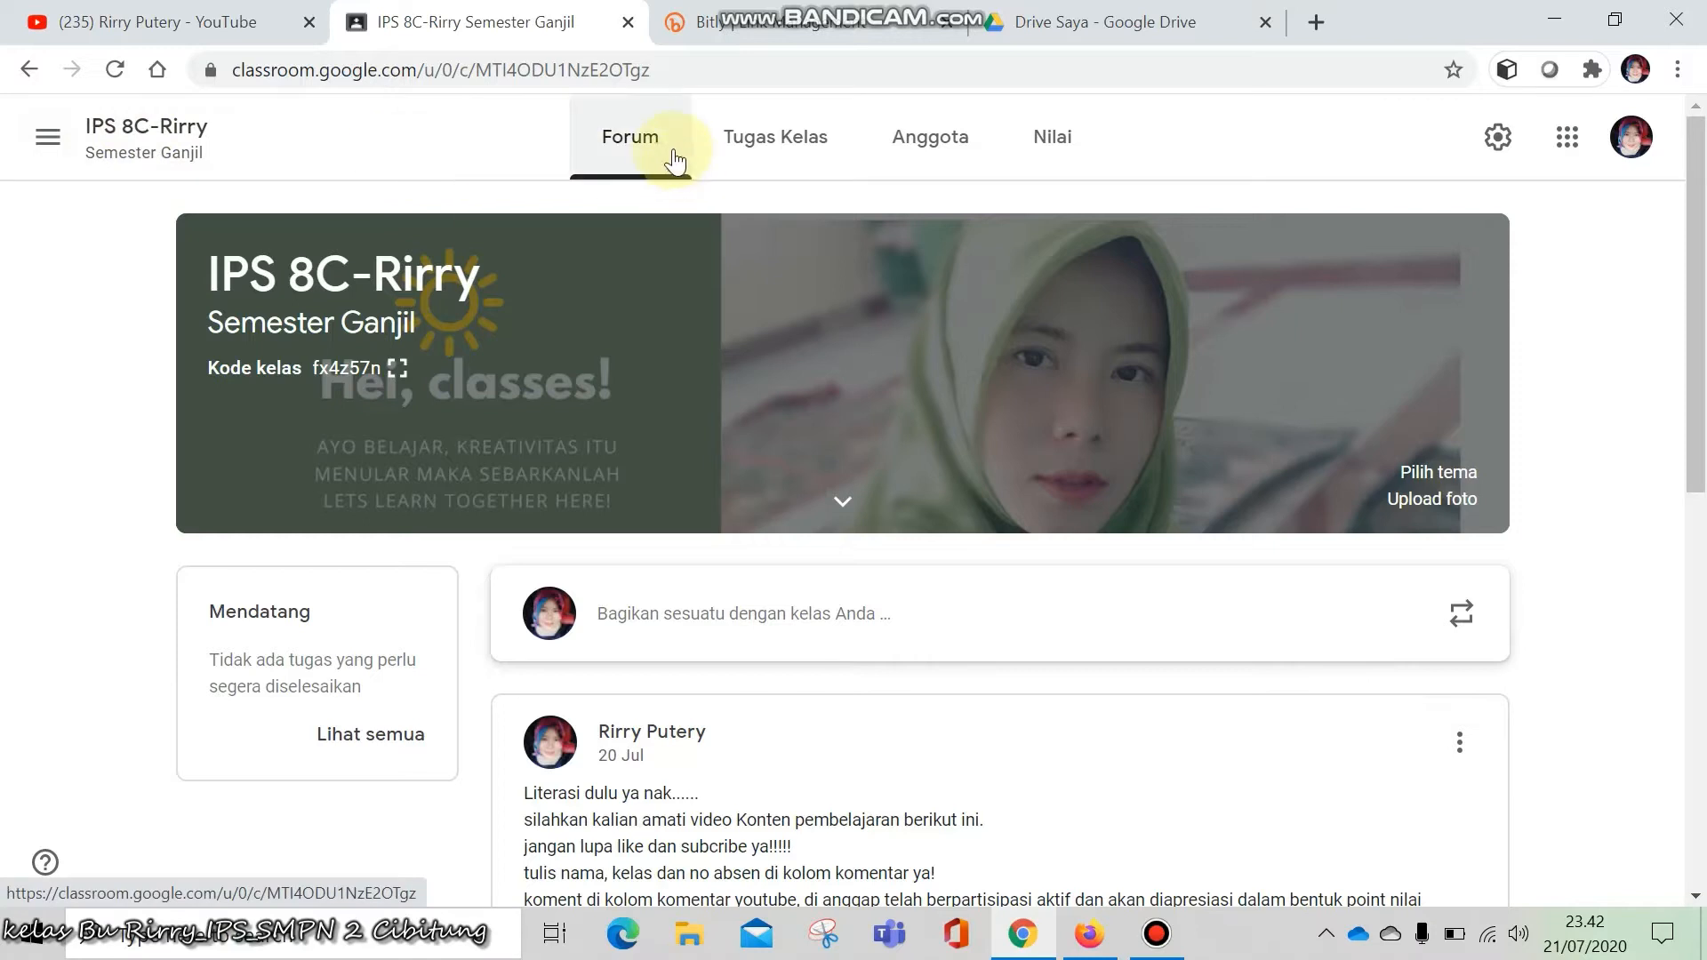
Add a classwork topic named PRESENSI/DAFTAR HADIR to the IPS 8C class
click(763, 151)
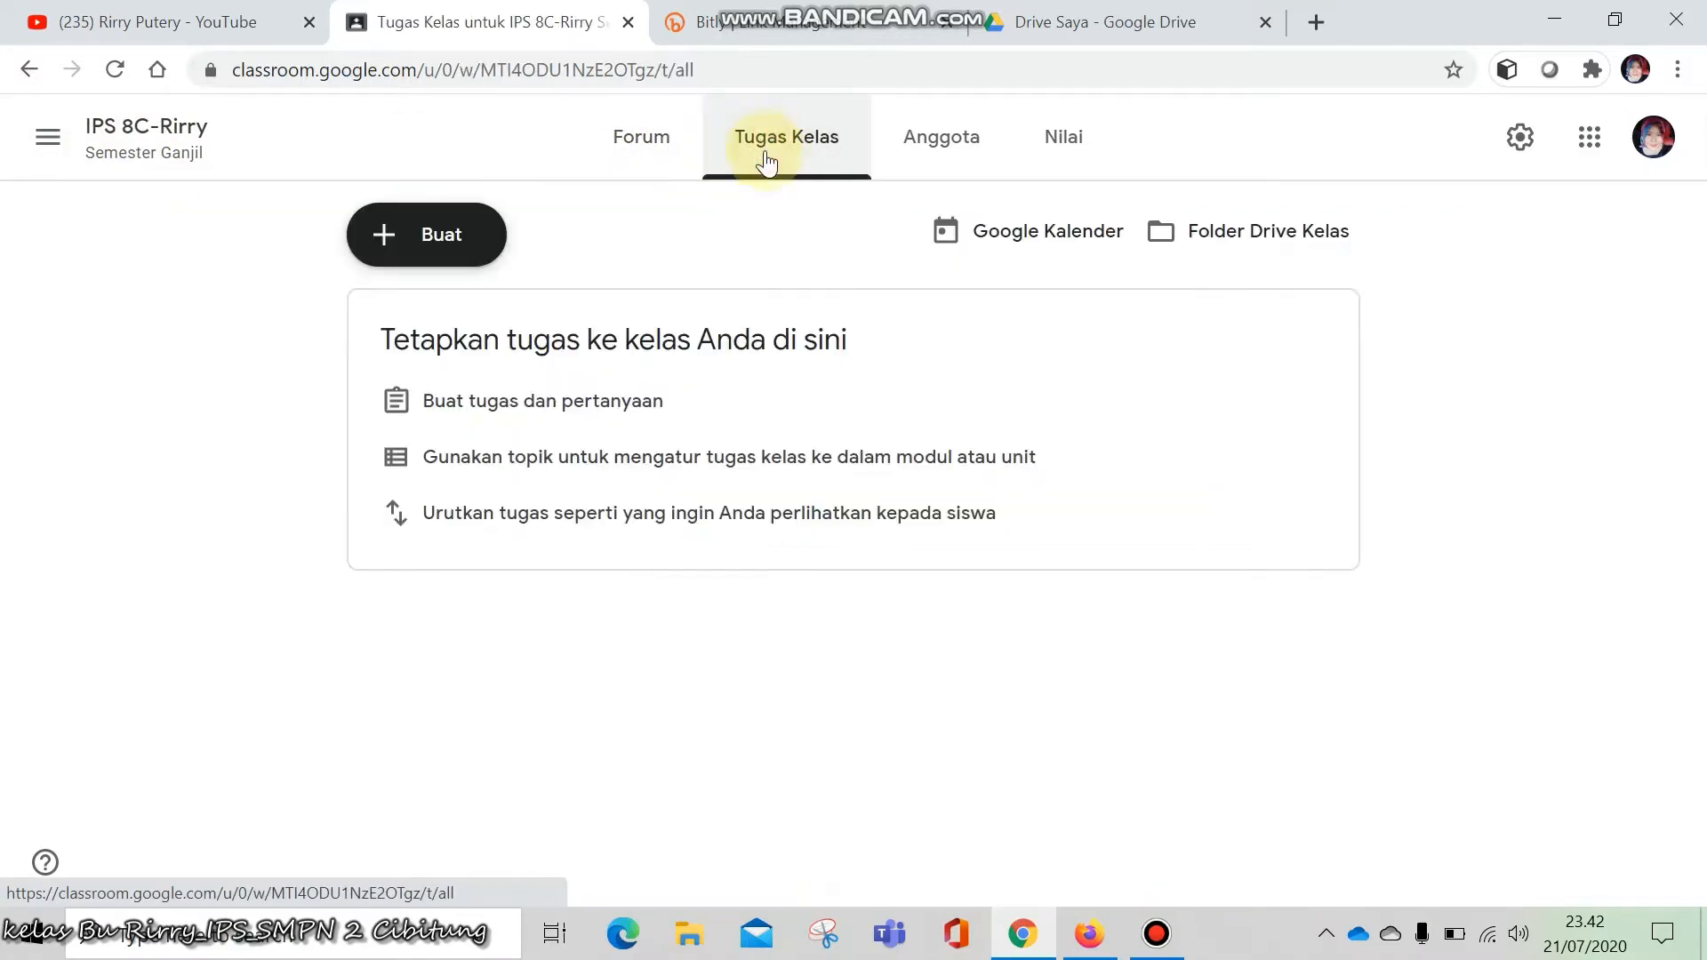
click(441, 240)
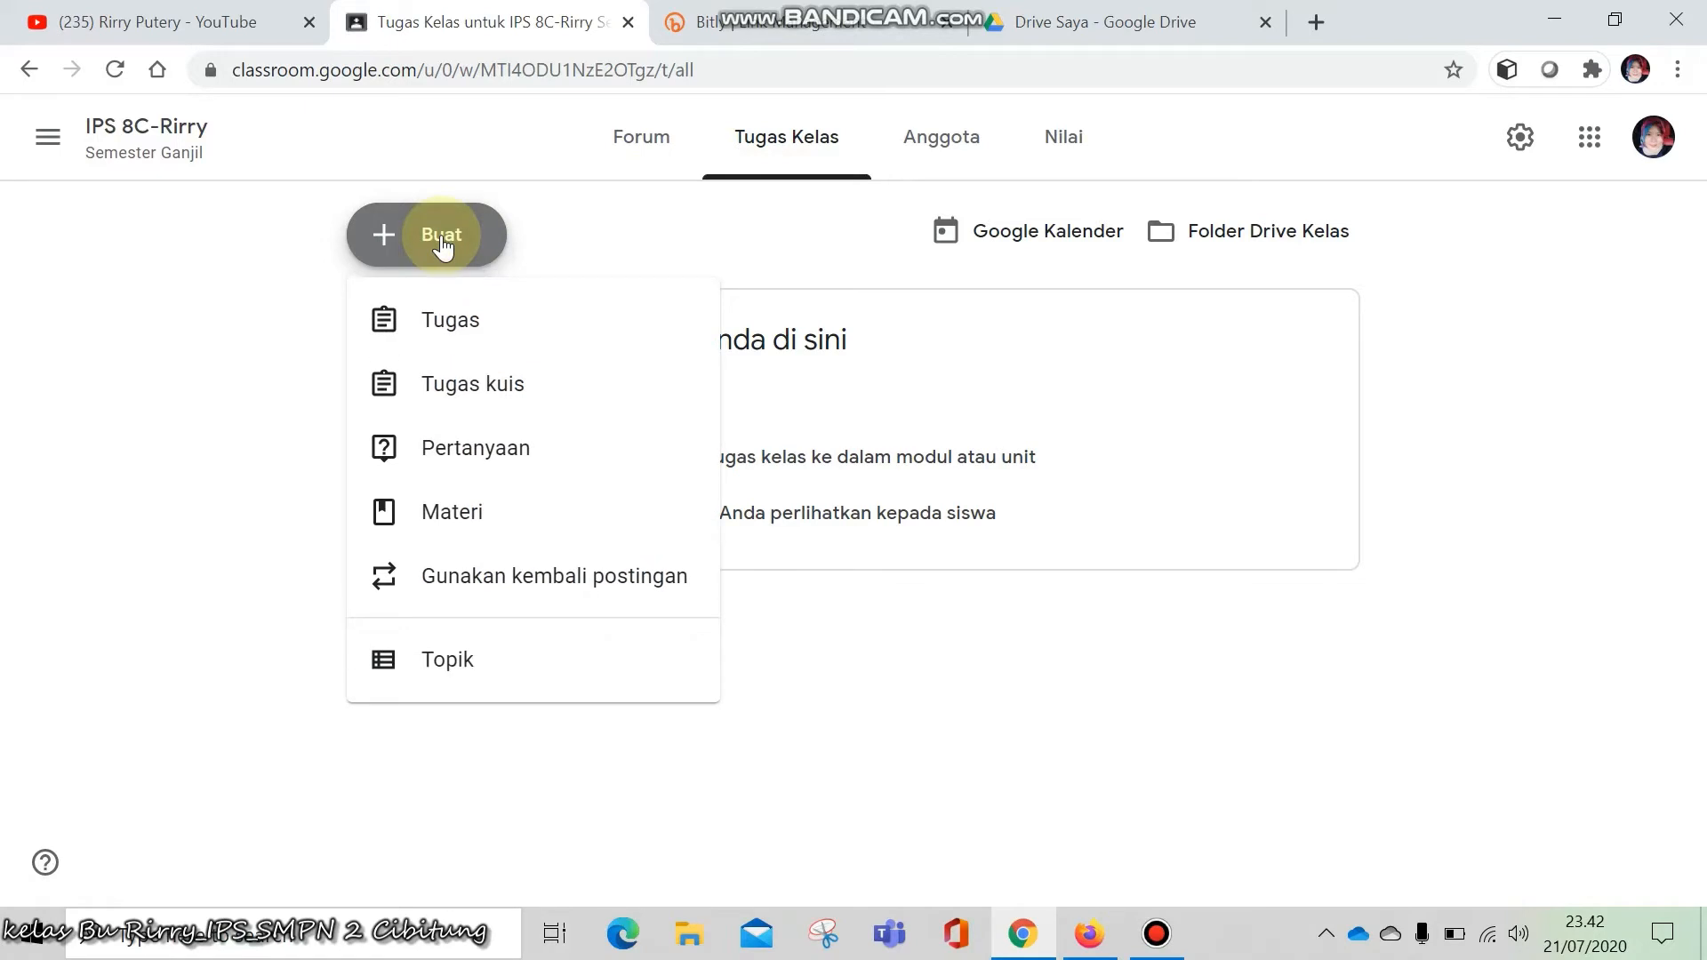
click(478, 681)
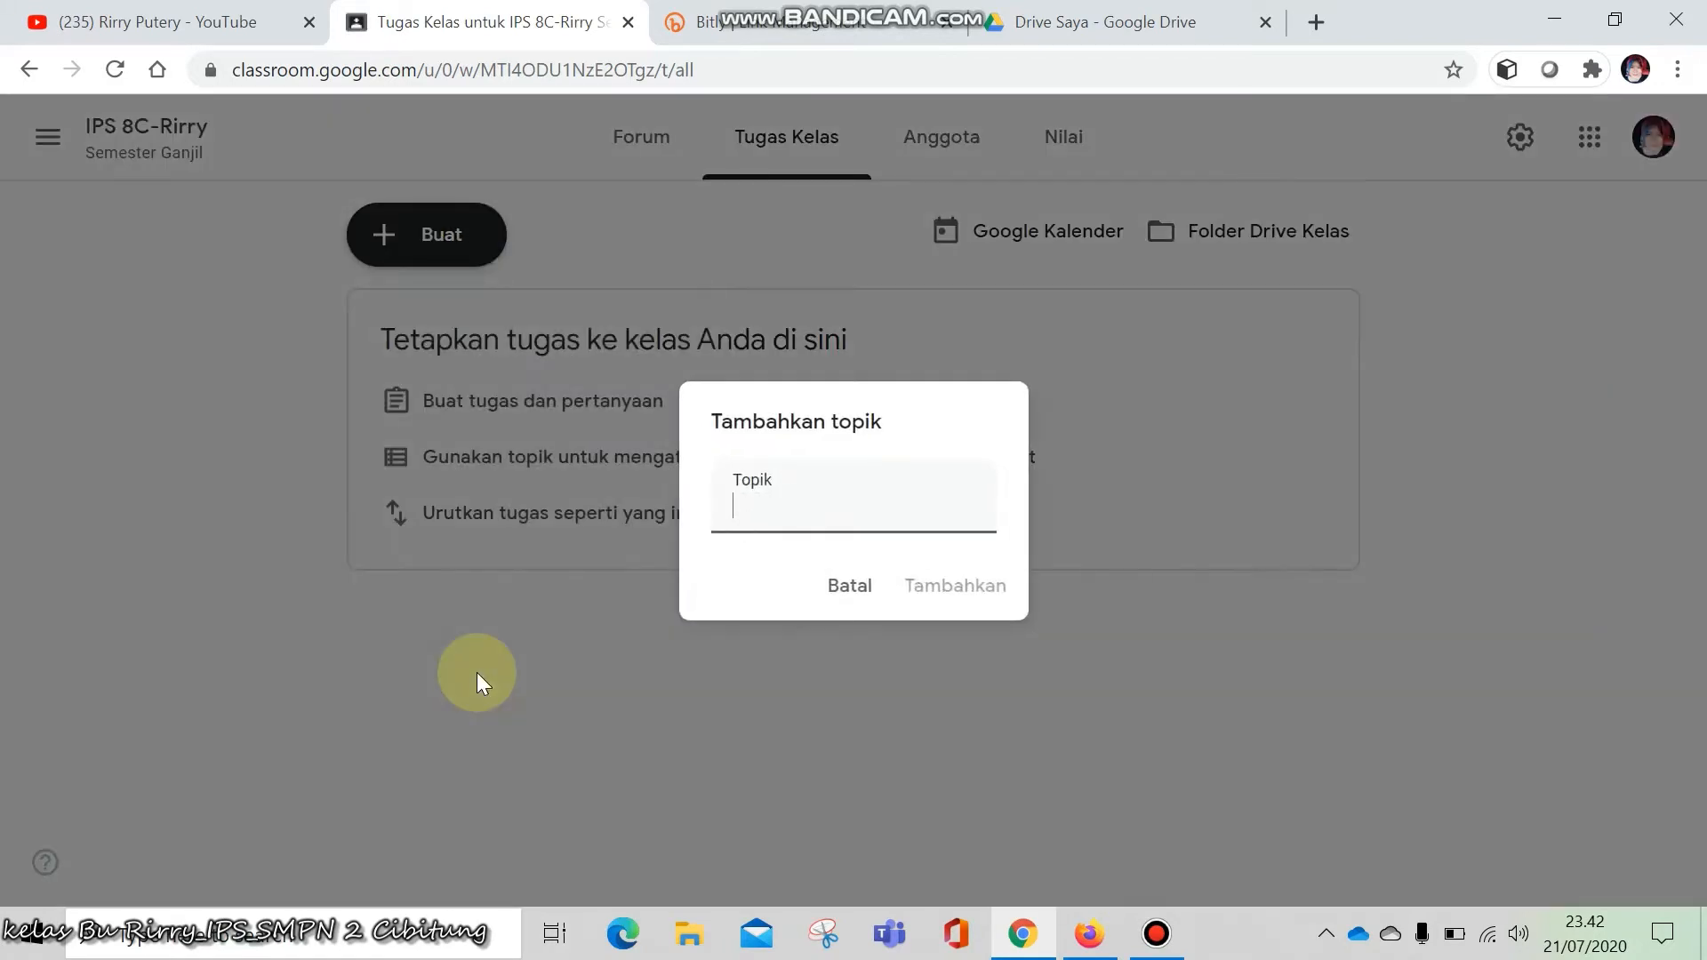
click(832, 521)
text(P)
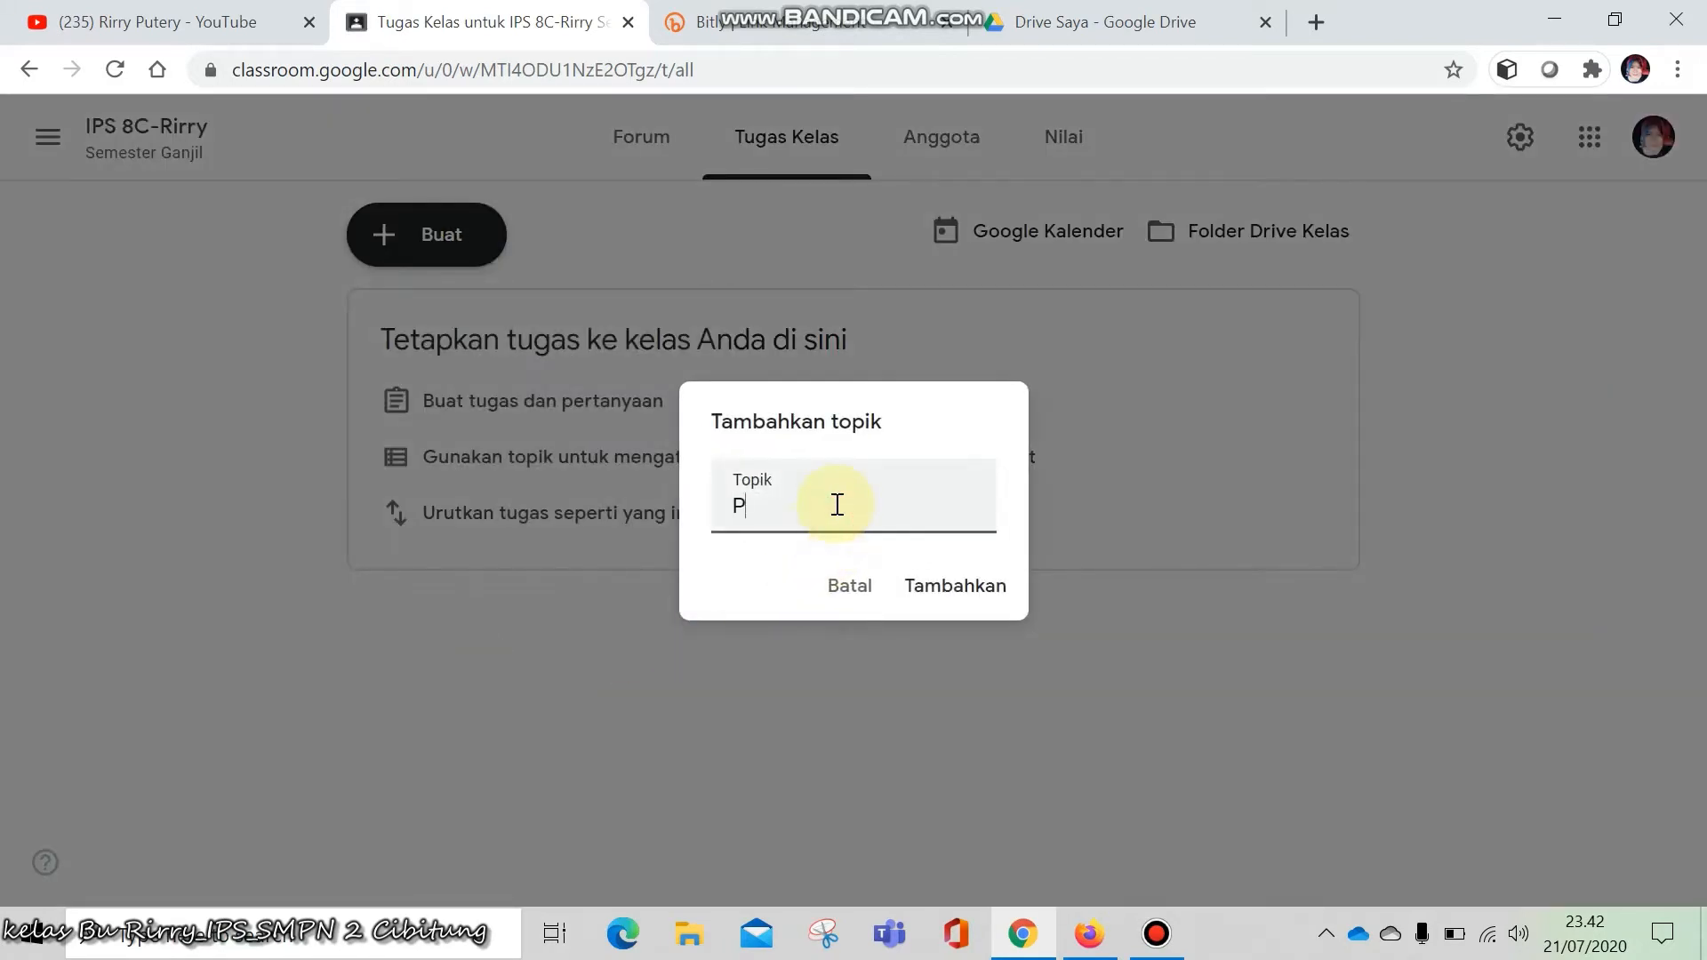
text(RESENSI/DAFTAR )
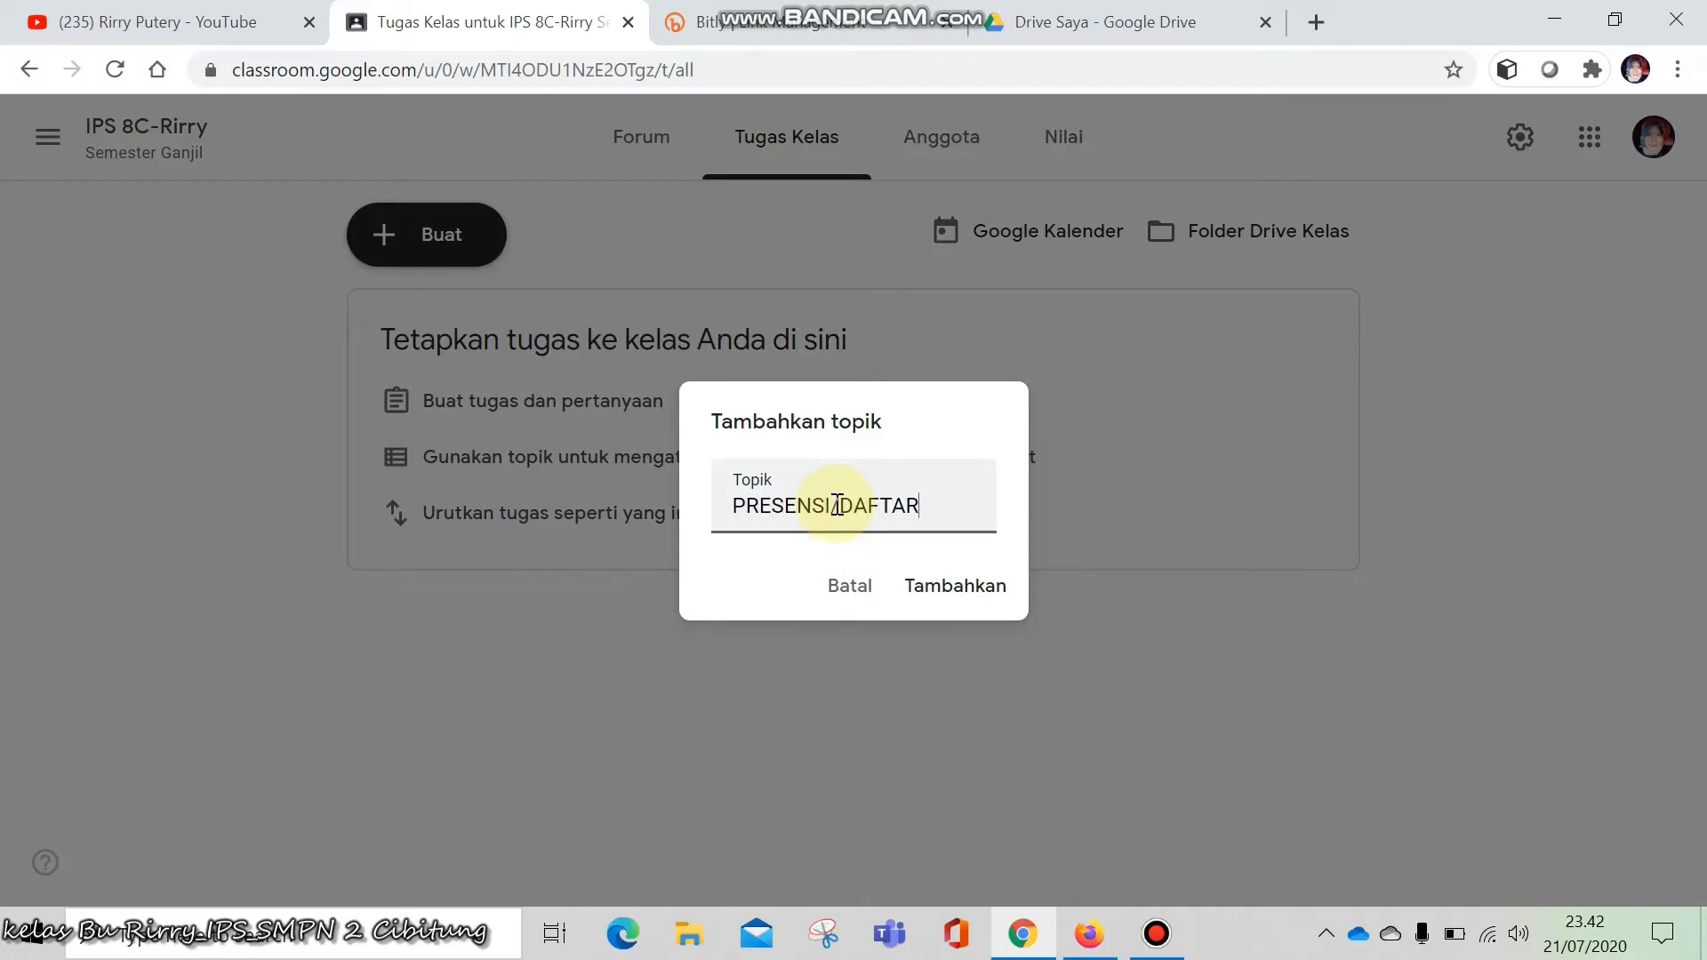
text(HADIR)
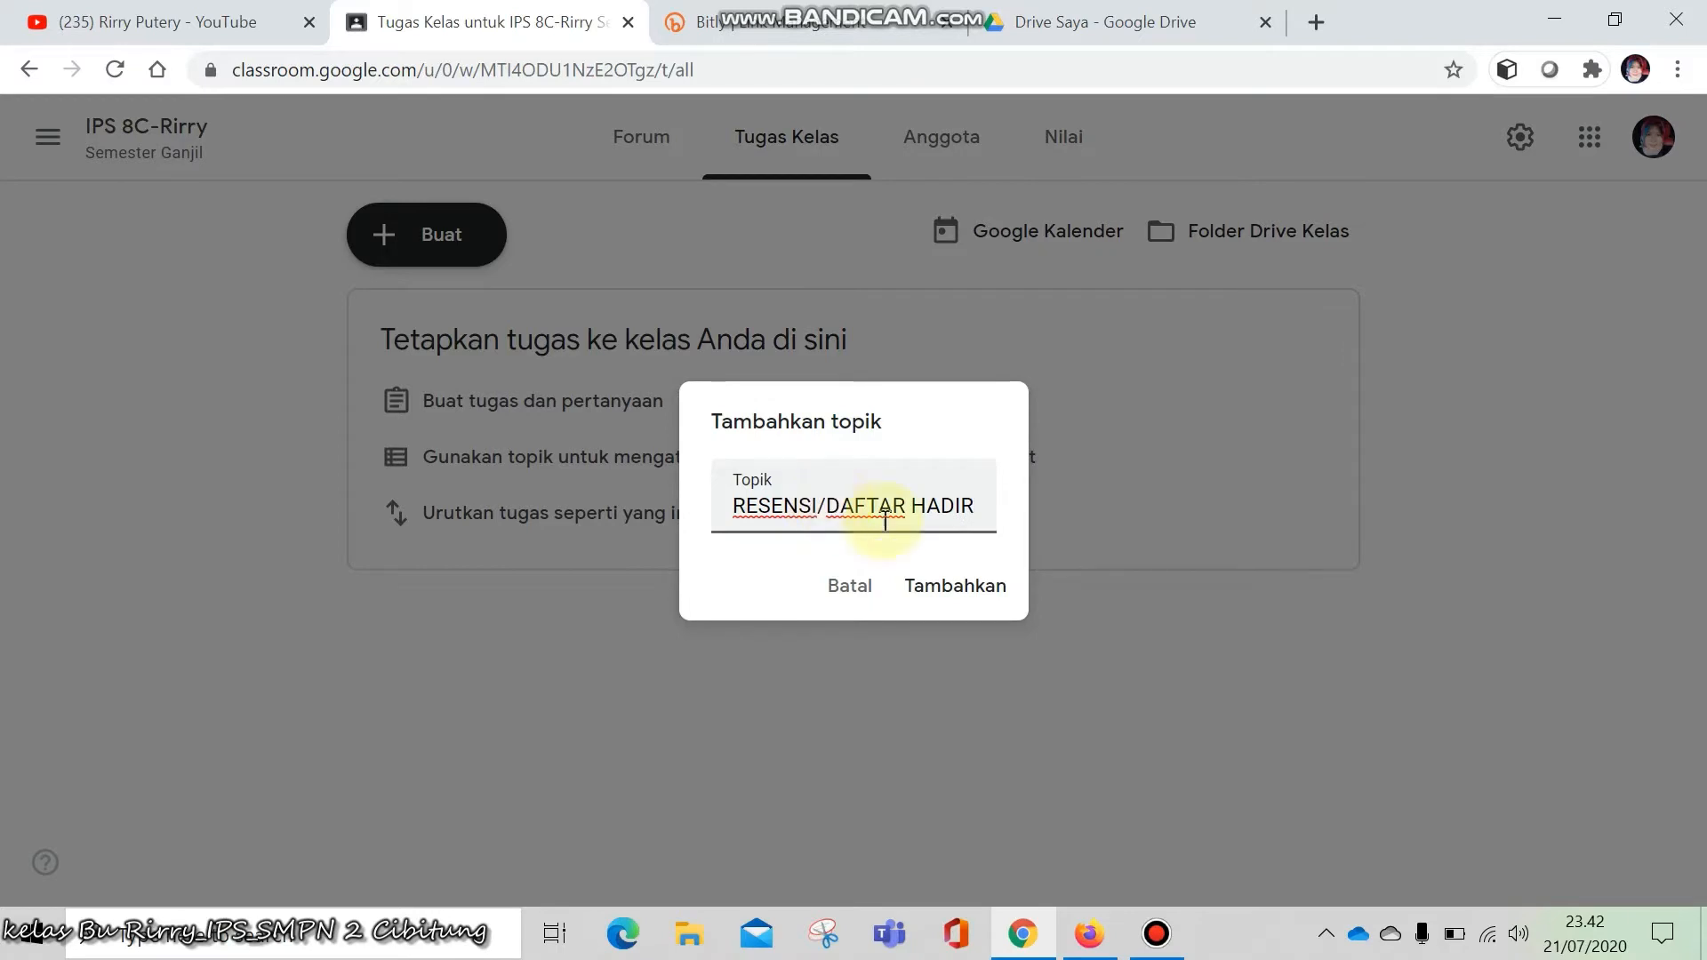
click(952, 611)
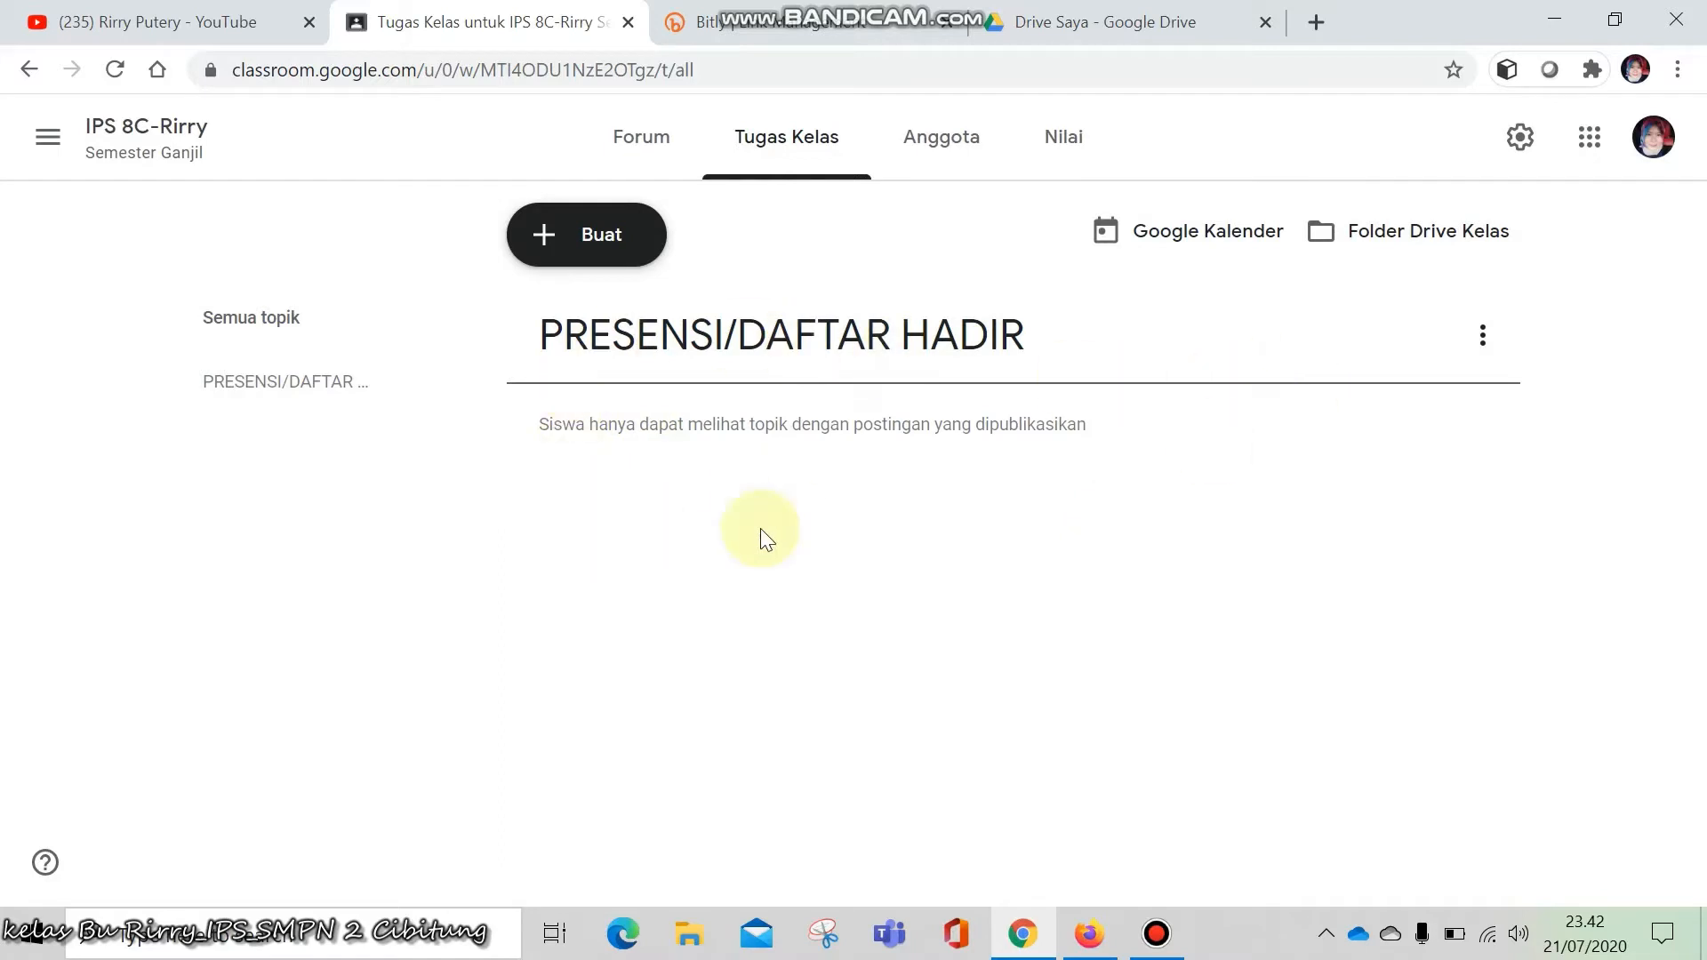
Create a new question titled "PRESENSI IPS, RABU 22 JULI 2020"
click(599, 250)
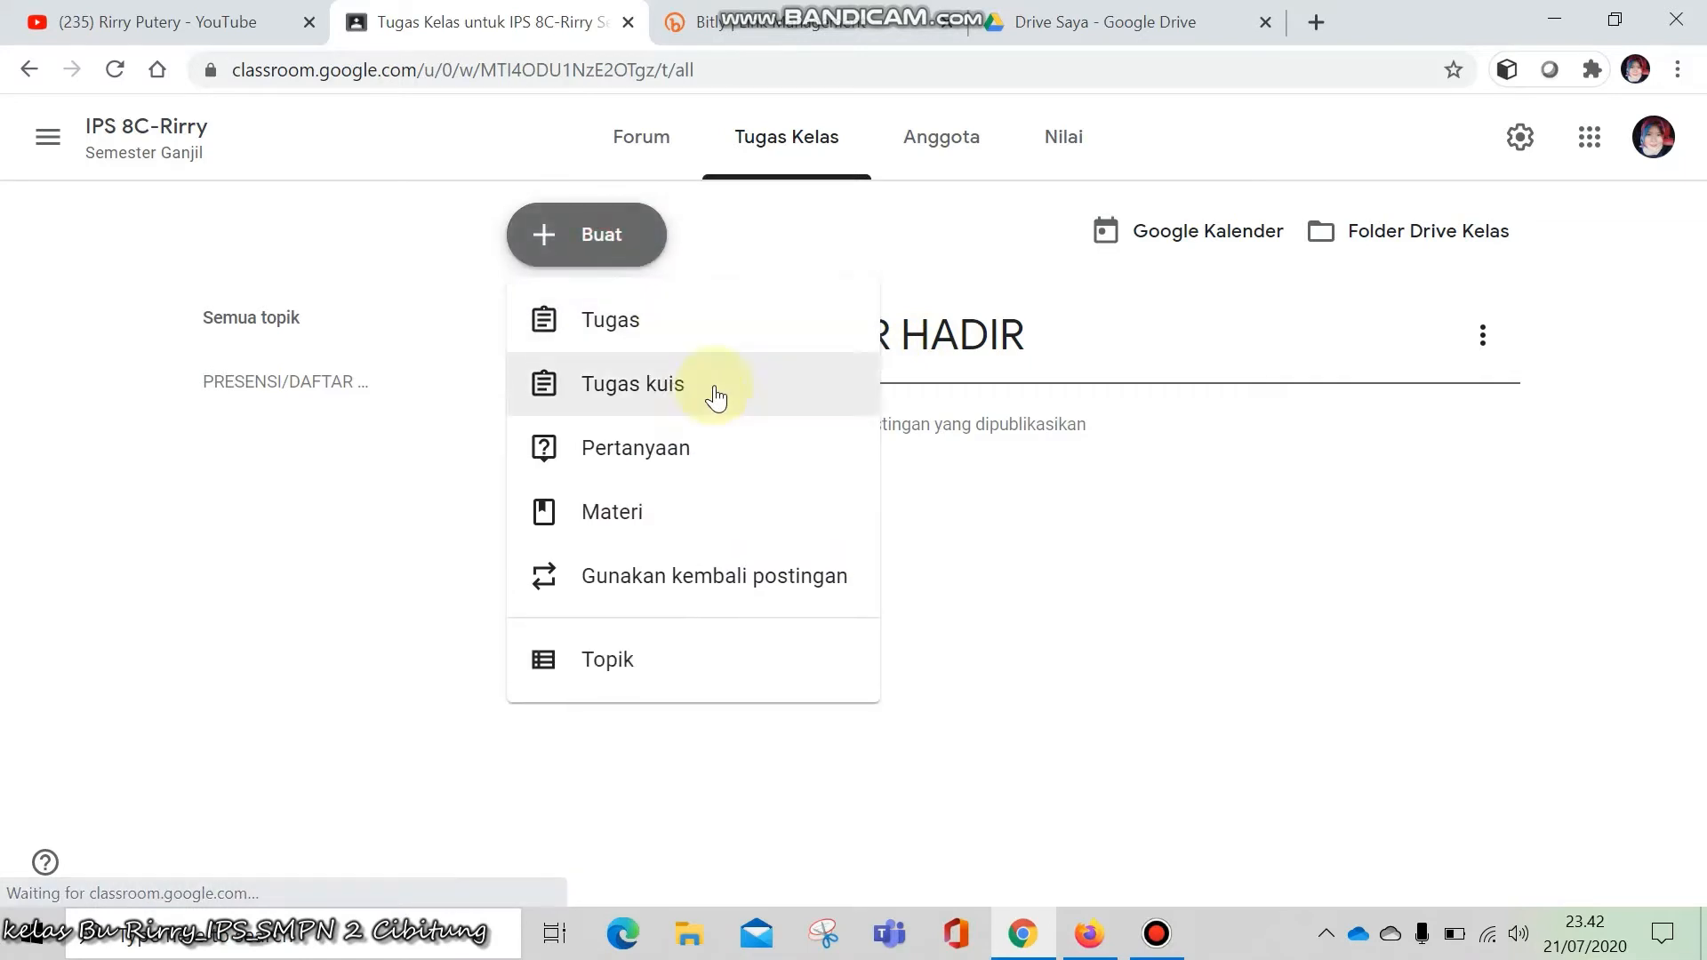
click(678, 463)
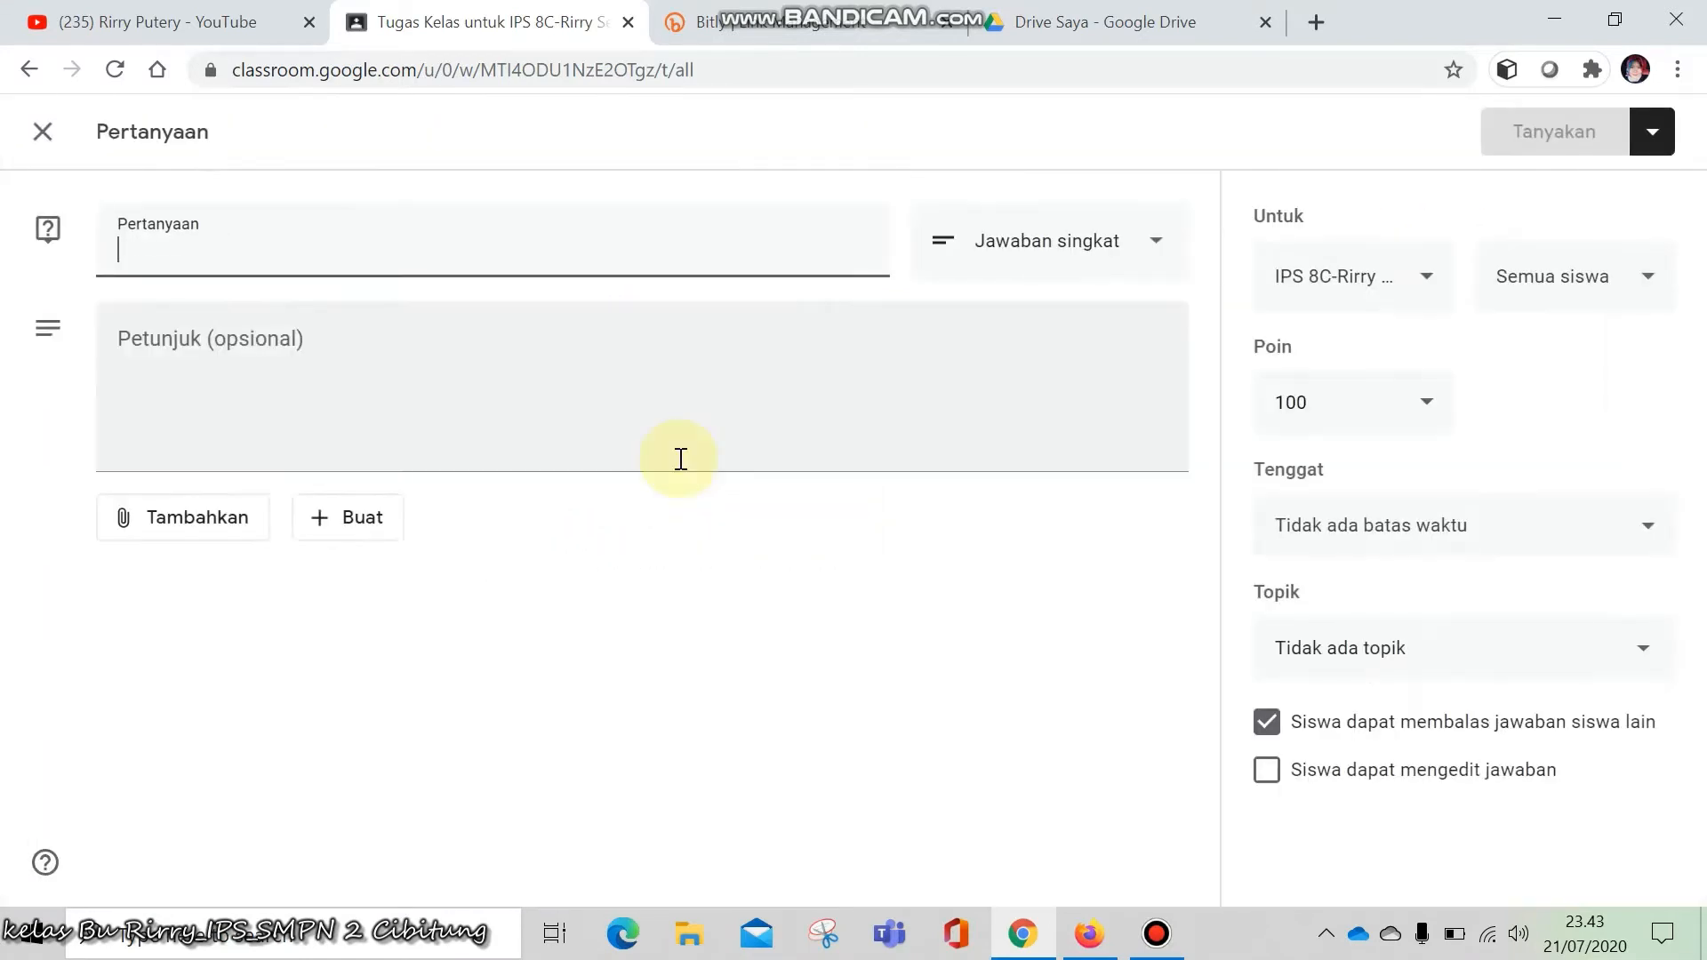
click(307, 255)
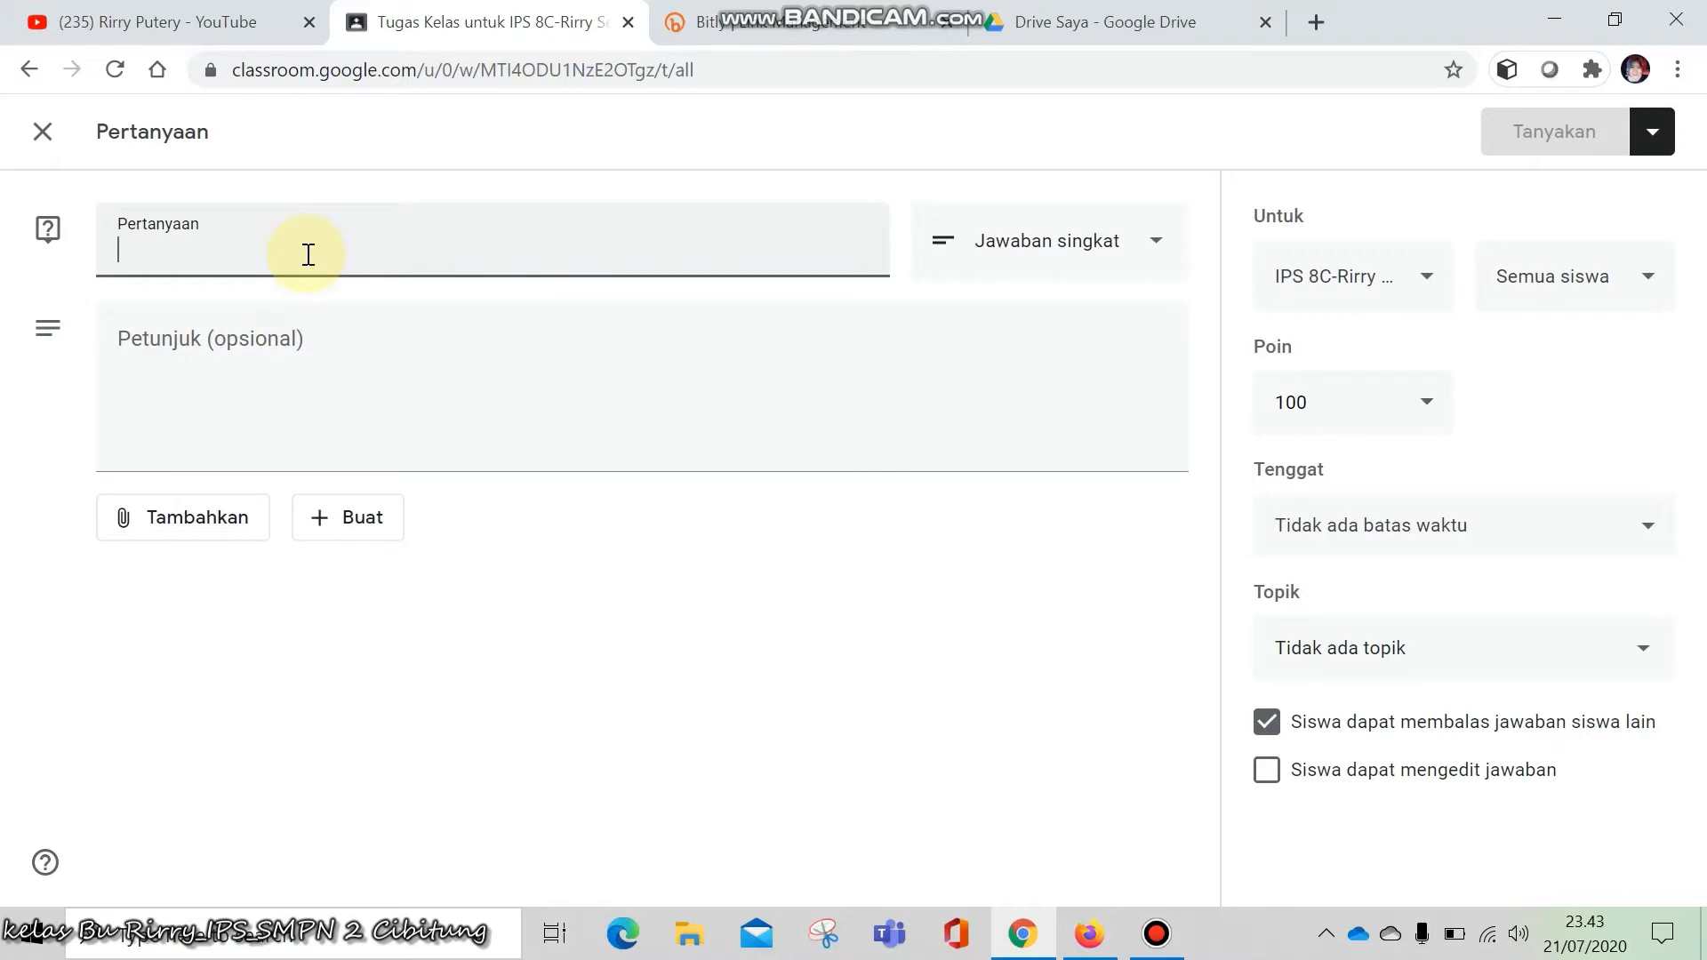
text(PRES)
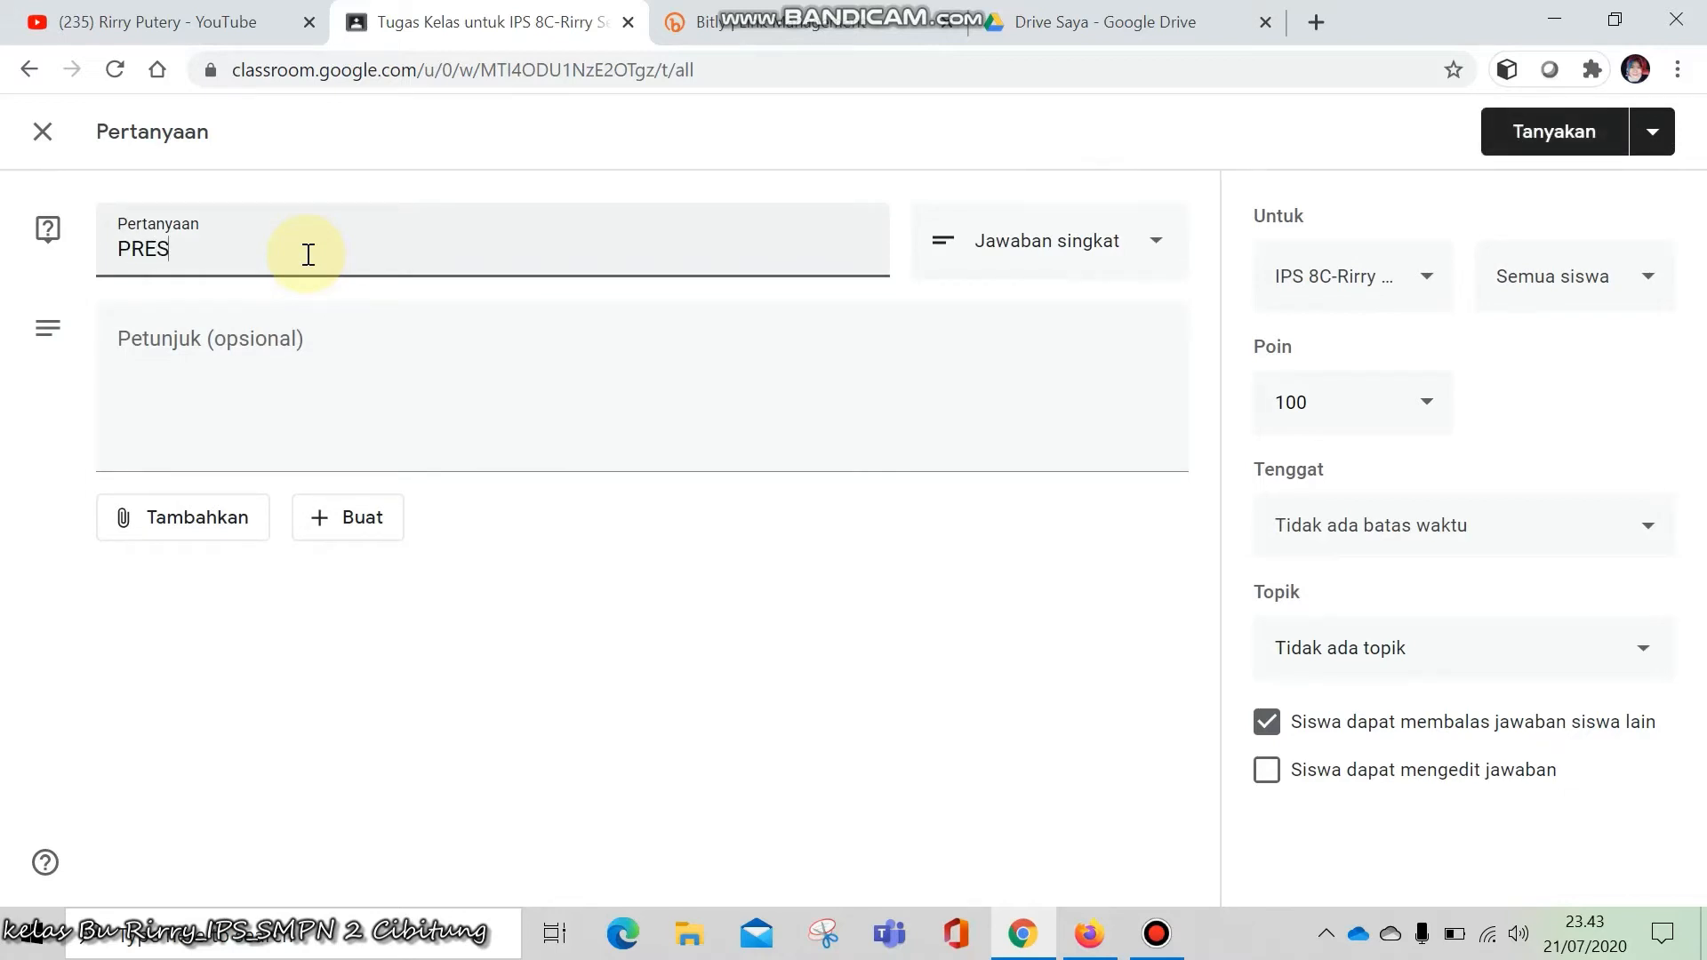
text(ENSI IPS, RABU)
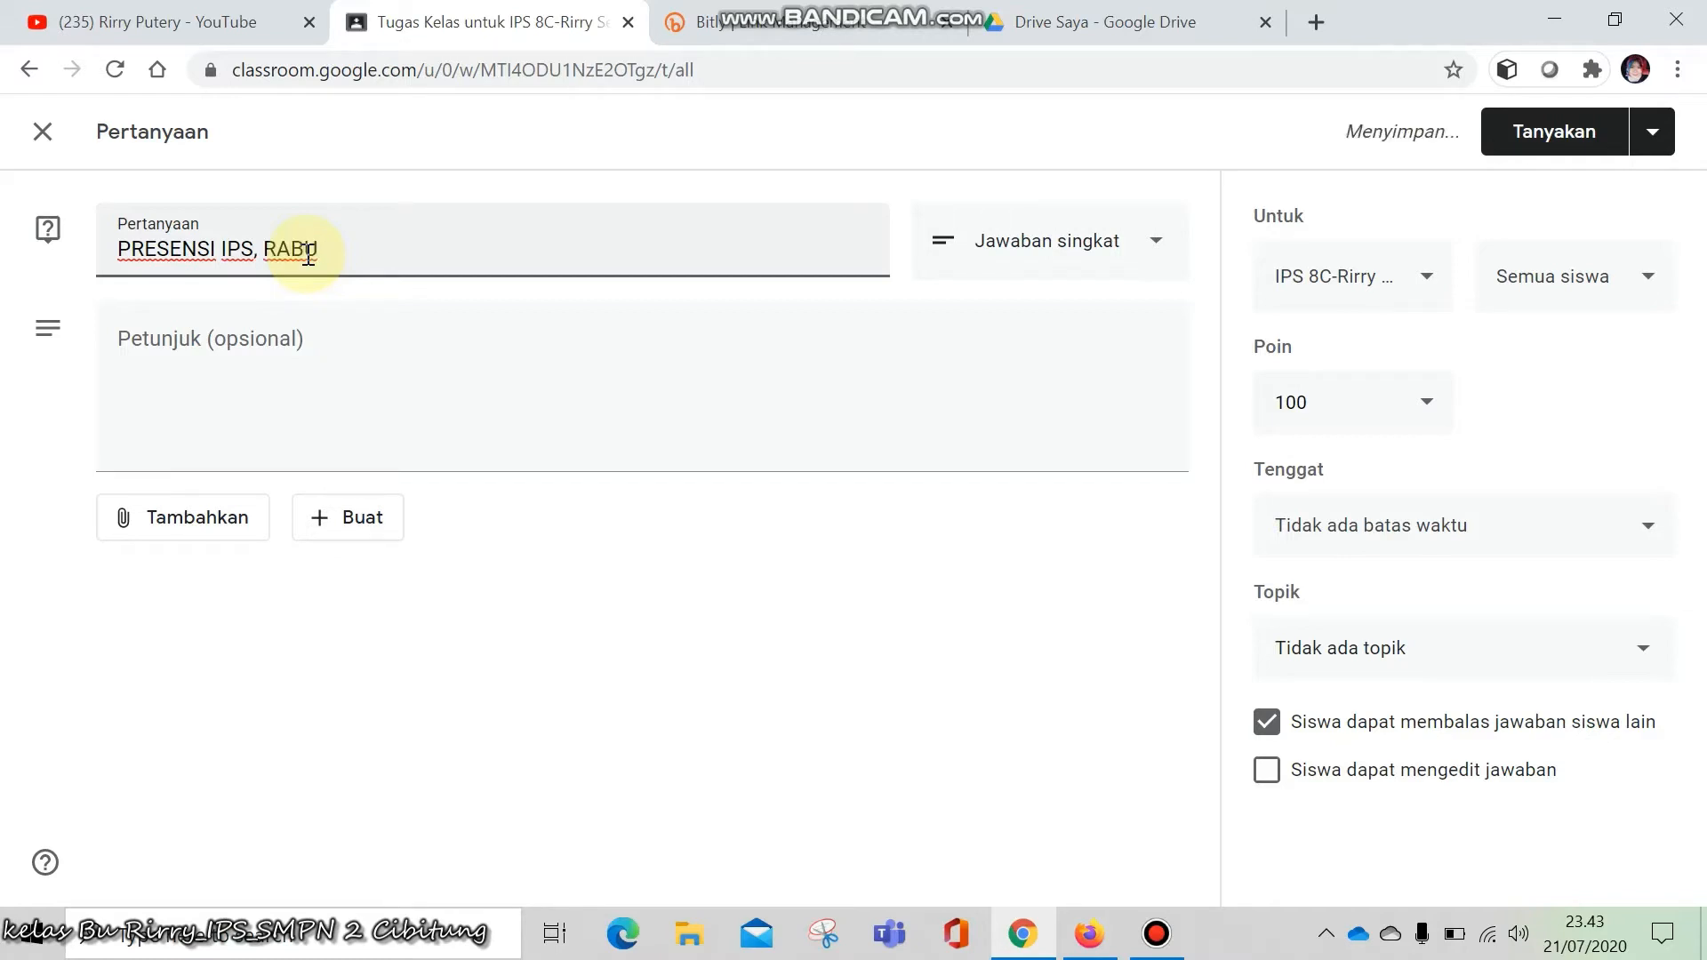
text( 22 JULI 2)
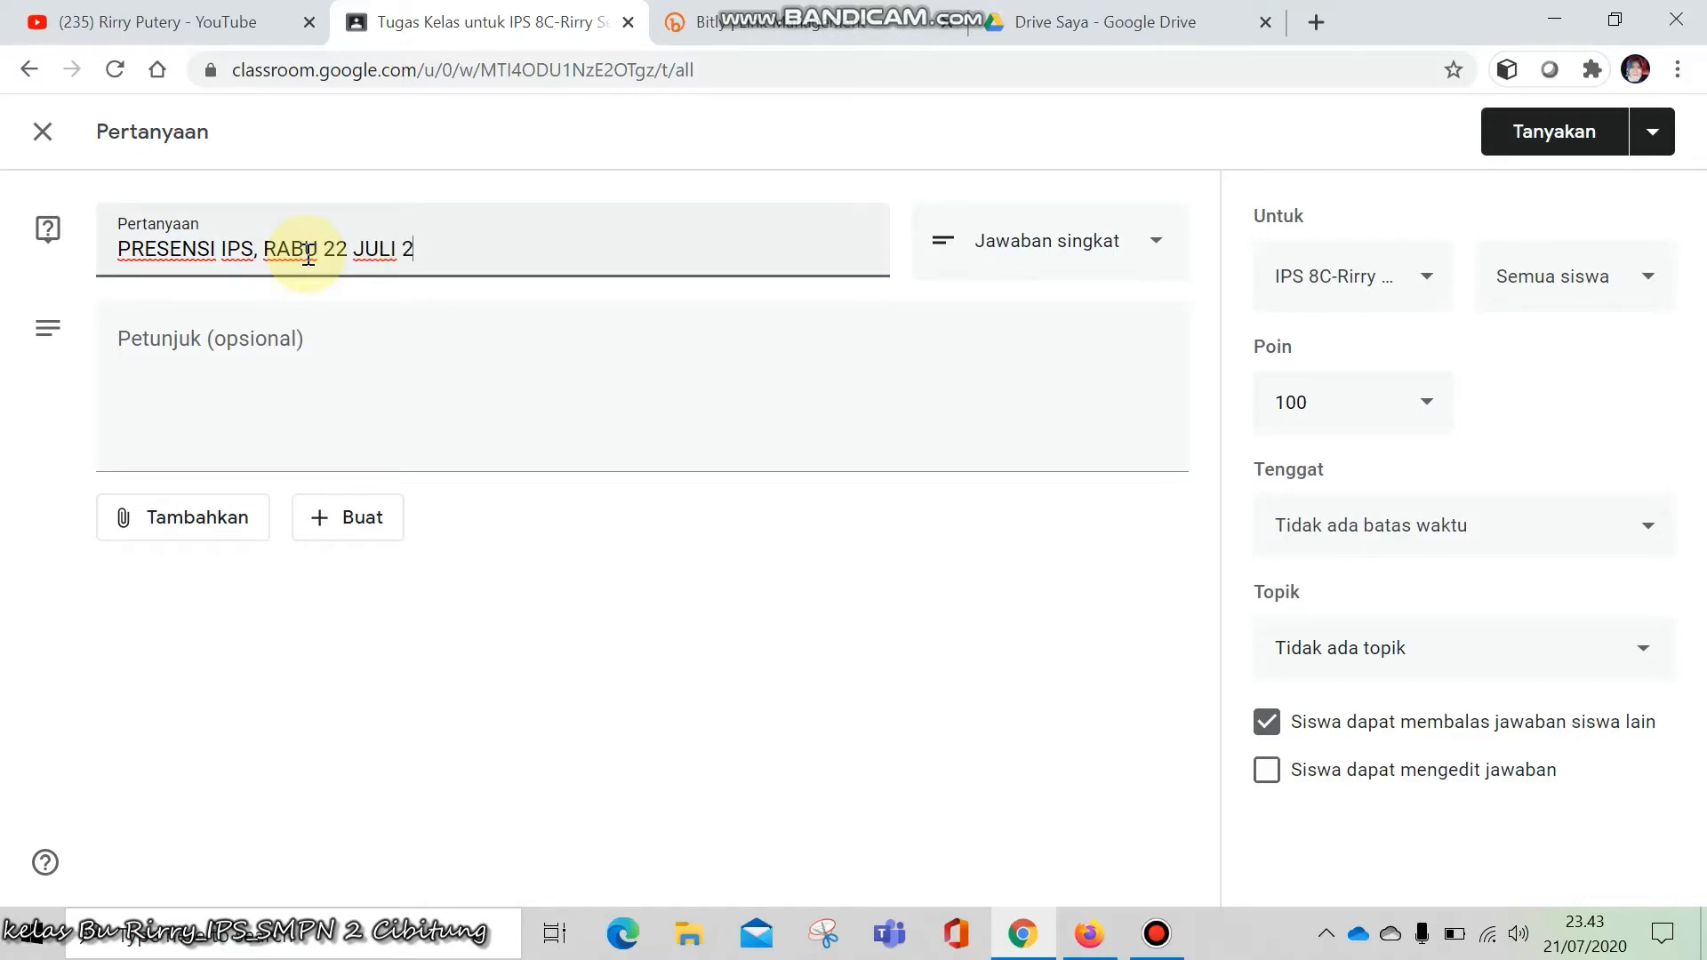
text(020)
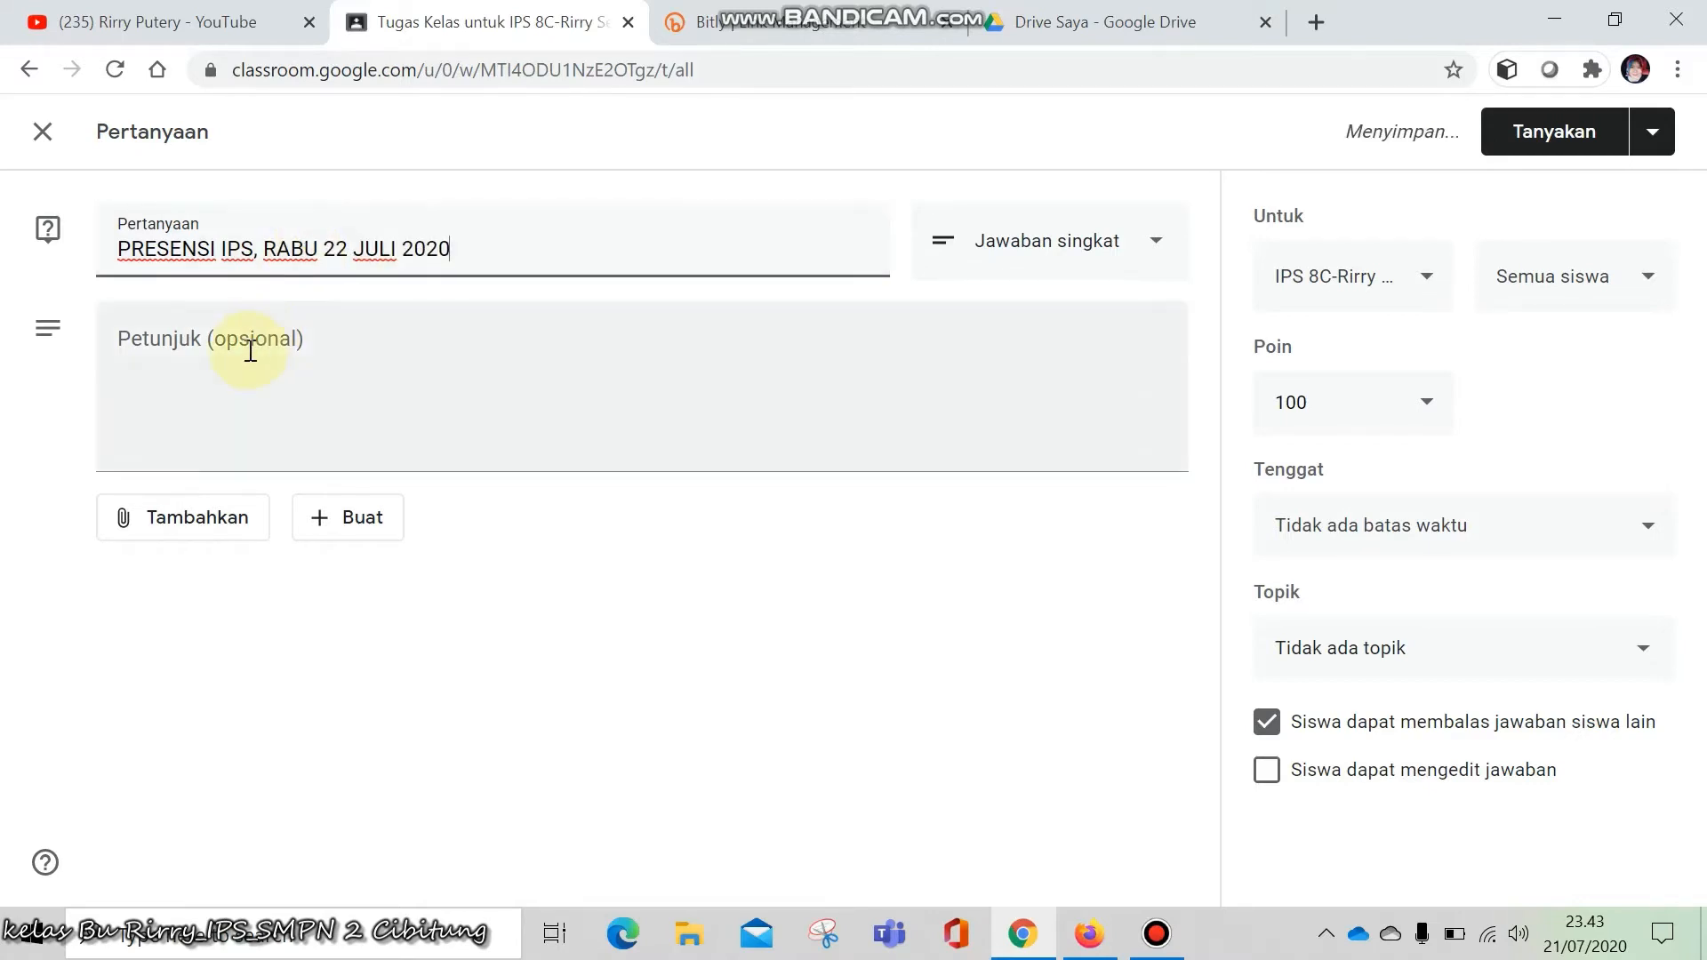
Enter "ISILAH PRESENSI/DAFTAR HADIR DI BAWAH INI" as the question's instructions
click(249, 350)
text(IS)
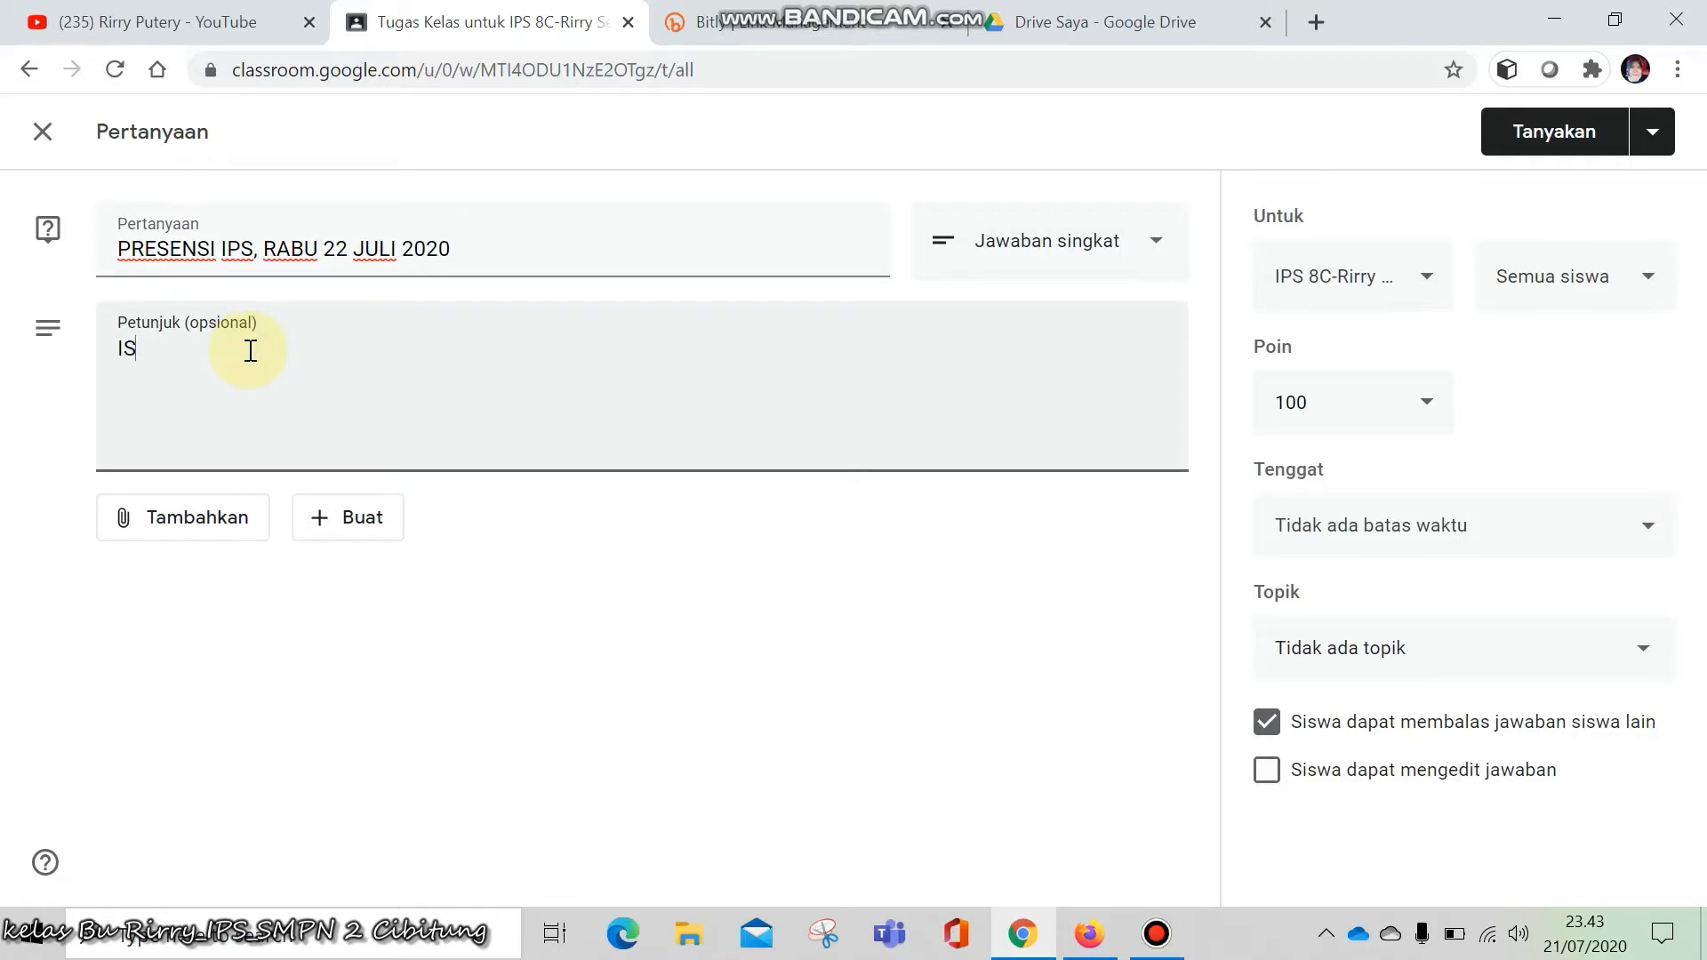
text(ILAH PRESENSI/DAFTA)
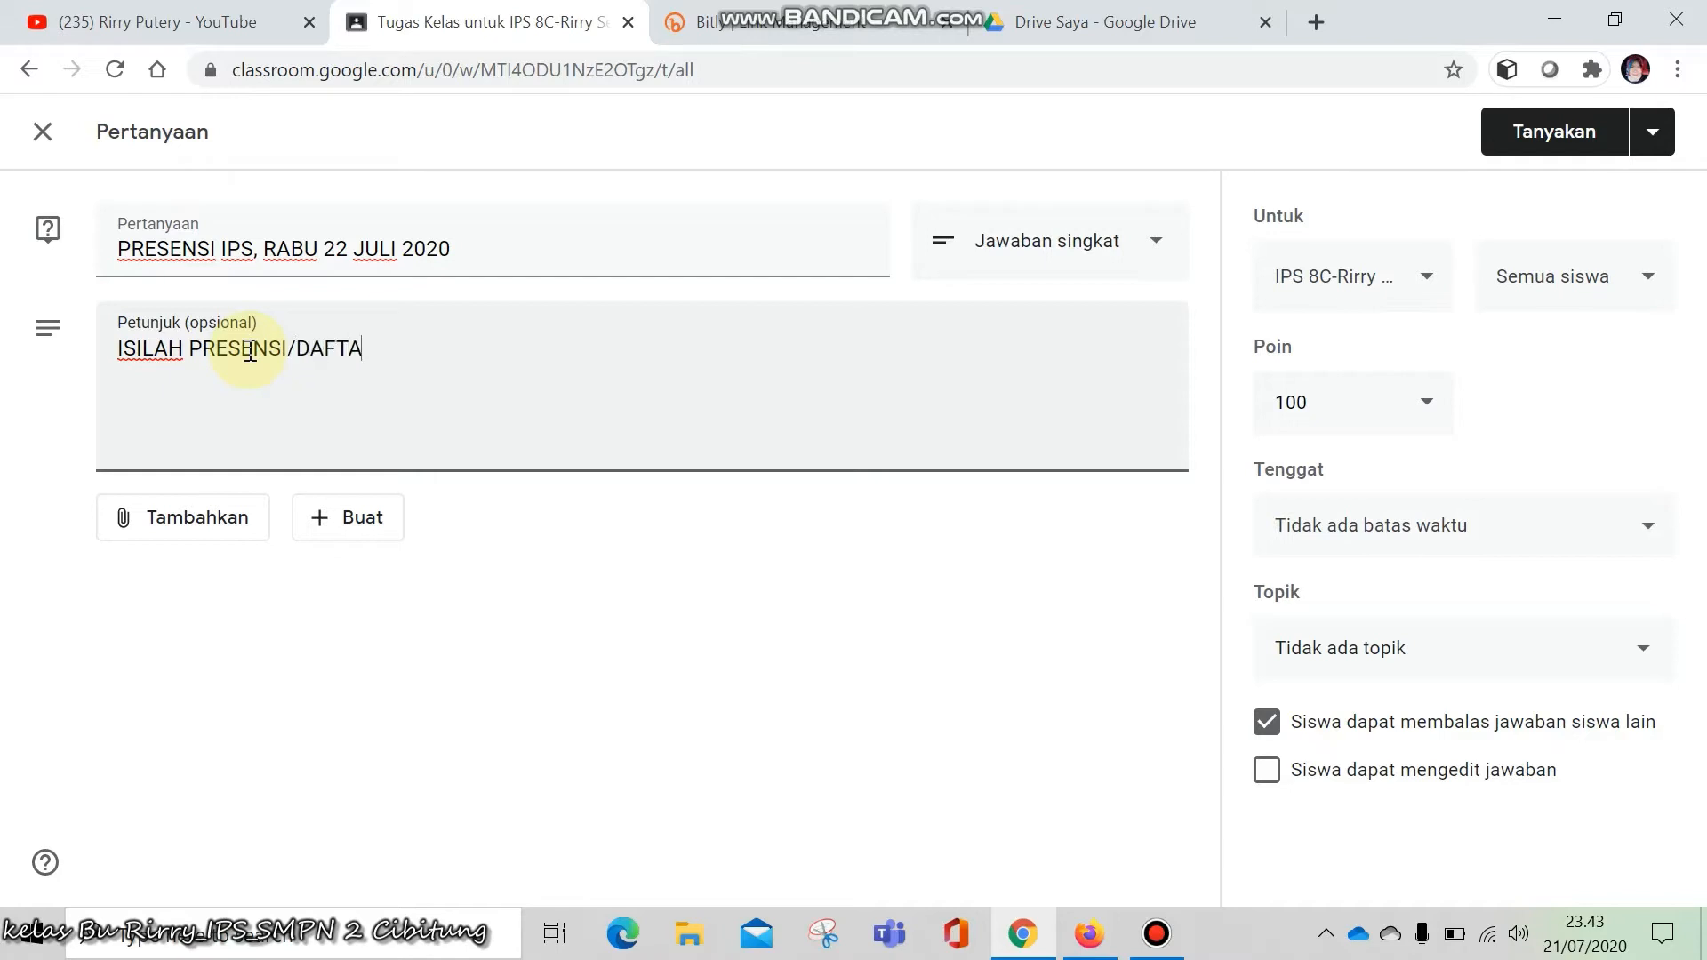
text(R HADIR )
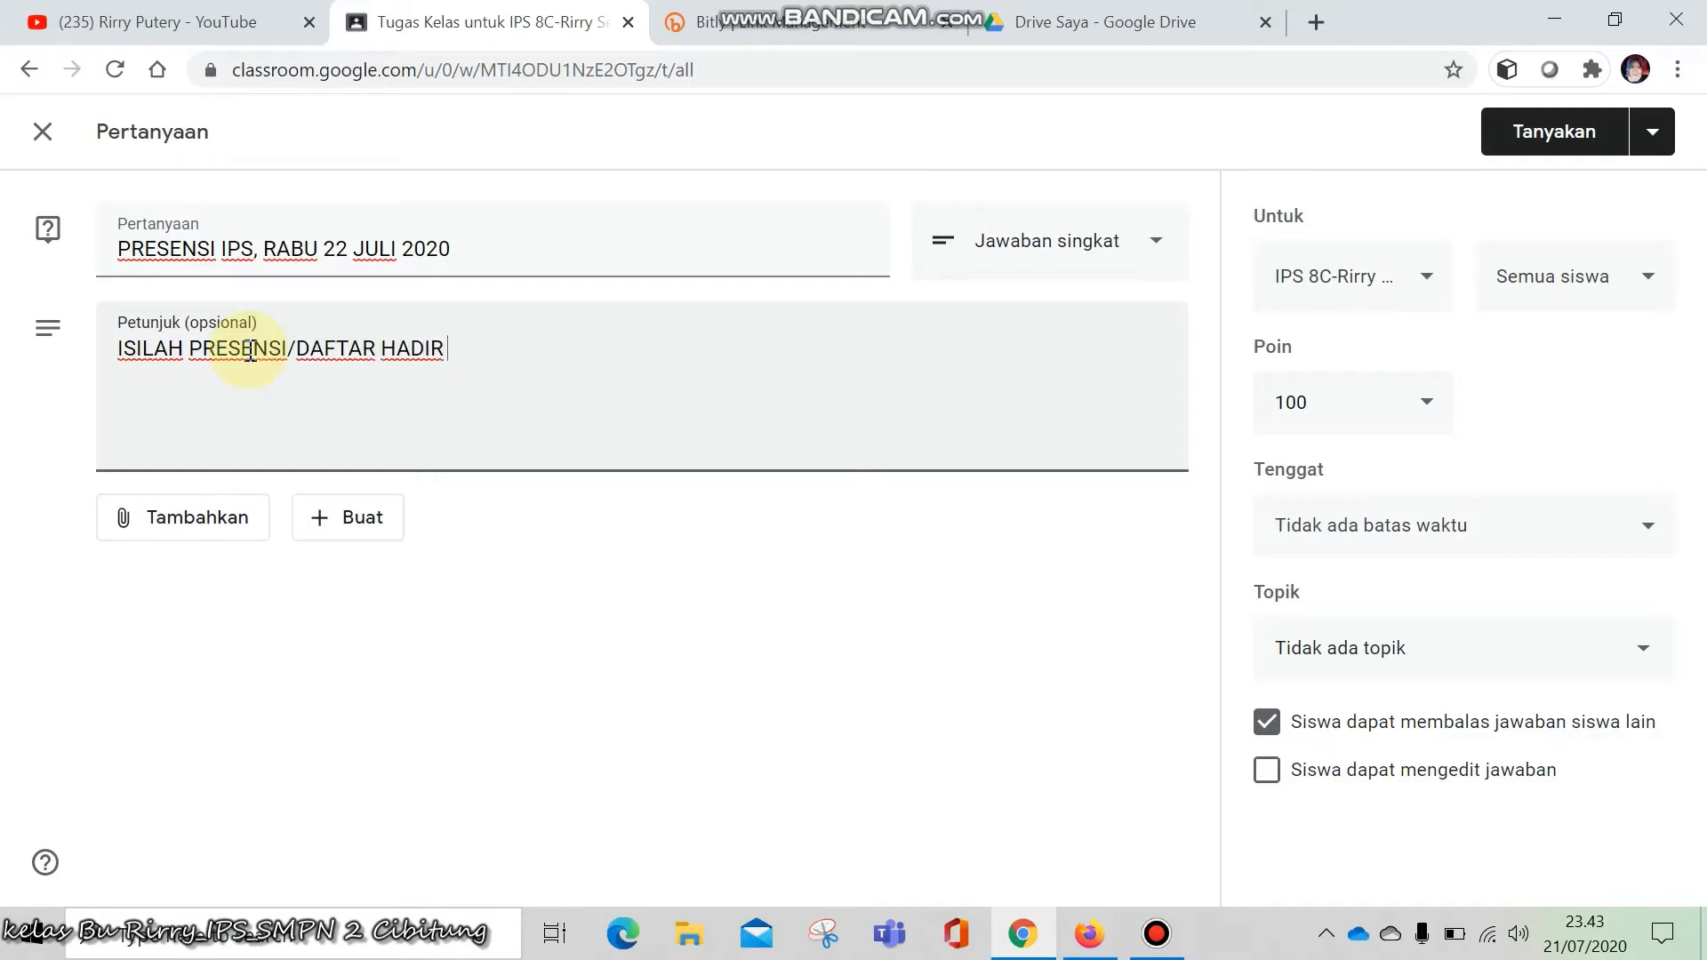
text(DI BAWH INI)
key(BackSpace)
key(BackSpace)
key(BackSpace)
key(BackSpace)
text(AH INI)
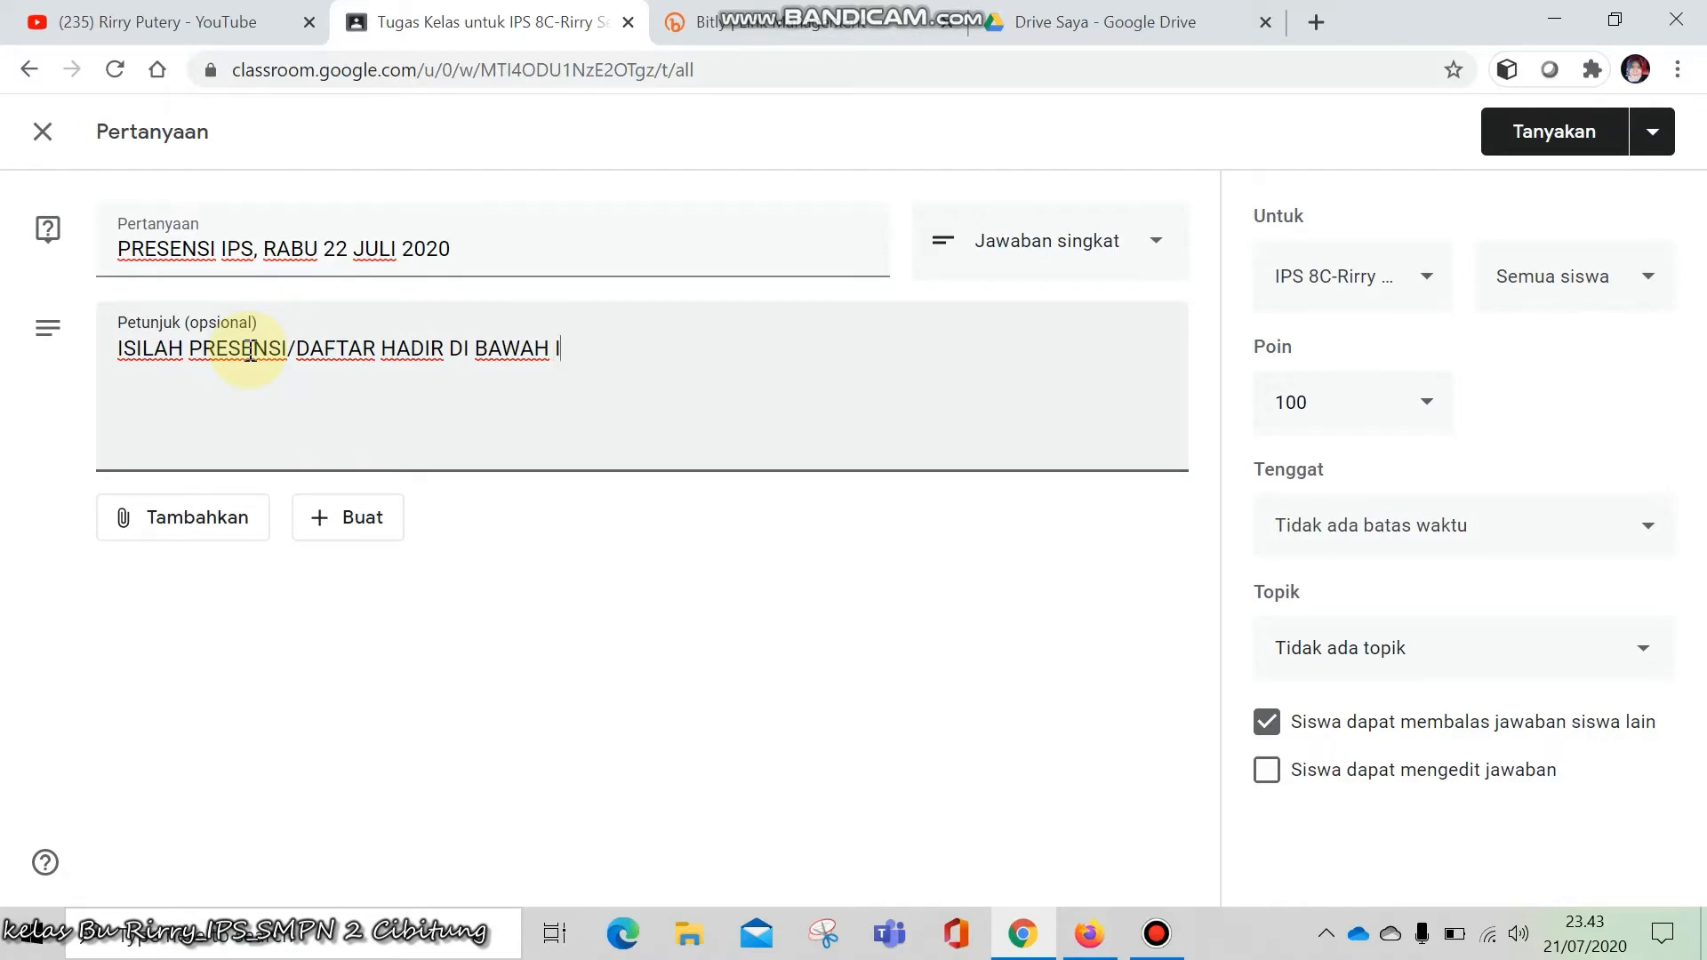
Make the question multiple choice (Pilihan ganda) with the options HADIR, SAKIT, IZIN and TIDAK HADIR
click(1089, 258)
click(1025, 300)
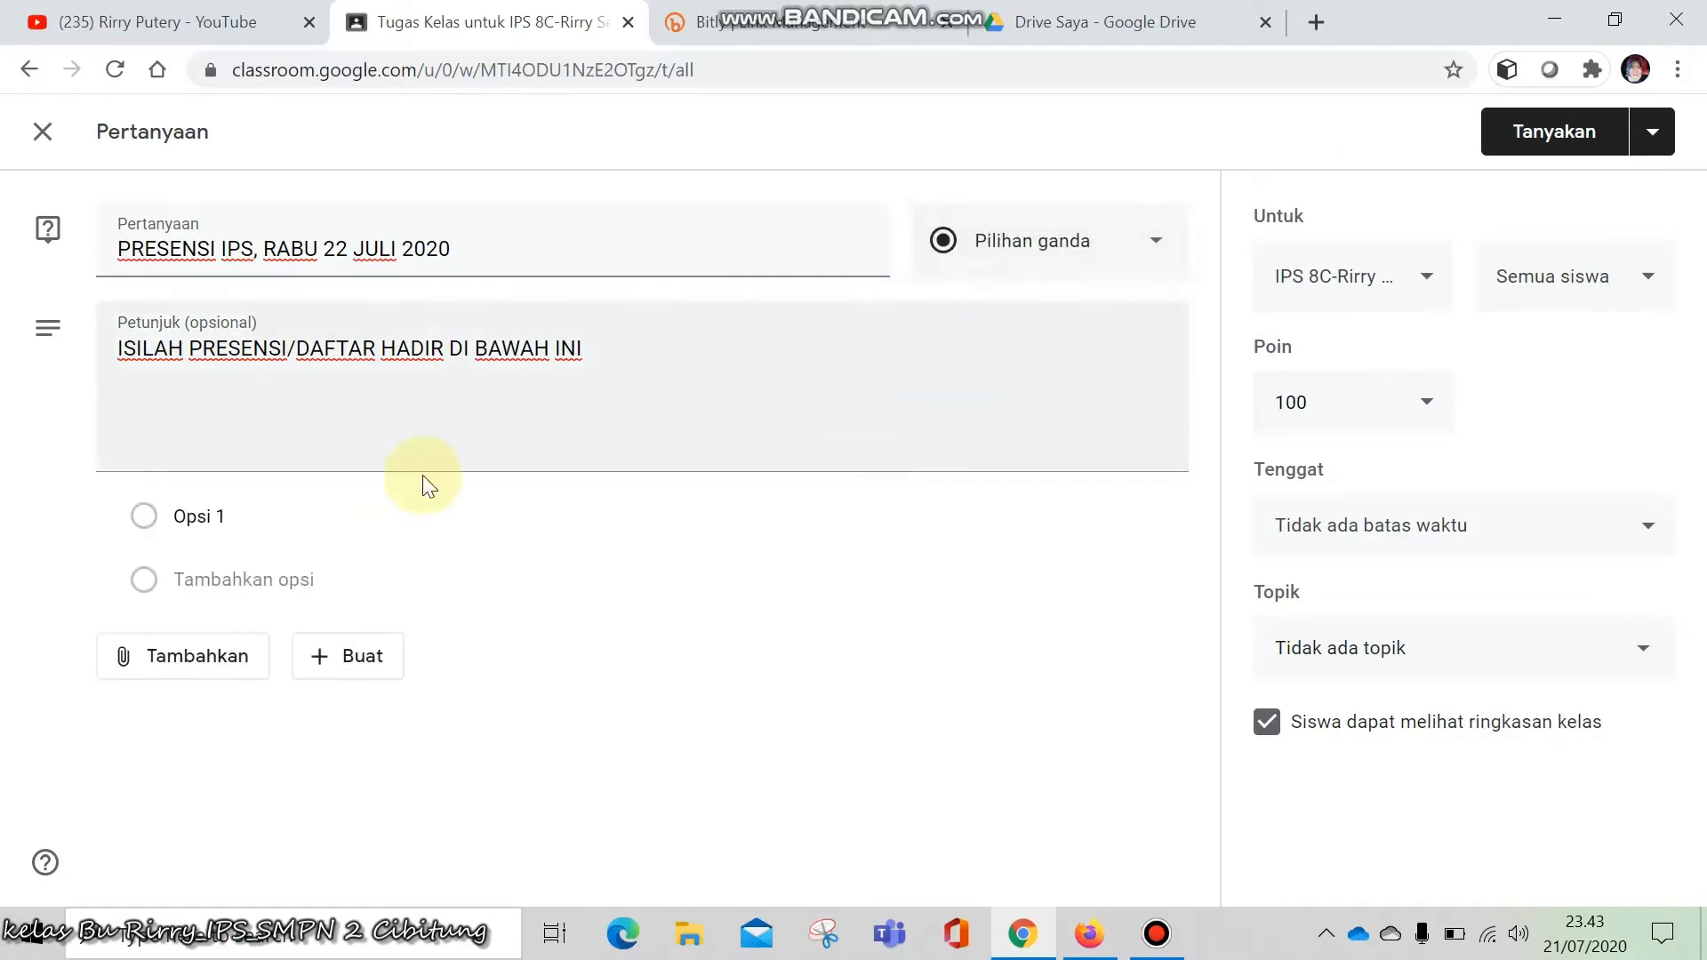
click(278, 514)
text(HADIR)
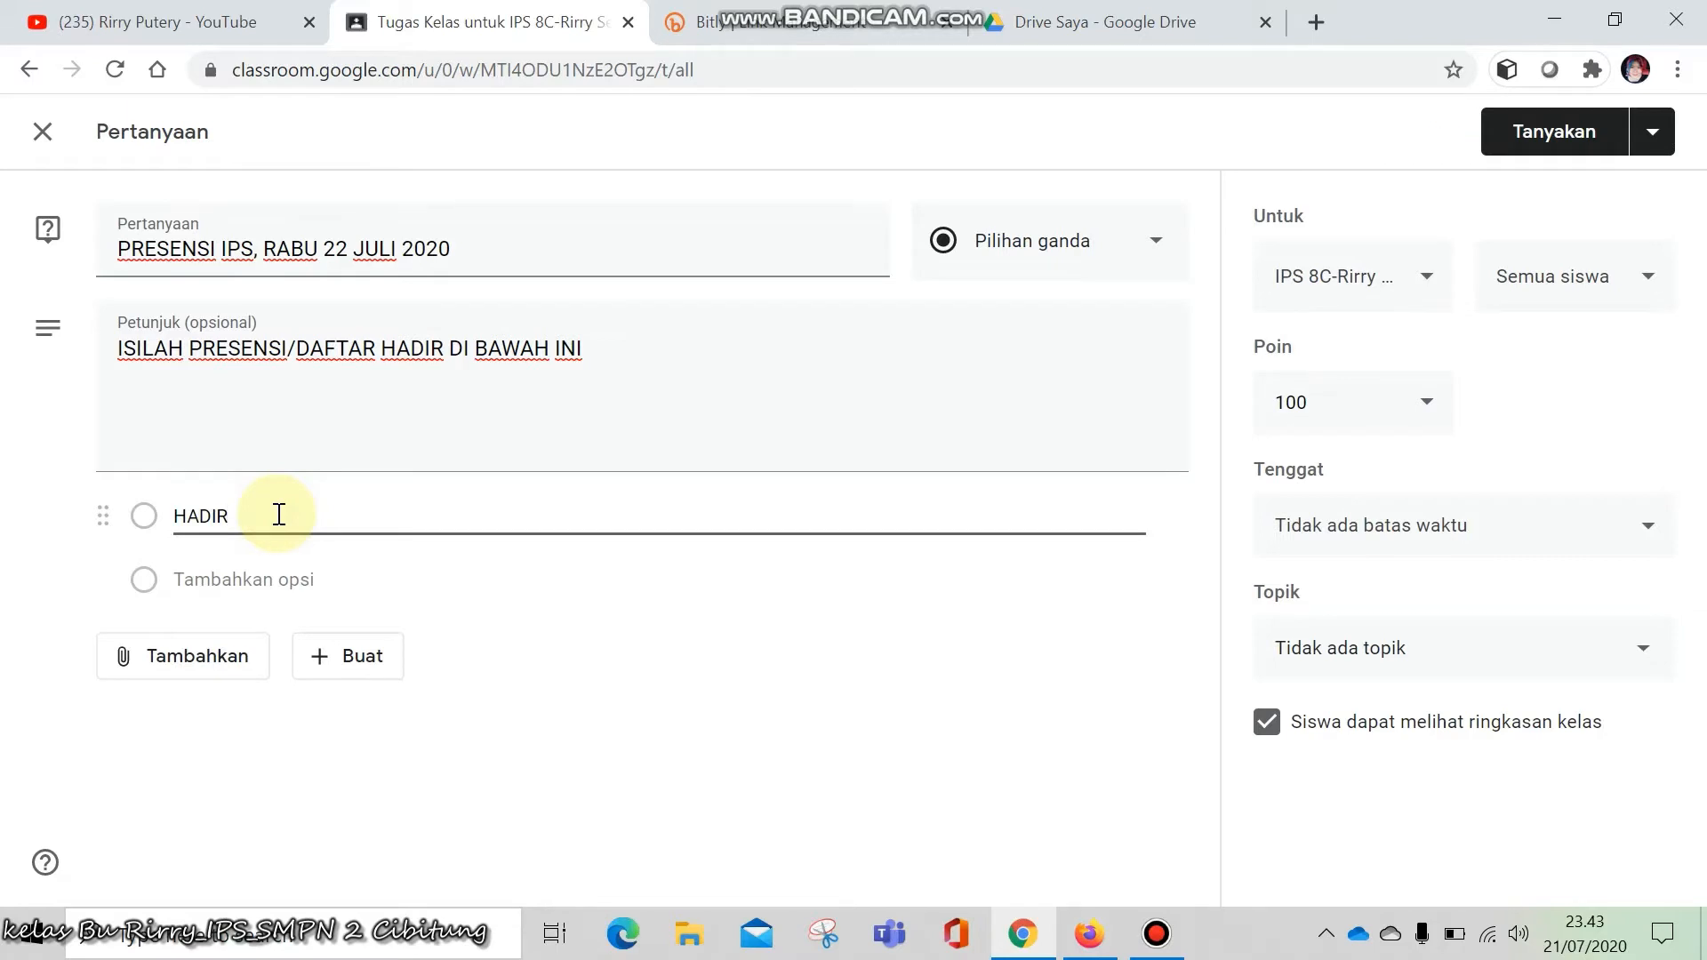
key(Return)
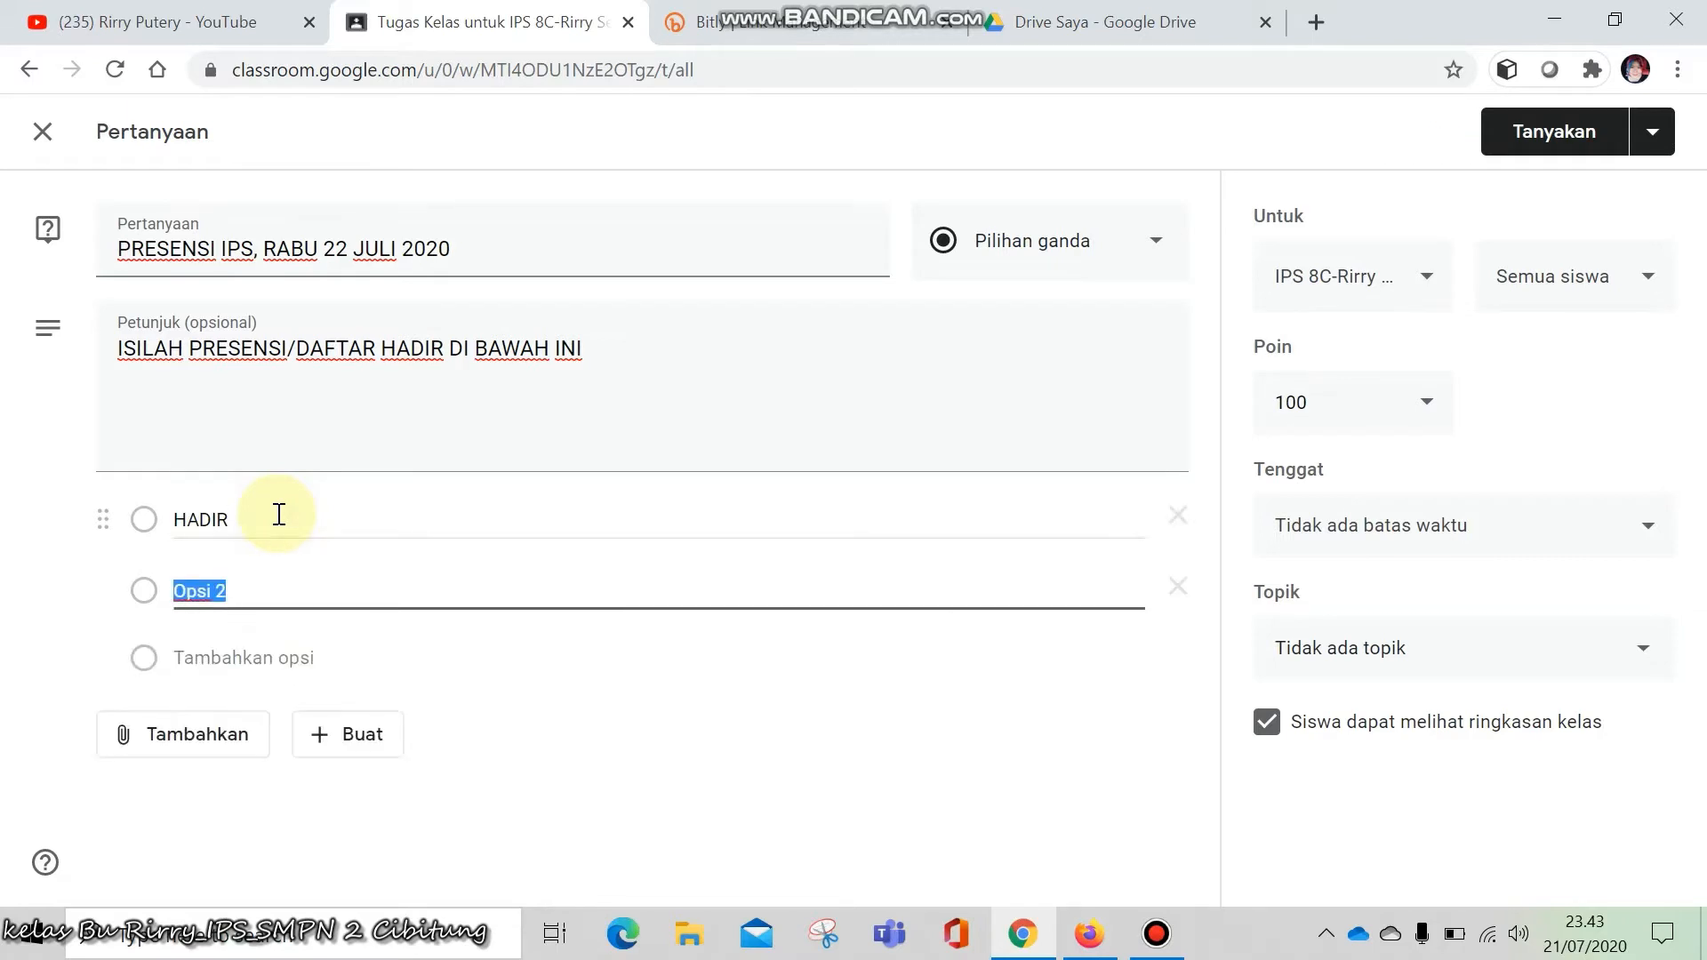
text(SAJ)
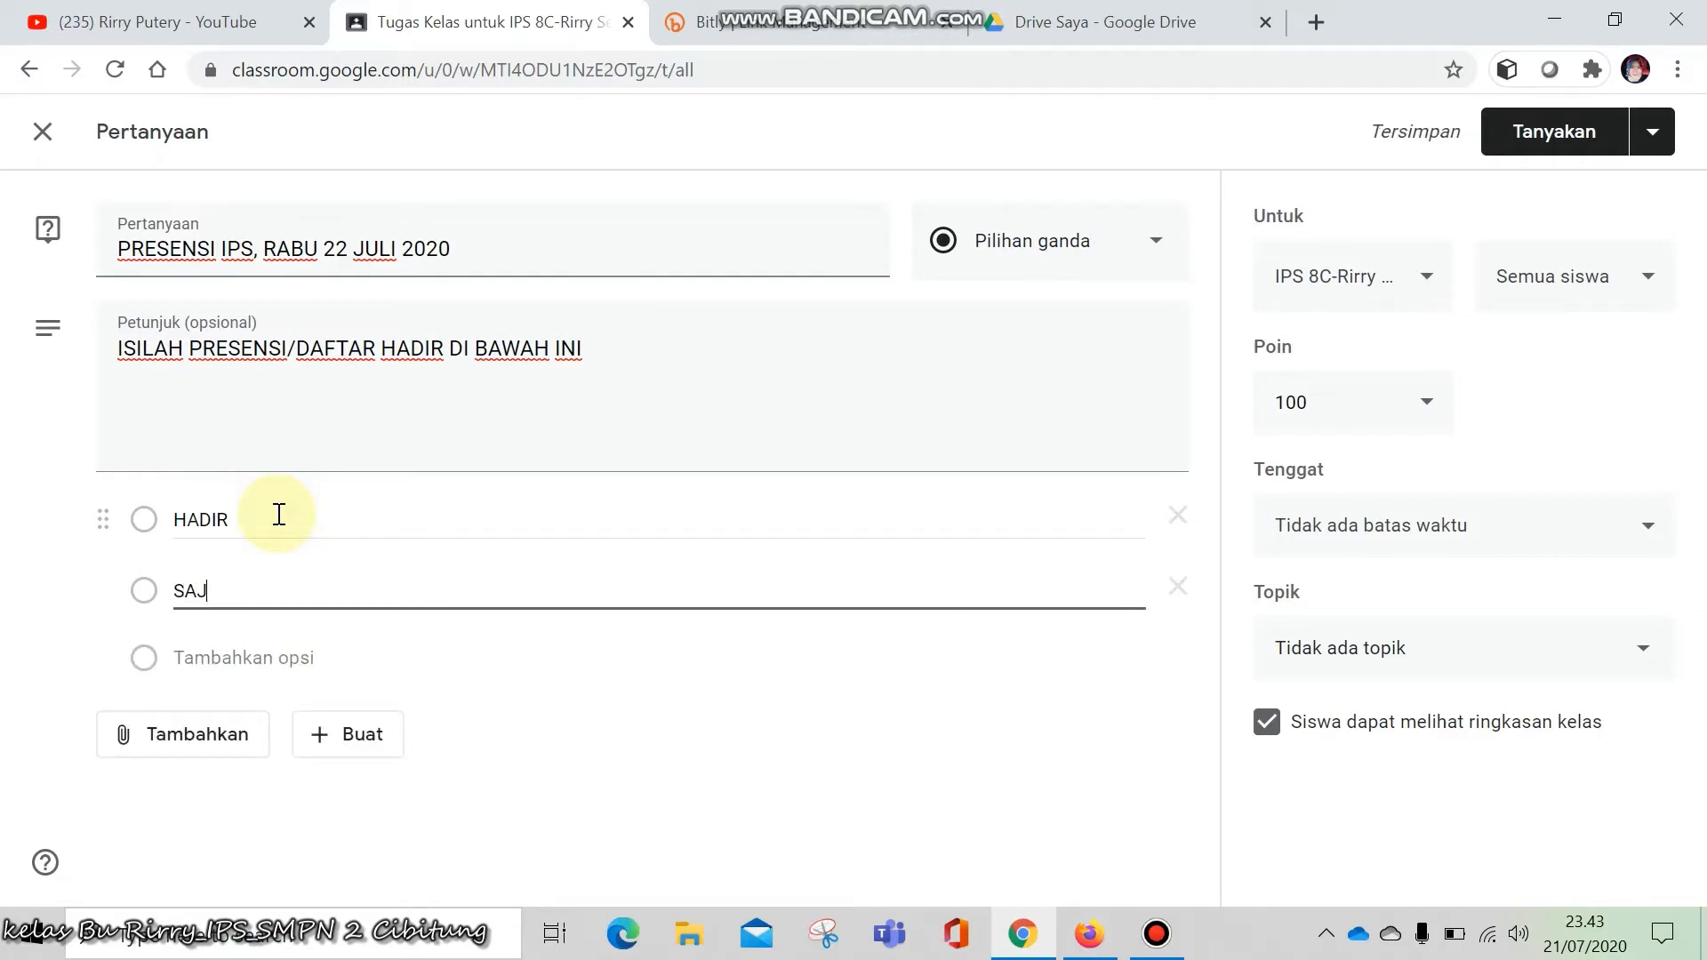
text(KIT)
key(Return)
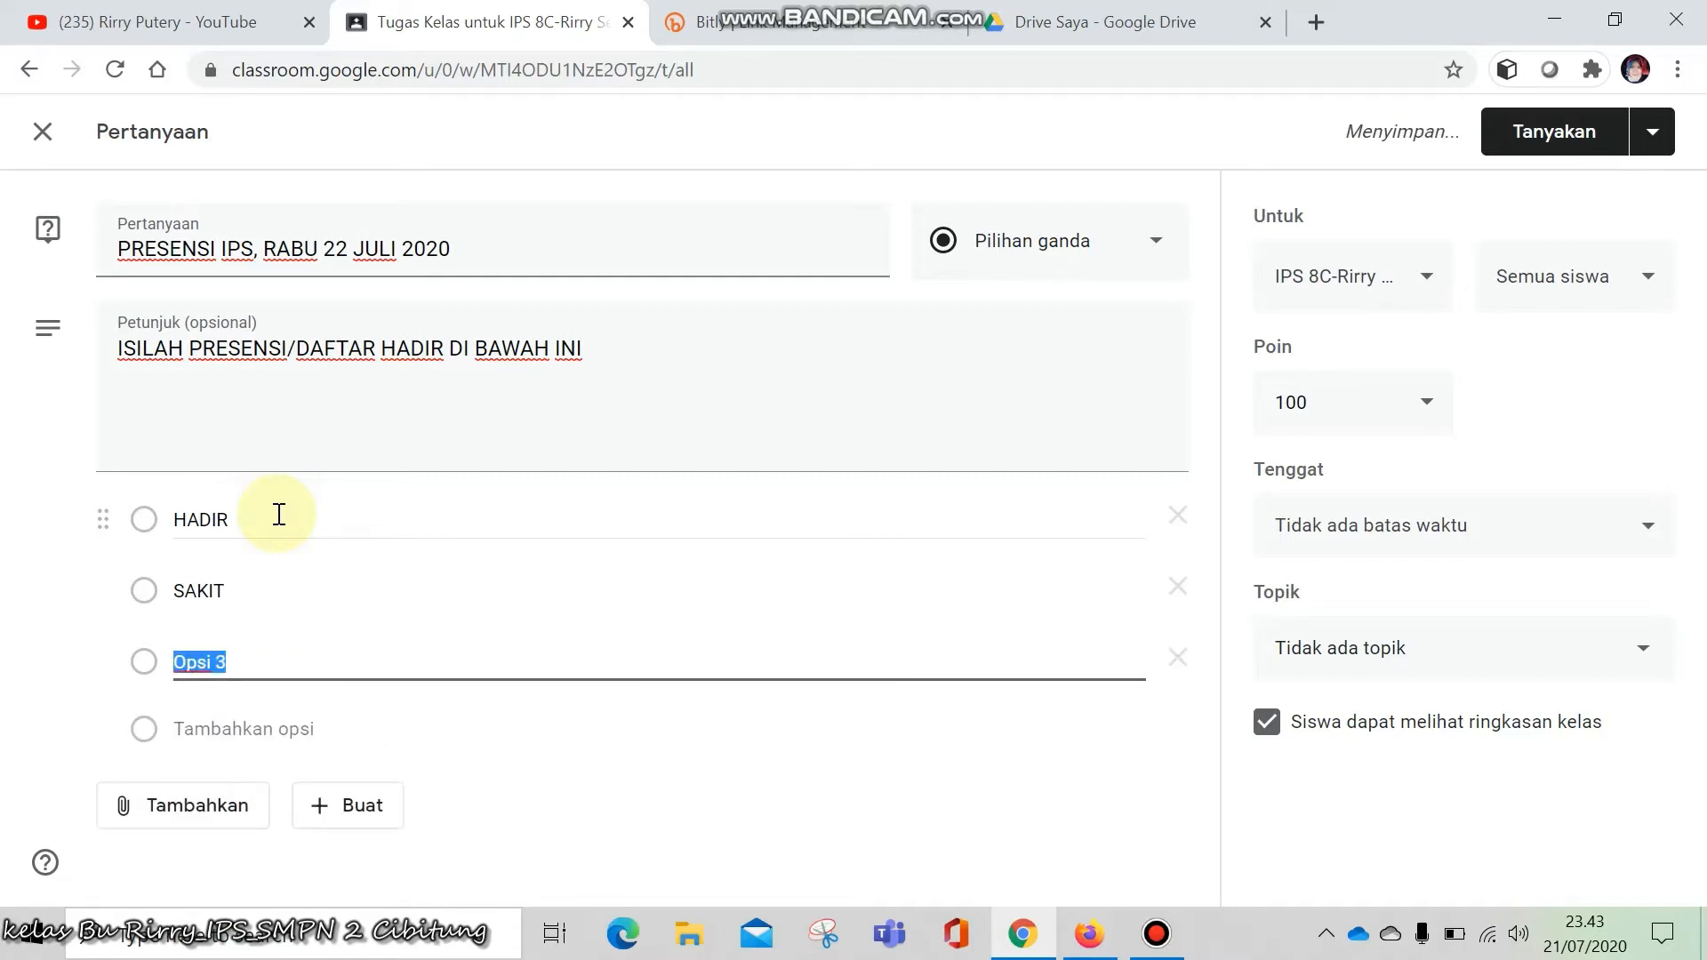
text(IZIN)
key(Return)
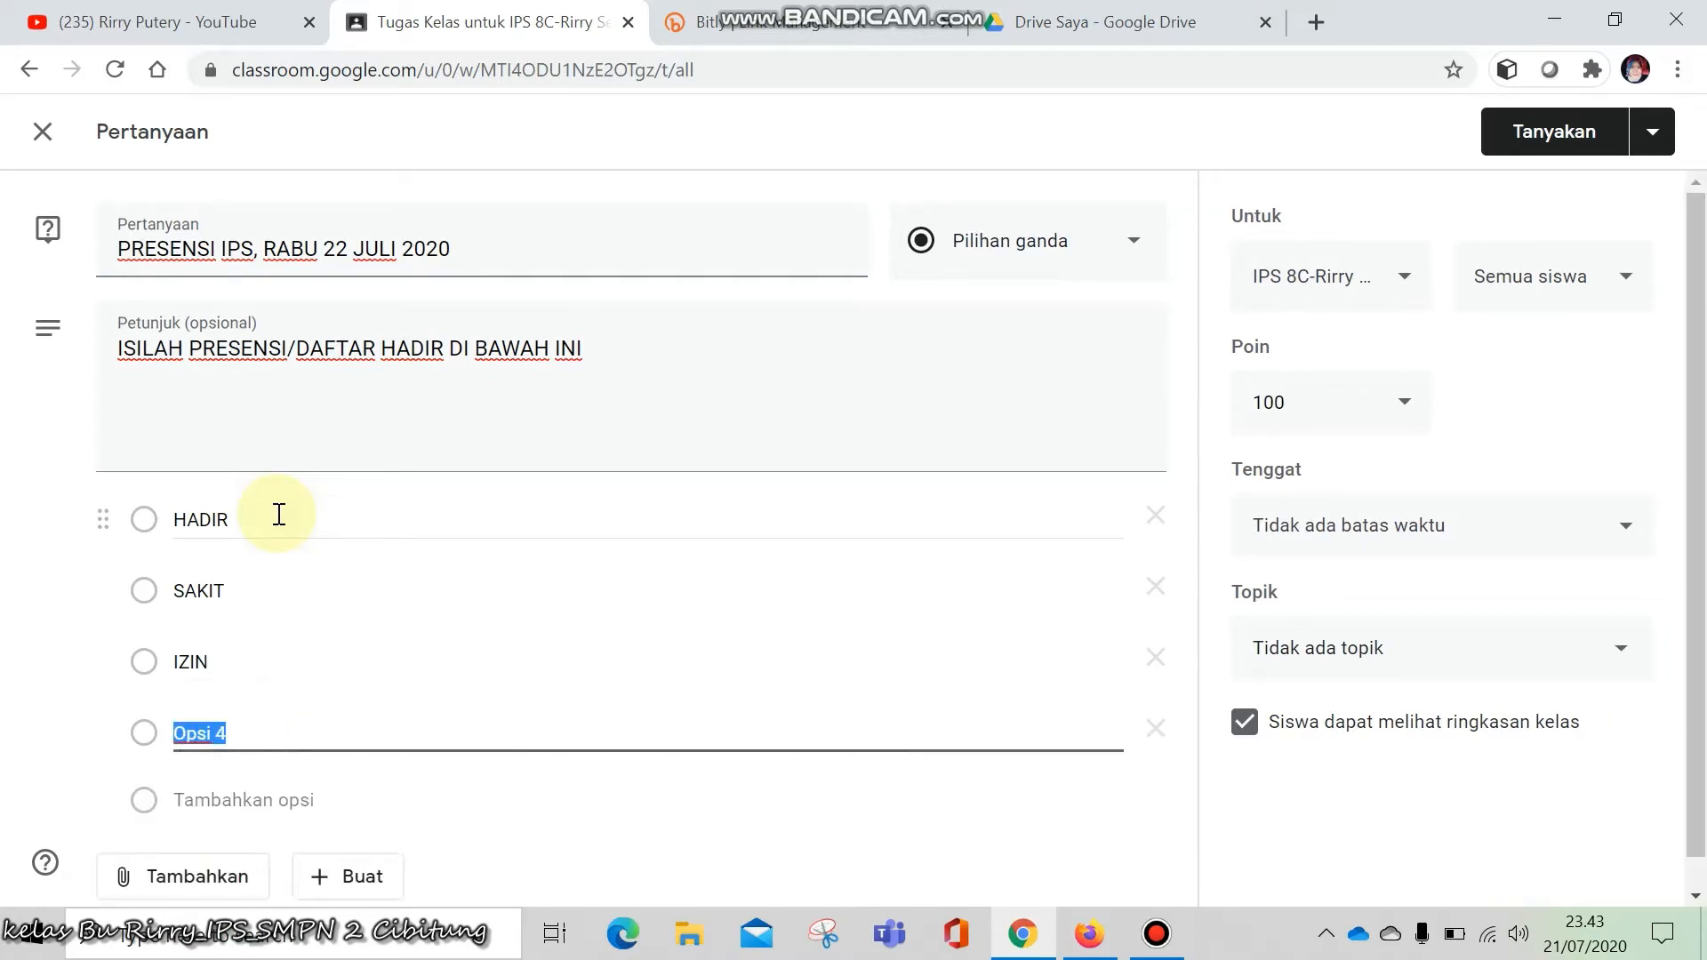
text(TIDAK HADIR)
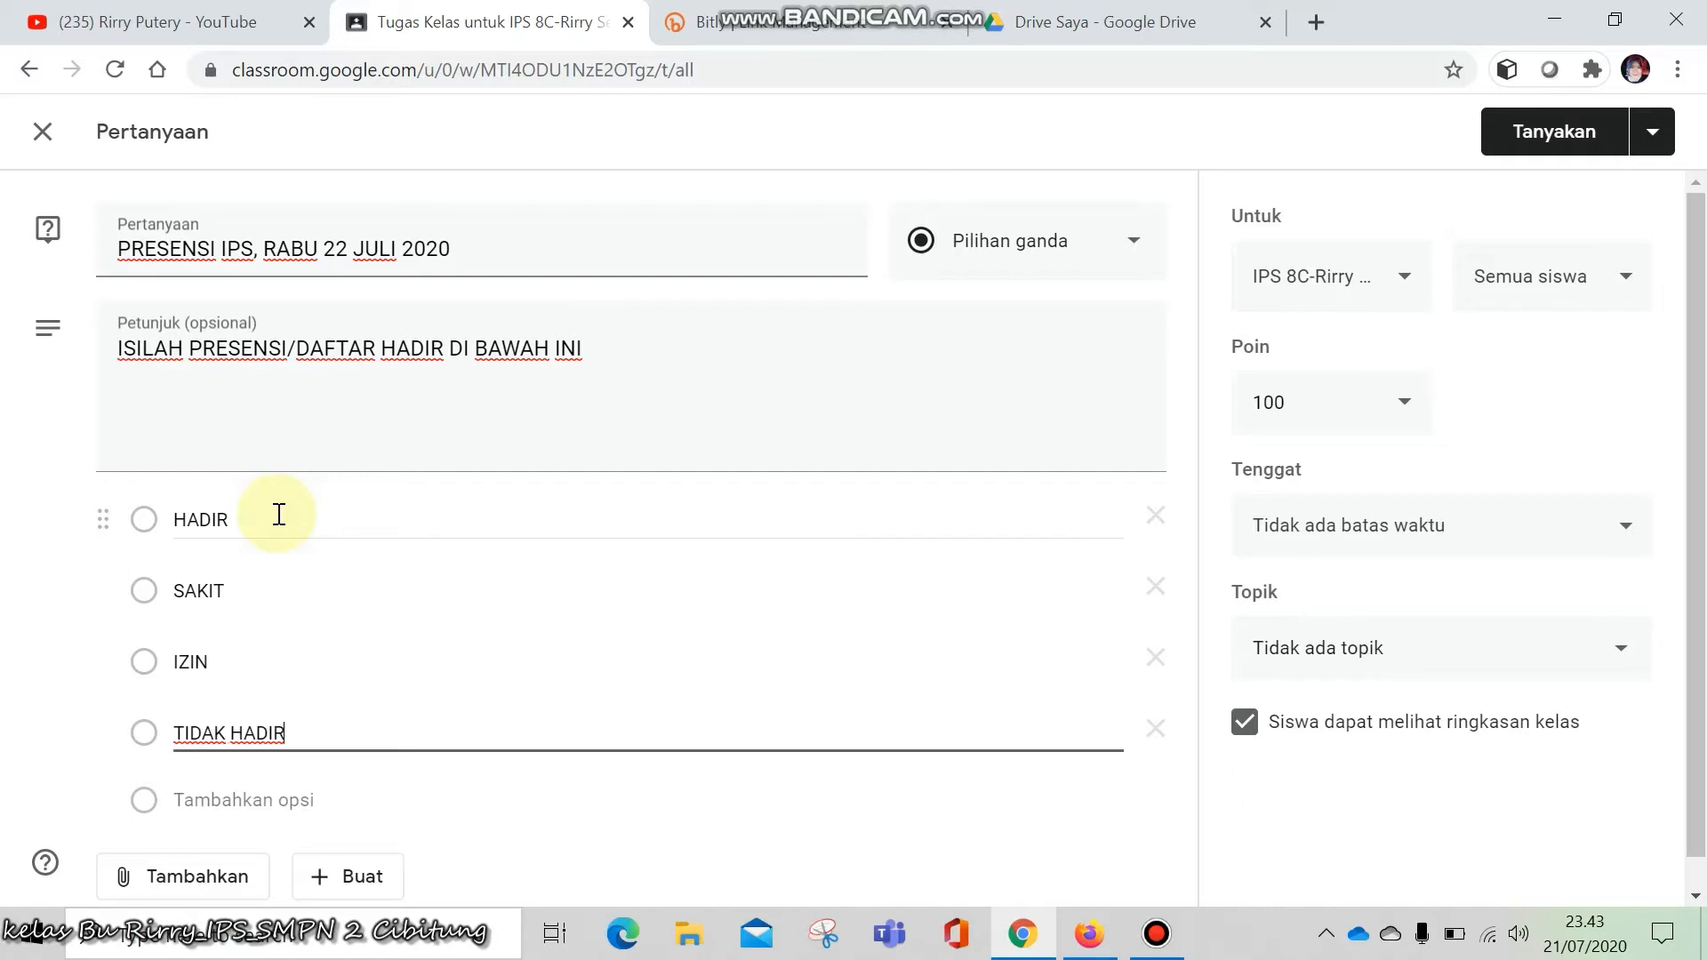
Assign the question to the IPS 8D class as well and set its points to ungraded (Tidak dinilai)
scroll(279, 513, down, 1)
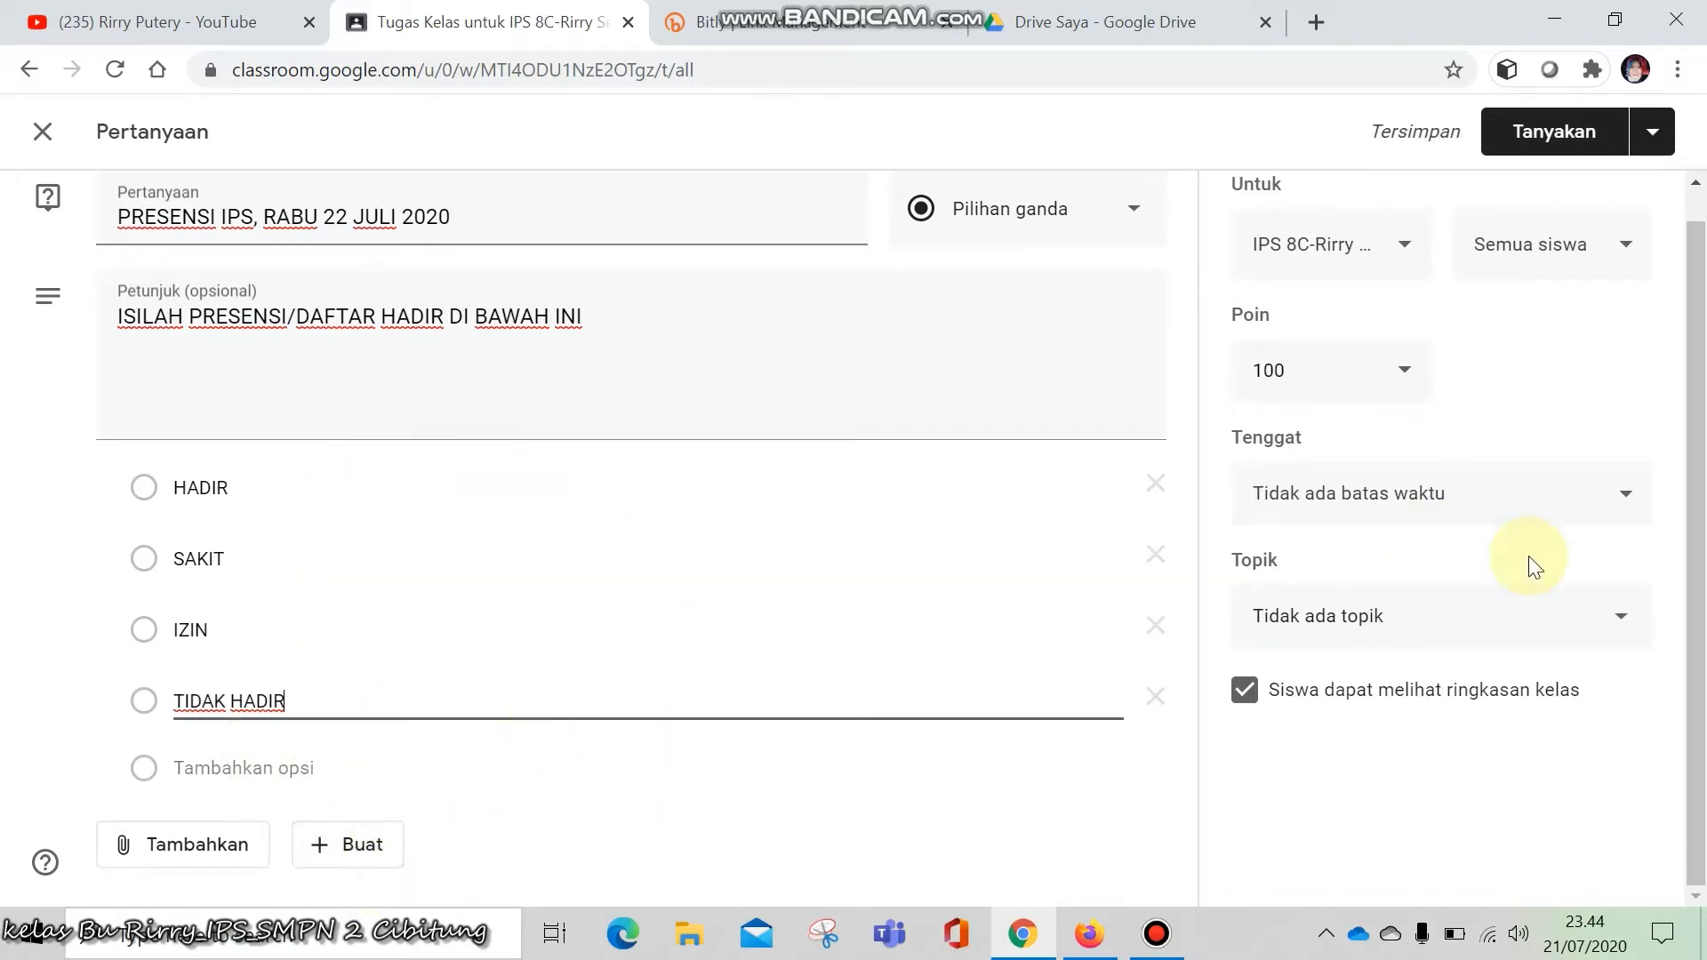
scroll(1498, 520, up, 1)
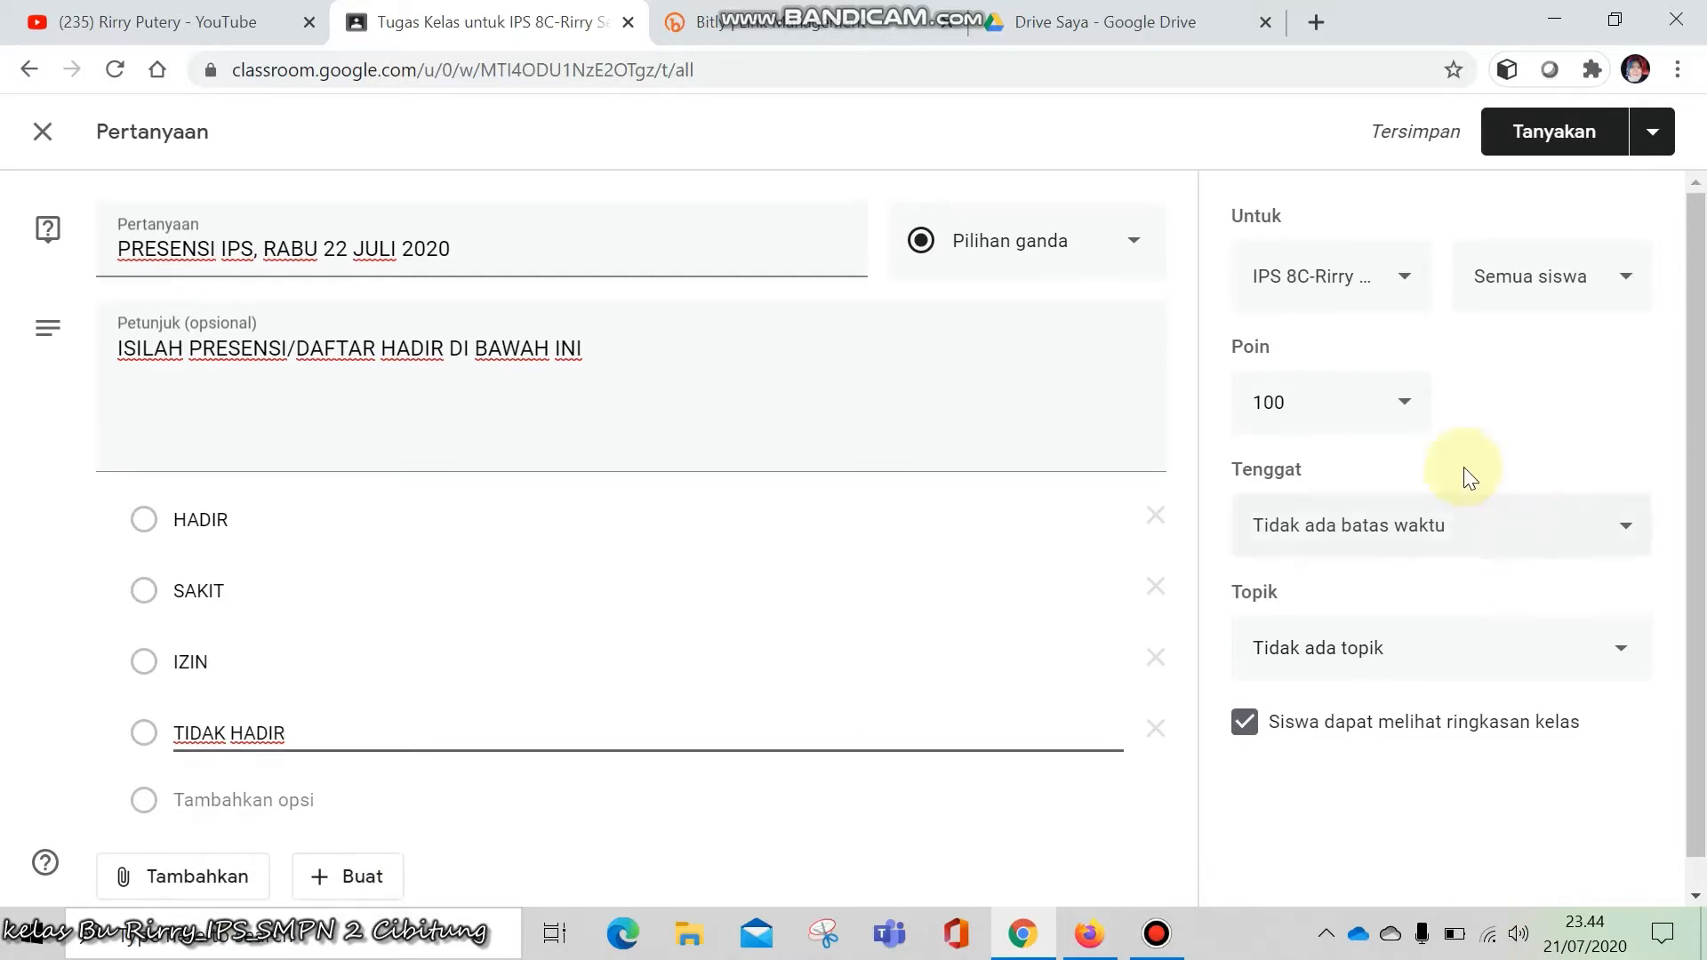
click(1402, 283)
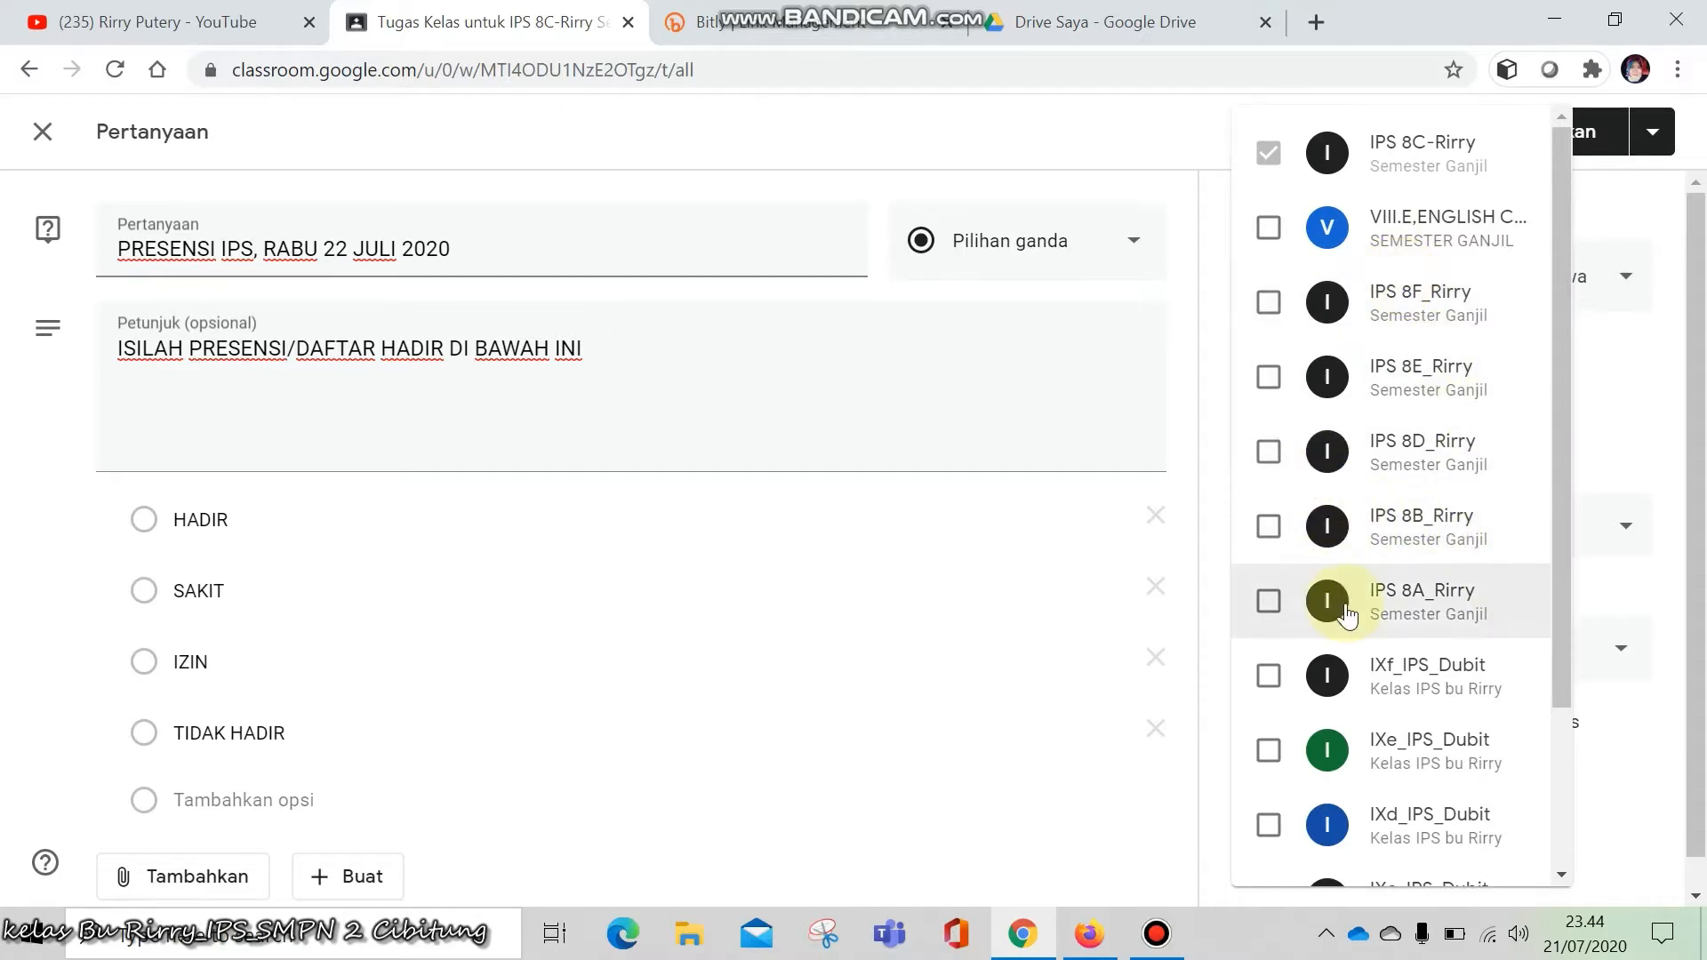
click(1269, 451)
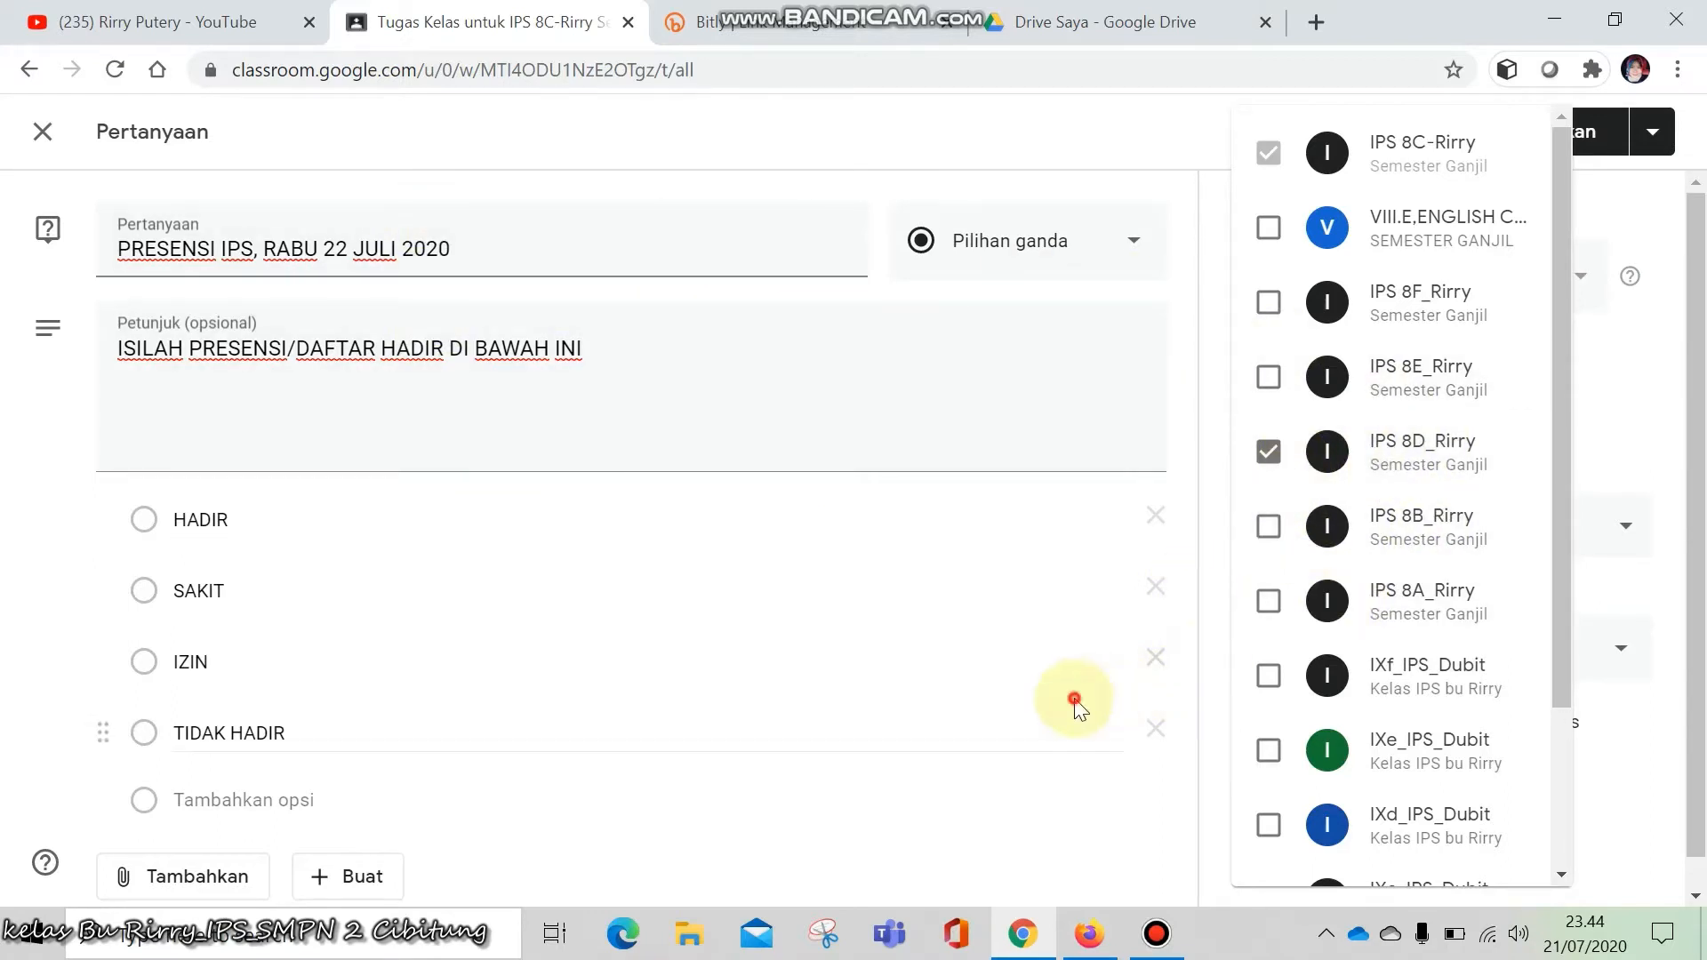
click(1223, 668)
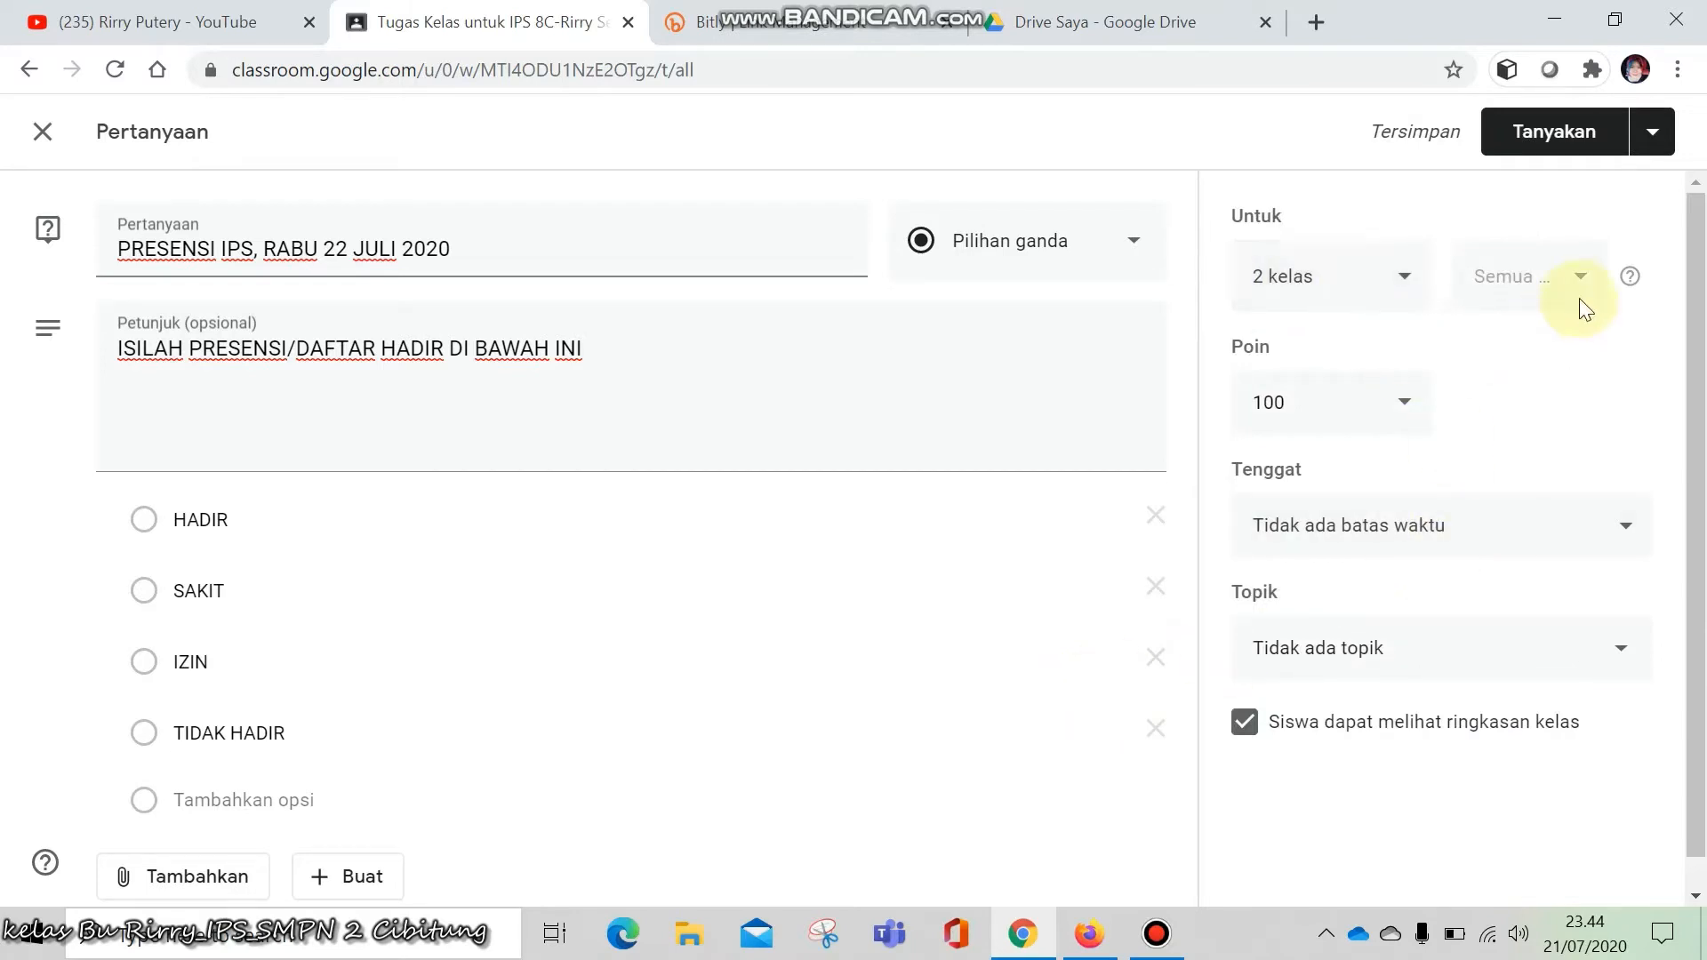
click(1405, 400)
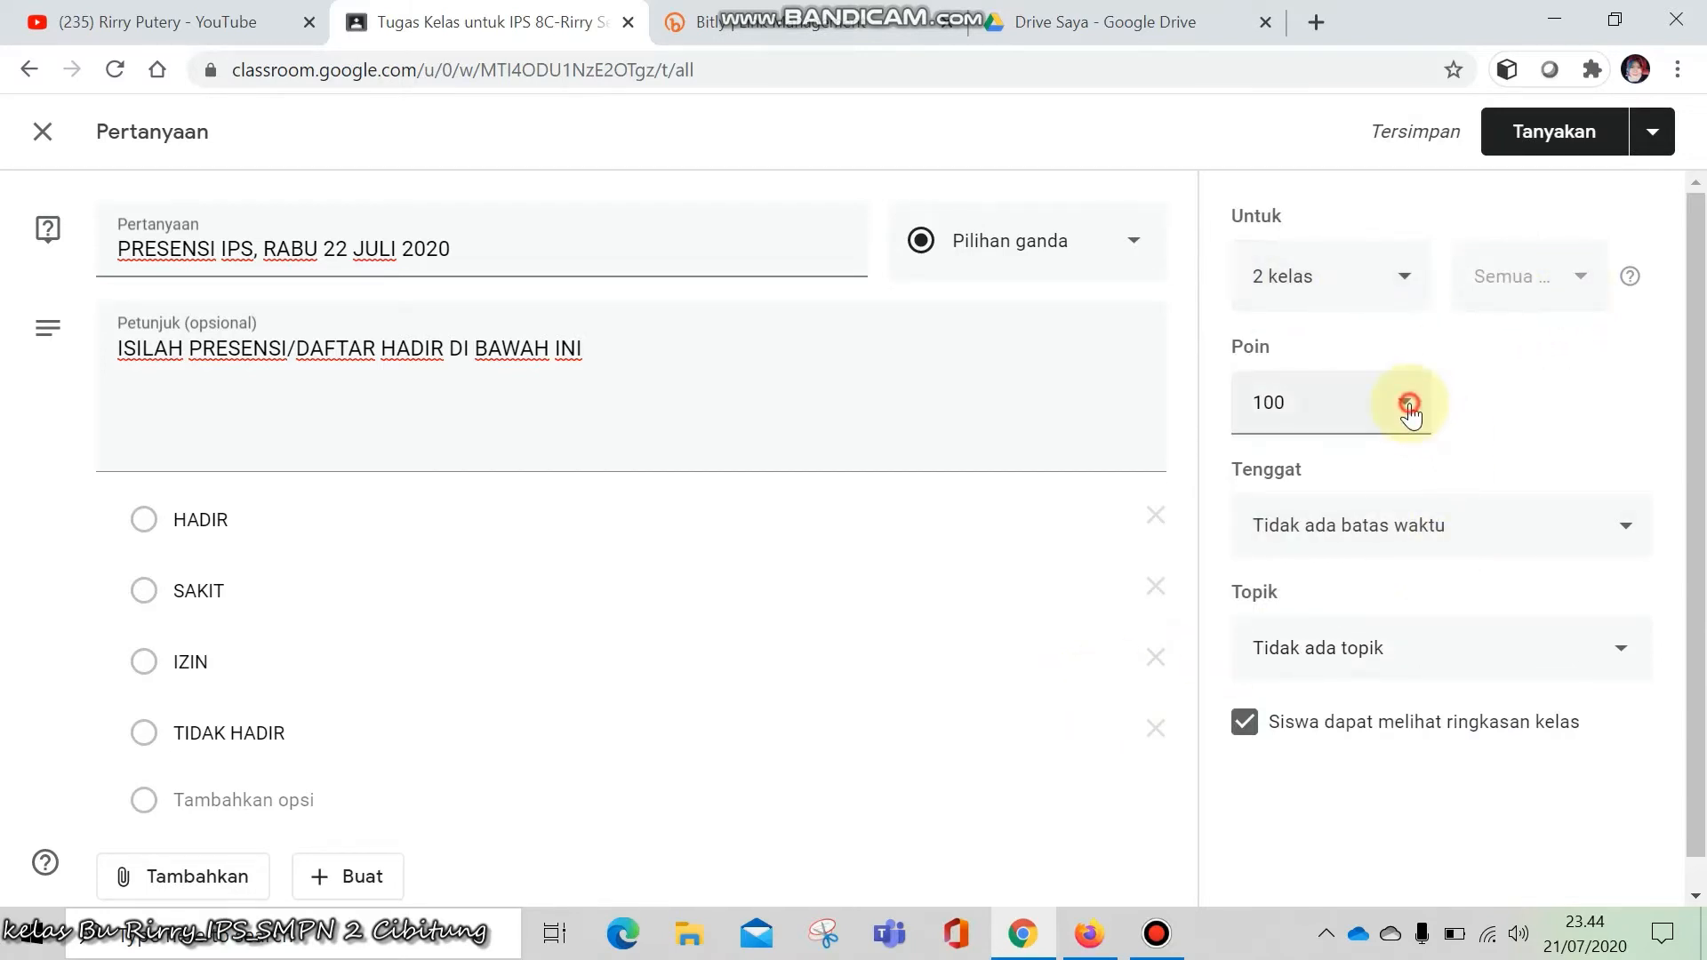
click(1331, 475)
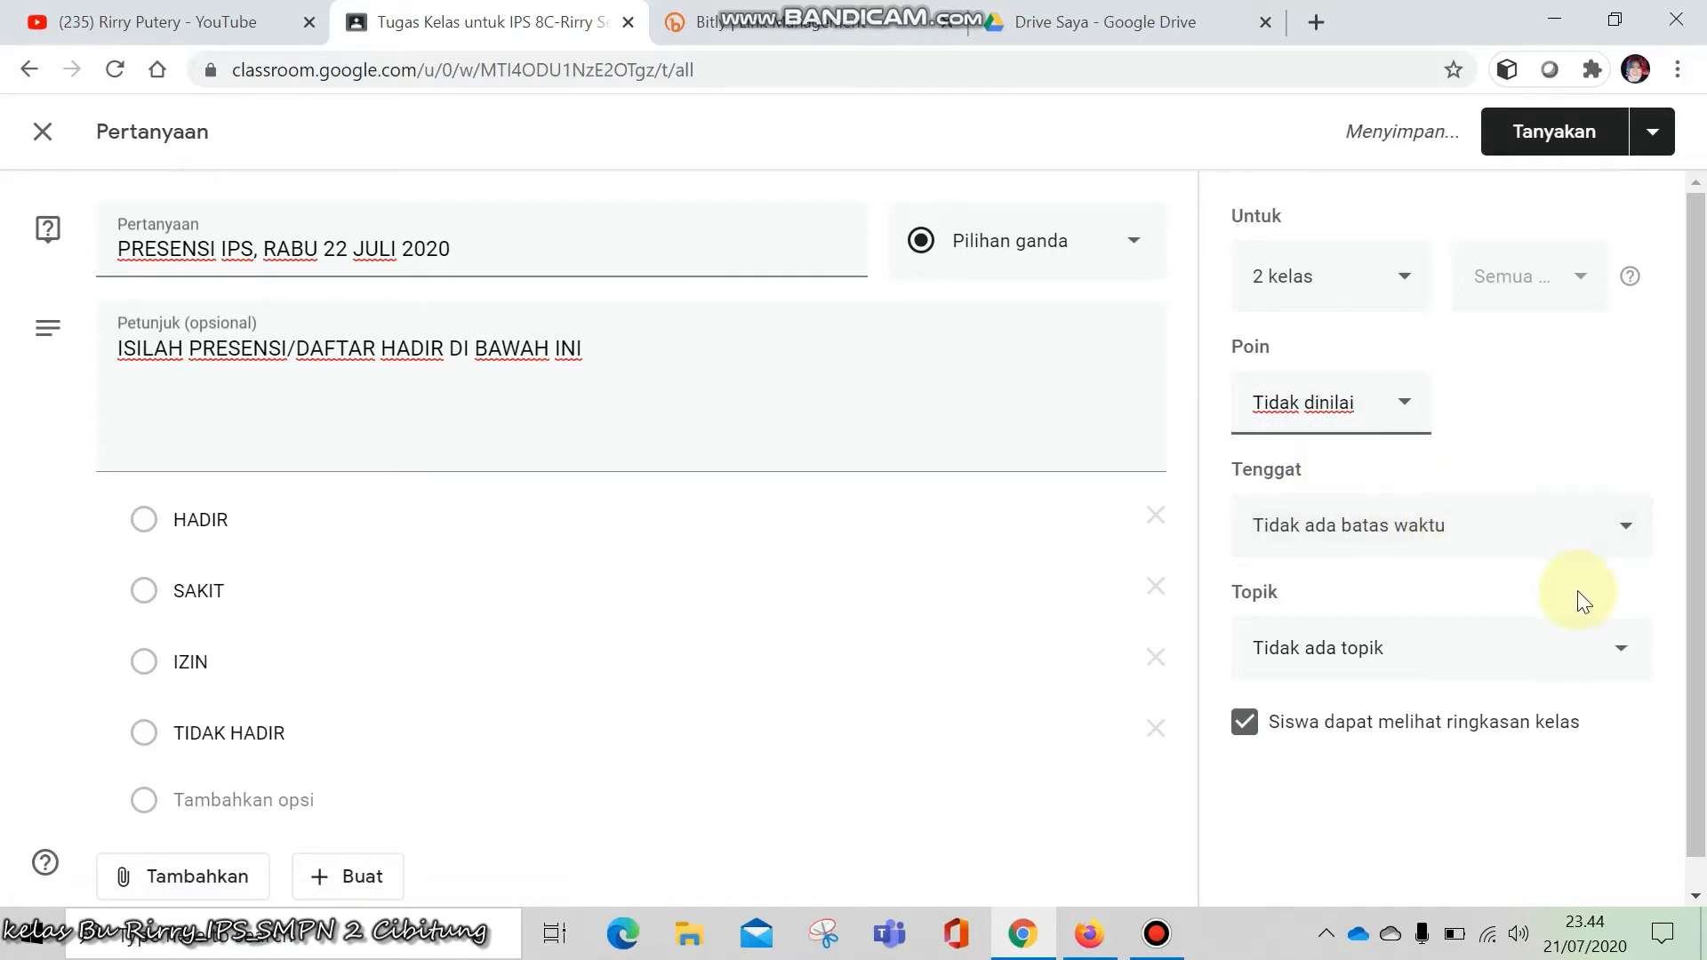
Set the question's deadline to 22 Jul 2020 at 23.59
click(1625, 531)
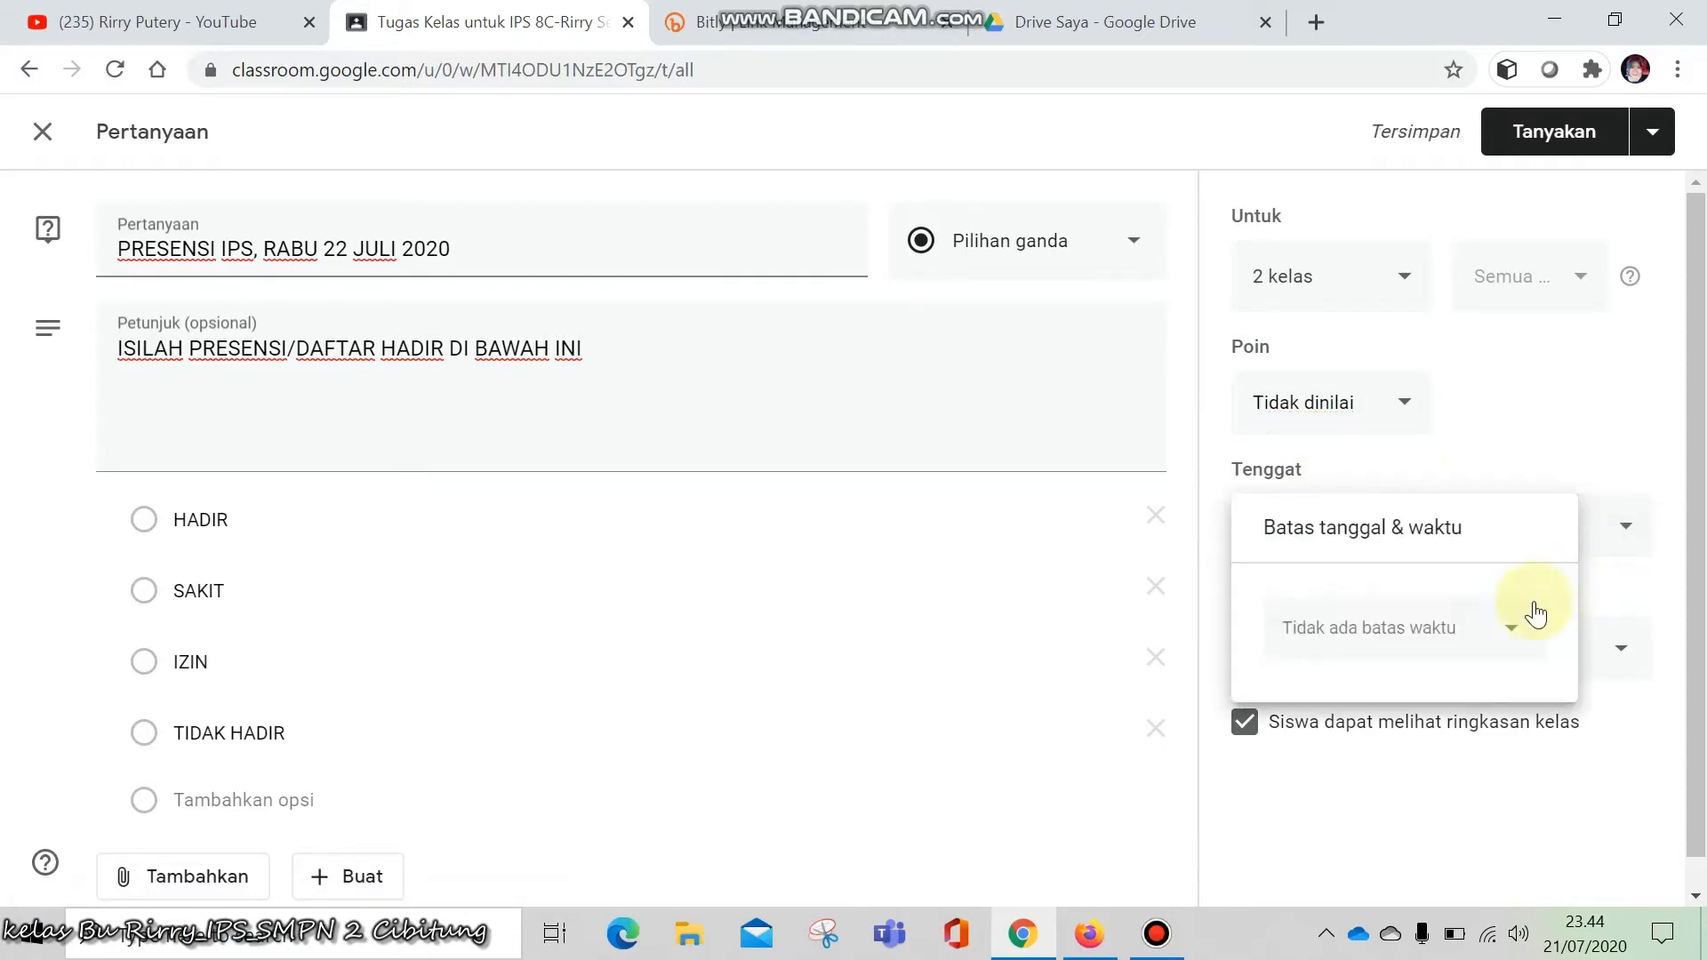
click(1497, 632)
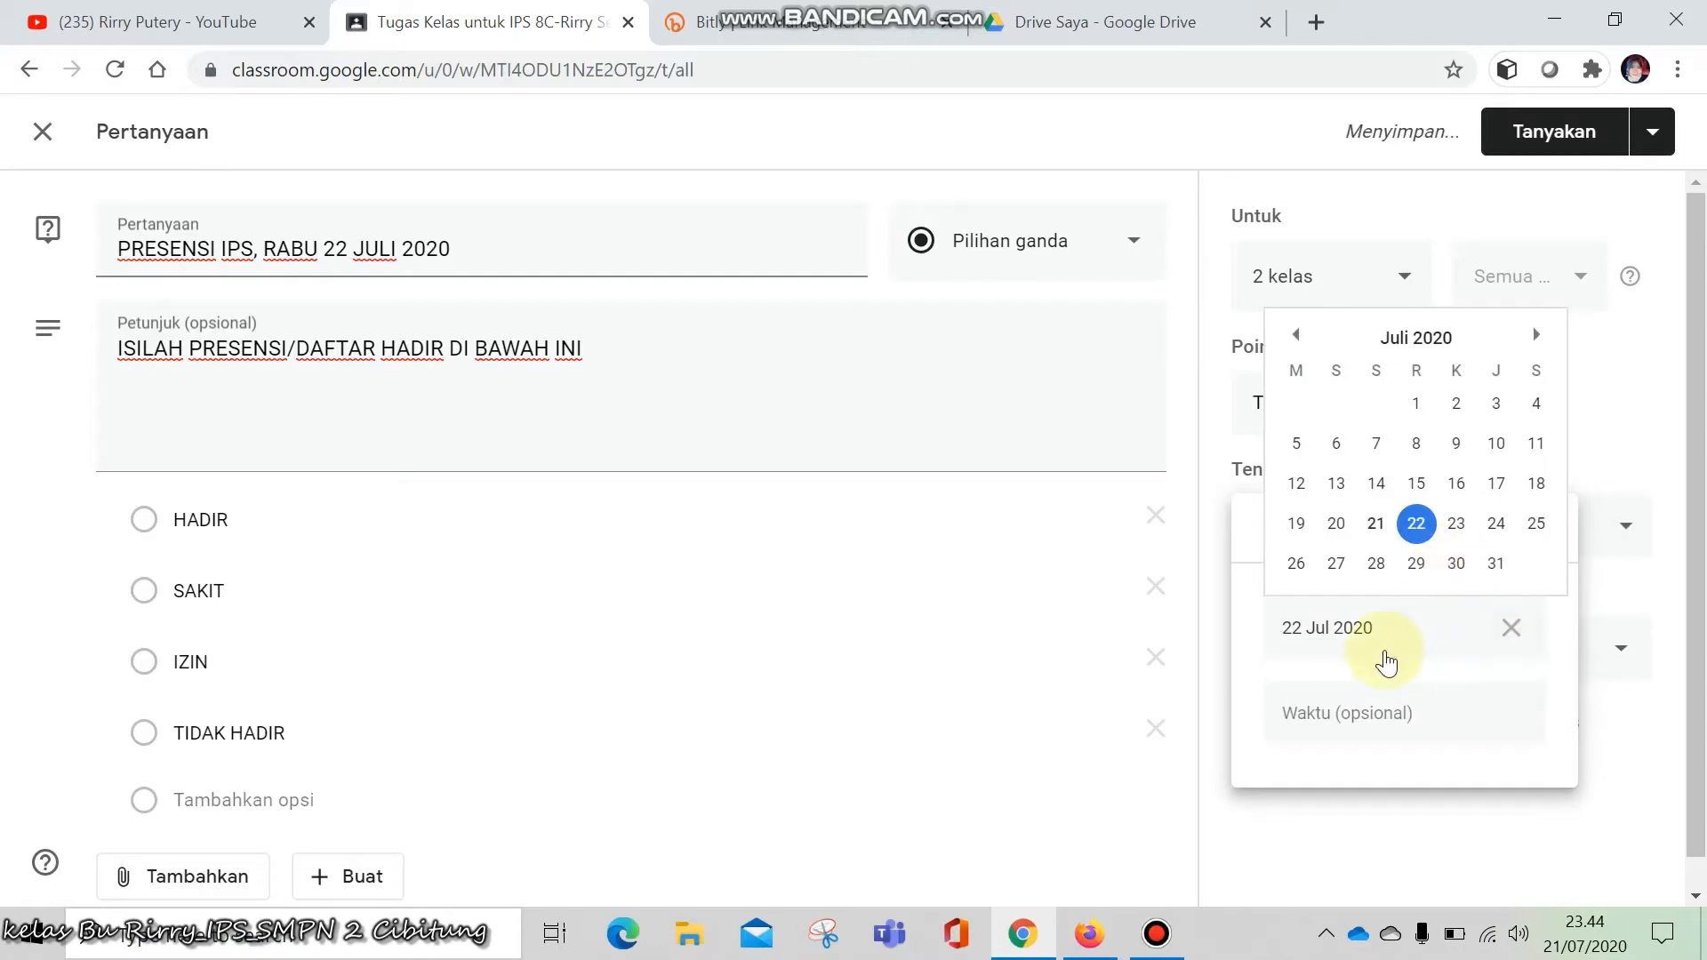
click(1342, 725)
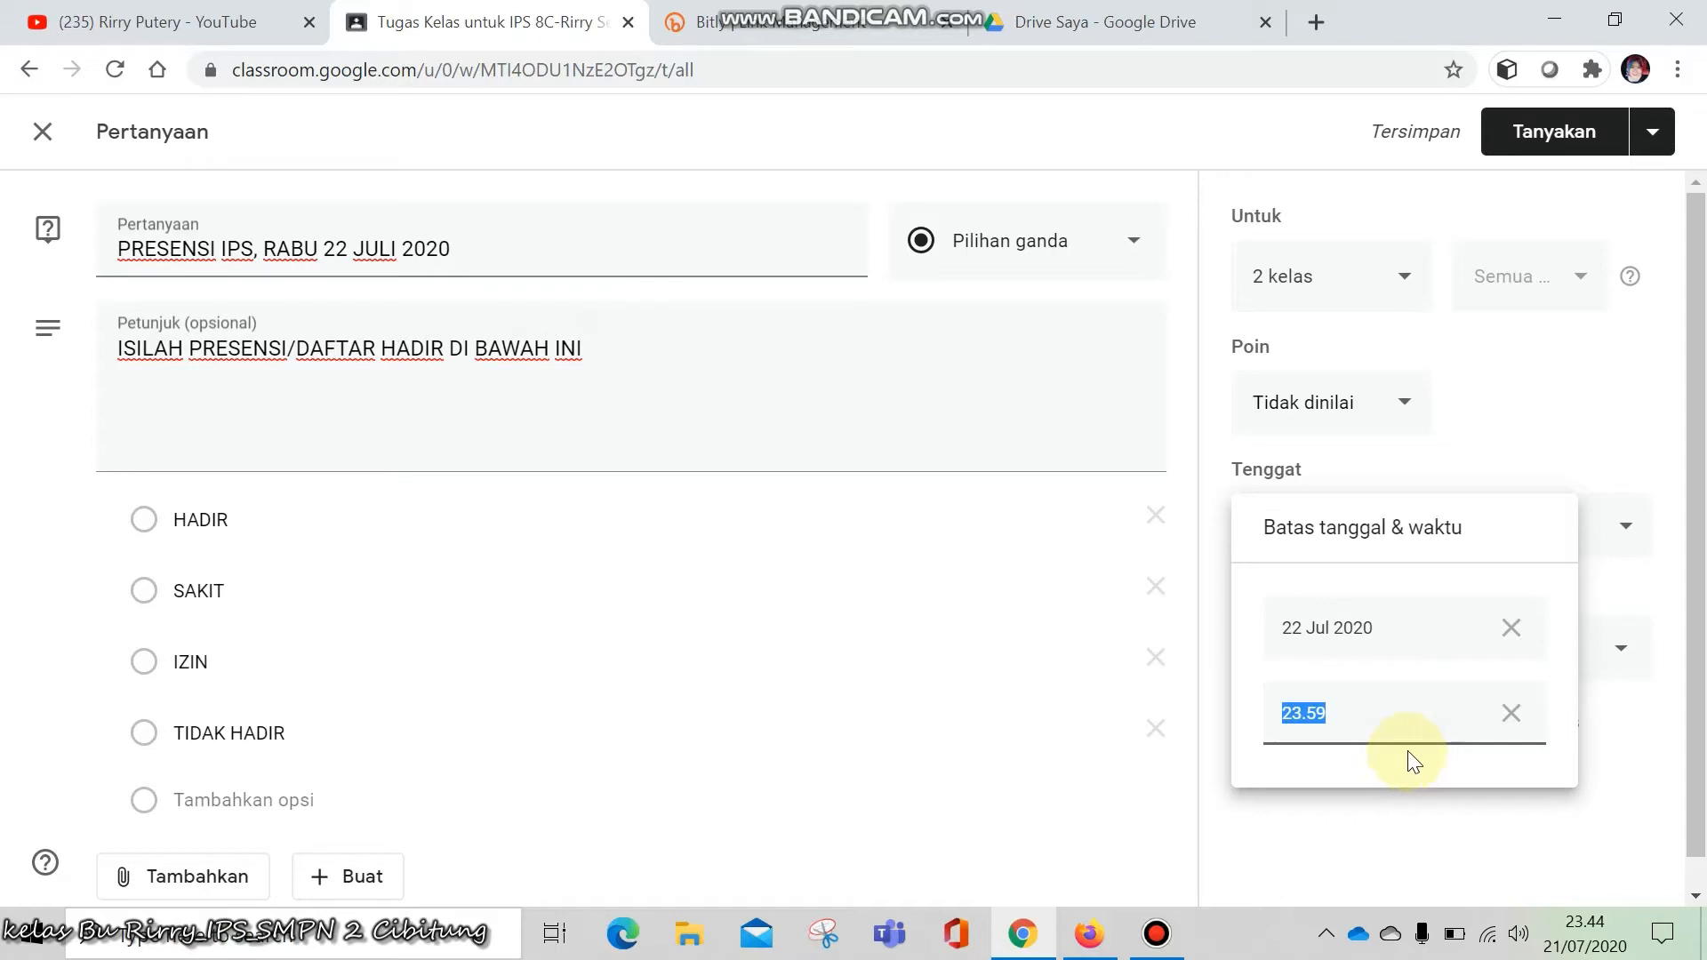
click(1388, 815)
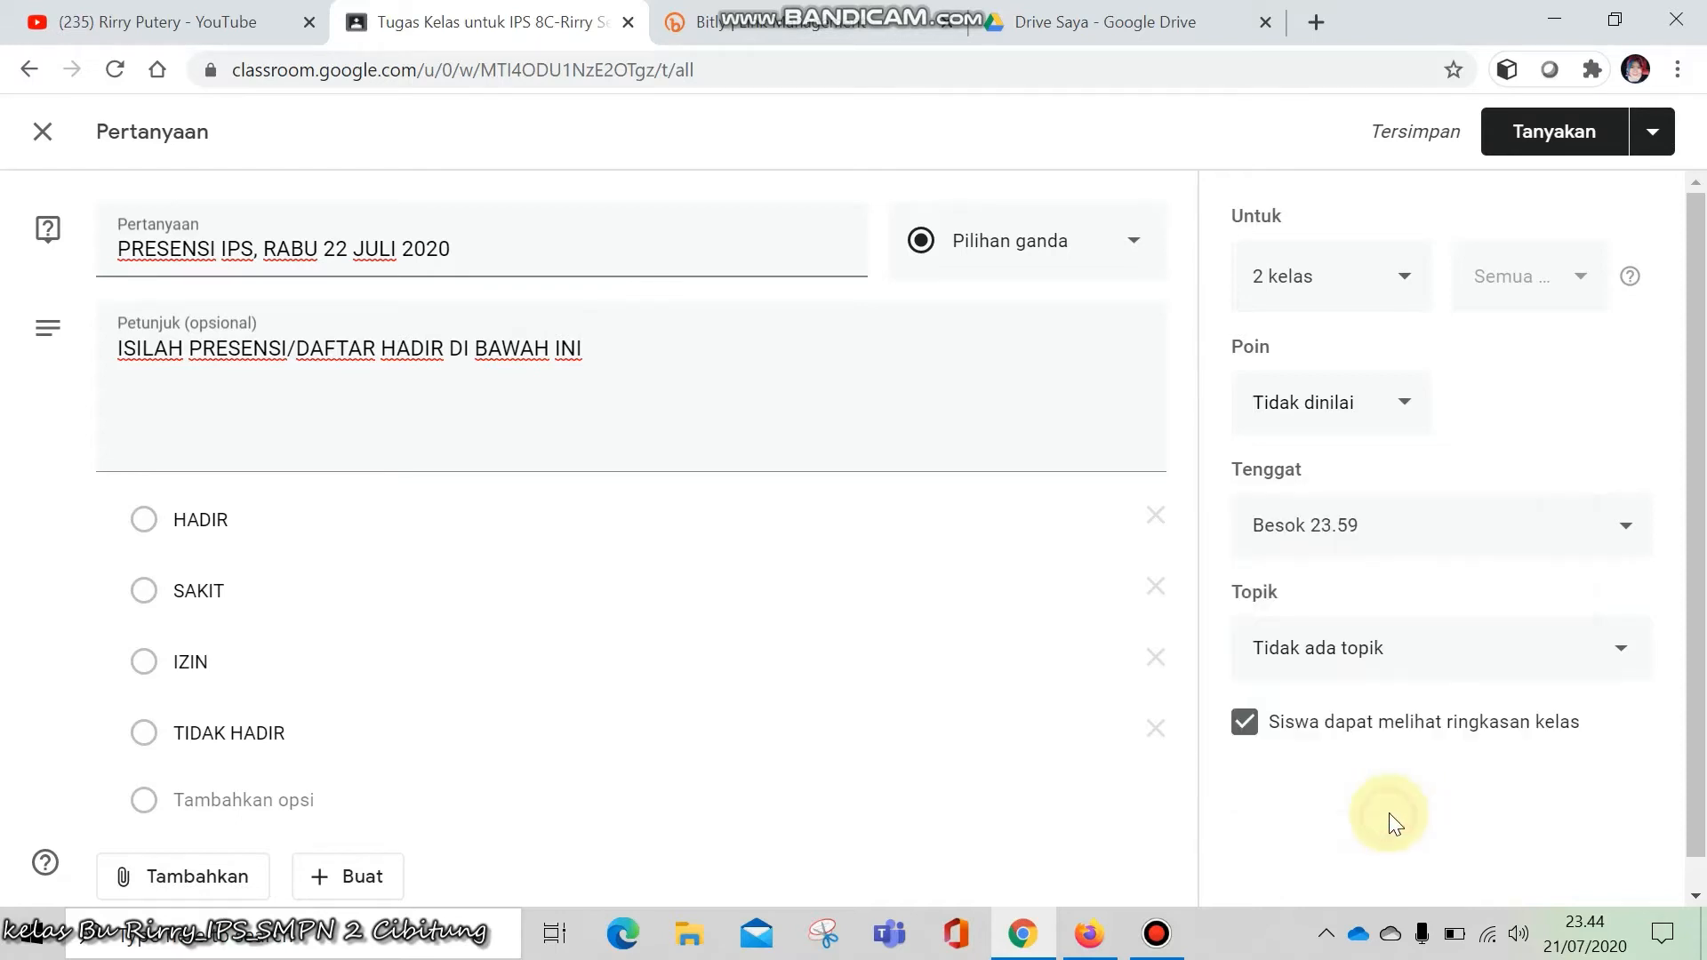
File the question under the topic PRESENSI/DAFTAR HADIR and stop students from seeing the class summary (Siswa dapat melihat ringkasan kelas)
click(1560, 654)
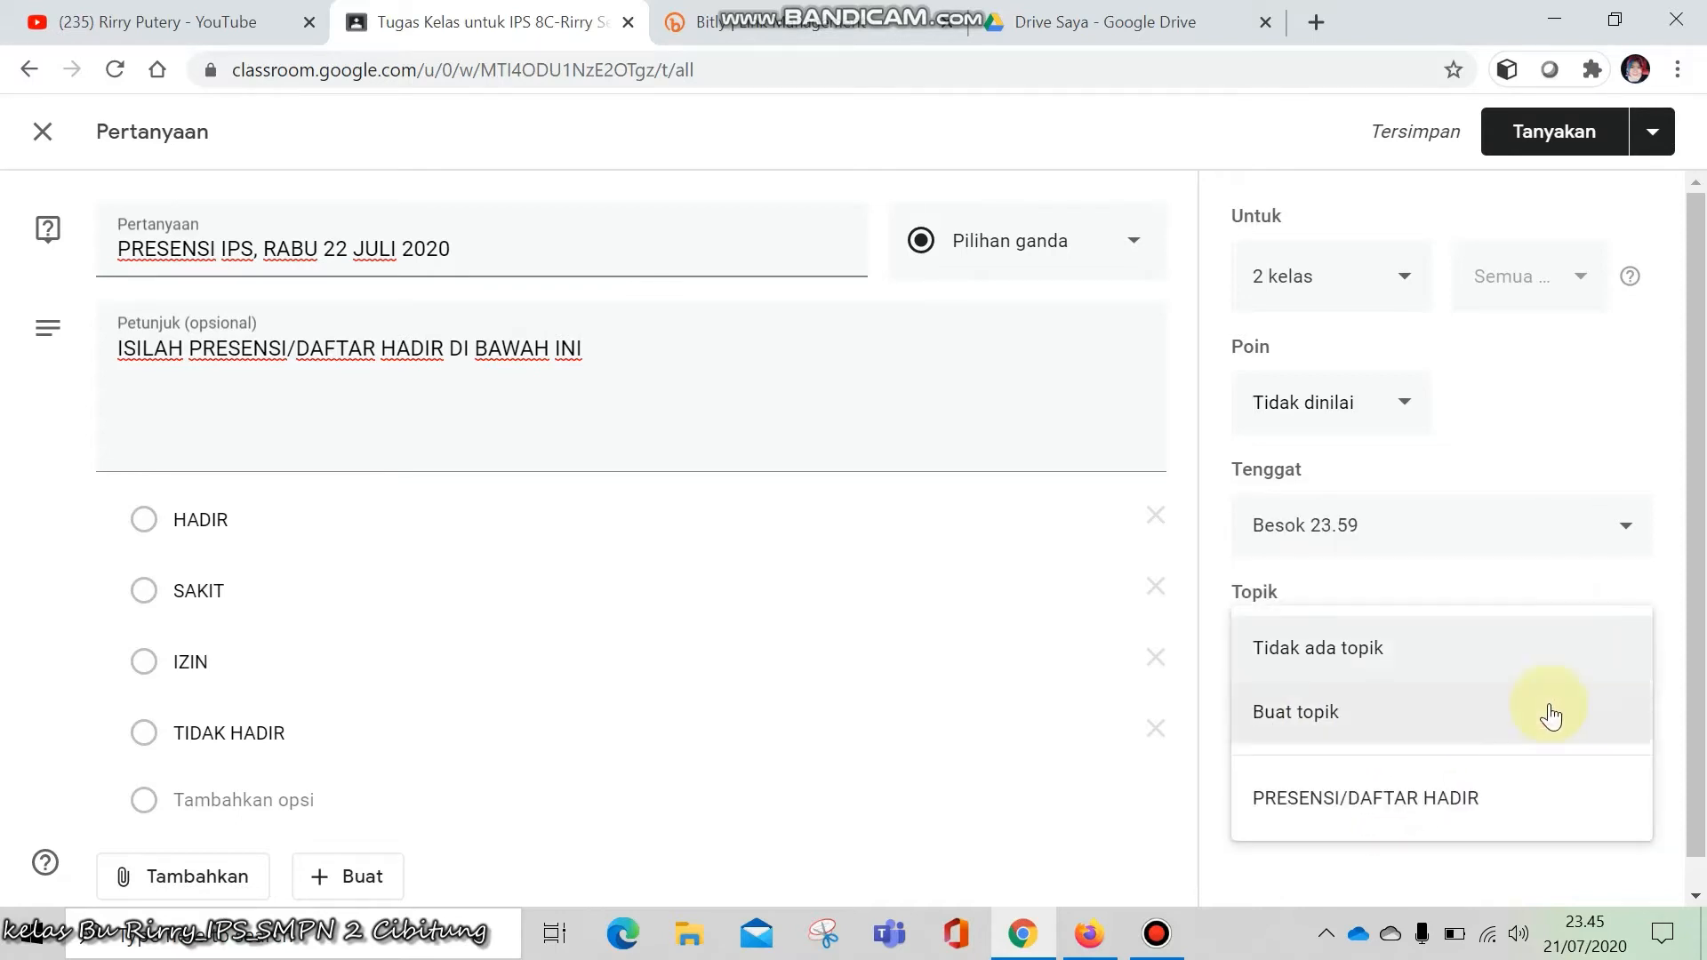
click(1441, 814)
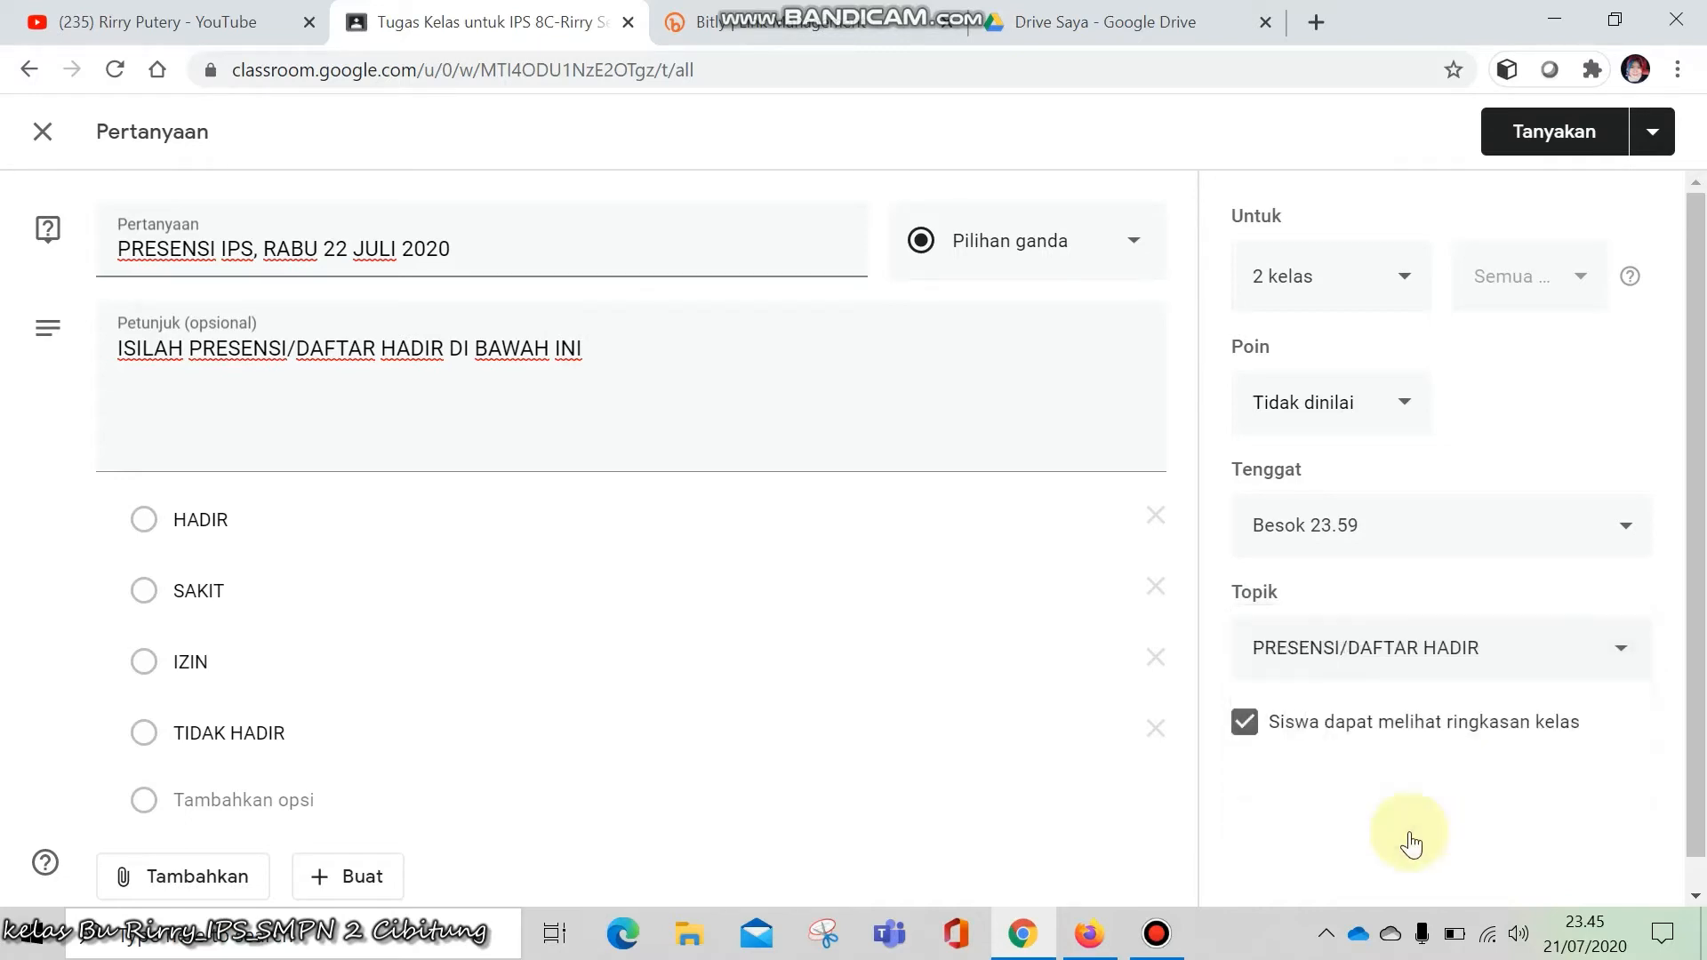
click(1269, 749)
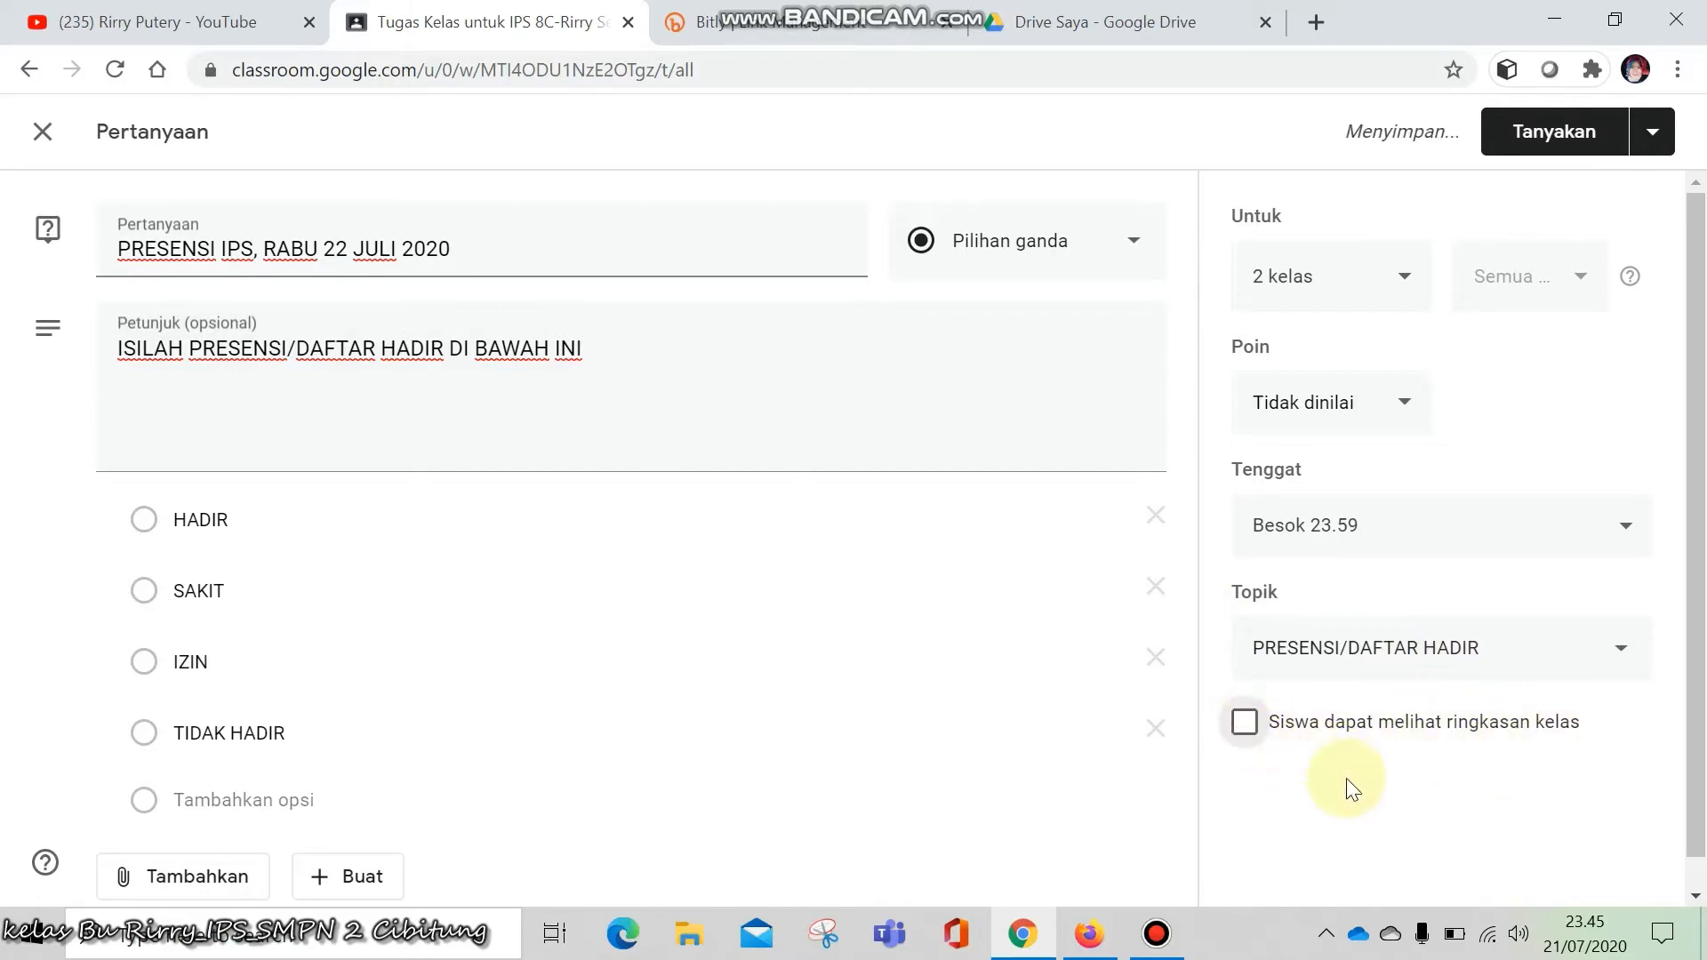
Review the completed question form and post the attendance question to the classes
scroll(1346, 777, down, 1)
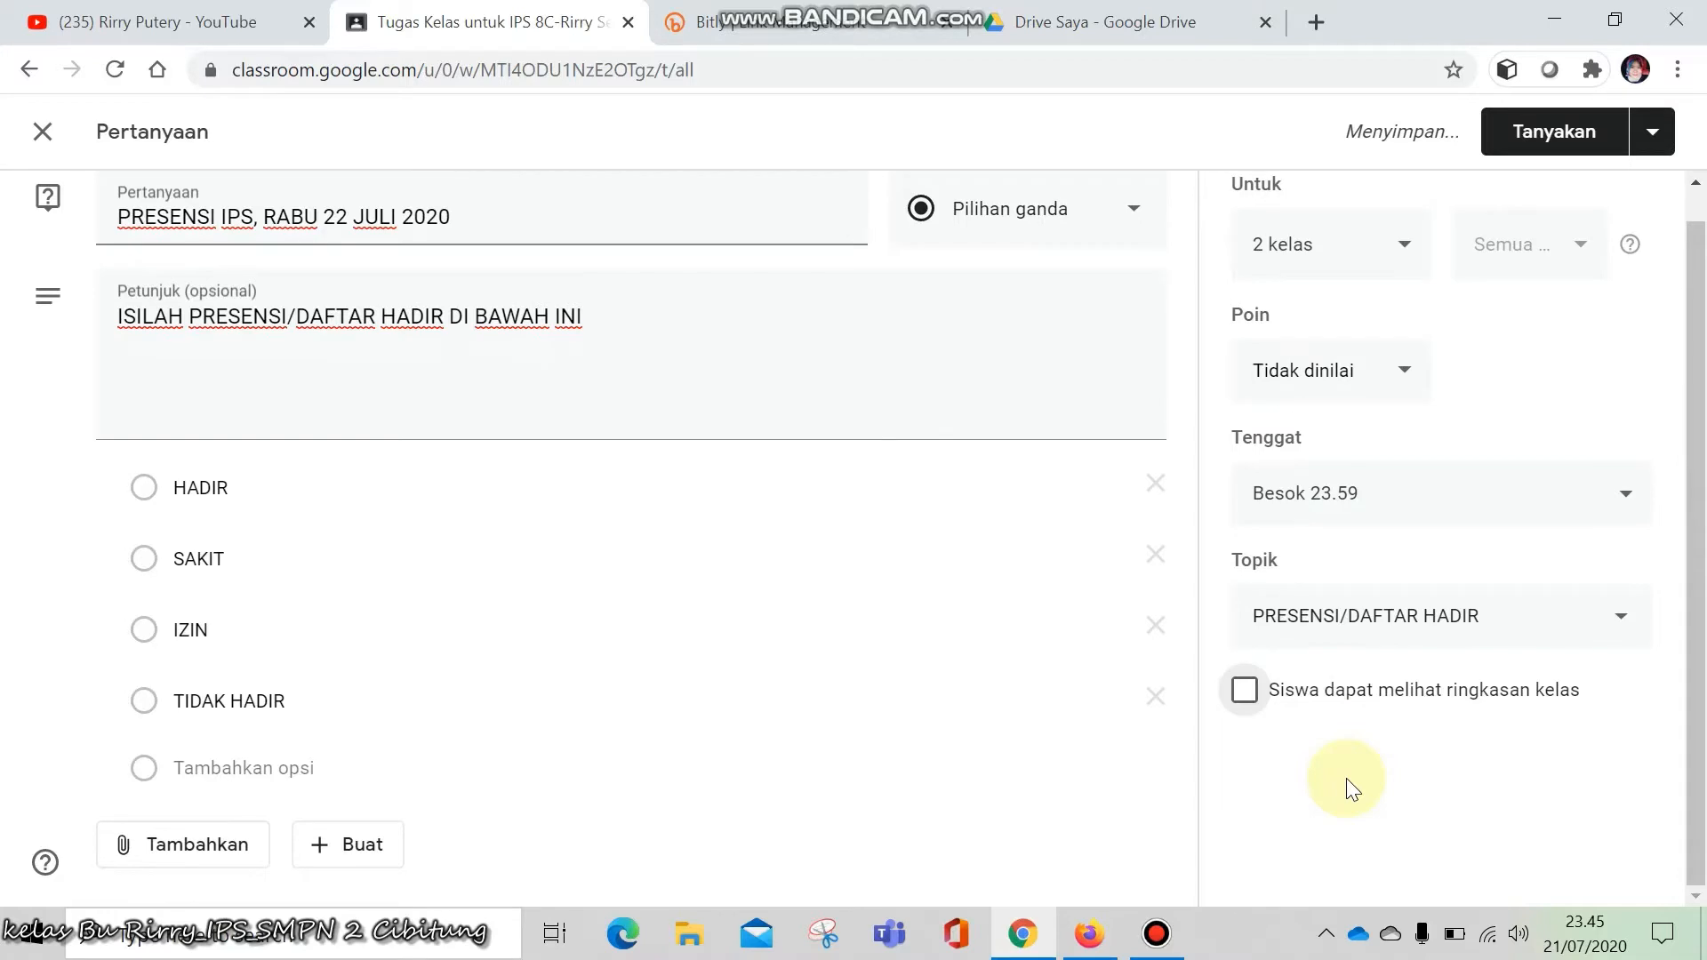
scroll(1349, 786, up, 1)
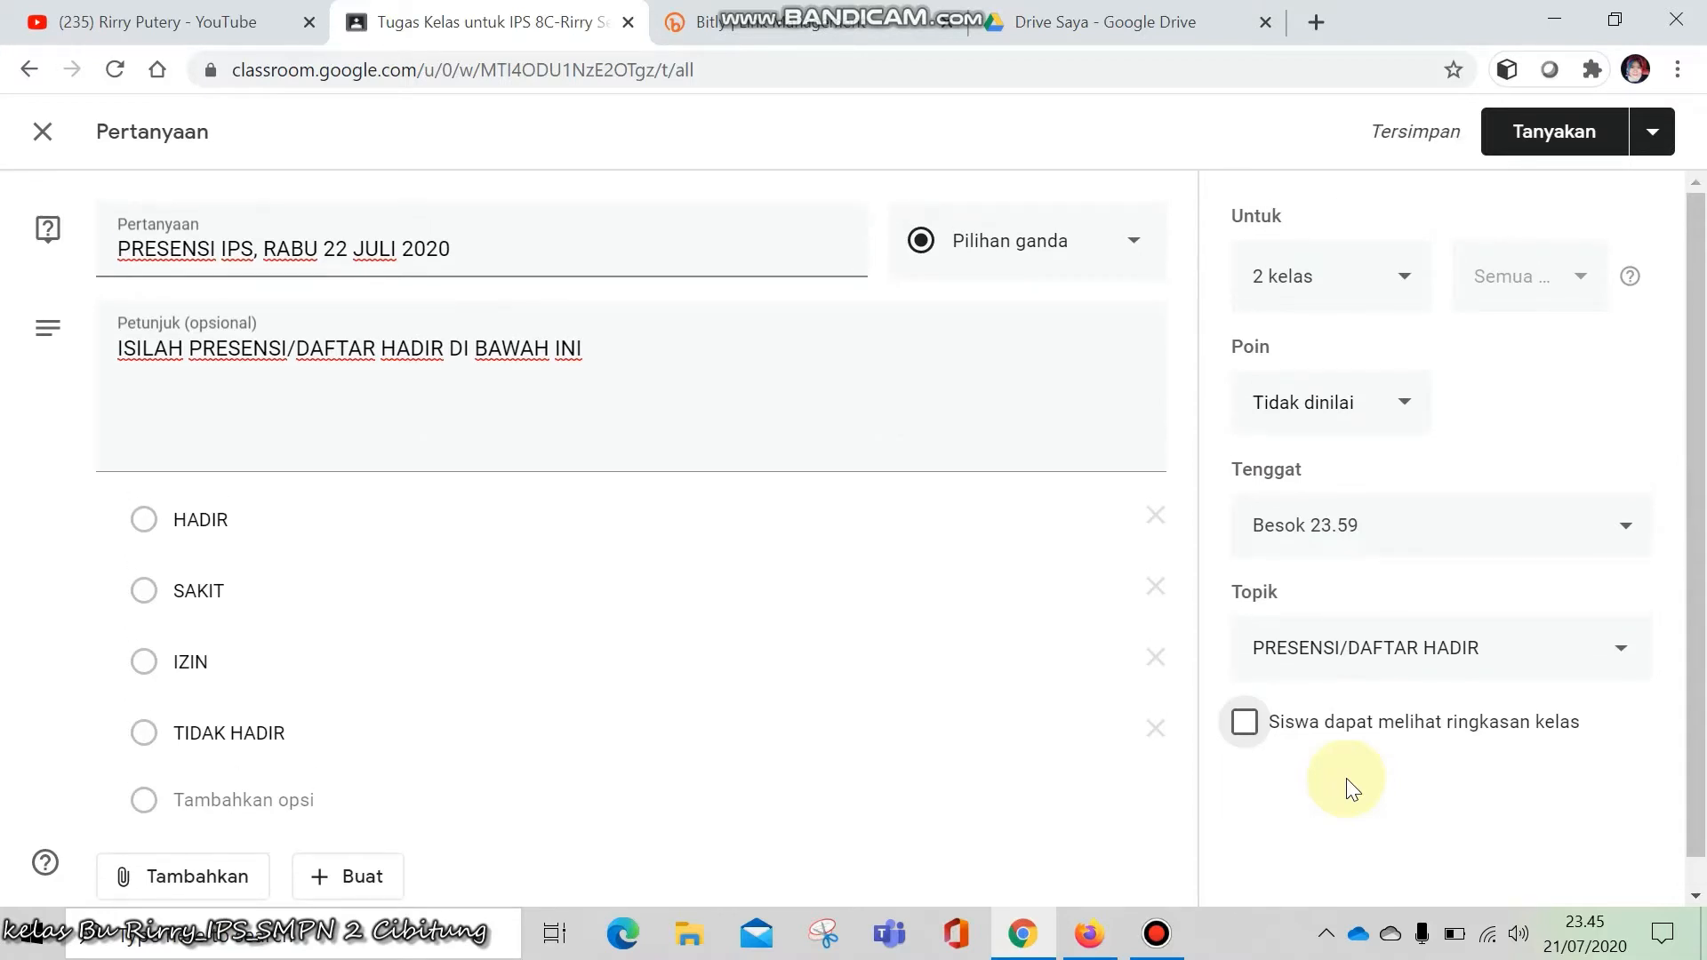
scroll(1348, 784, down, 1)
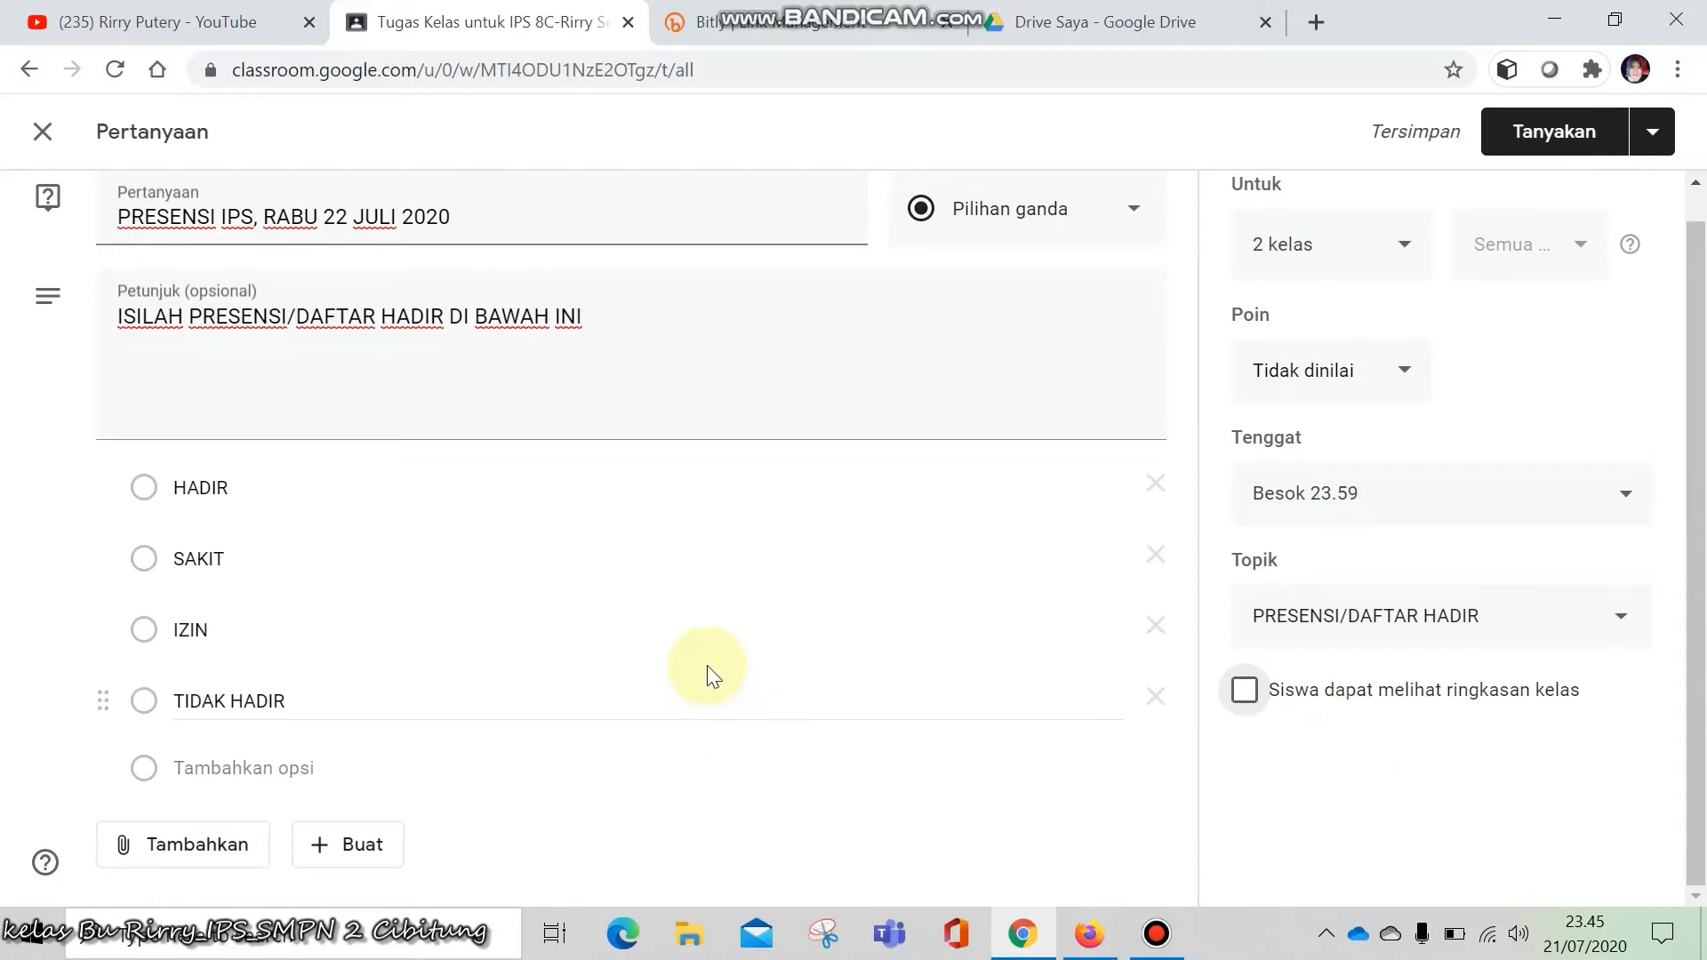
scroll(707, 644, up, 1)
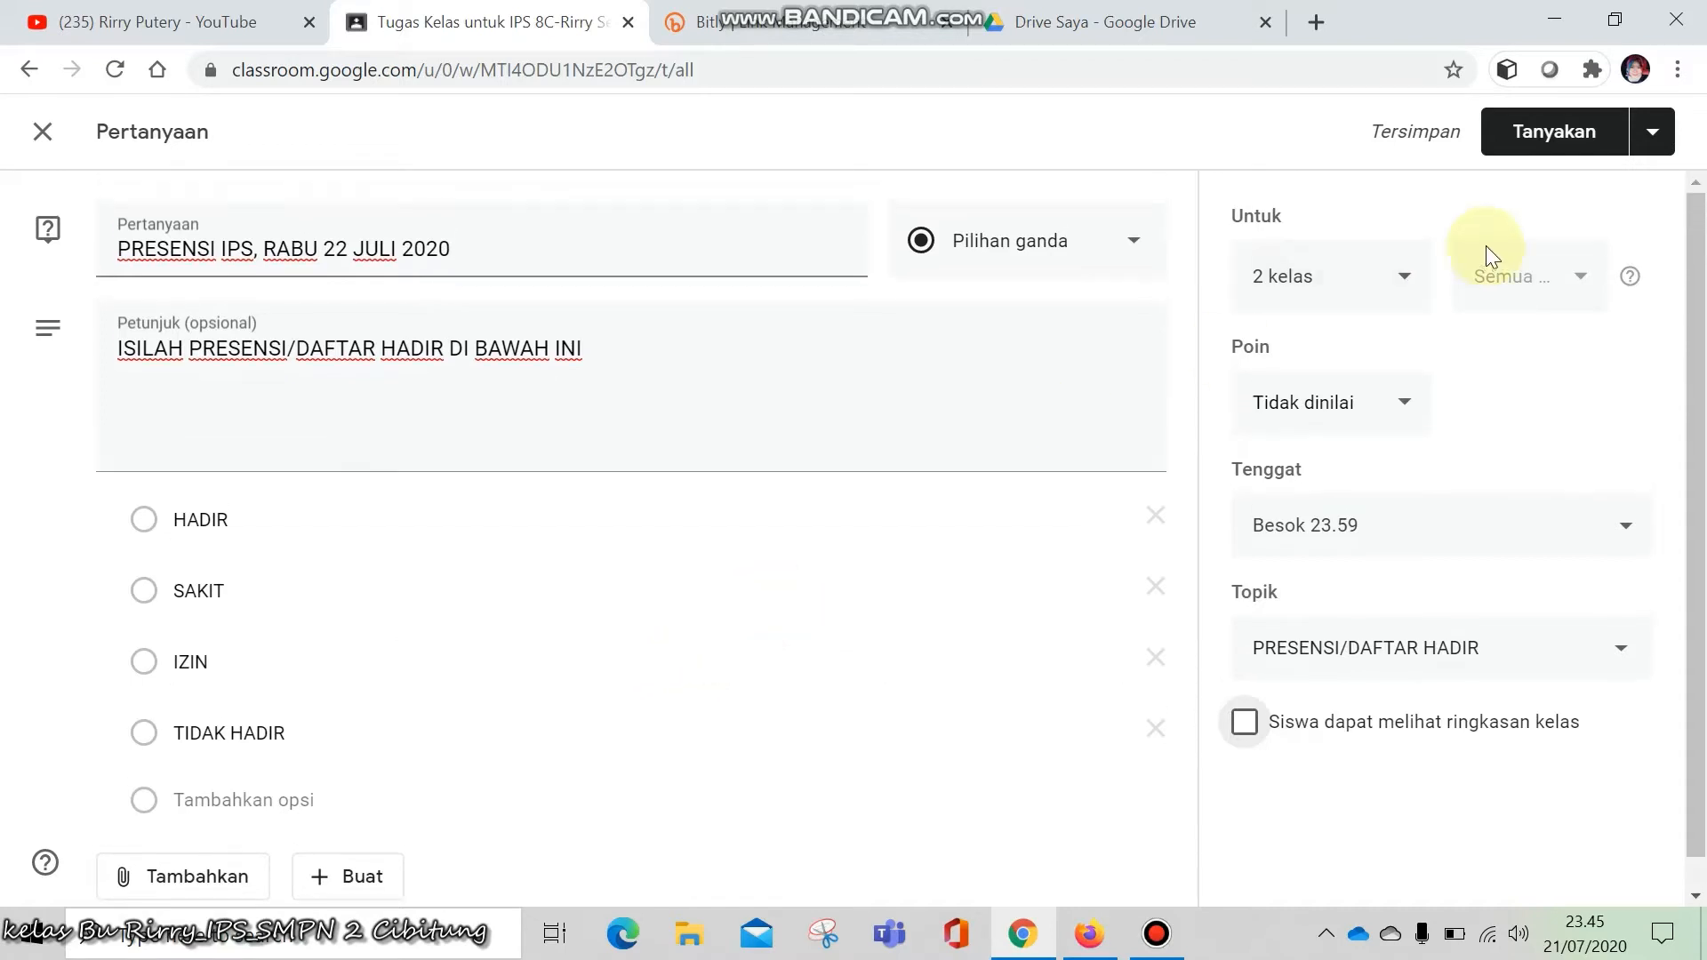
click(1554, 133)
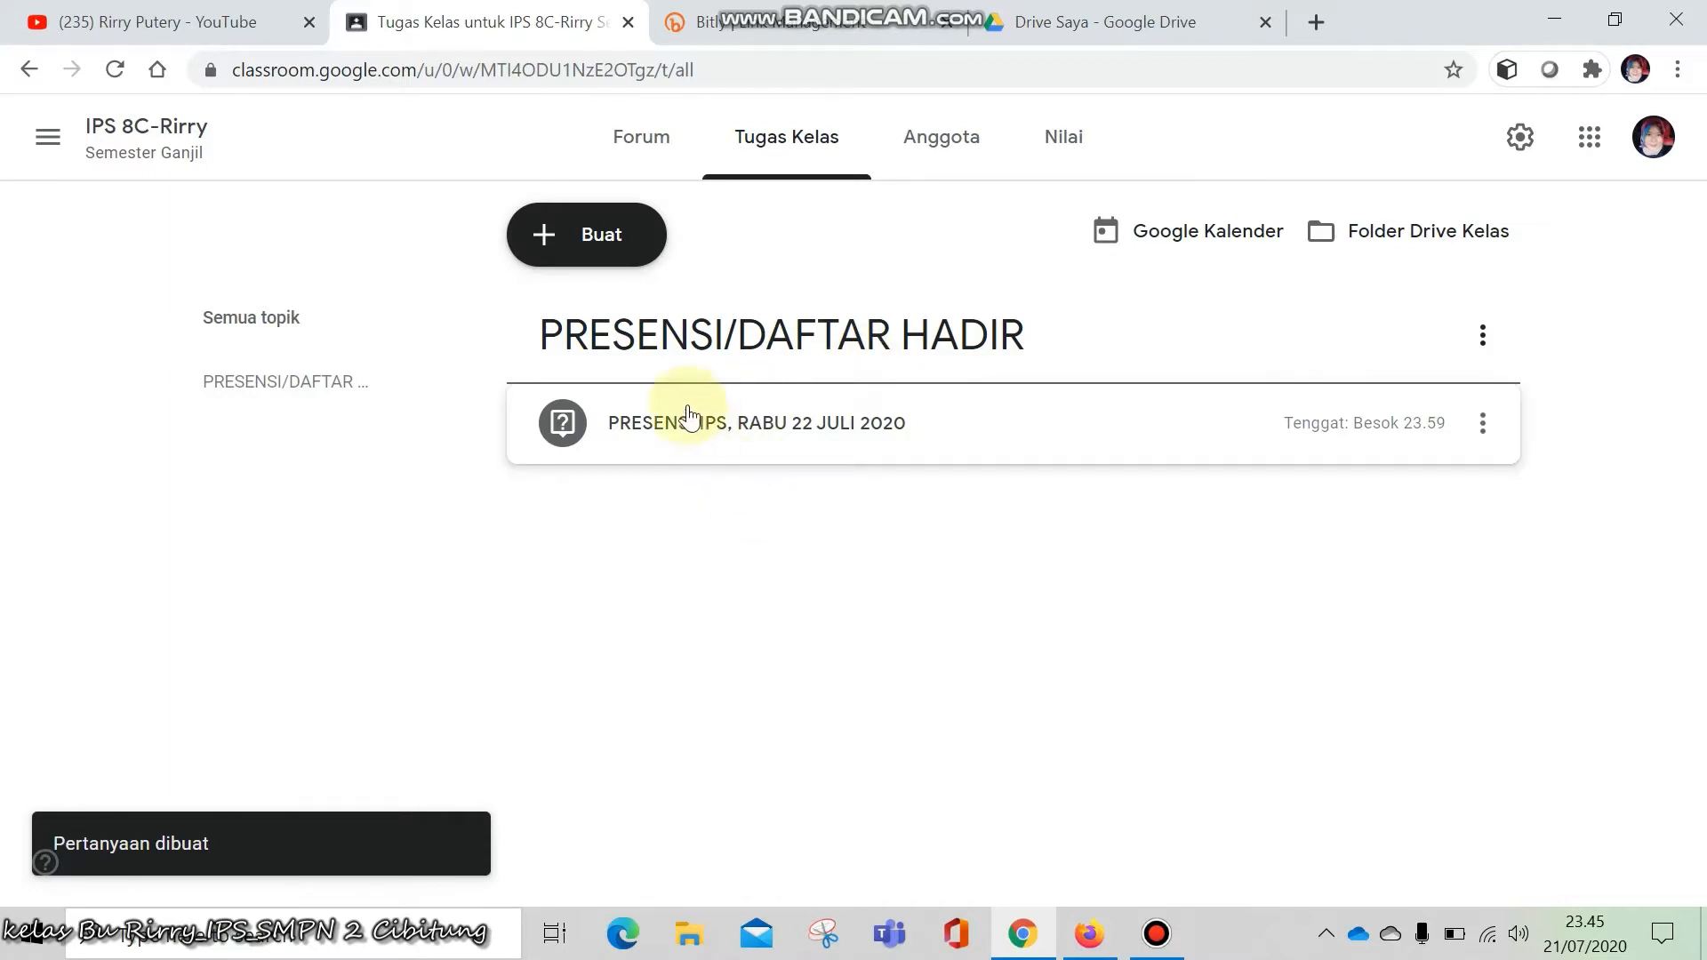
Switch to the student account in Firefox, return to its class list and open the dialog for joining a class
mouse_move(1103, 945)
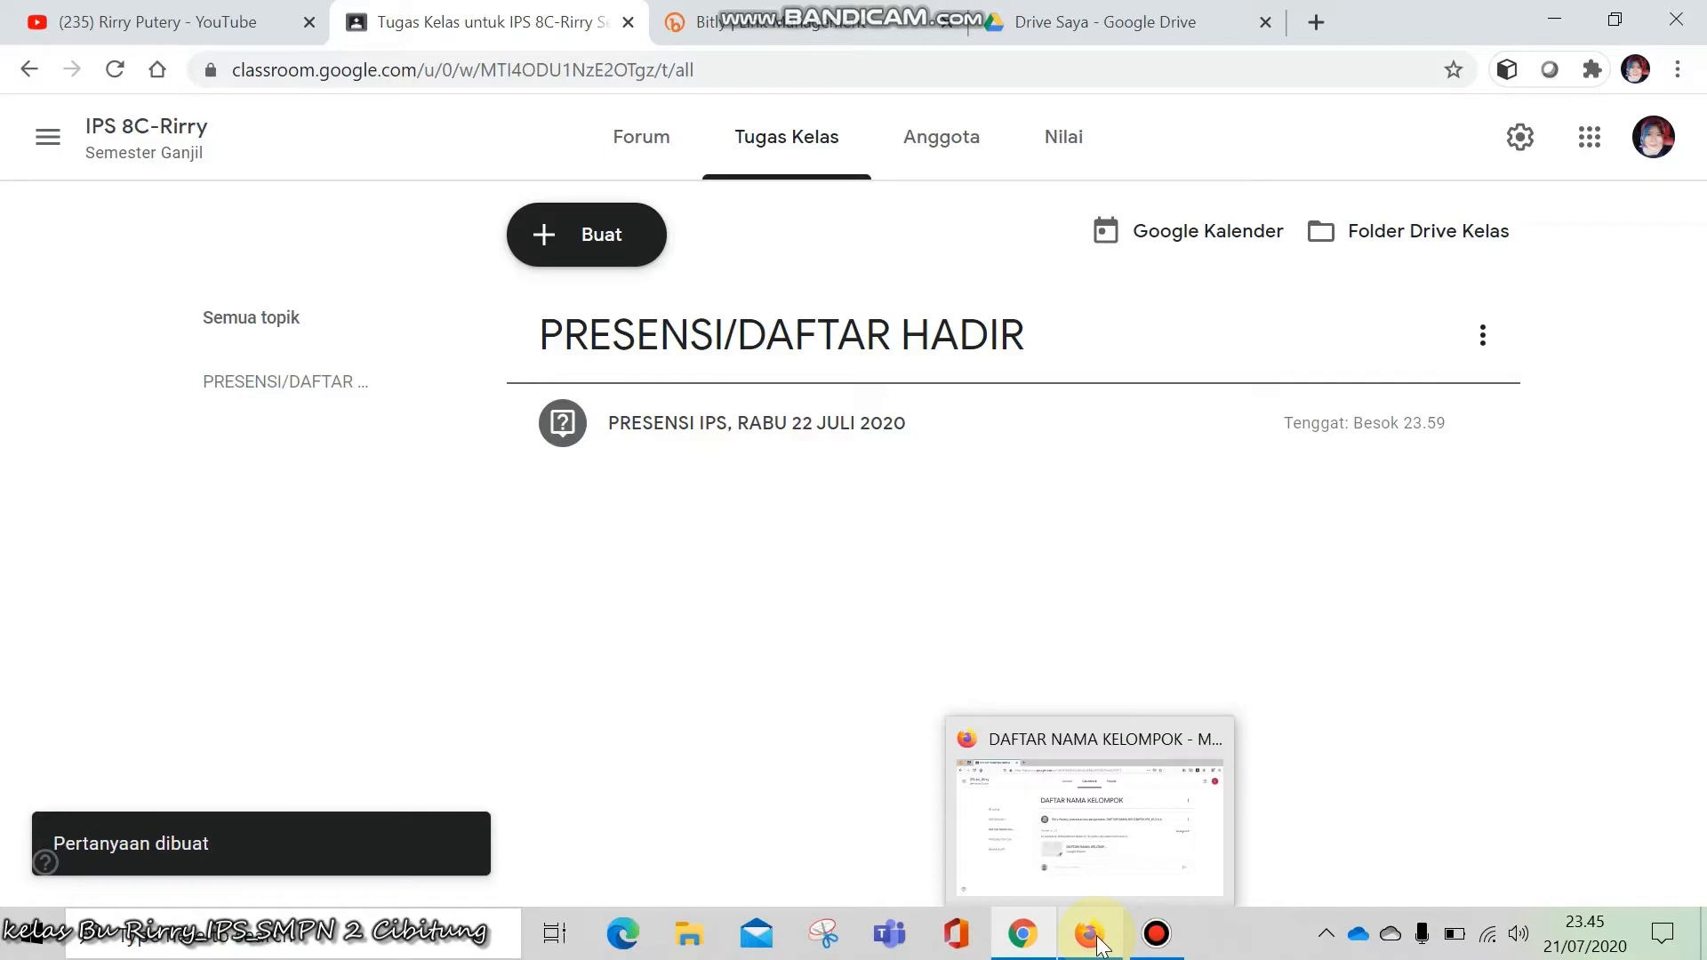
click(1089, 933)
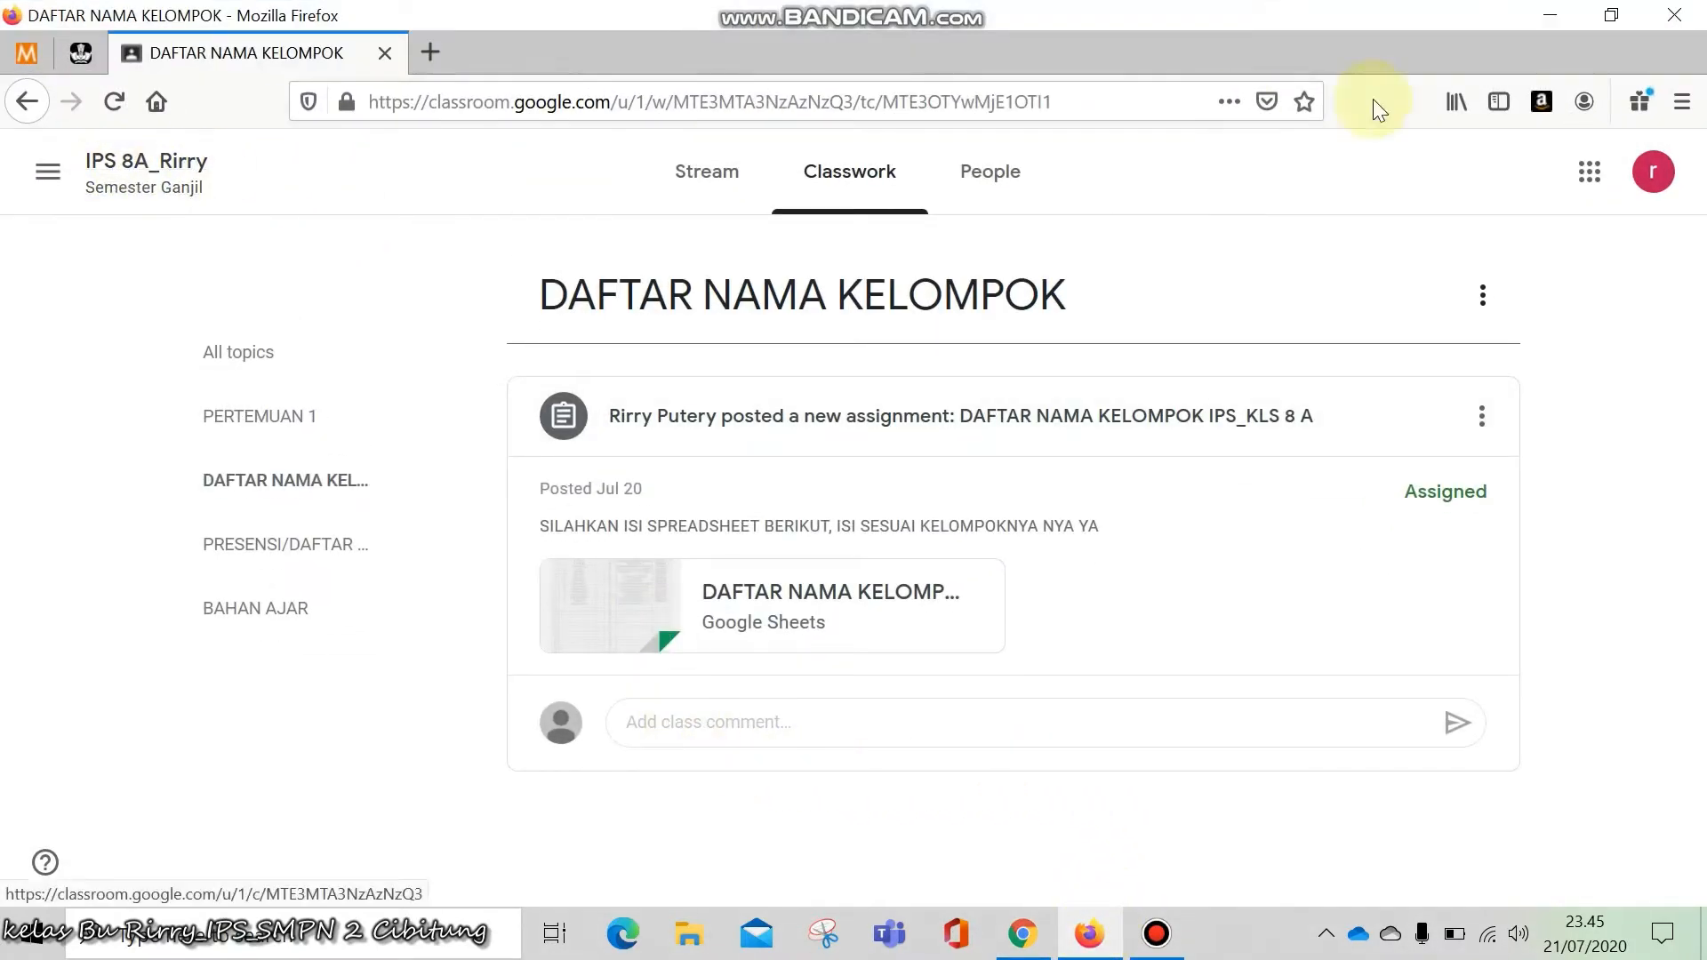
click(49, 173)
click(22, 188)
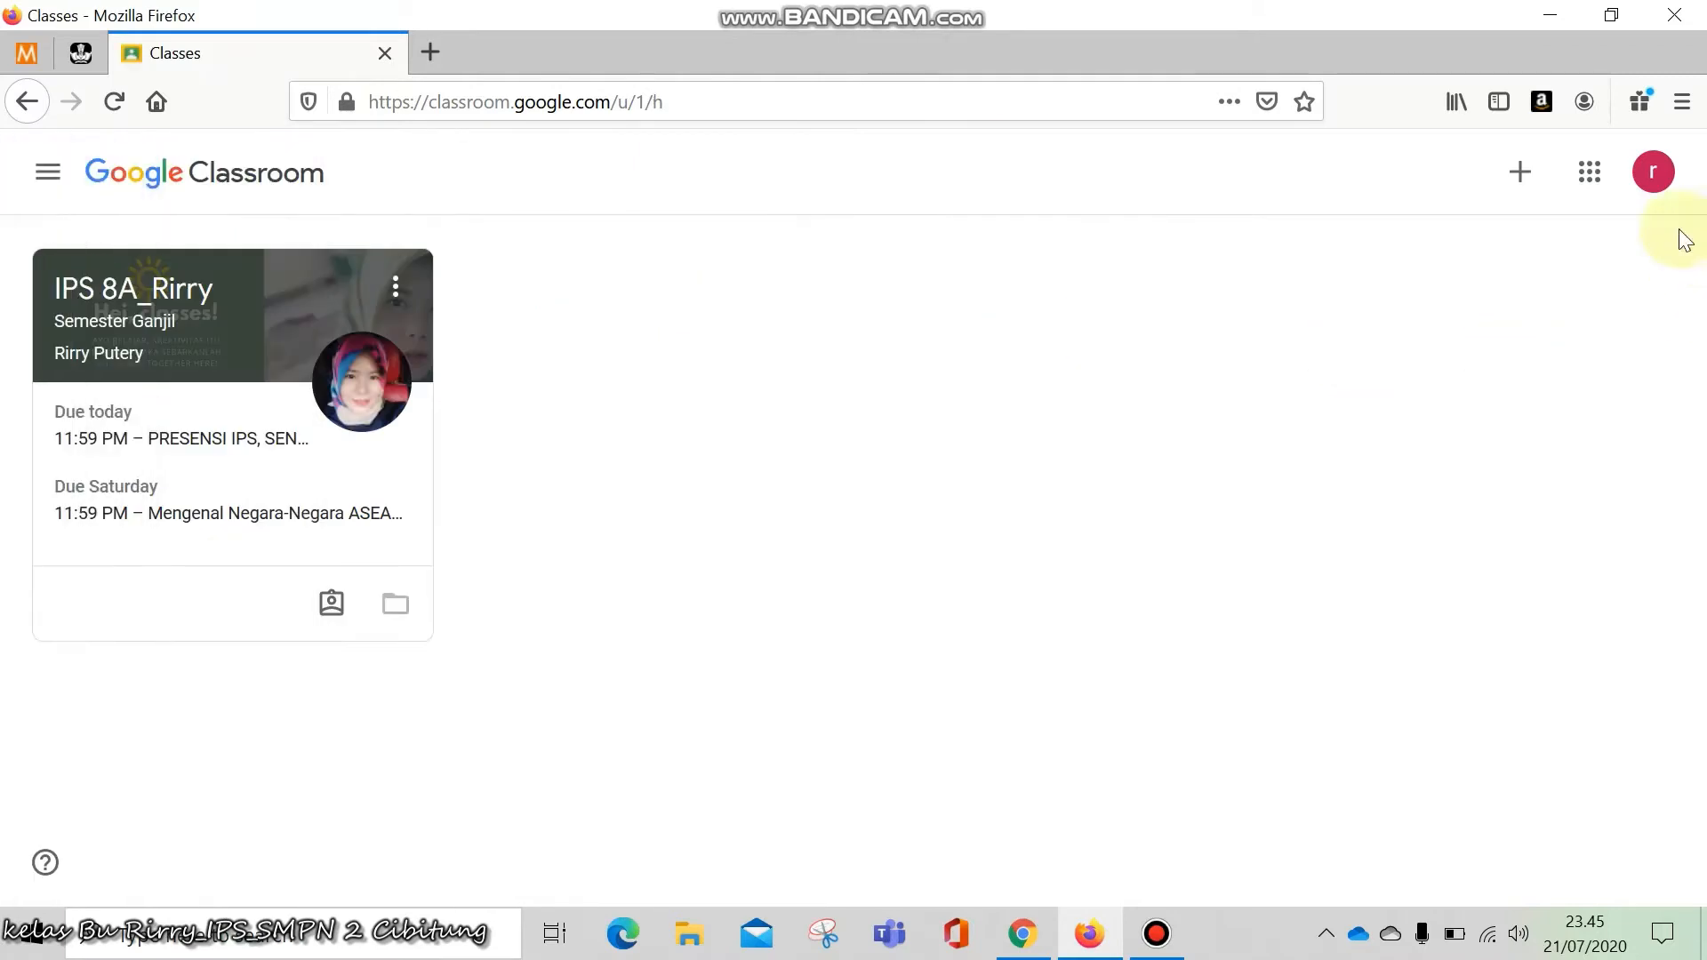
click(1519, 173)
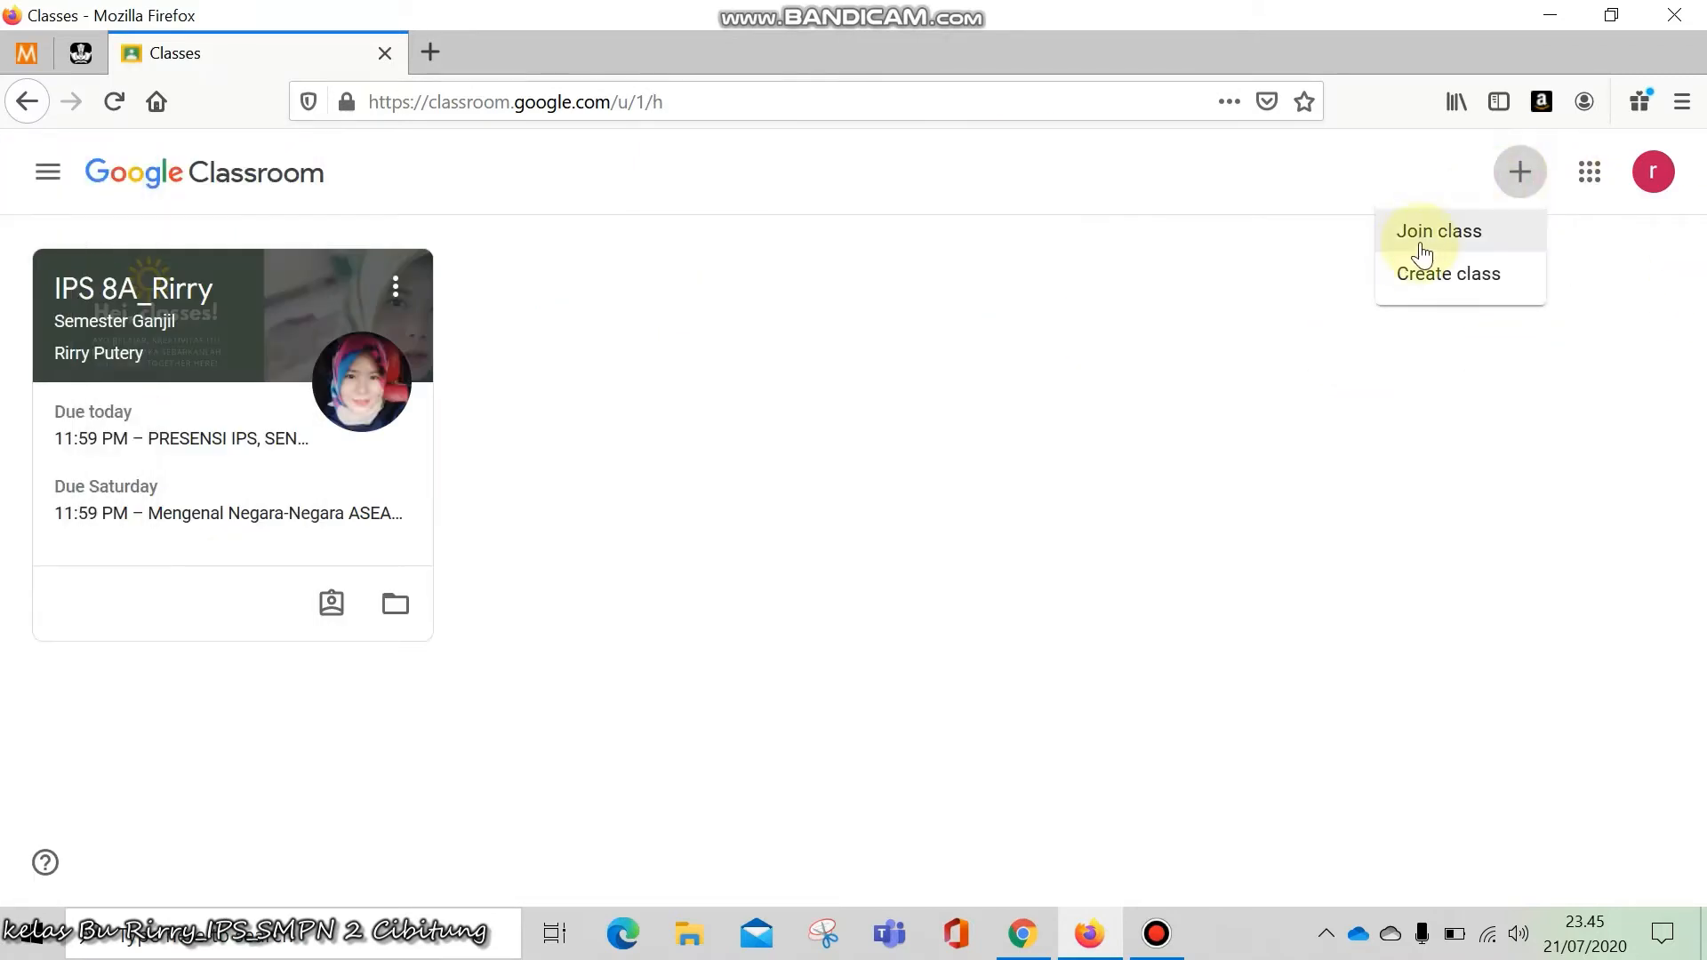
click(1423, 238)
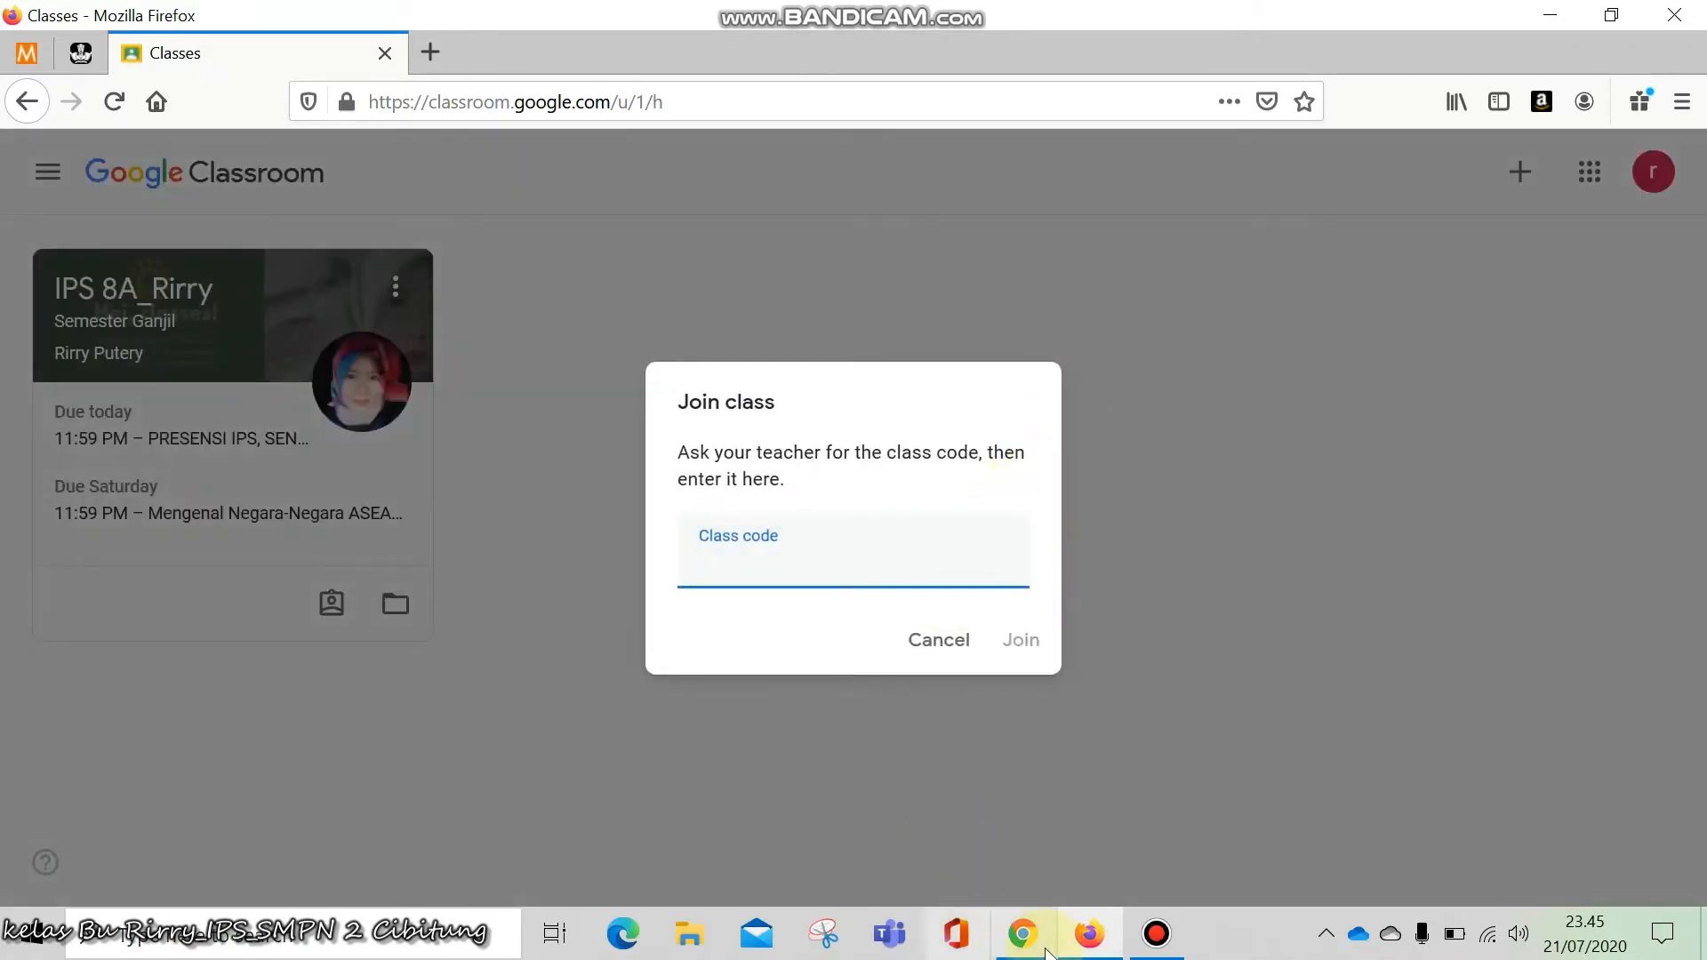
Switch back to the teacher account in Chrome and copy the enlarged class code from the IPS 8C class page
click(1022, 933)
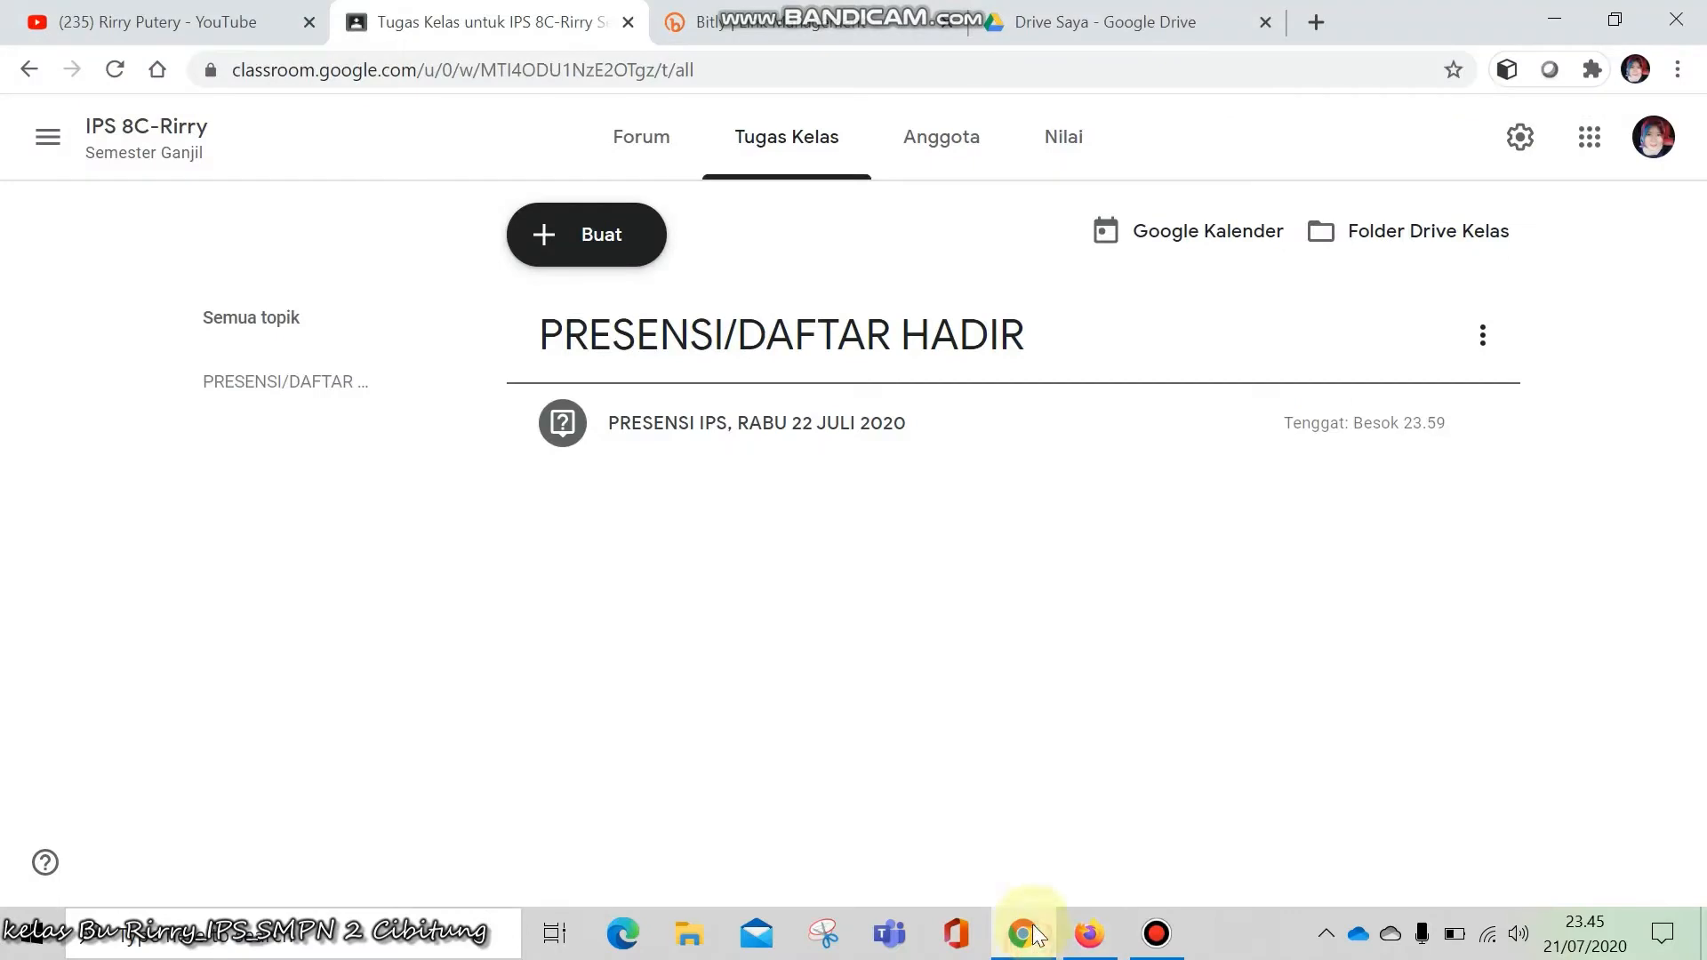
click(117, 133)
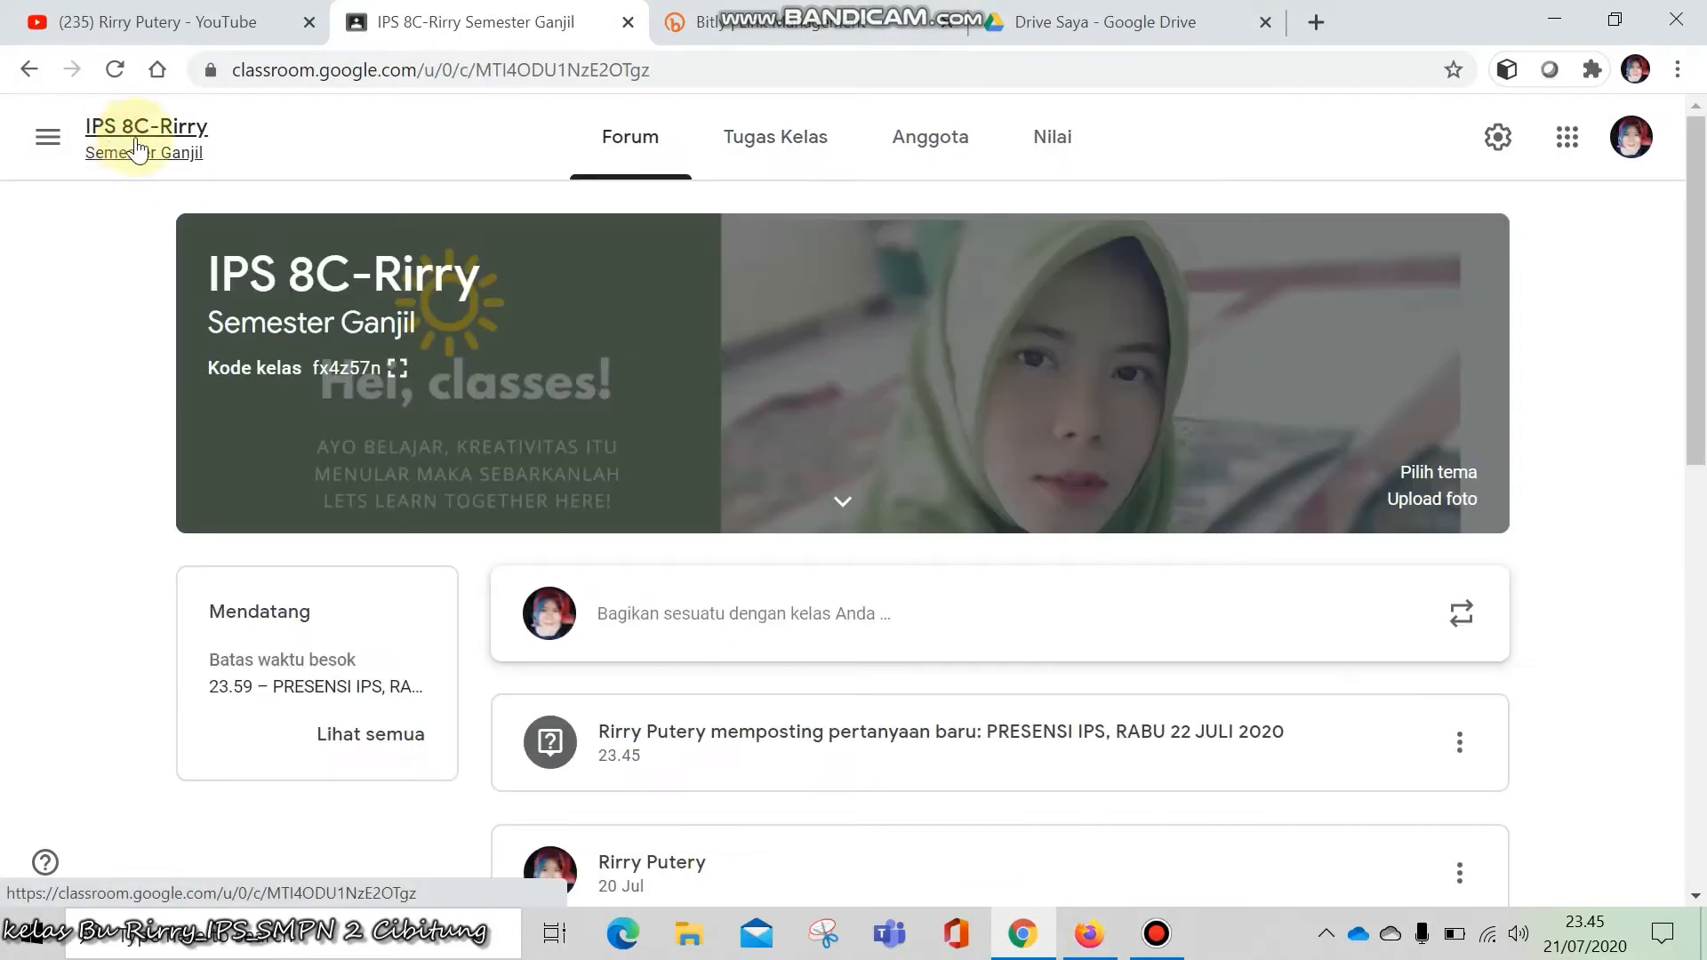
click(403, 387)
drag(560, 472, 1151, 480)
key(ctrl+c)
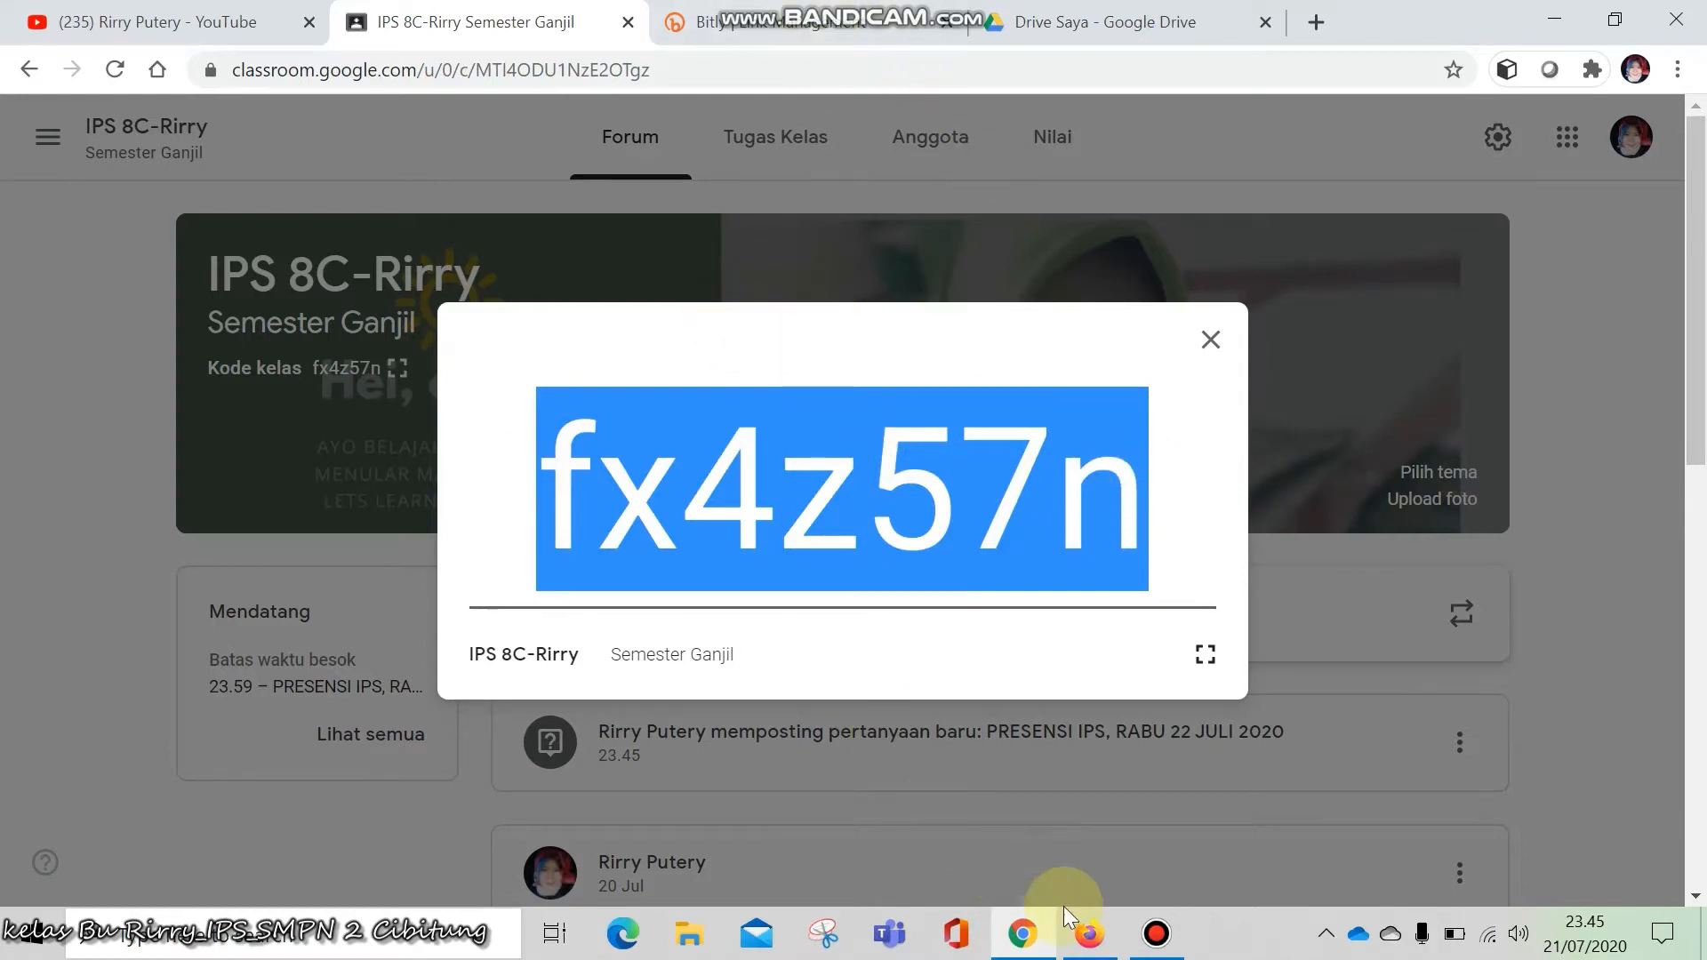
Switch to Firefox, paste the class code into the join dialog and join the IPS 8C class as a student
click(1090, 934)
click(768, 570)
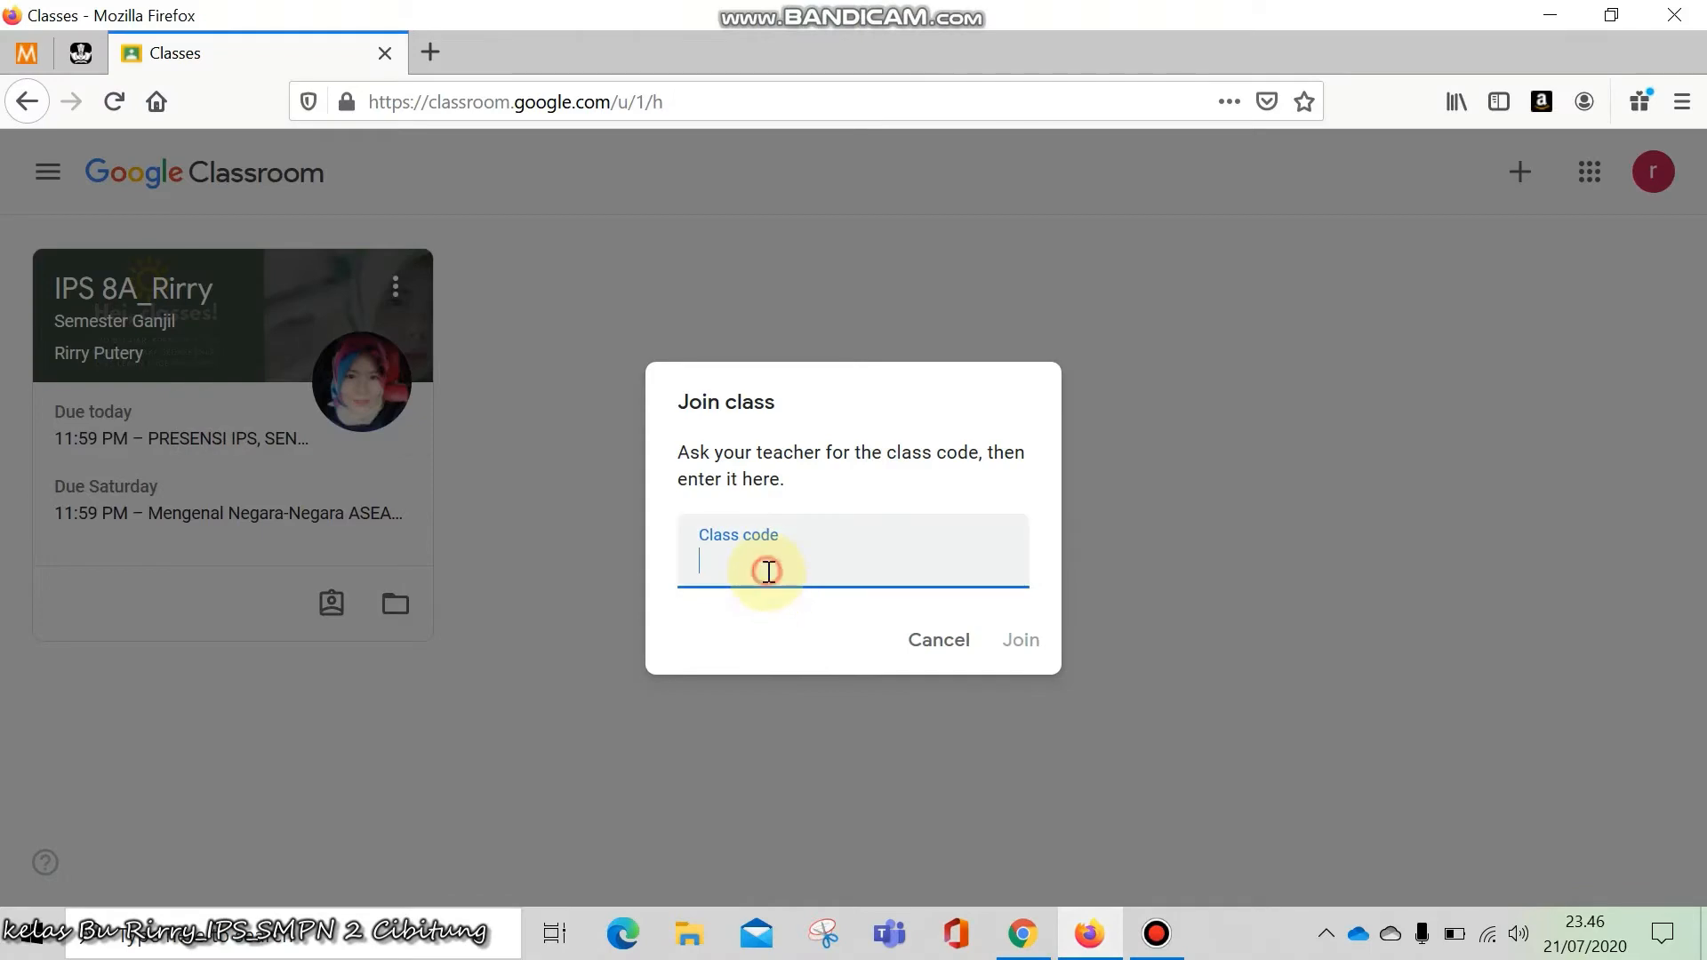
key(ctrl+v)
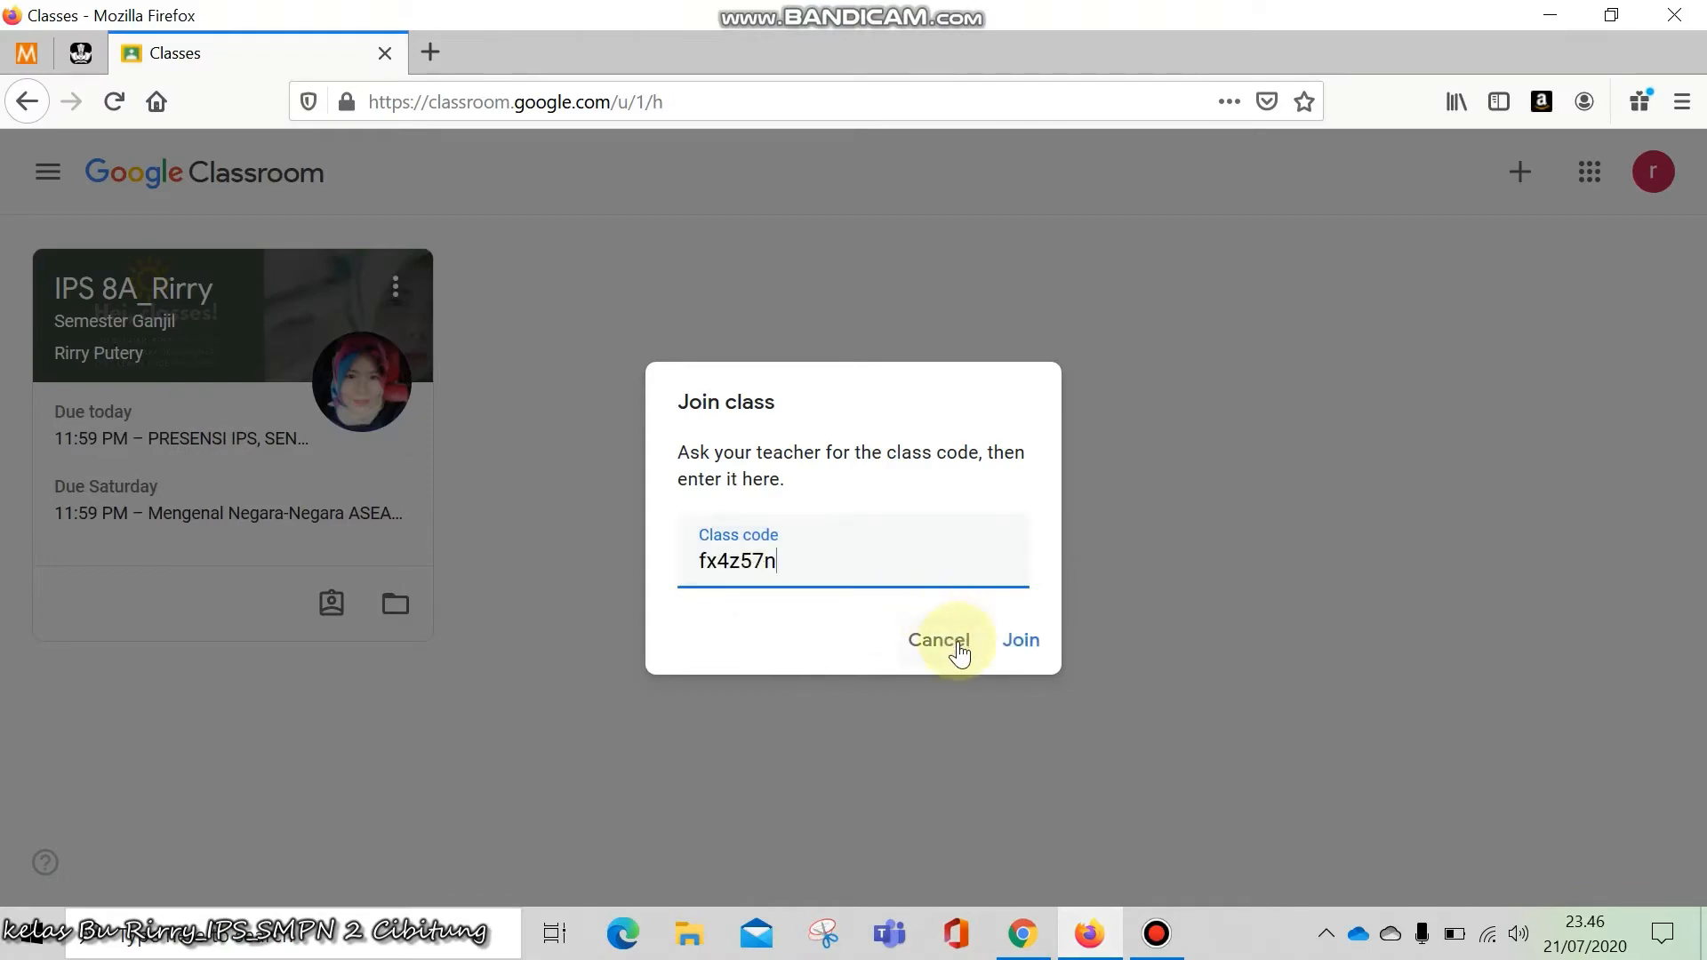
click(1000, 649)
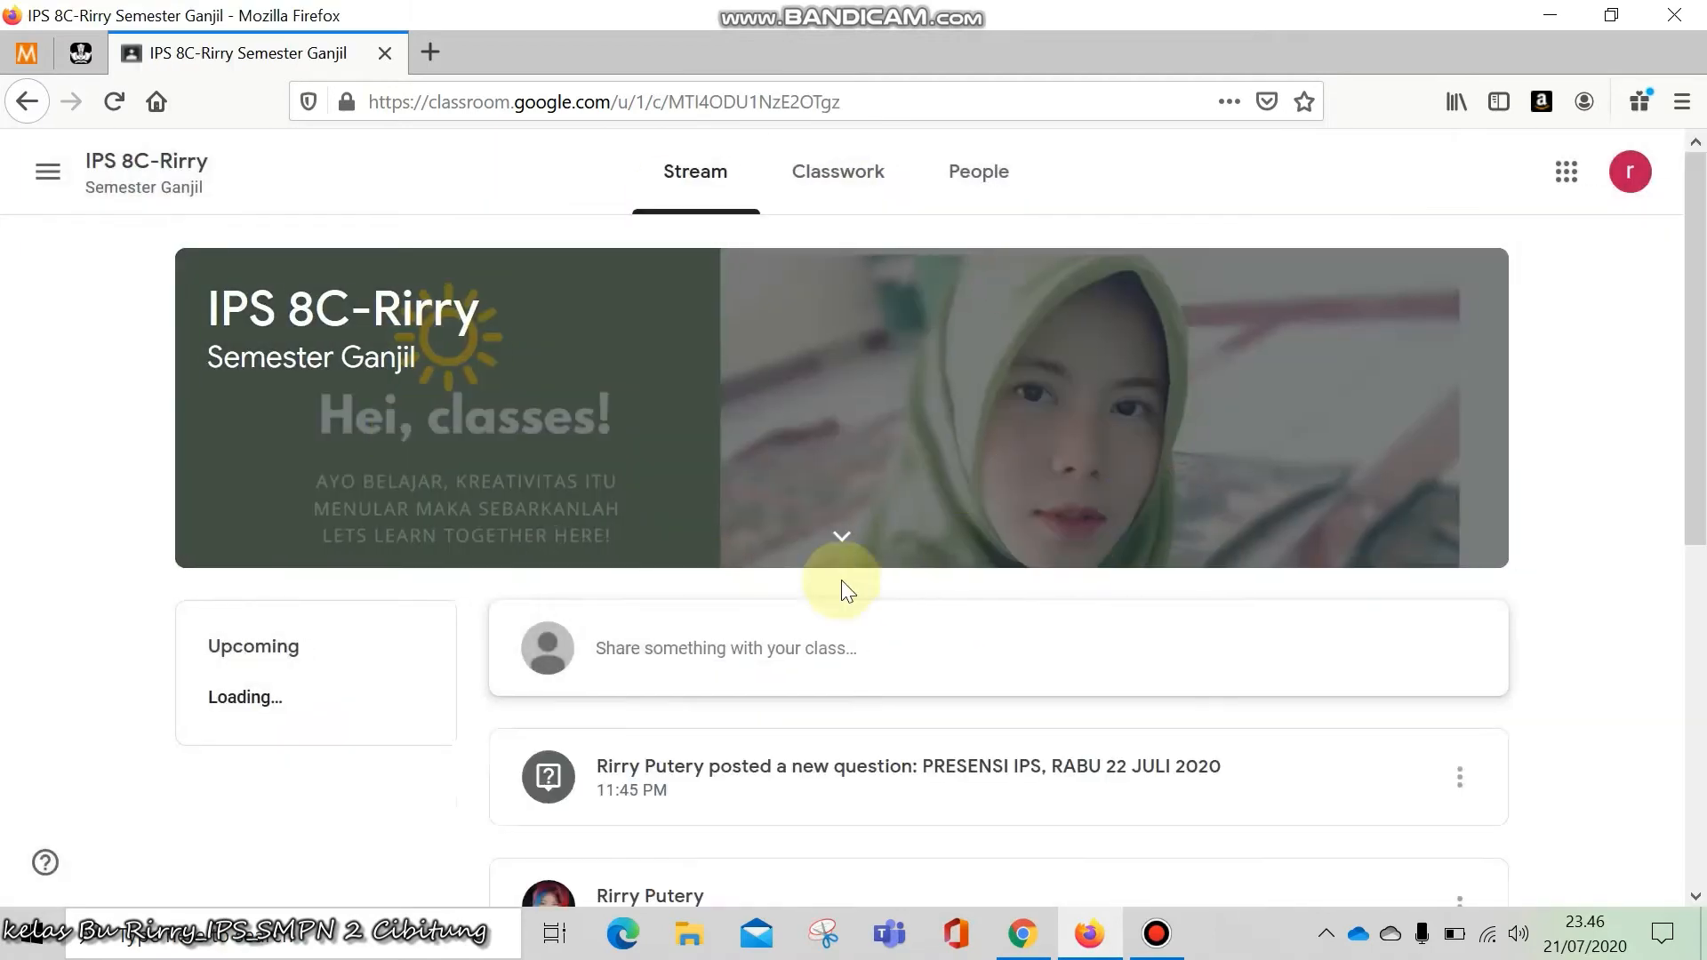
Open the upcoming PRESENSI IPS, RABU 22 JULI 2020 question from the class stream, answer HADIR and turn it in
scroll(851, 506, down, 3)
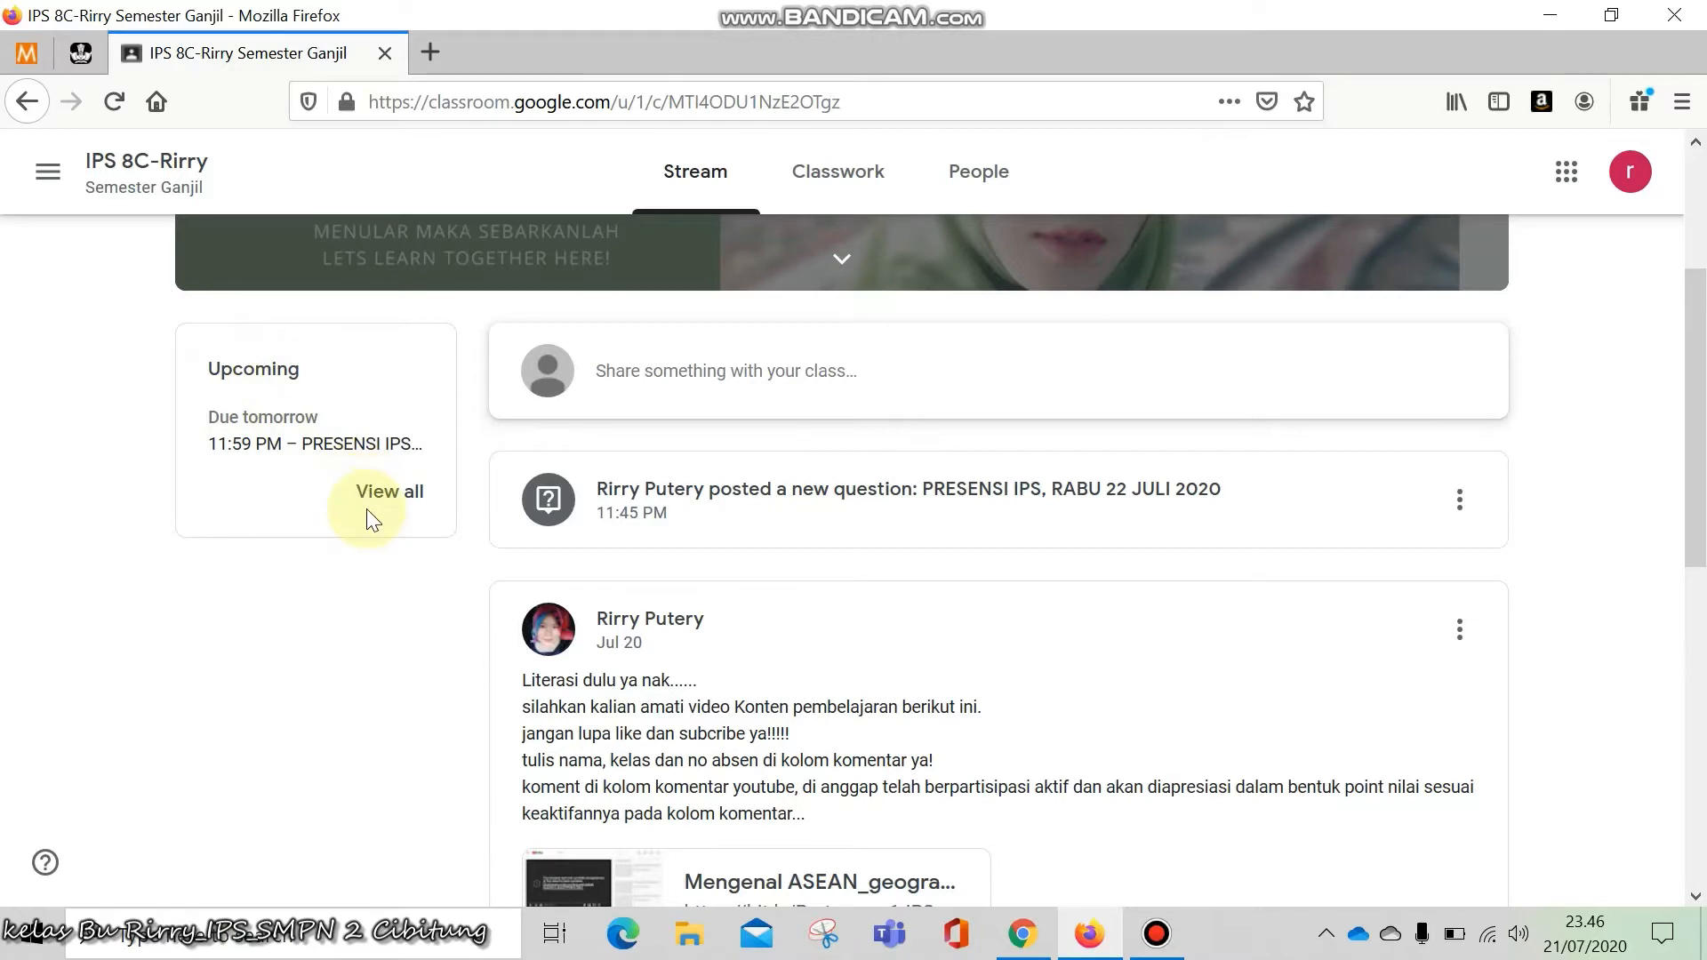
scroll(360, 516, up, 2)
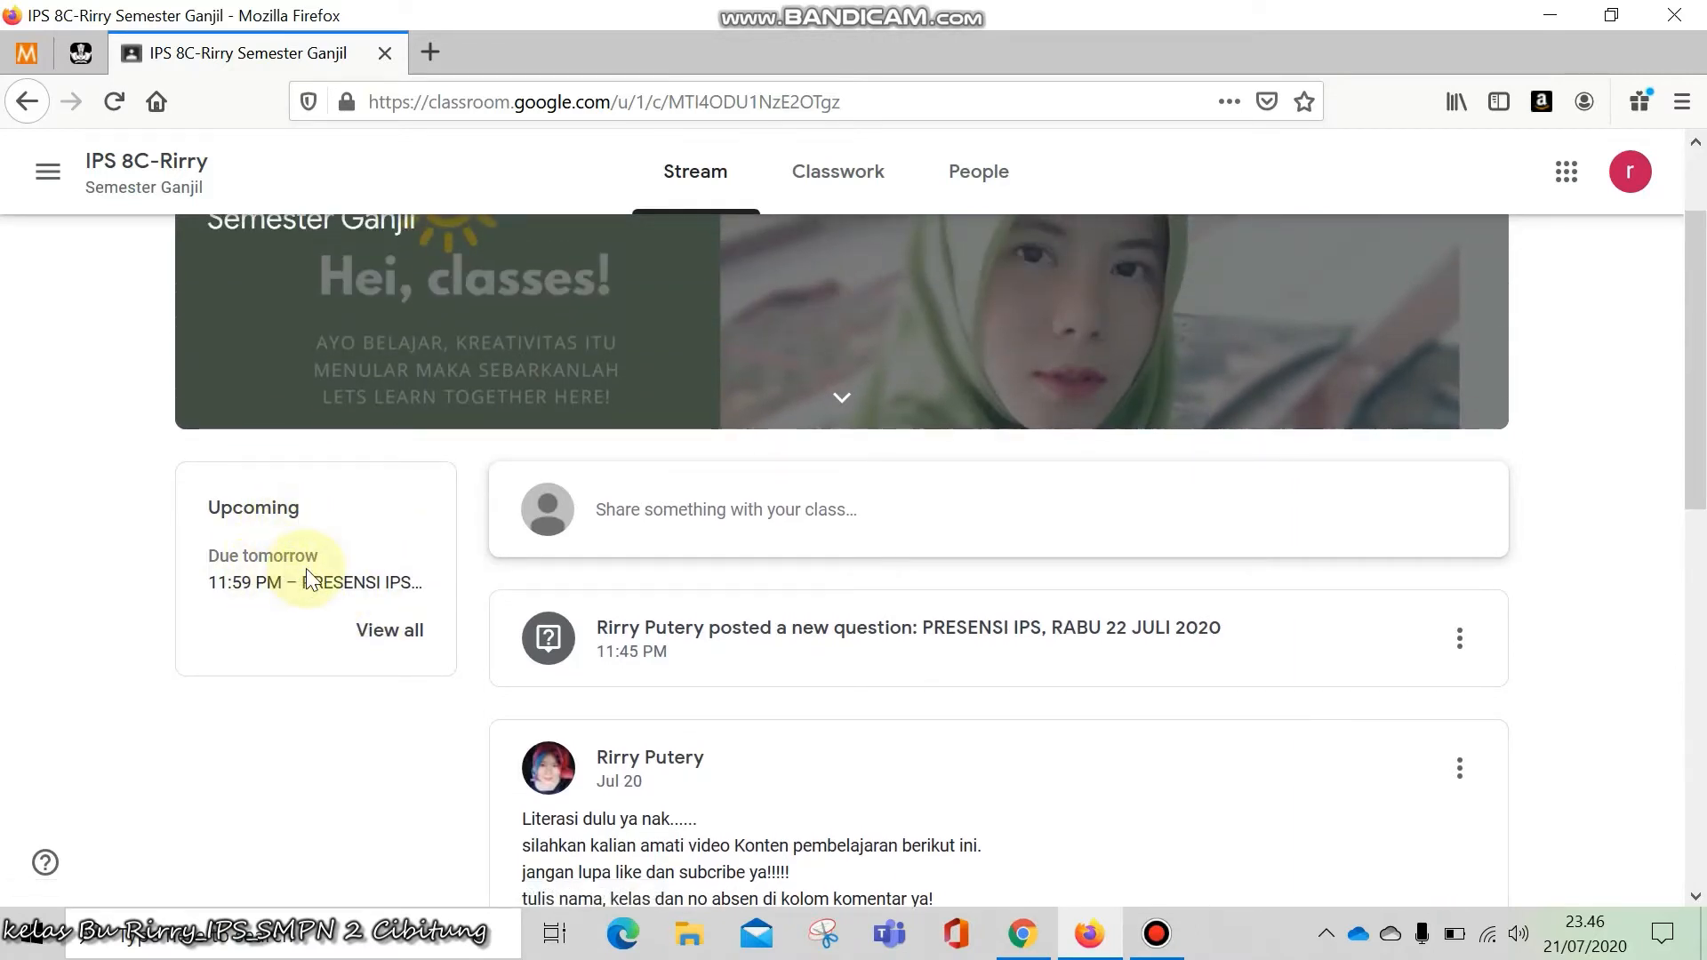
click(351, 583)
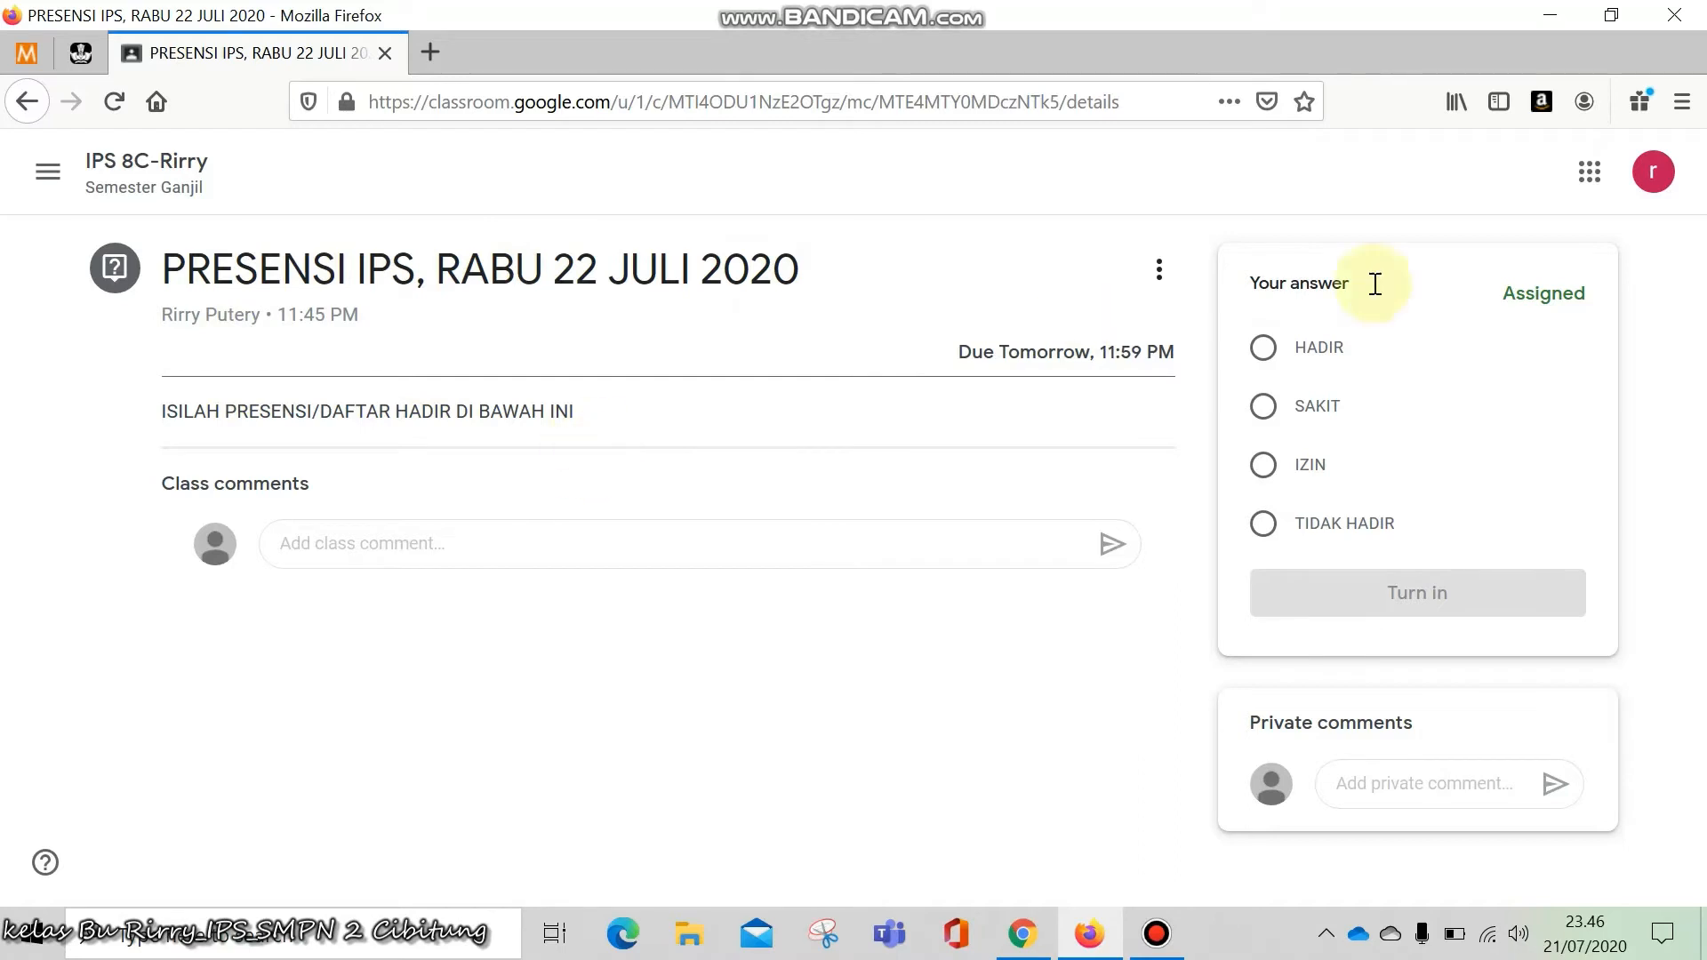
click(1263, 348)
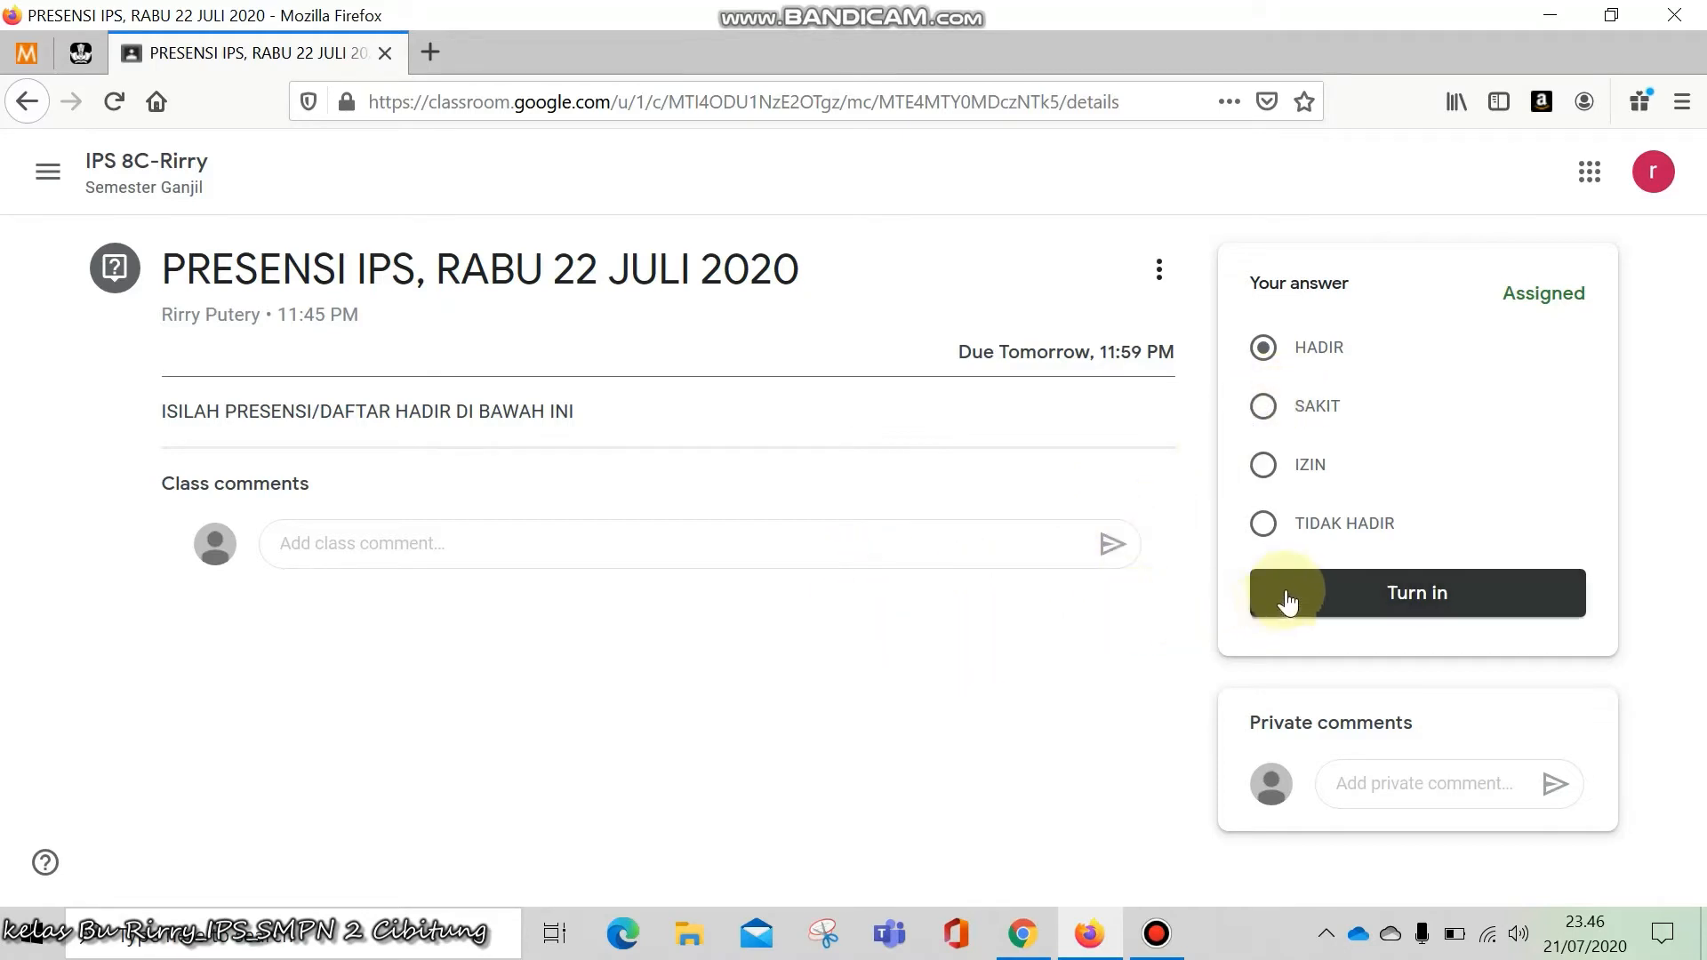
click(1330, 584)
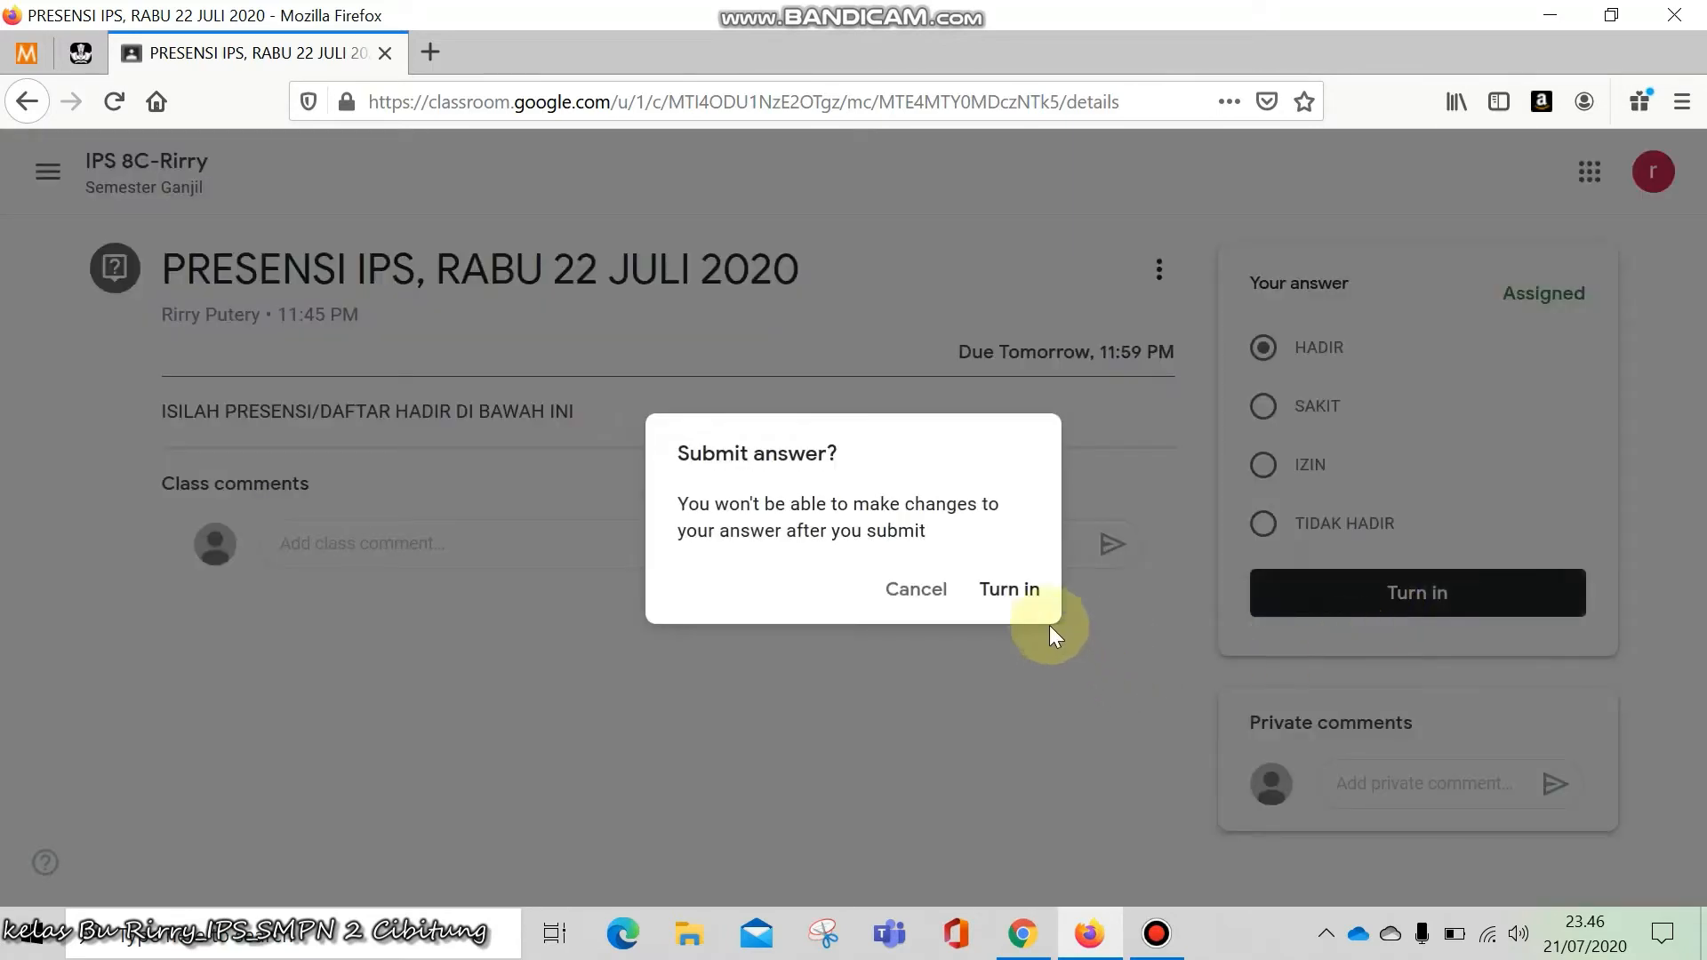
click(1010, 594)
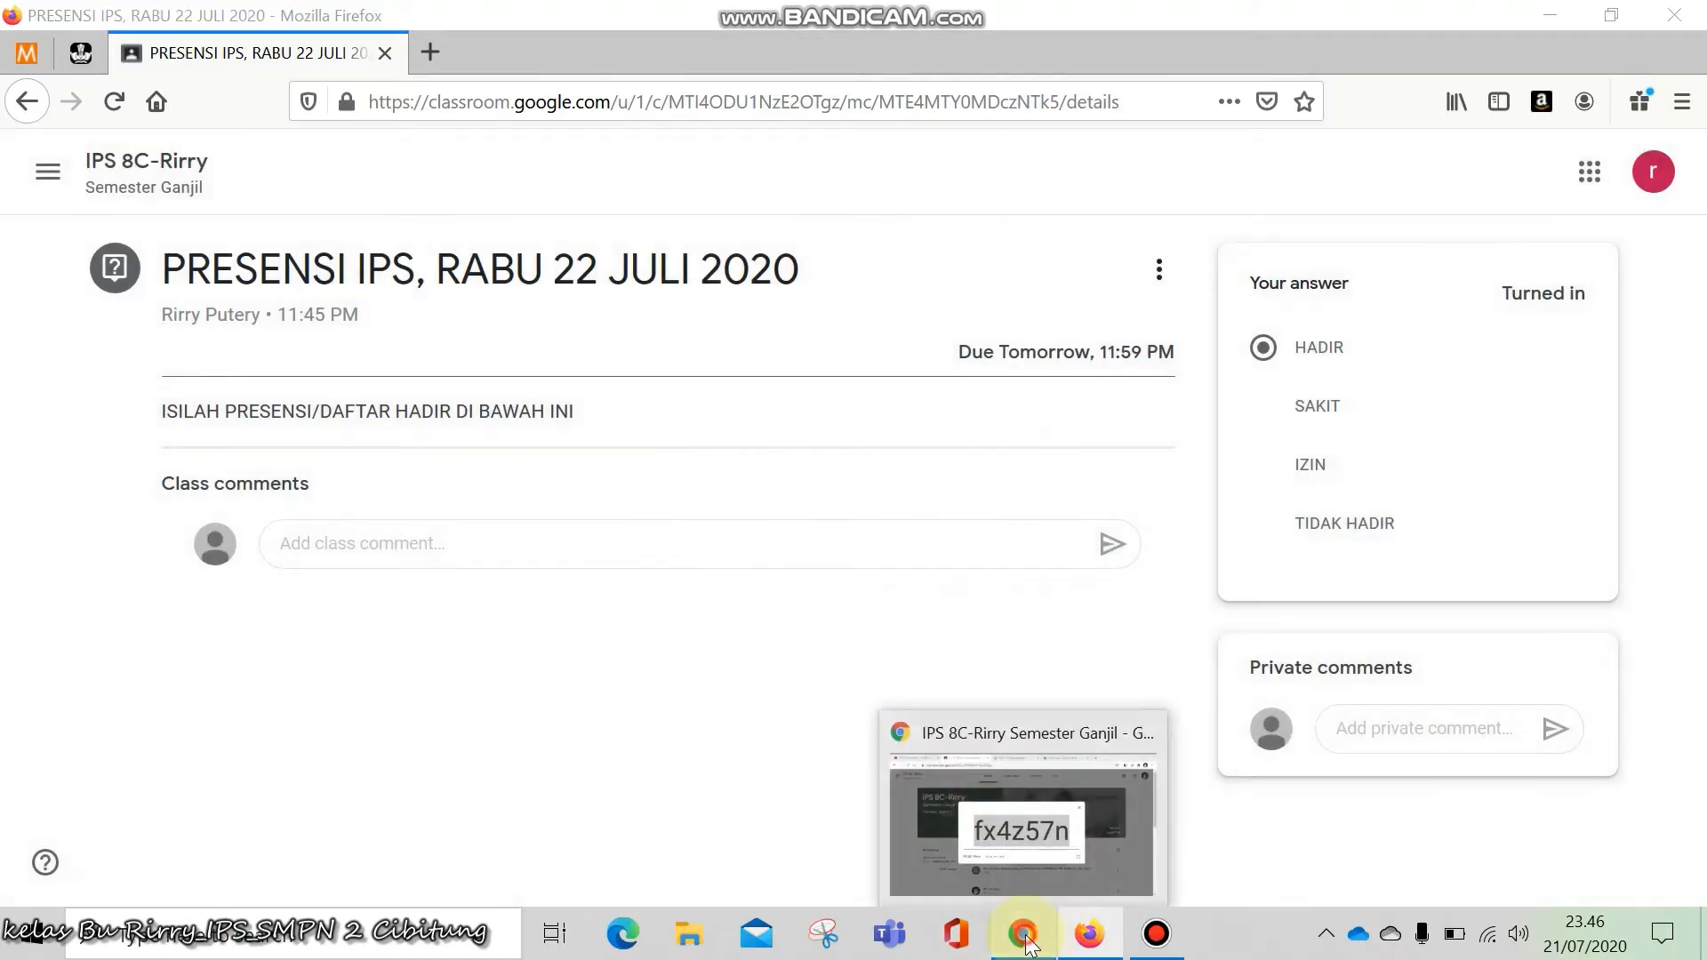
Switch to the teacher account in Chrome and examine the responses per option for the attendance question in the IPS 8C classwork
click(1023, 933)
click(1209, 335)
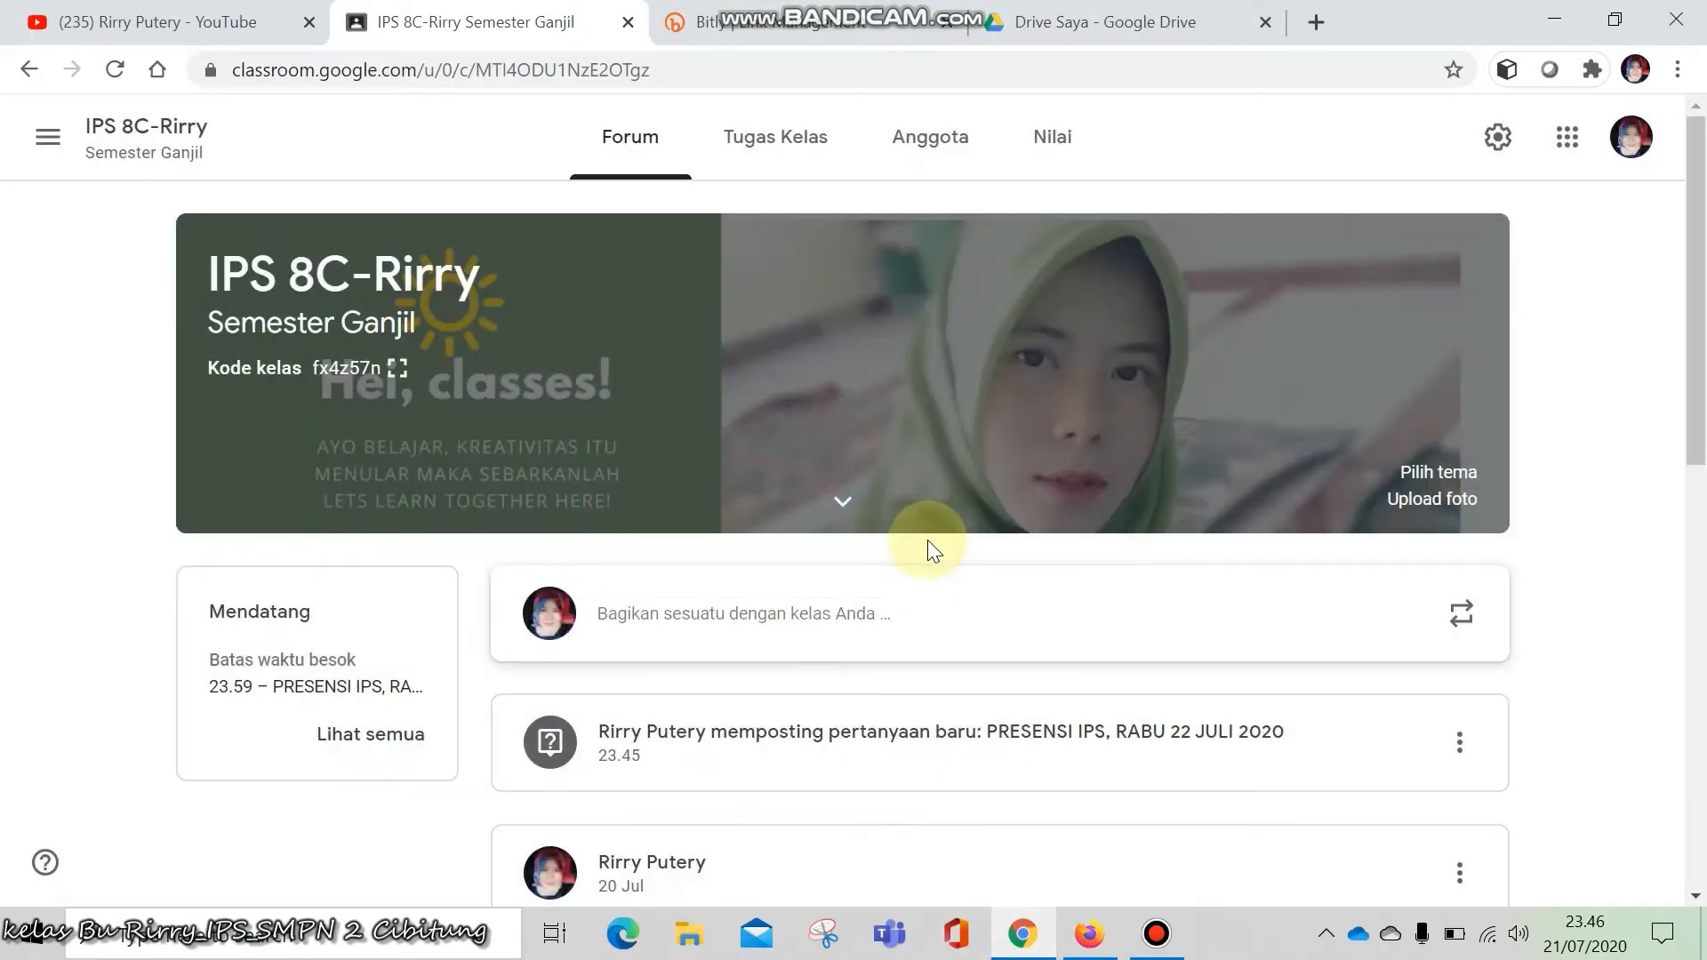
scroll(926, 541, down, 3)
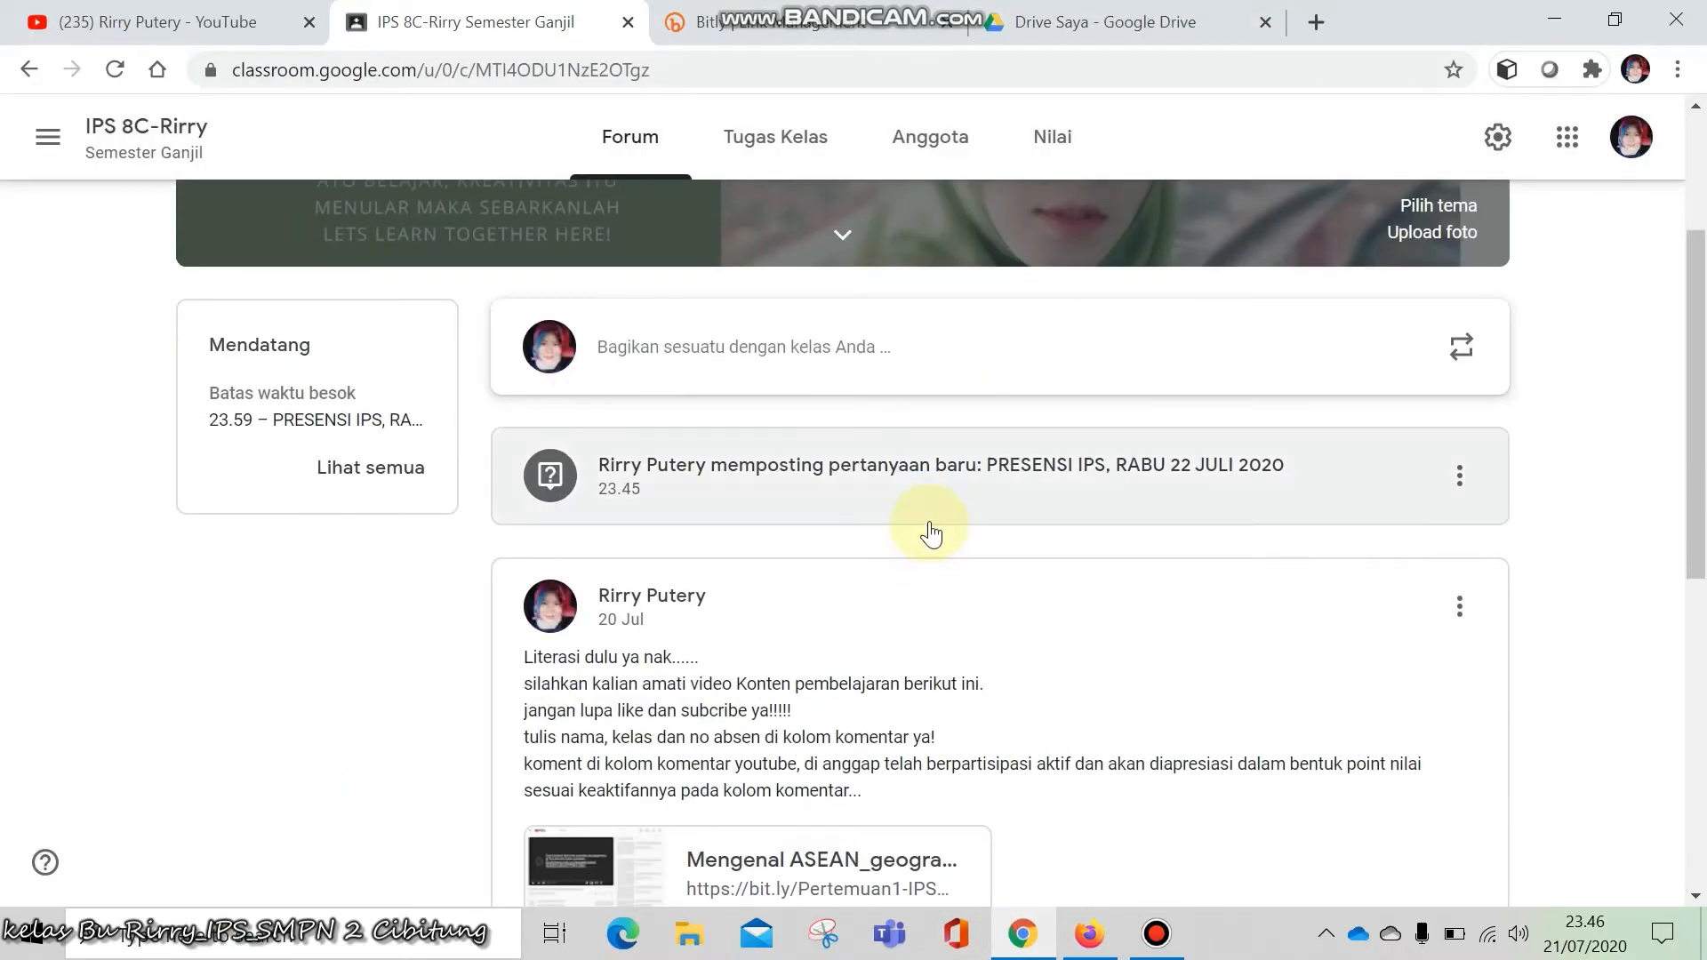
scroll(928, 531, down, 3)
click(780, 137)
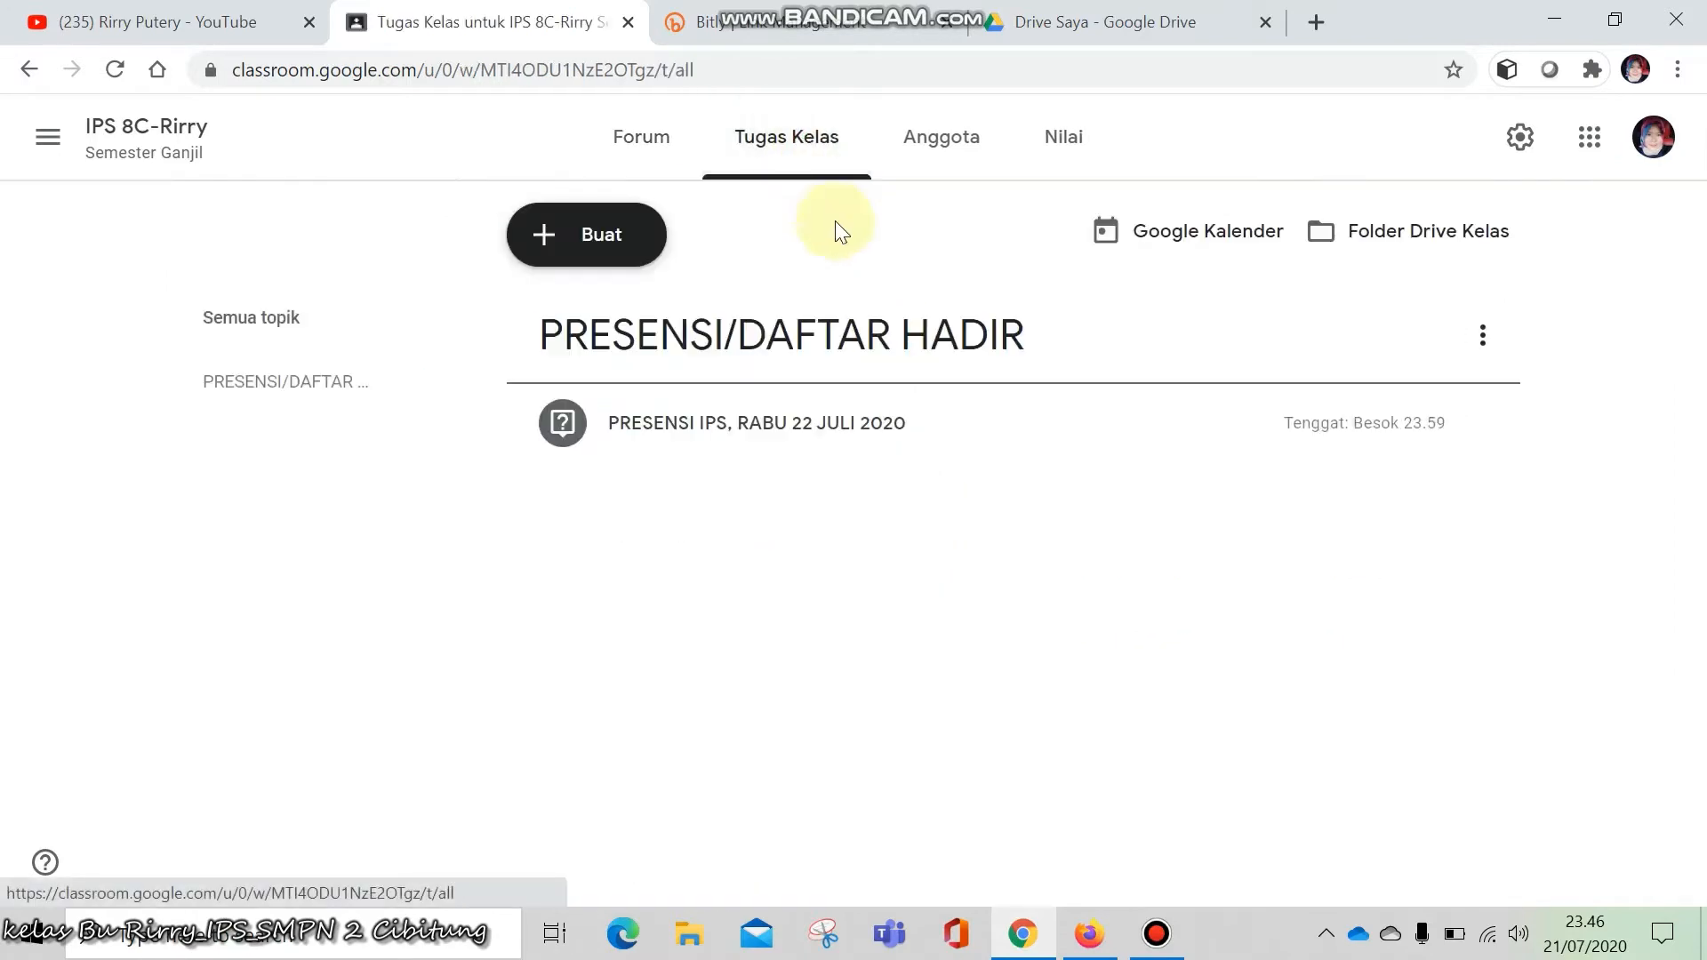
click(833, 433)
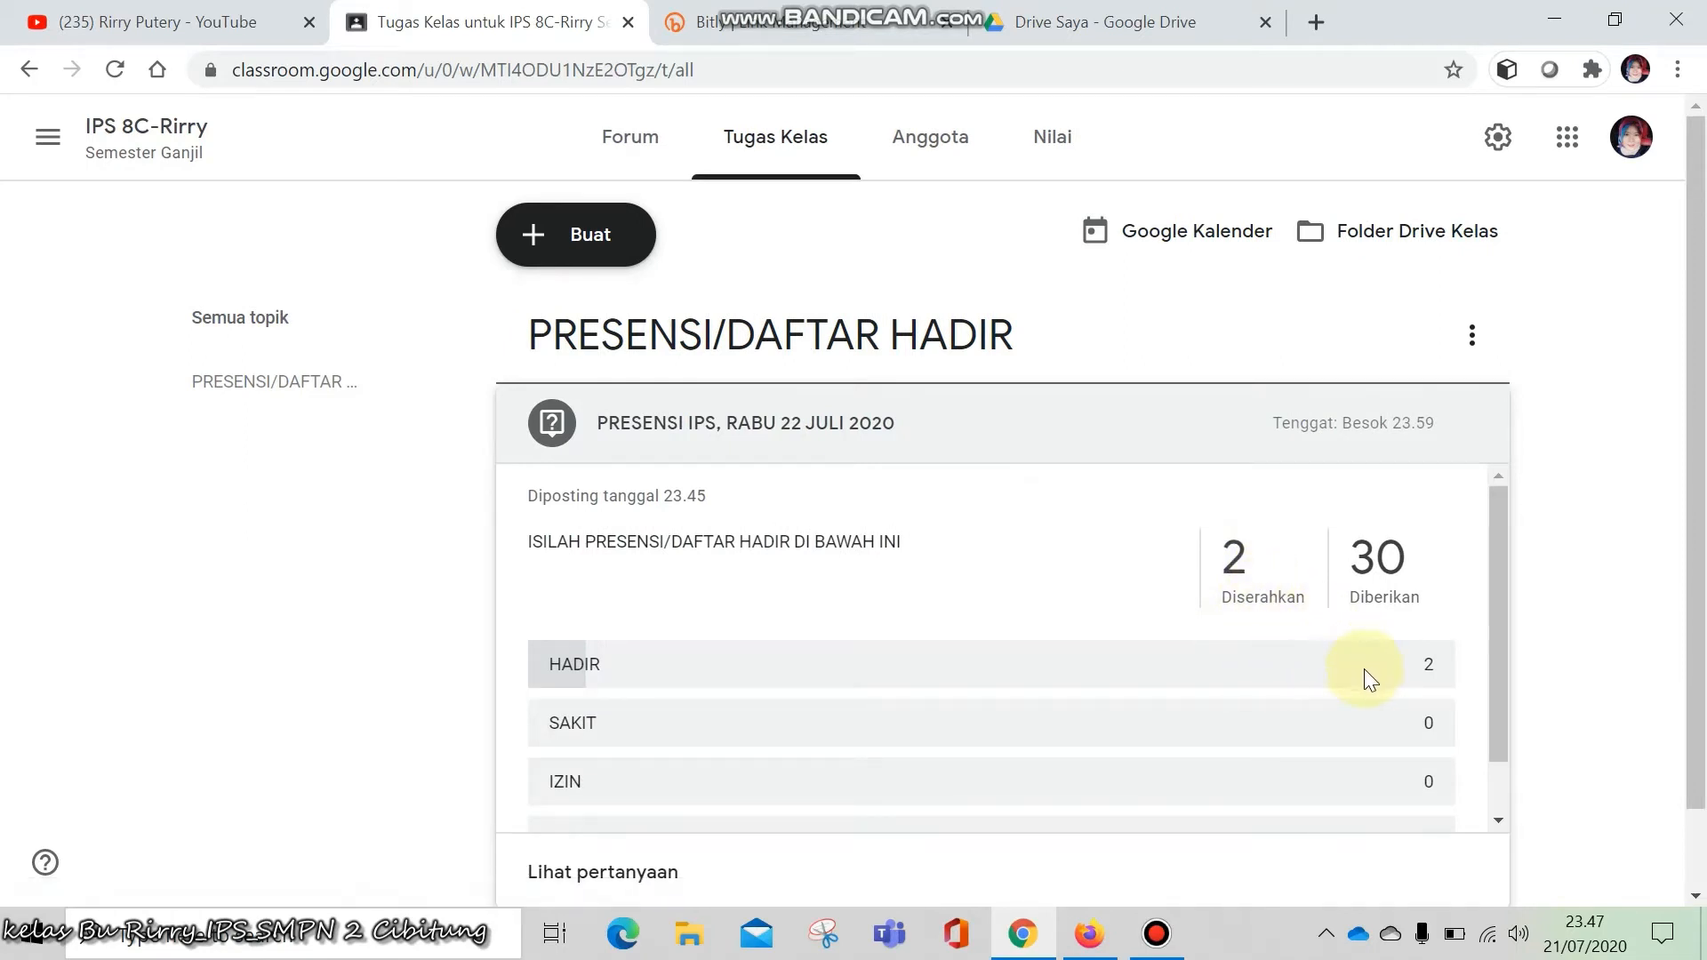
scroll(1275, 646, down, 1)
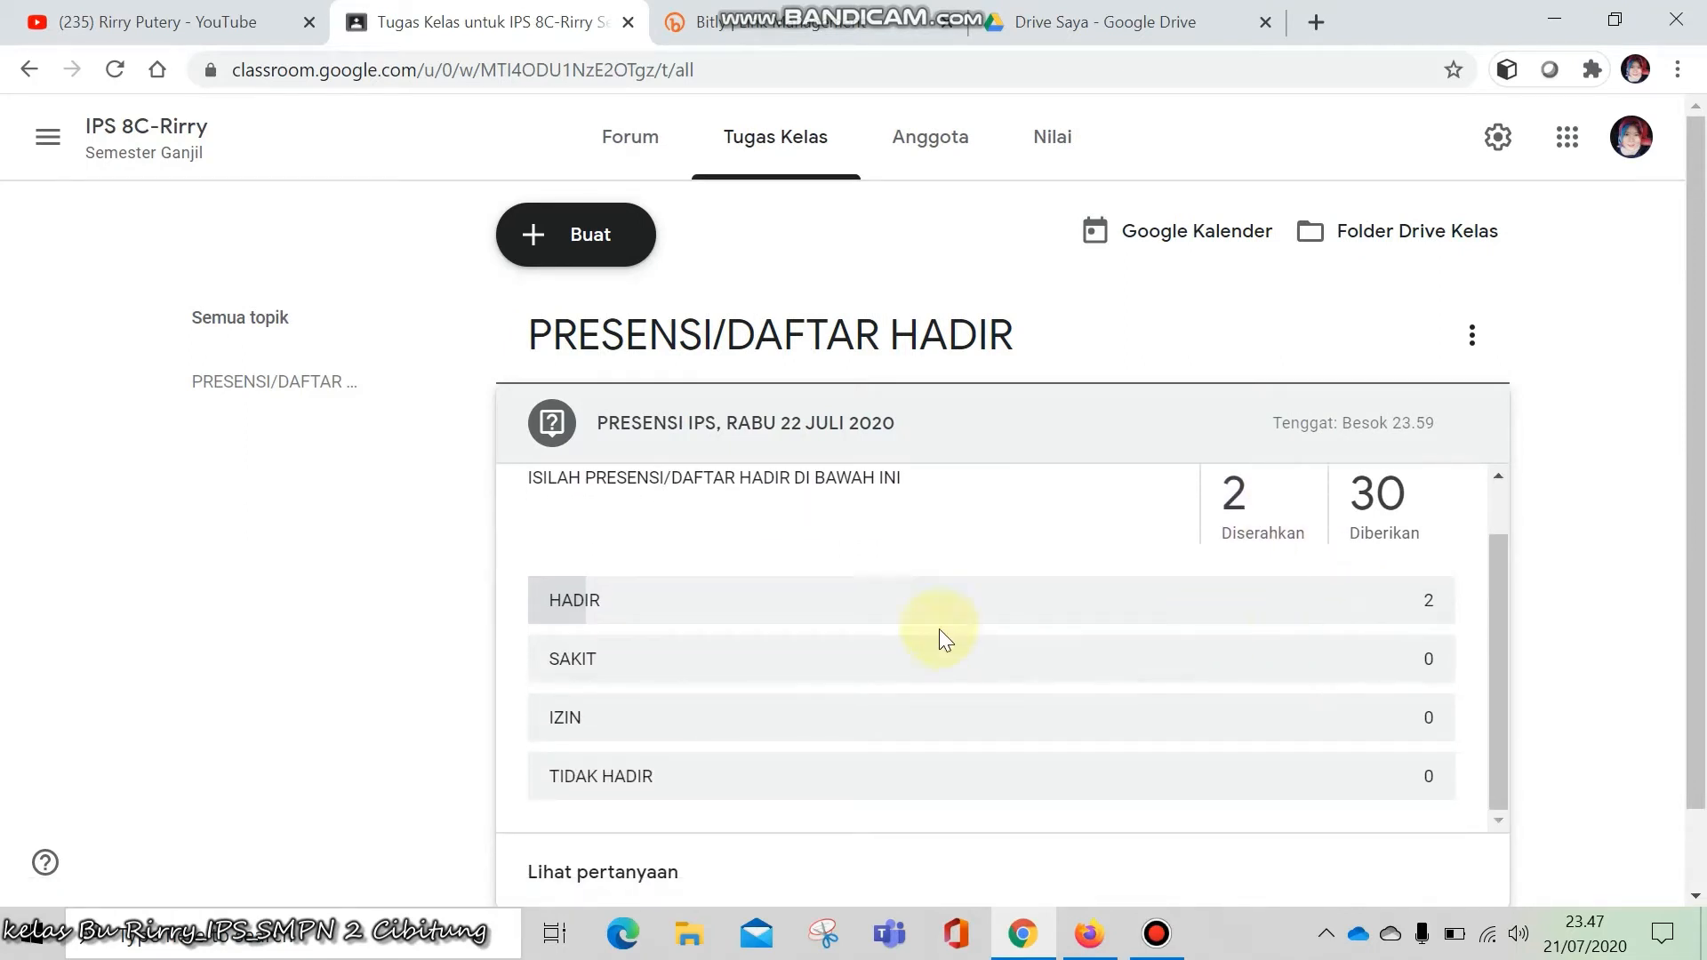
click(1421, 601)
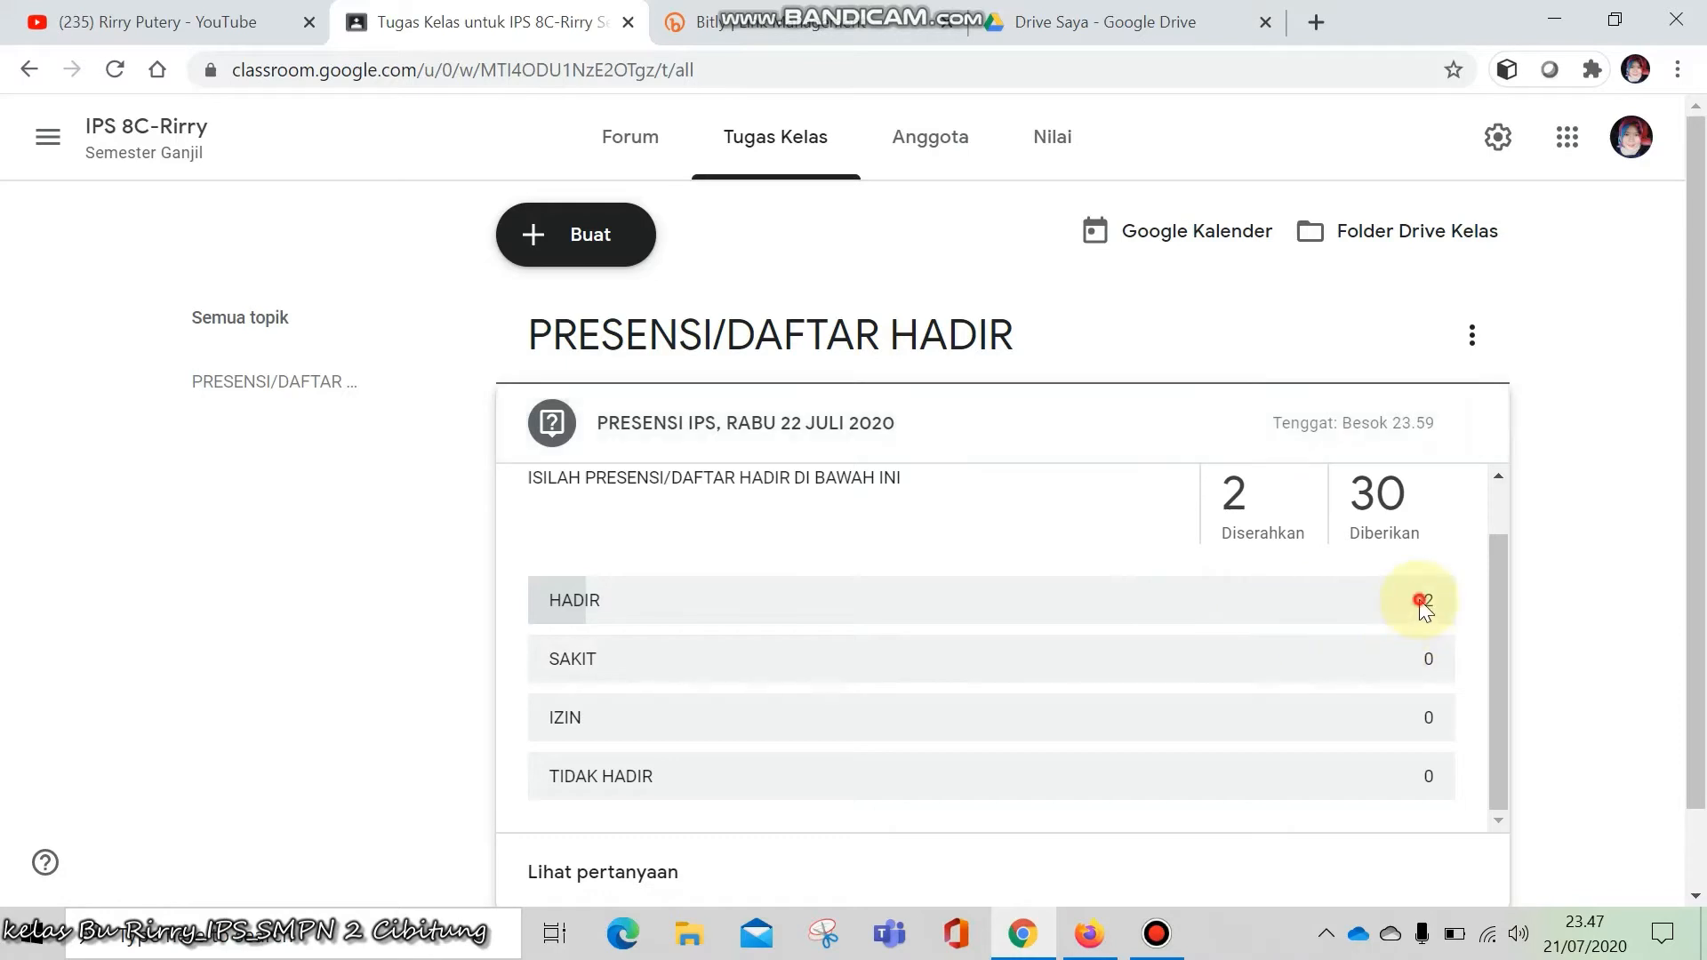
Open the PRESENSI/DAFTAR HADIR topic and examine which students turned in the attendance question and what they answered
click(930, 333)
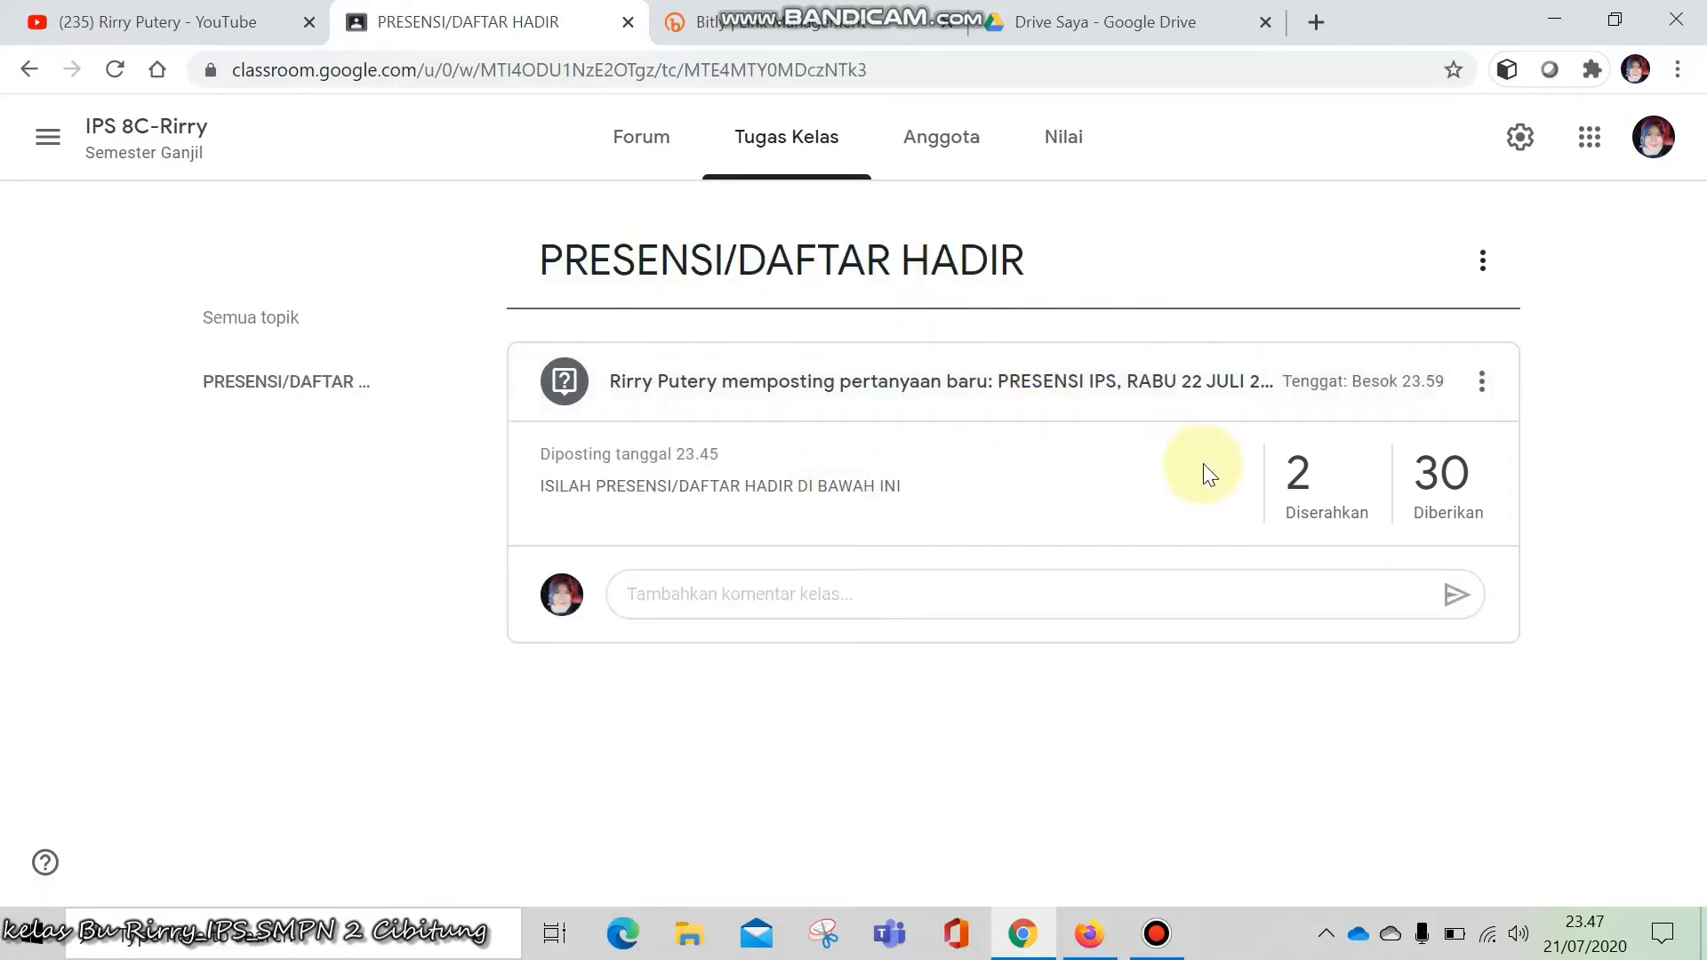
click(1298, 469)
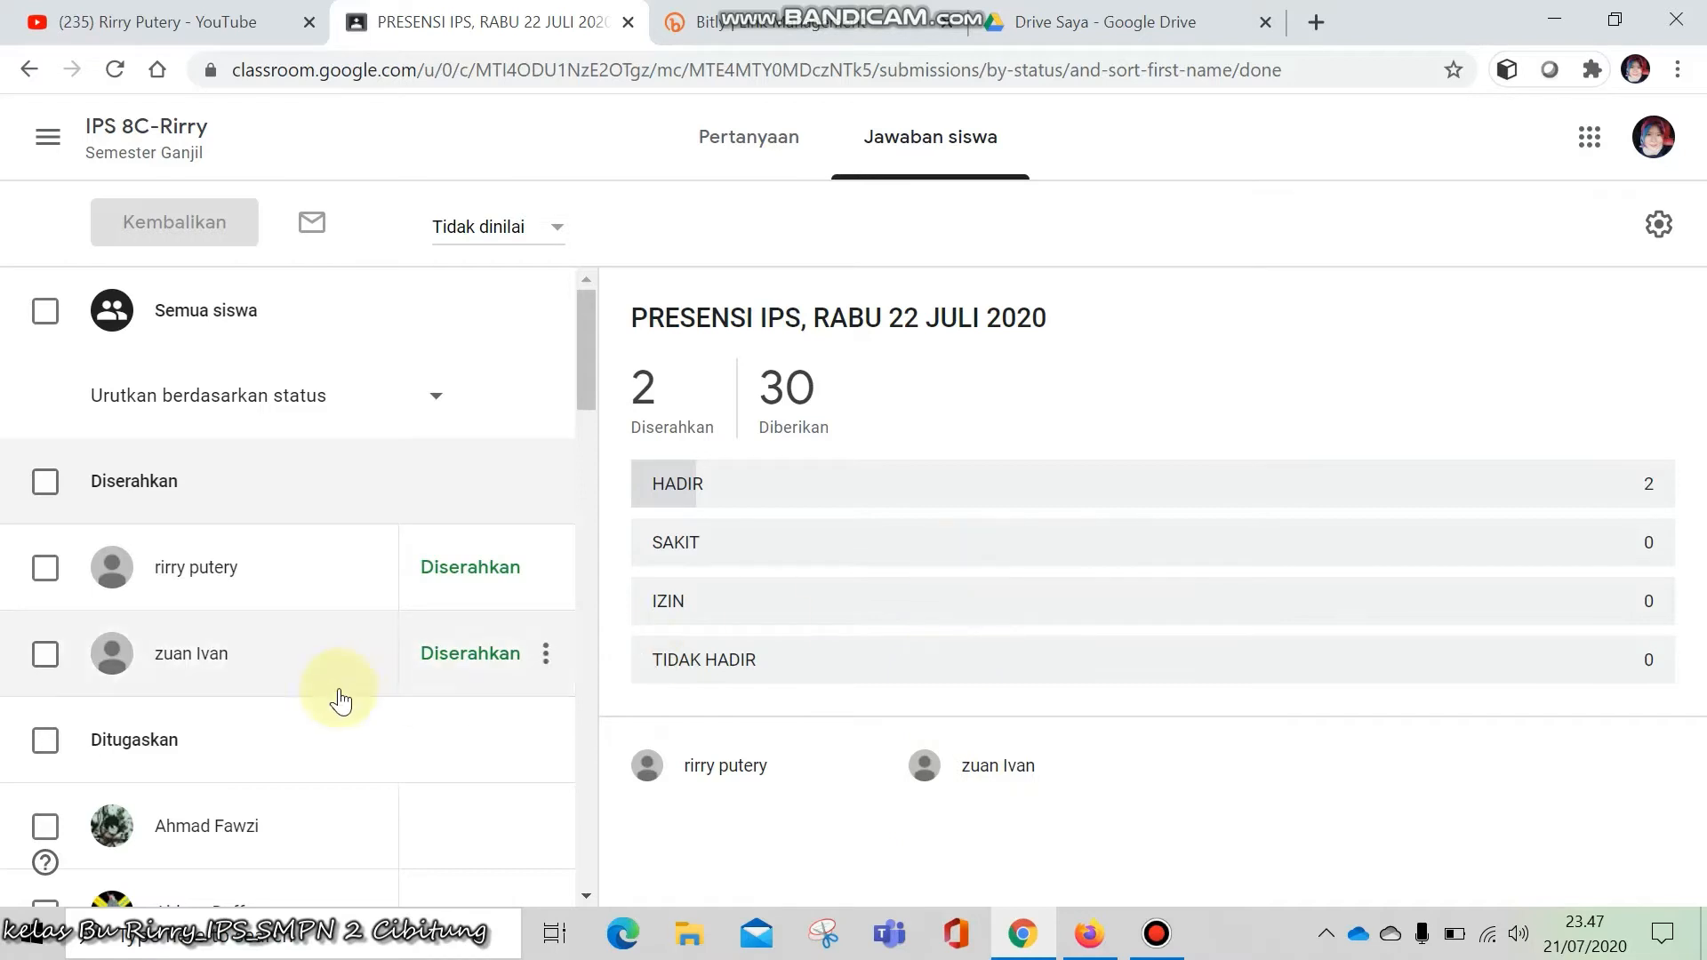
scroll(347, 694, down, 3)
scroll(355, 692, up, 2)
scroll(363, 688, up, 2)
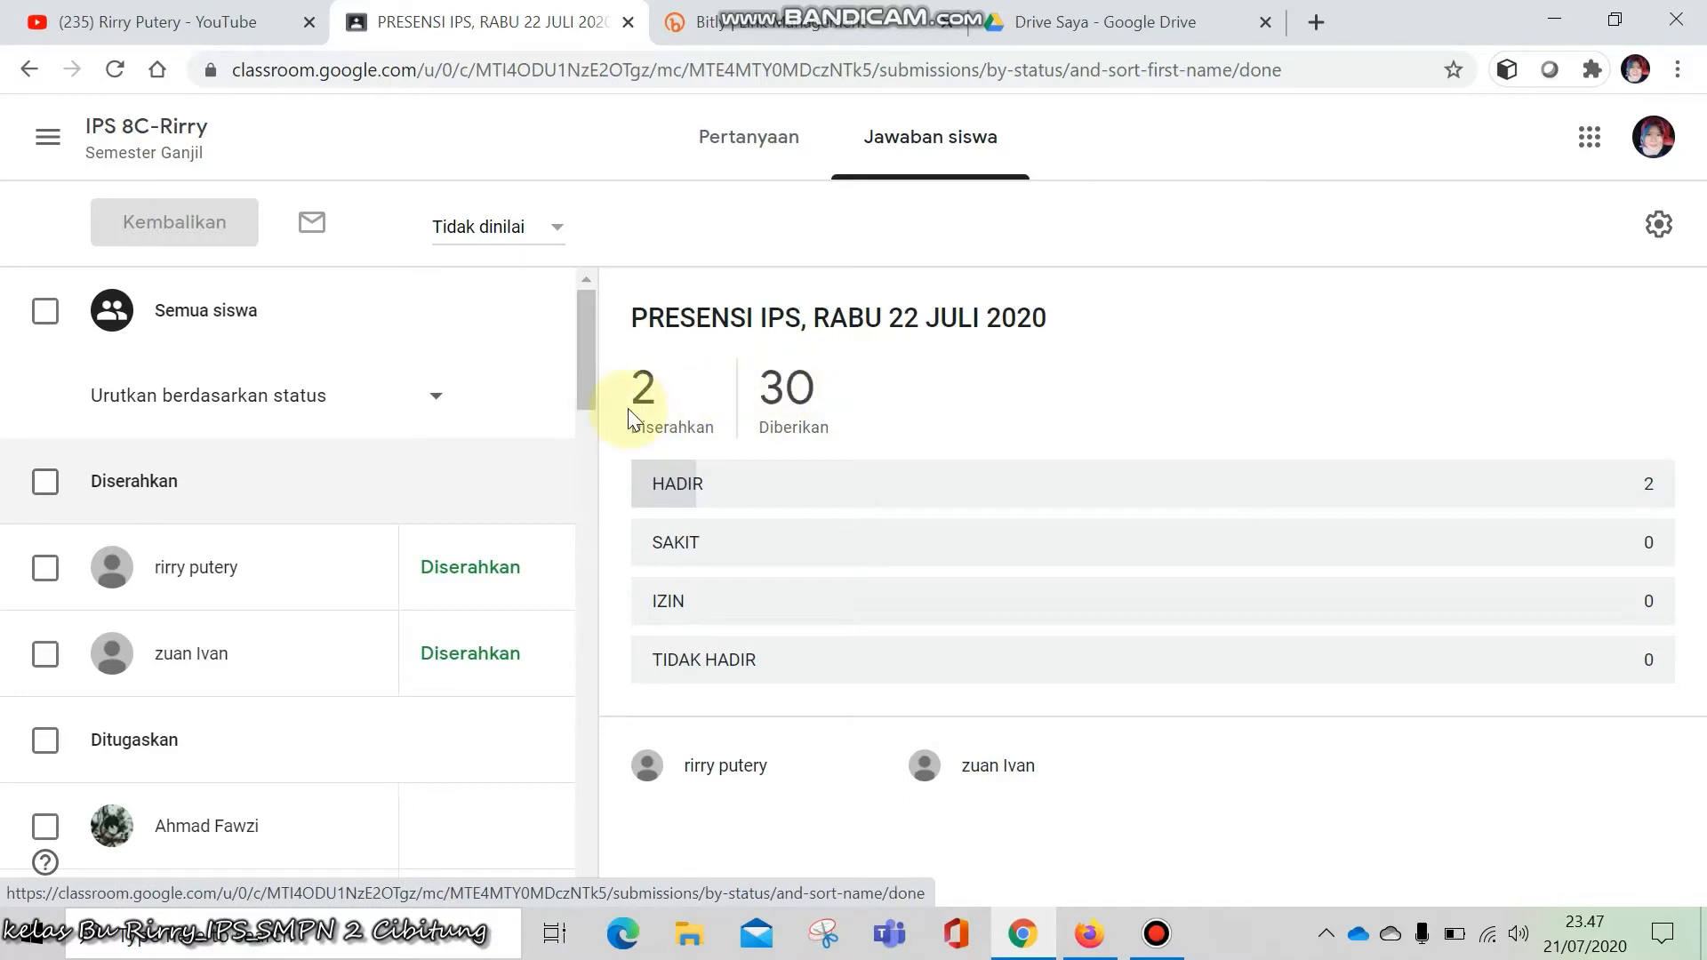
Return to the IPS 8C classwork page and collapse the PRESENSI IPS, RABU 22 JULI 2020 question
click(48, 138)
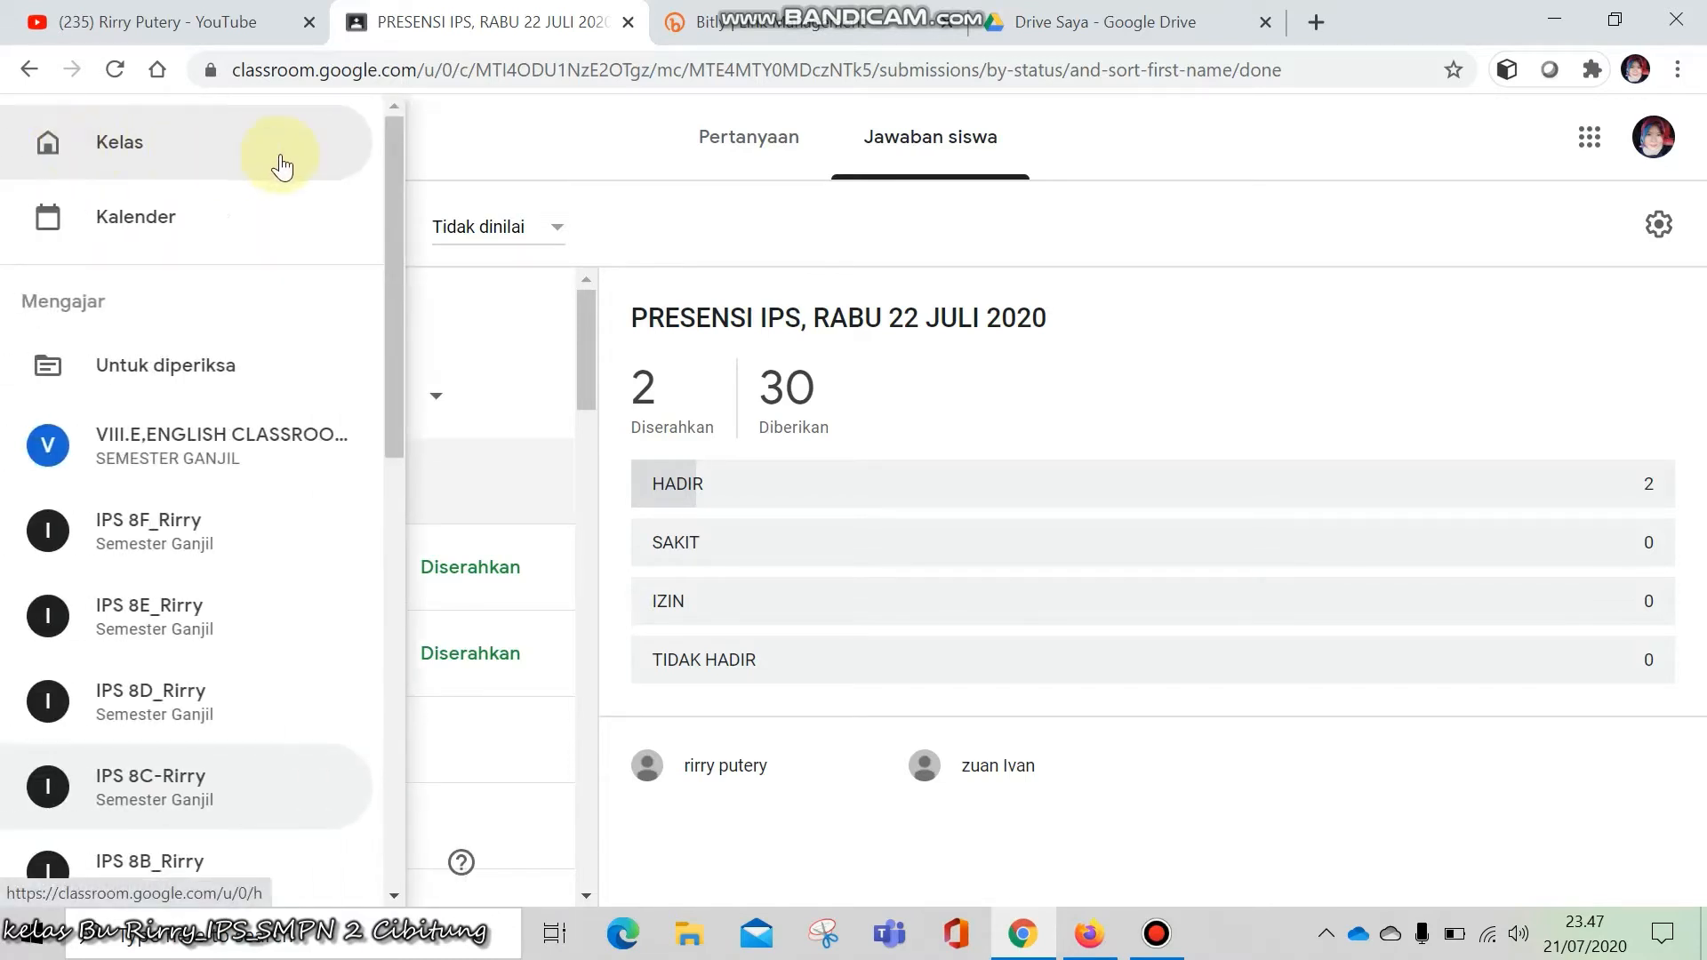
click(656, 242)
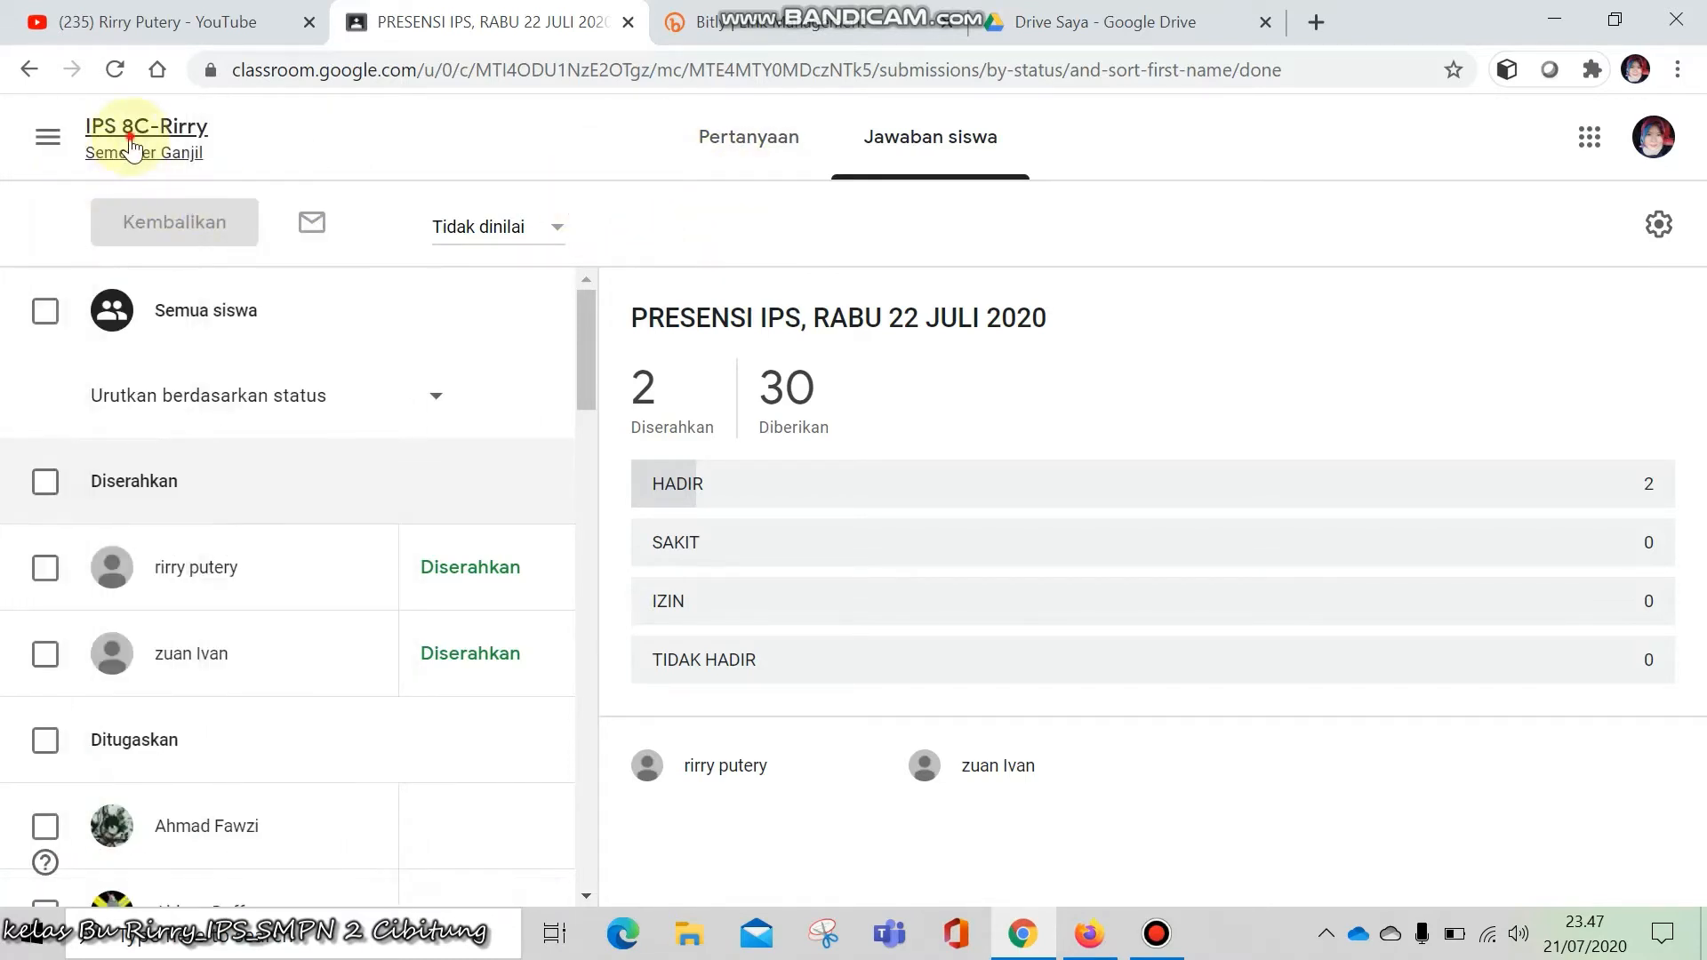
click(151, 165)
scroll(778, 338, up, 5)
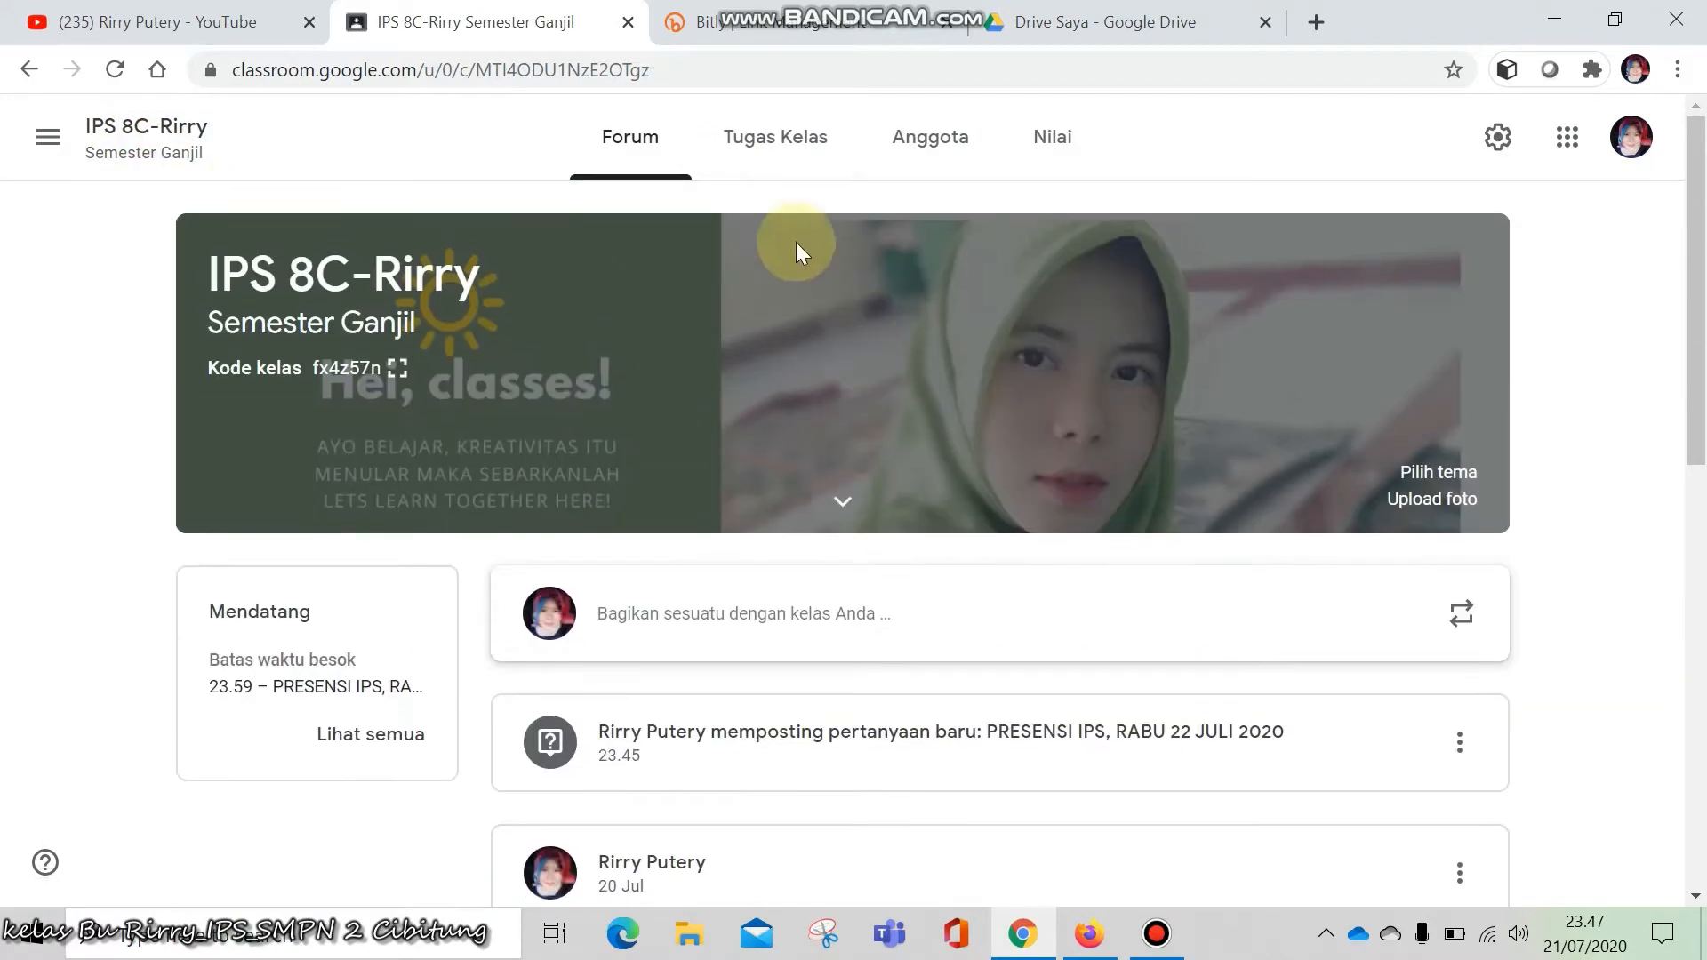
click(794, 157)
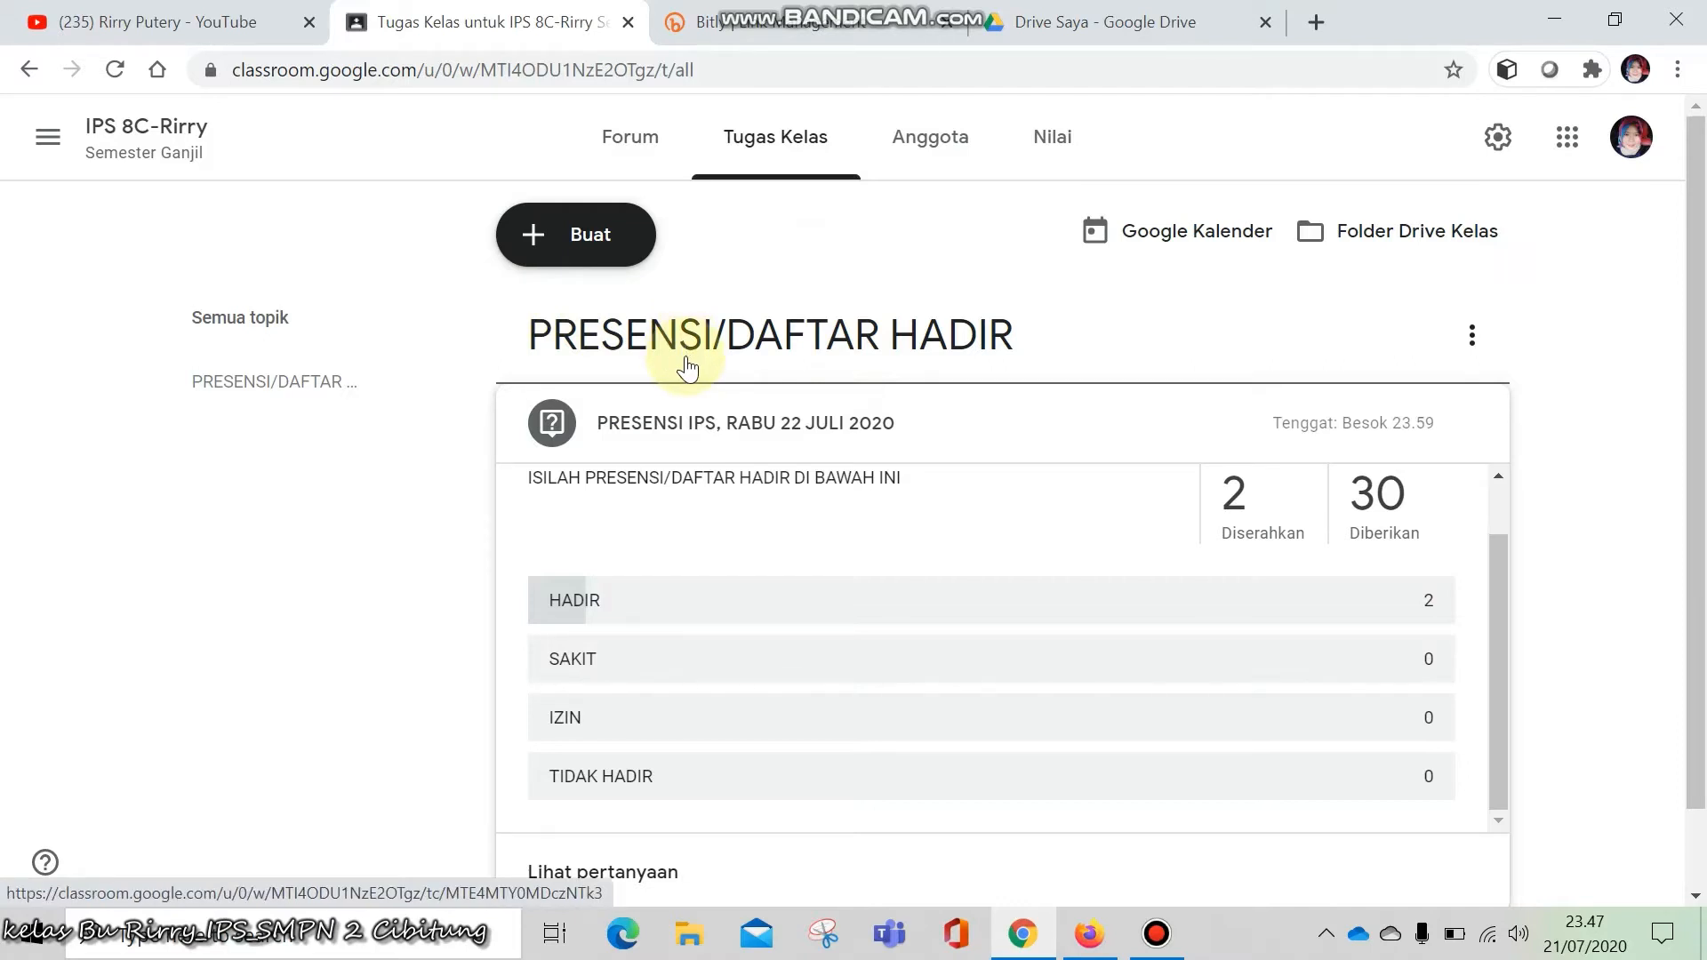
mouse_move(1468, 426)
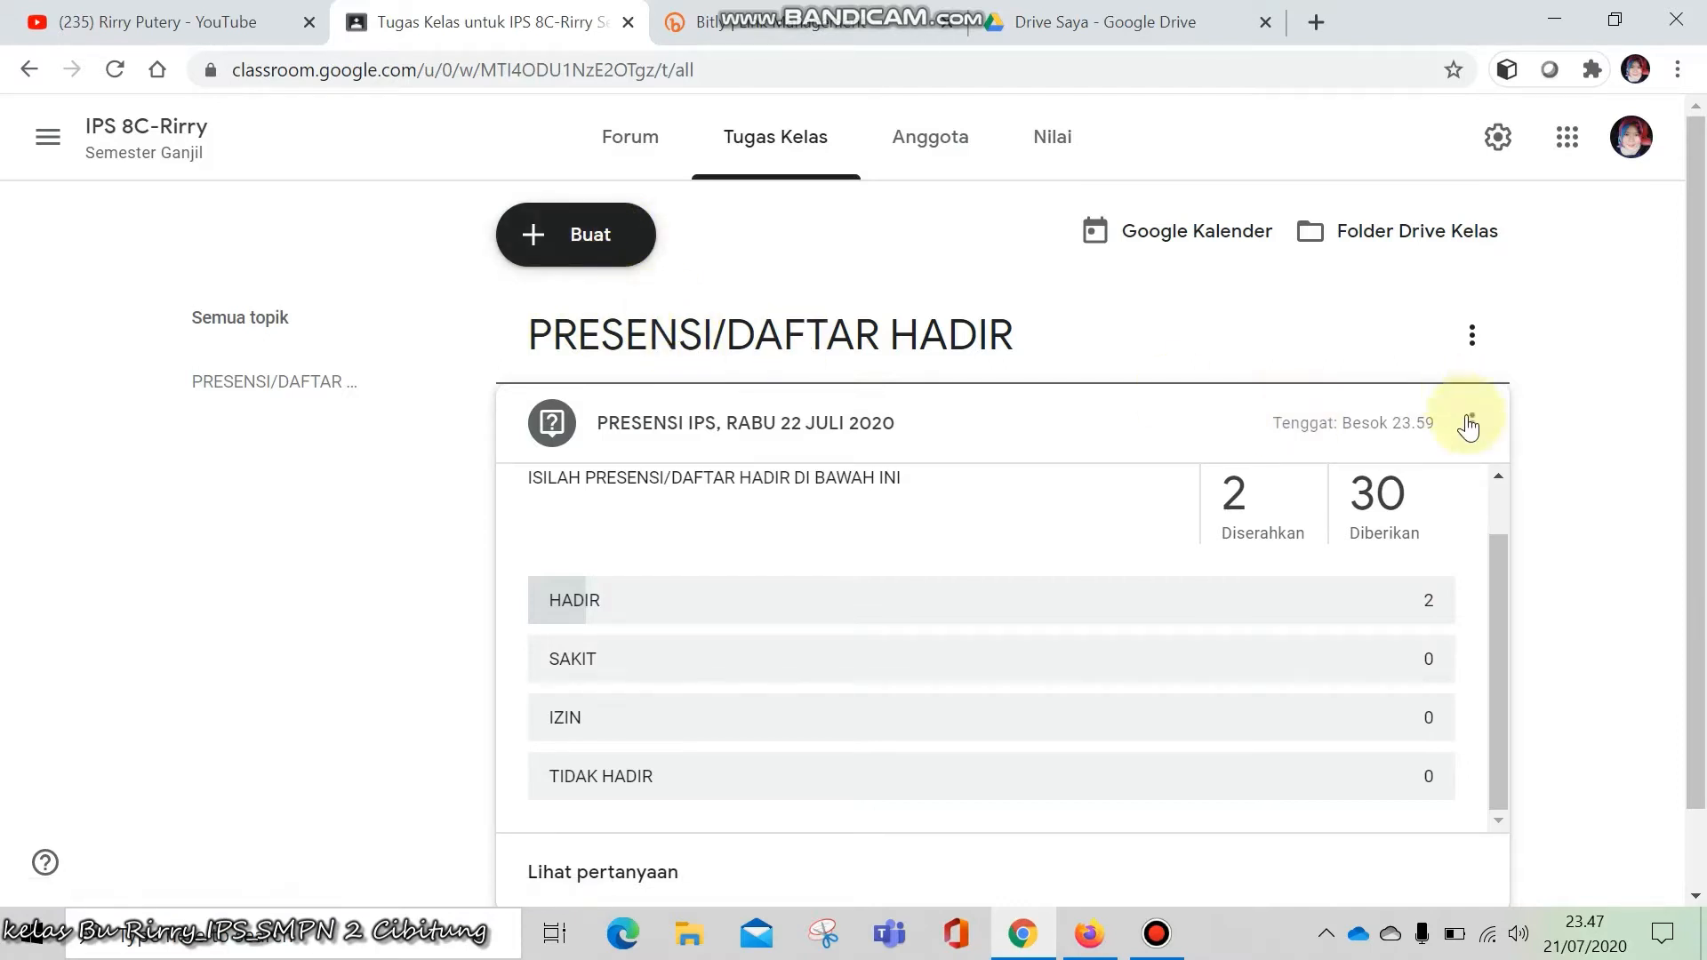
click(1379, 427)
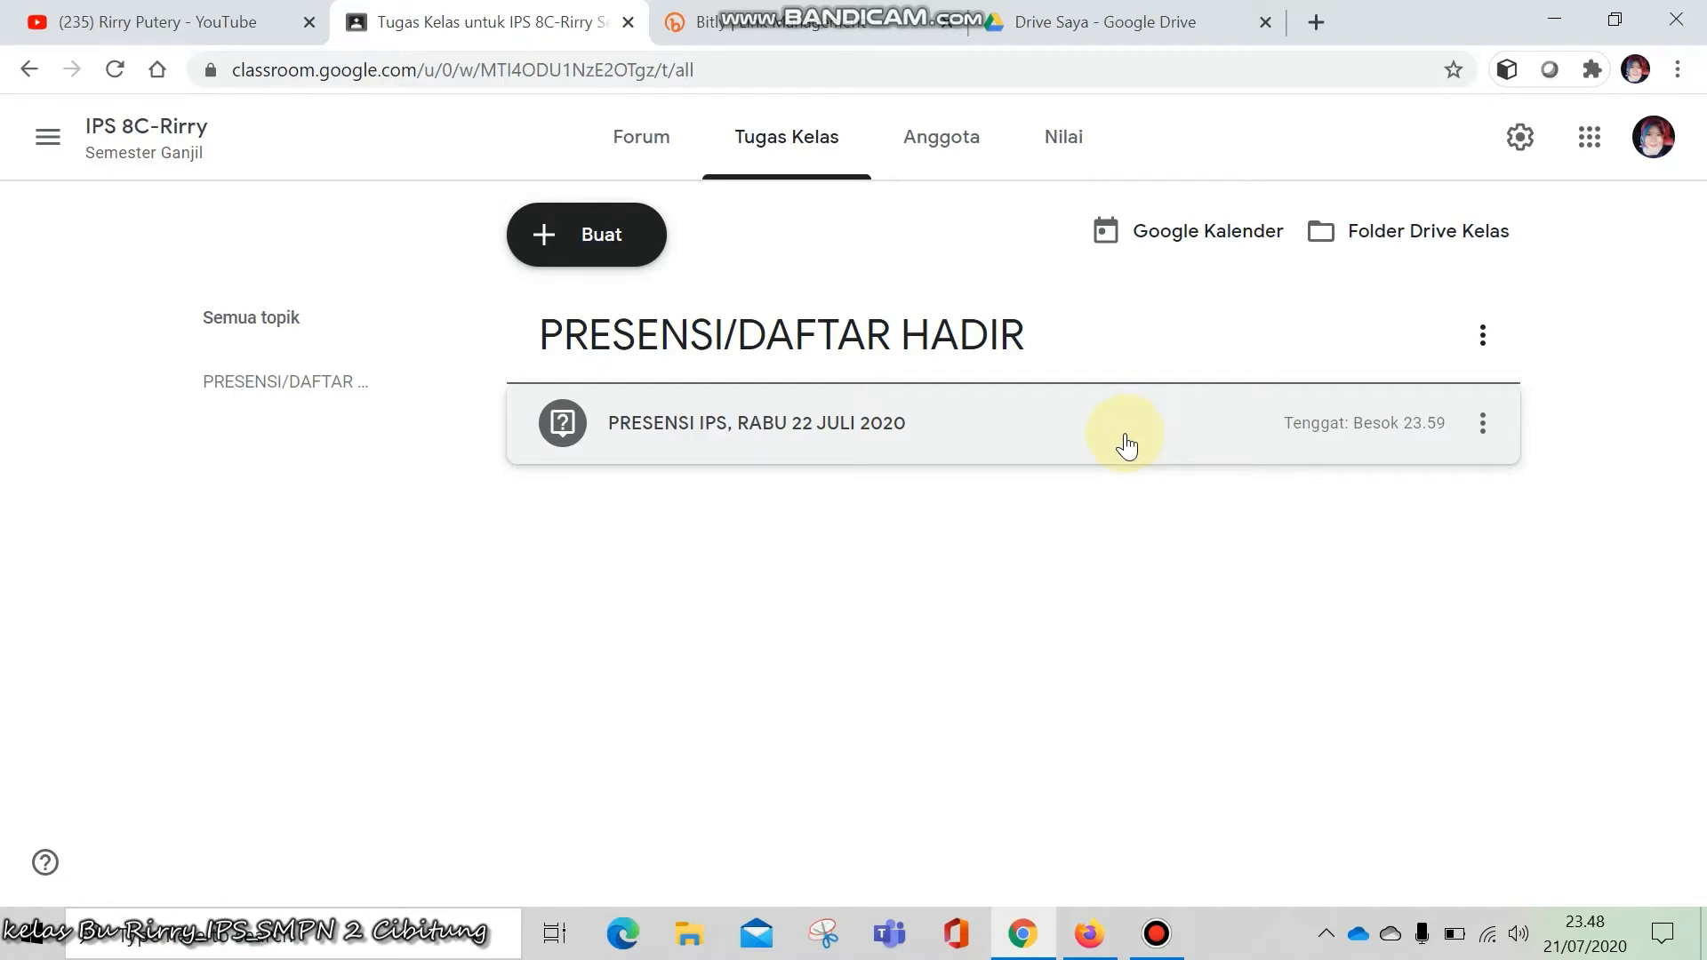
Create a new question in the IPS 8C classwork with the title PRESENSI/DAFTAR HADIR
click(600, 258)
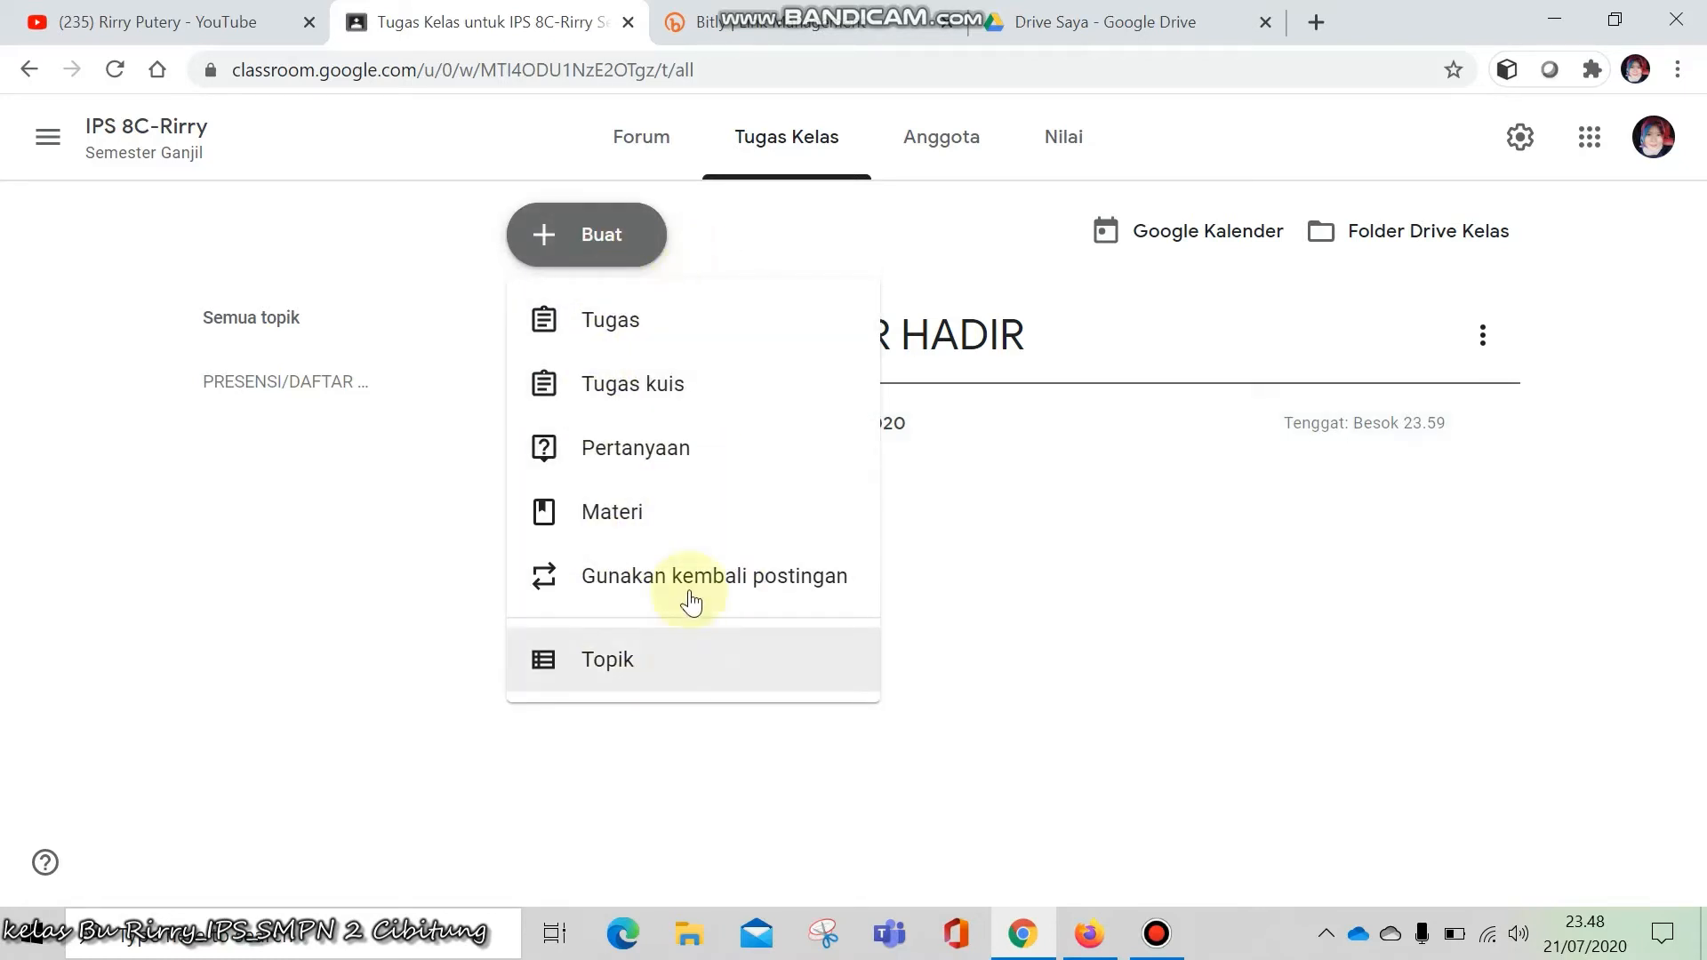
click(683, 471)
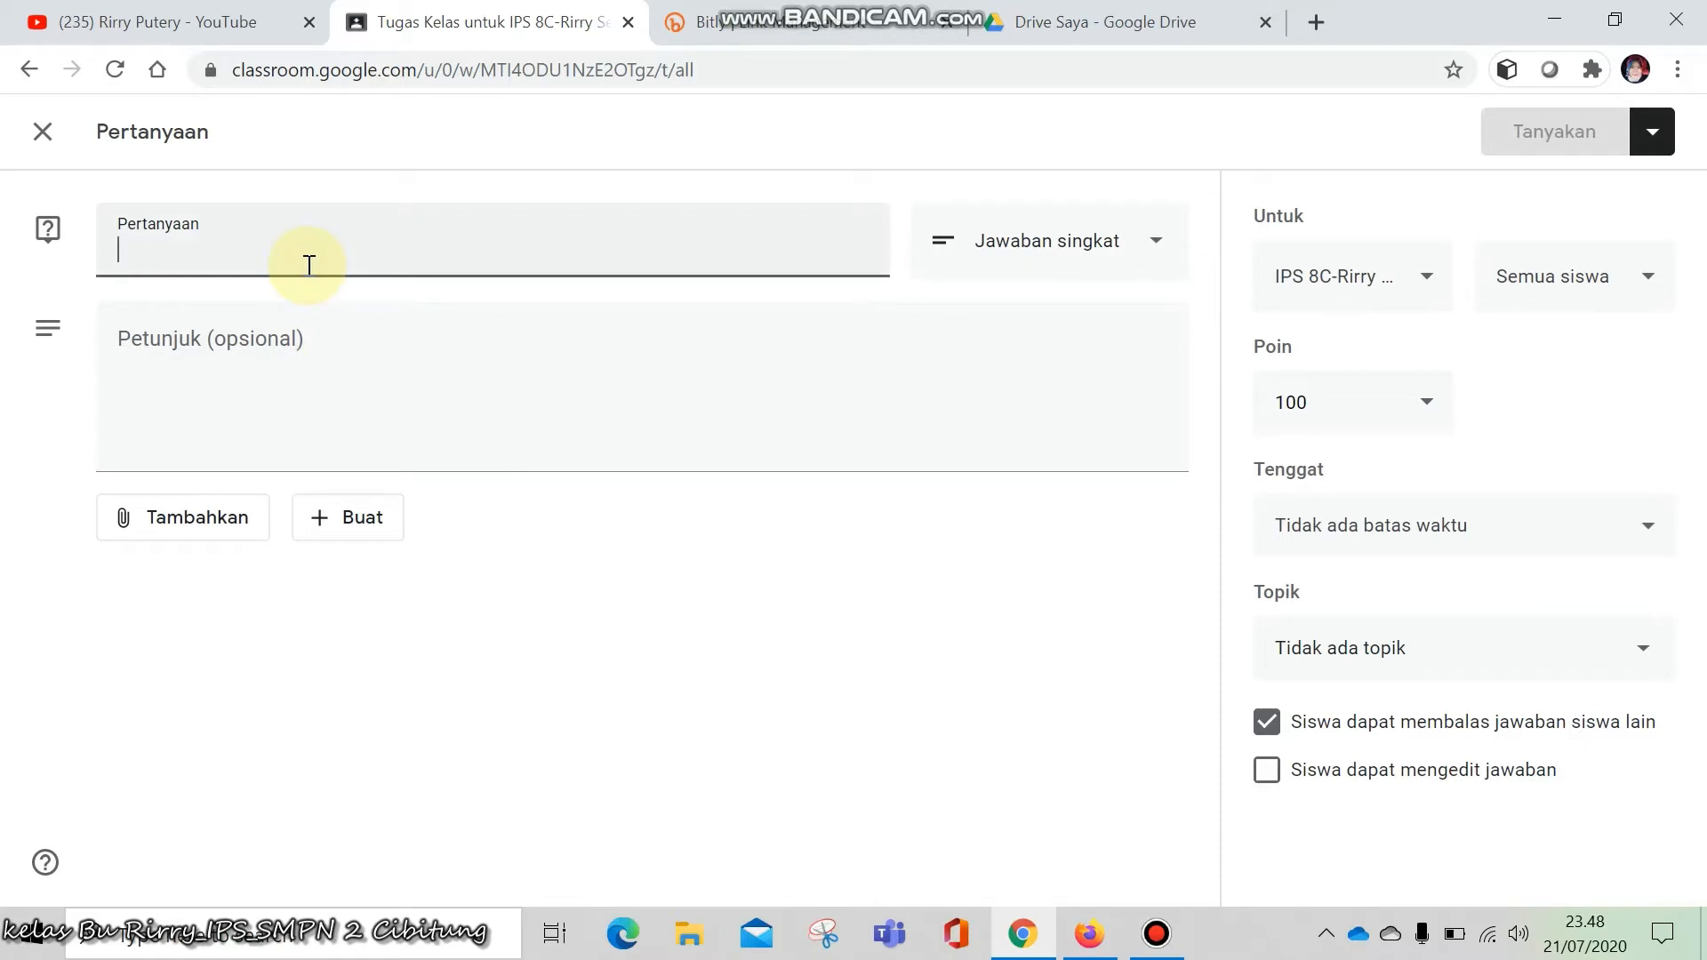
text(PR)
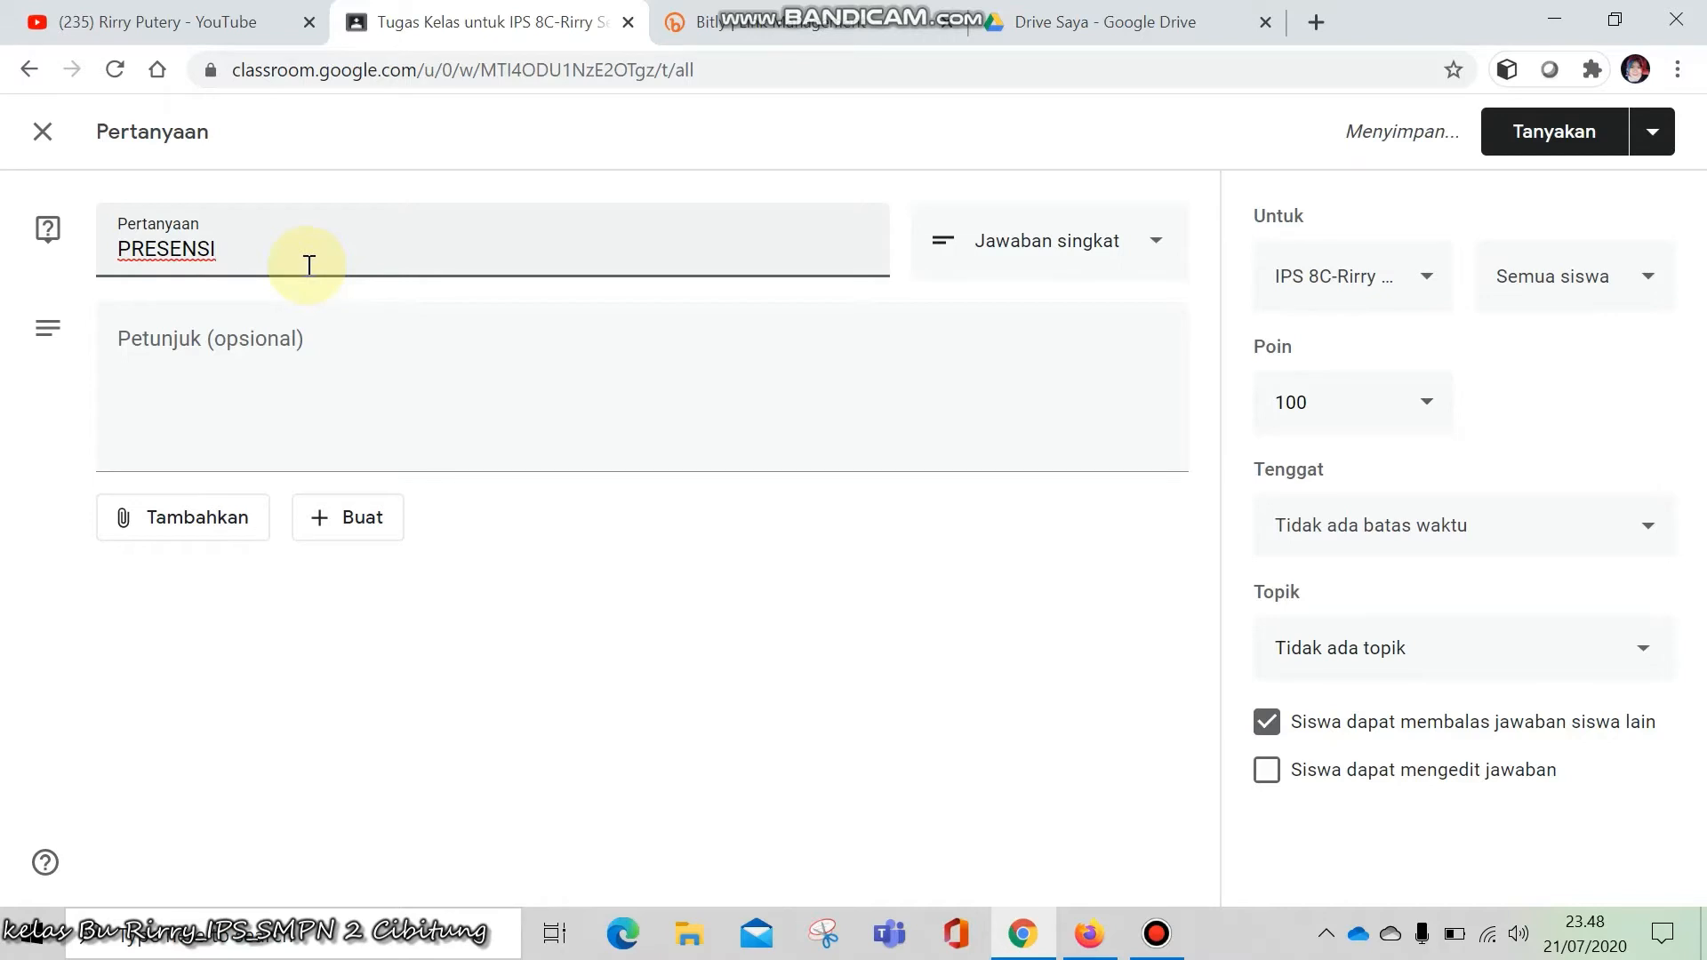
text(ESENSI/DAFTAR HADIR)
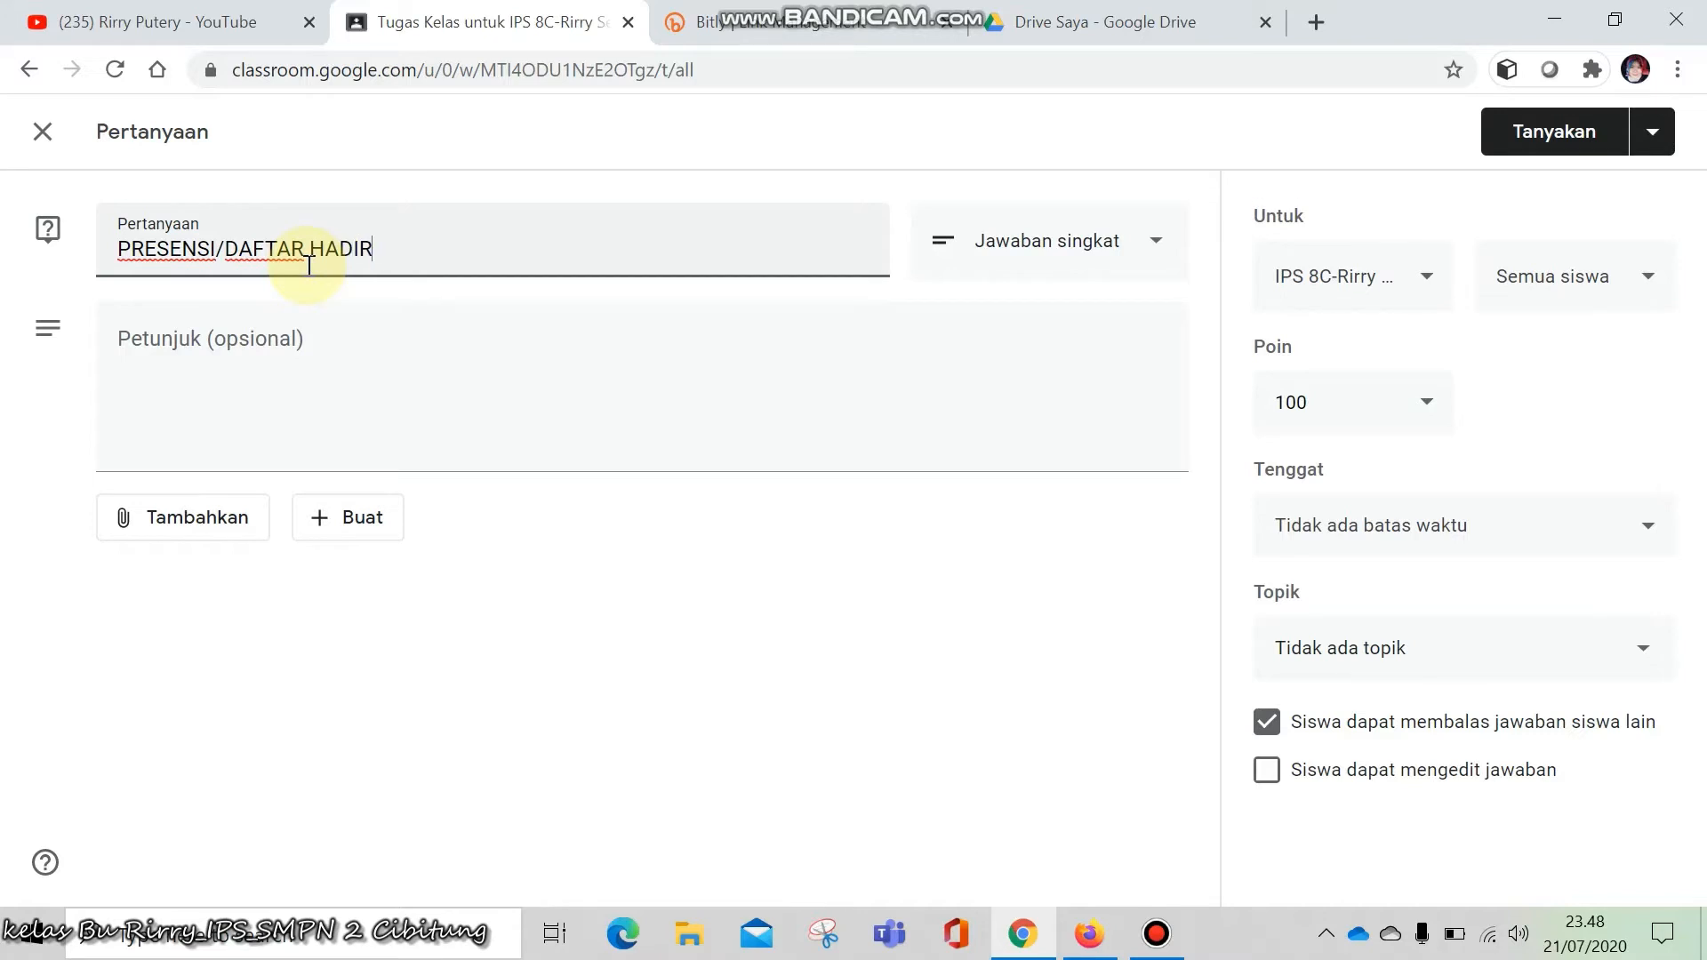
Enter the instructions ISILAH PRESENSI ATAU DAFTAR HADIR DI BAWAH INI, ISI PRESENSI PADA SETIAP PERTEMUAN, PRESENSI AKAN SELALU TERSEDIA DI SETIAP PERTEMUAN on three lines
click(199, 356)
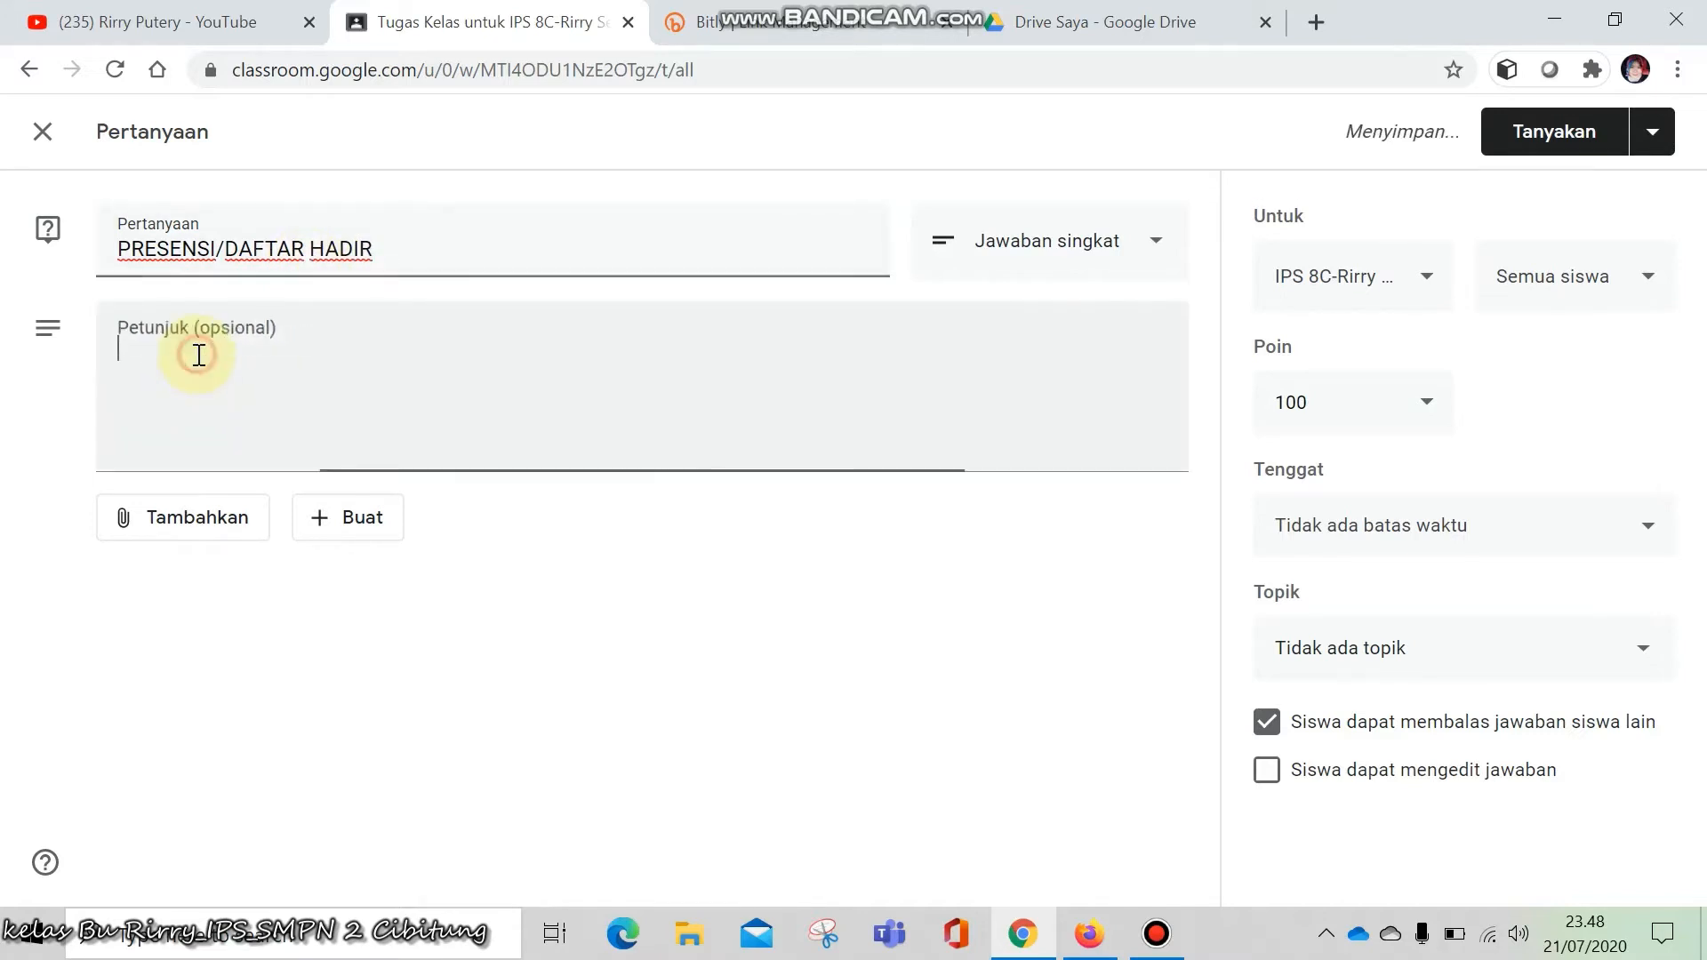
text(ISILAH PRESENSI ATAU DAFTAR HADIR DI BAWAH INI)
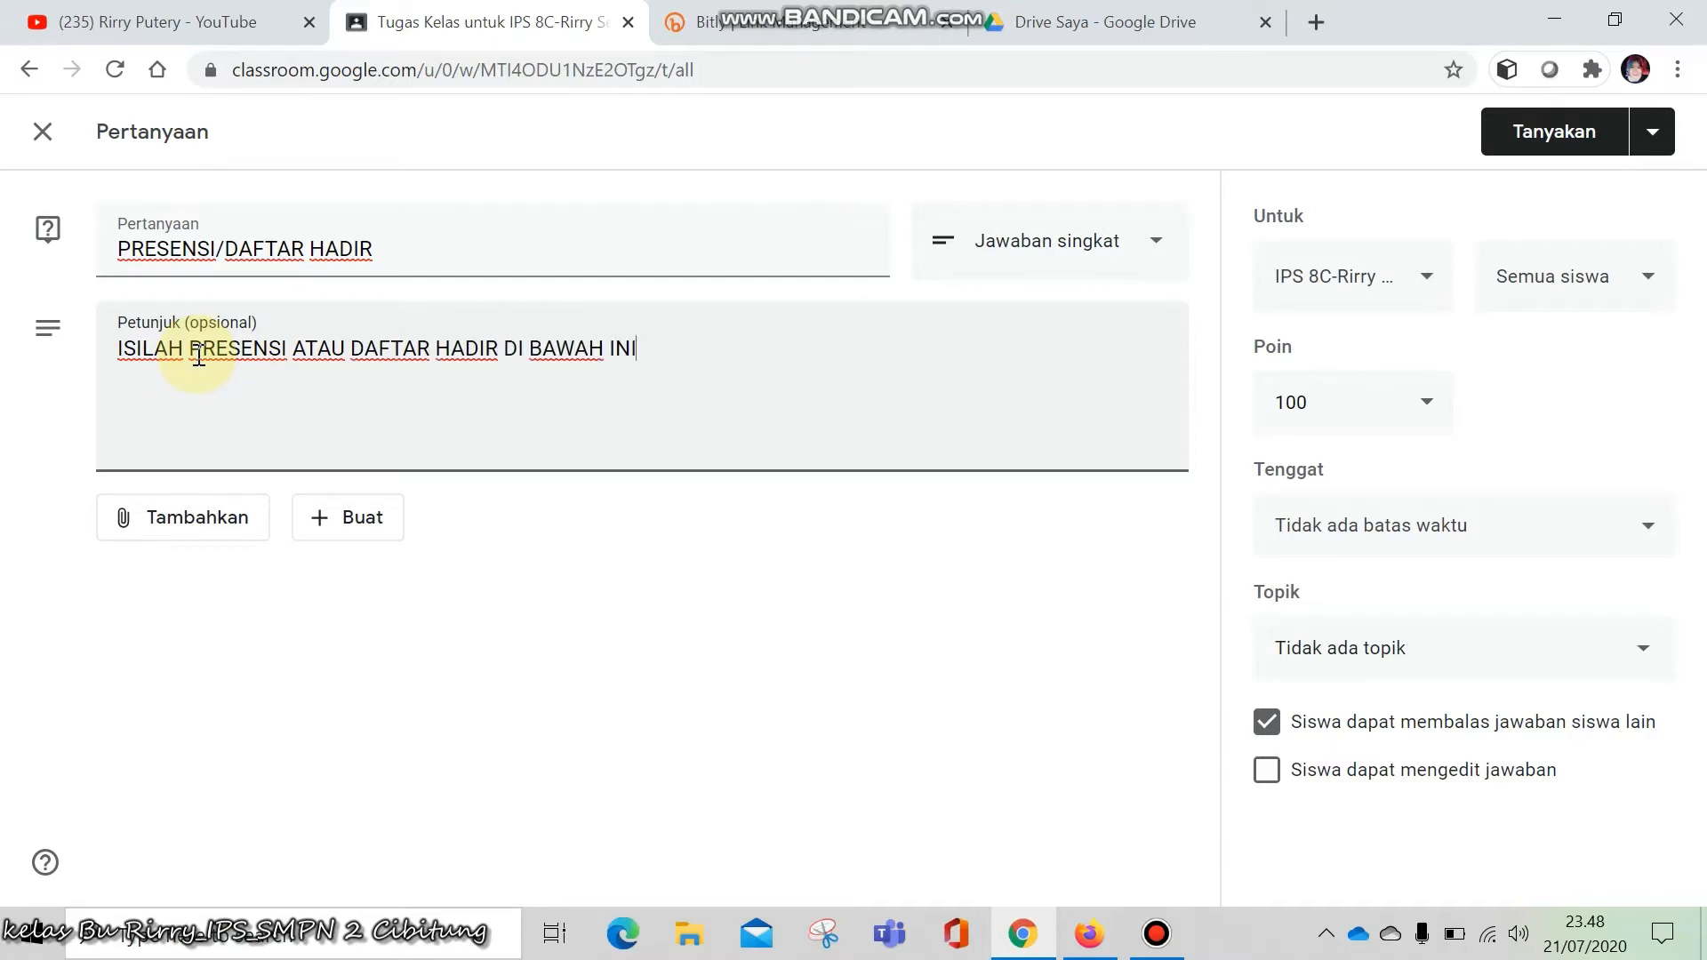
key(Return)
text(ISI PRES)
text(ENSI PADA)
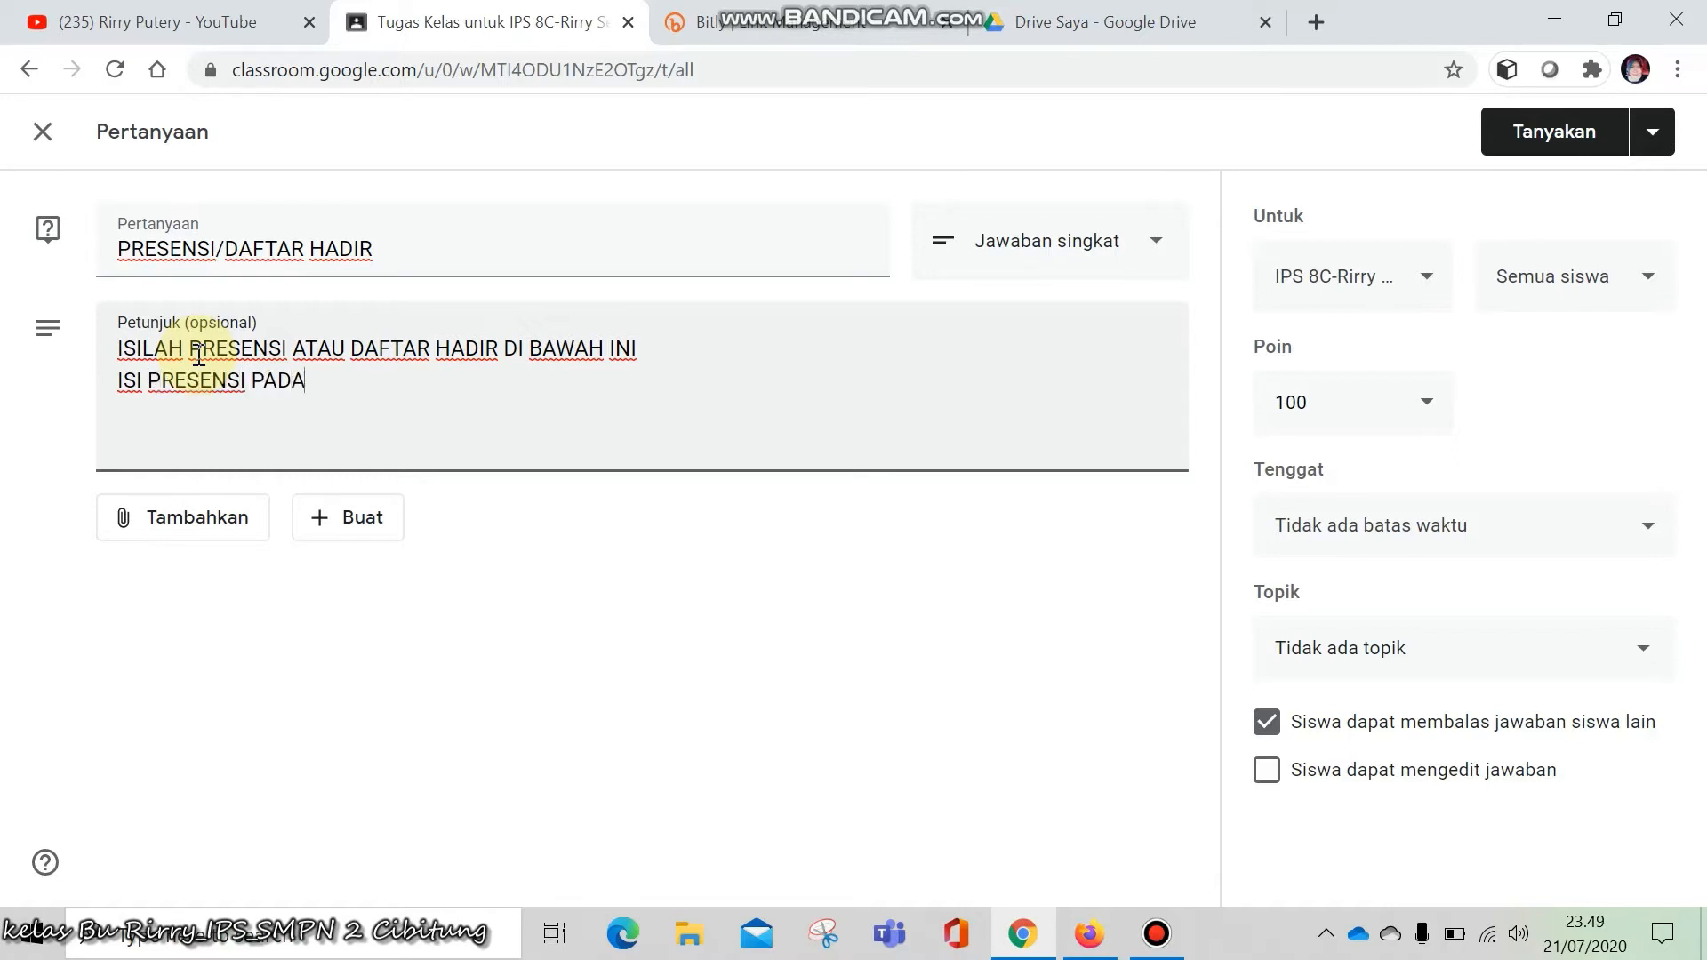
text( SETIAP PERTE)
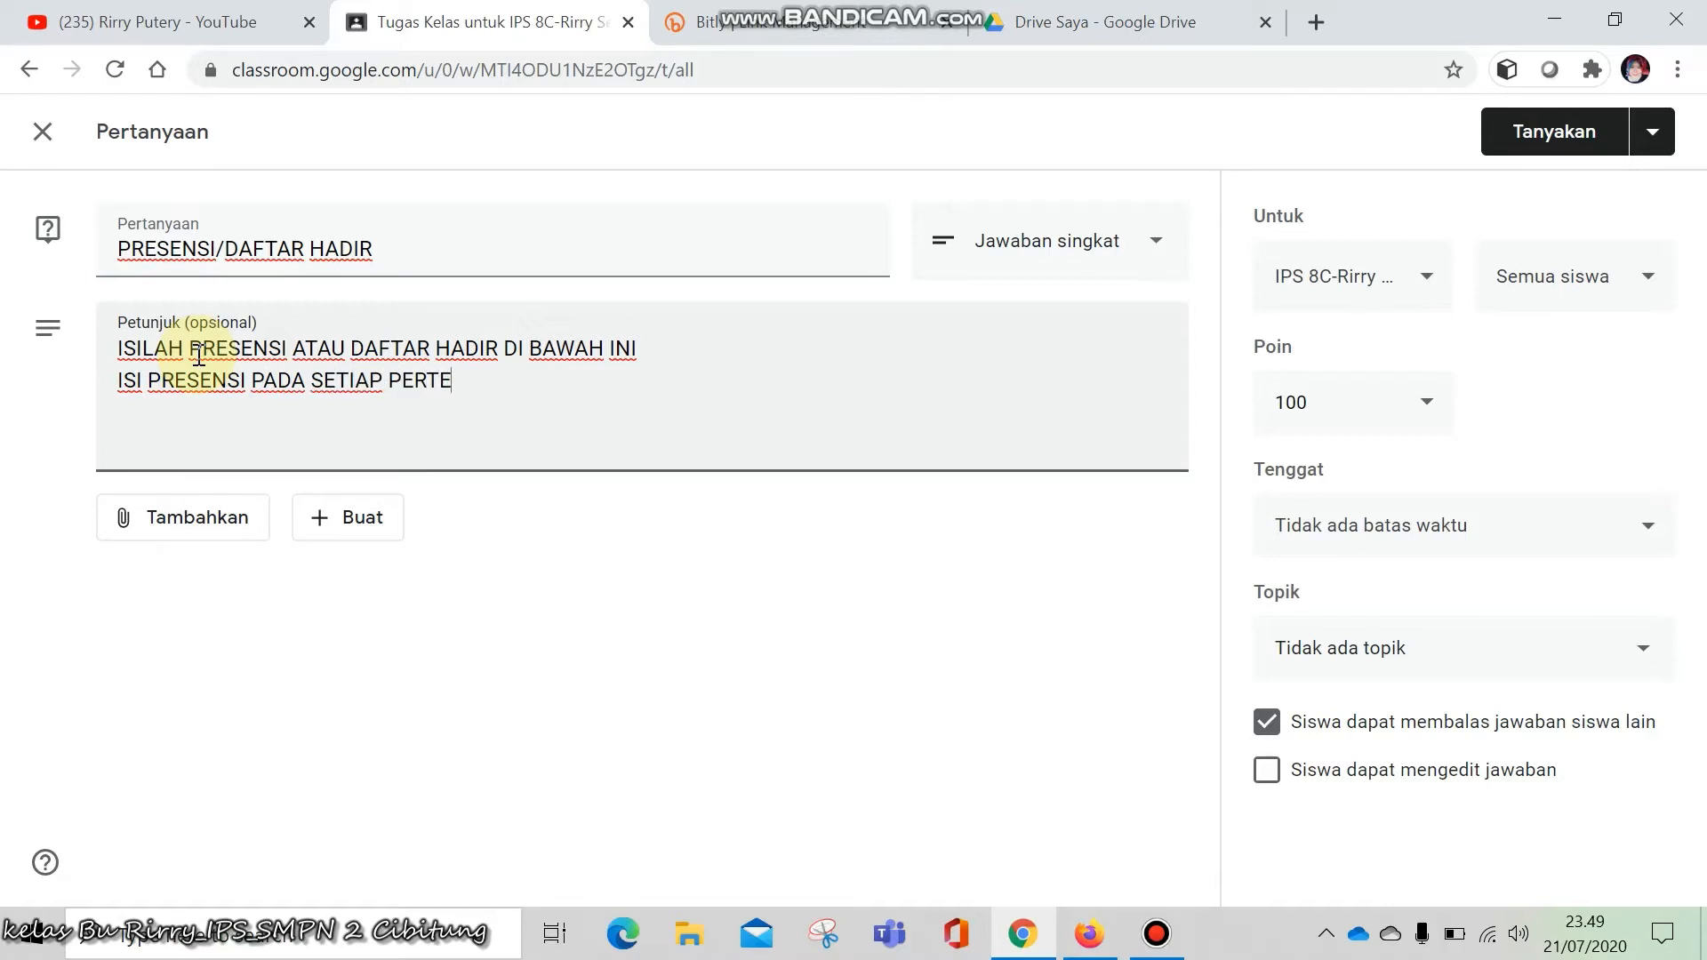
text(MUAN)
key(Return)
text(PRESENSI)
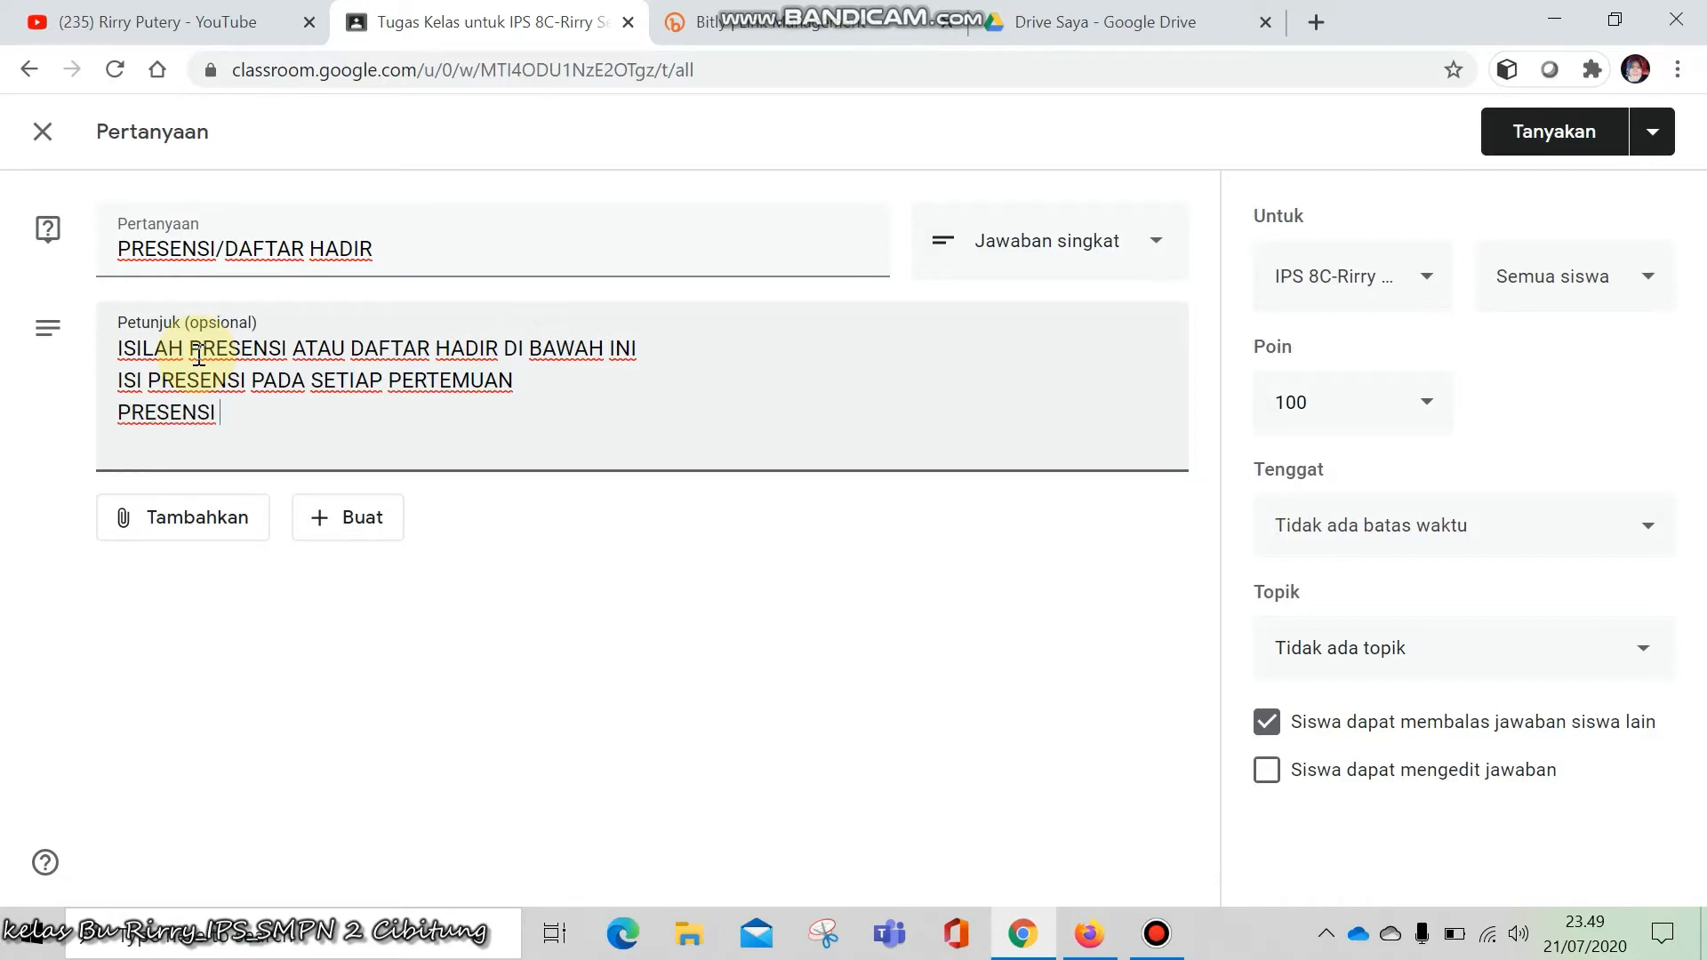
text( AKAN SELAL)
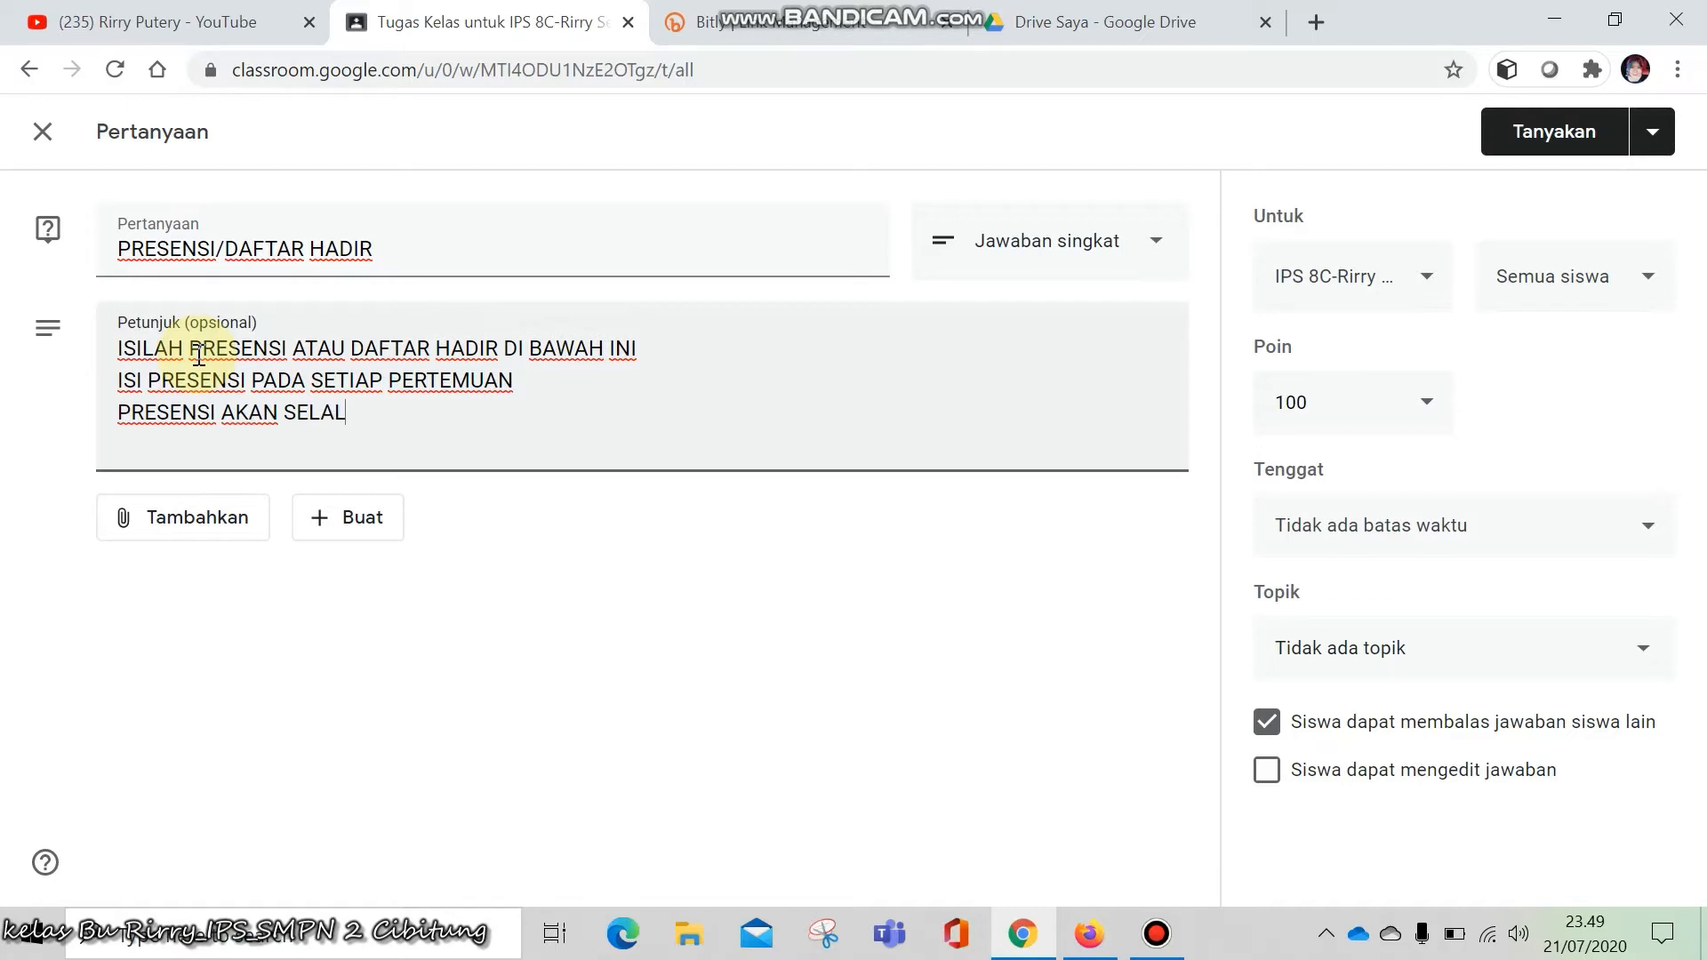
text(U TERSEDI)
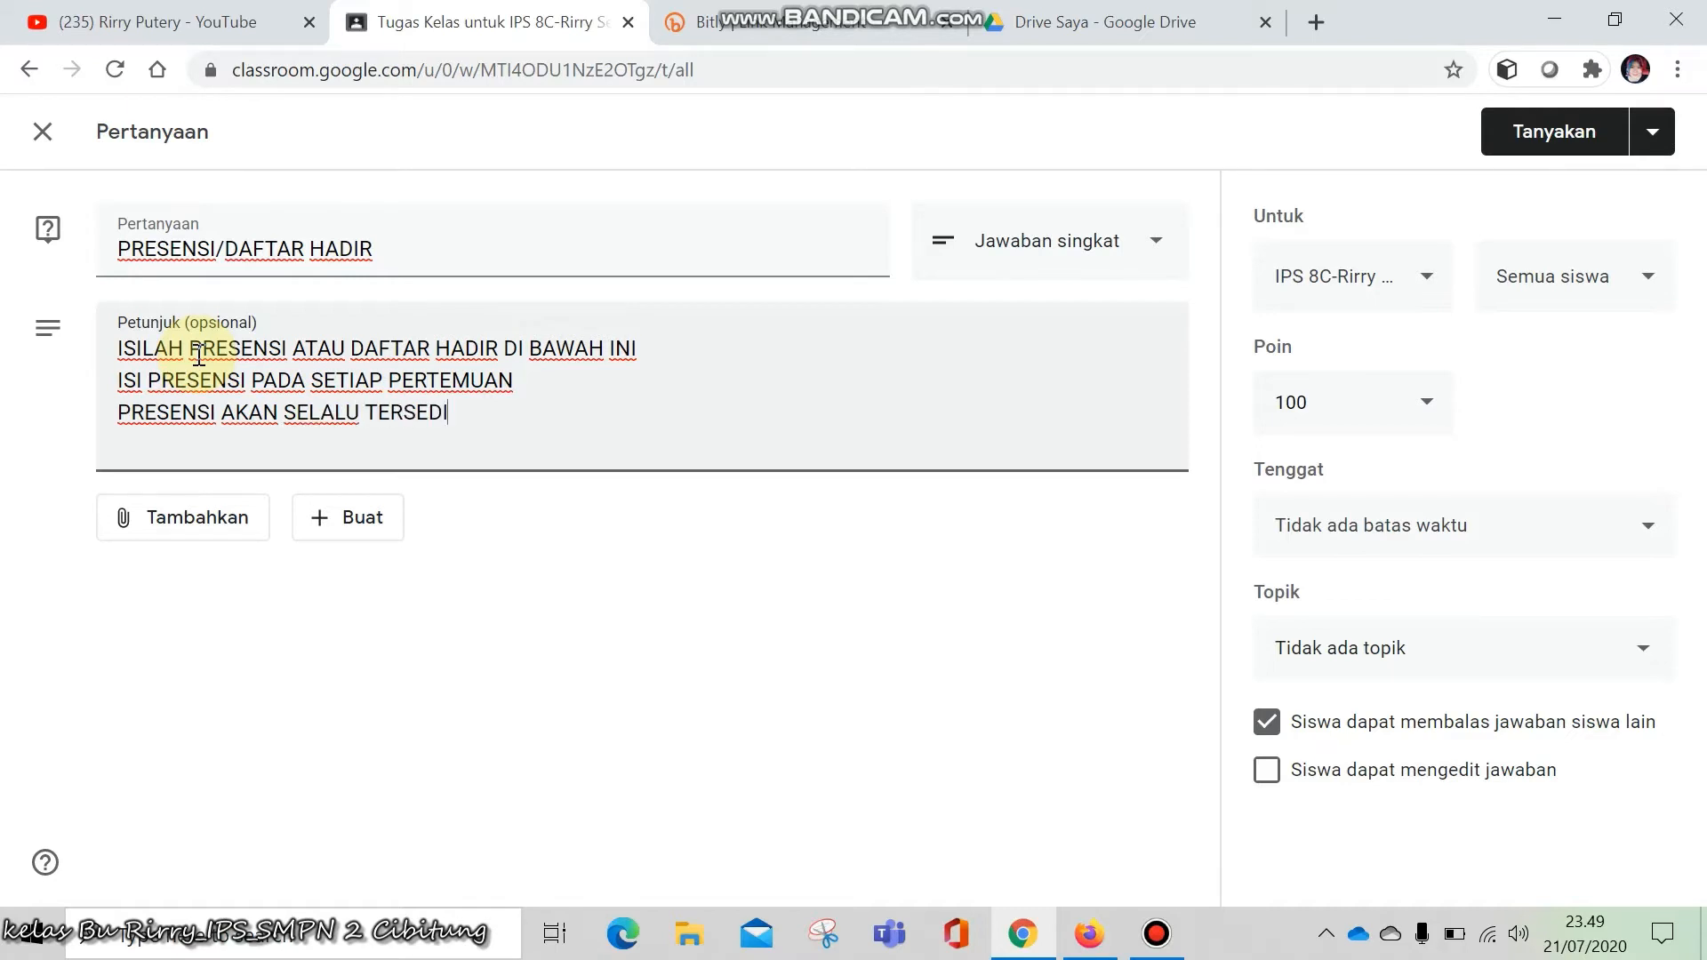
text(A DI SETIA)
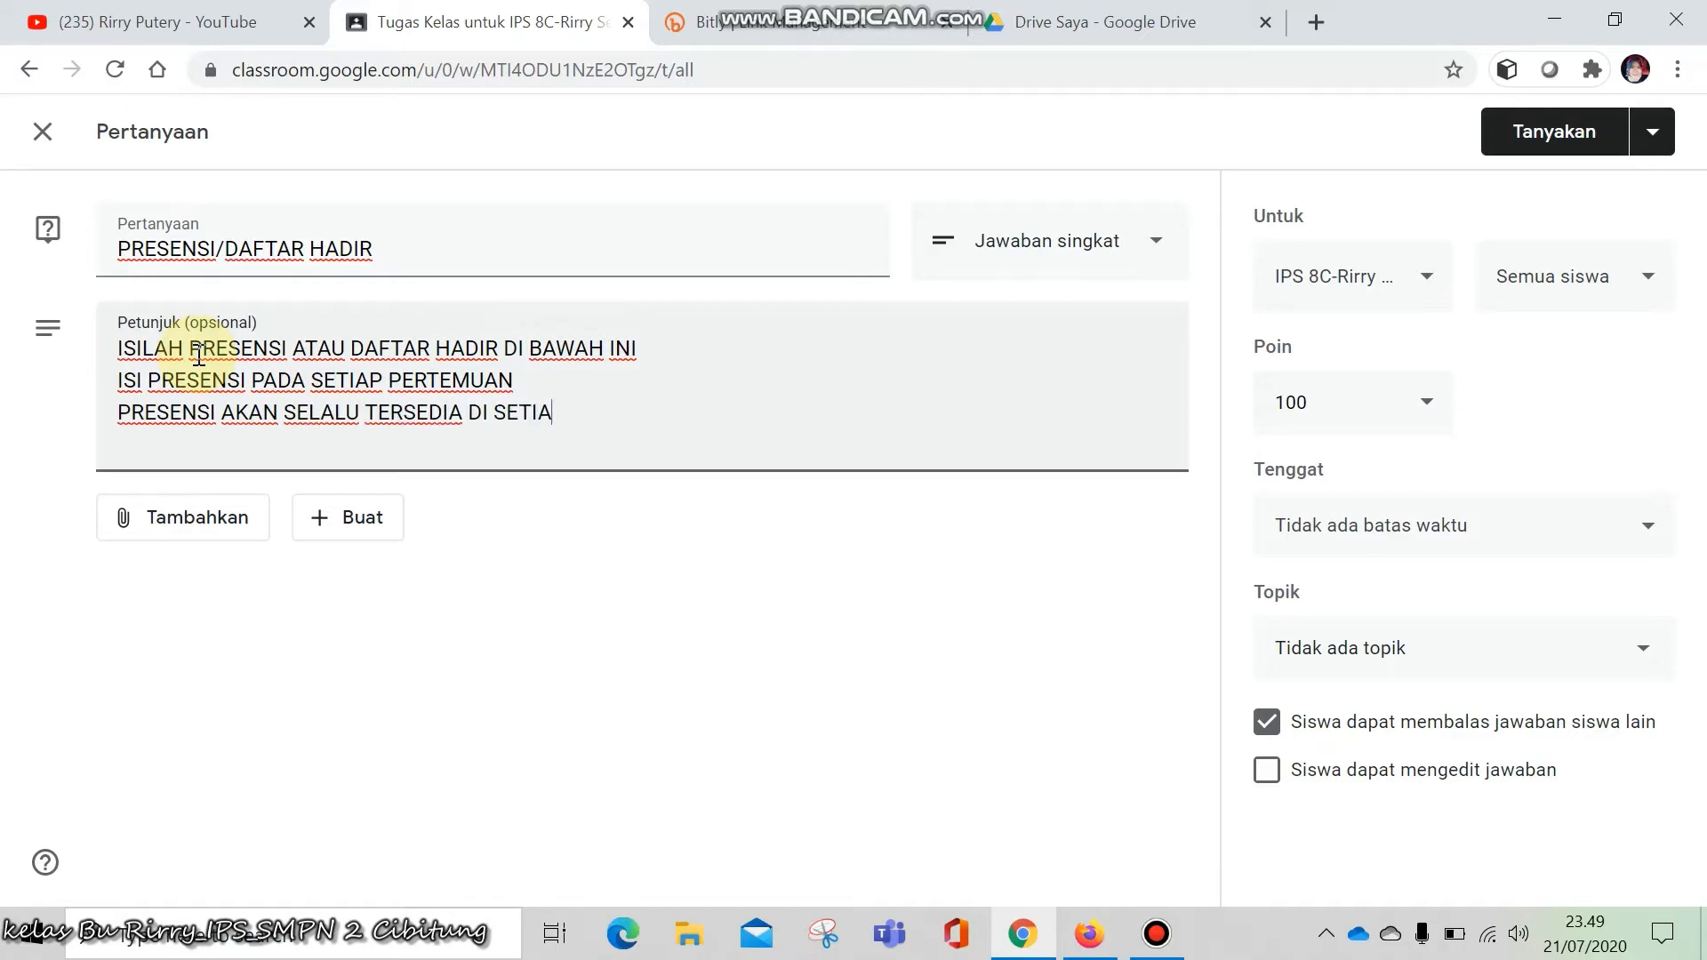
text(P PERTEMUAN)
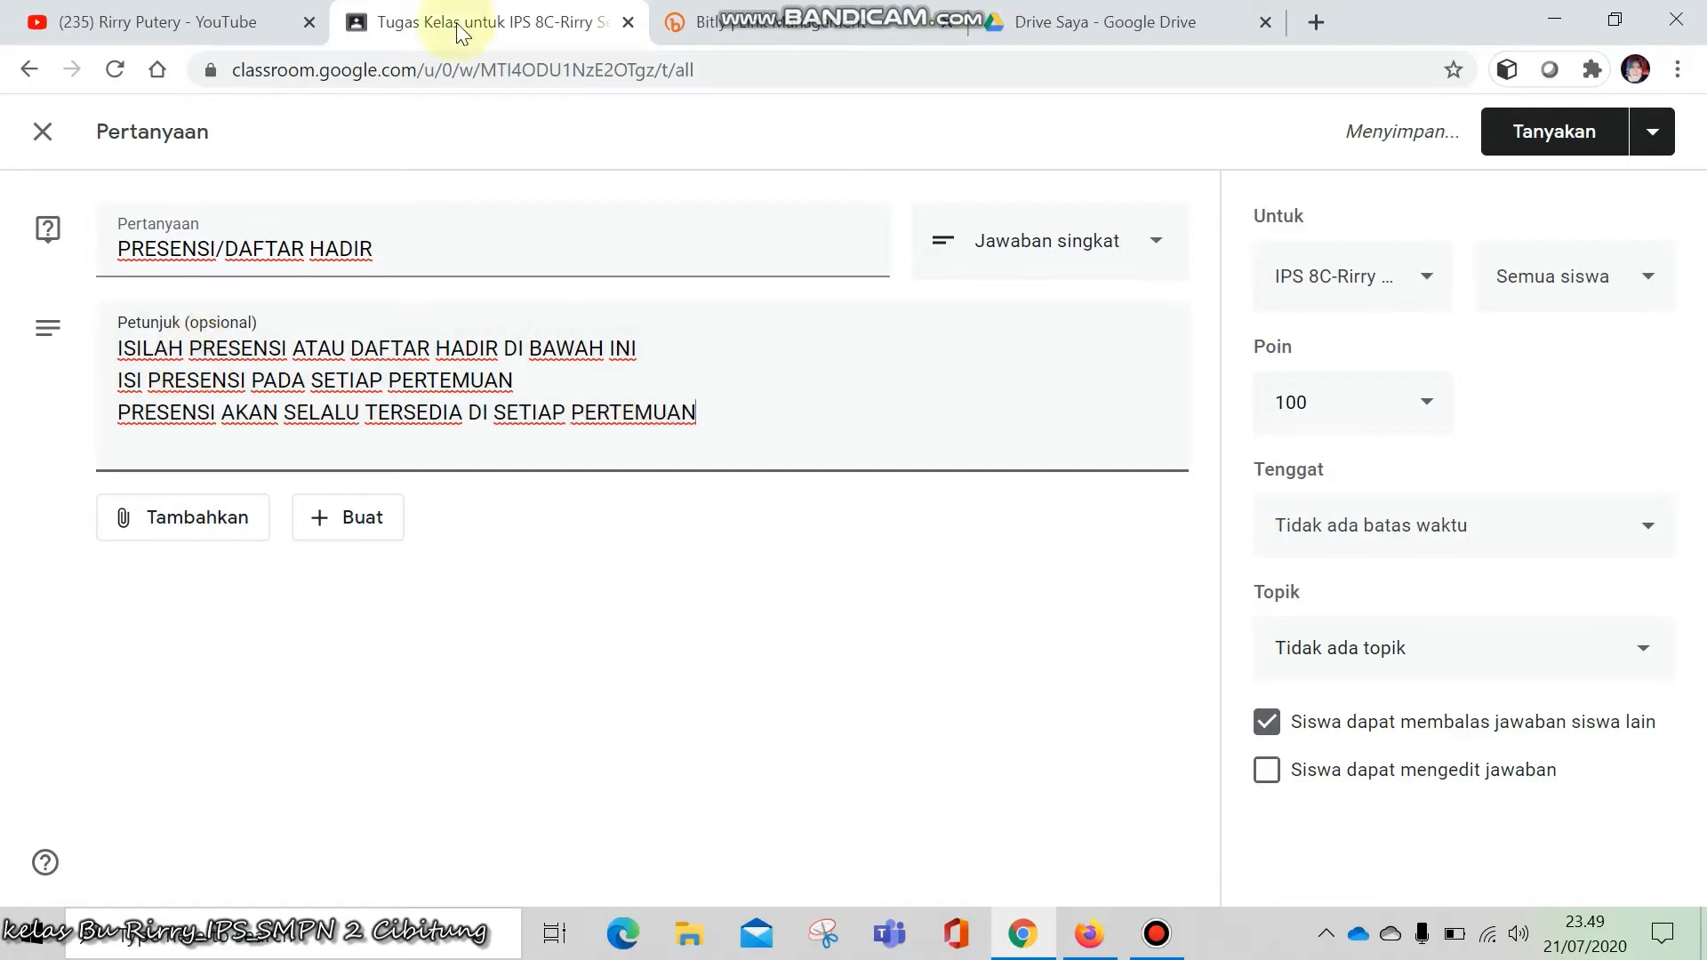
Create a new Google Form from the question and set the form's title to PRESENSI/DAFTAR HADIR
click(348, 534)
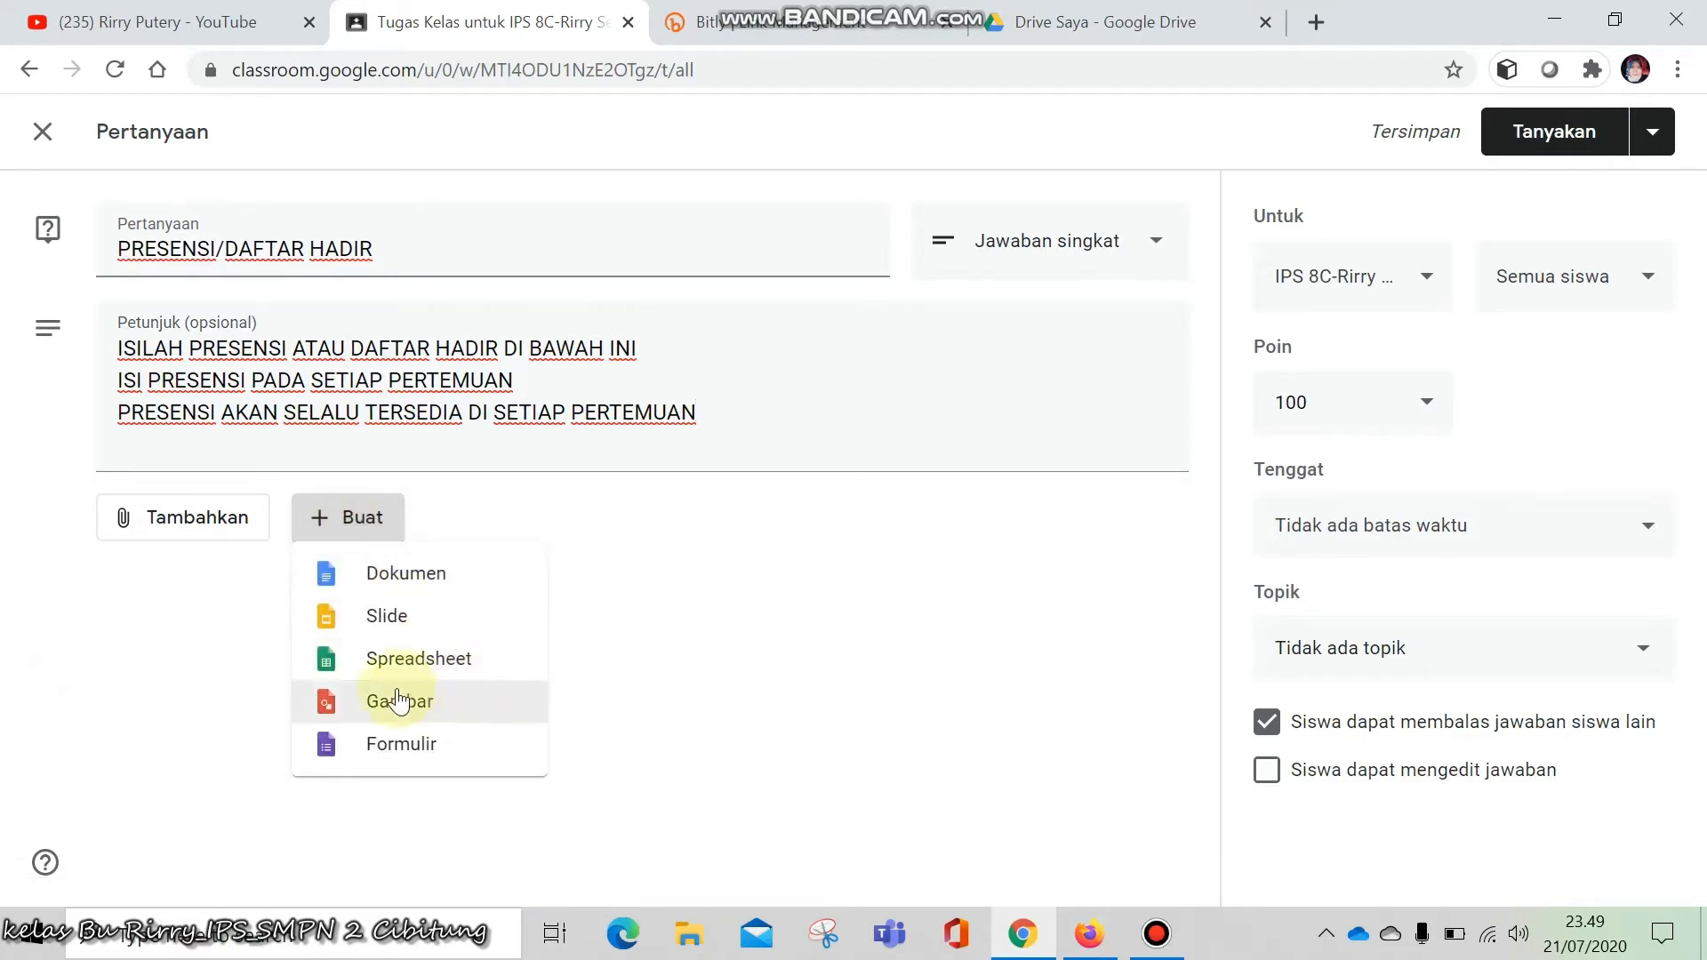
click(385, 756)
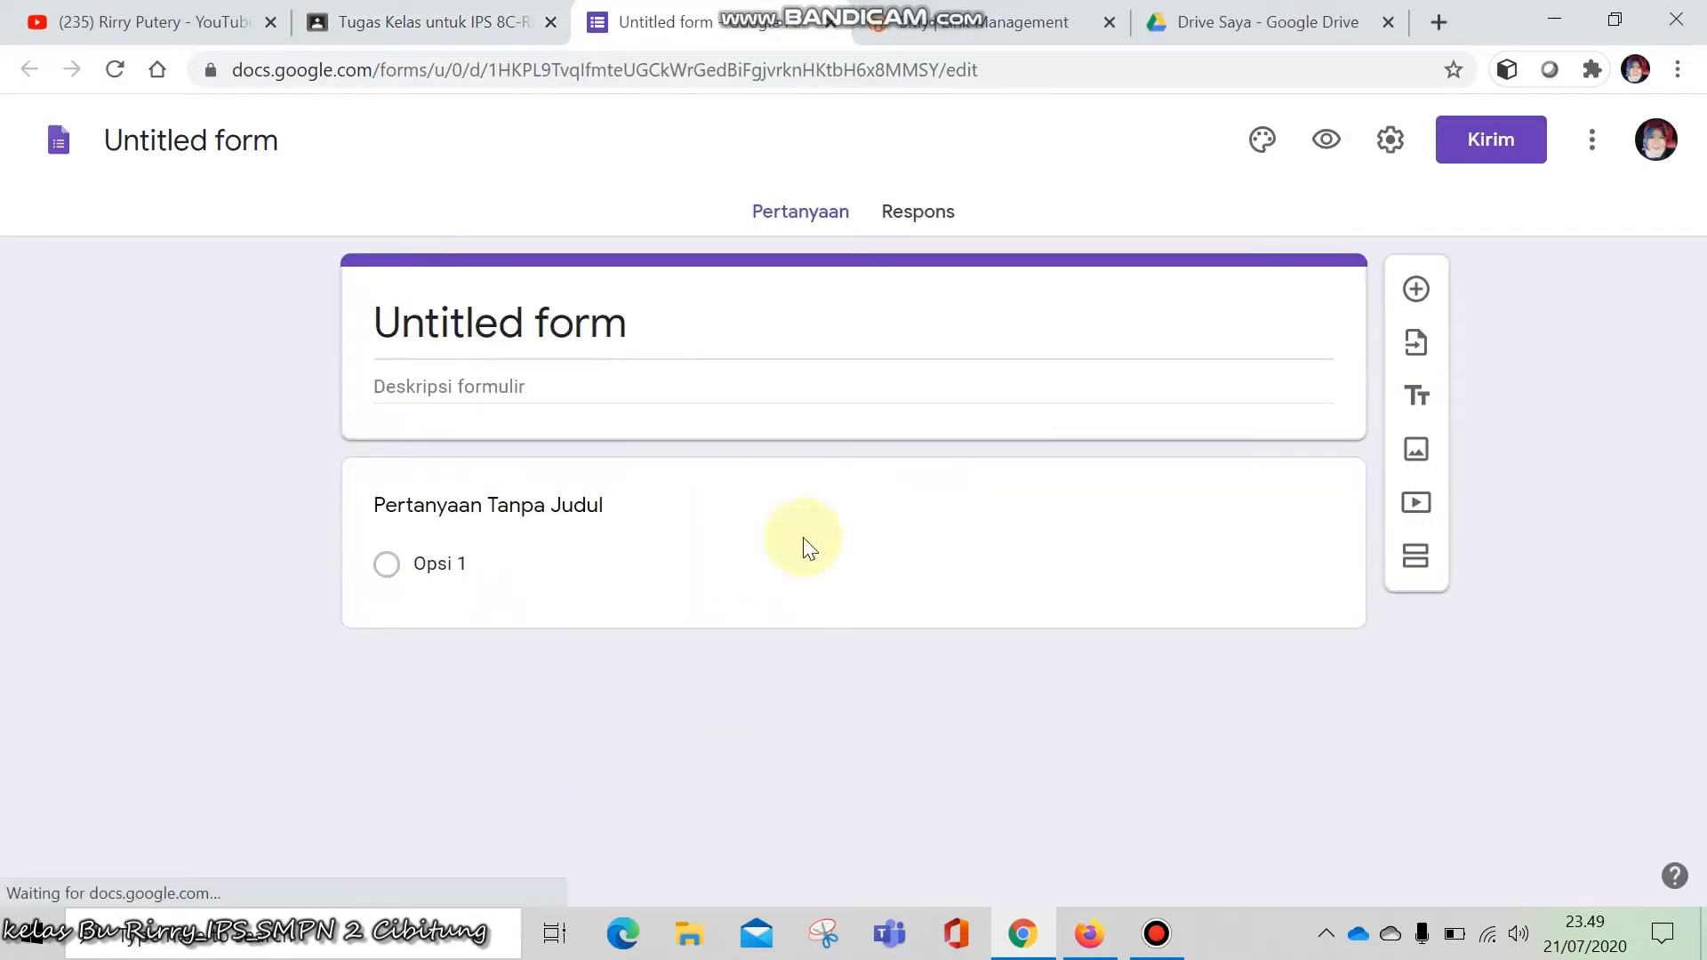
click(631, 325)
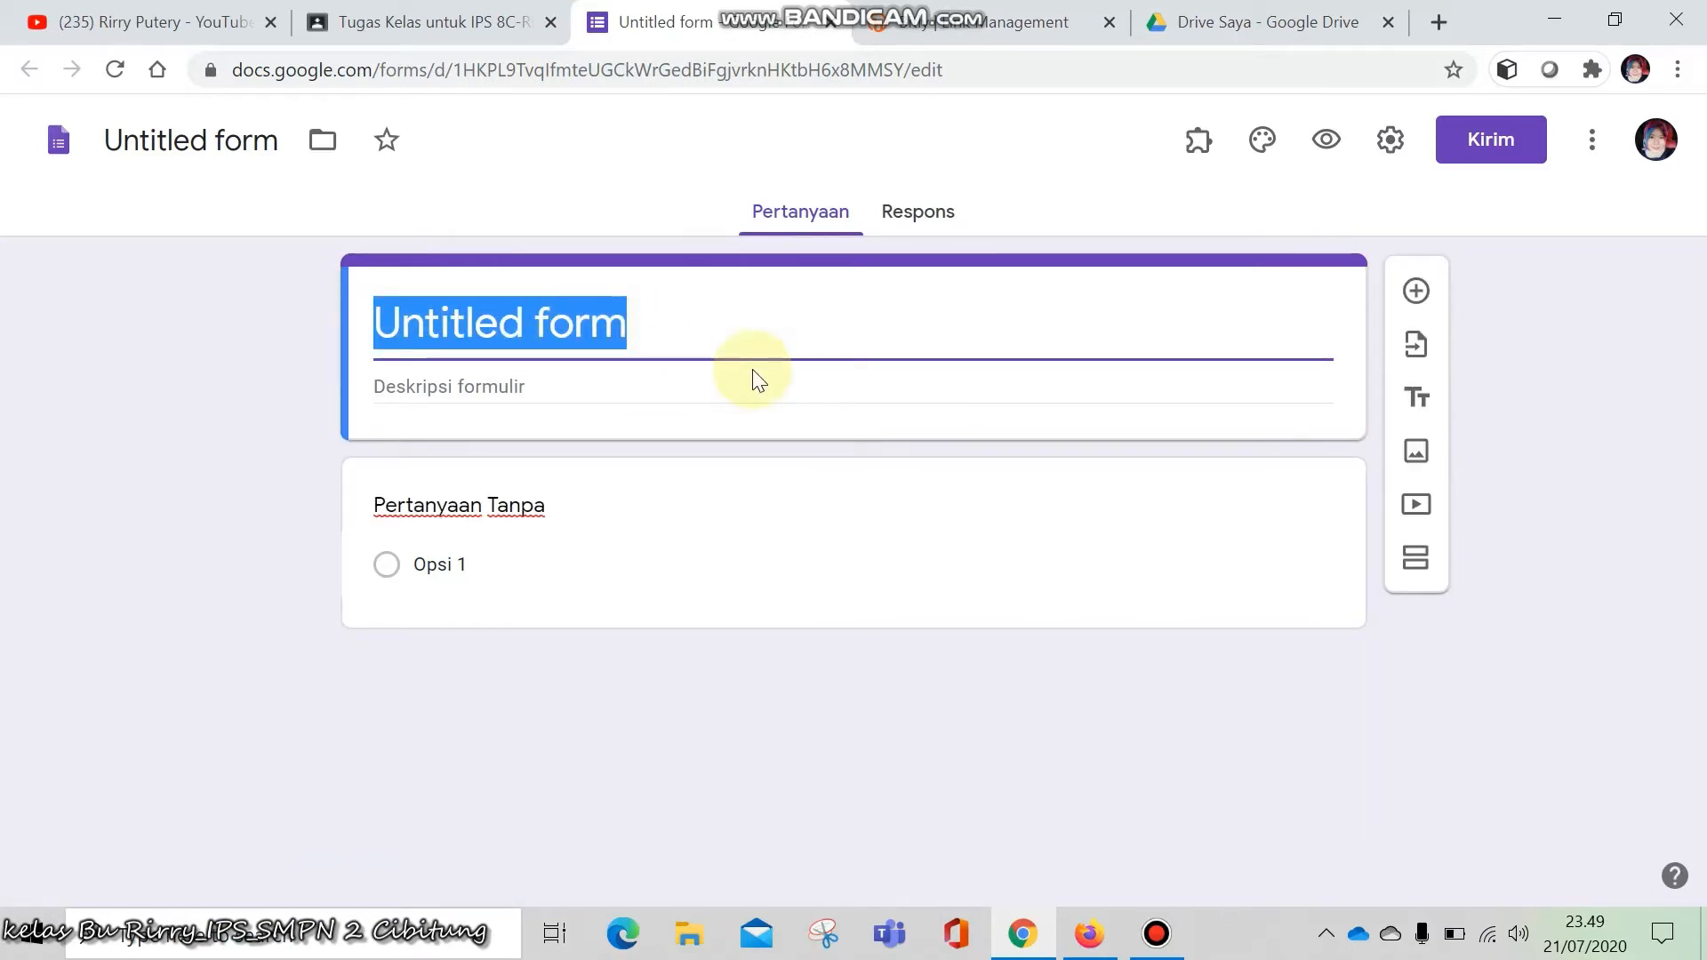
text(PRESEN)
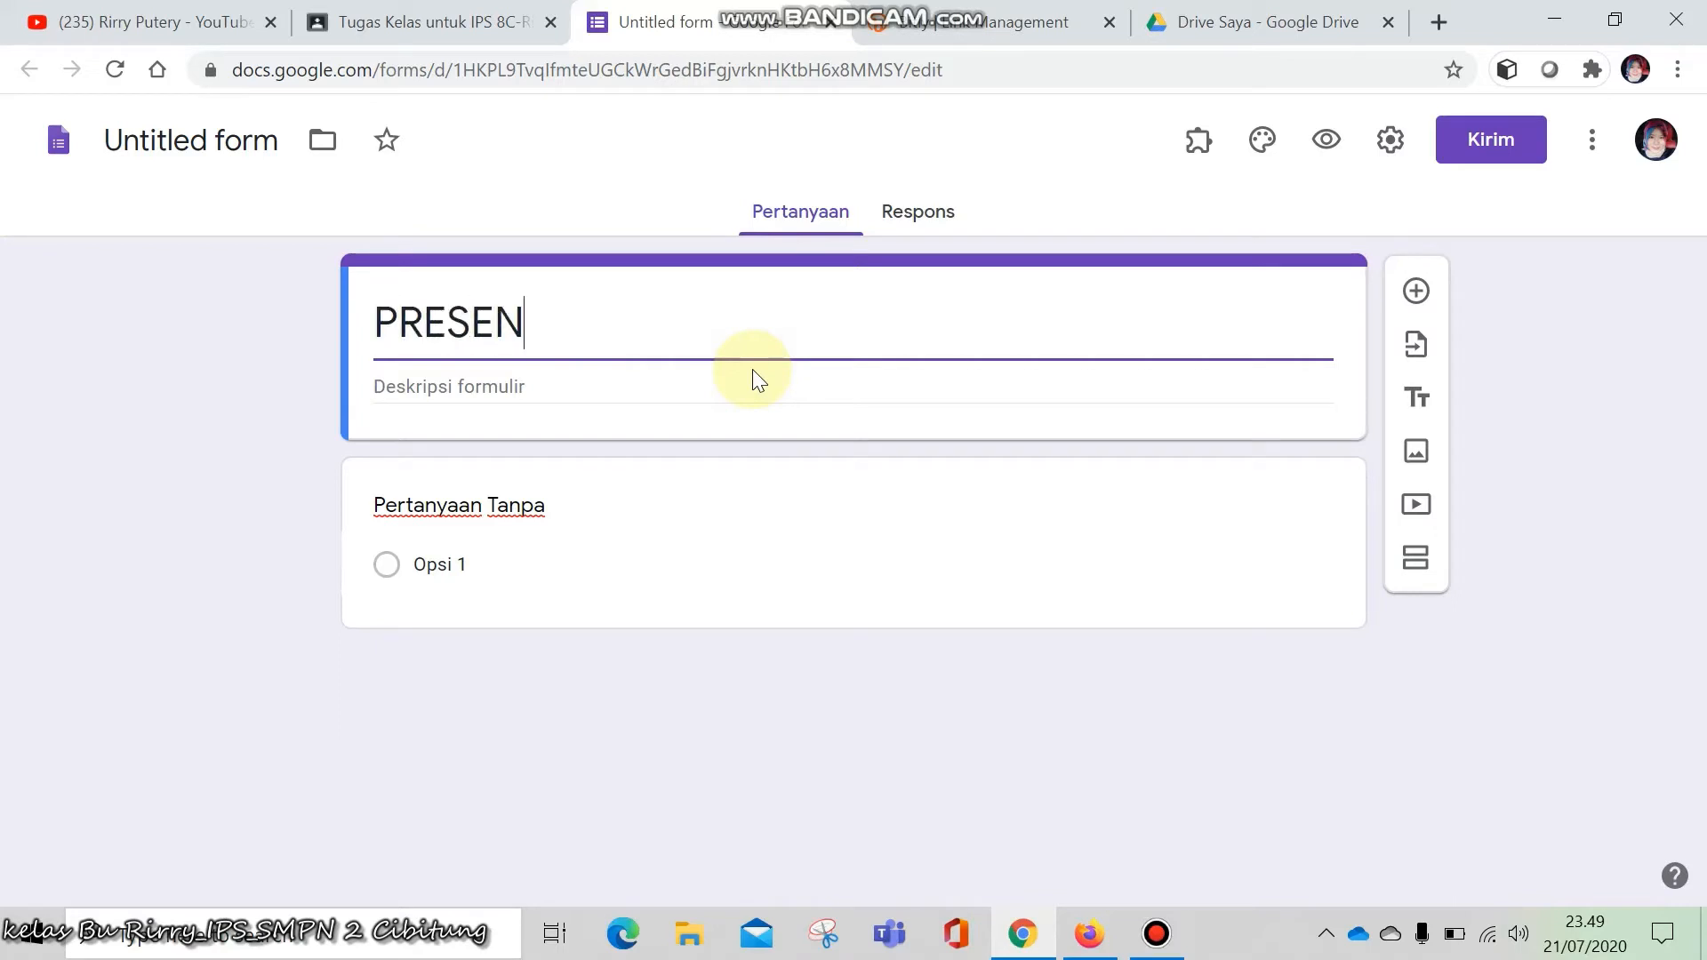
text(SI/DAFT)
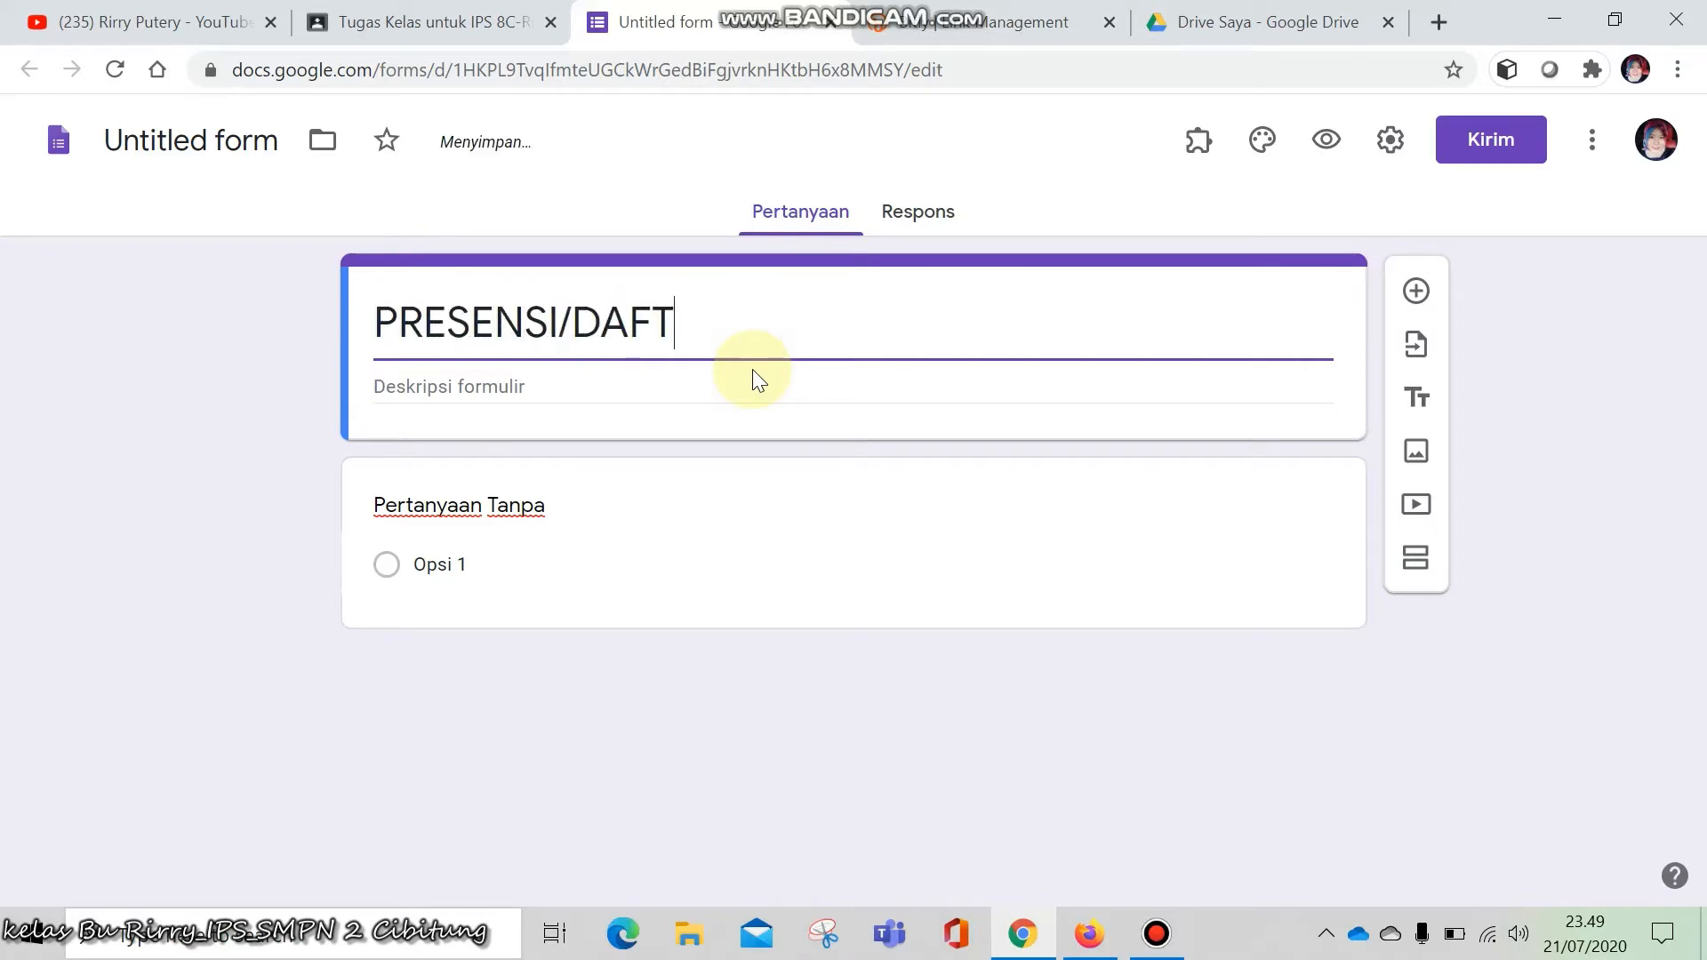
text(AR HADIR)
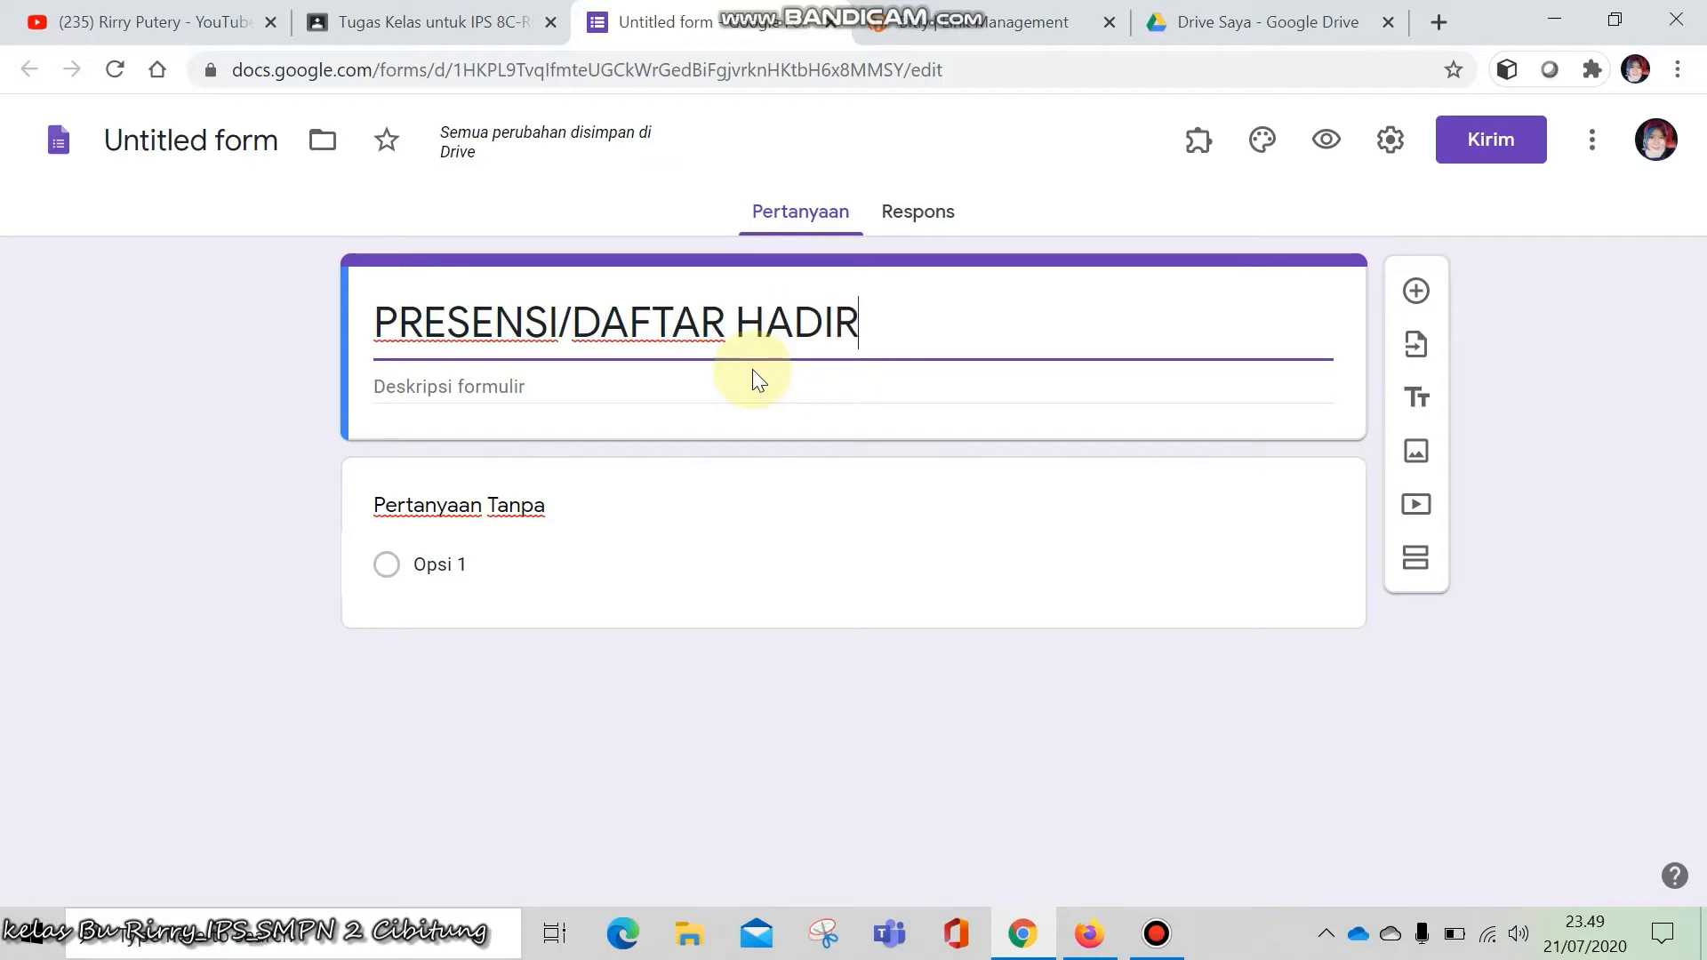
Enter the form description MATA PELAJARAN IPS_KELAS BU followed by the teacher's name
click(608, 381)
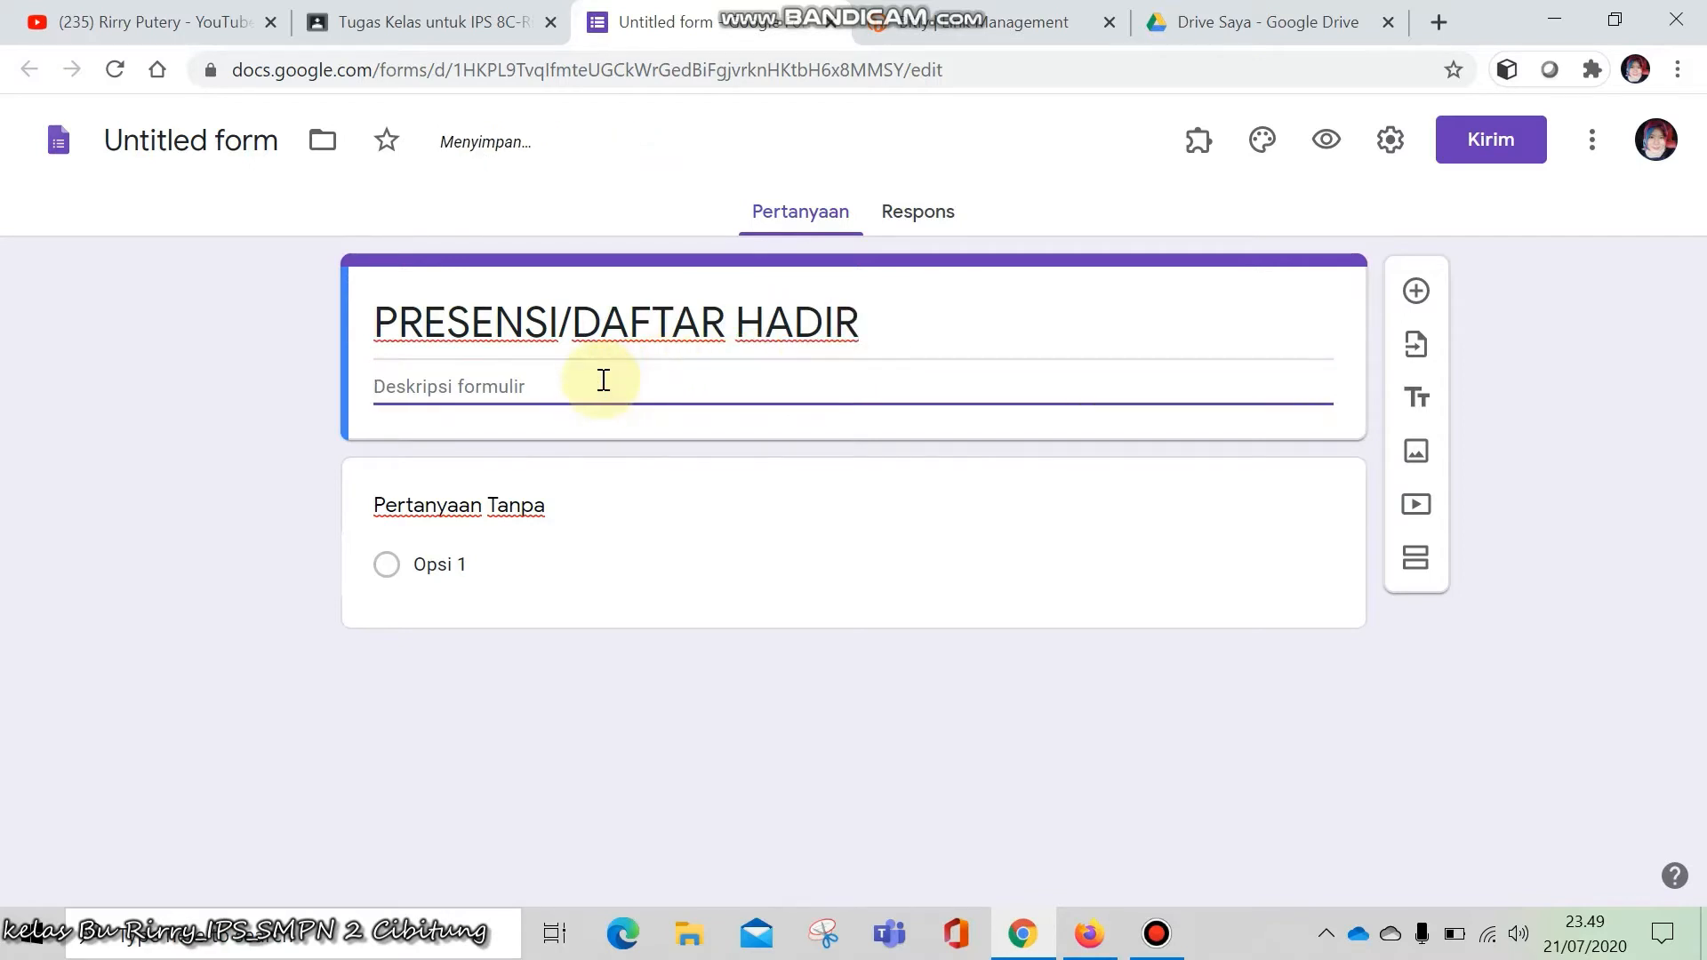
text(MATA PE)
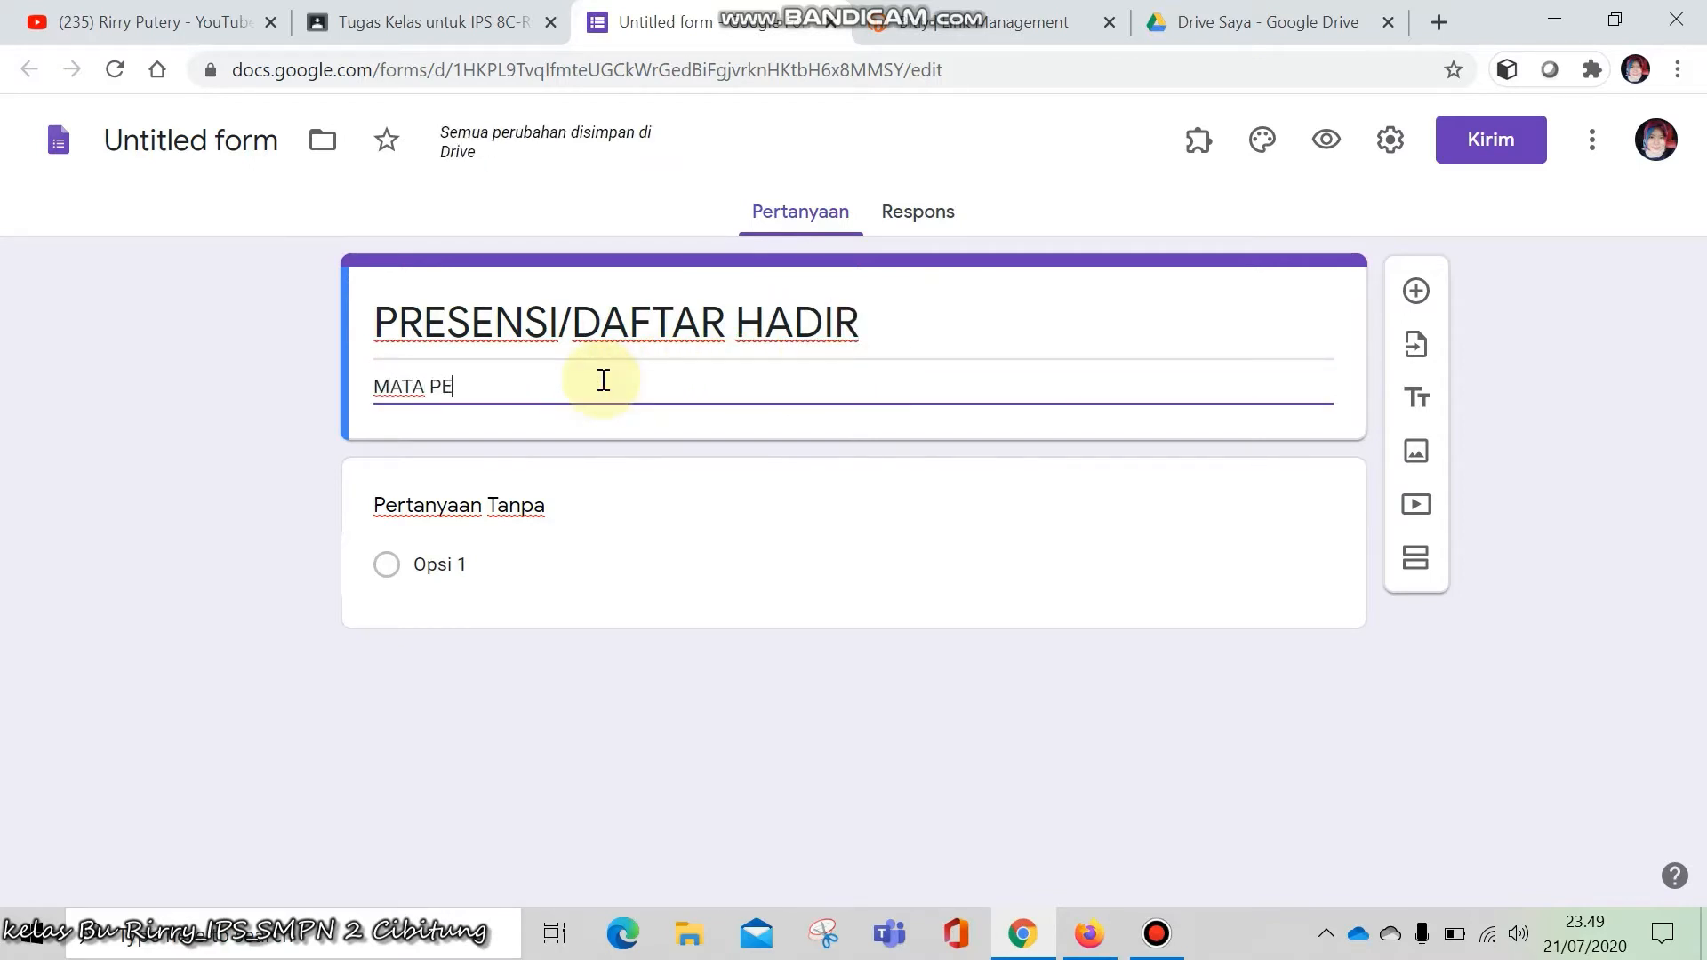
text(LAJARAN IPS_ )
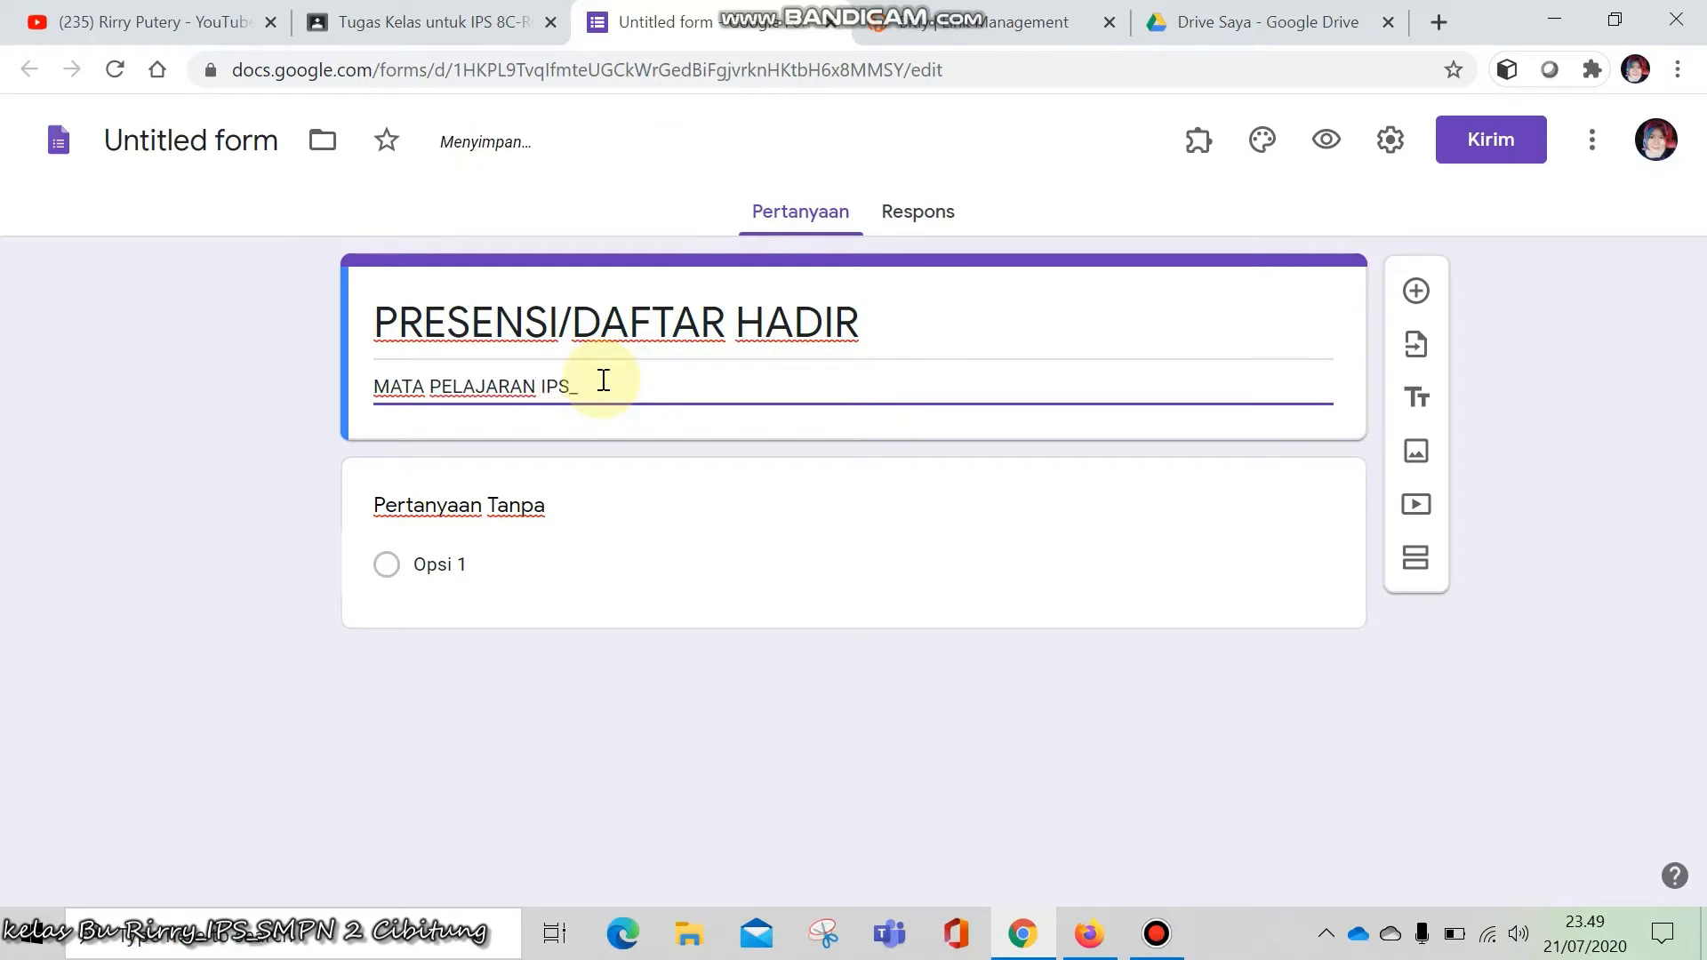
text(KELAS BU RIRRY)
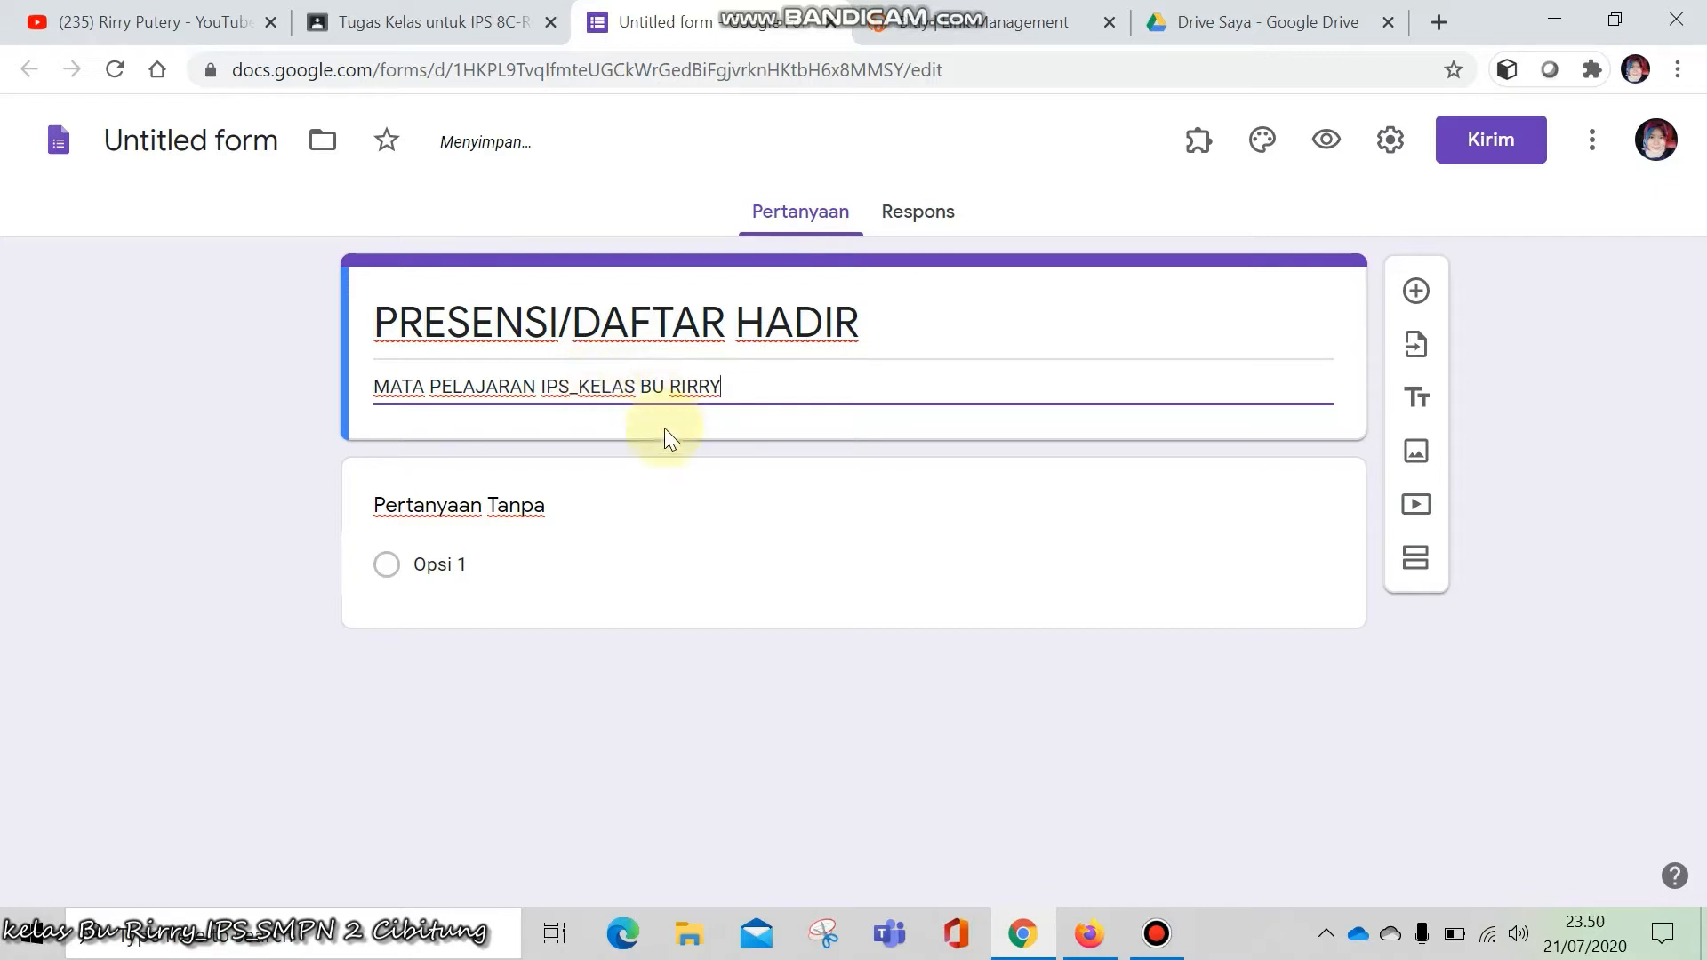
Rename the untitled form file as PRESENSI/DAFTAR HADIR IPS8
triple_click(435, 317)
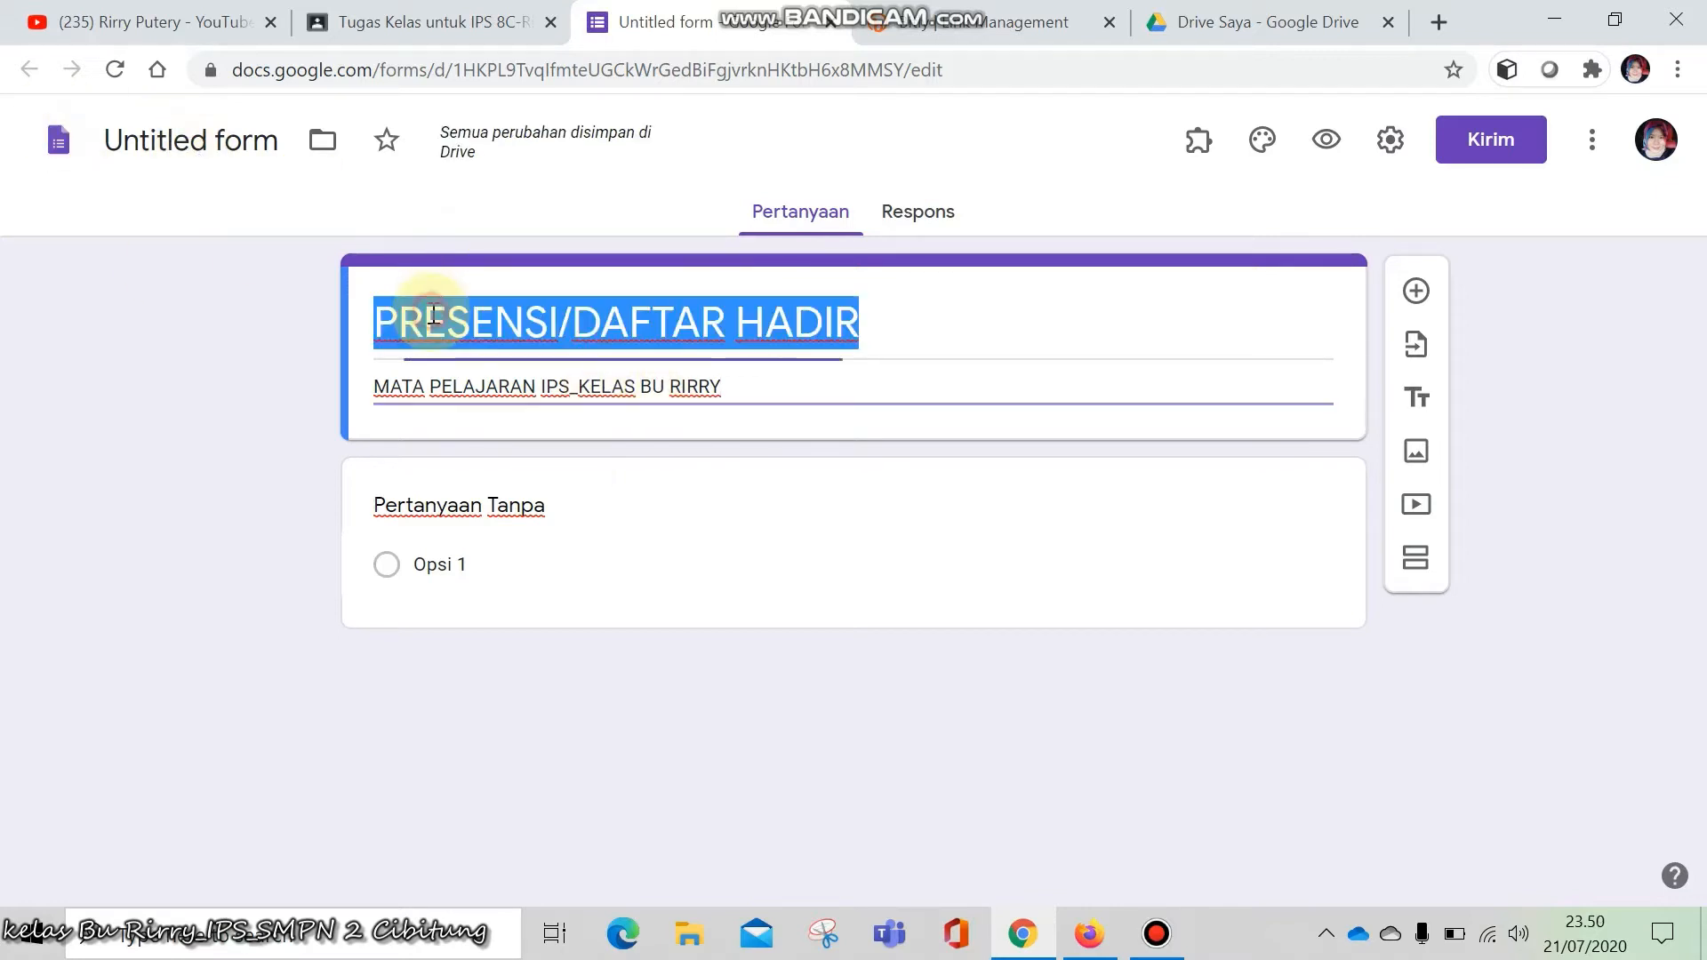
drag(278, 140, 100, 135)
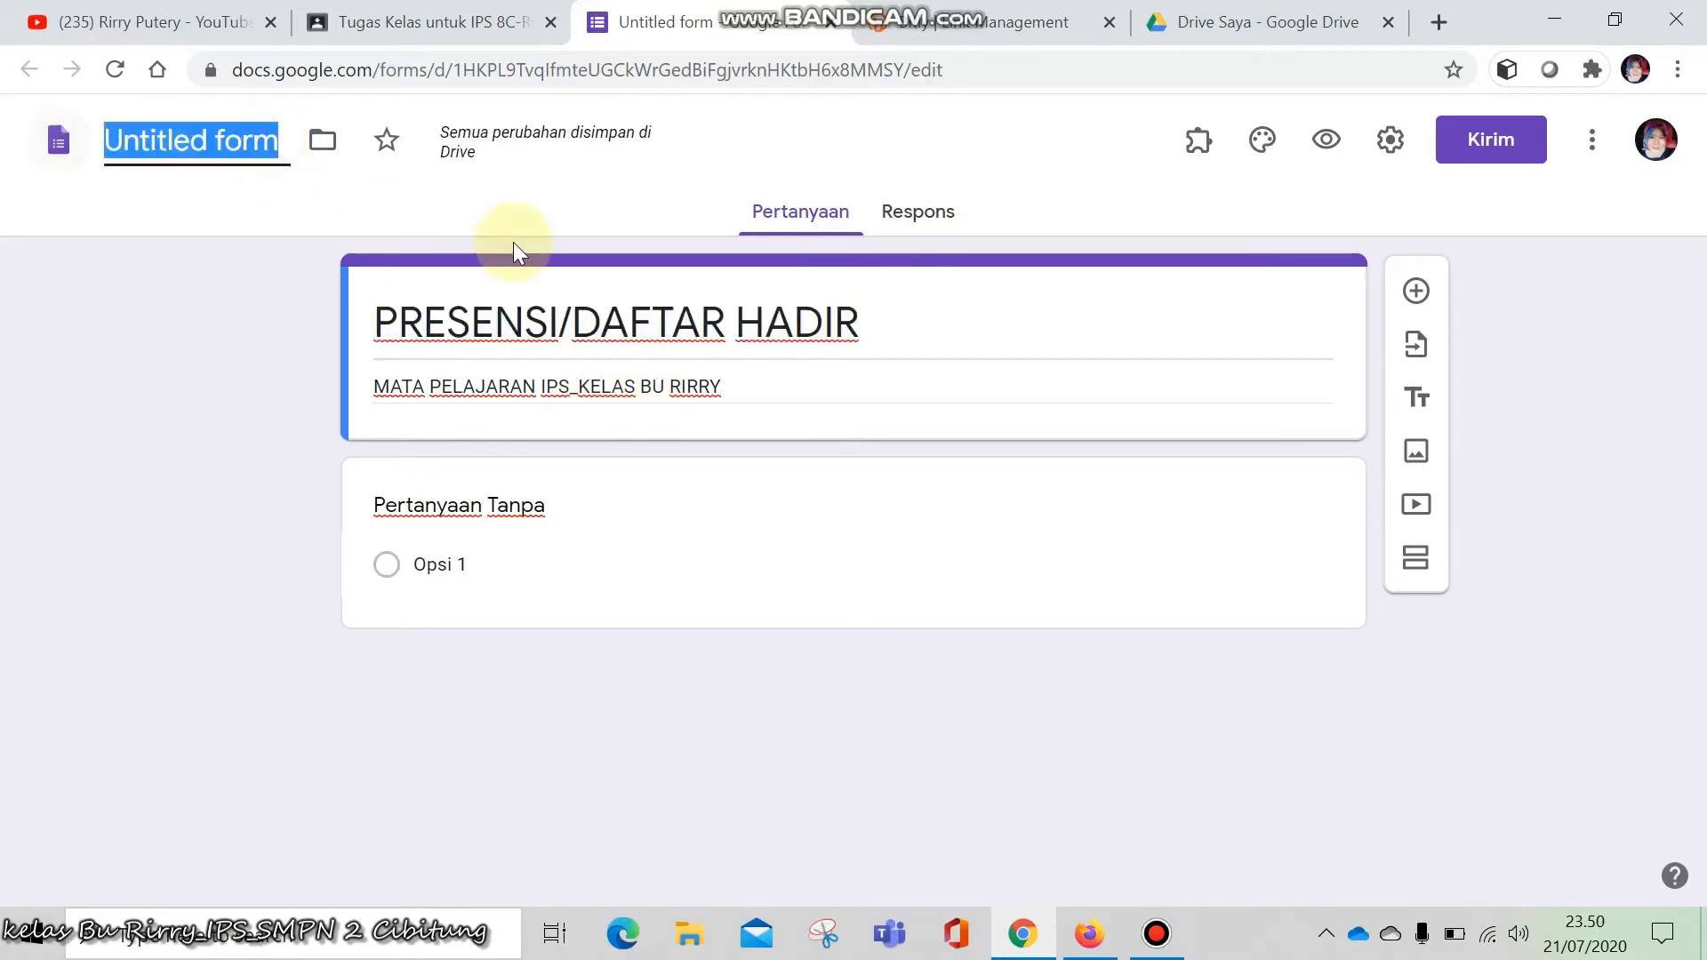
triple_click(448, 317)
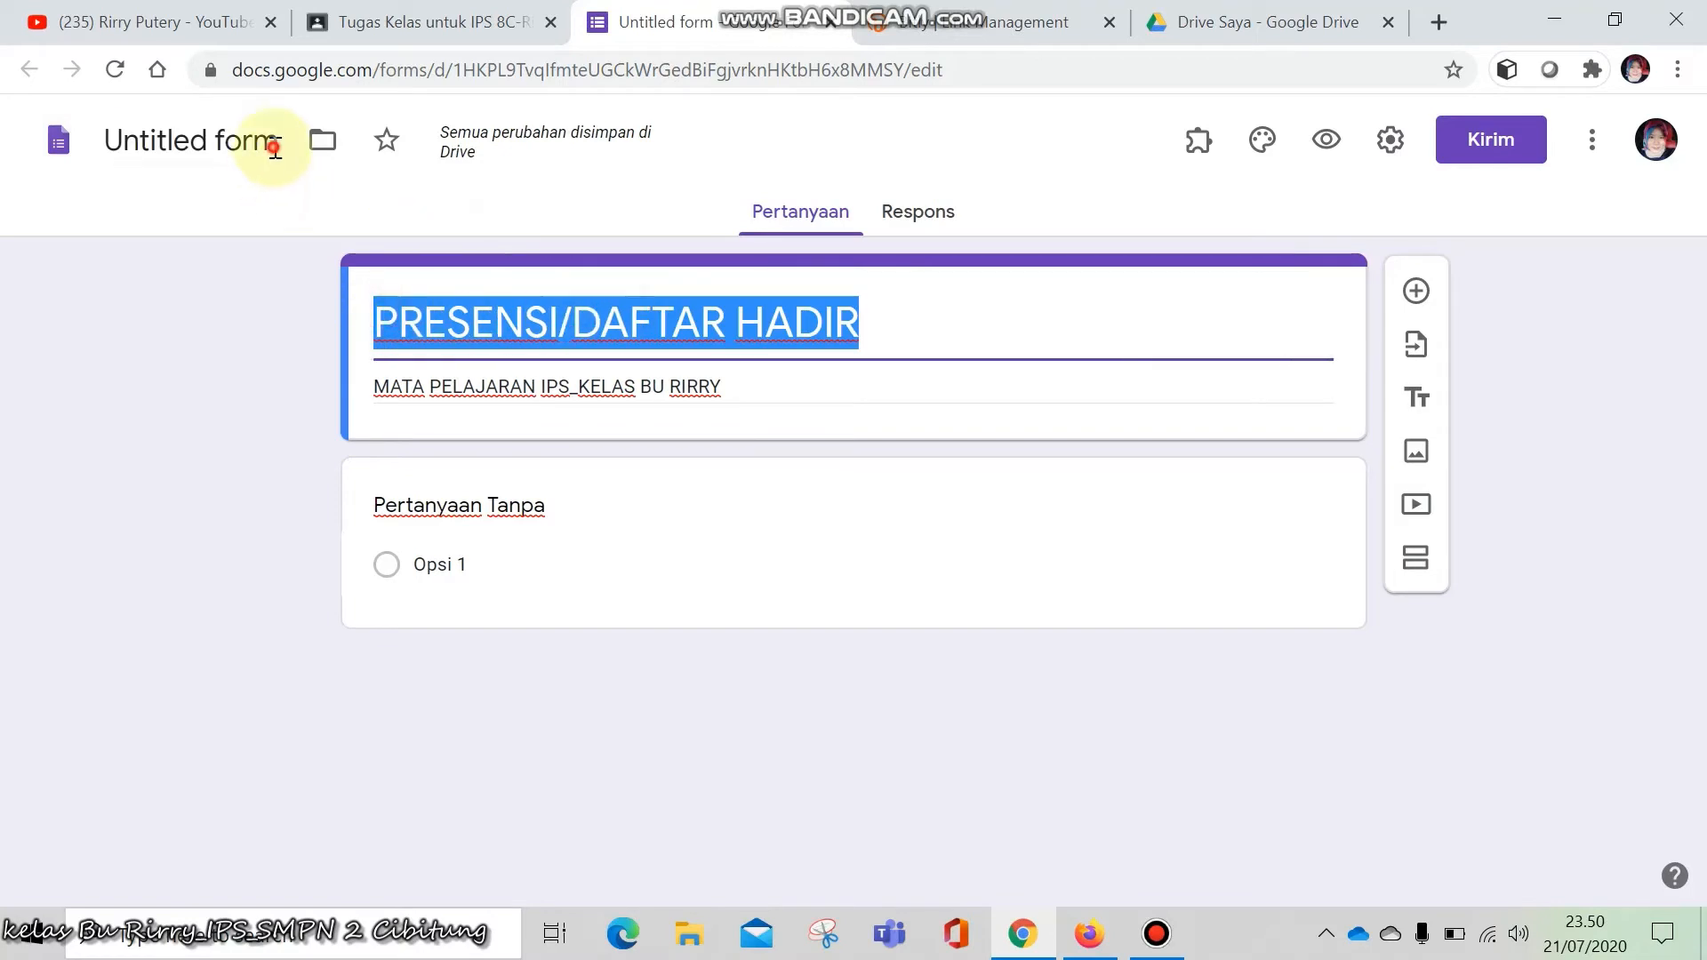
drag(275, 142, 96, 144)
text(PR)
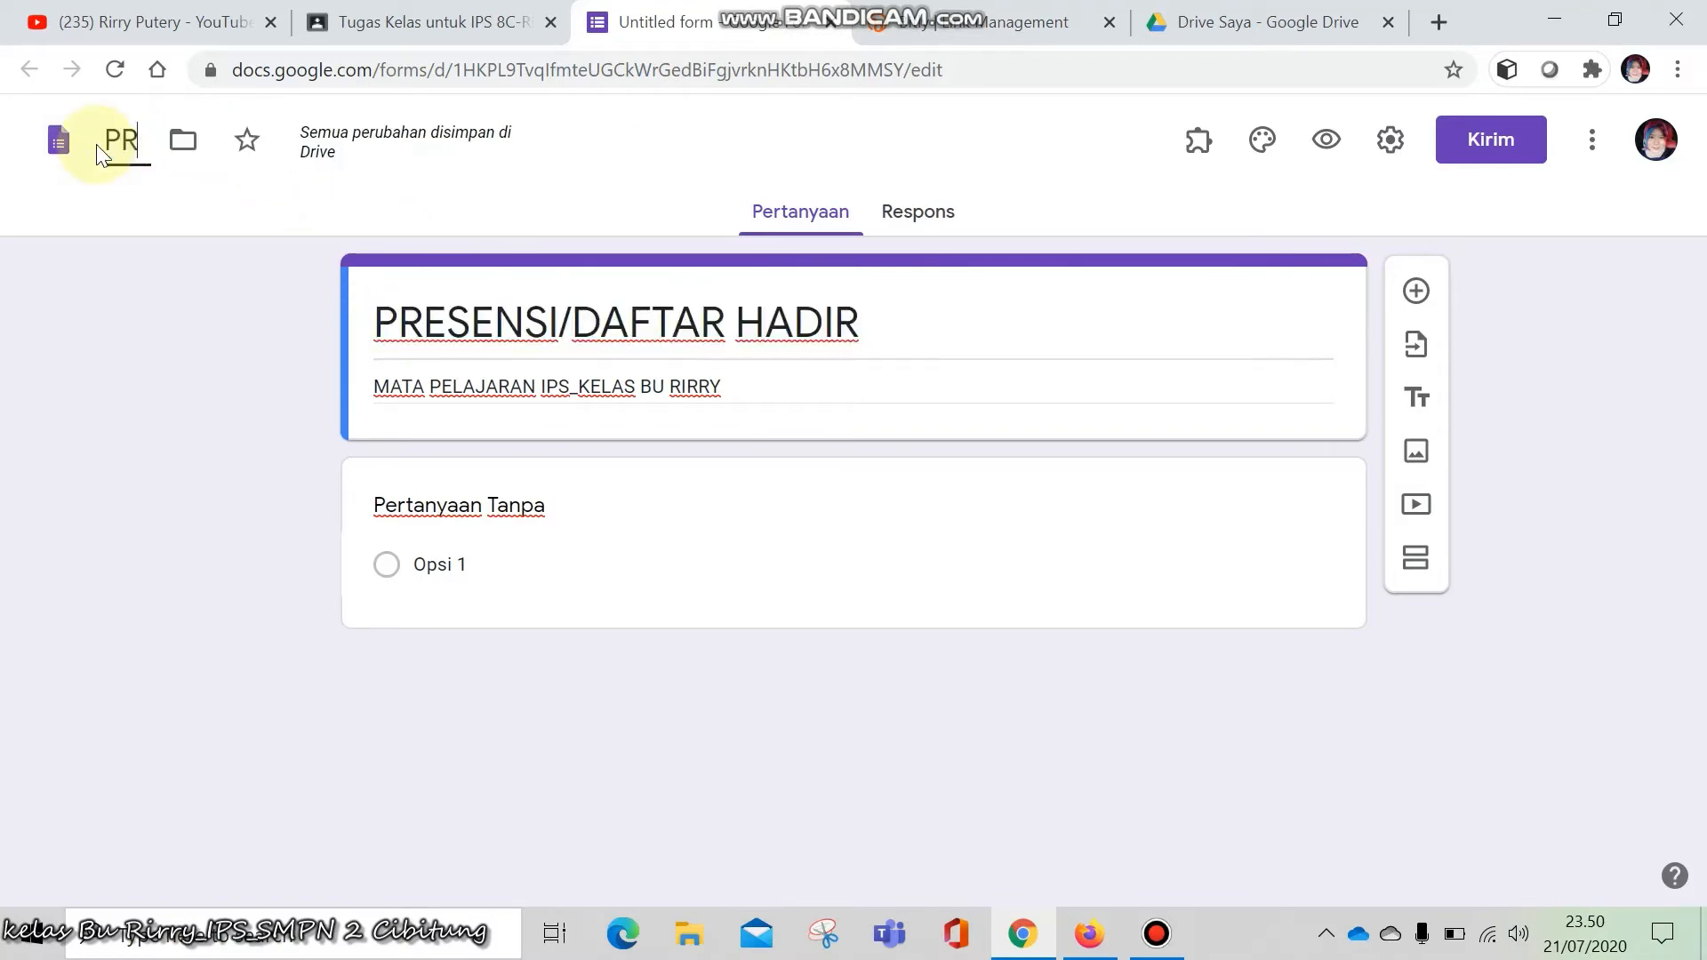
text(ESENSI)
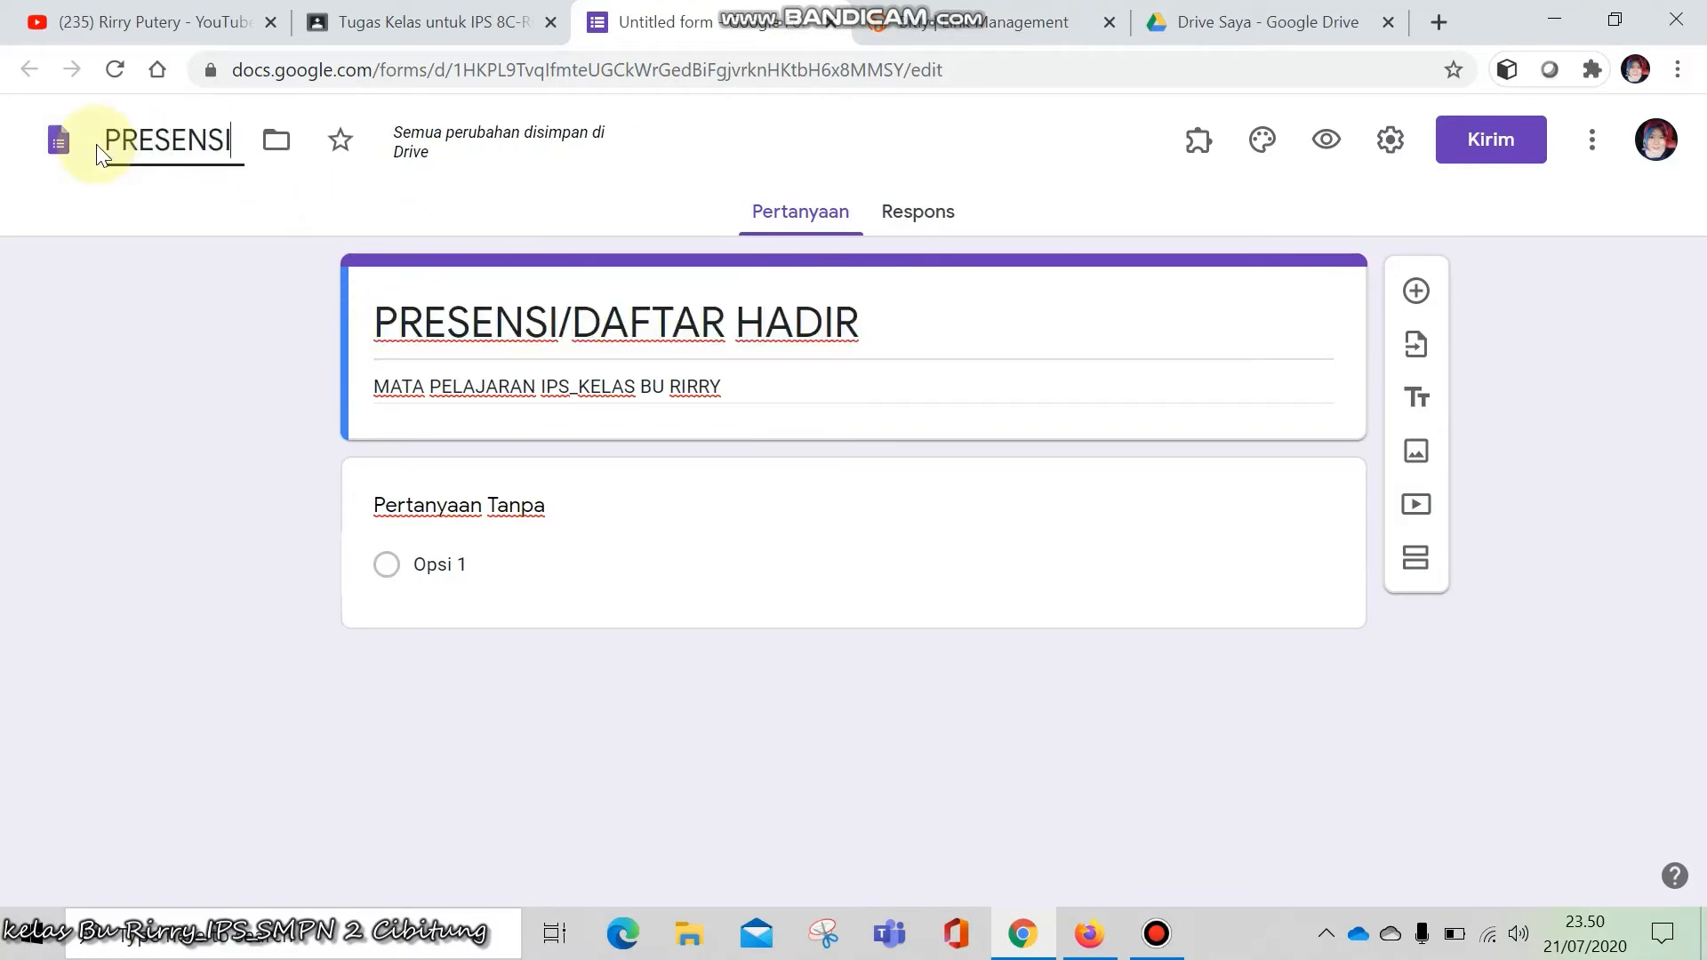
text(/DAFTAR)
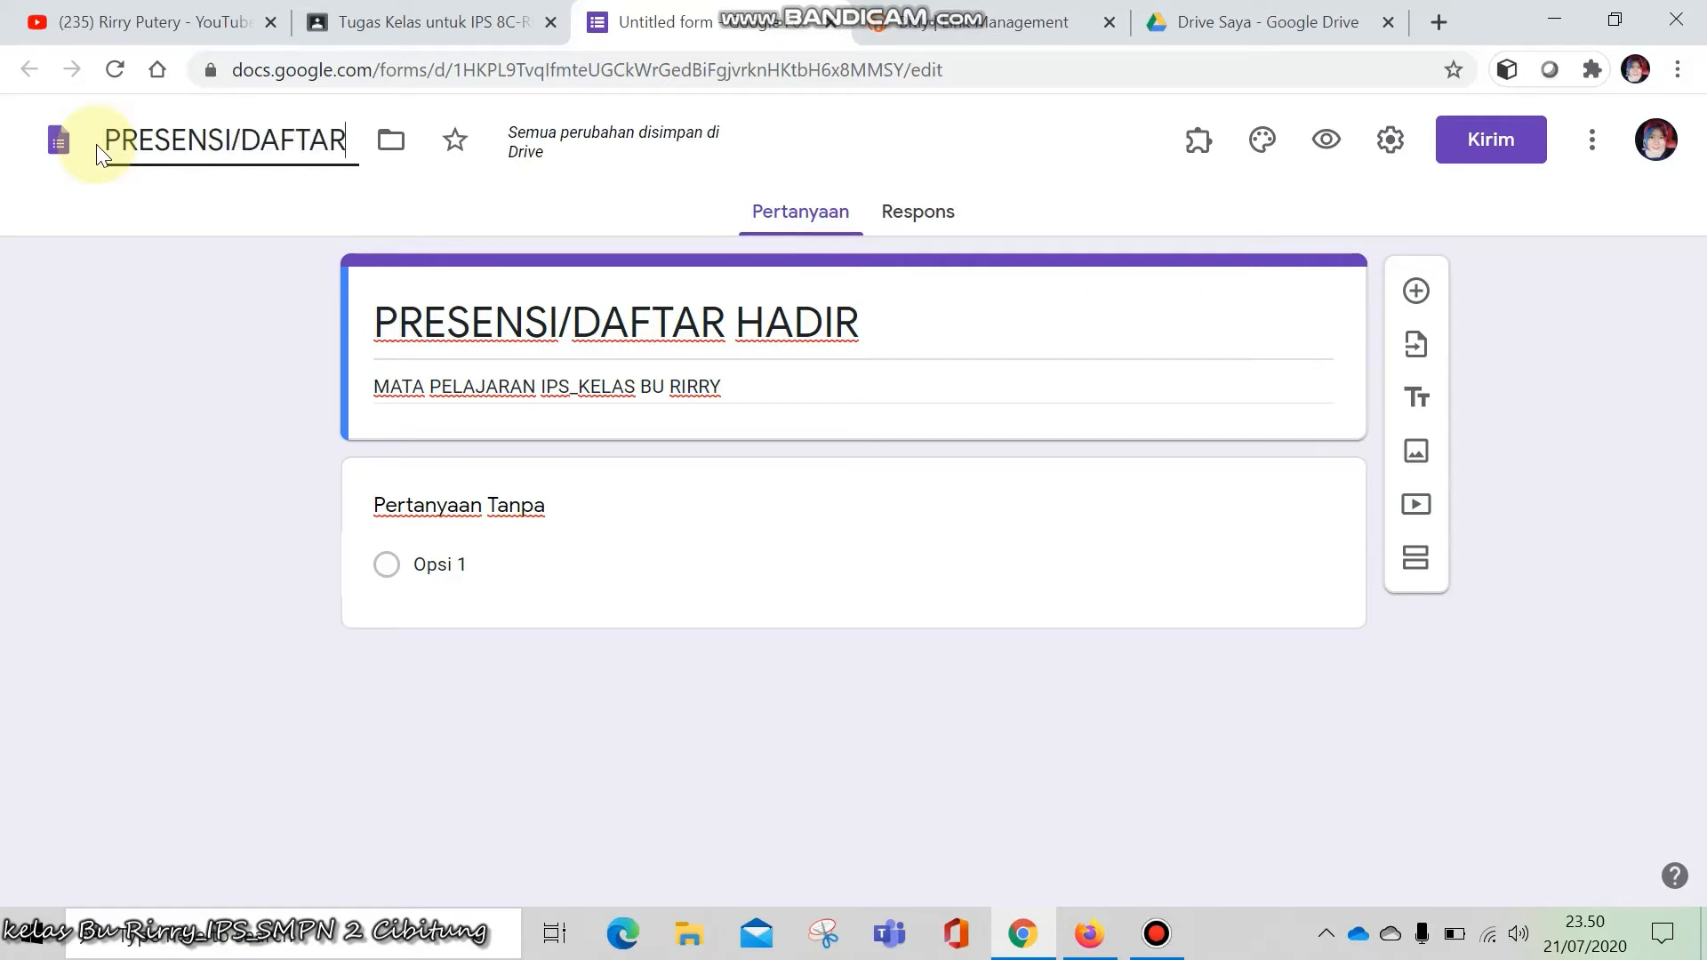
text( HADIR)
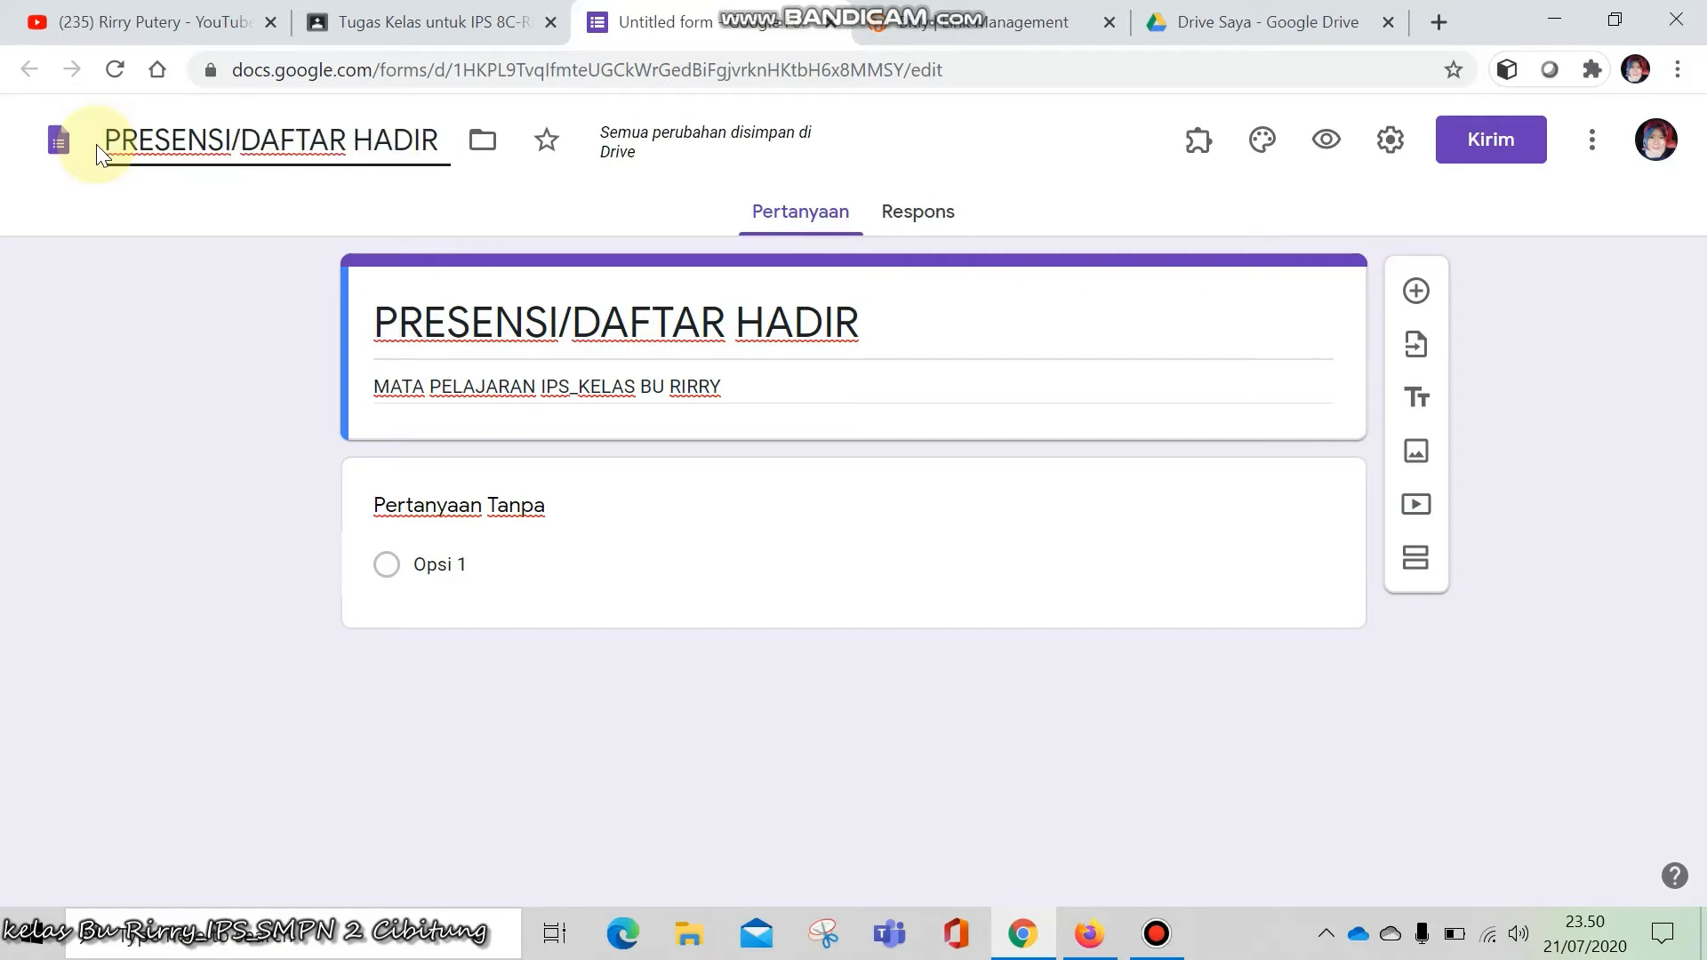
text( IPS8)
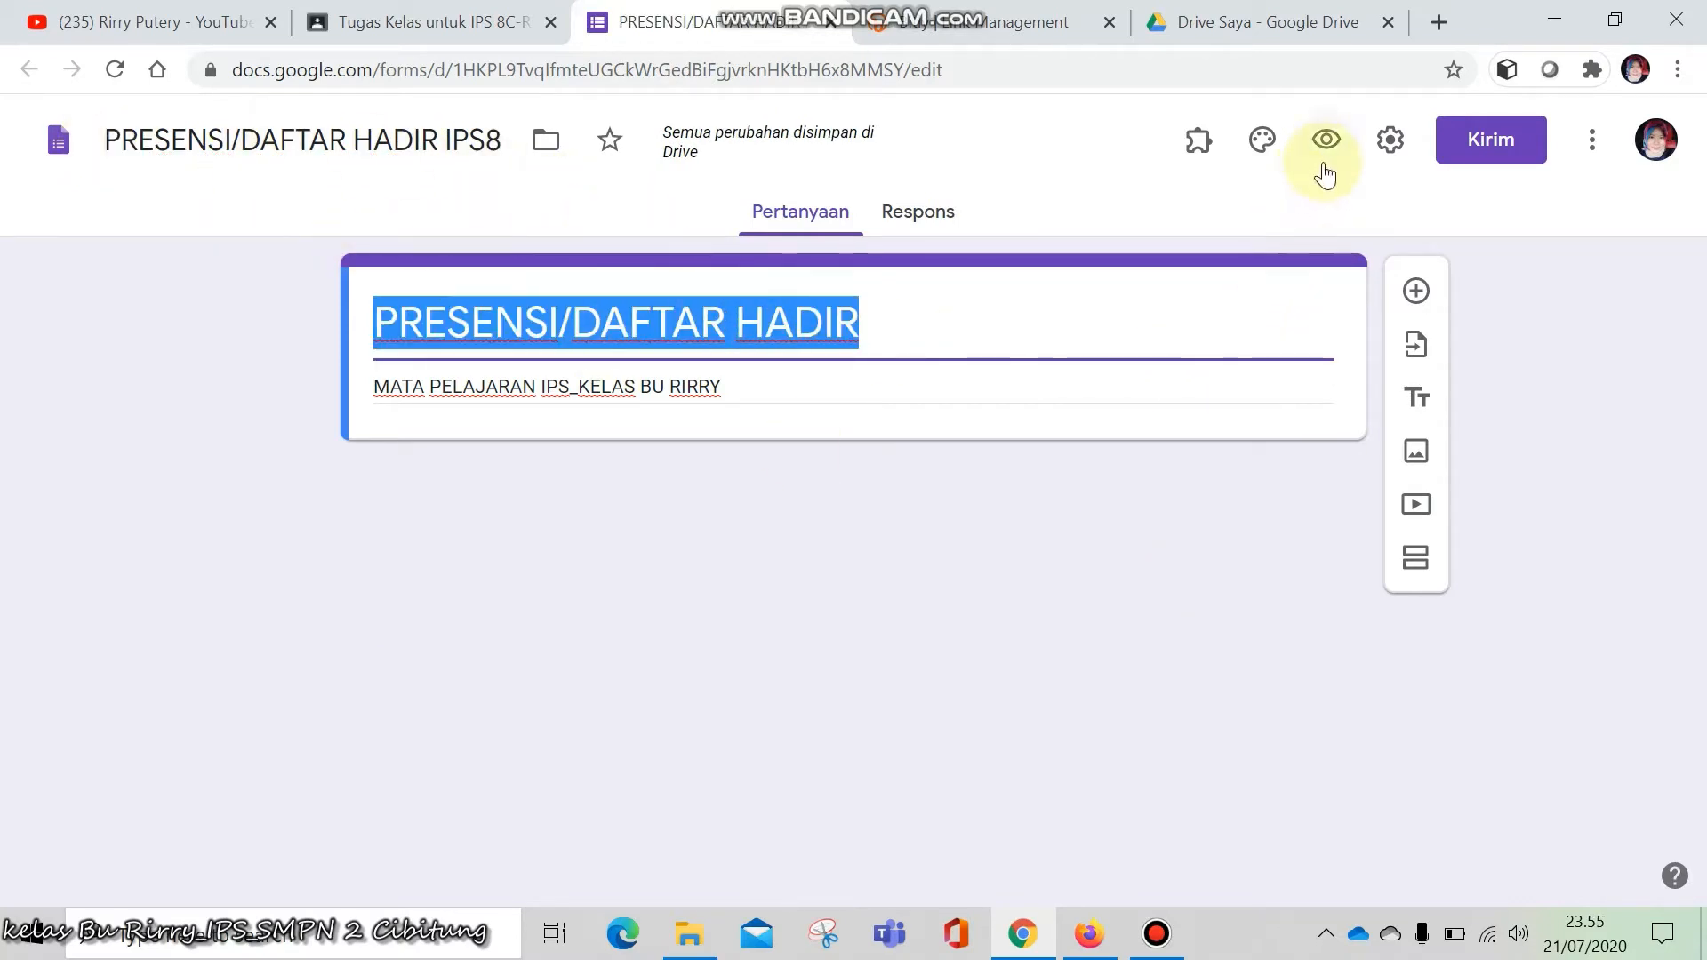
Upload the image KOPS DUBIT 2 from USB Drive (D:) as the form's header
click(1262, 153)
click(1489, 418)
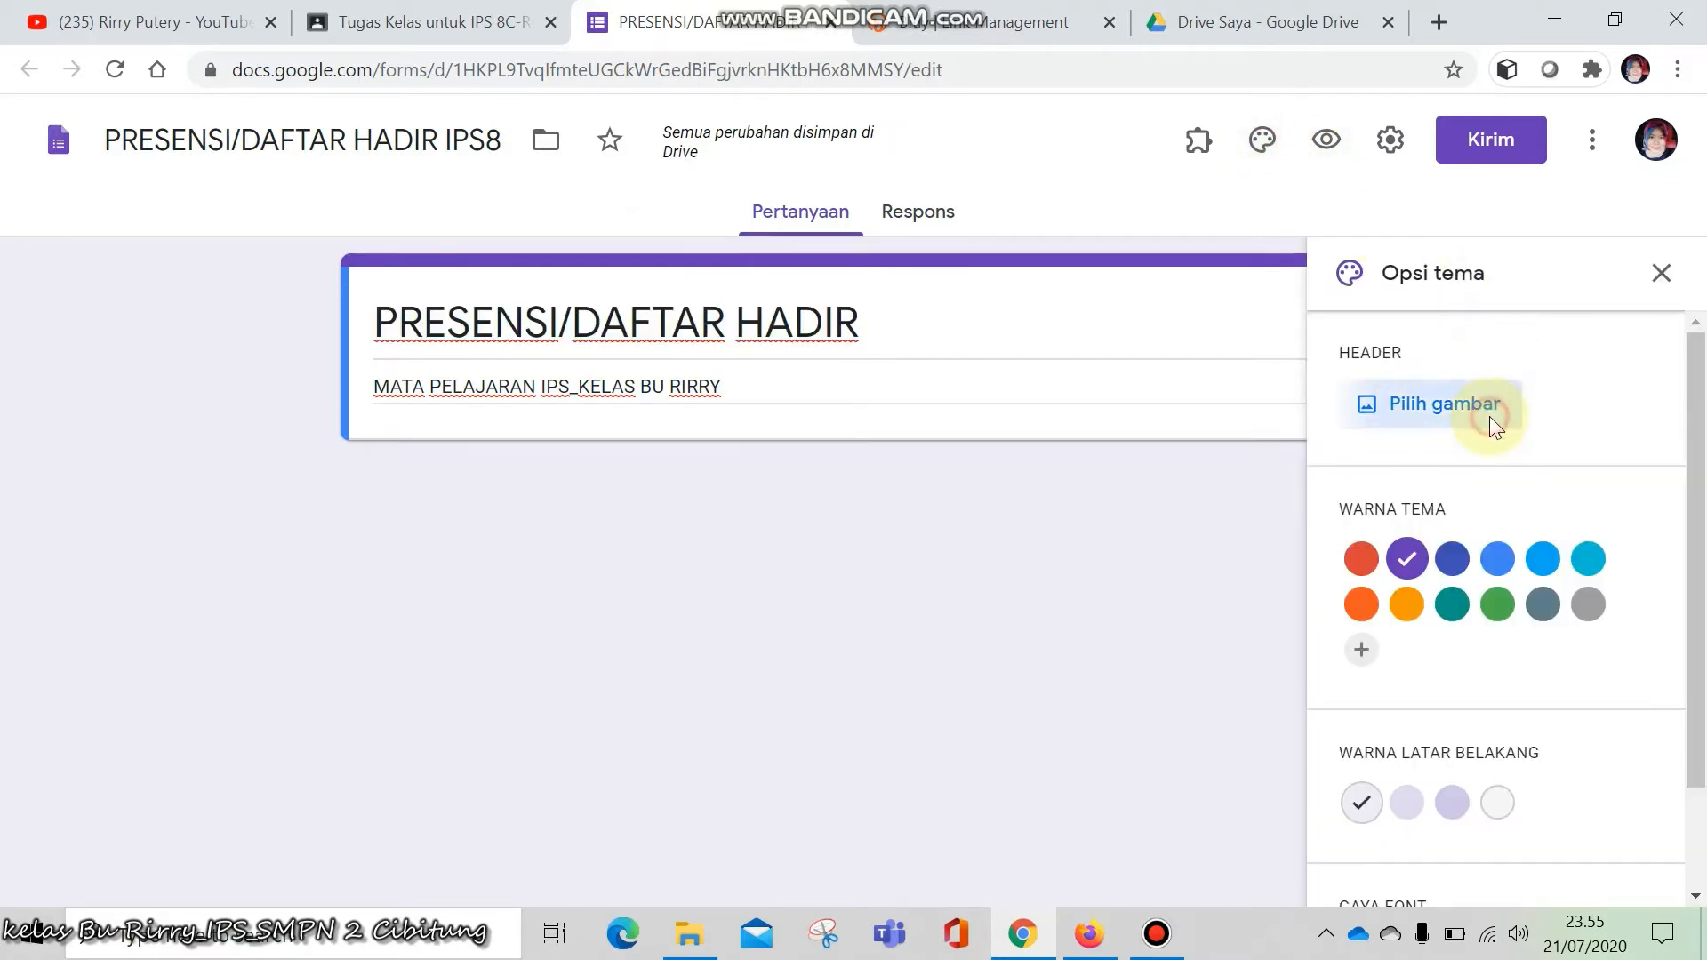
click(573, 293)
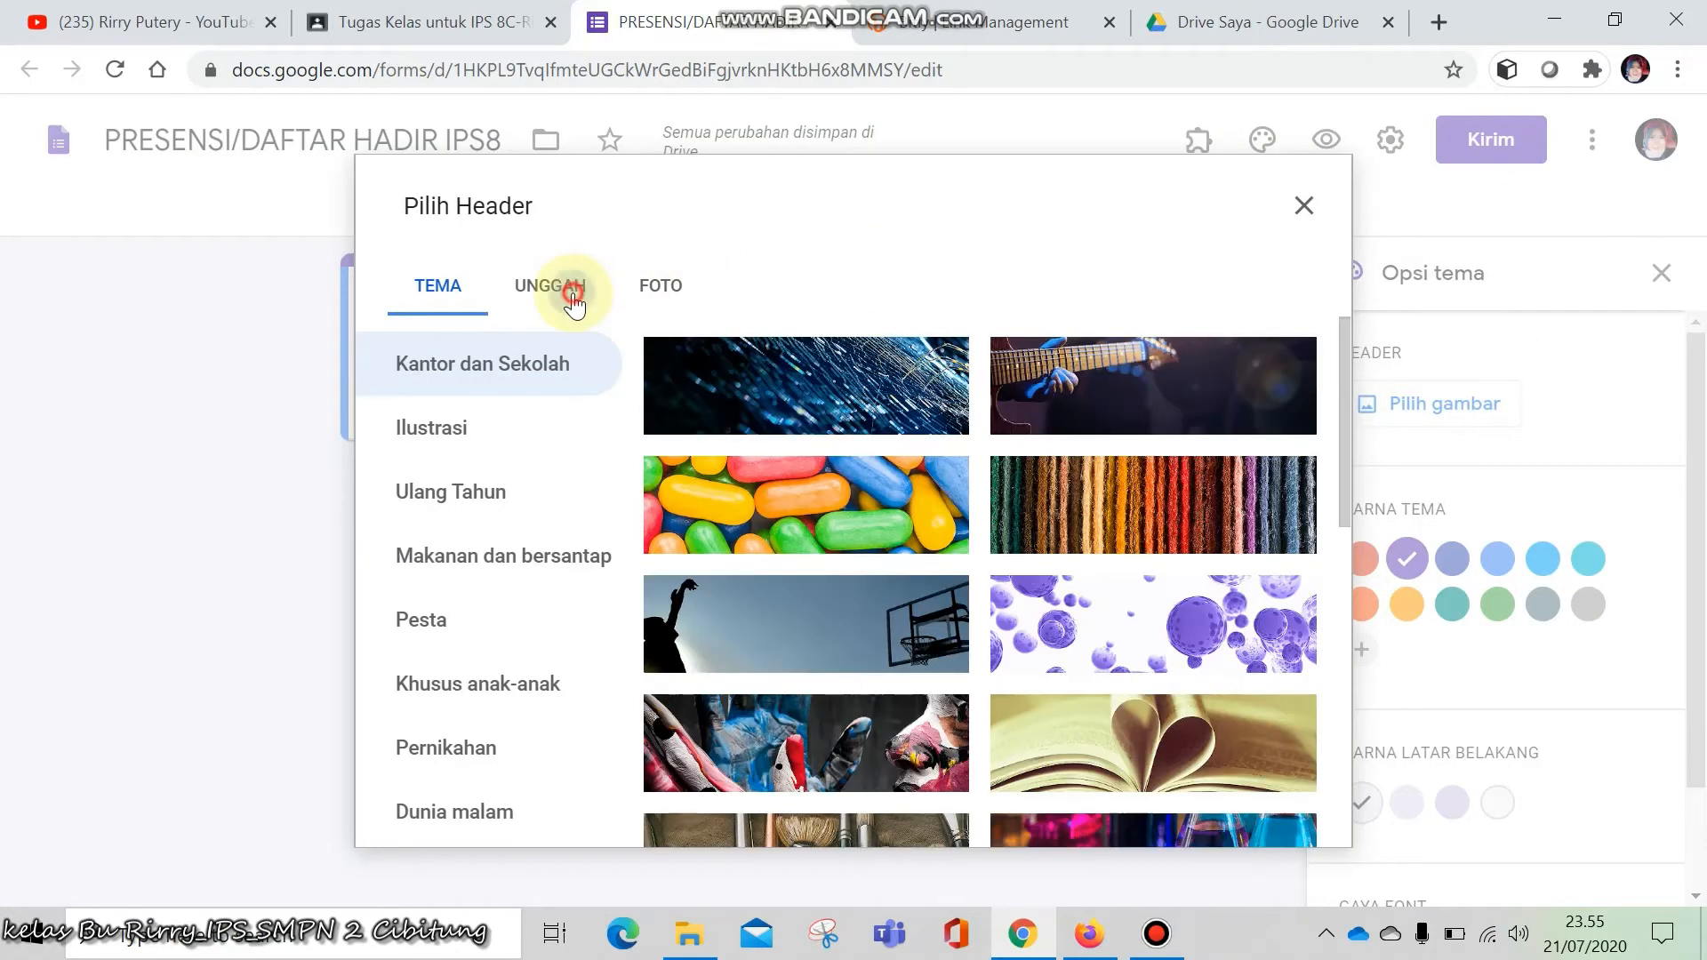
click(862, 665)
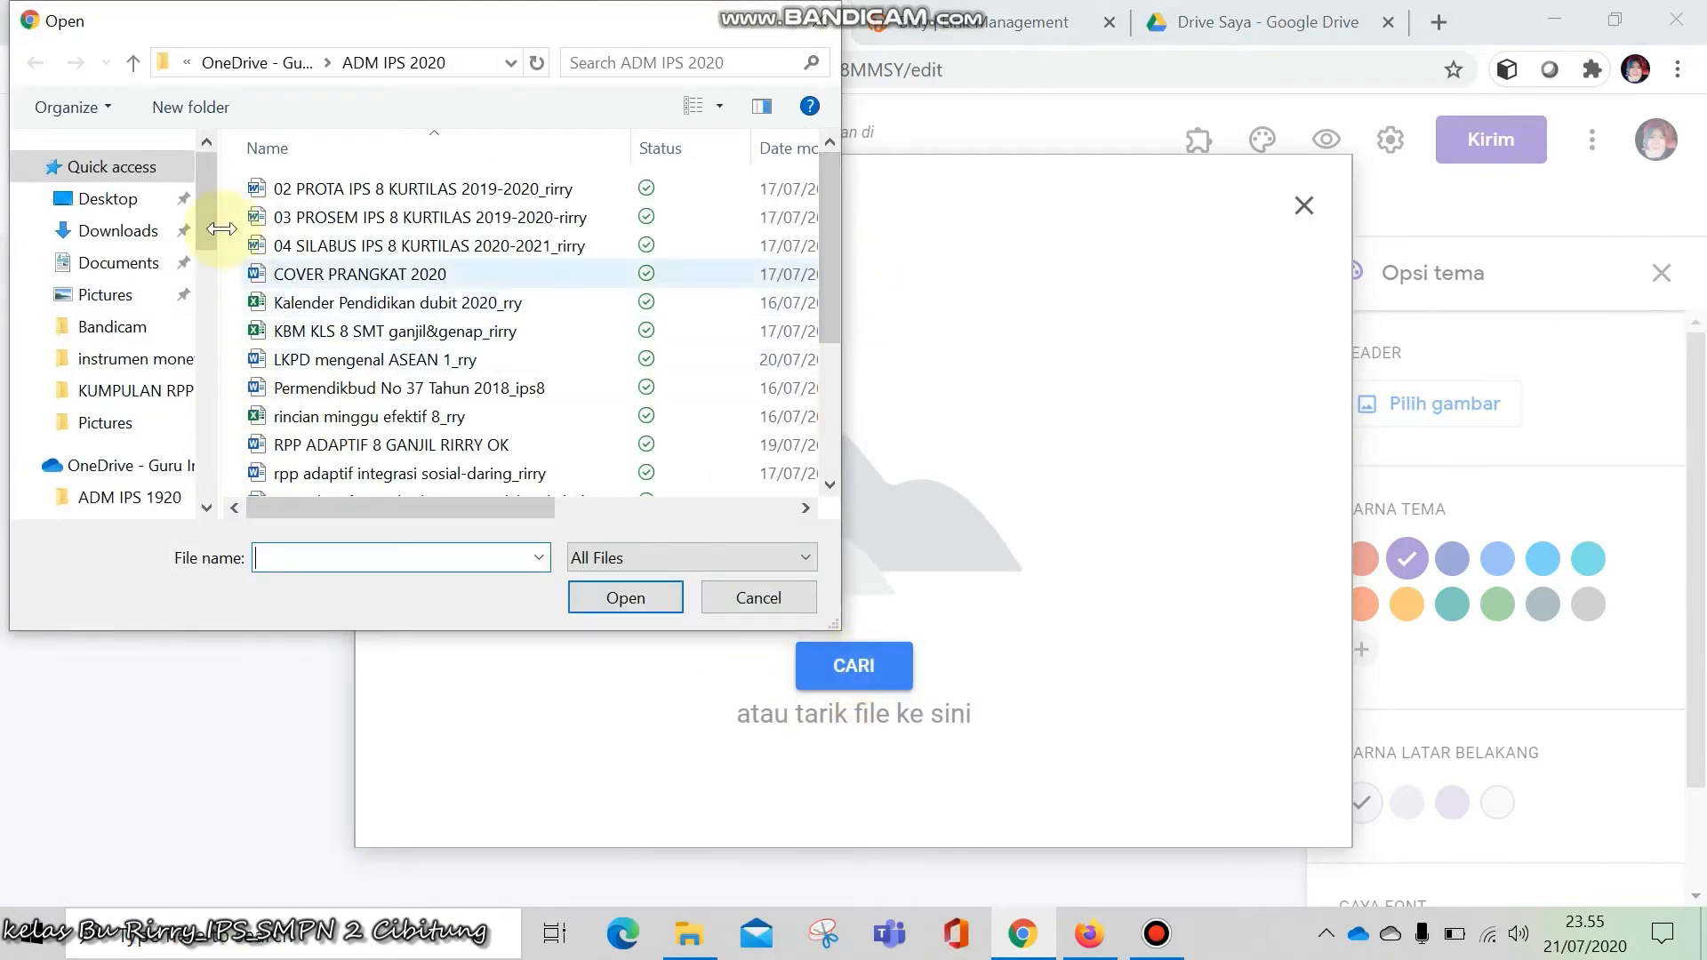
drag(205, 204, 184, 464)
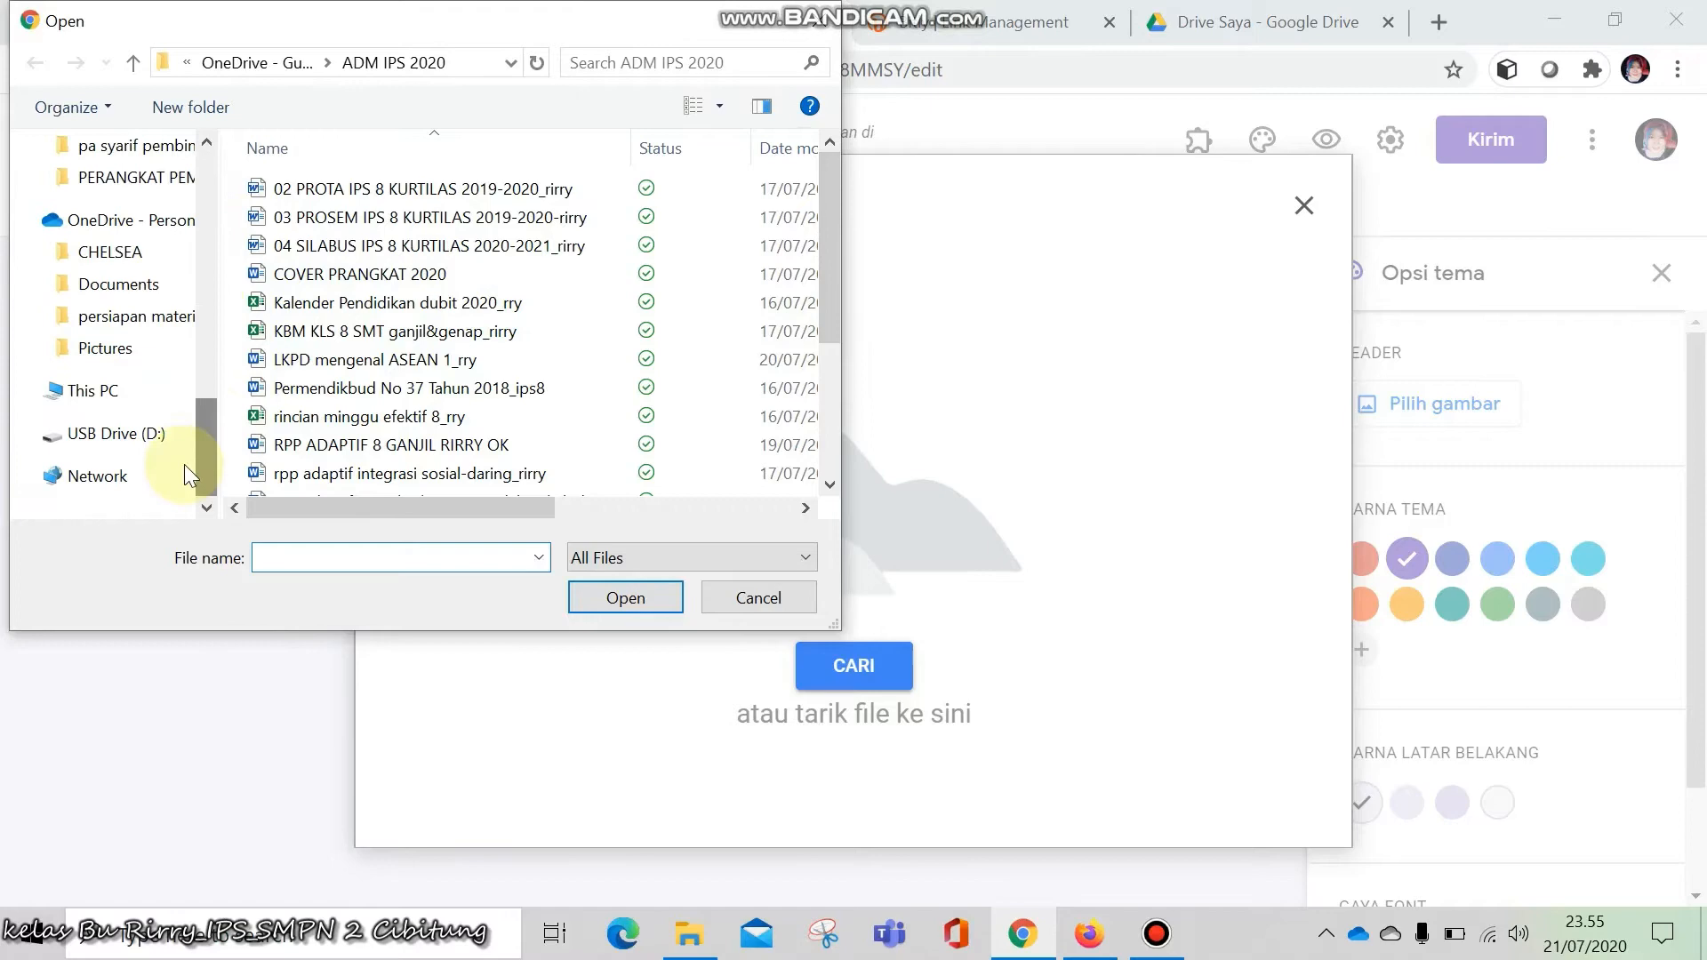
click(151, 433)
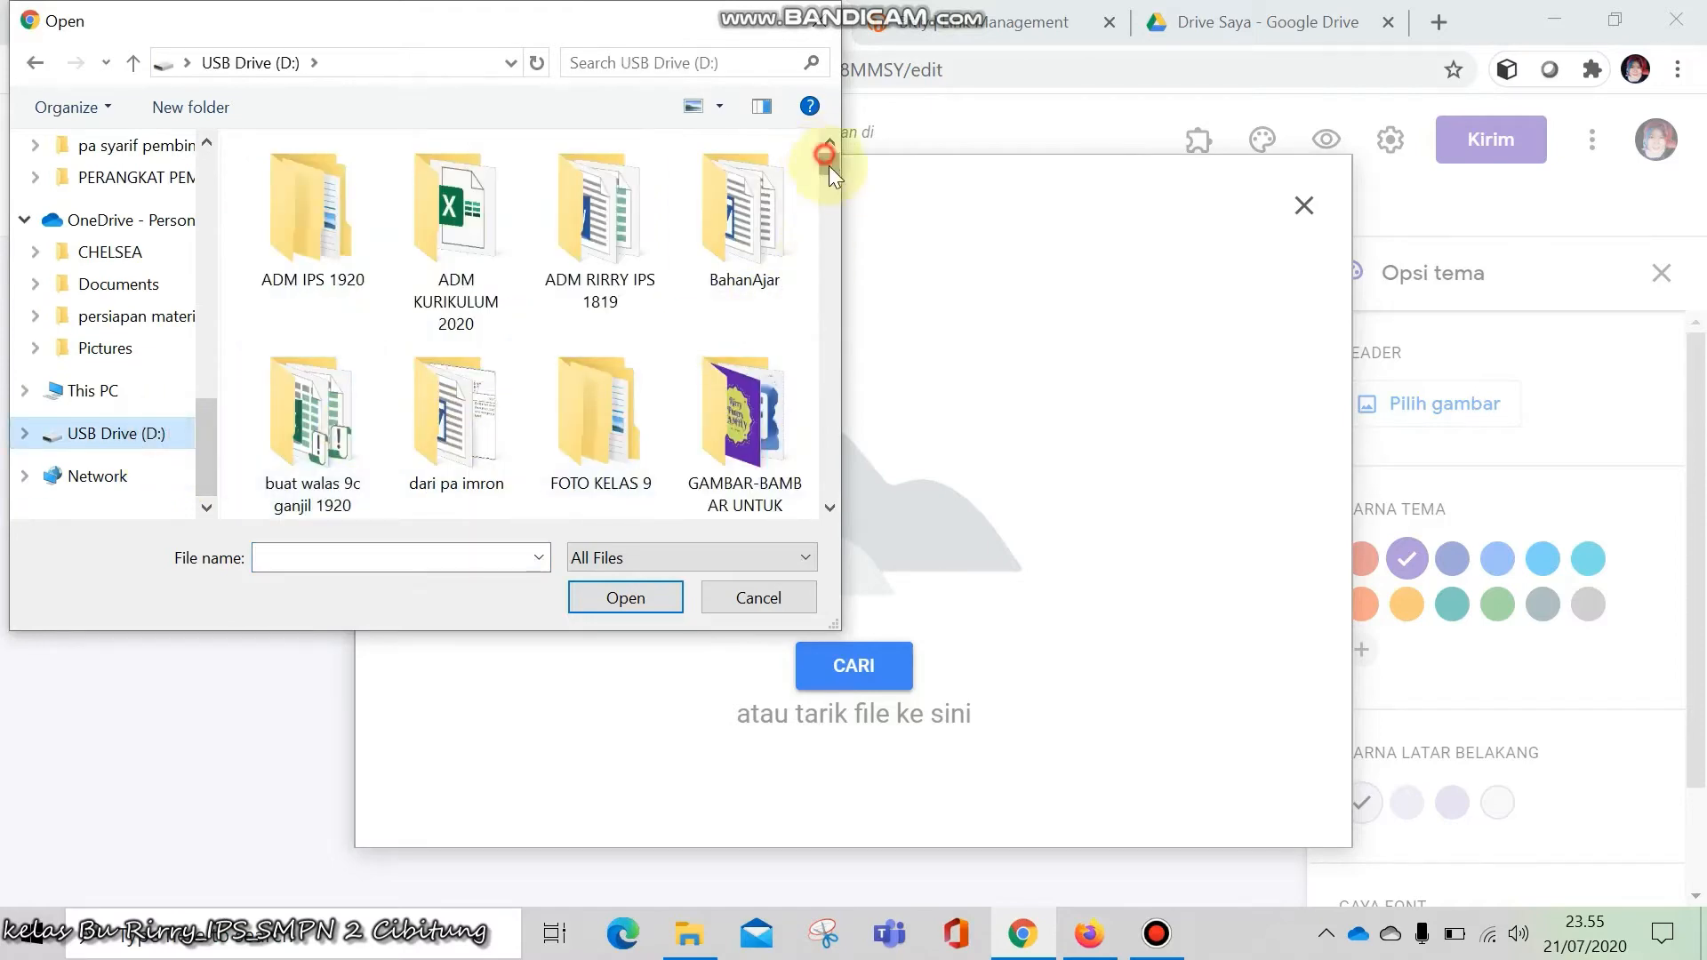
drag(828, 165, 874, 340)
click(484, 378)
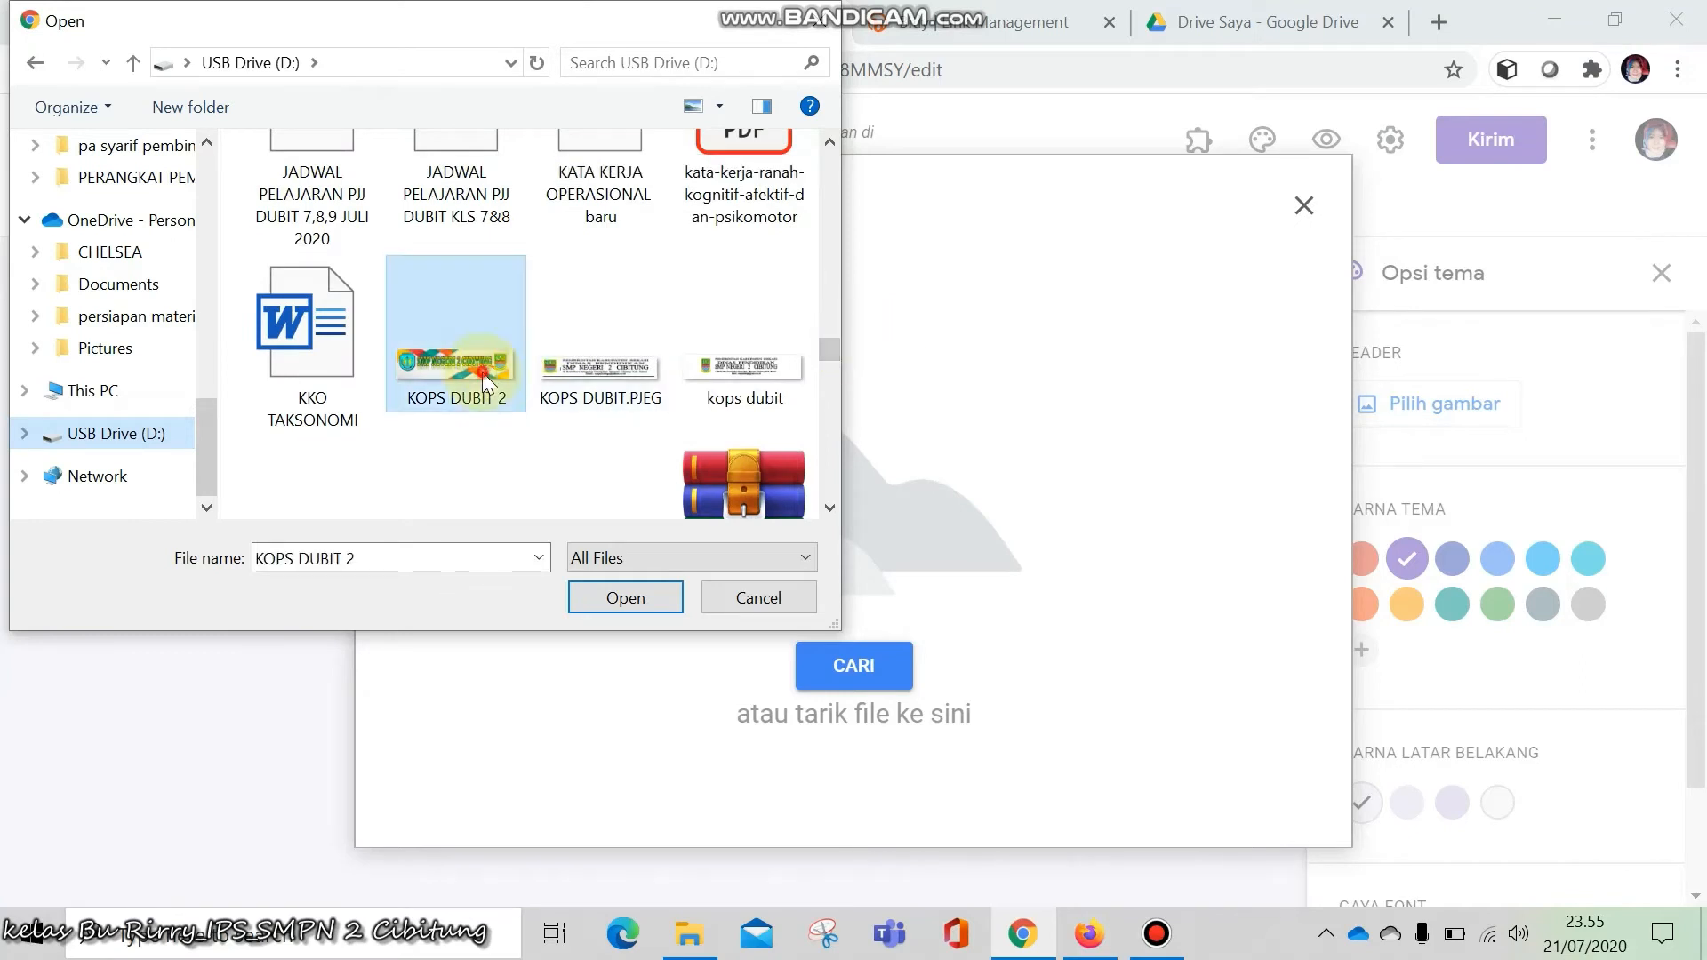
click(659, 601)
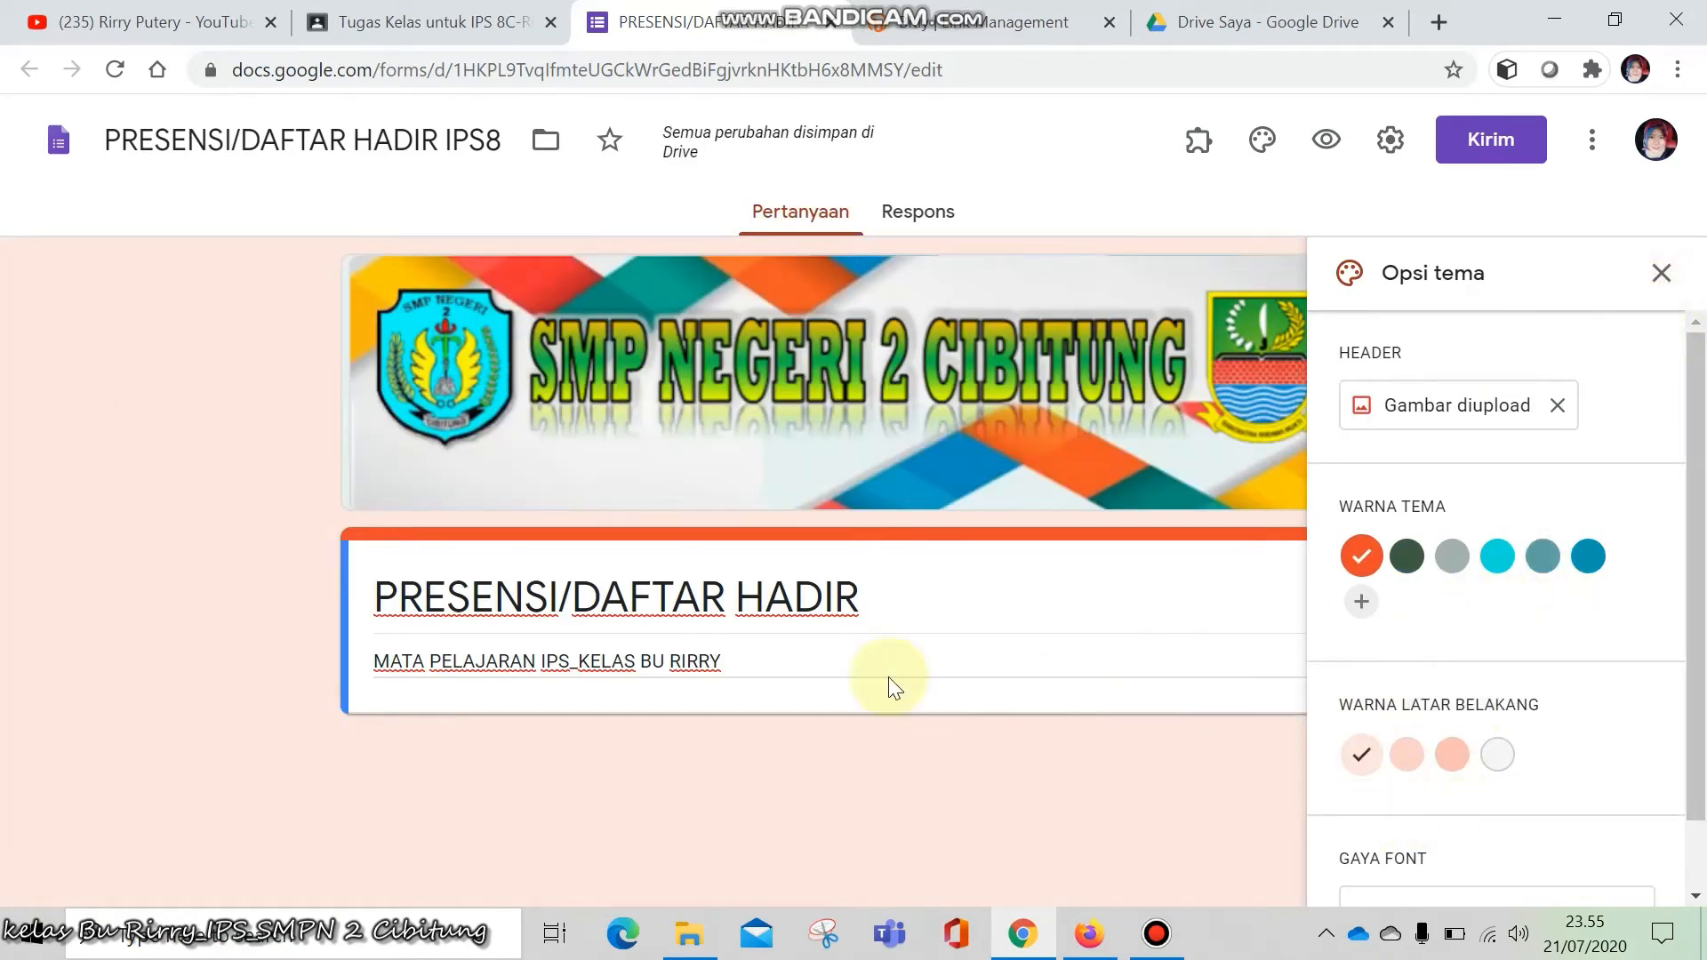
Set the form's background to the darkest orange tint and its font style to Lucu, then close the theme options
click(1459, 770)
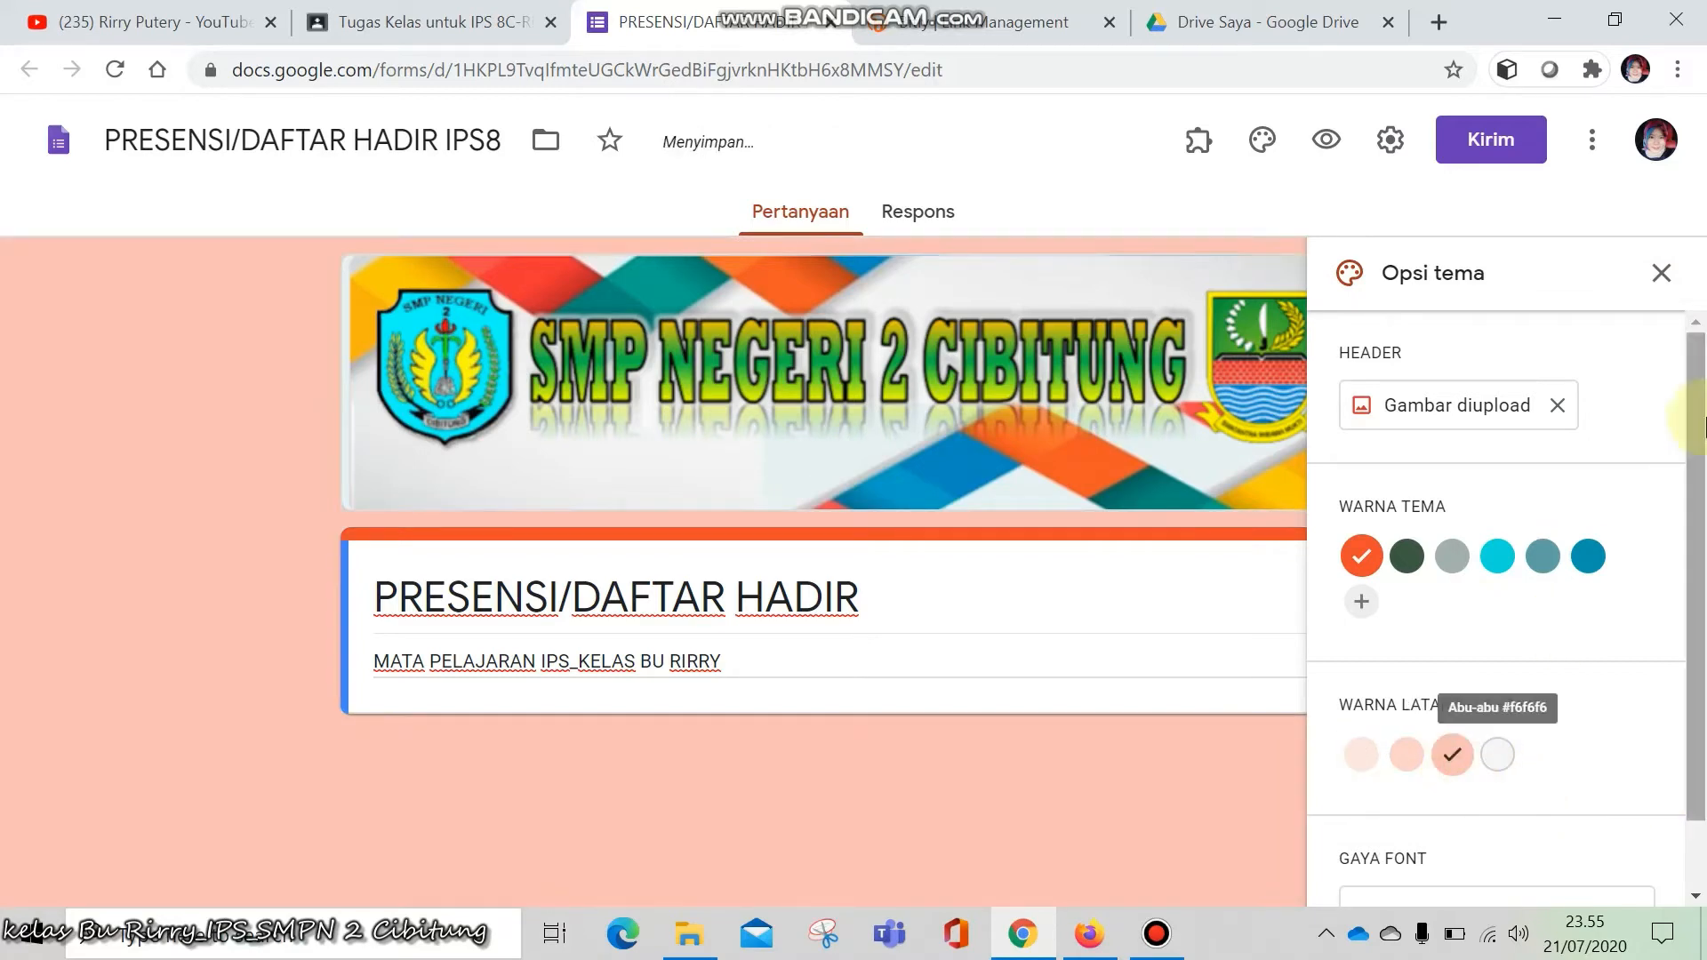
scroll(1627, 568, down, 1)
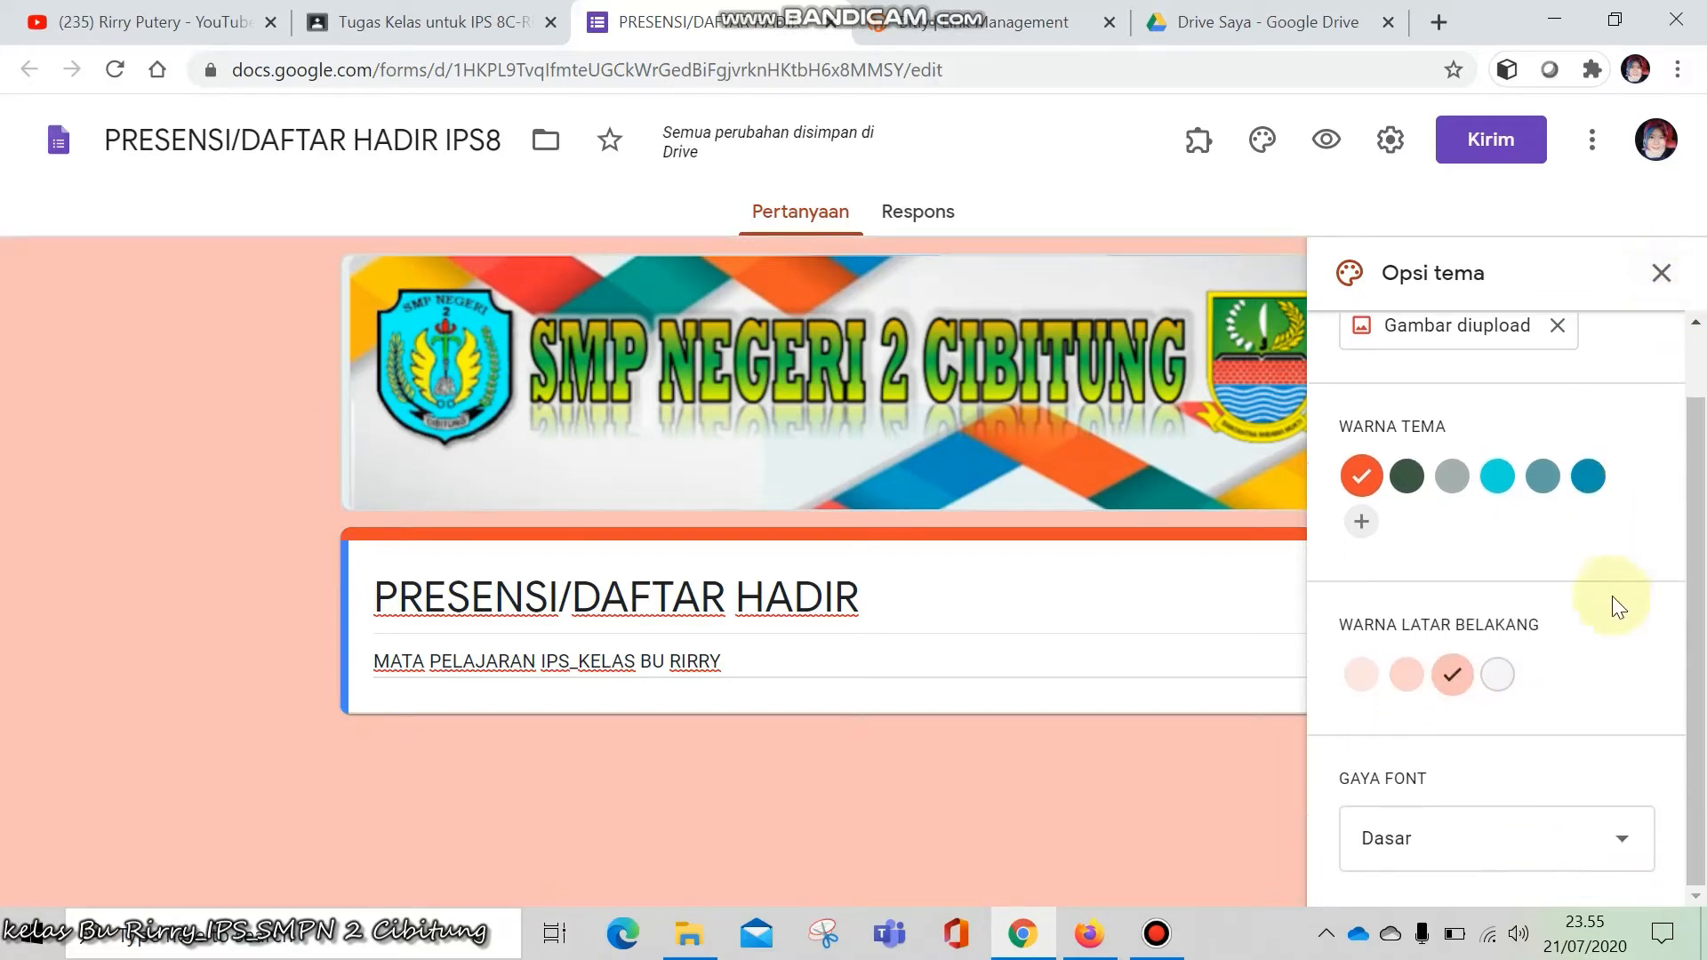
click(1623, 855)
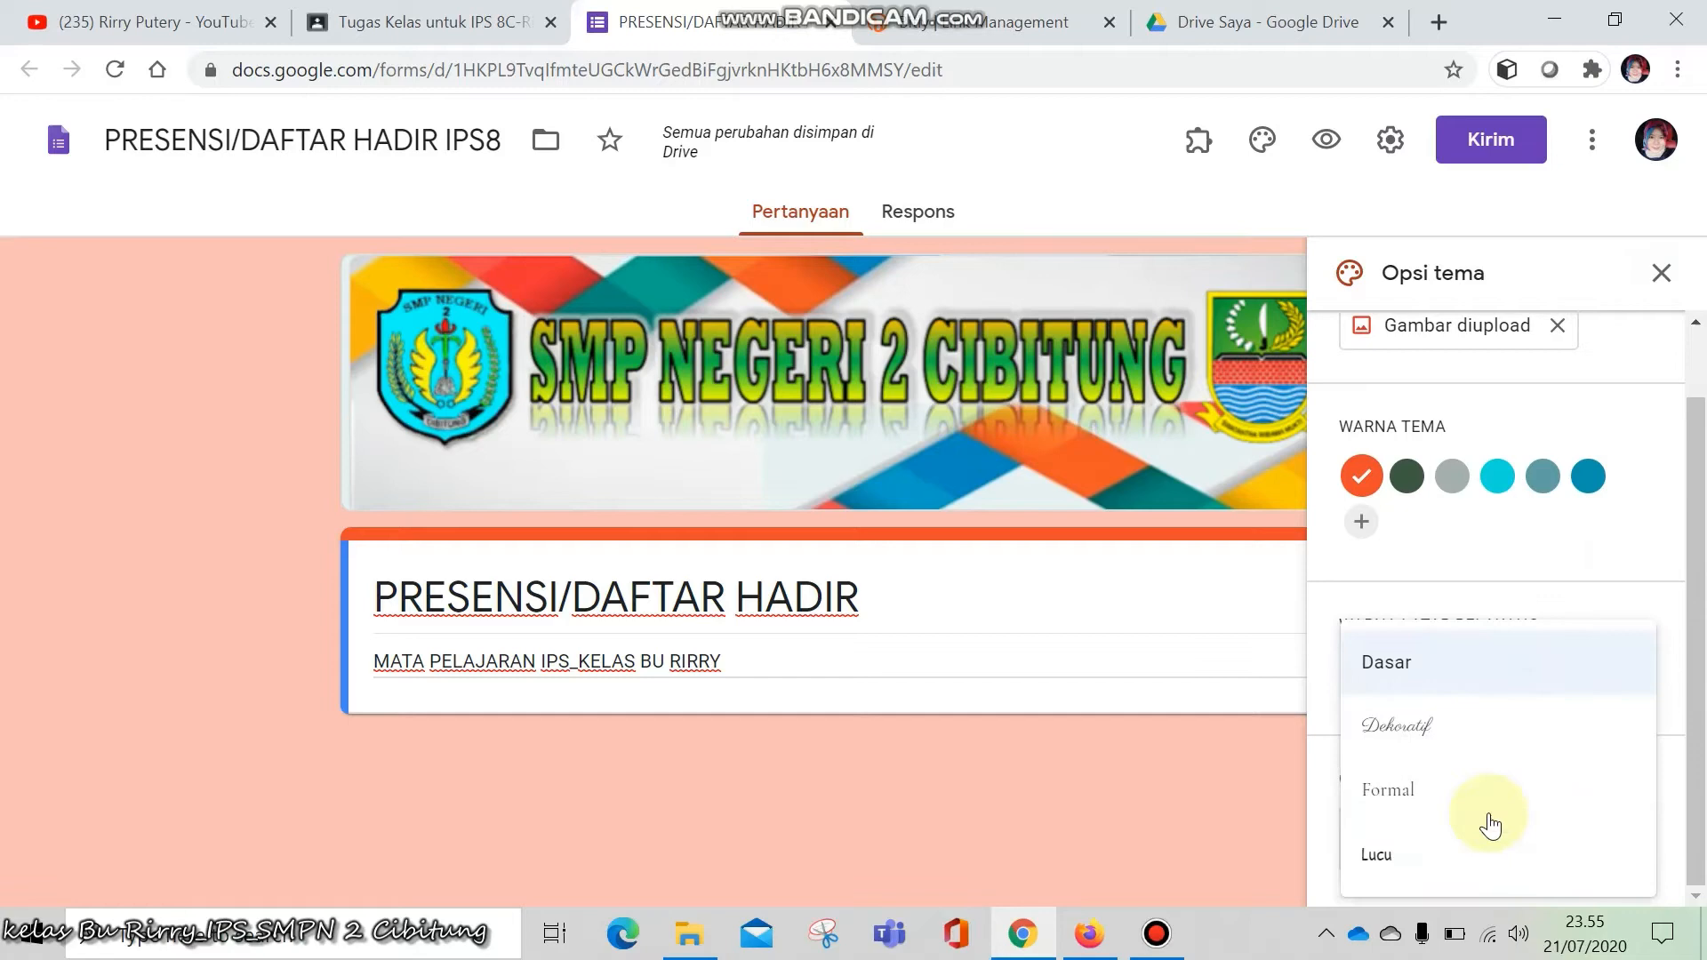
click(1422, 870)
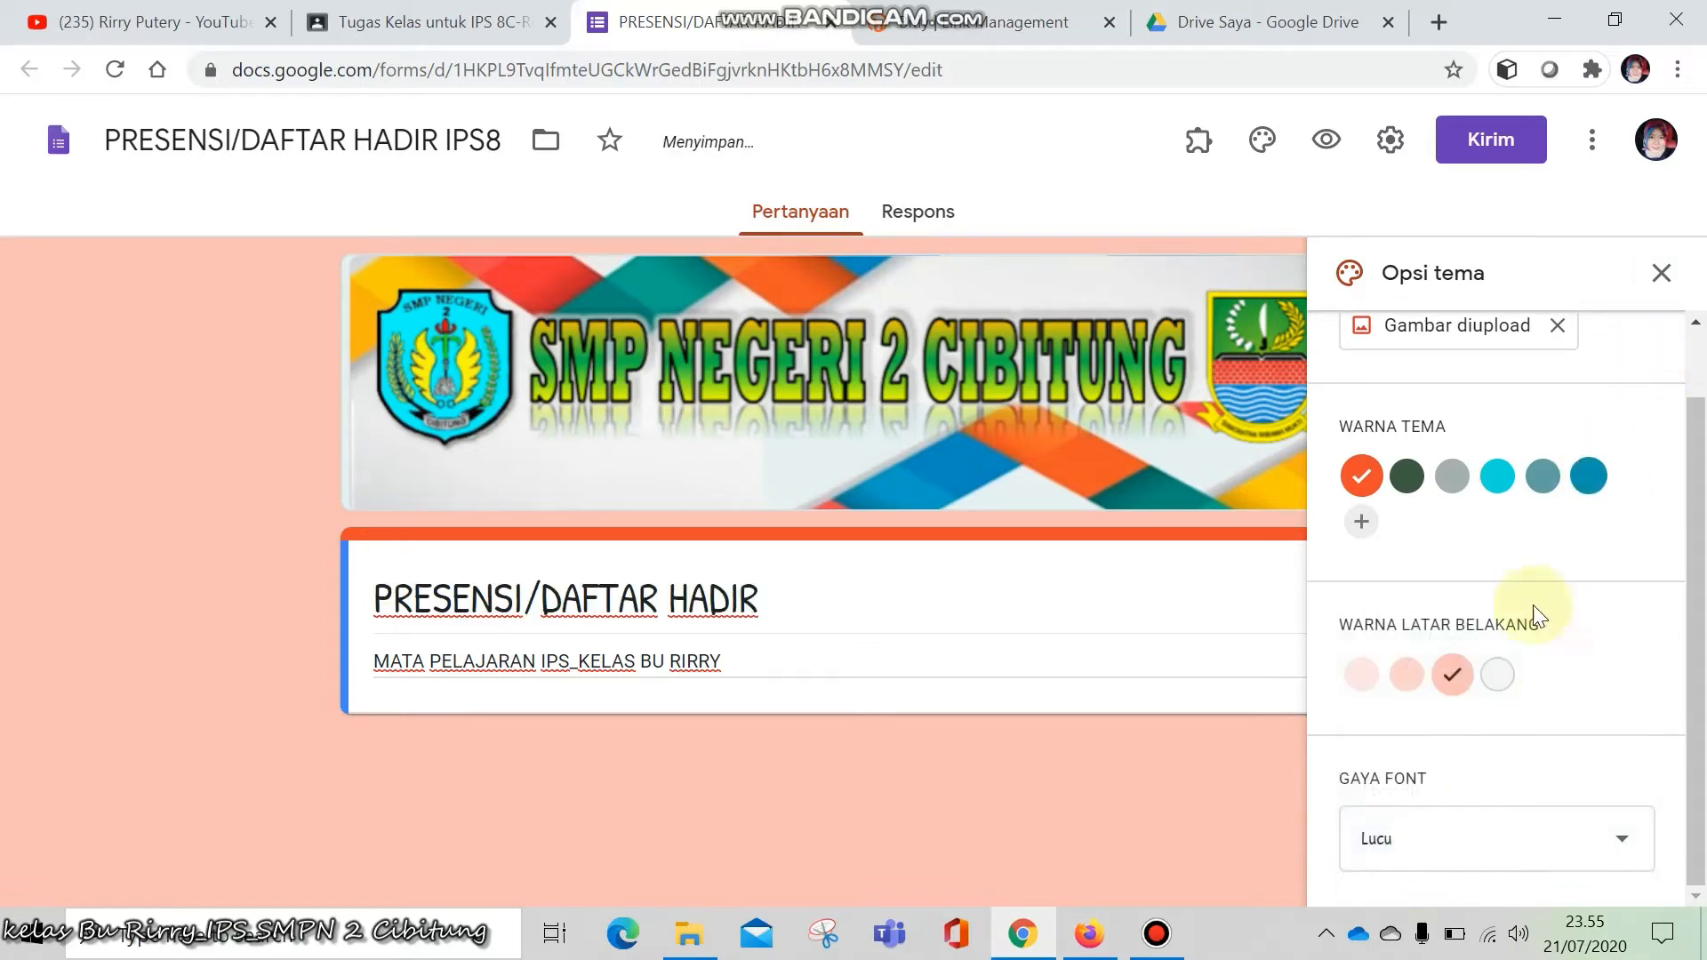
click(1660, 272)
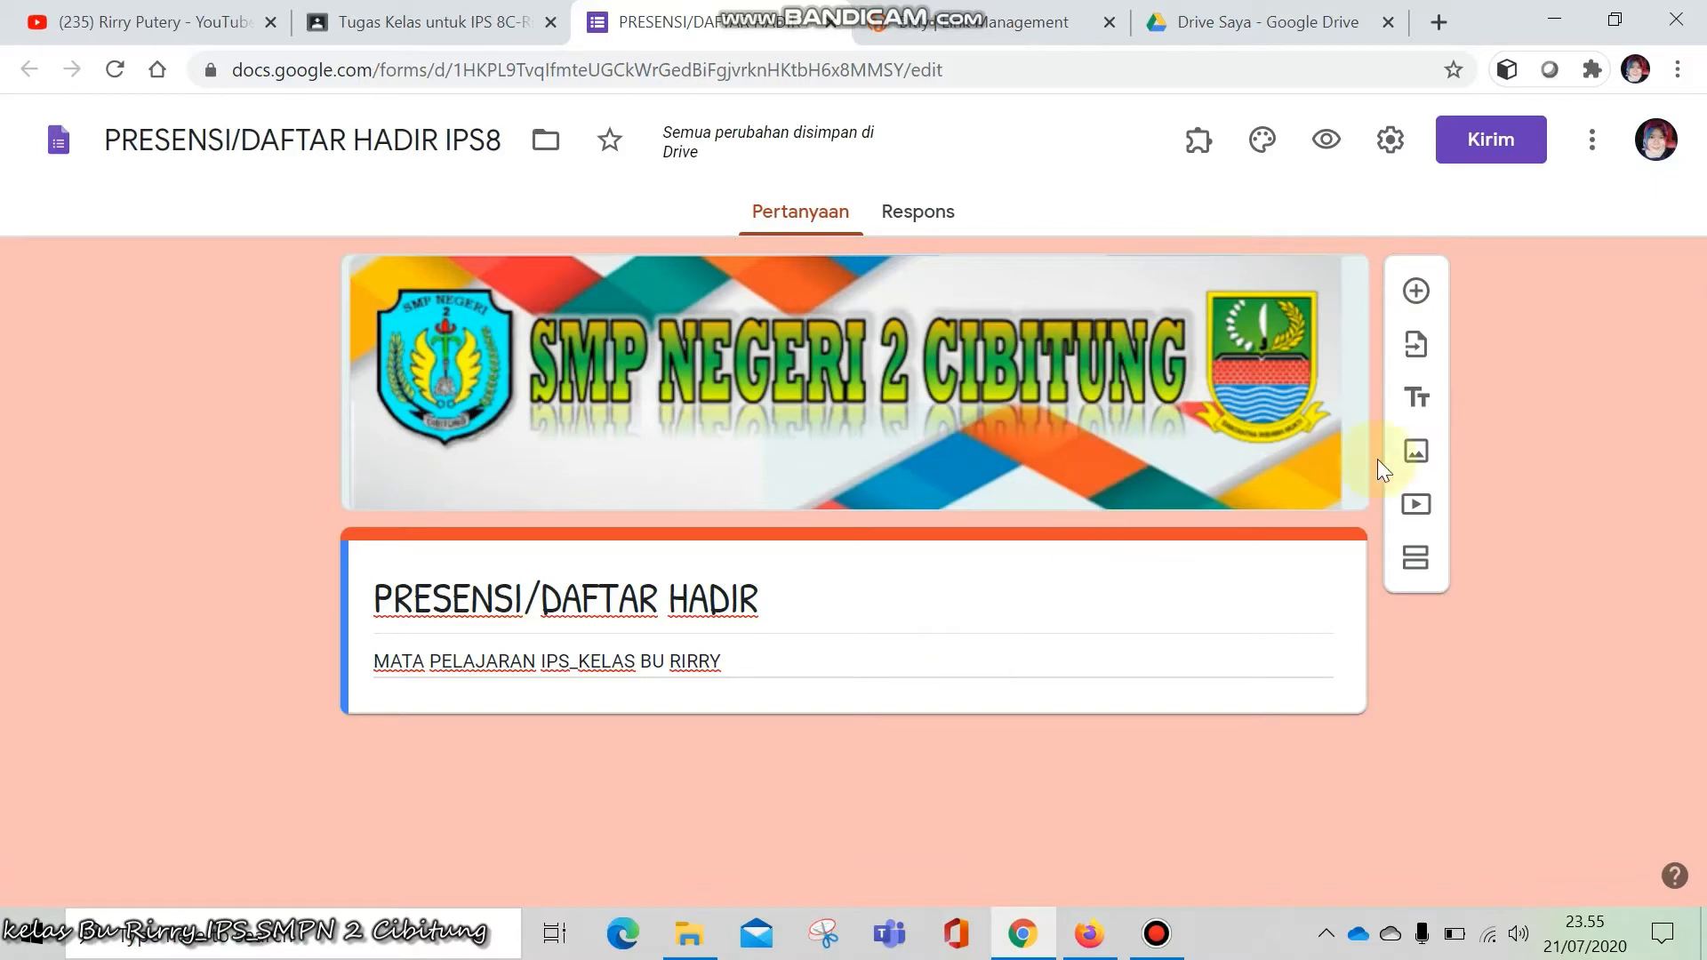
Add a required question titled TANGGAL with the answer type Tanggal
click(1418, 296)
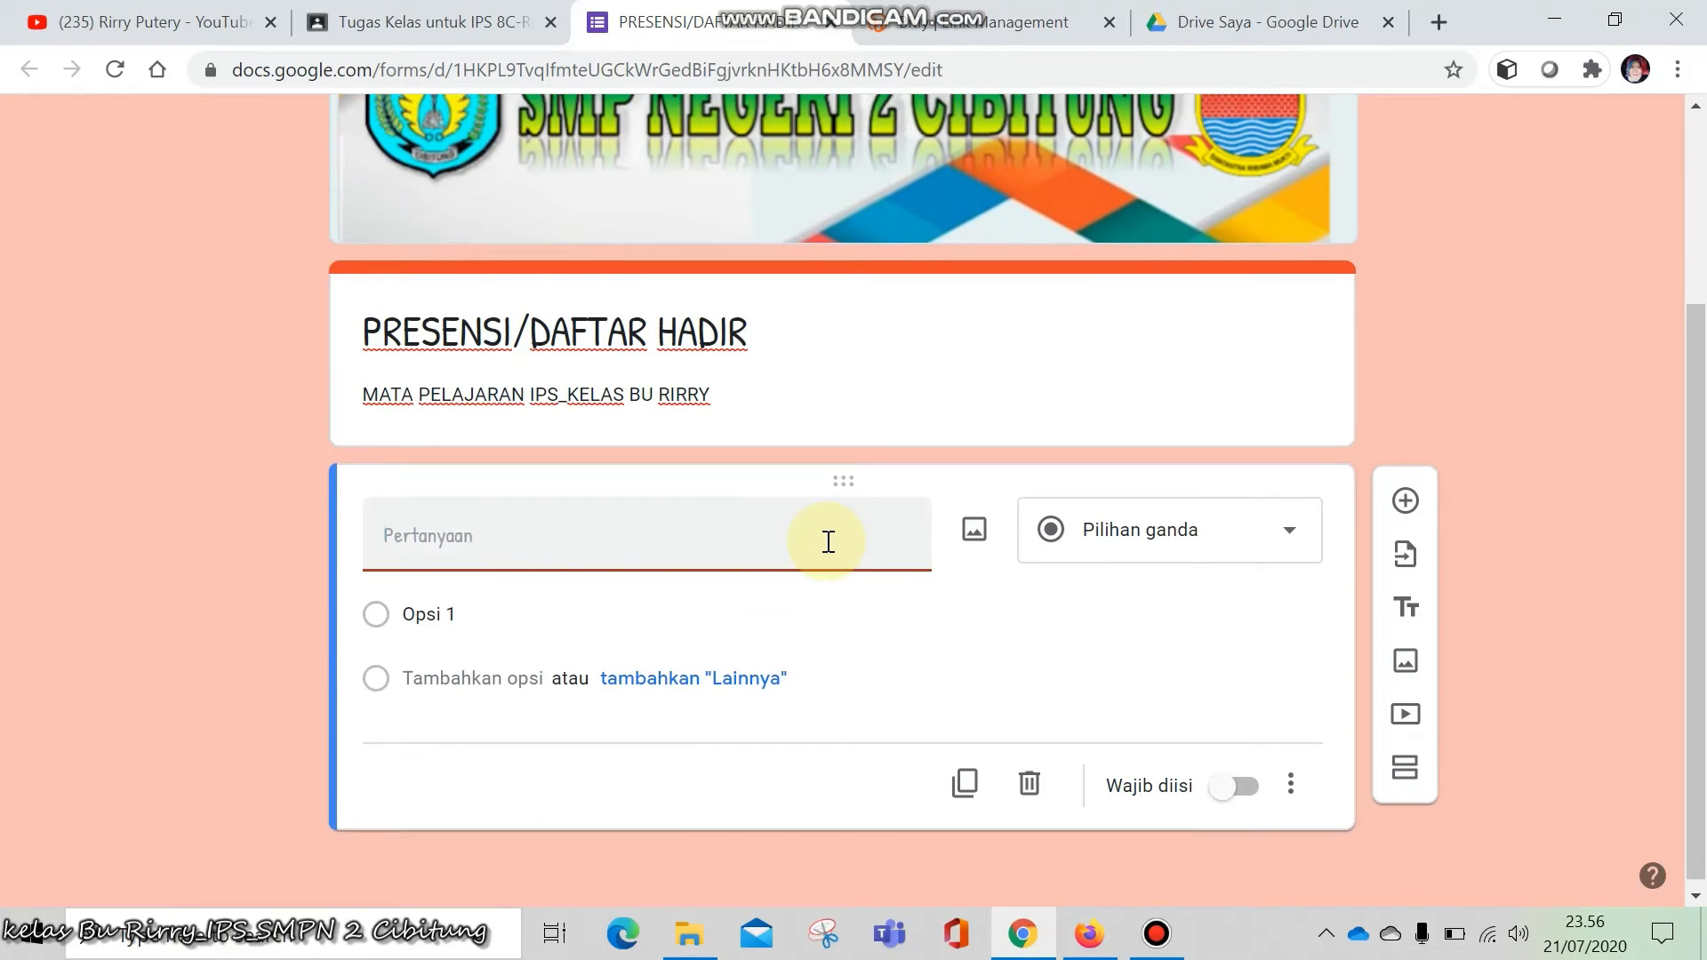
text(TANGGAL)
click(1294, 530)
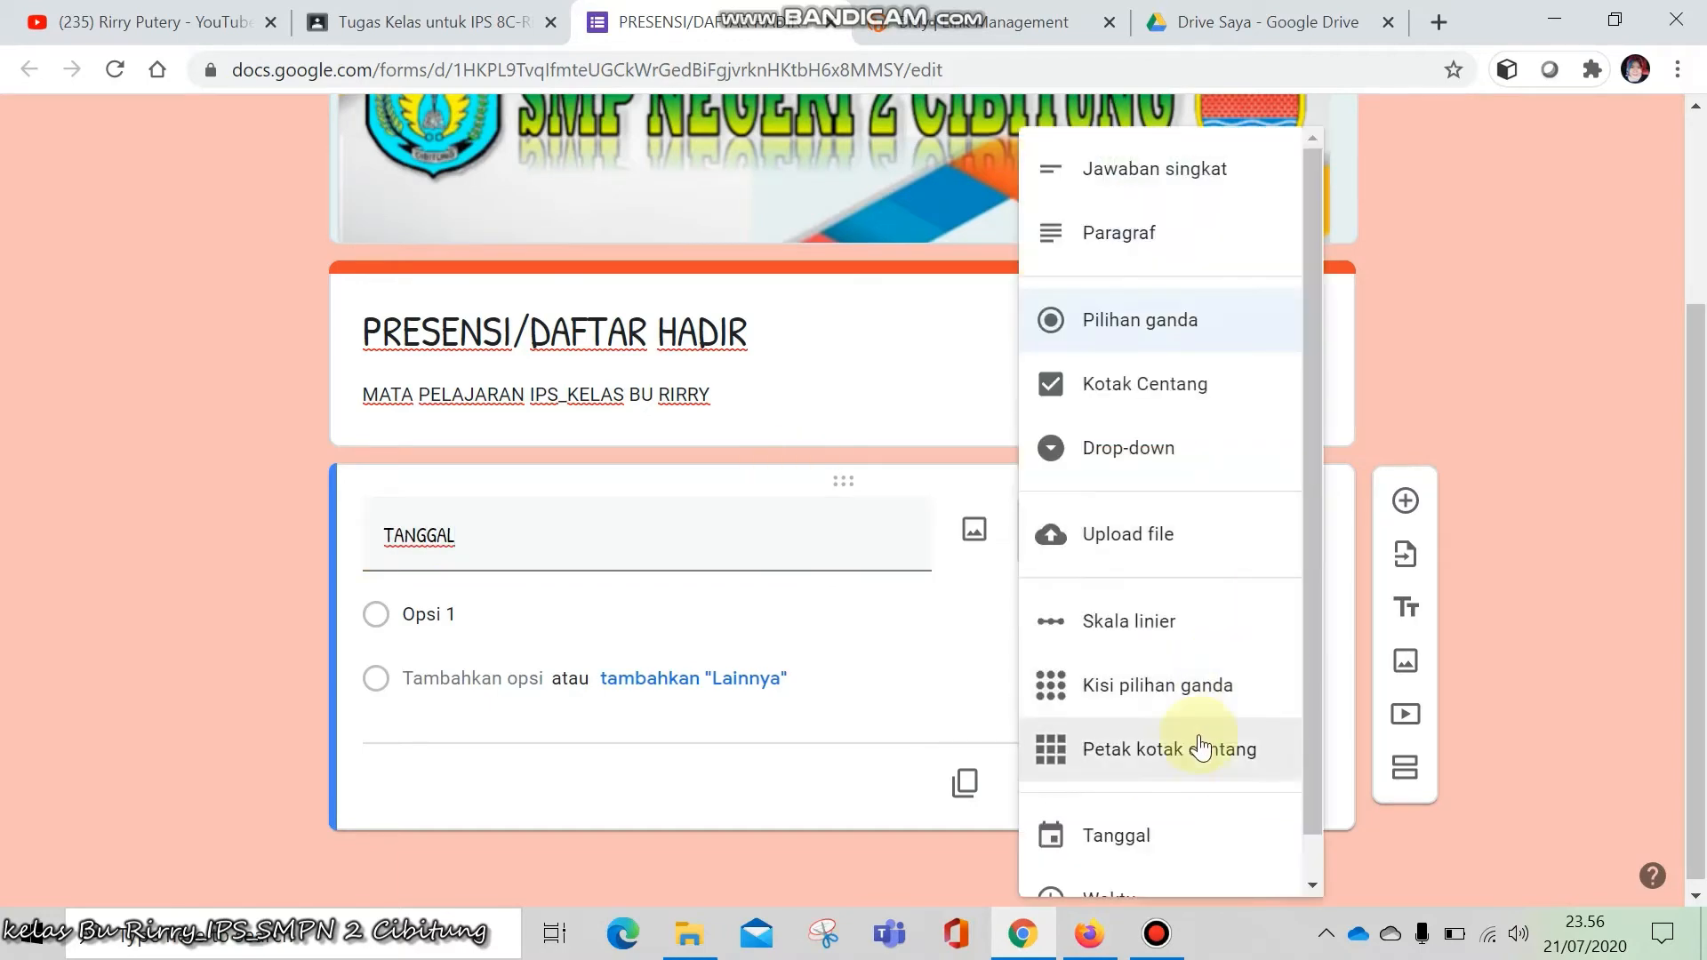
click(1185, 839)
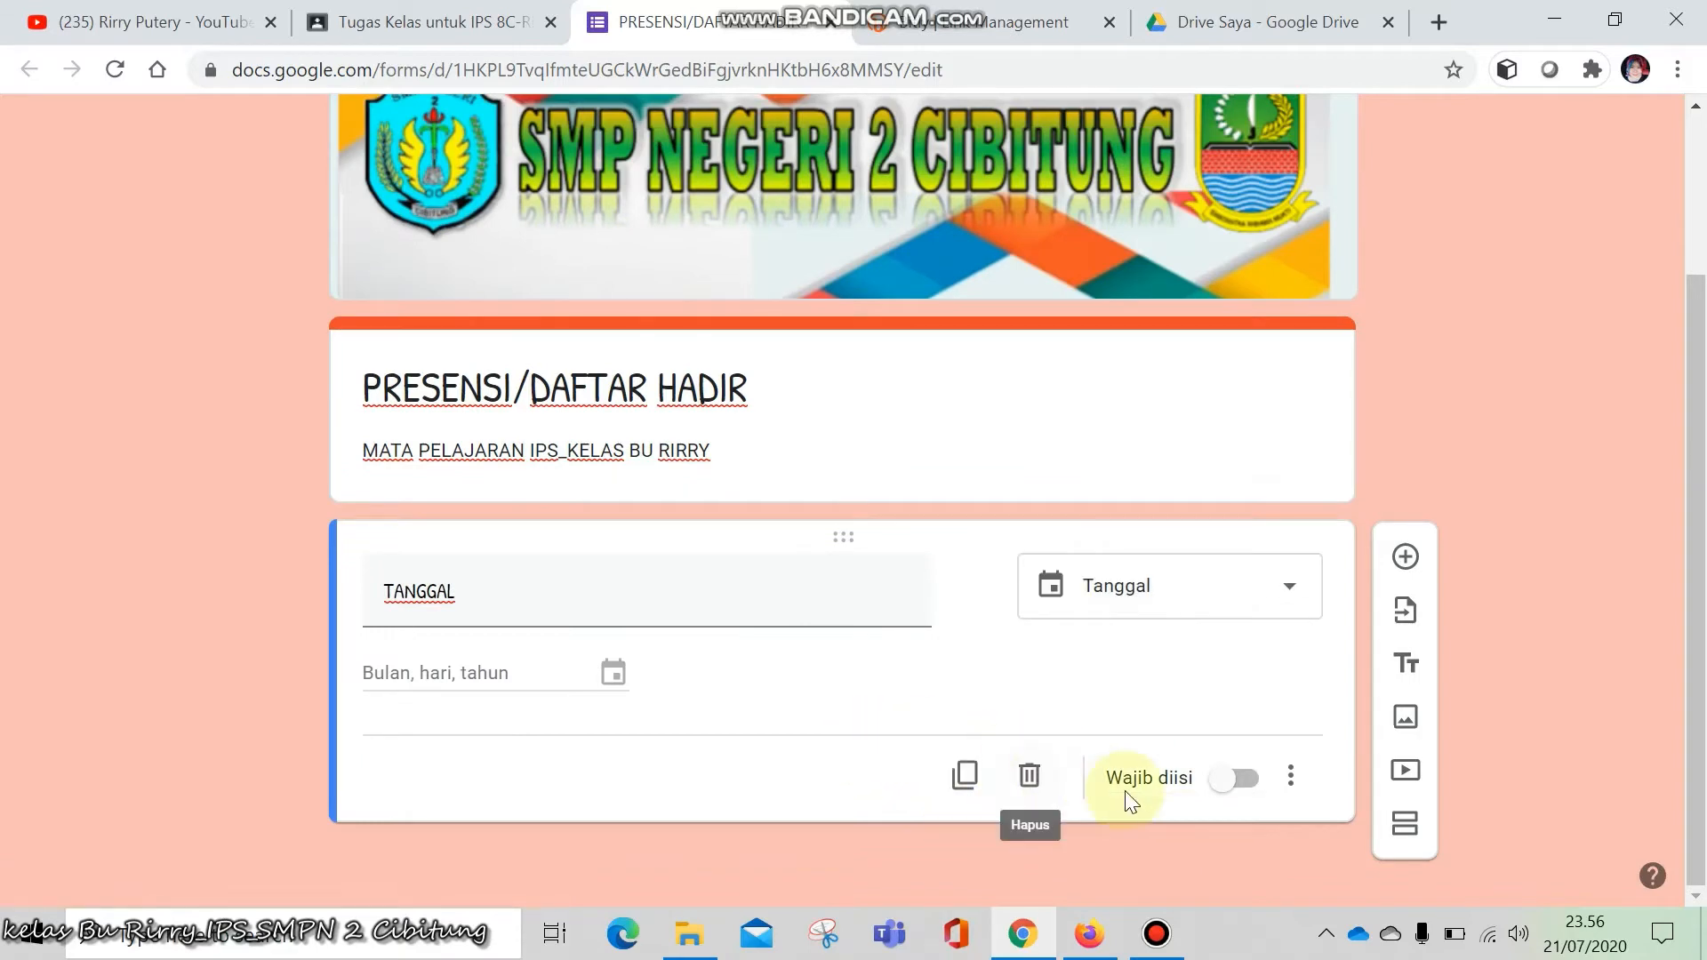
click(1241, 791)
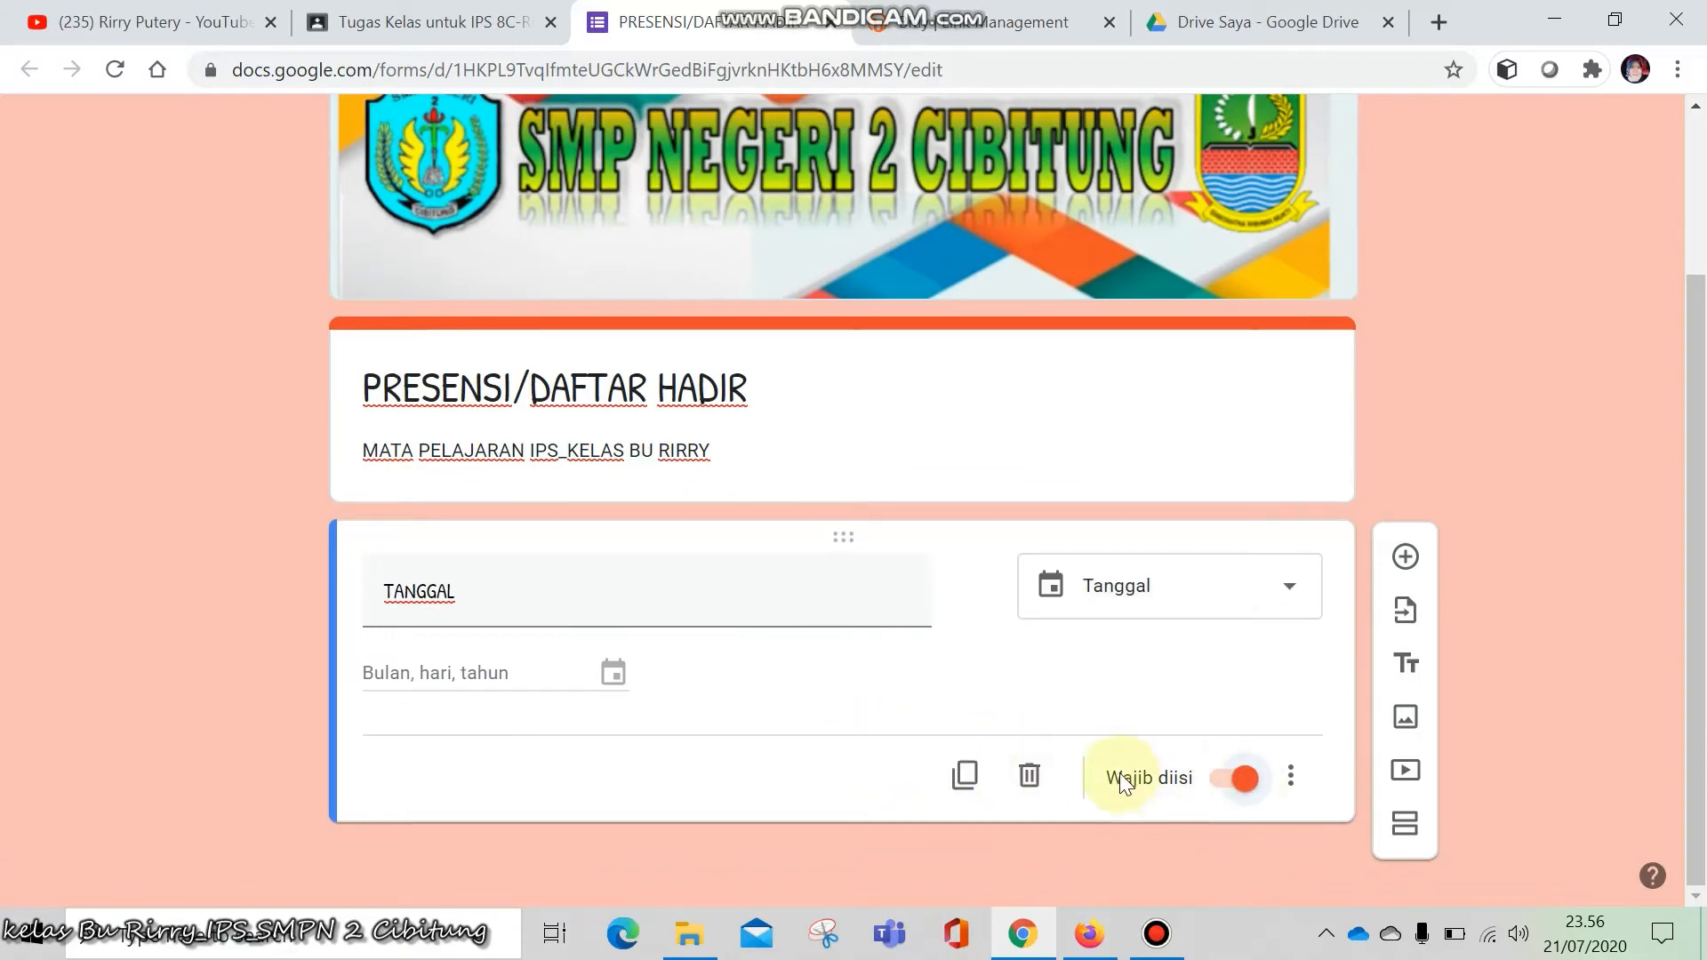
Add a required short-answer question titled NAMA LENGKAP below the TANGGAL question
click(1405, 557)
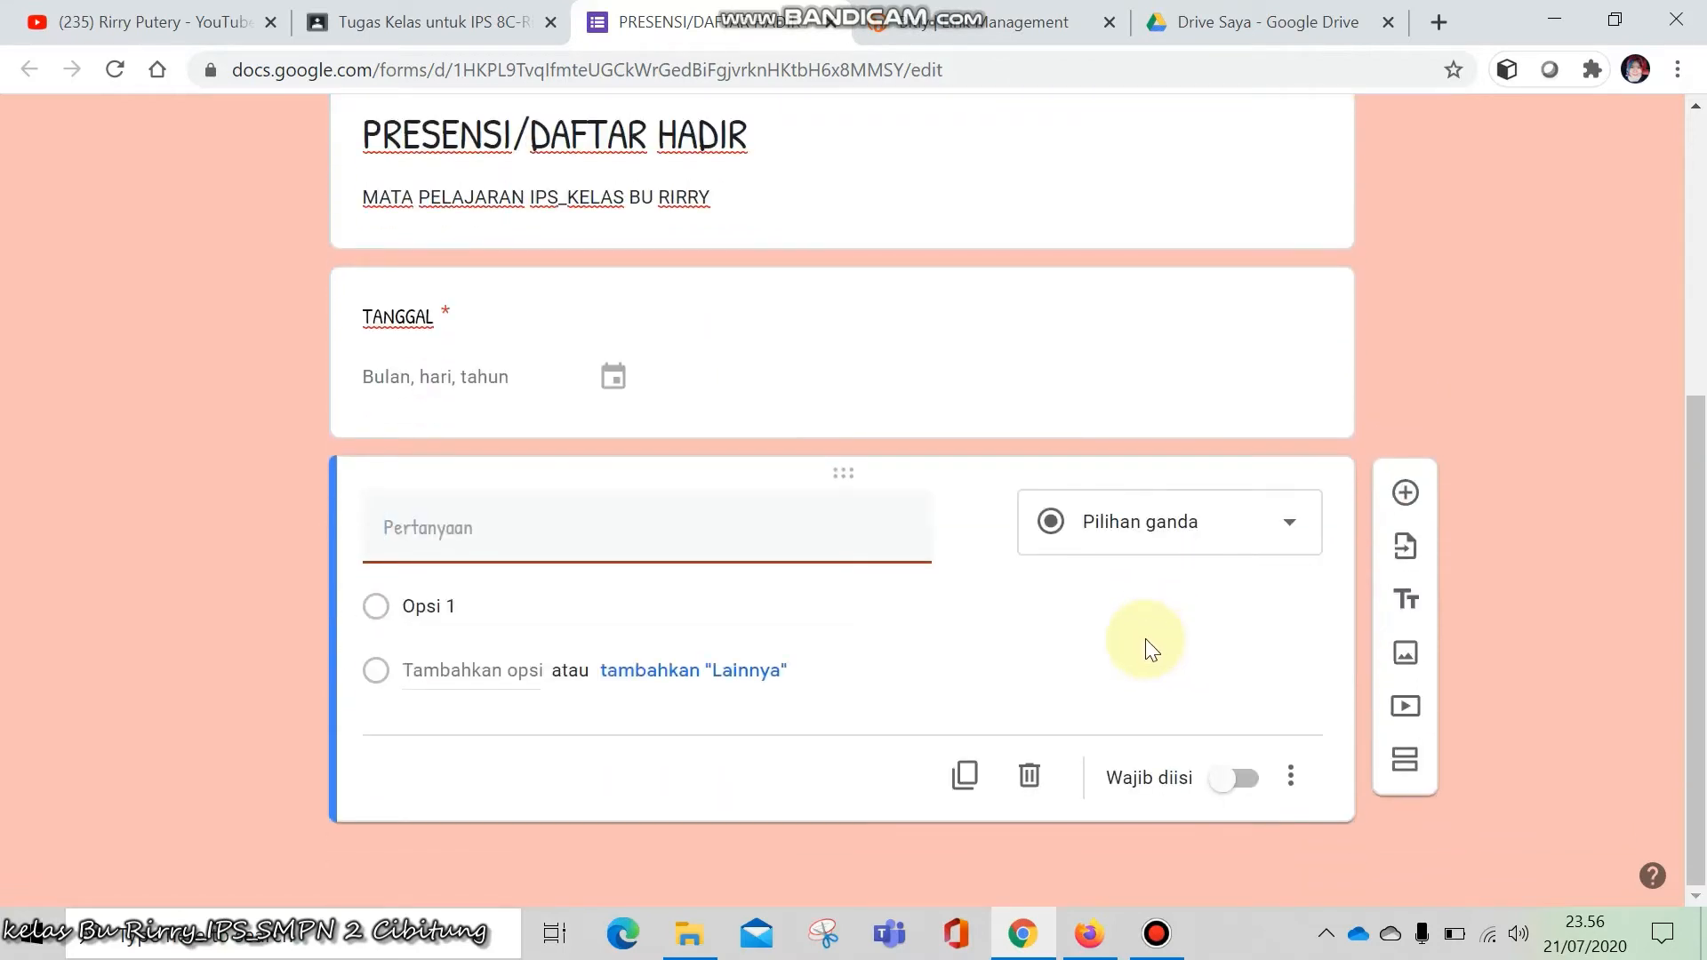
text(NAMA LENGKAP)
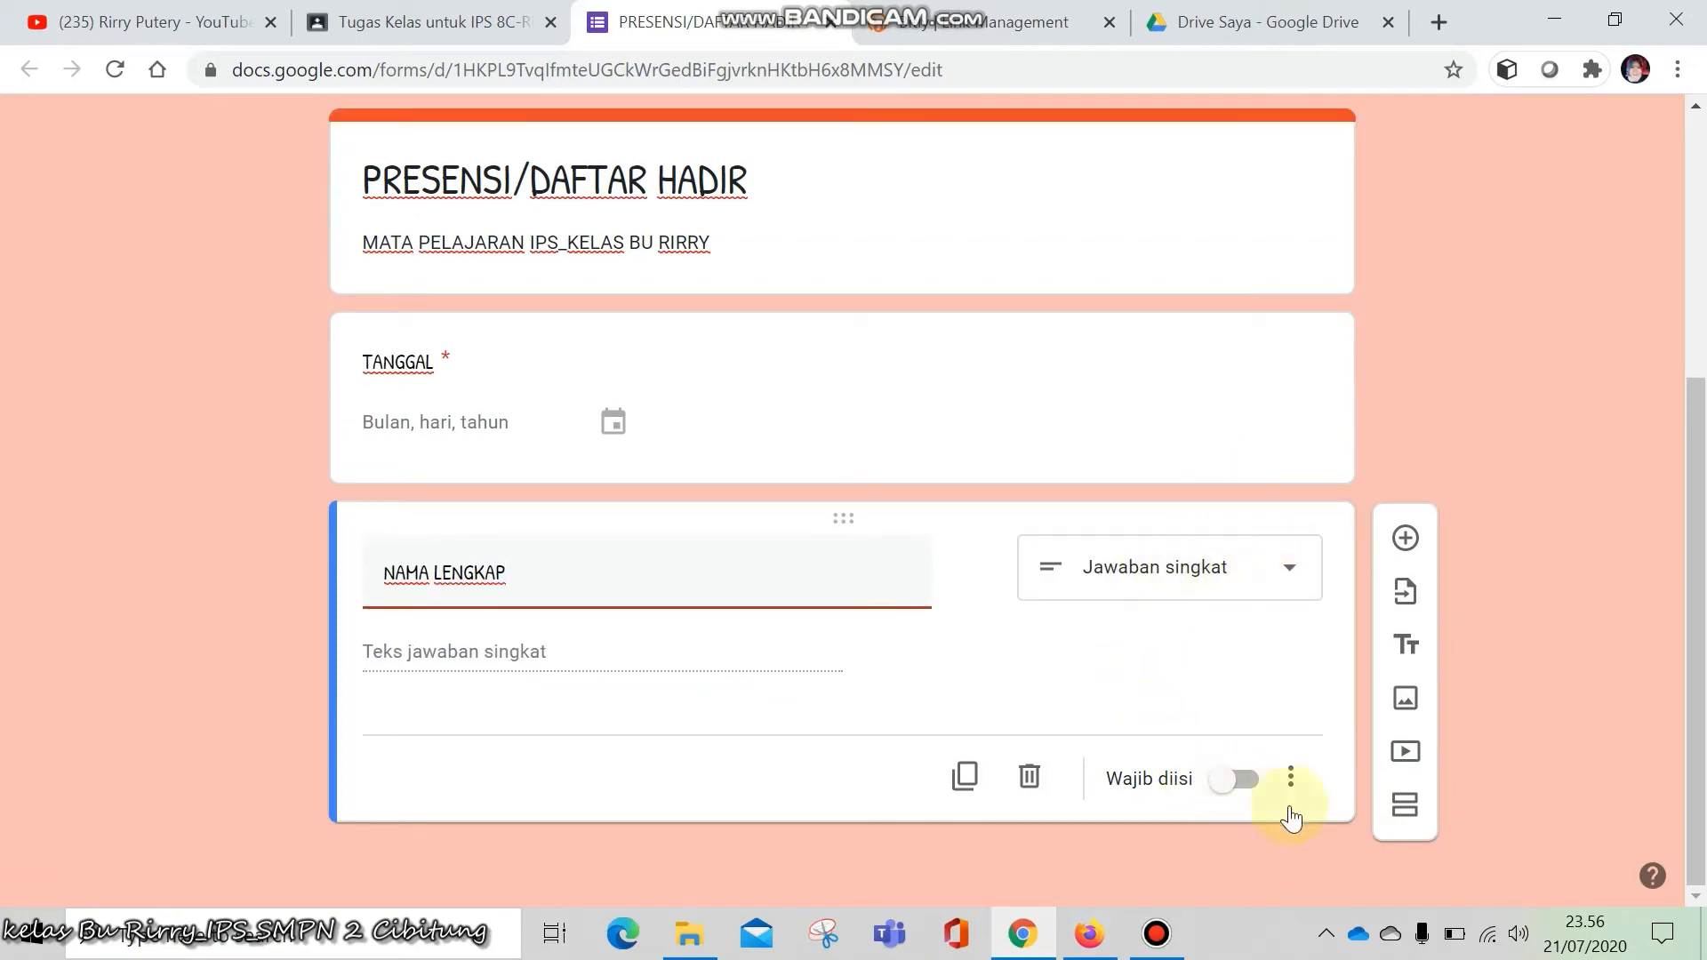
click(1243, 782)
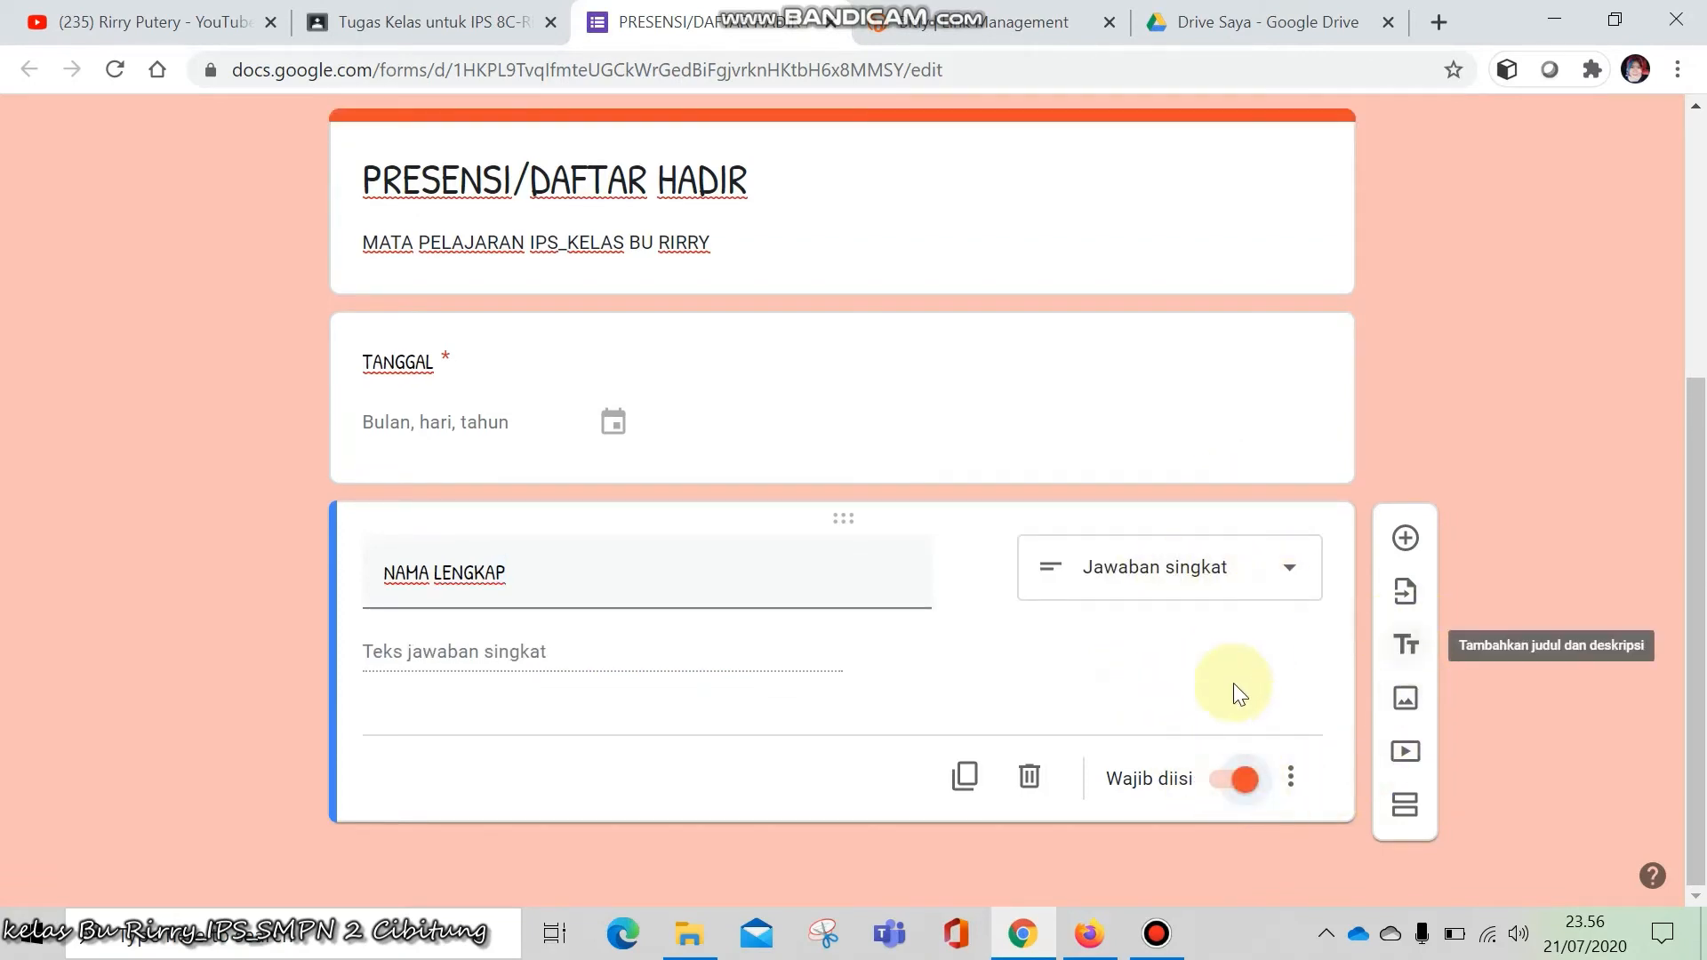
Add another question below NAMA LENGKAP and leave its title empty
click(1405, 538)
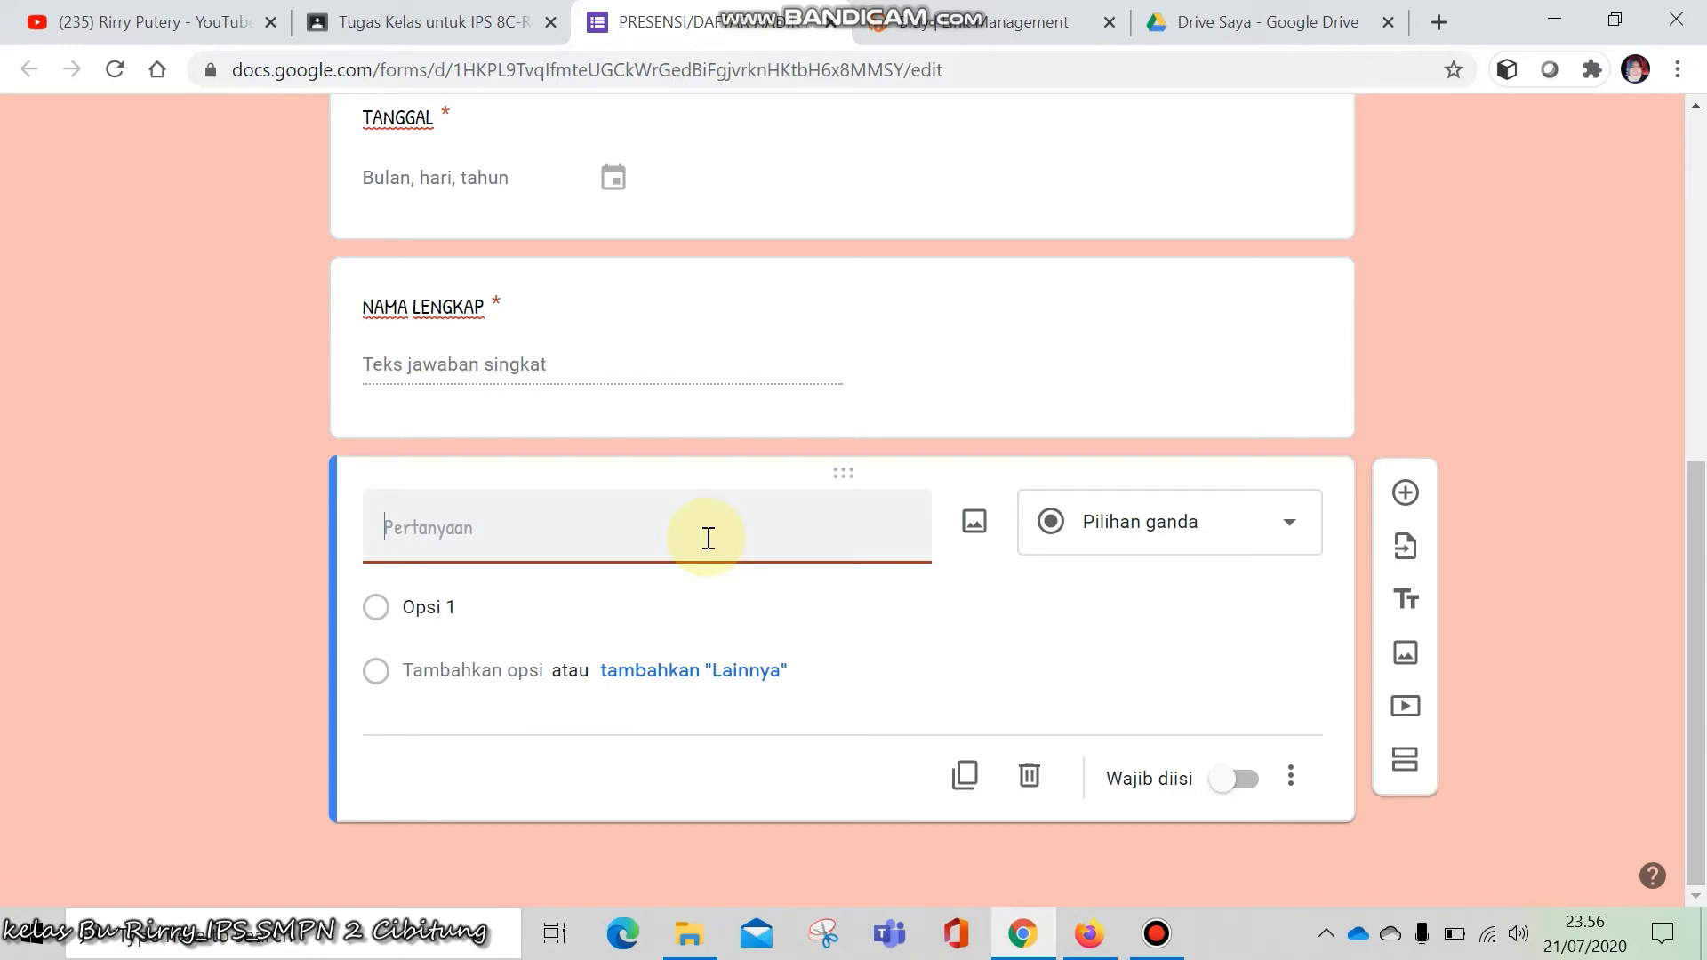
text(PE)
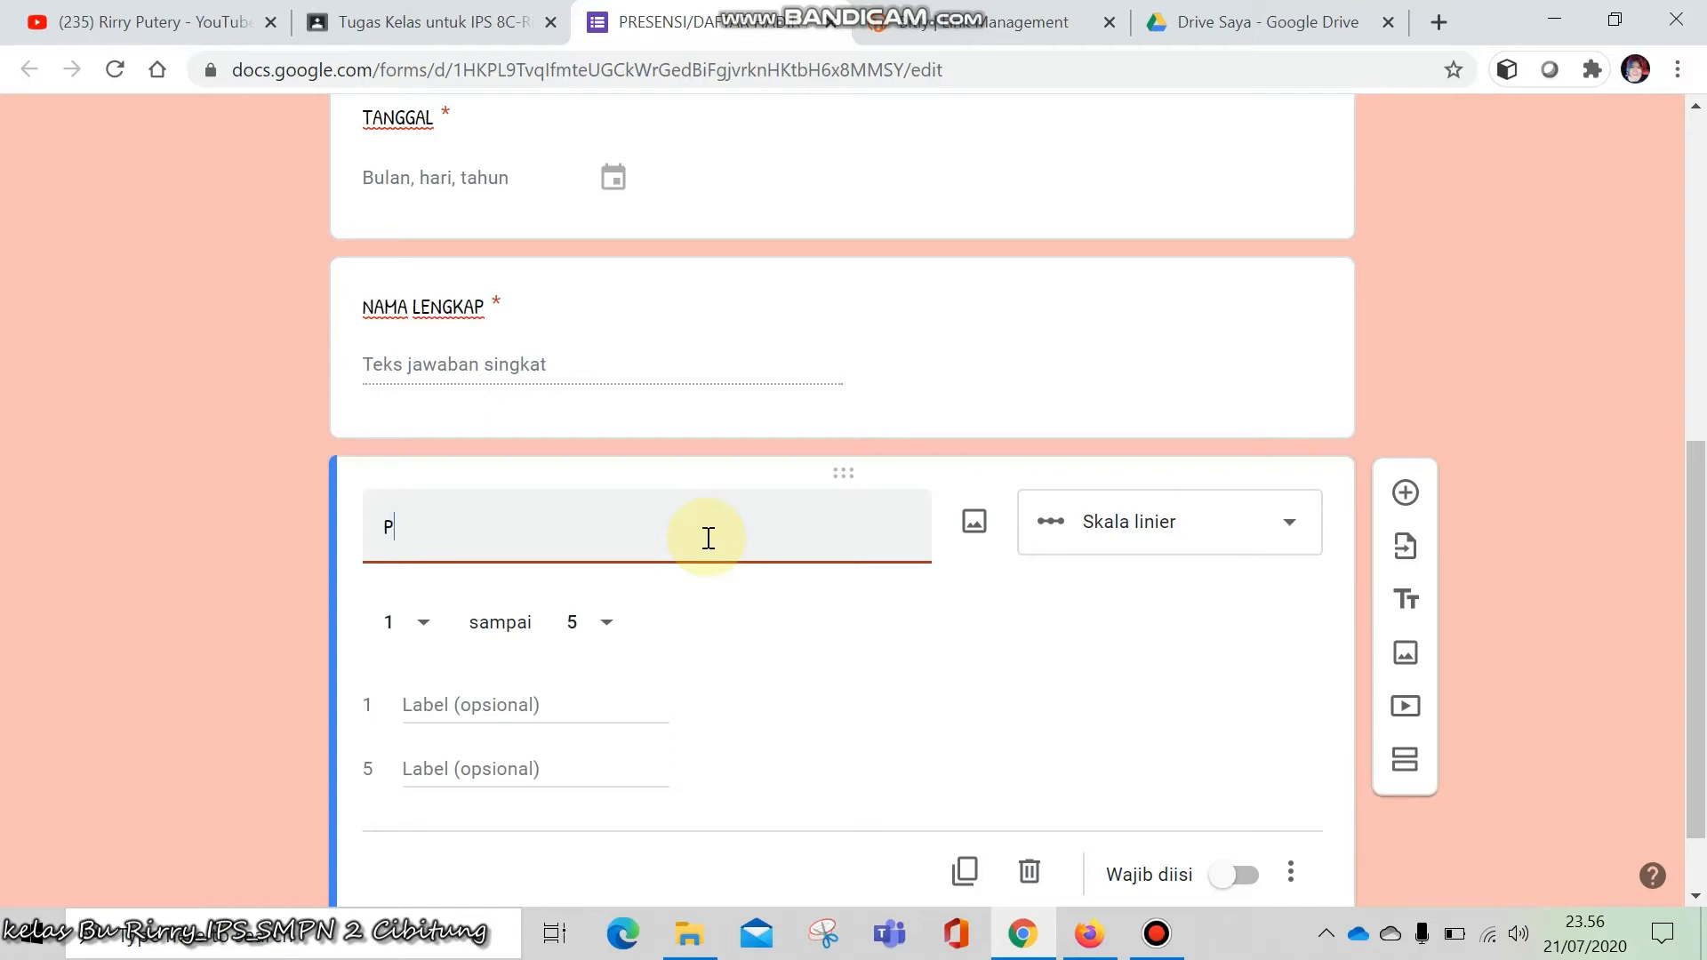
key(BackSpace)
click(1597, 669)
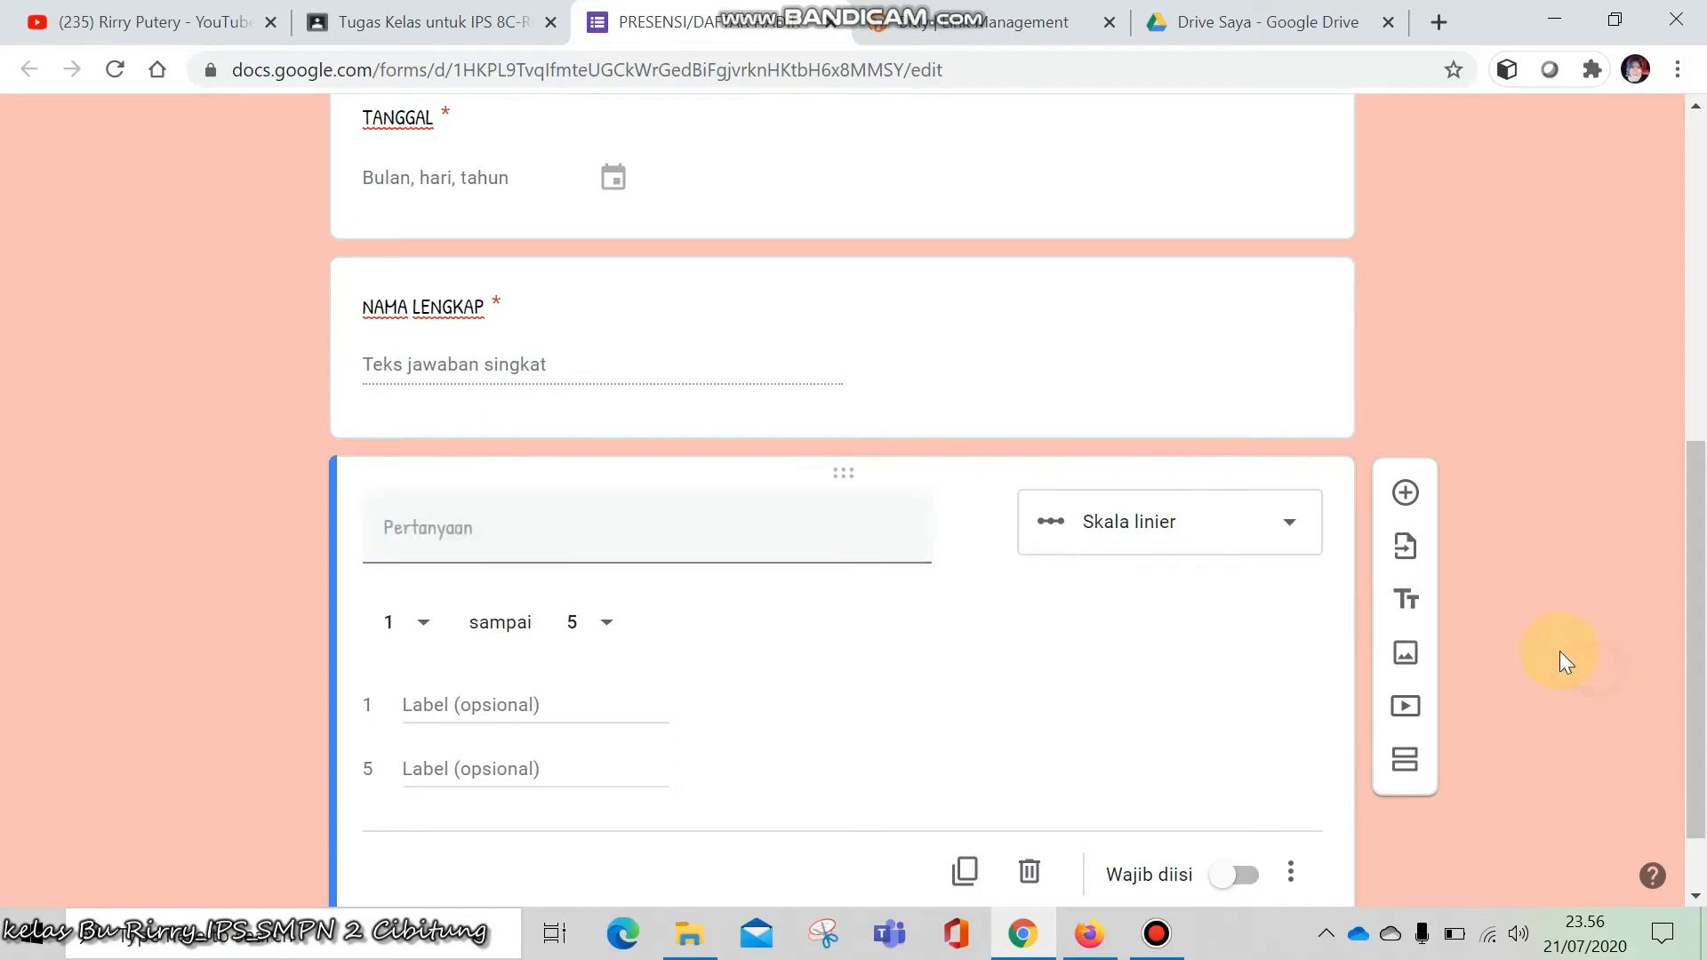
Insert a question titled PERTEMUAN directly after TANGGAL and set its answer type to Drop-down
click(1258, 357)
click(1213, 185)
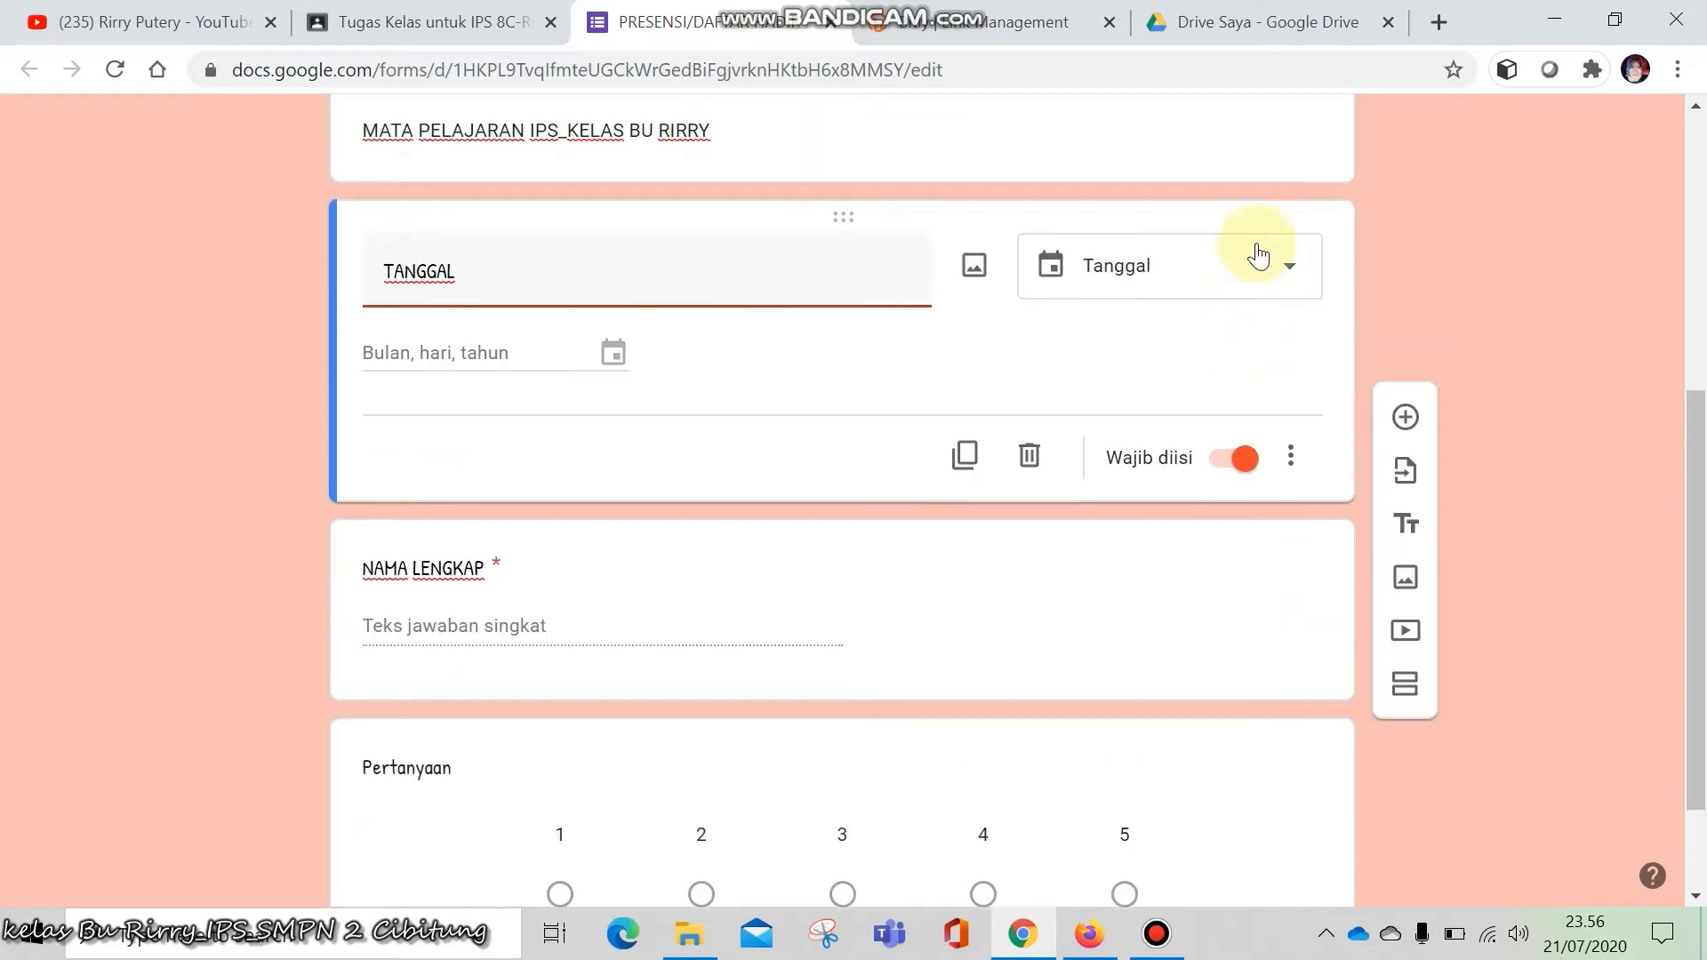
click(1404, 289)
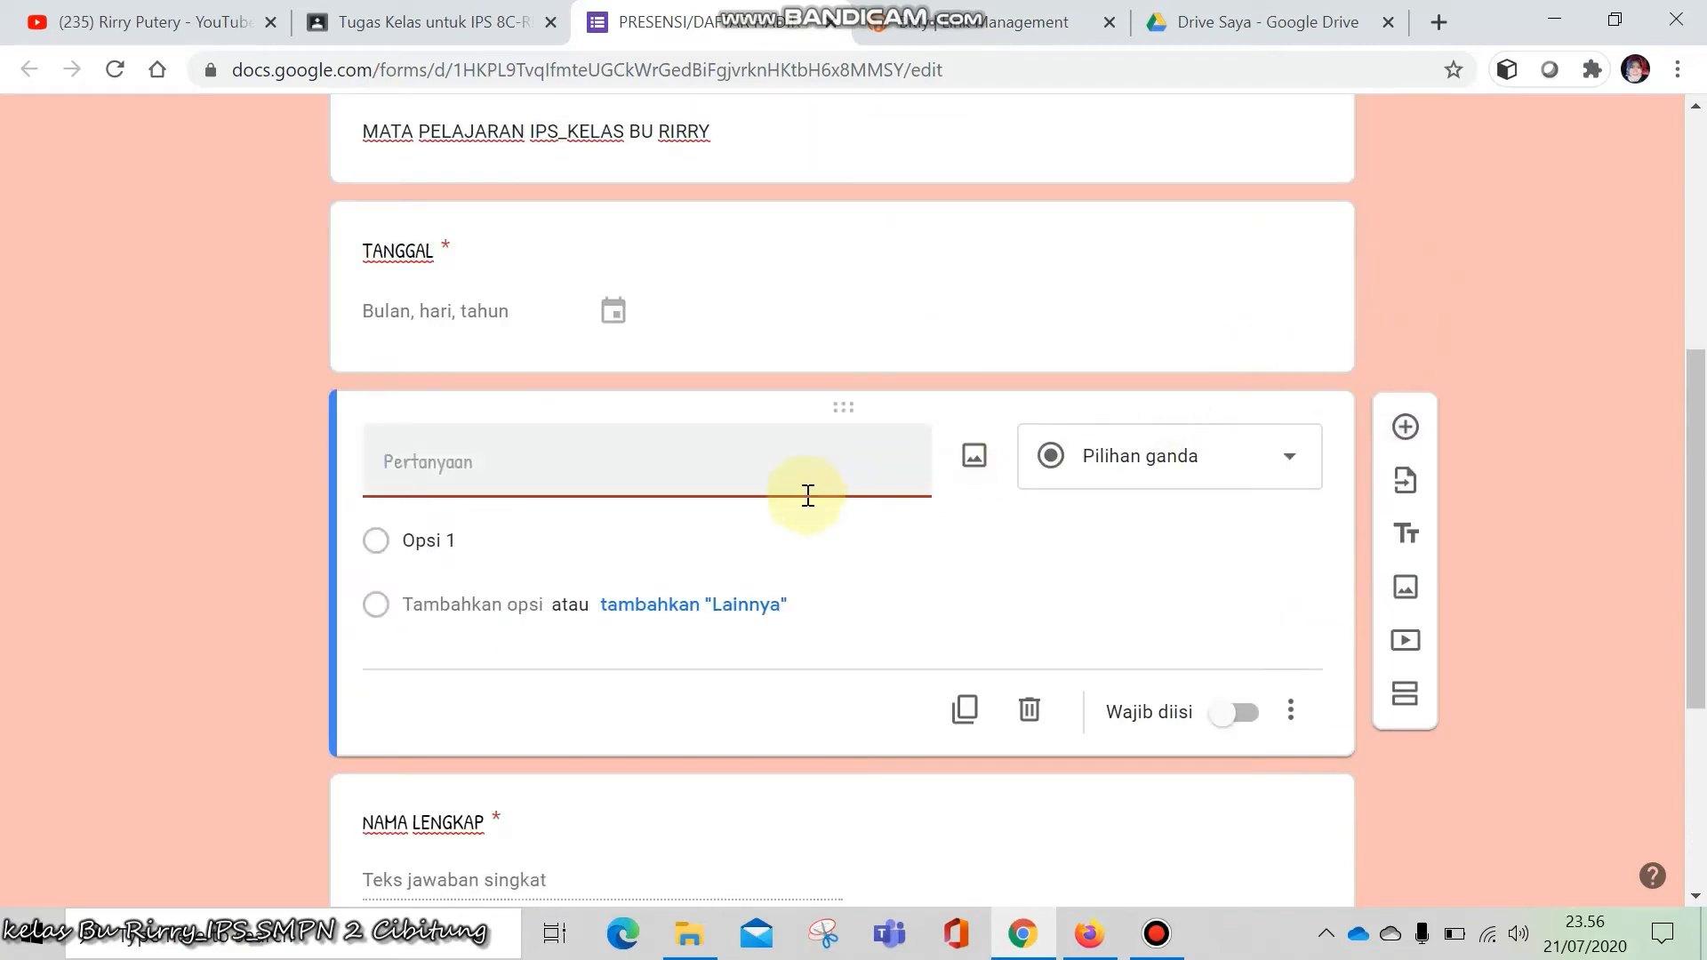
text(PERTEMUAN)
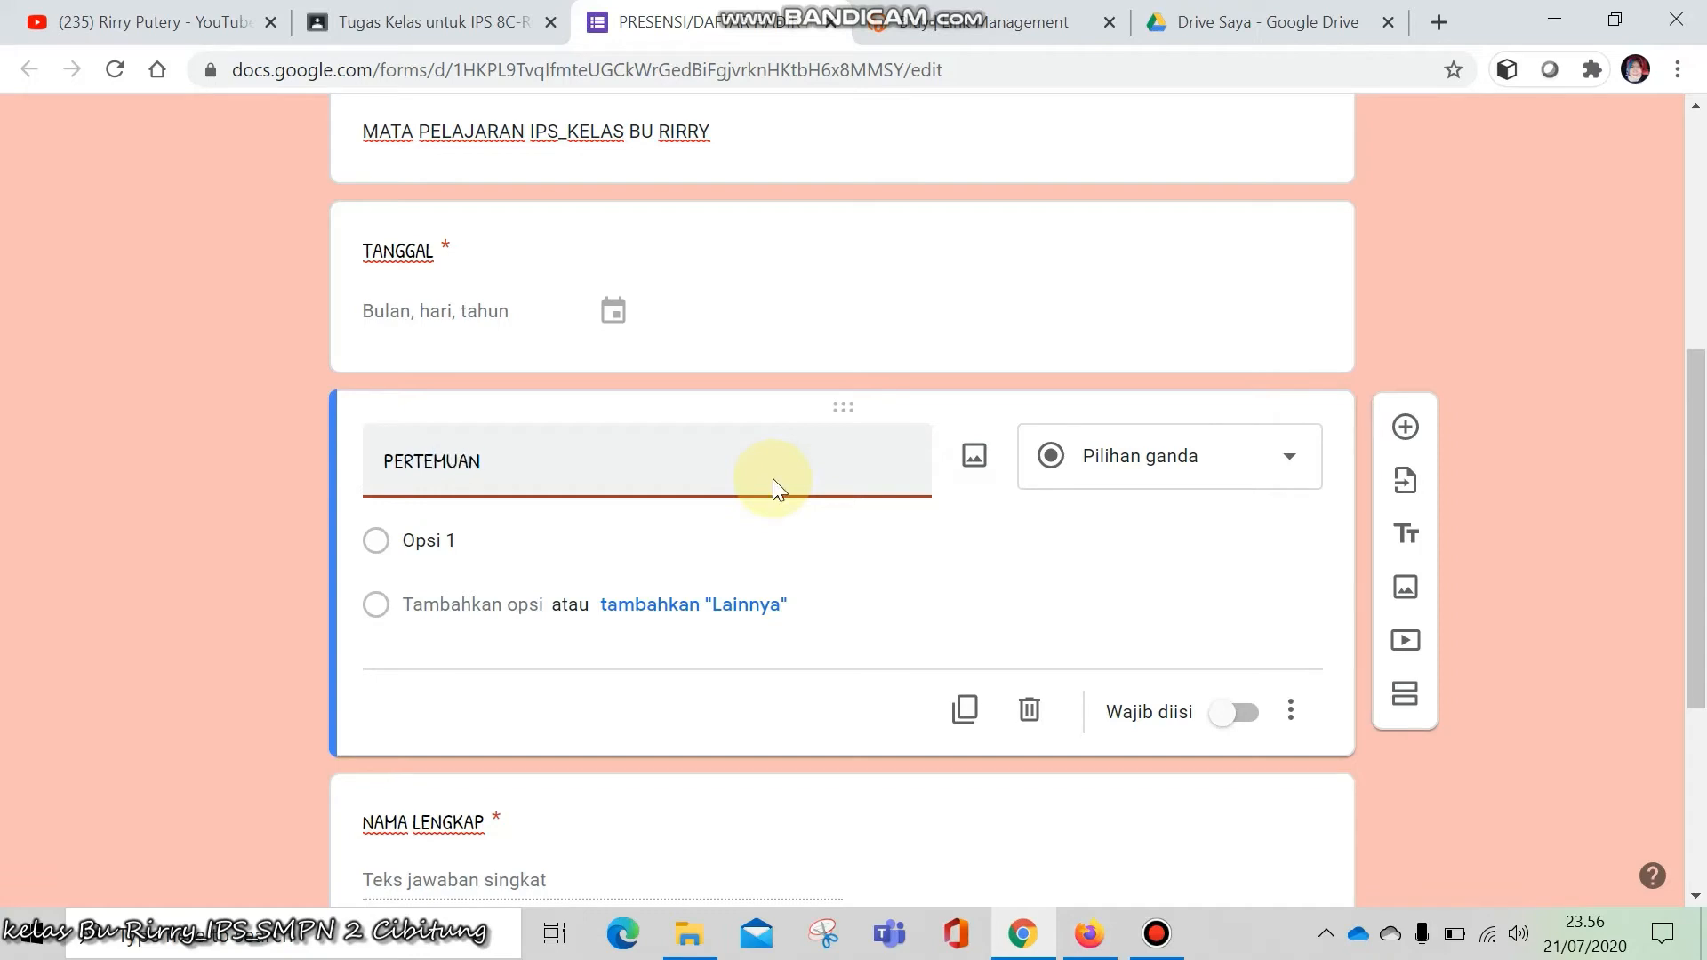
click(1252, 469)
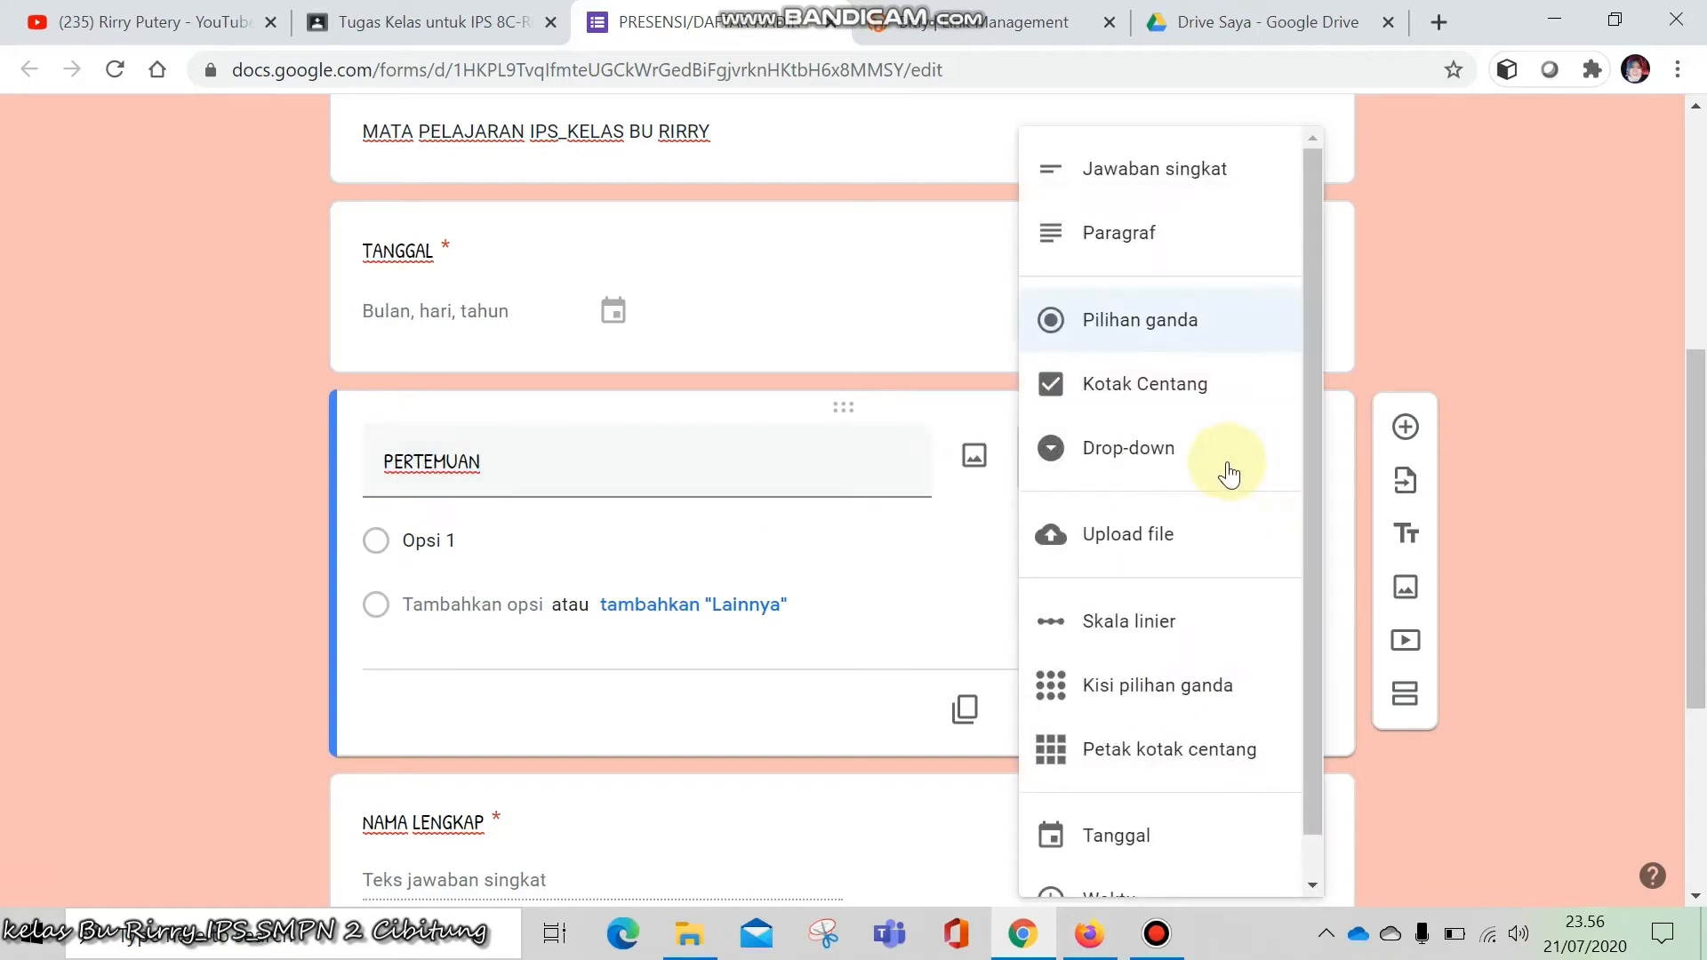
click(1181, 463)
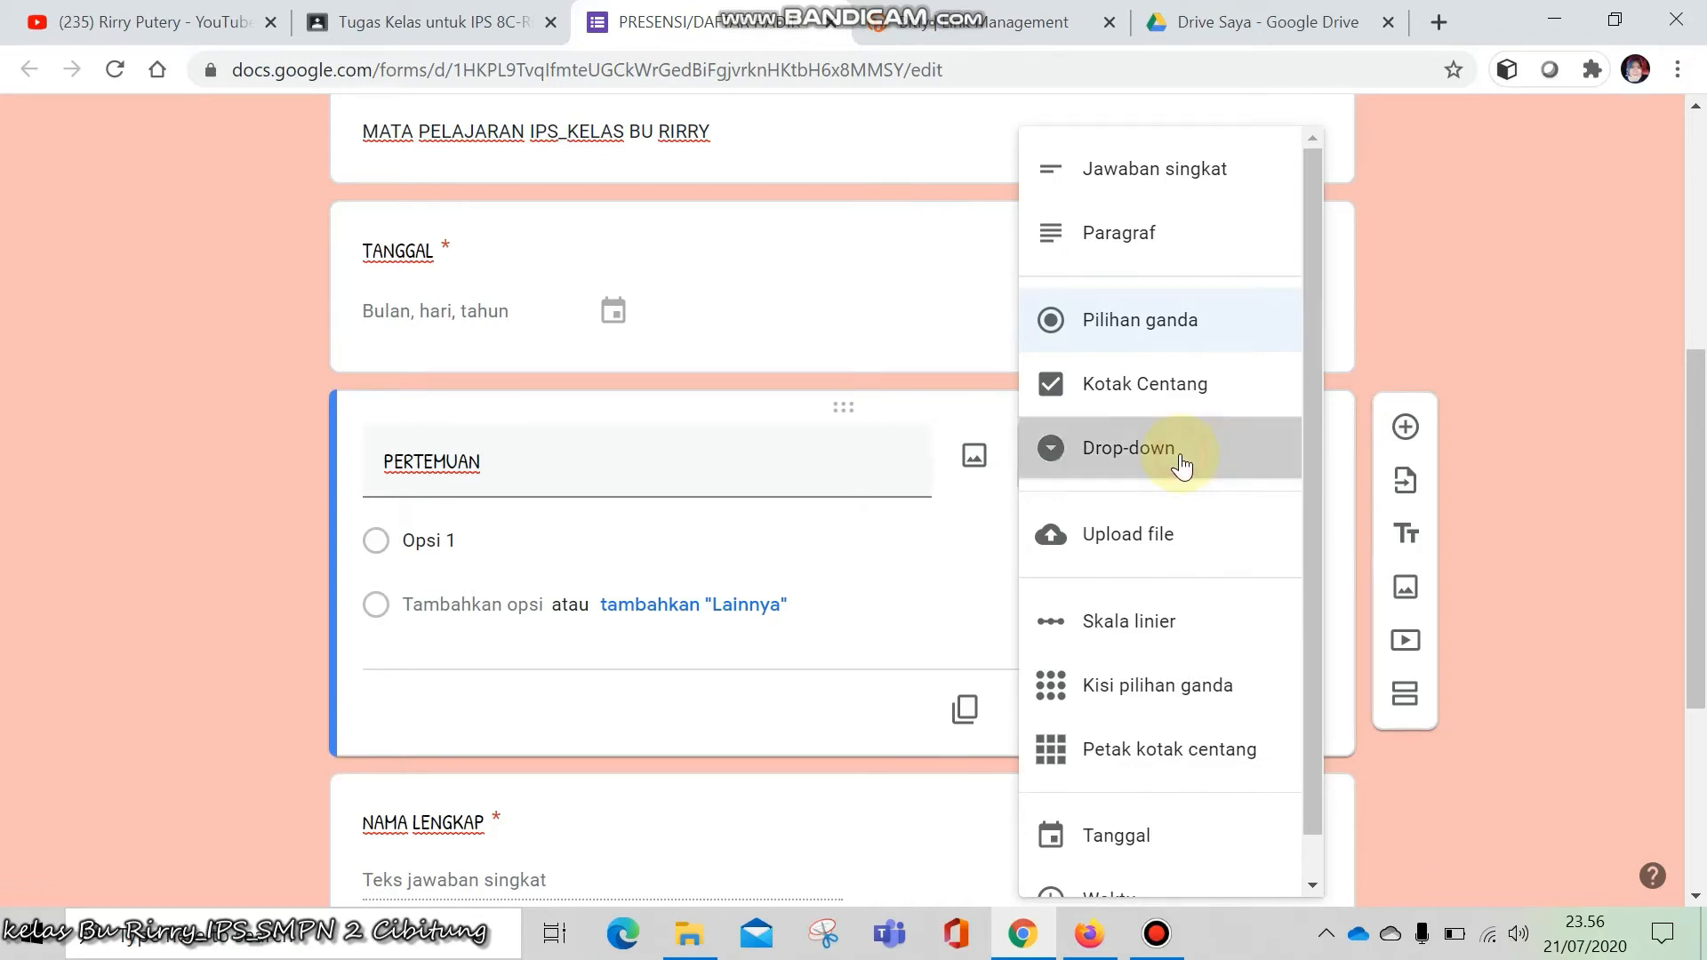
Name the first option of the PERTEMUAN question "PERTEMUAN 1 (MENGENAL NEGARA-NEGARA ASEAN)"
click(574, 540)
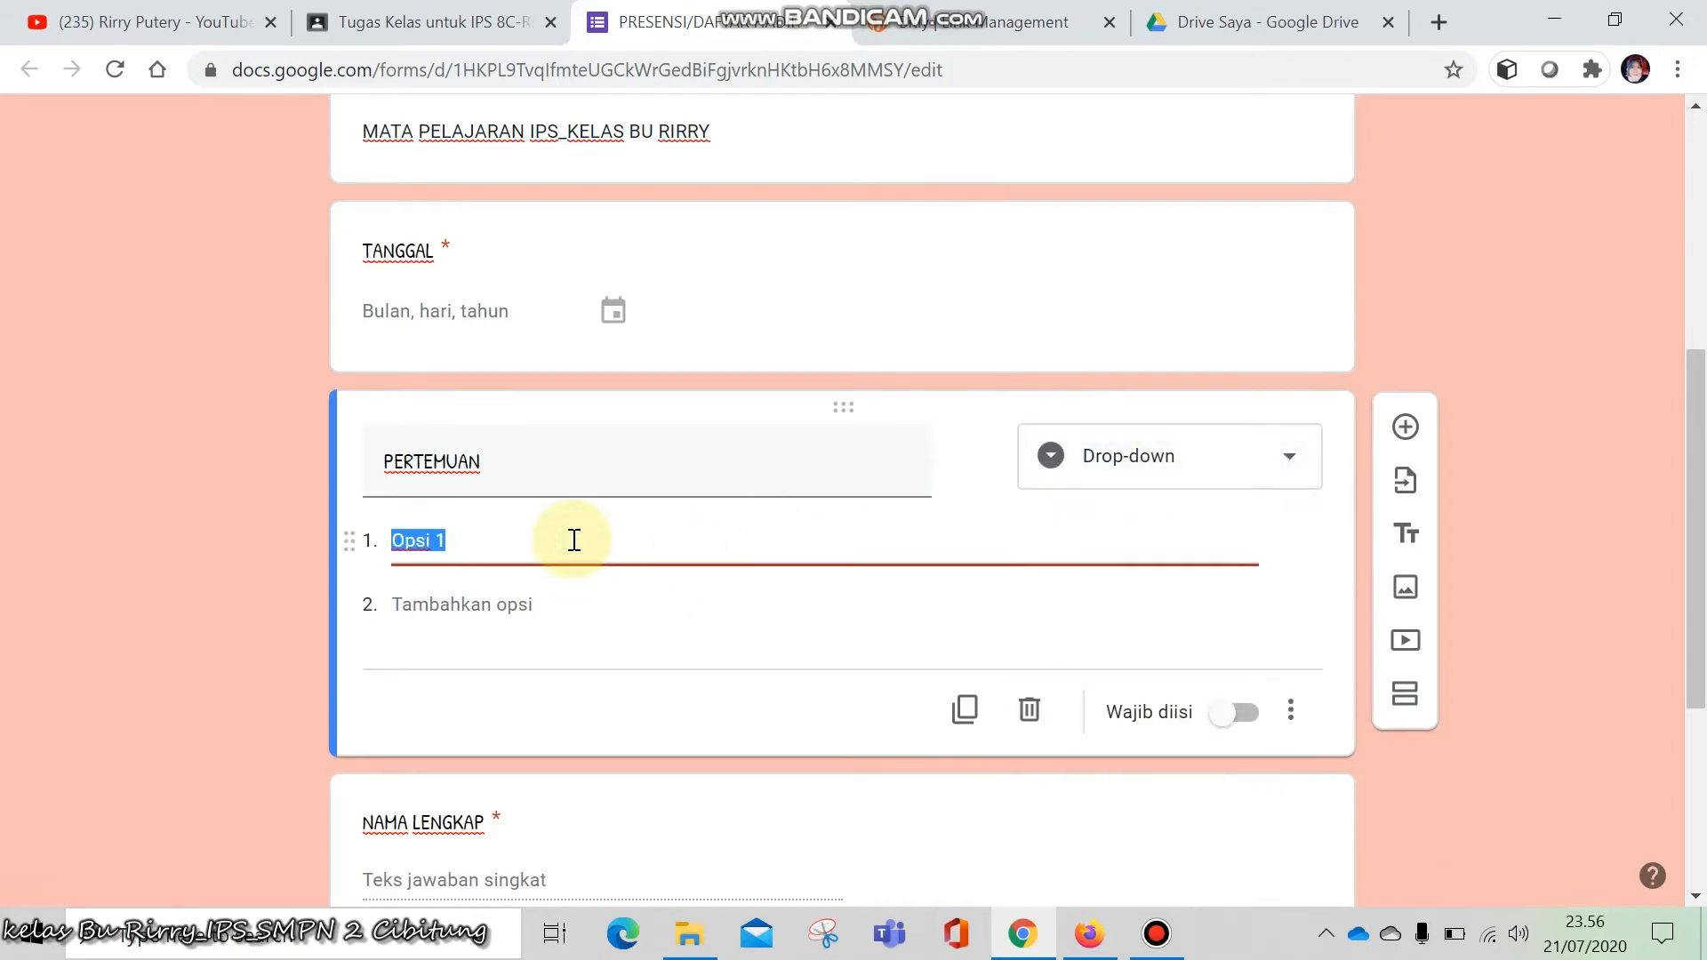
text(PERTEMUAN 1 ()
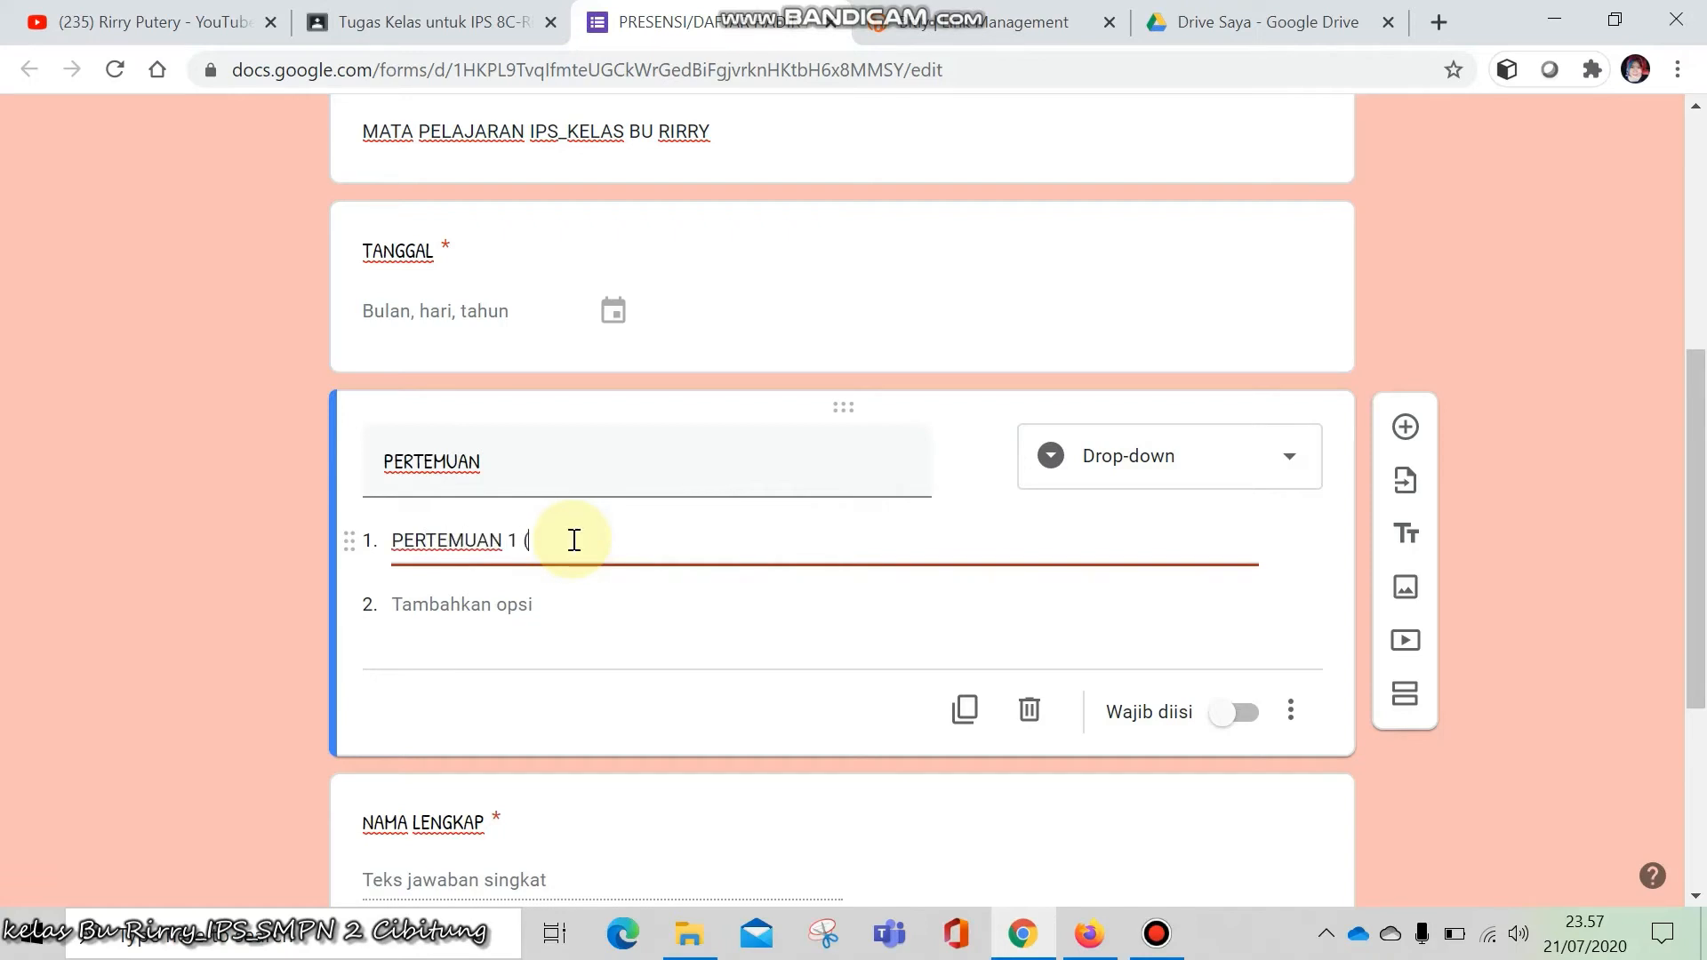
text(MENGENAL NEGARA-NEGARA ASE)
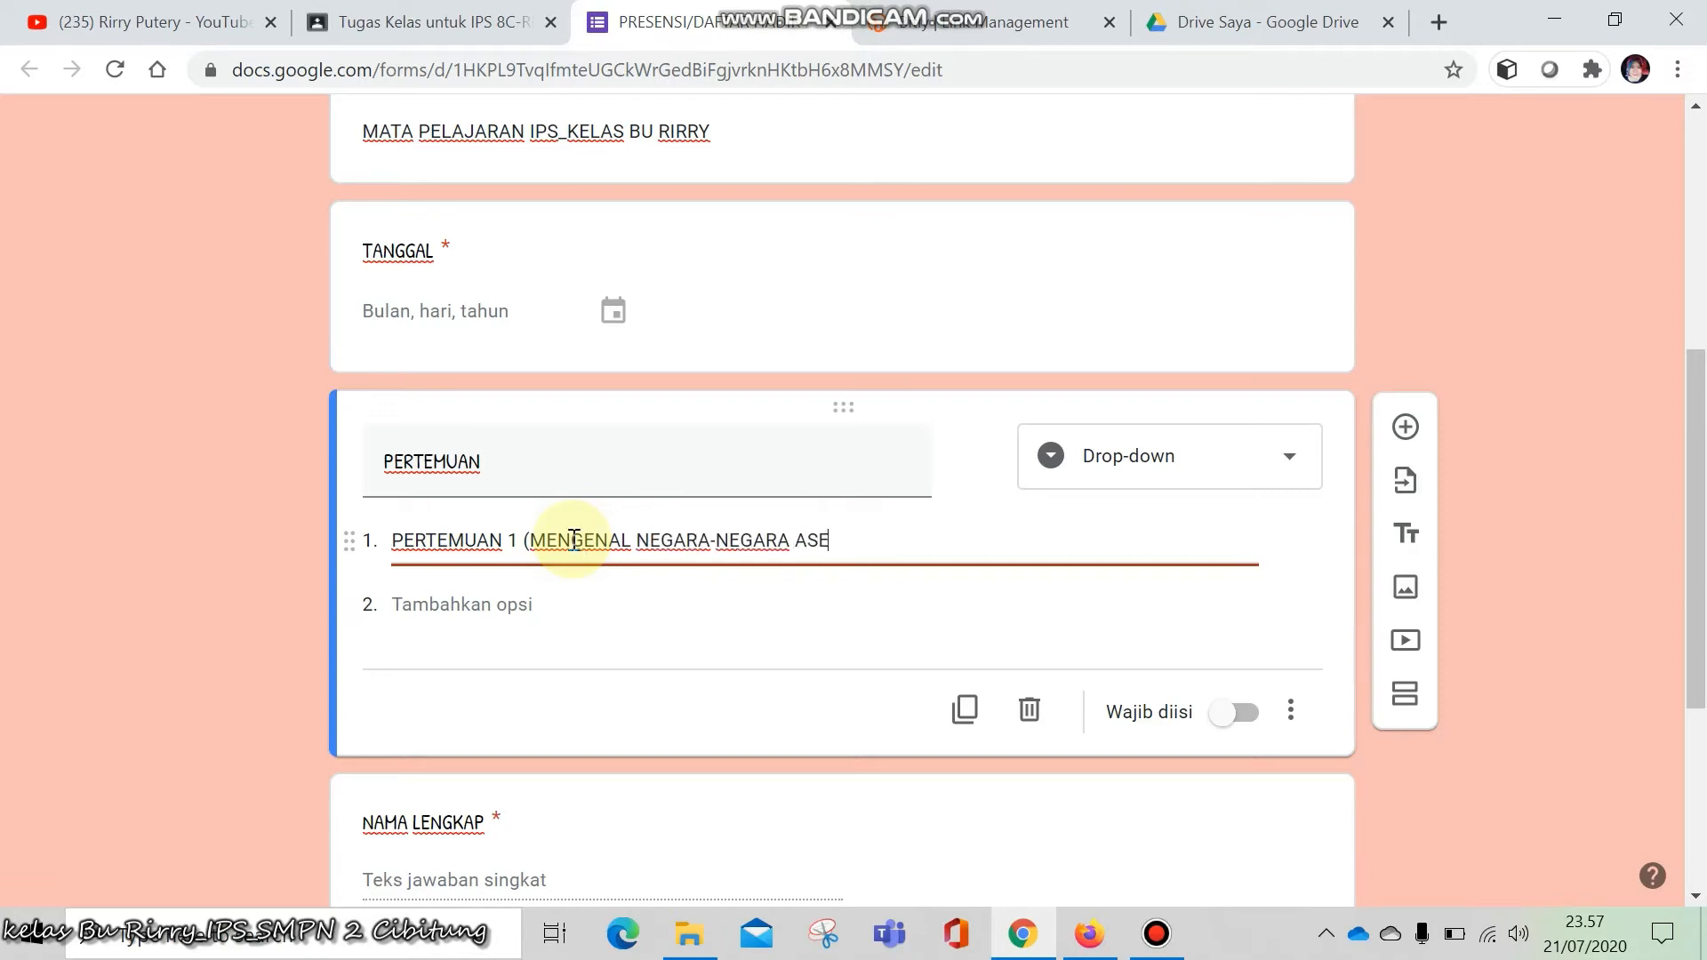
text(AN))
Add a second option to the PERTEMUAN question reading "PERTEMUAN 2 (KARAKTERISTIK NEGARA ASEAN)"
click(525, 608)
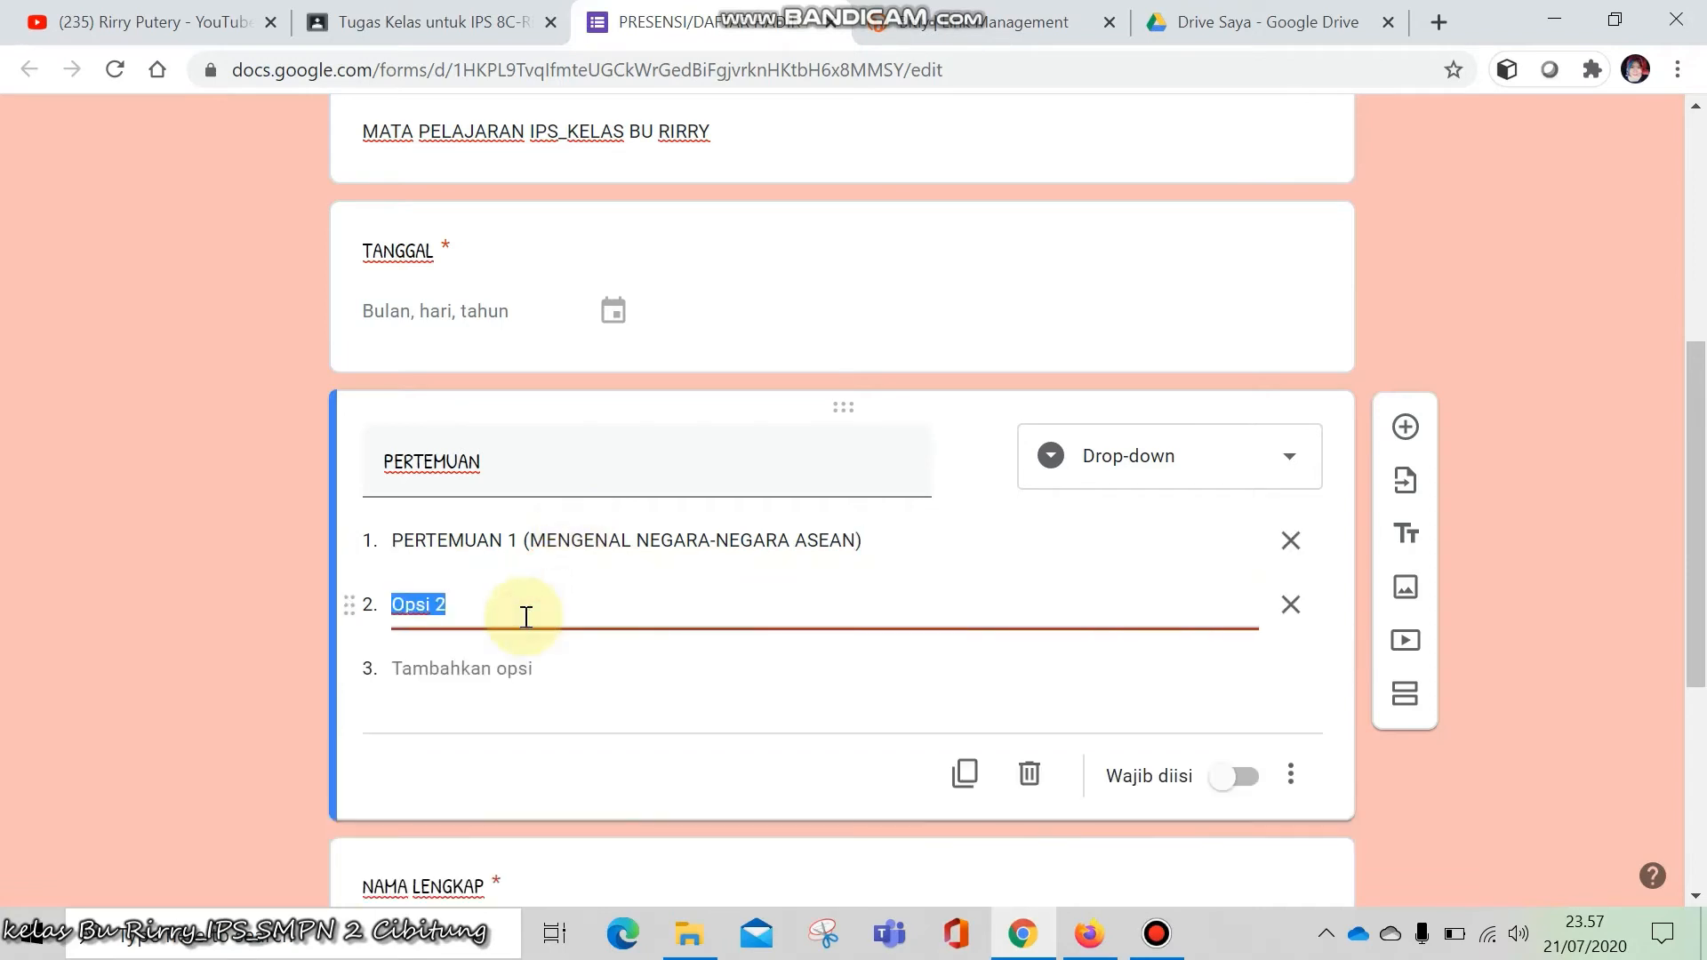
text(PERTEMUAN 2)
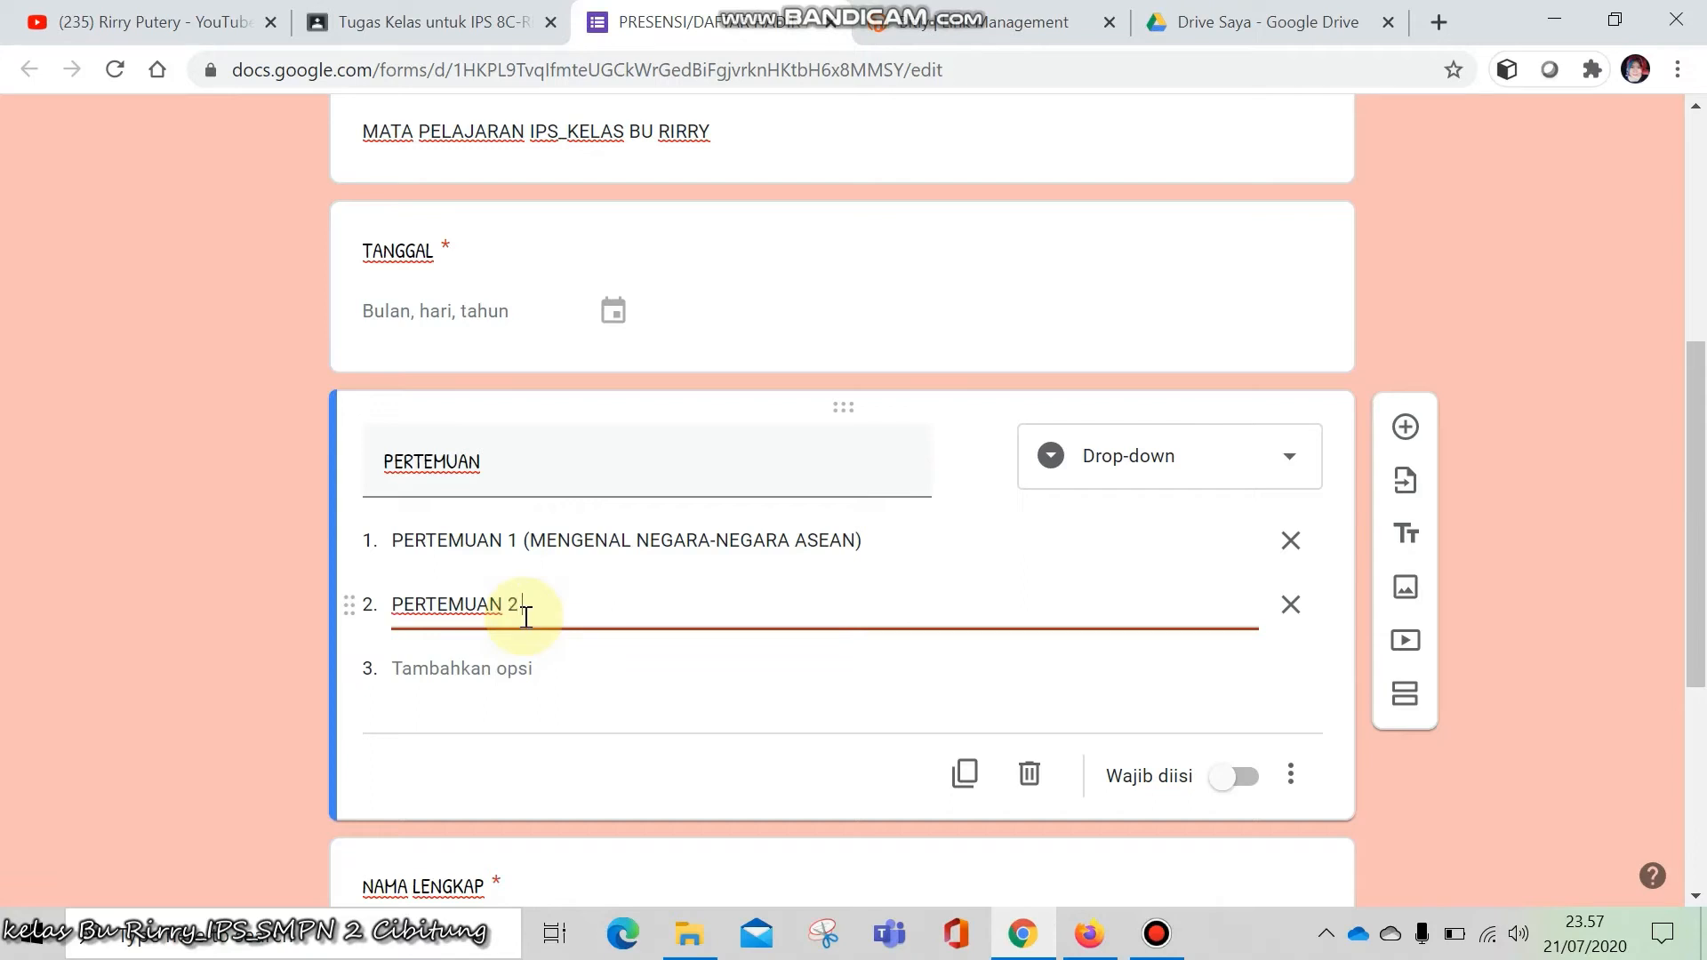
text( (KARAKTERISTIK N)
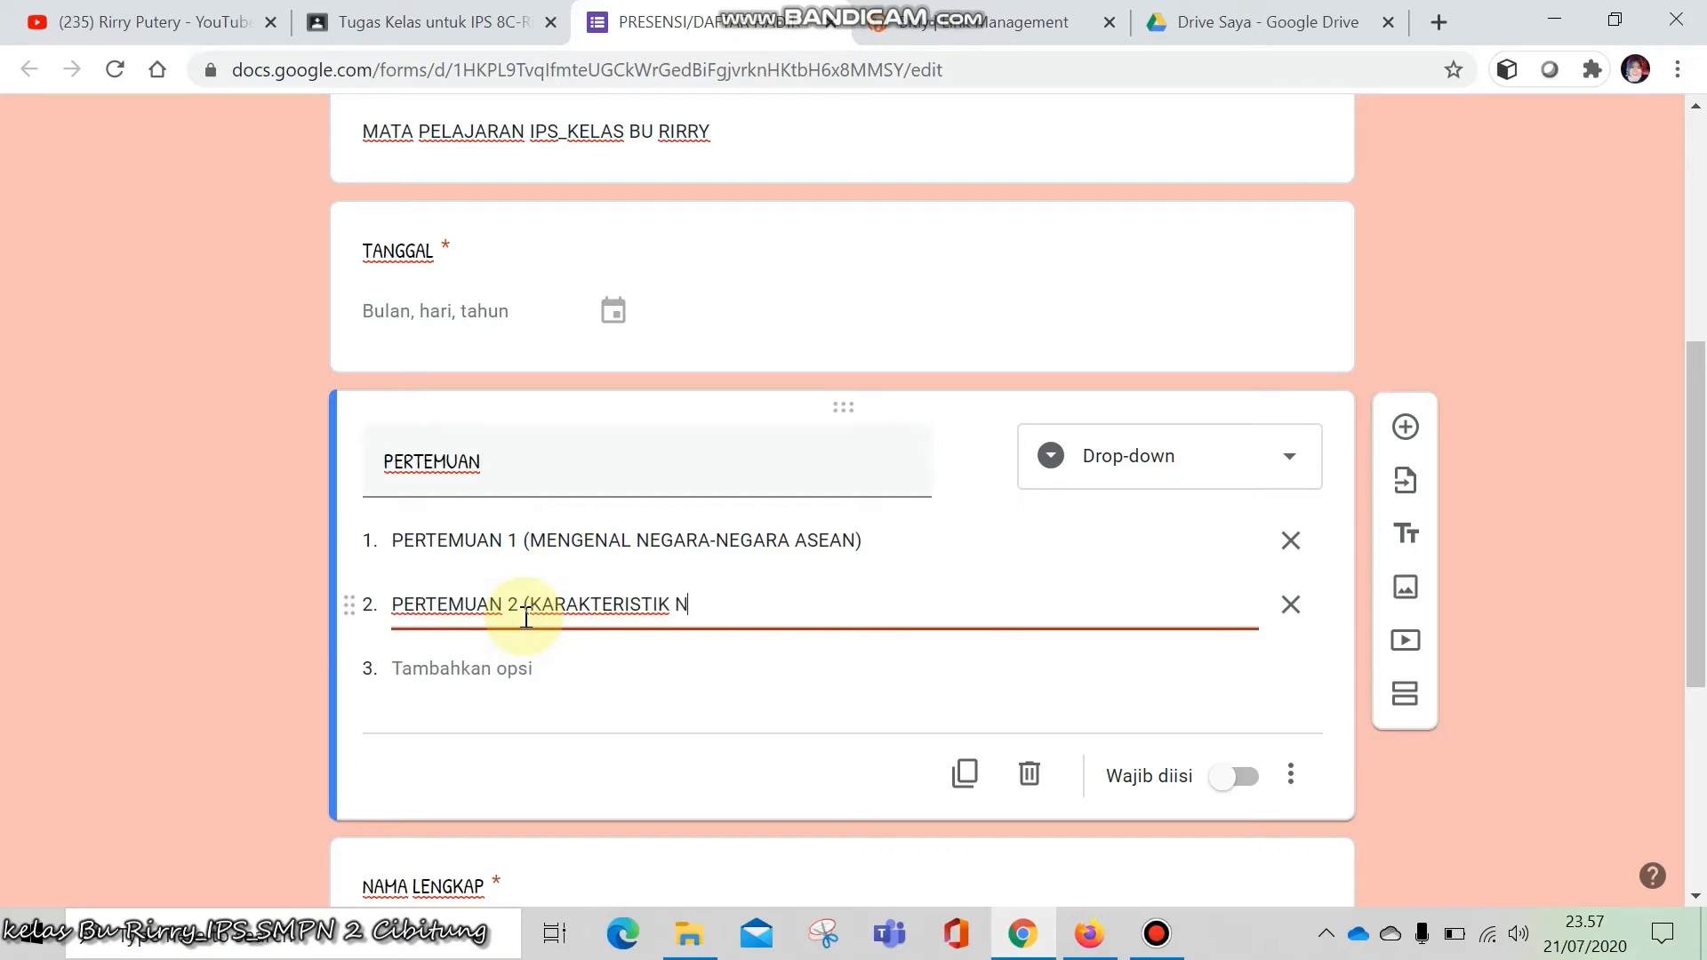
text(EGARA ASEA)
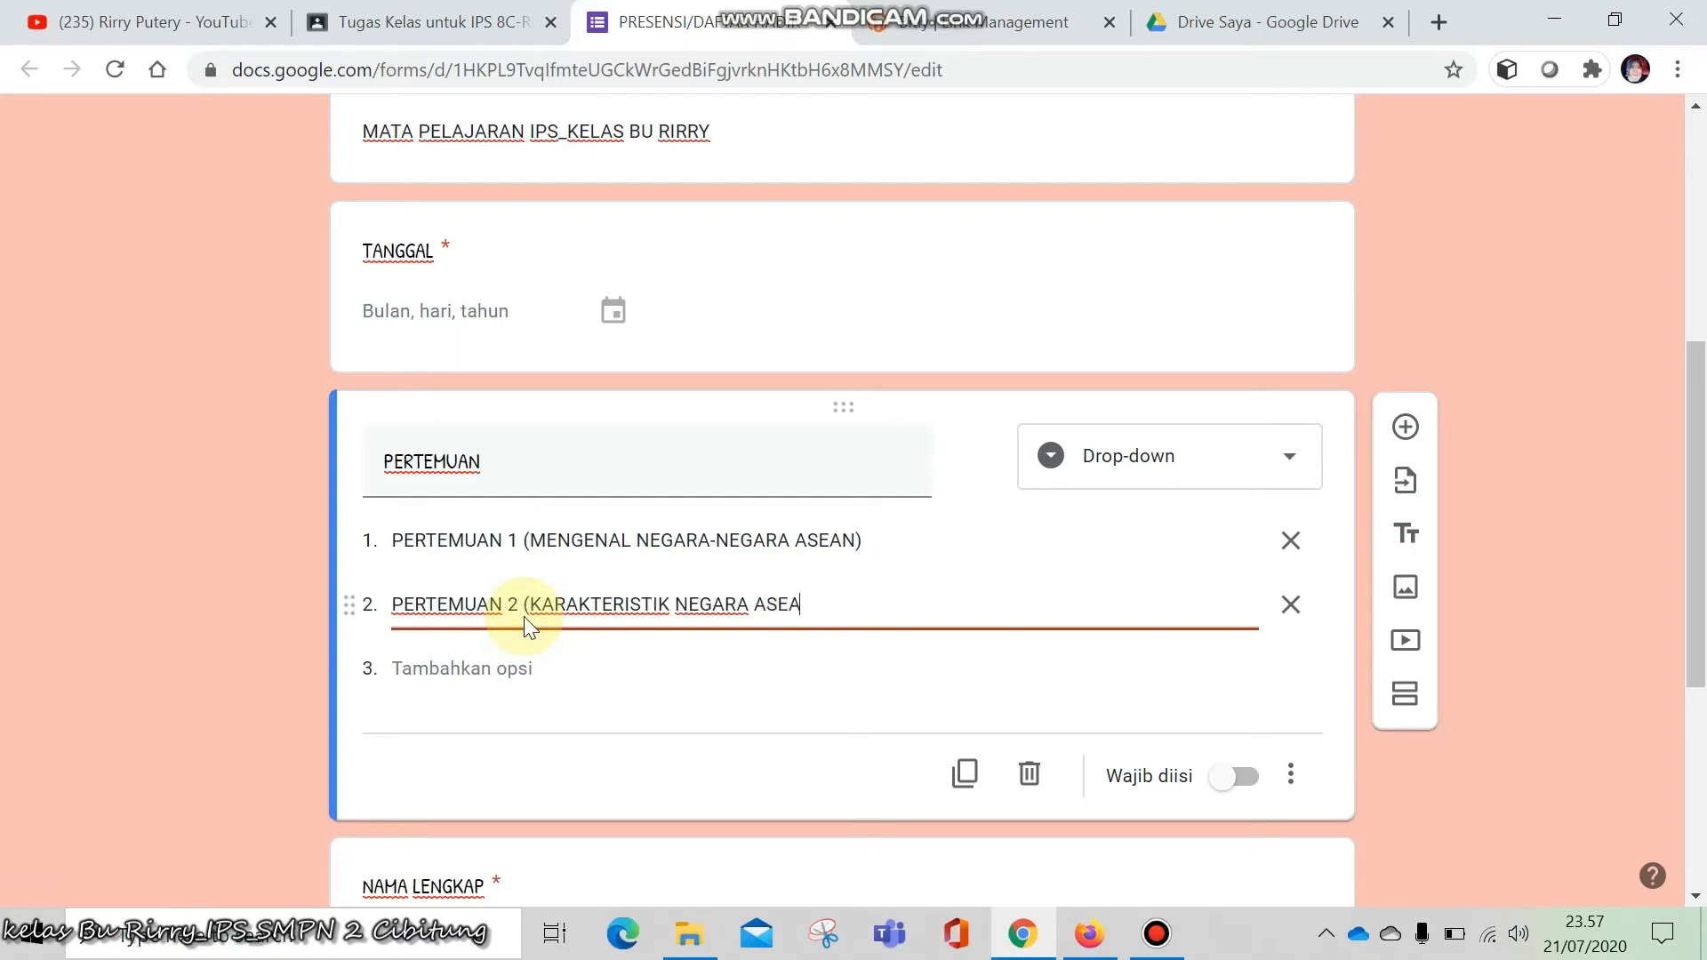
text(N))
Add the options PERTEMUAN 3, PERTEMUAN 4 and PERTEMUAN 5 to the PERTEMUAN question
key(Return)
text(PERTE)
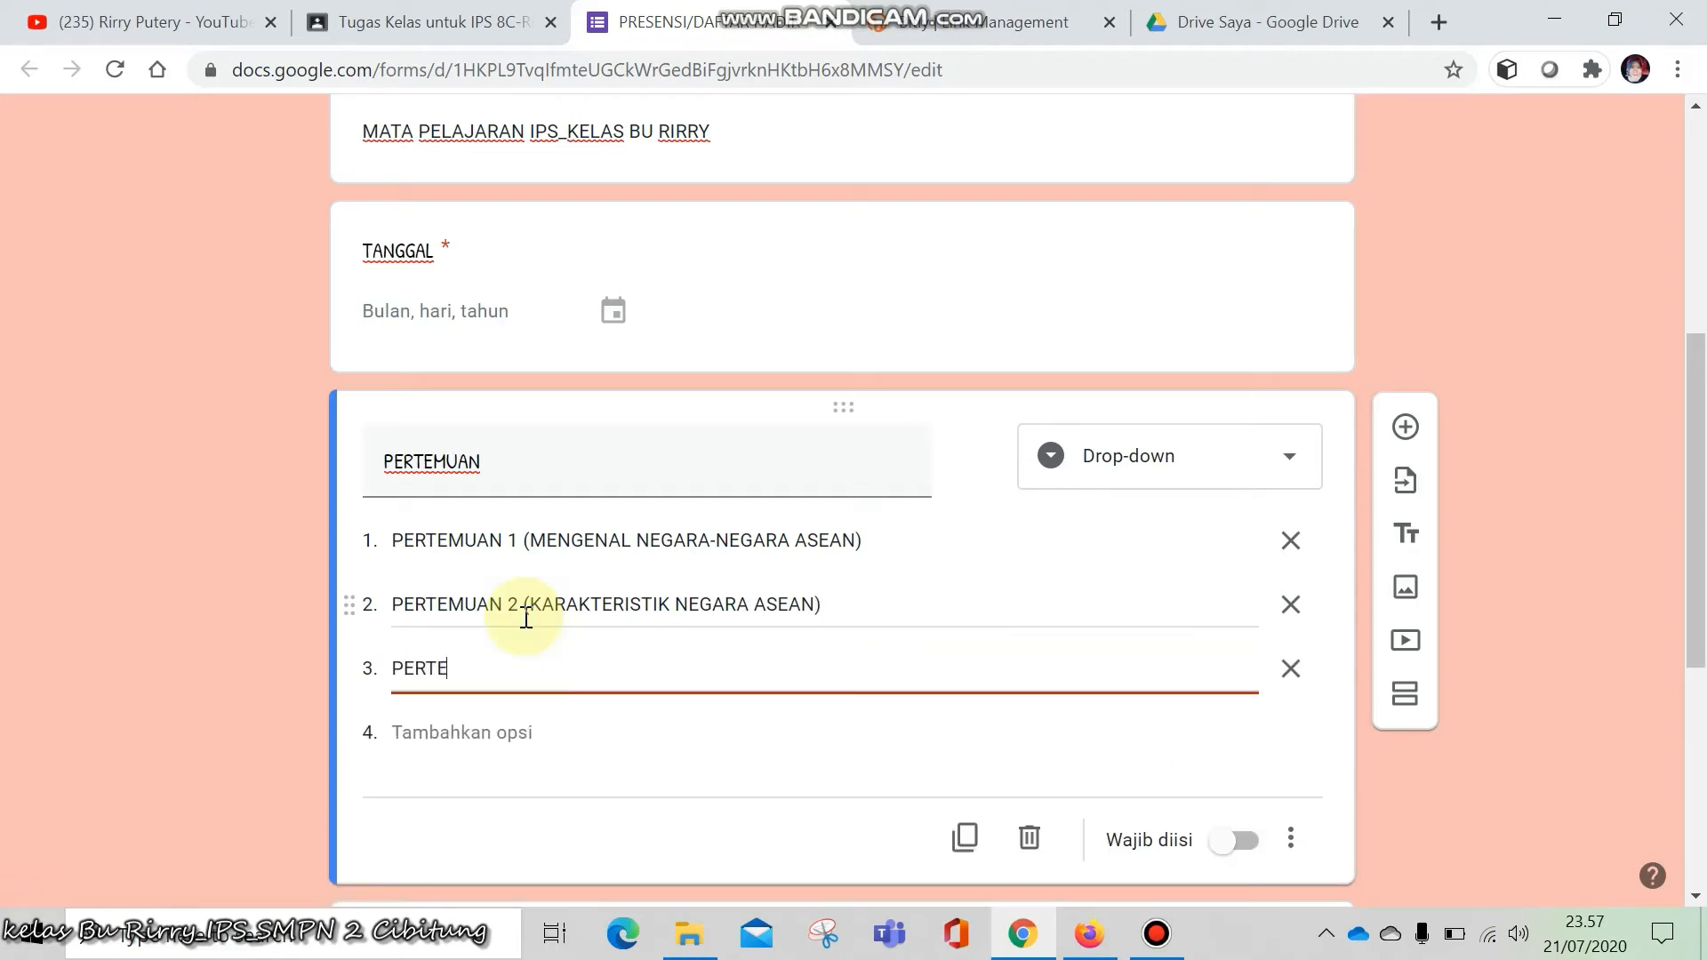
text(MUAN 3)
key(Return)
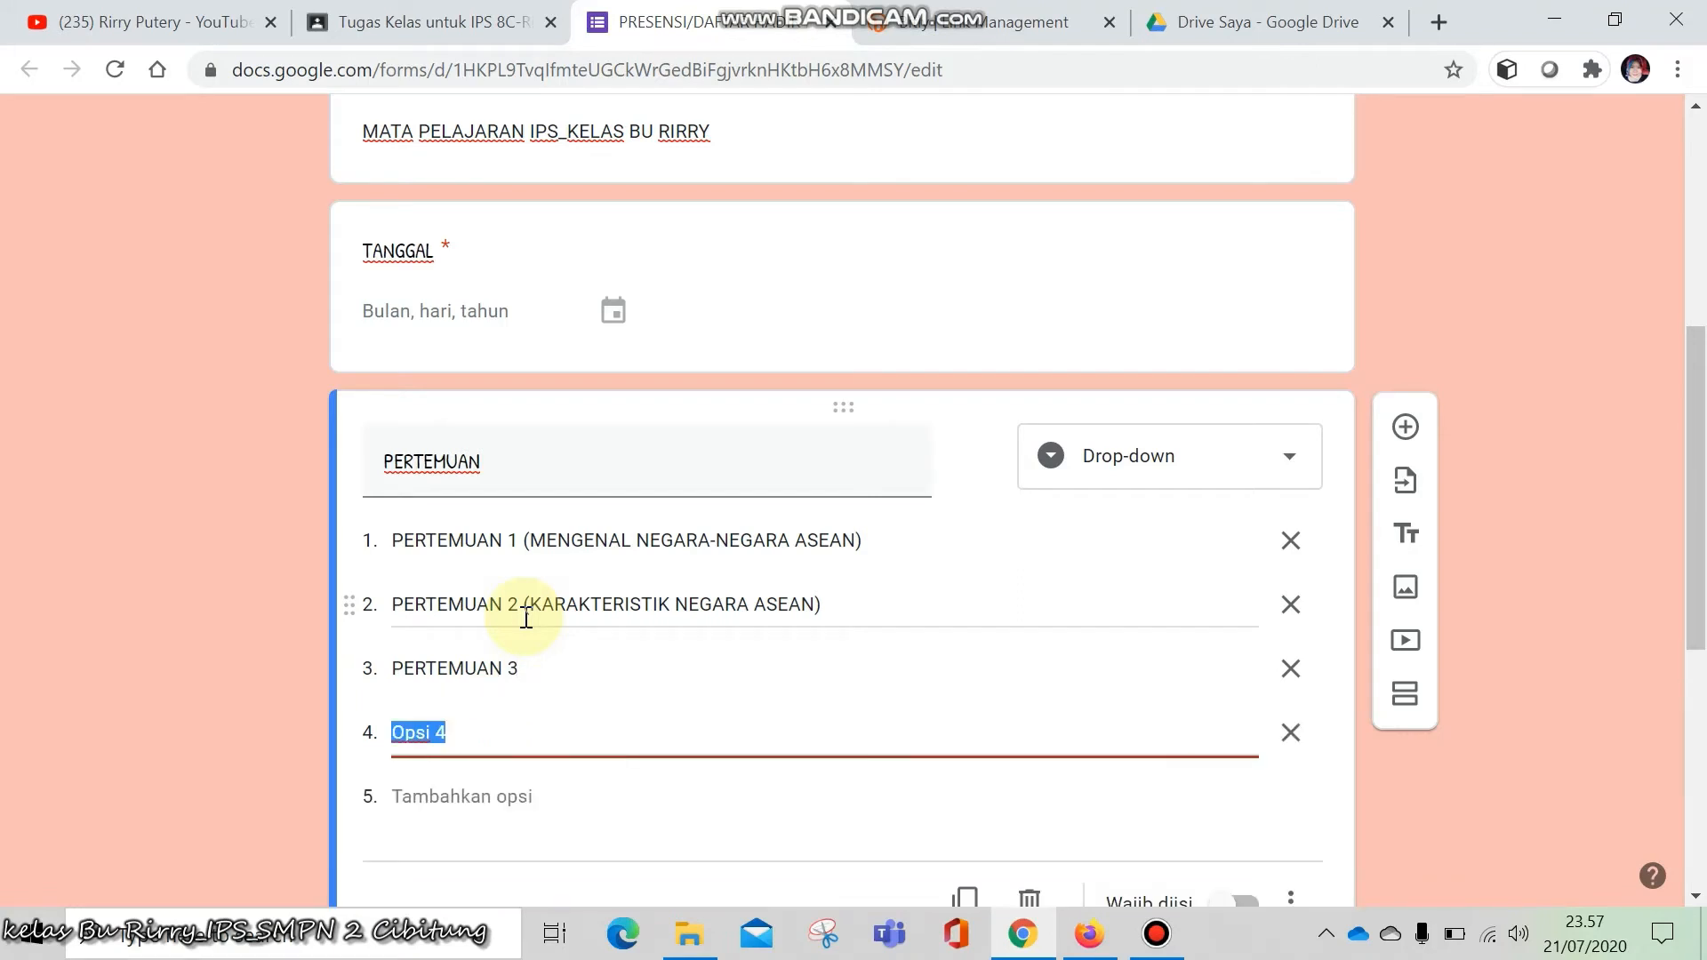
text(PERTEMUN)
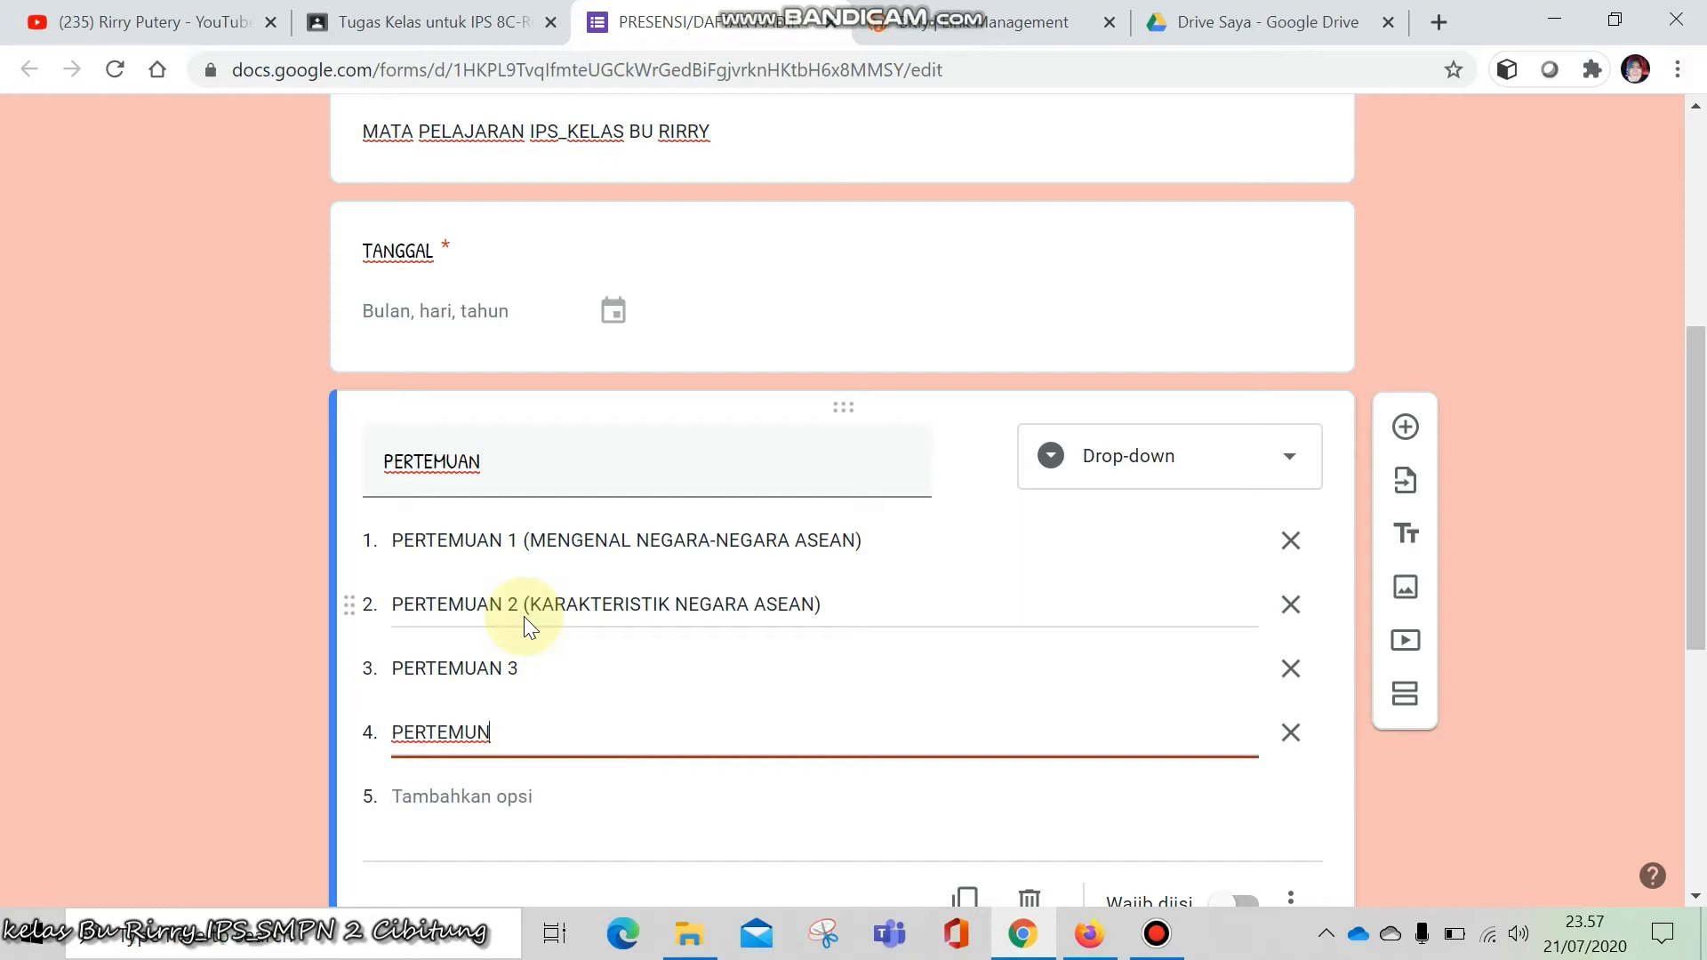
key(BackSpace)
text(AN 4)
key(Return)
text(PER)
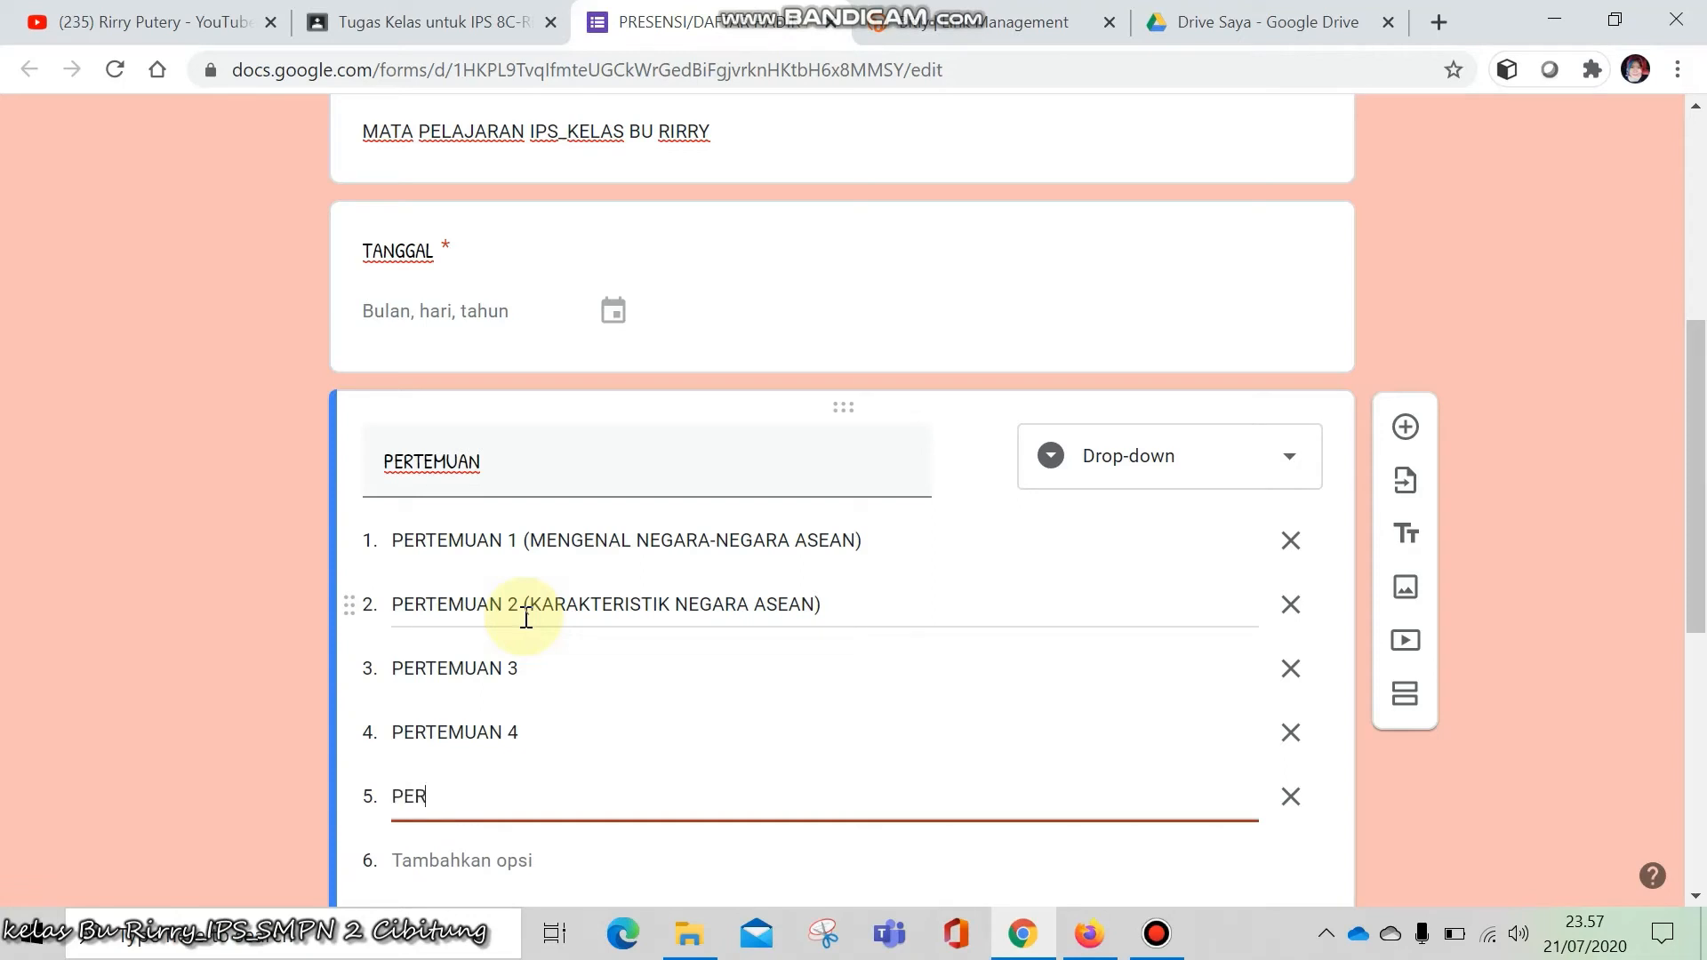
text(TEMUAN 5)
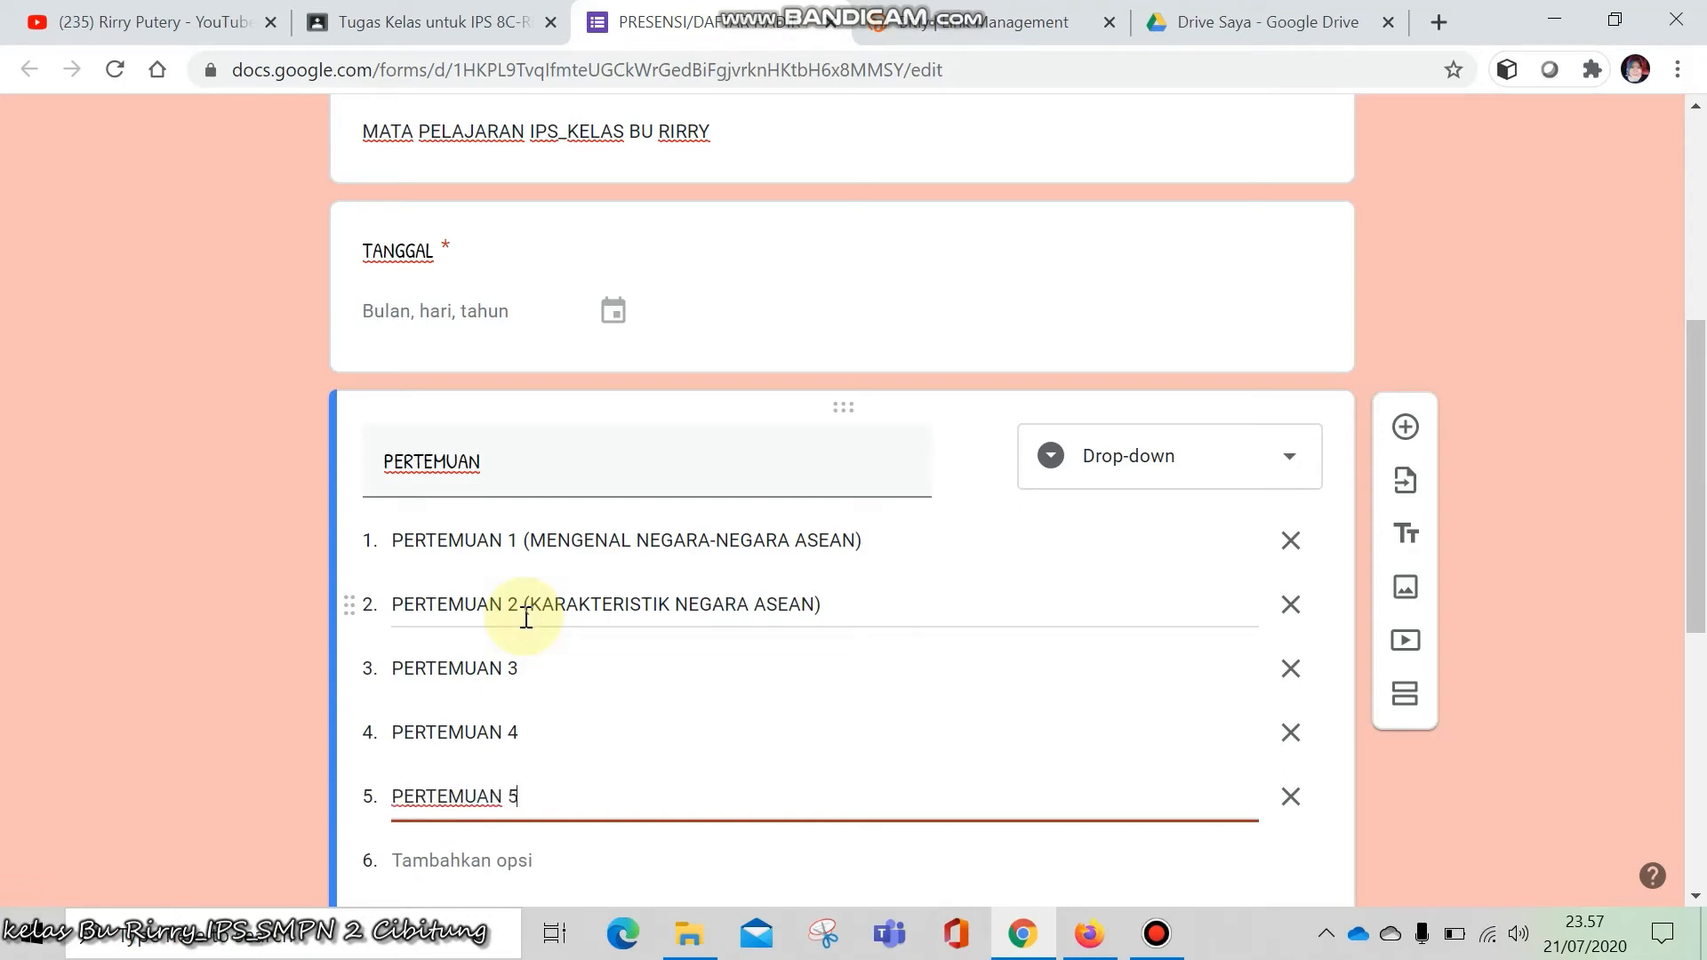
Add the options PERTEMUAN 6 and PERTEMUAN 7 below PERTEMUAN 5
click(525, 860)
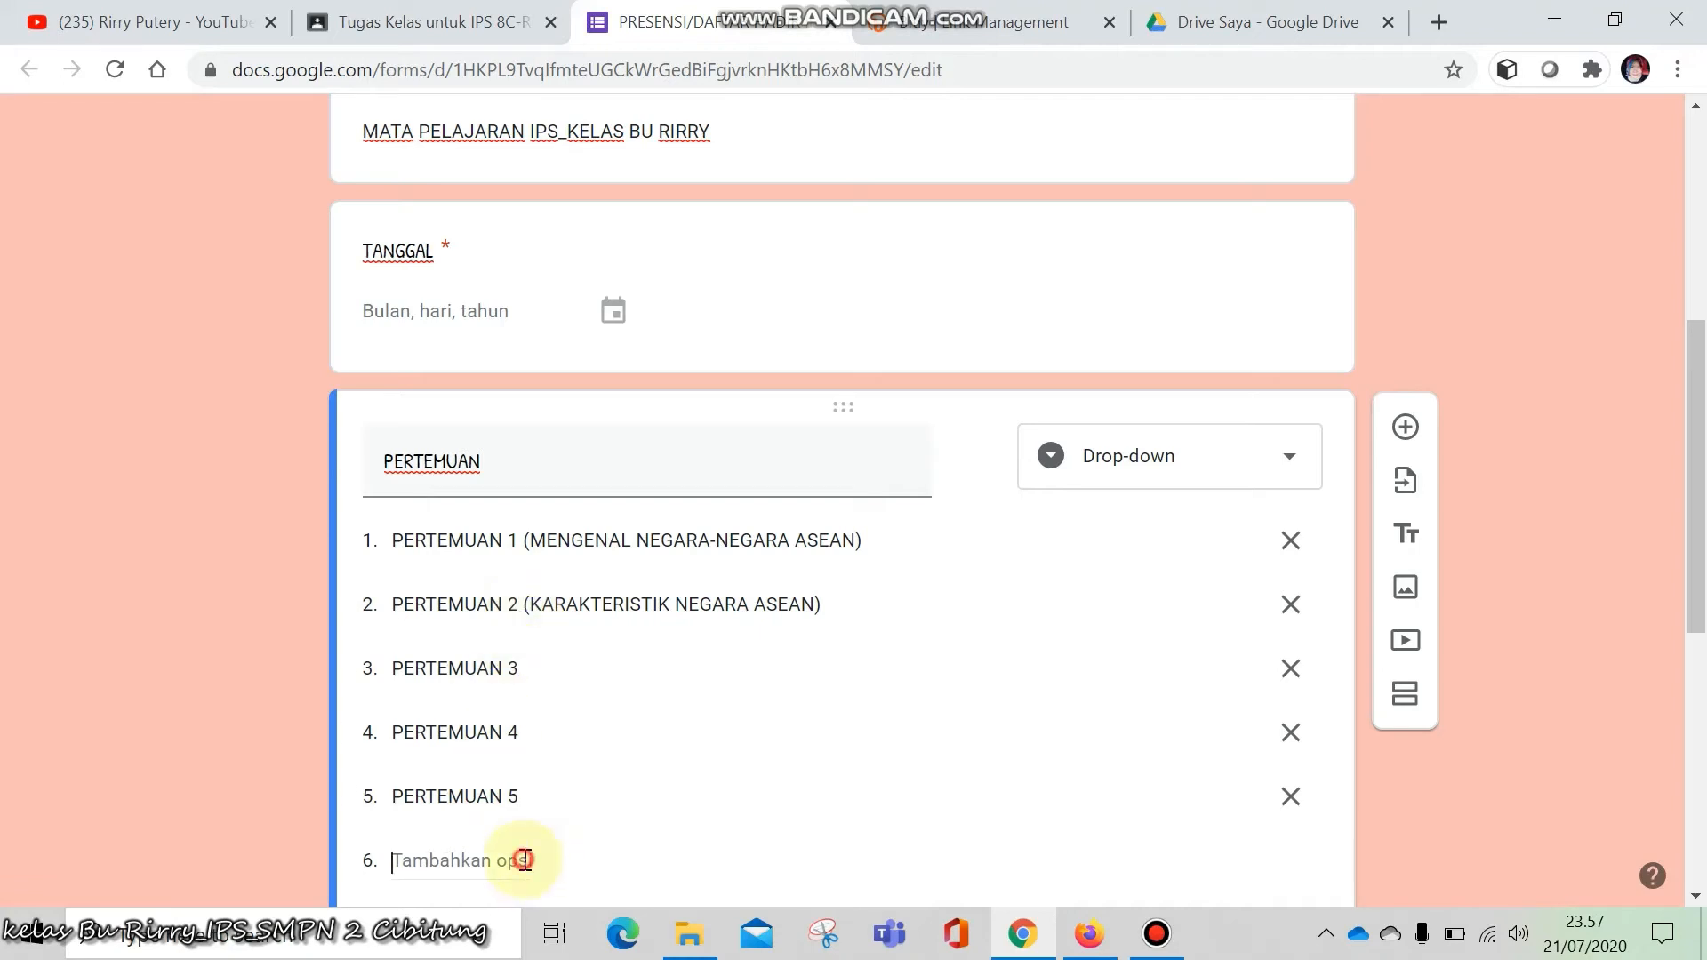
text(PERTEM)
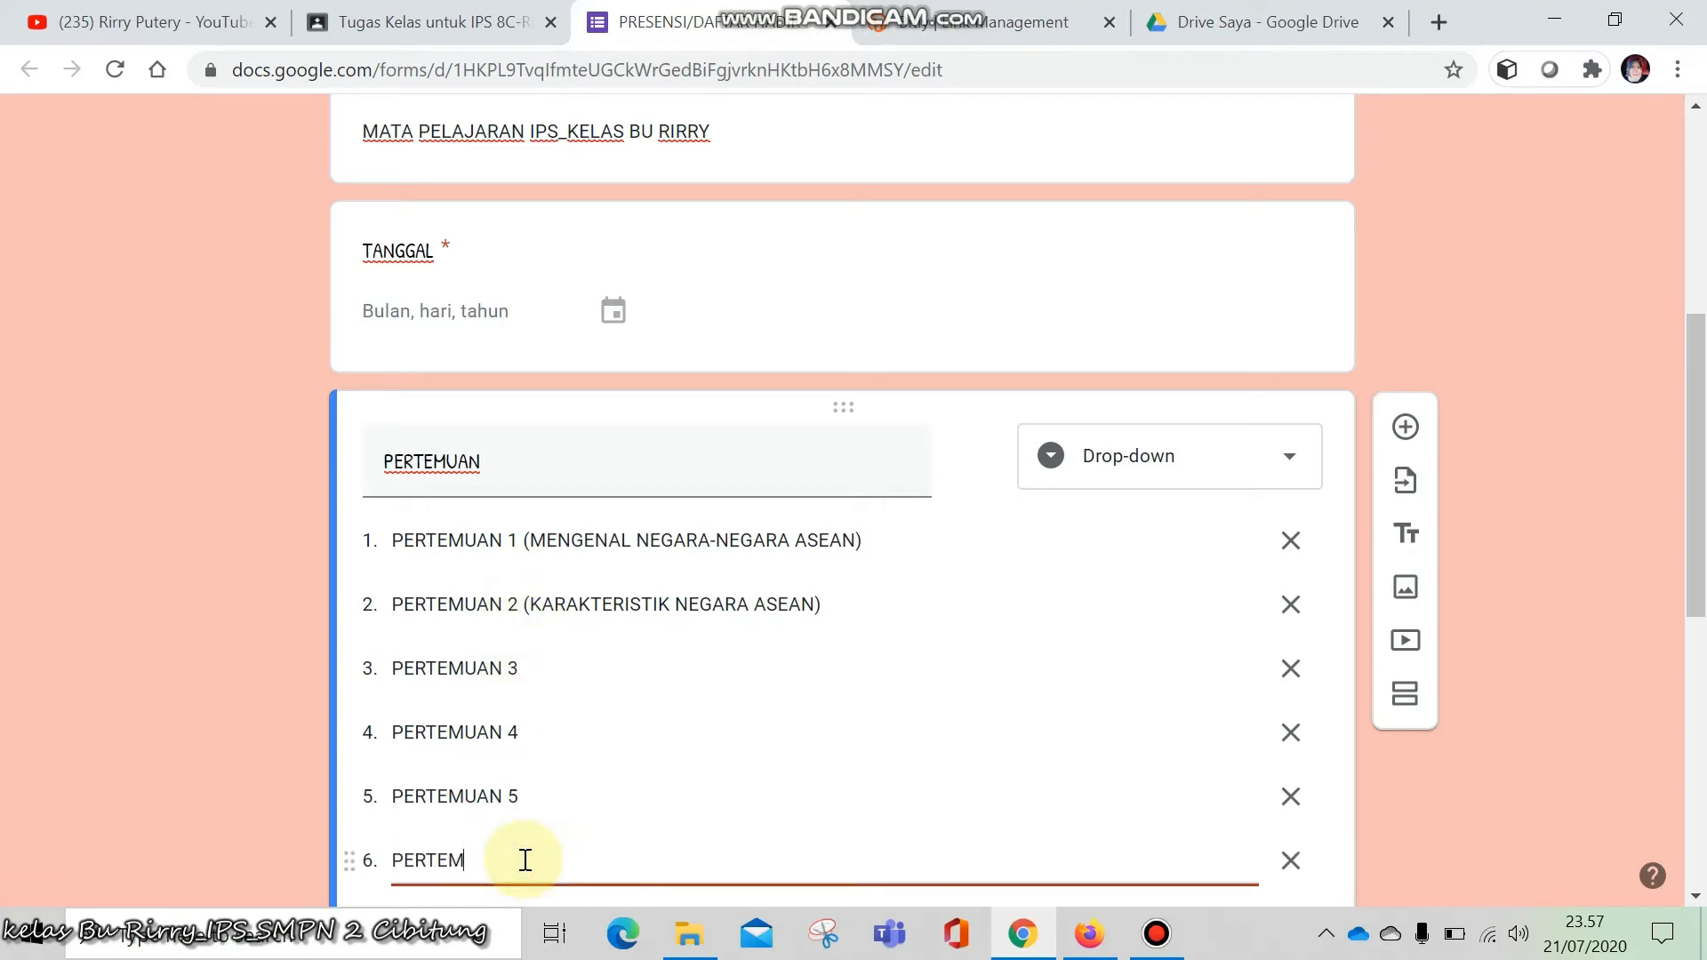
text(UAN 6)
key(Return)
text(PE)
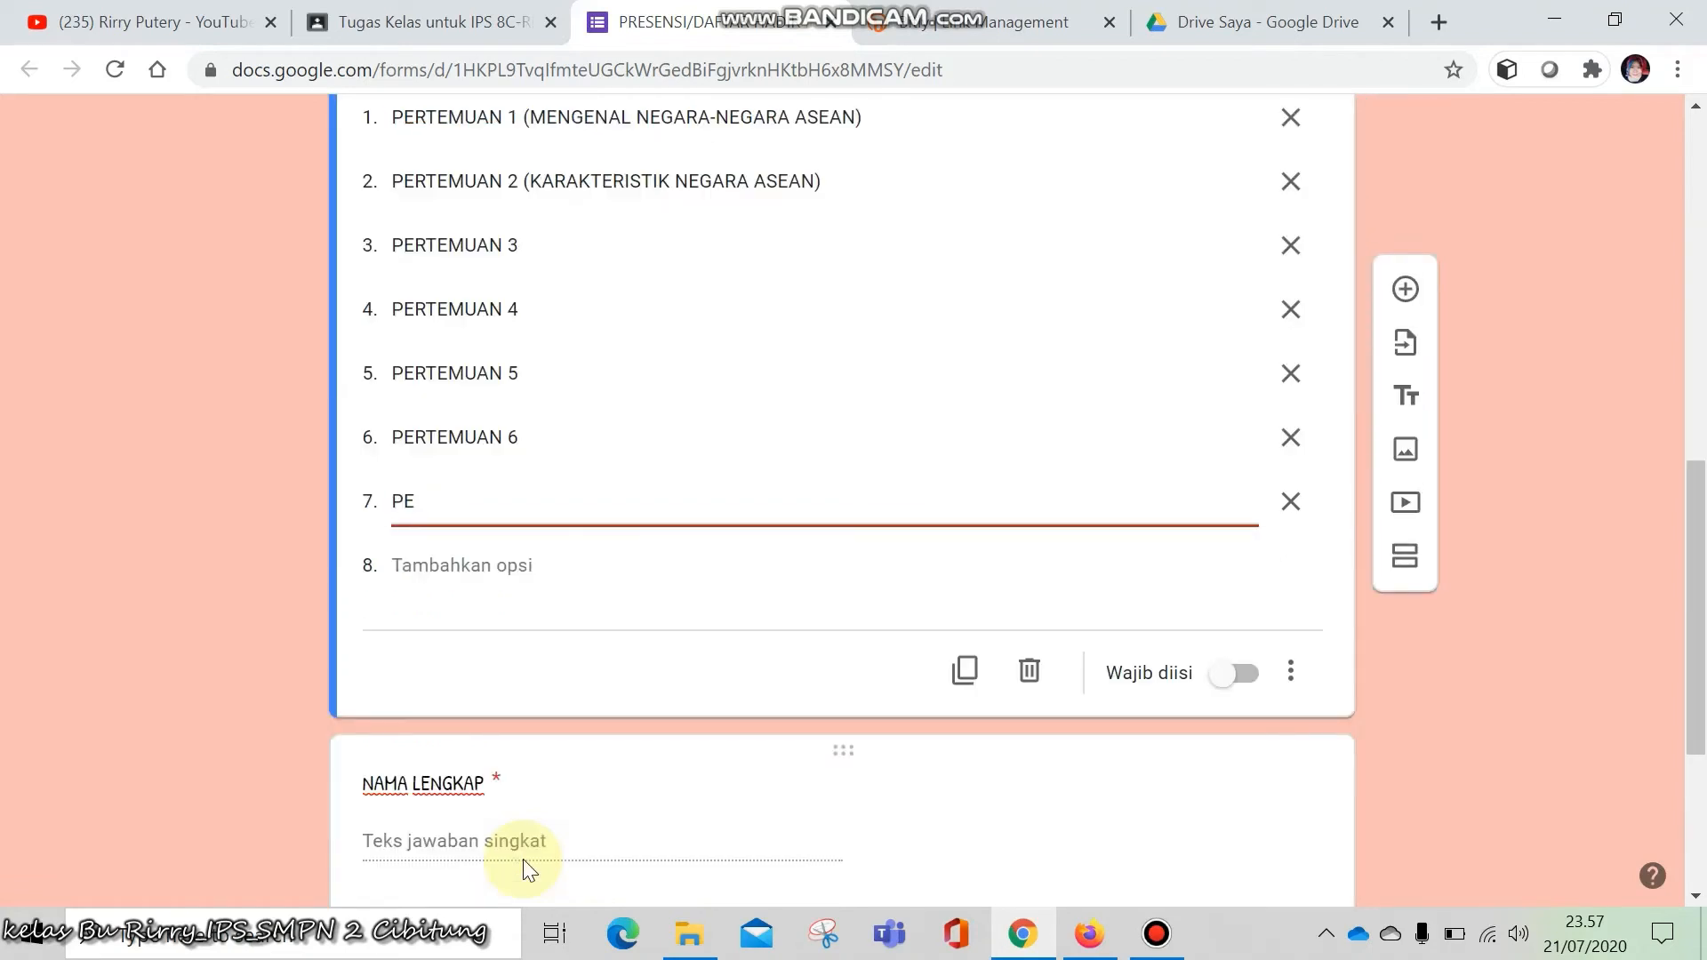
text(TE)
text(RTEMUAN )
text(7)
Add the options PERTEMUAN 8, PERTEMUAN 9 and PERTEMUAN 10, and make the PERTEMUAN question required
key(Return)
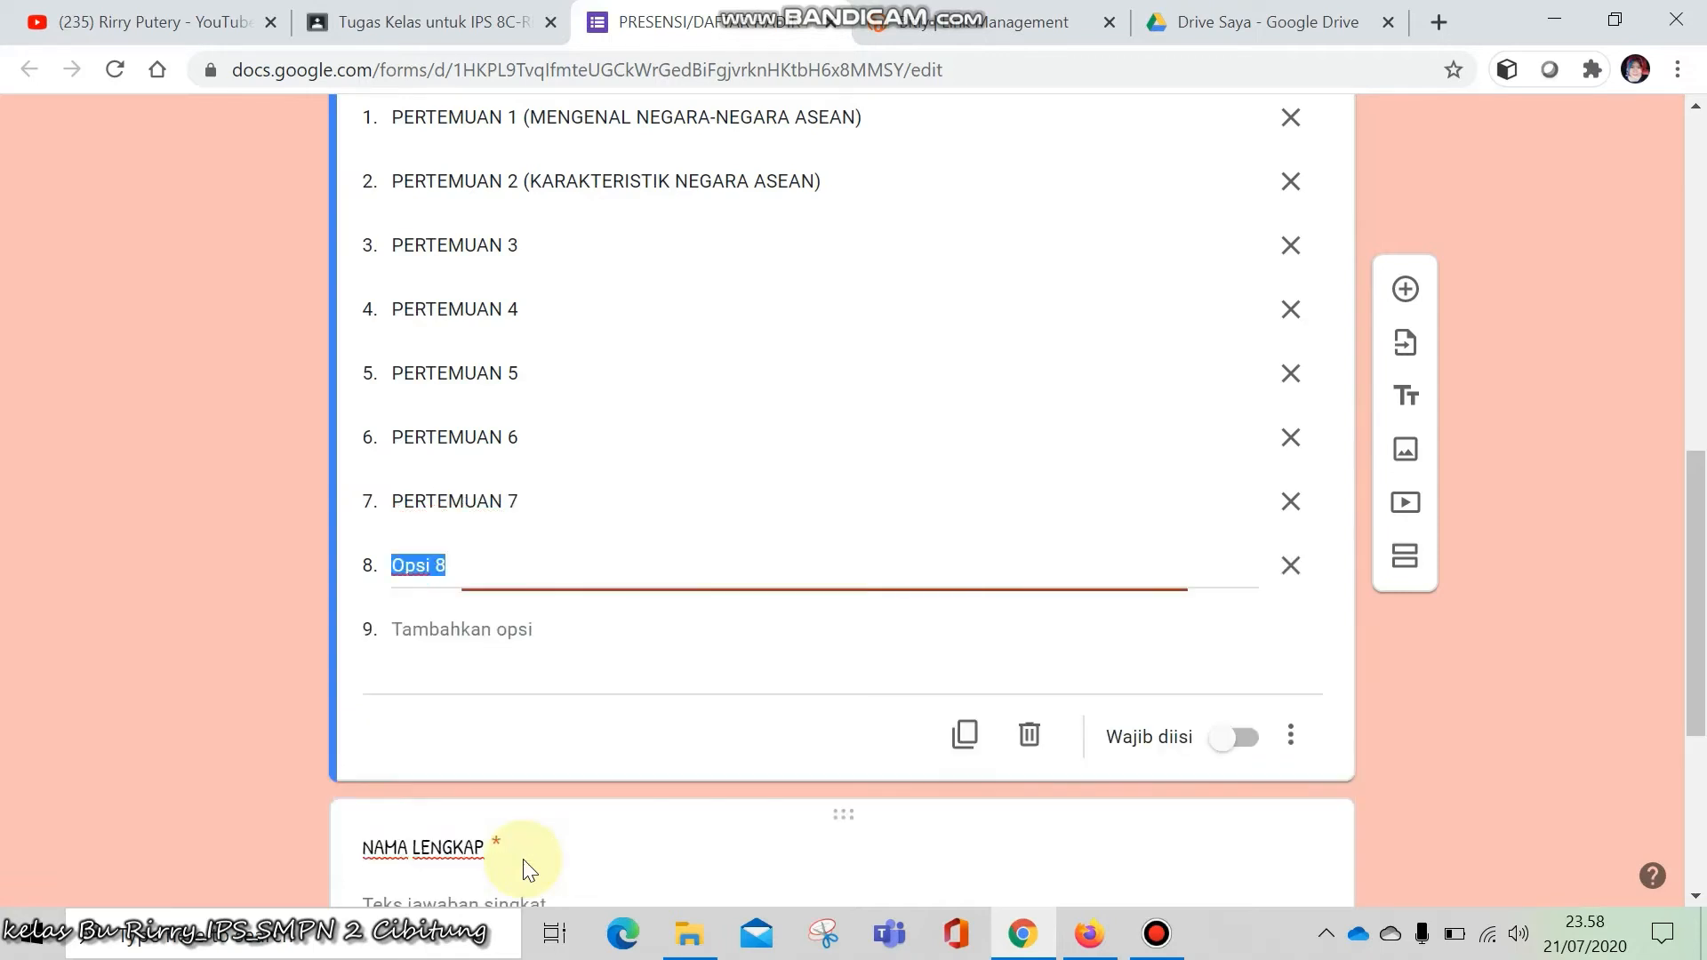
text(PERTEMUAN)
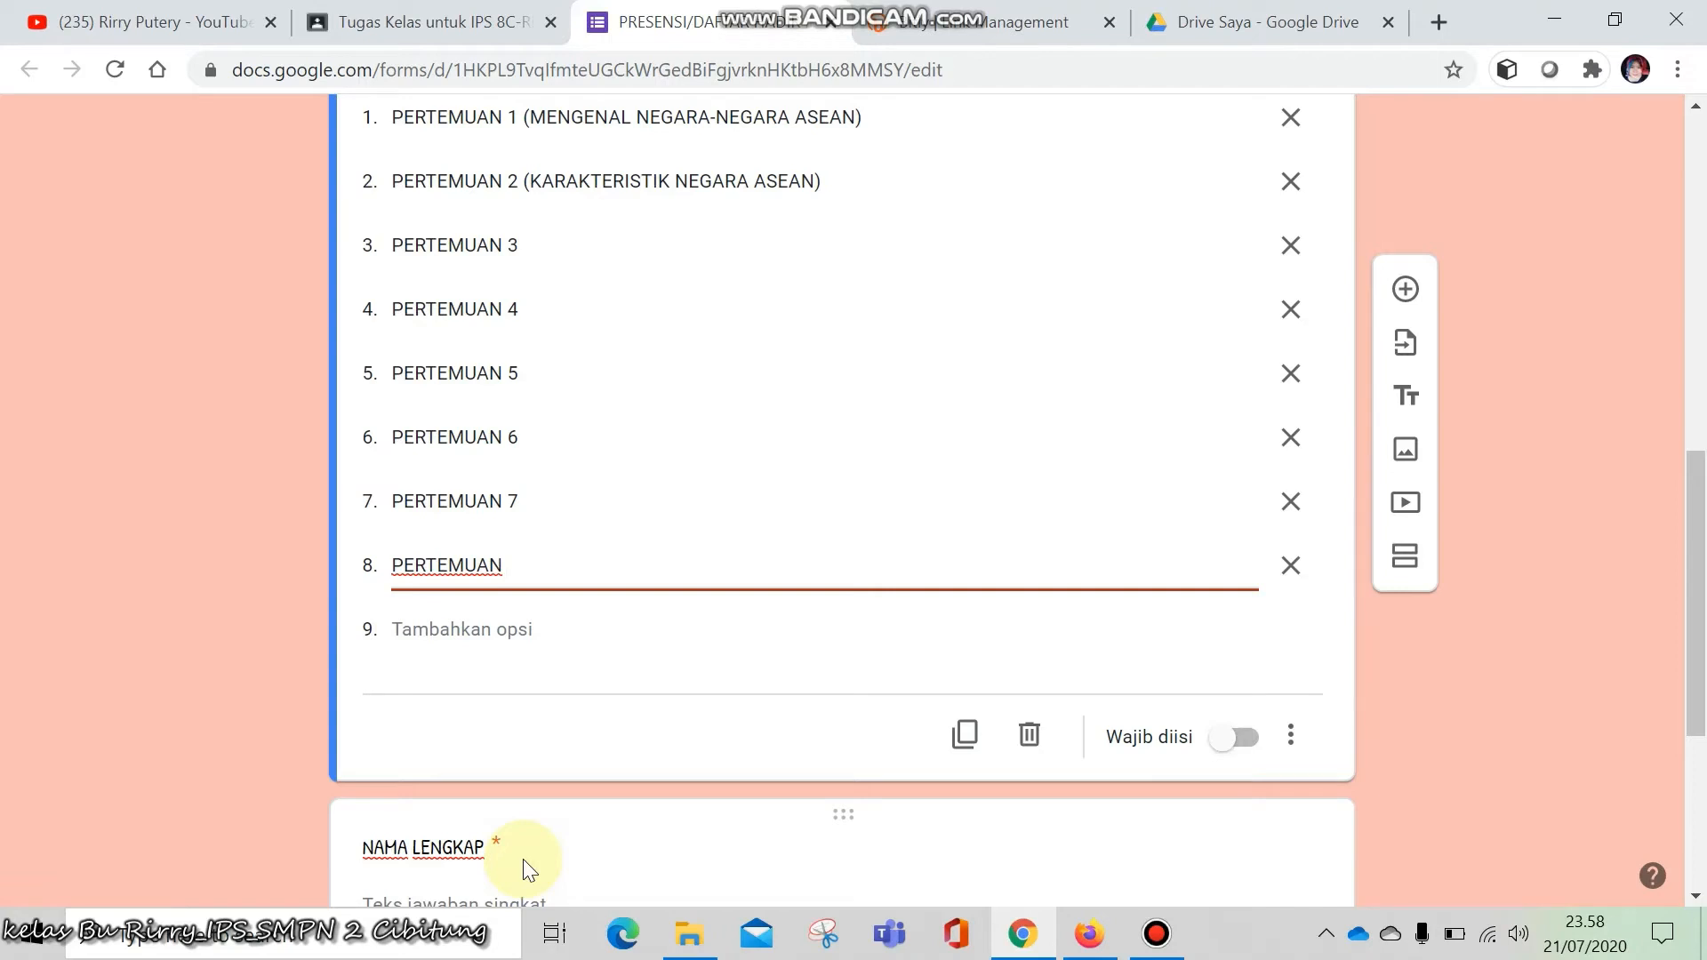
text(8)
key(Return)
text(PERTEMUAN )
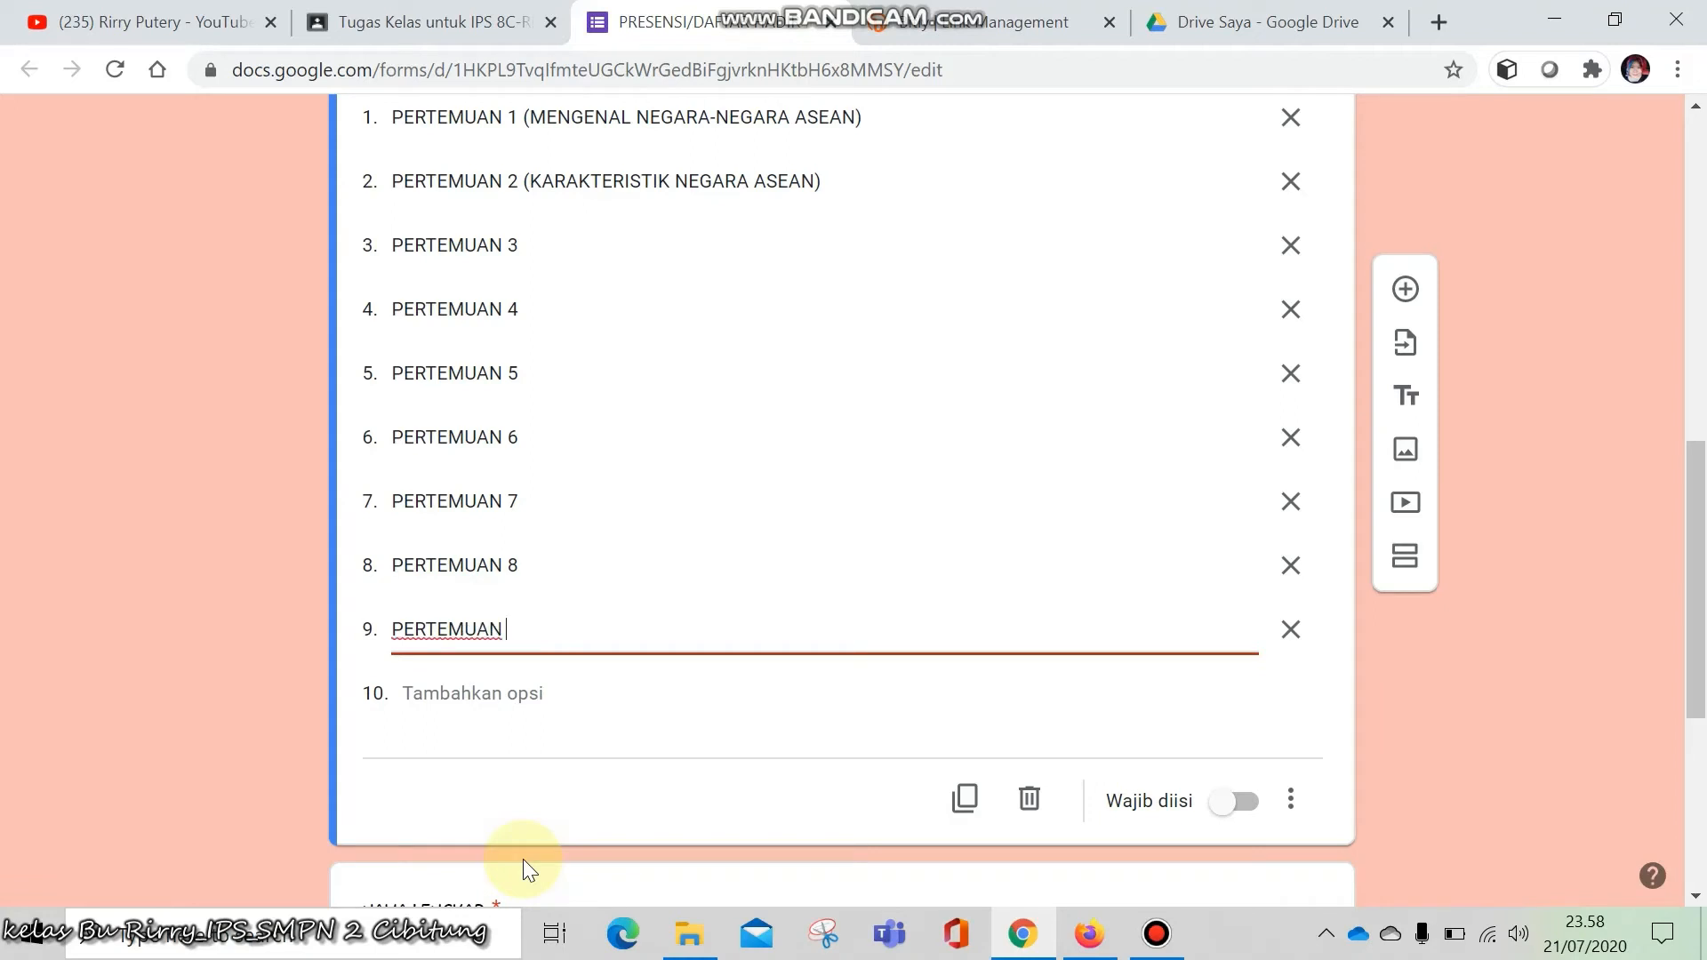
text(9)
key(Return)
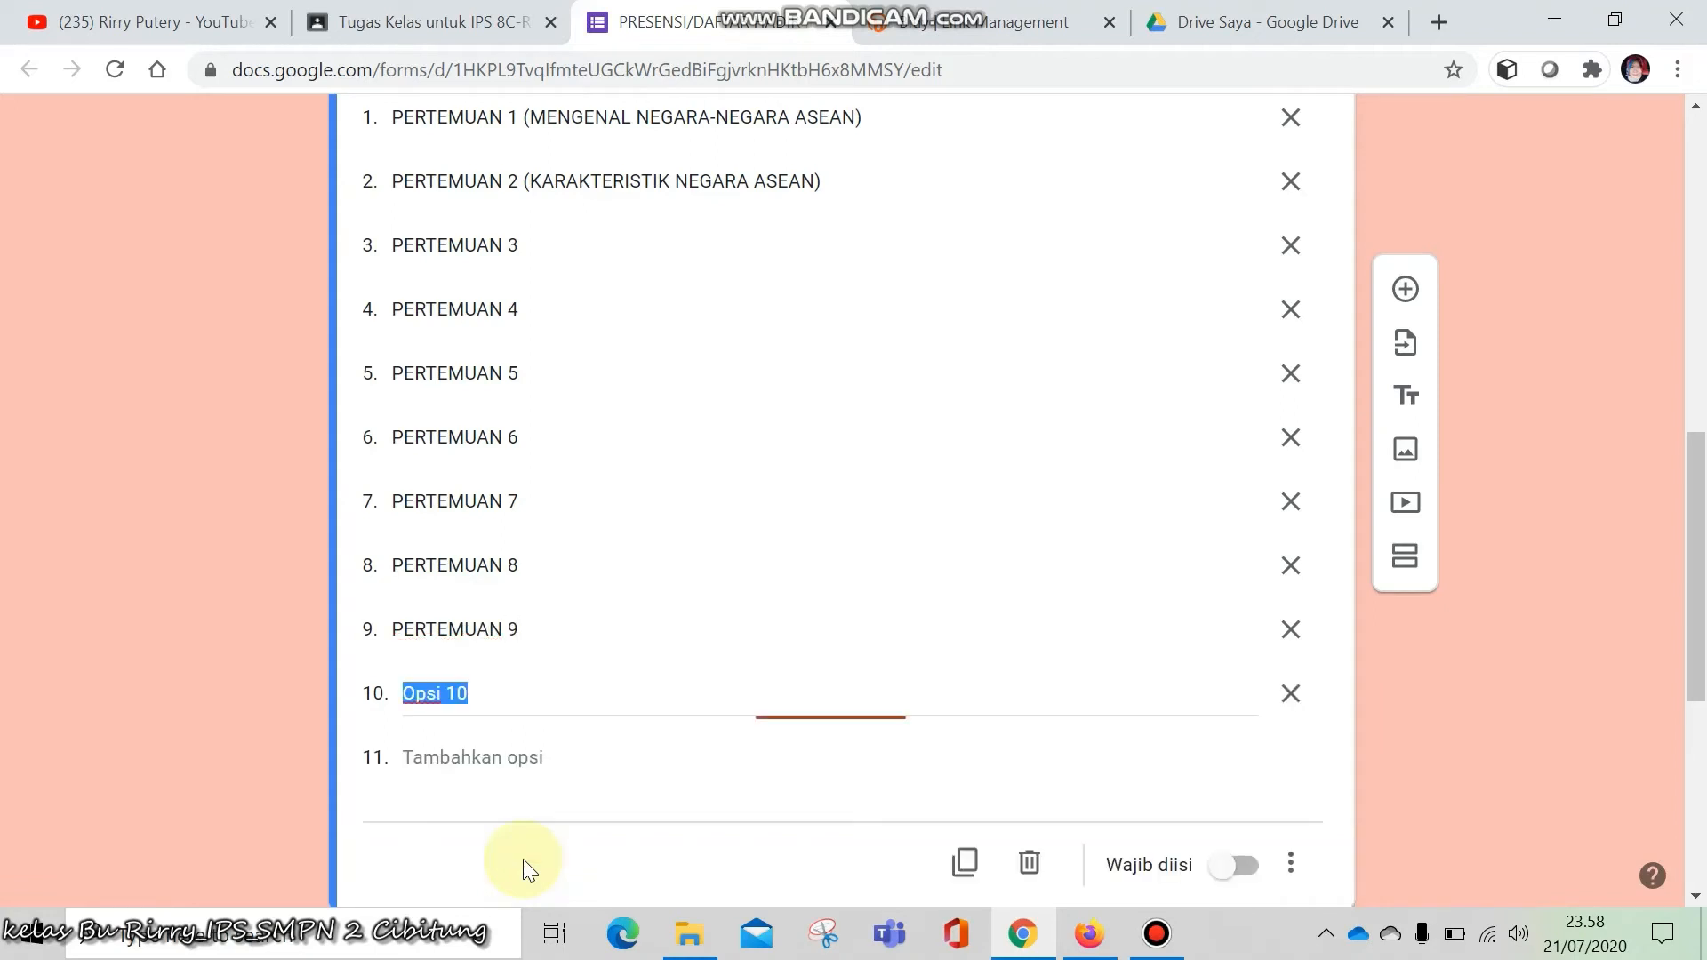
text(PERTEMUAN 10)
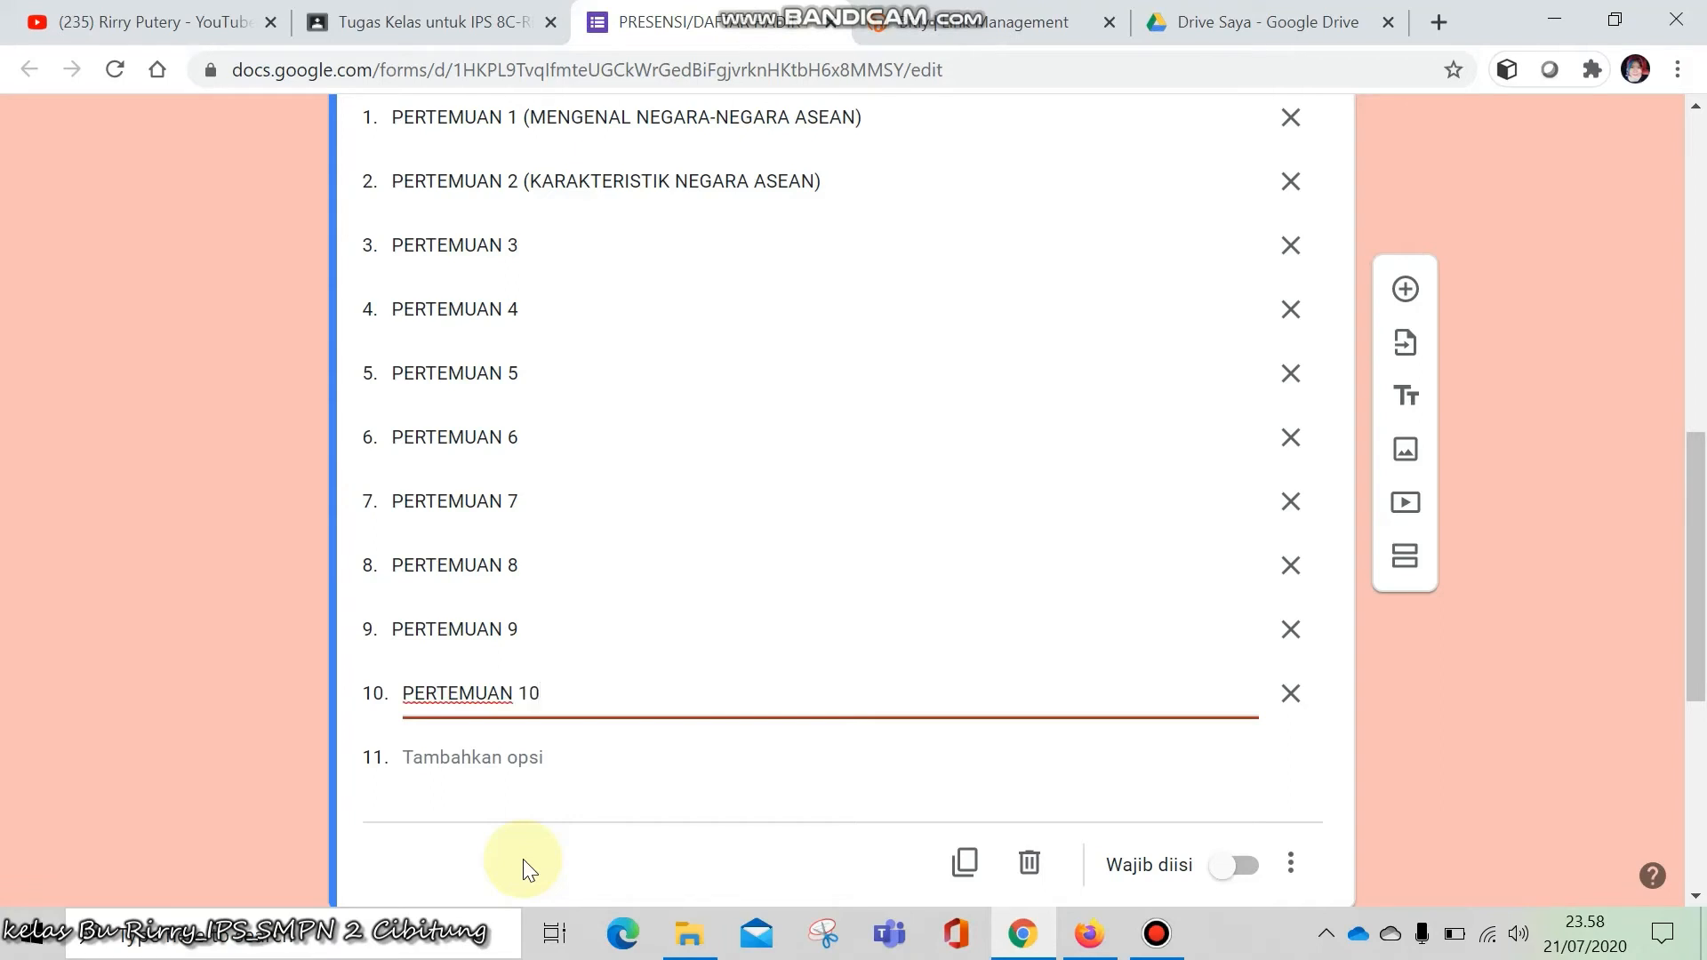
scroll(762, 547, down, 3)
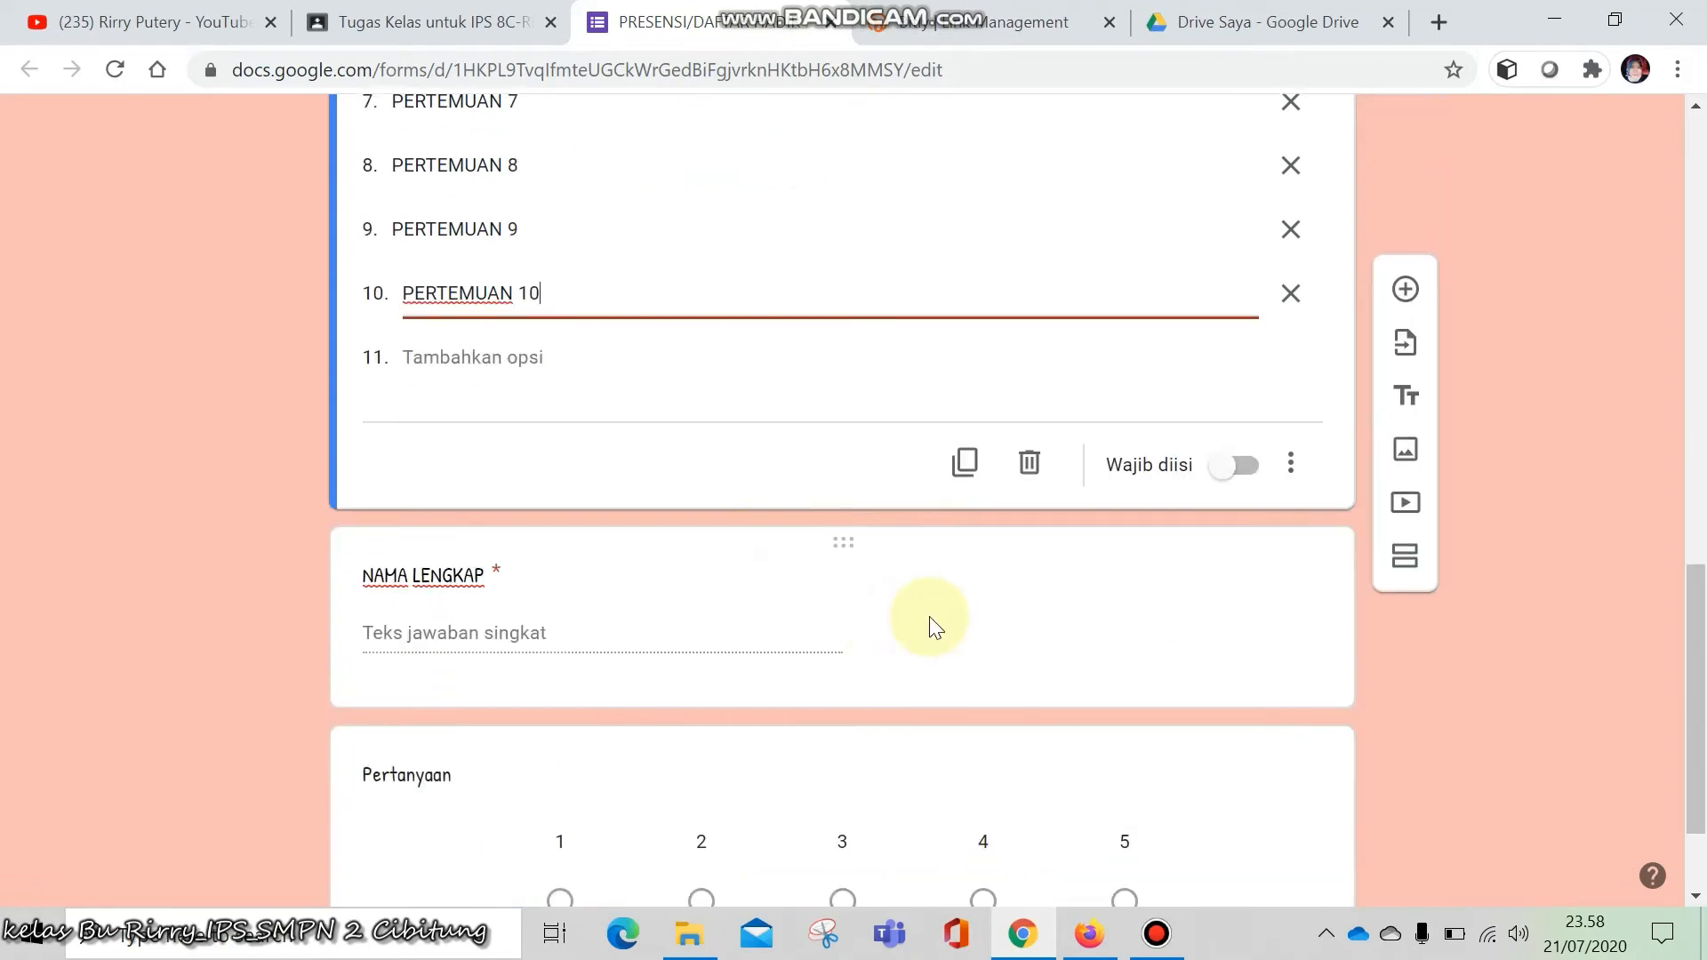
click(1242, 465)
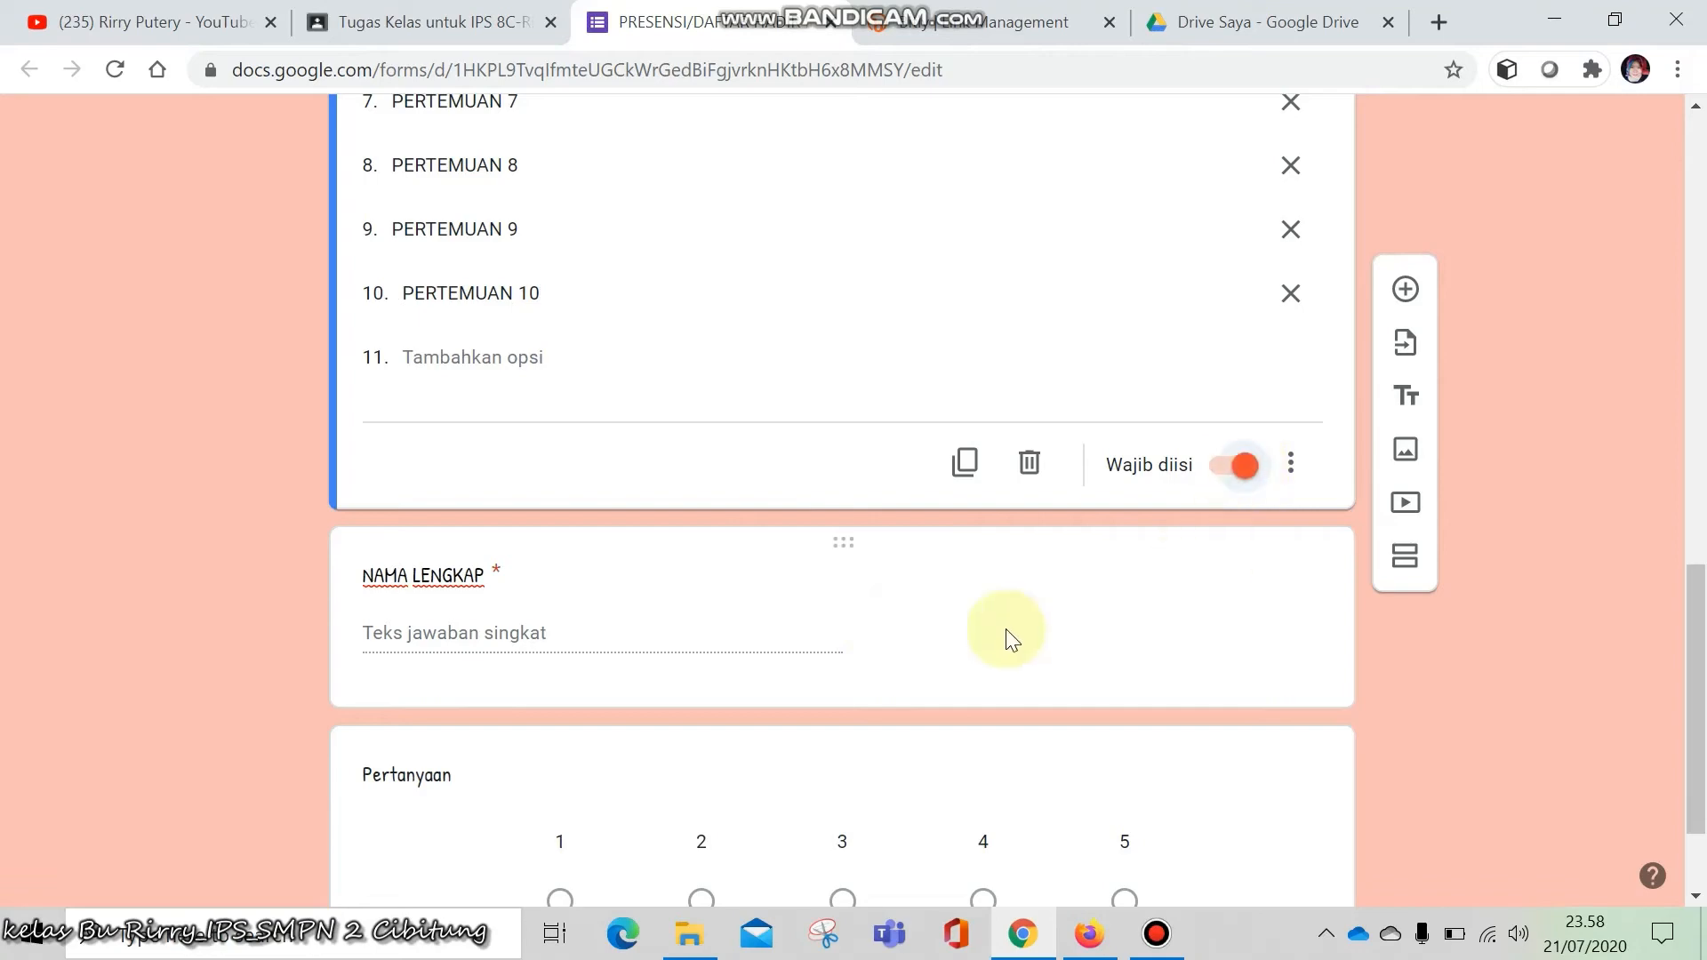
Title the empty question below NAMA LENGKAP KELAS and set its answer type to Drop-down
scroll(900, 660, up, 1)
scroll(898, 644, up, 9)
scroll(790, 560, down, 10)
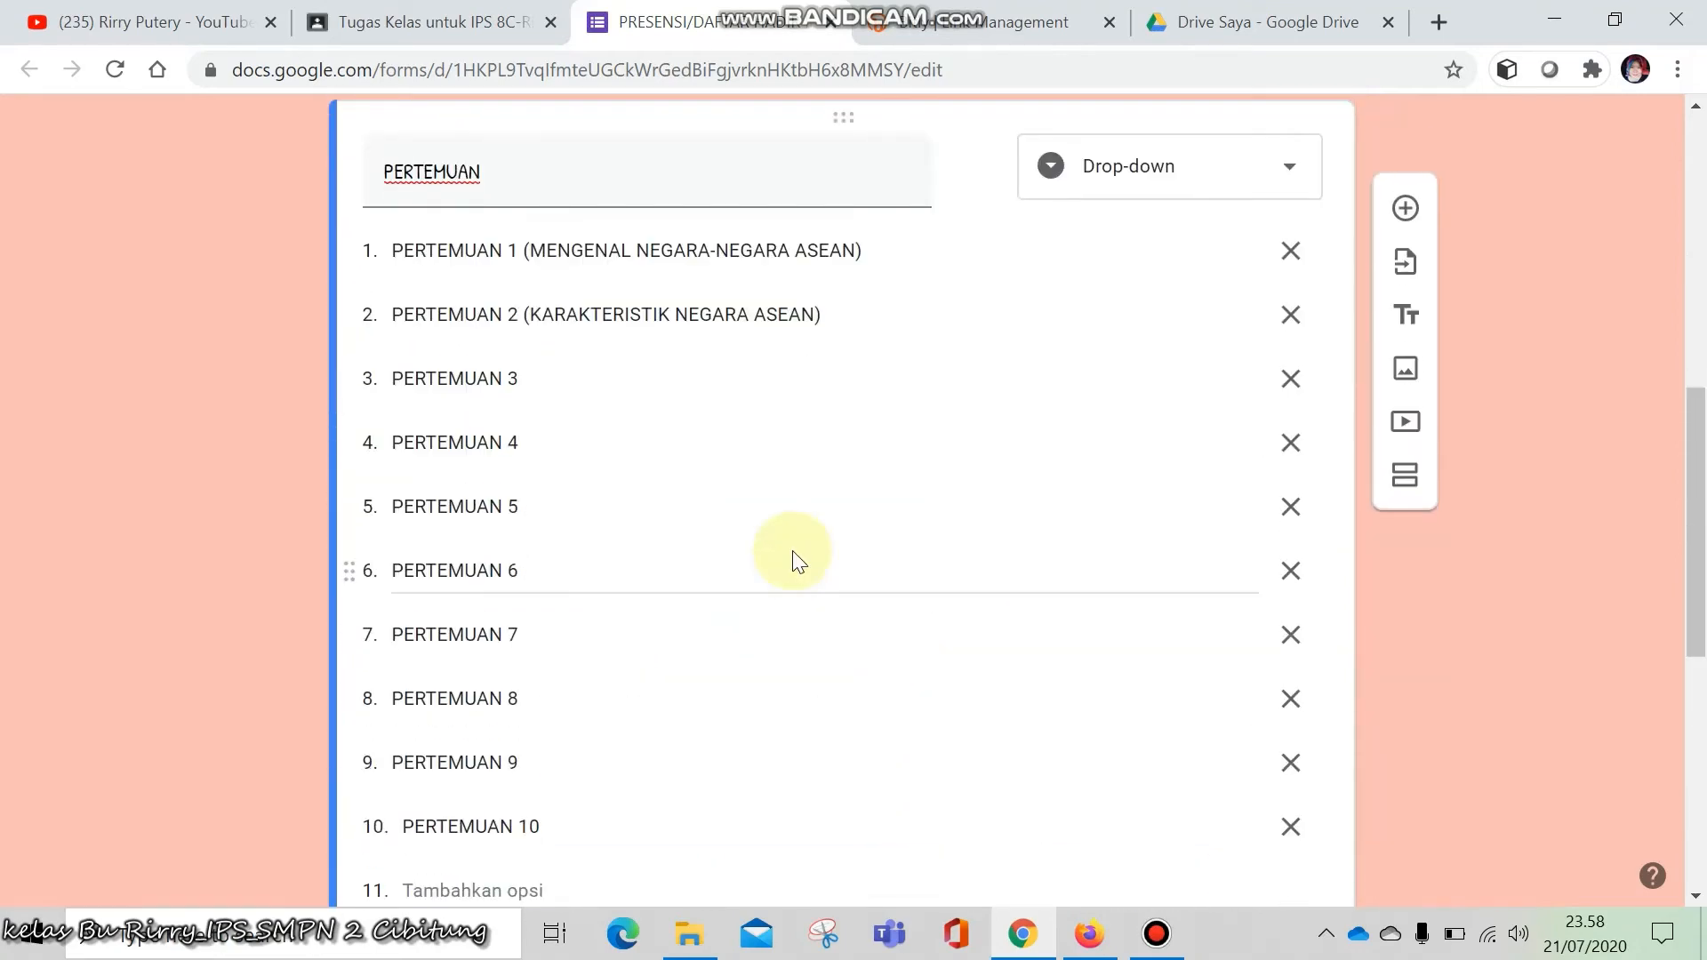
scroll(792, 551, down, 1)
scroll(578, 485, up, 1)
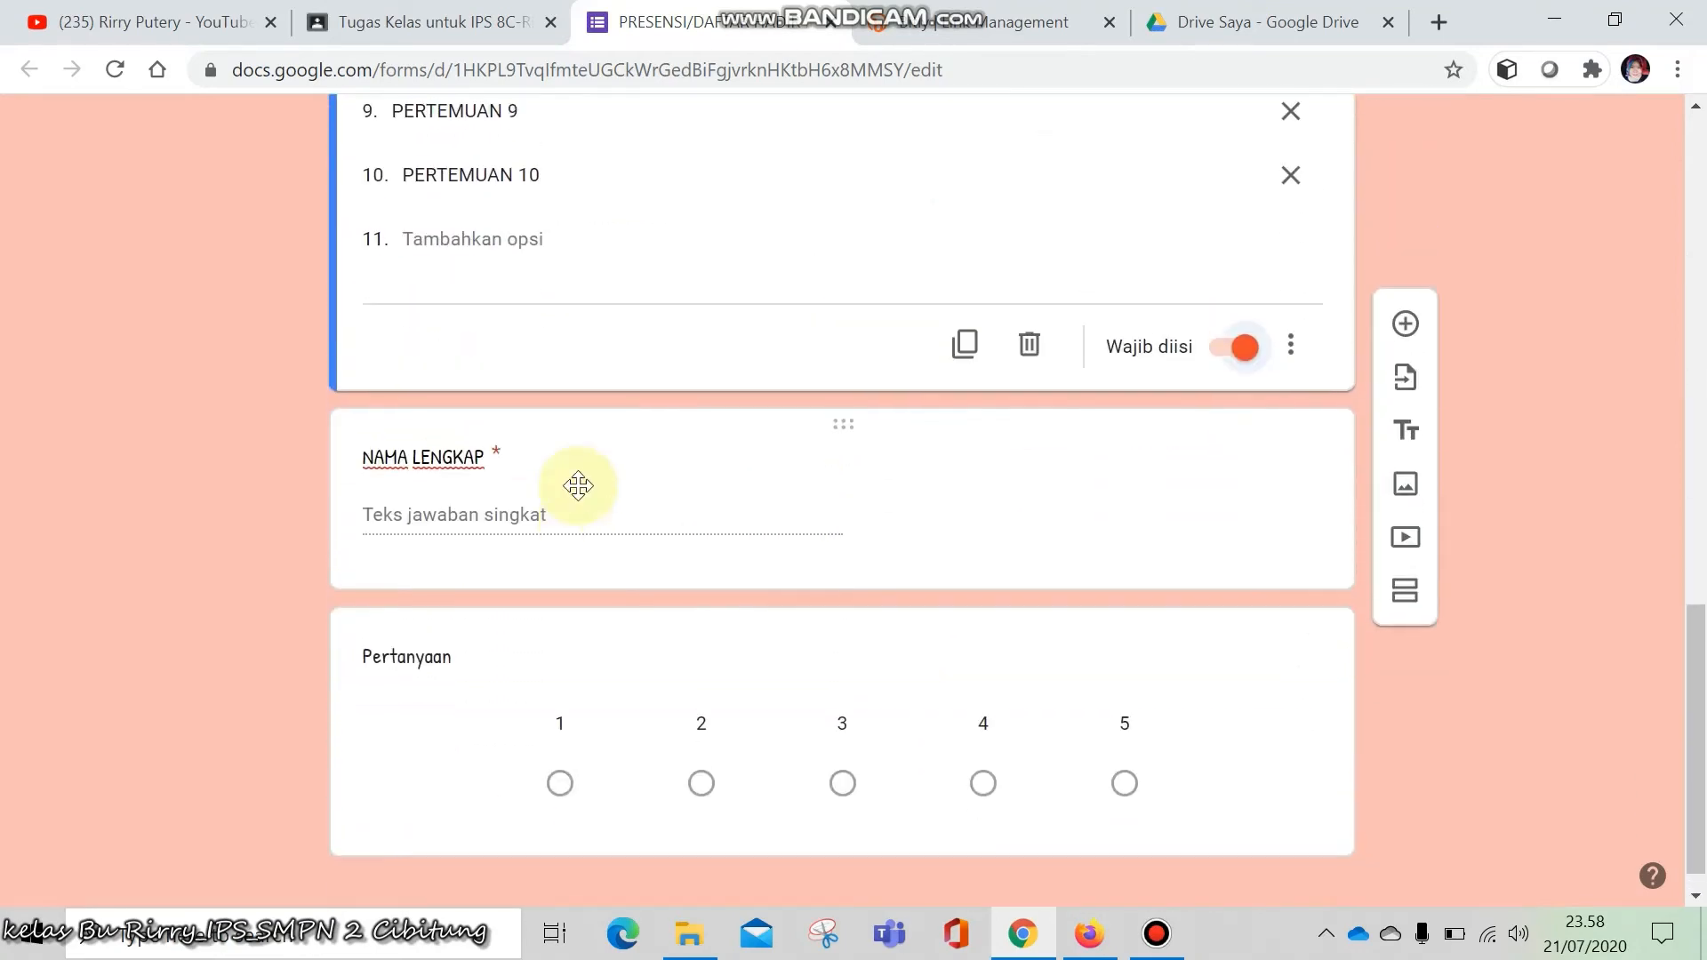
scroll(579, 496, down, 1)
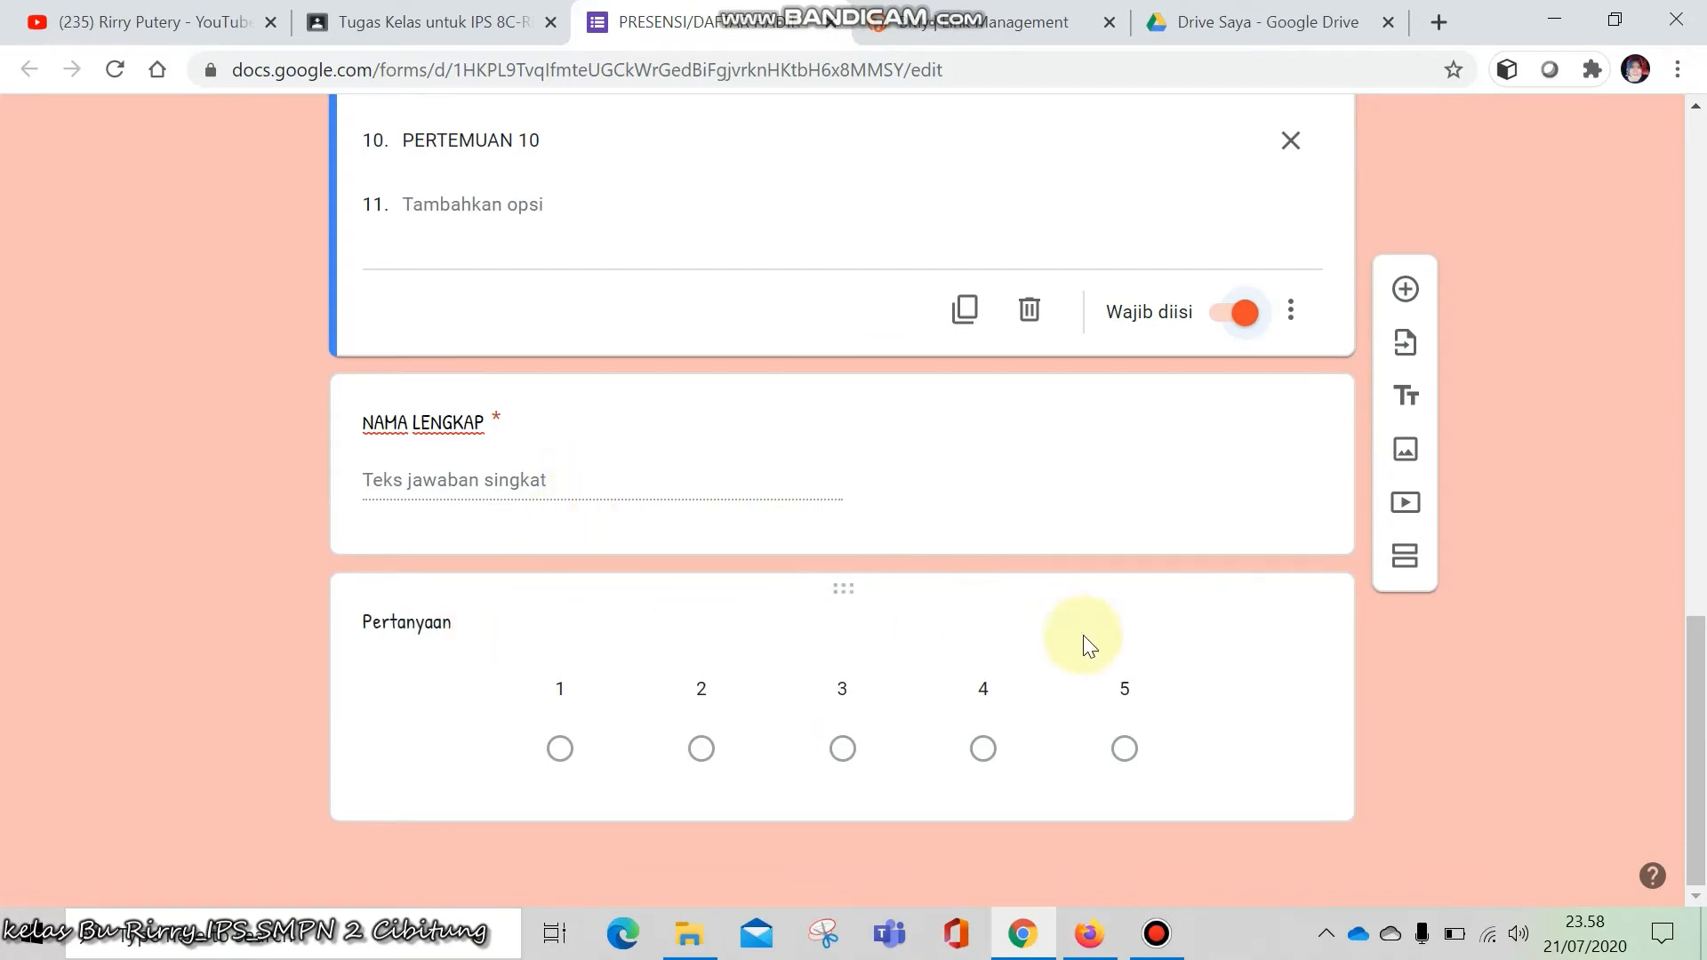
click(1251, 660)
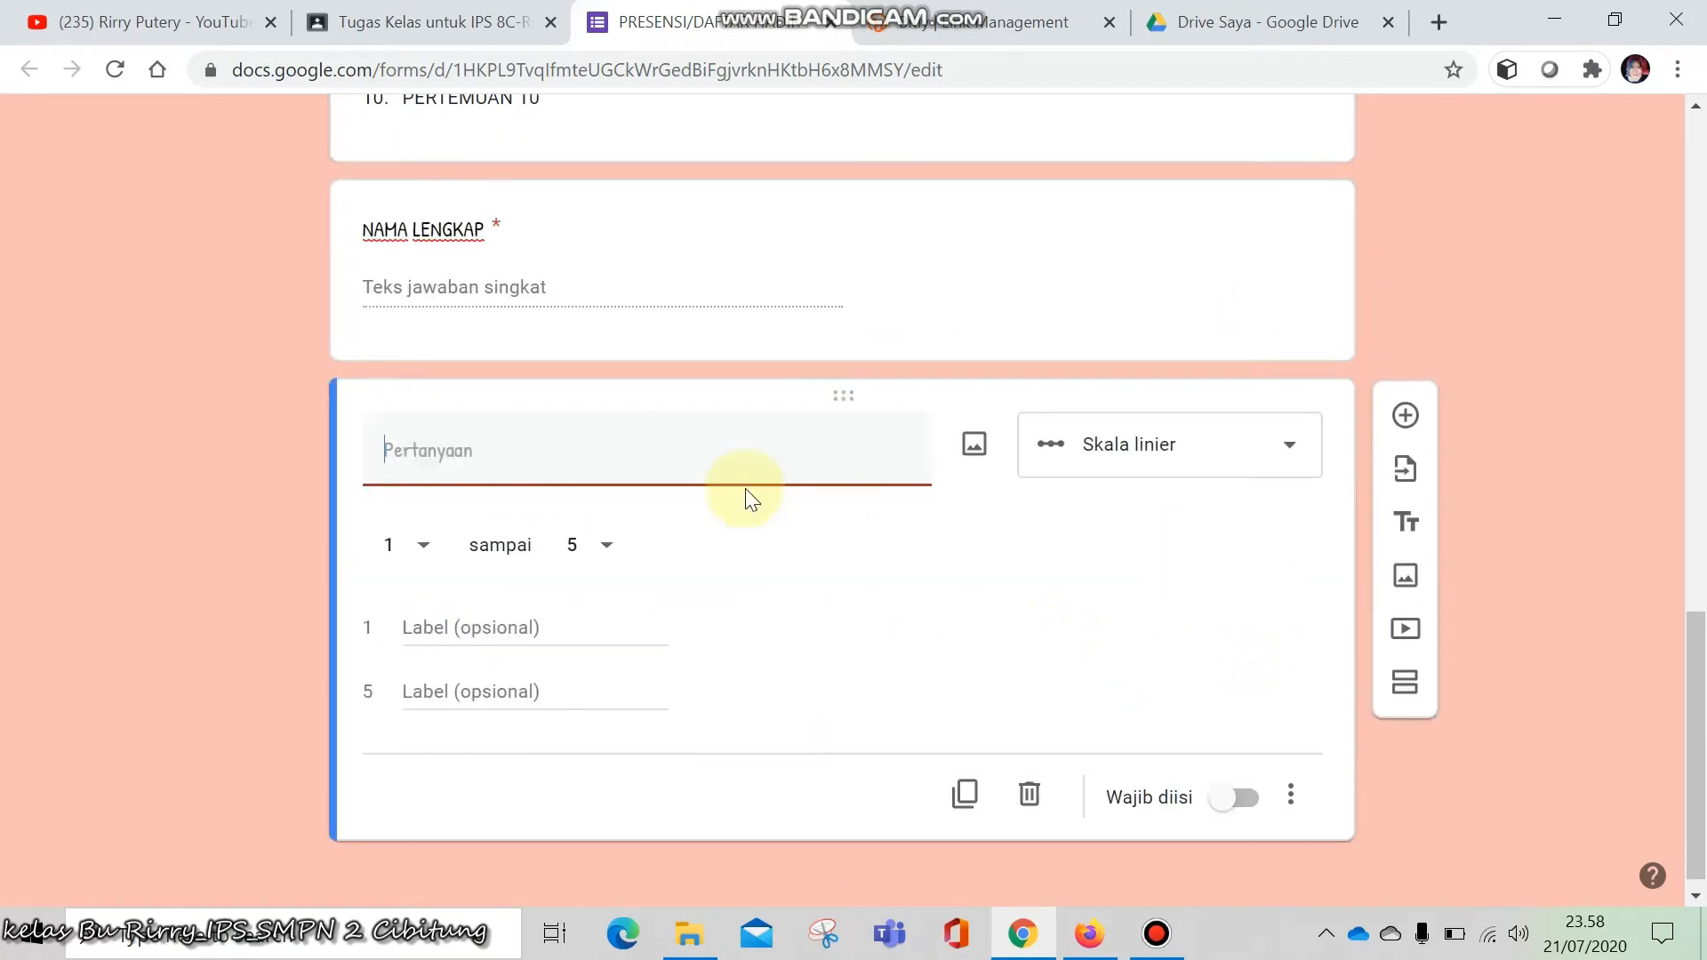
click(645, 459)
text(KELAS)
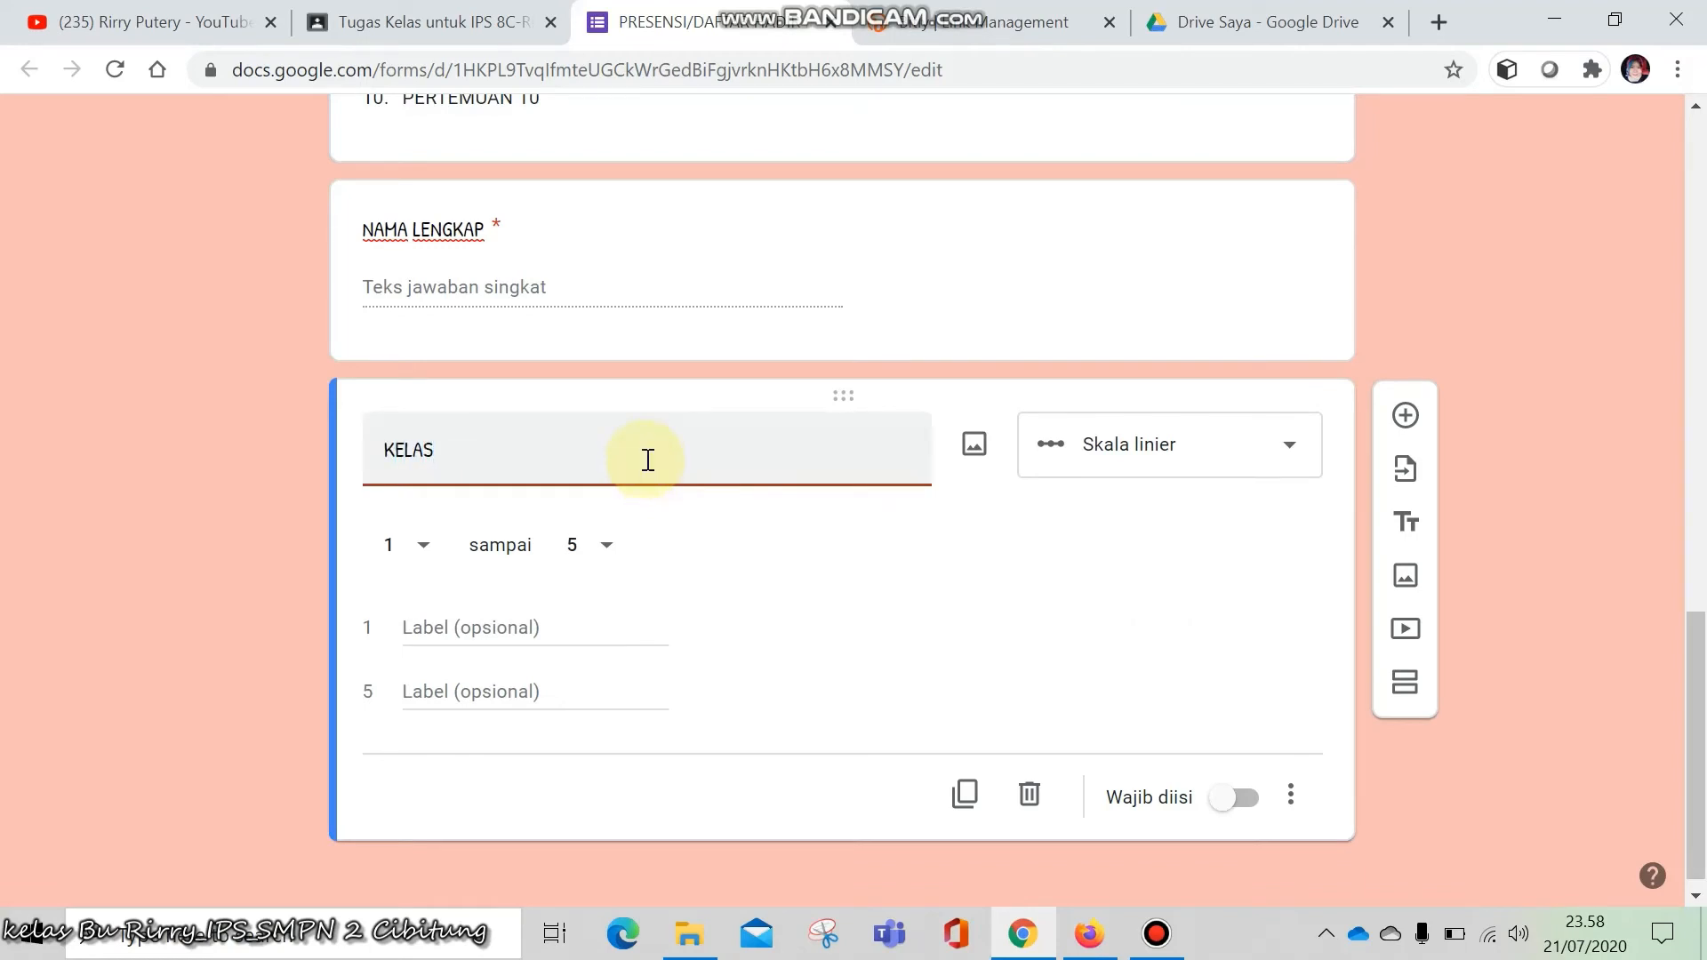
click(1257, 454)
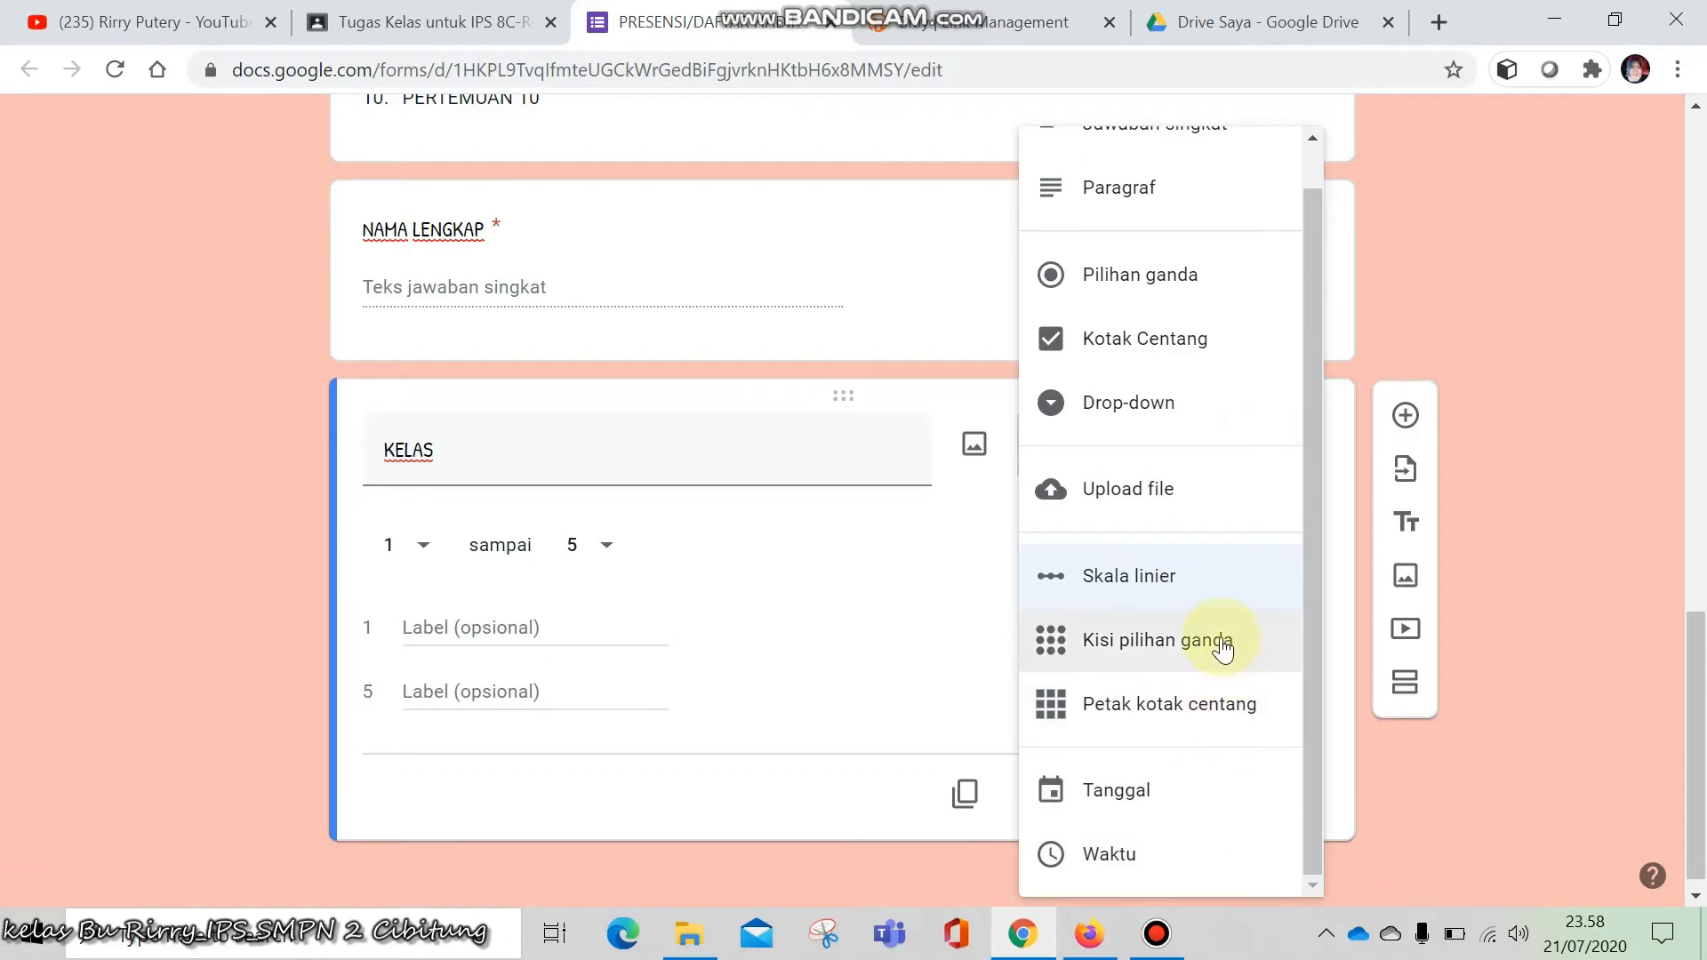
click(1225, 425)
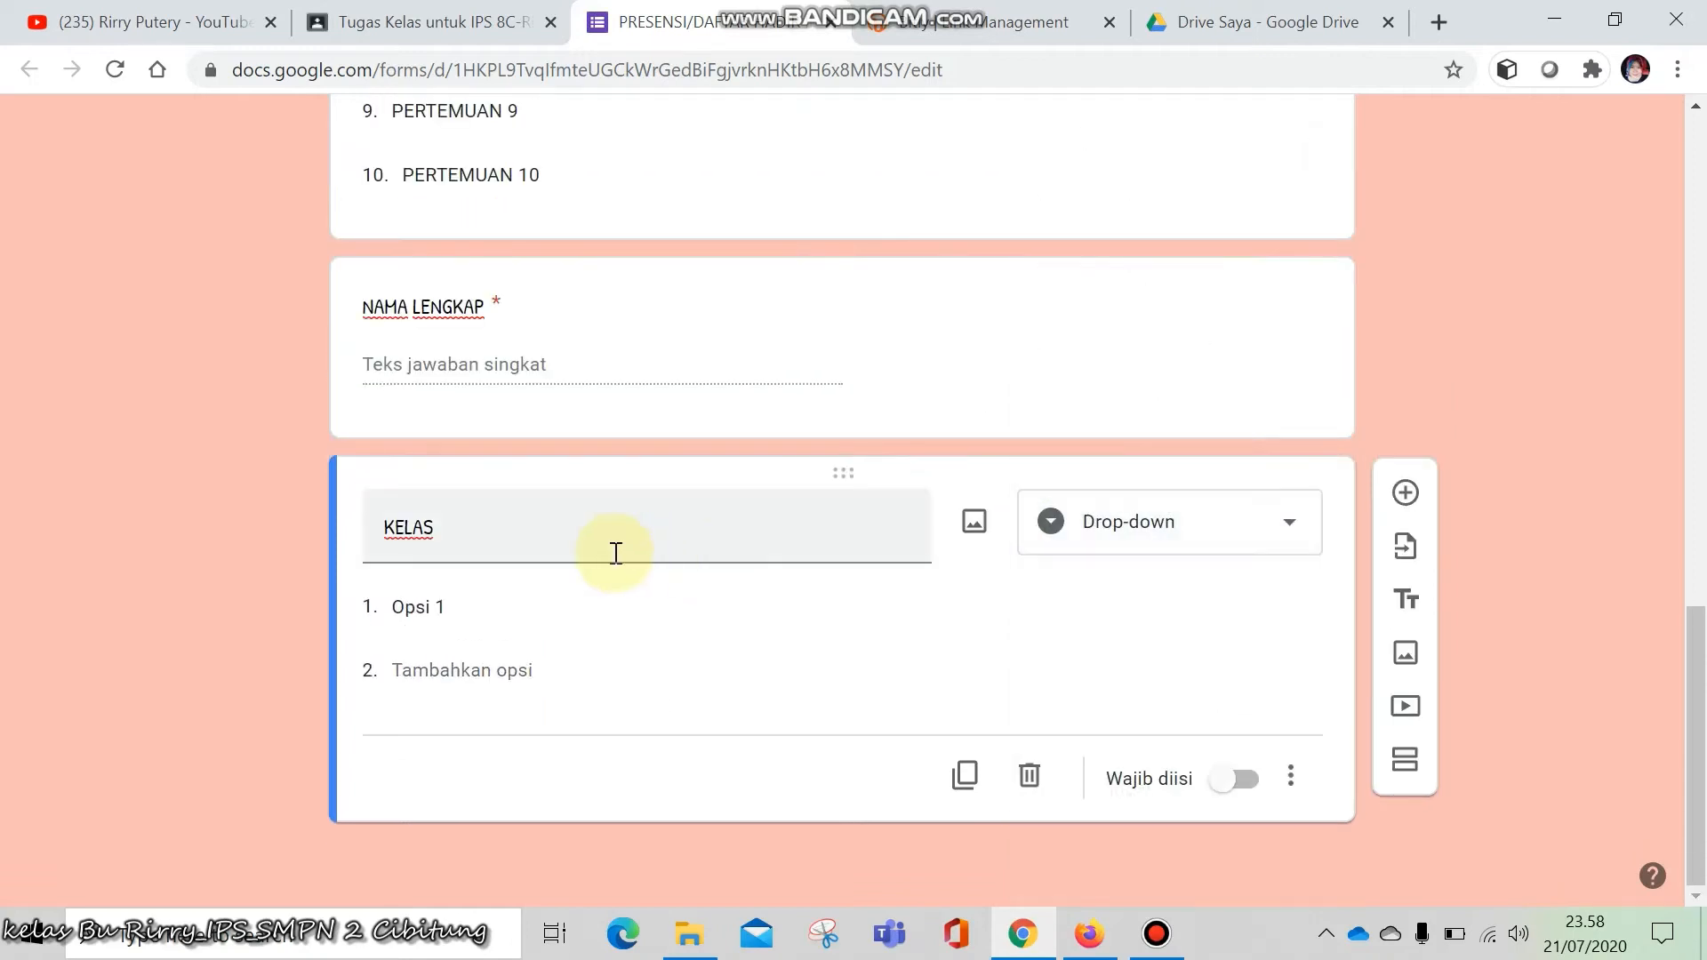
Fill the KELAS drop-down question with the options 8A, 8B, 8C and 8D
click(505, 612)
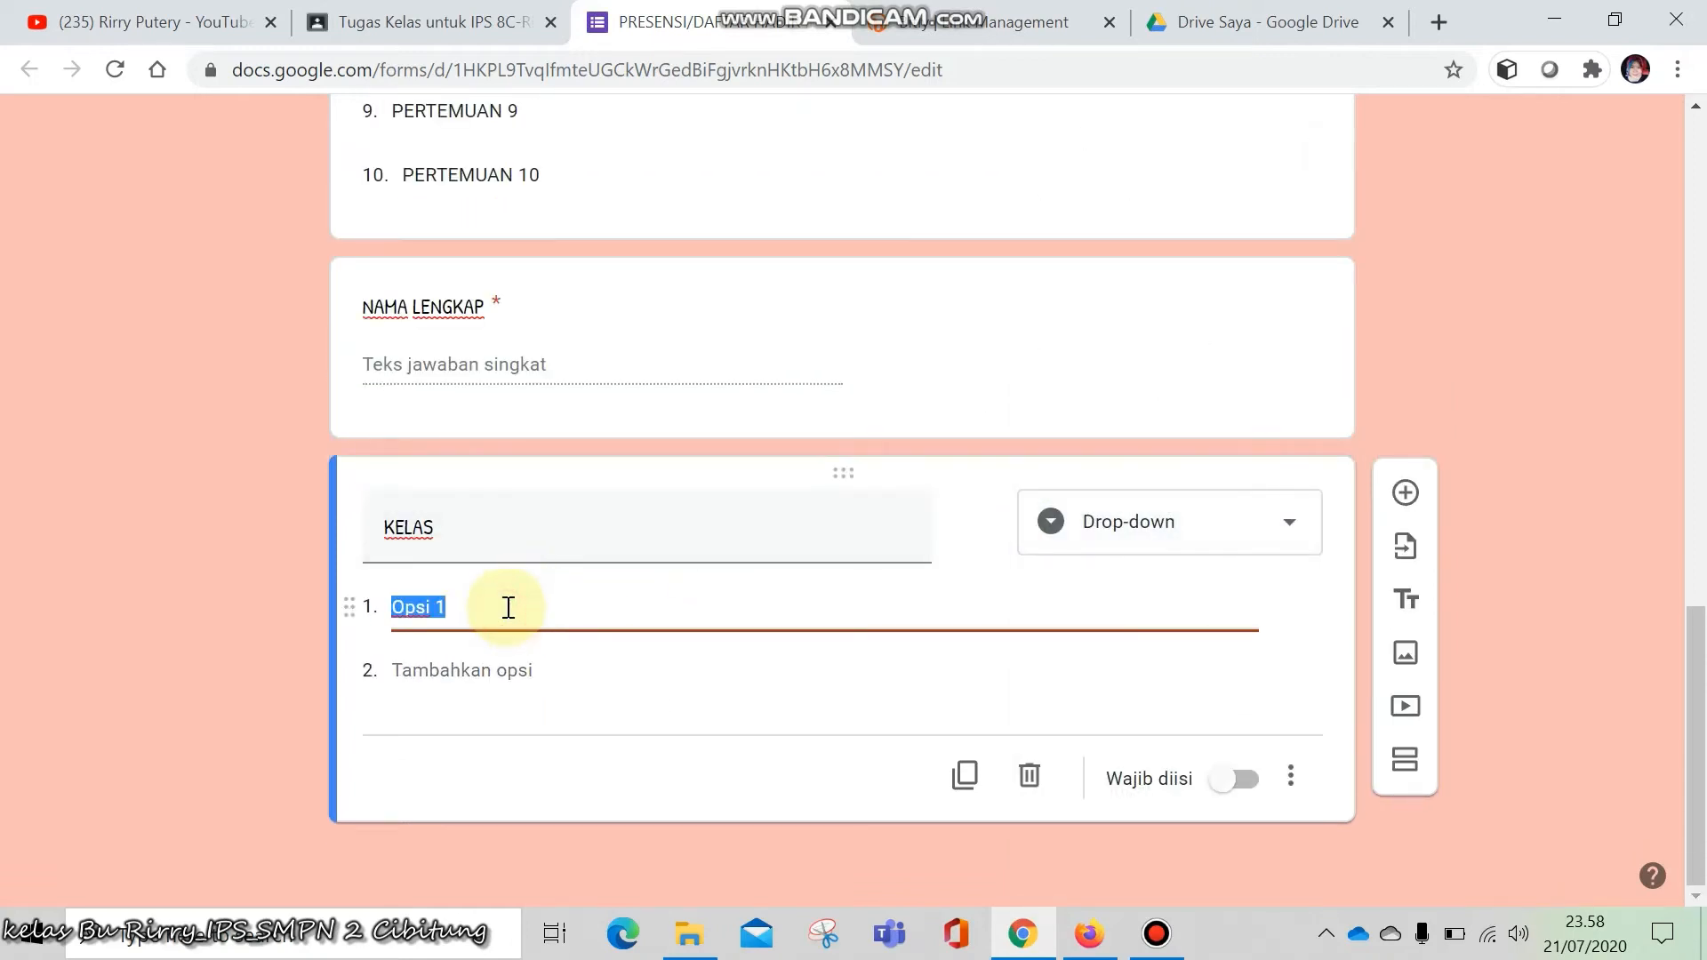
text(8A)
key(Return)
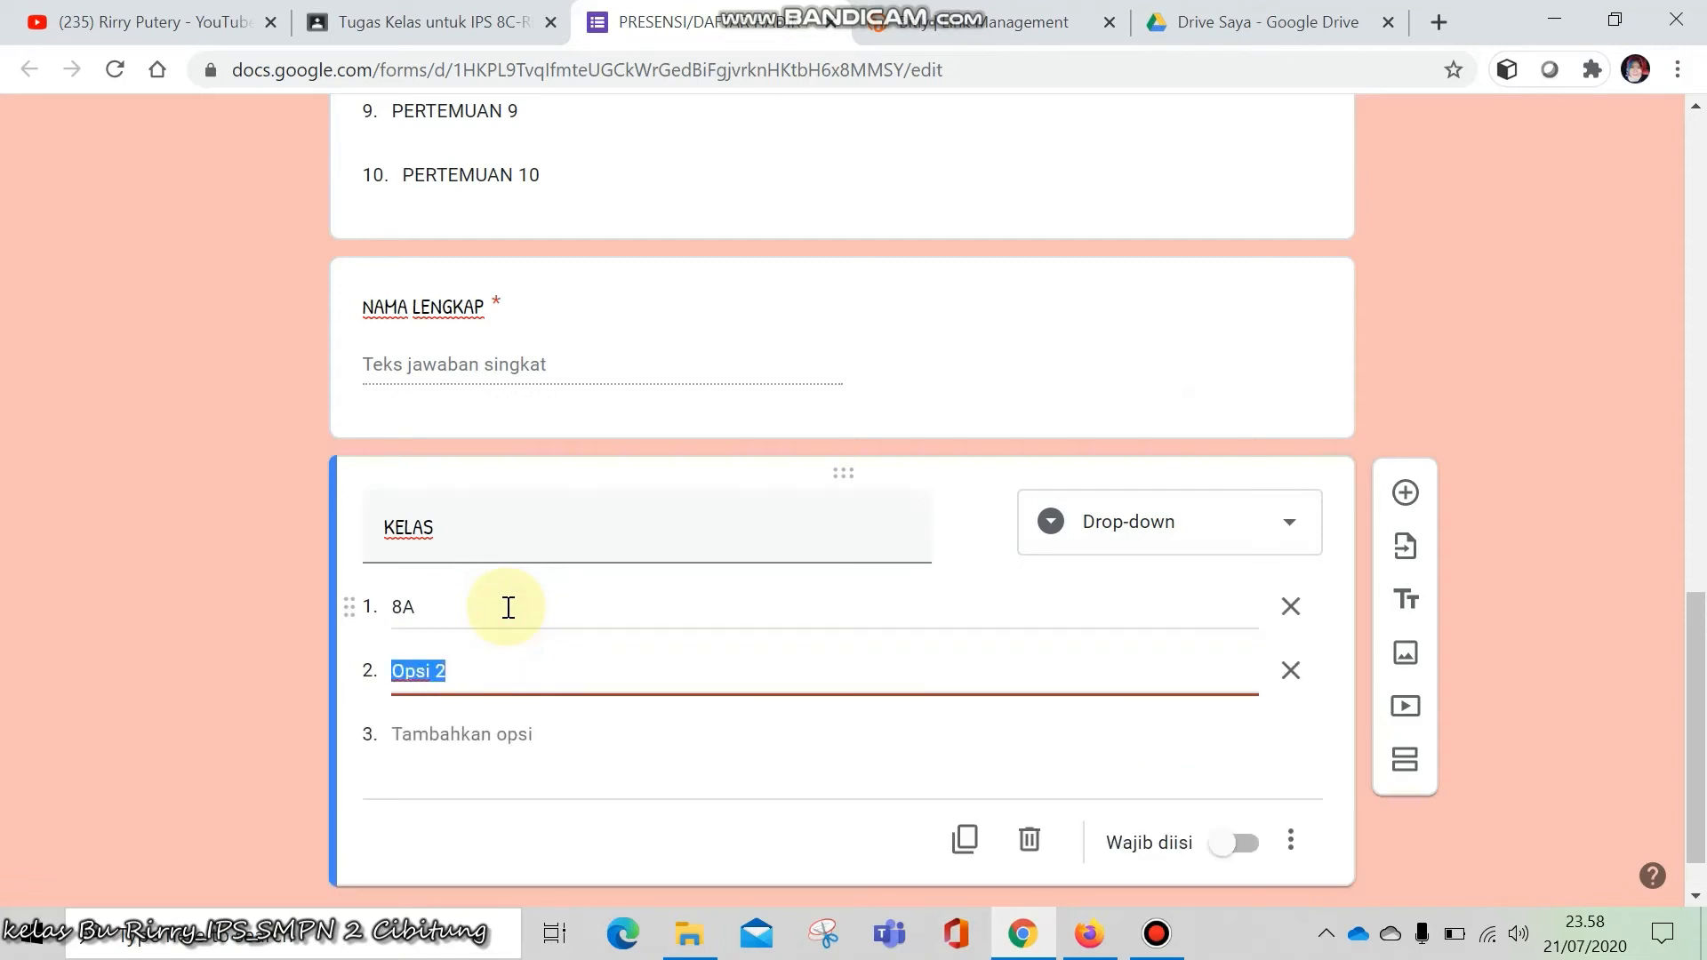
text(8B)
key(Return)
text(8C)
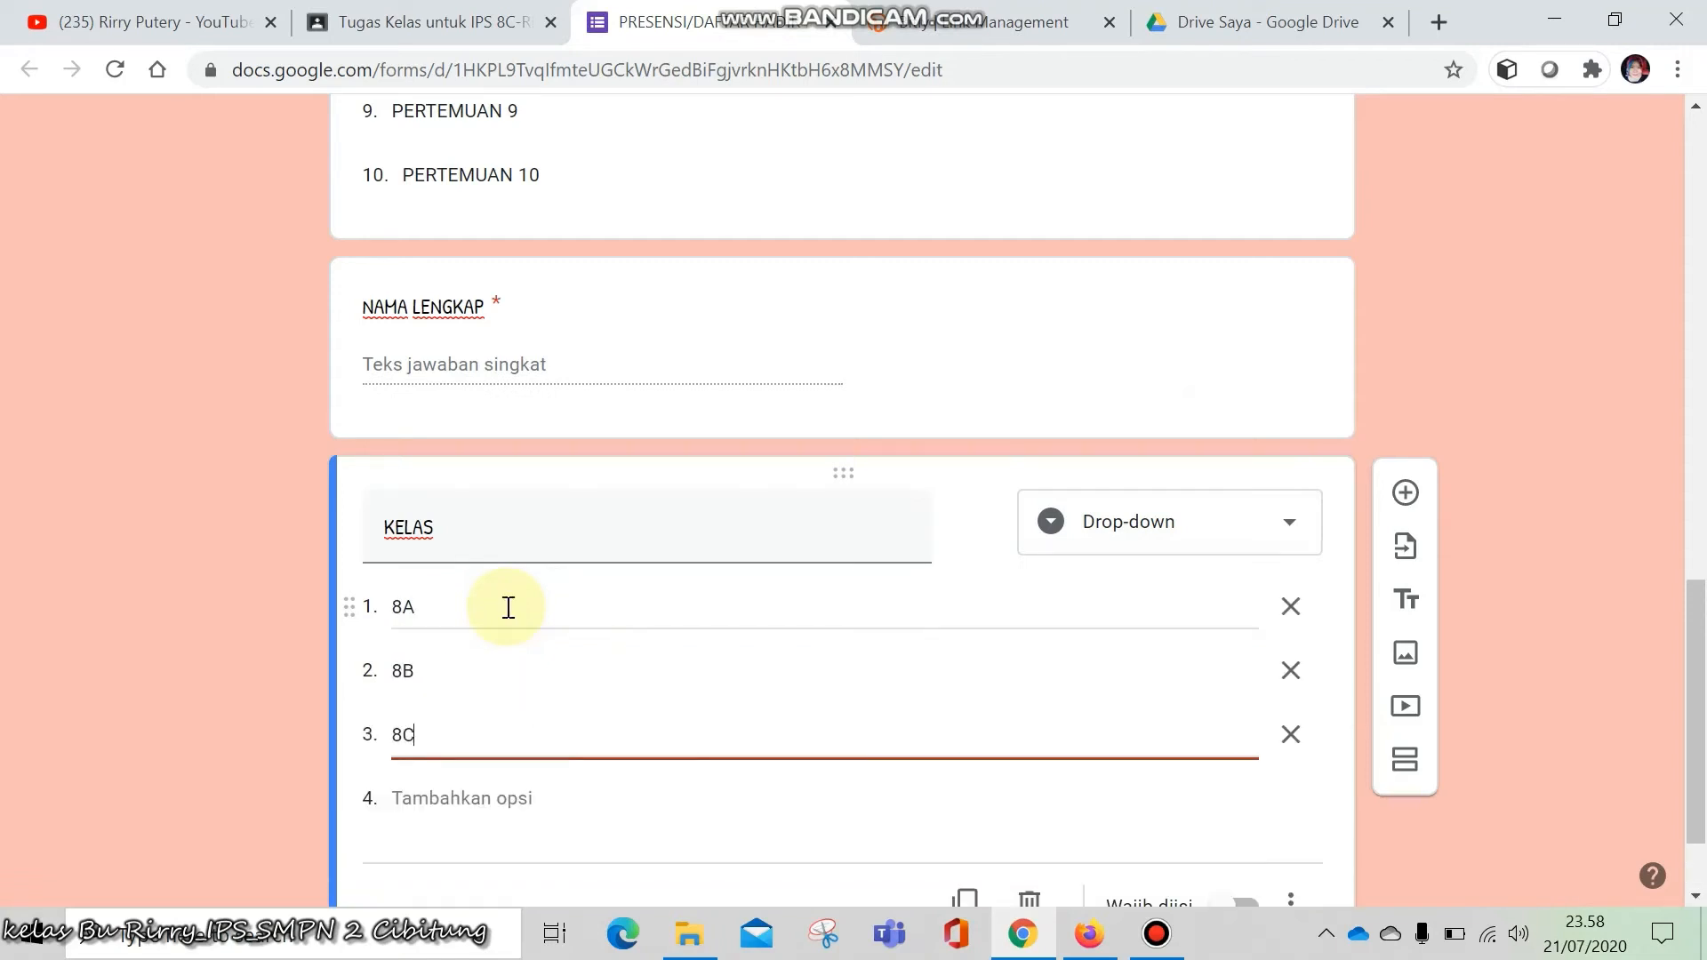
key(Return)
text(8D)
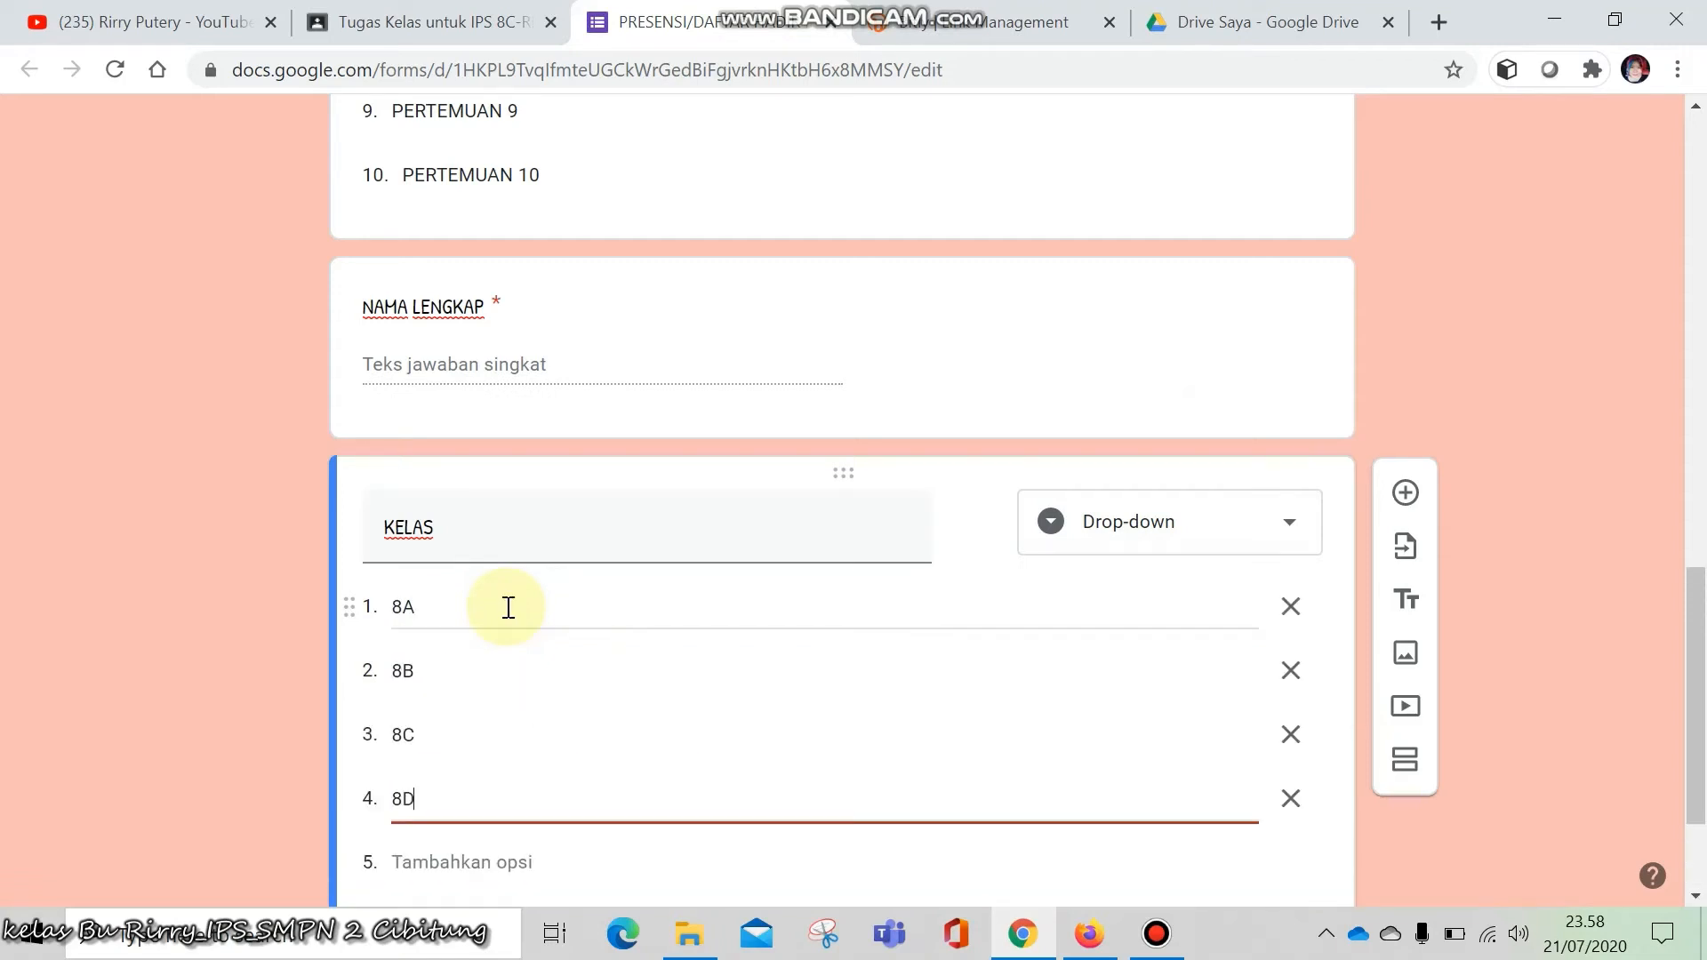
Add the options 8E and 8F to the KELAS question and make the question required
key(Return)
text(9)
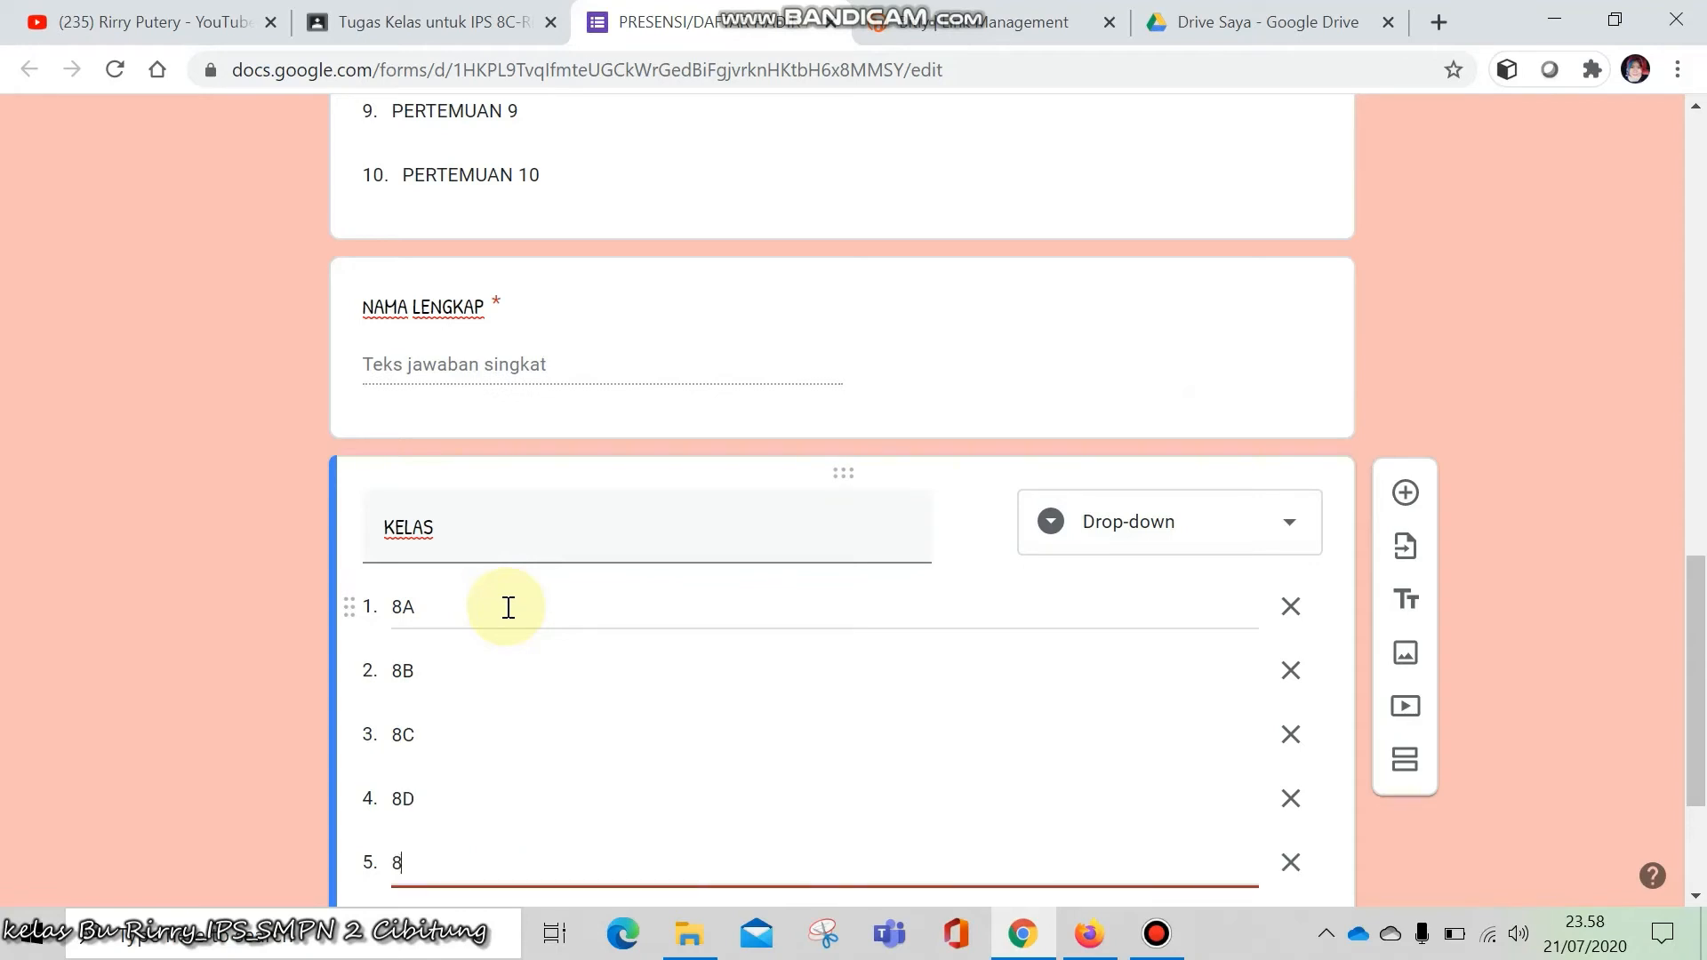
text(E)
key(Return)
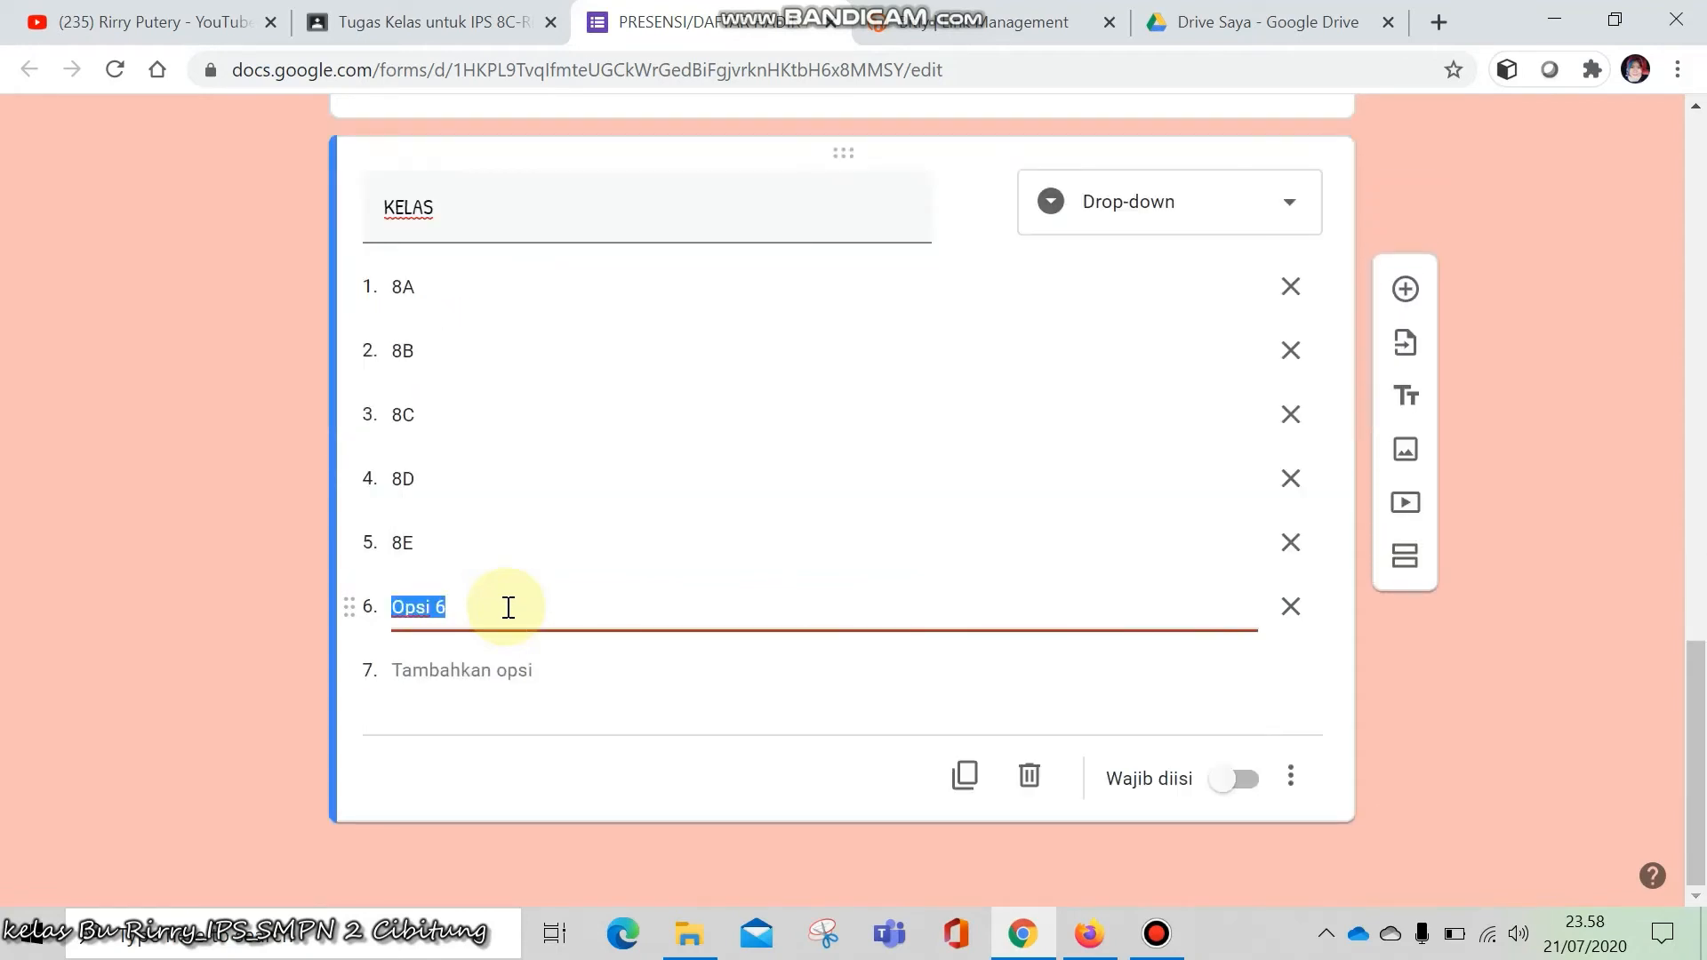
text(8F)
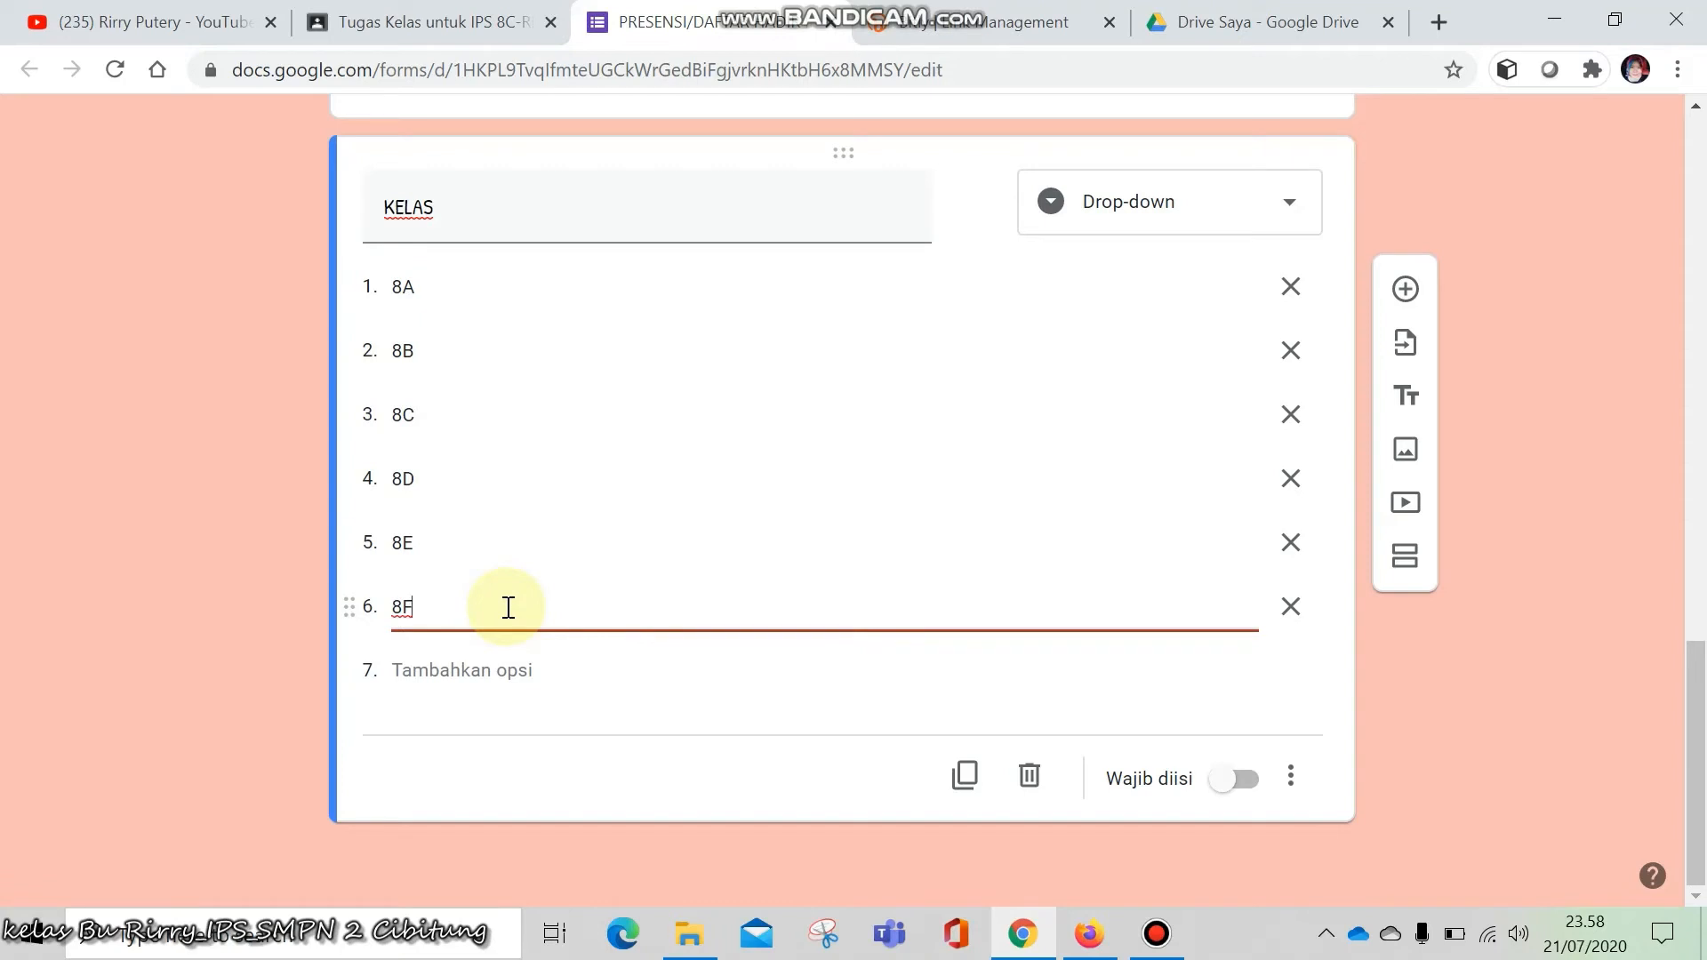
click(1247, 780)
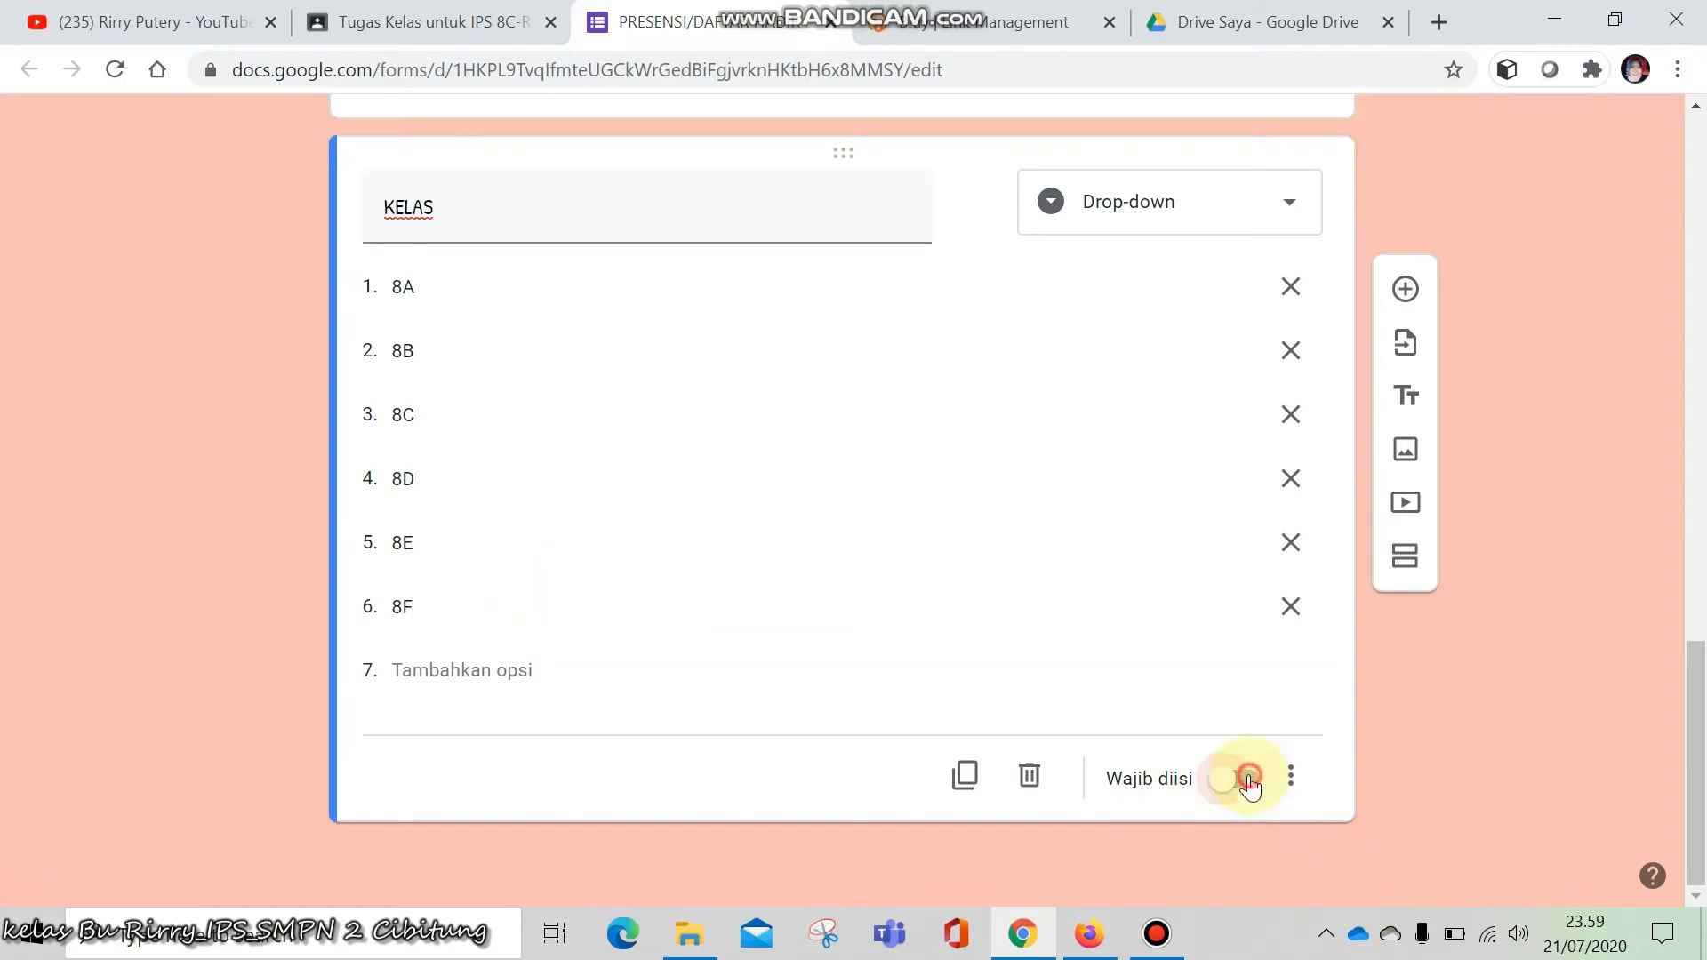
Add a new multiple-choice question below KELAS and title it KEHADIRAN
scroll(1150, 696, up, 5)
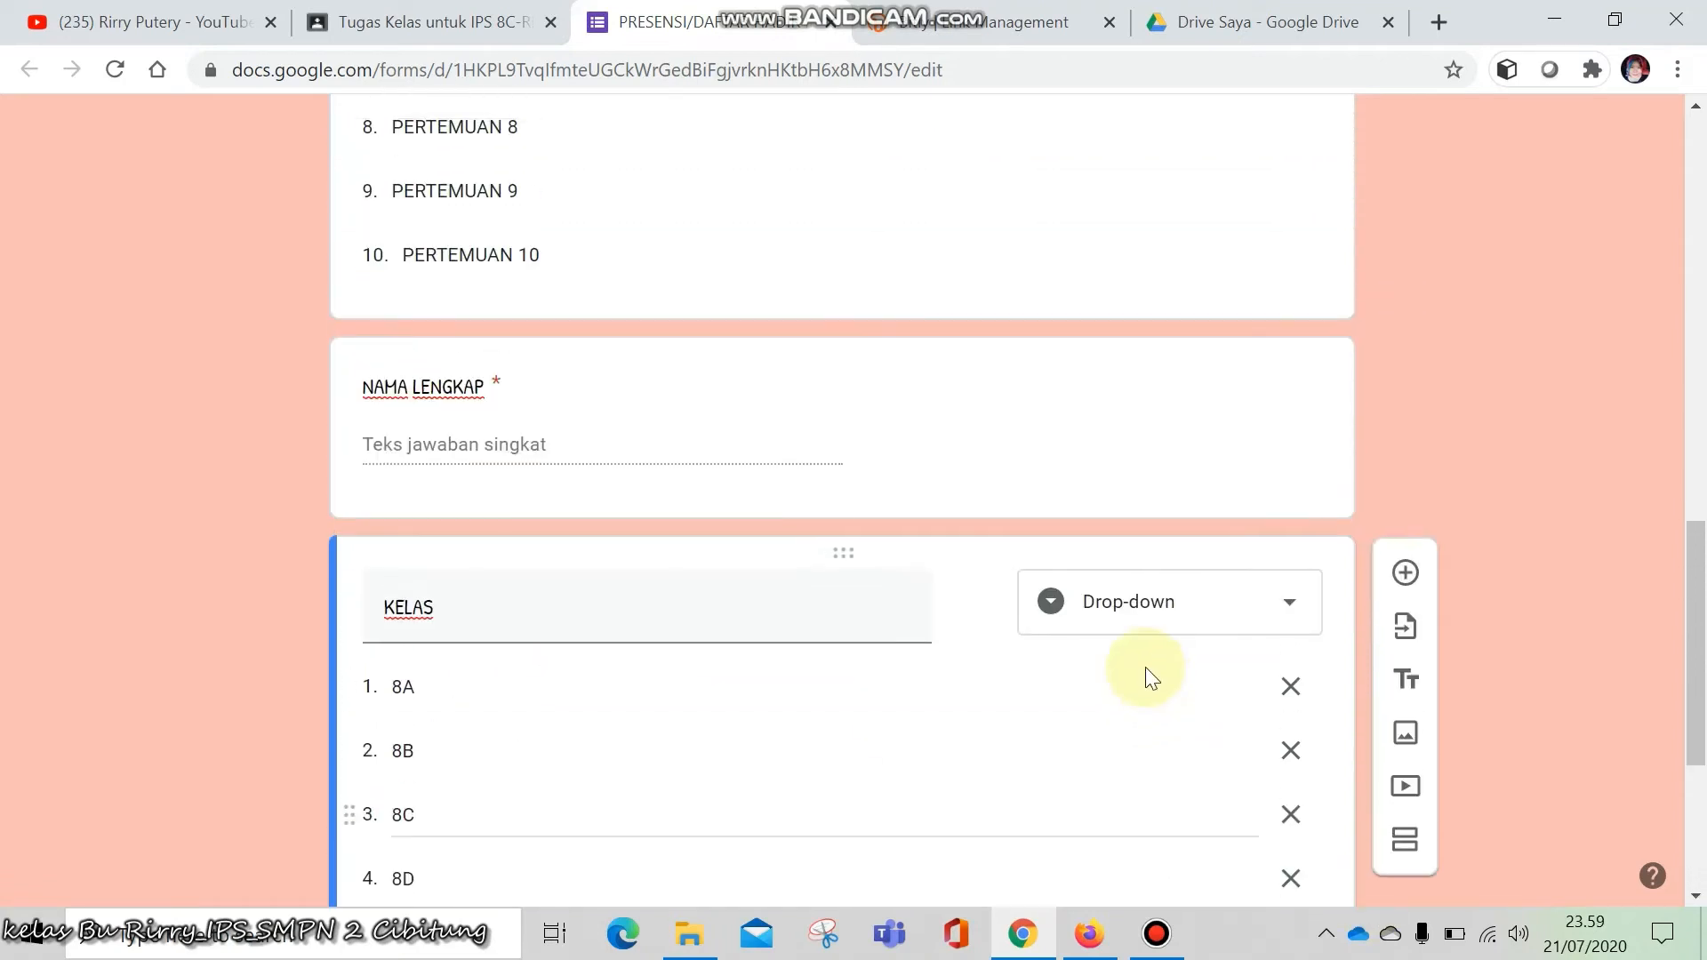
scroll(1145, 666, down, 5)
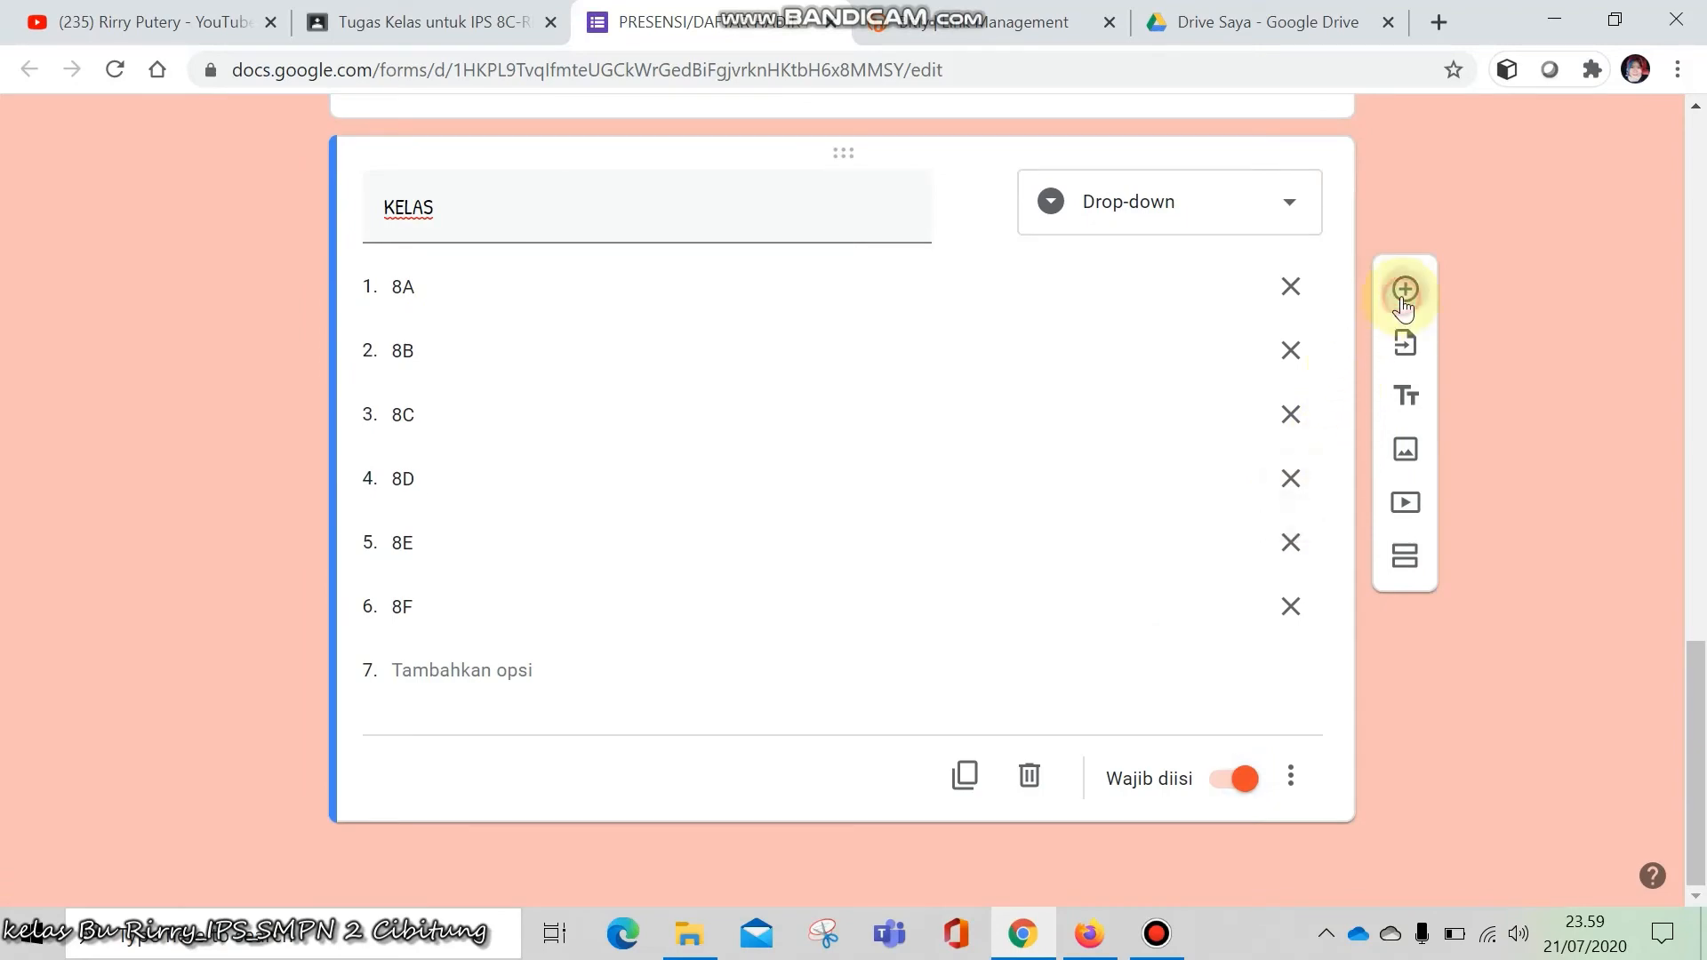
click(1404, 291)
scroll(1015, 708, up, 7)
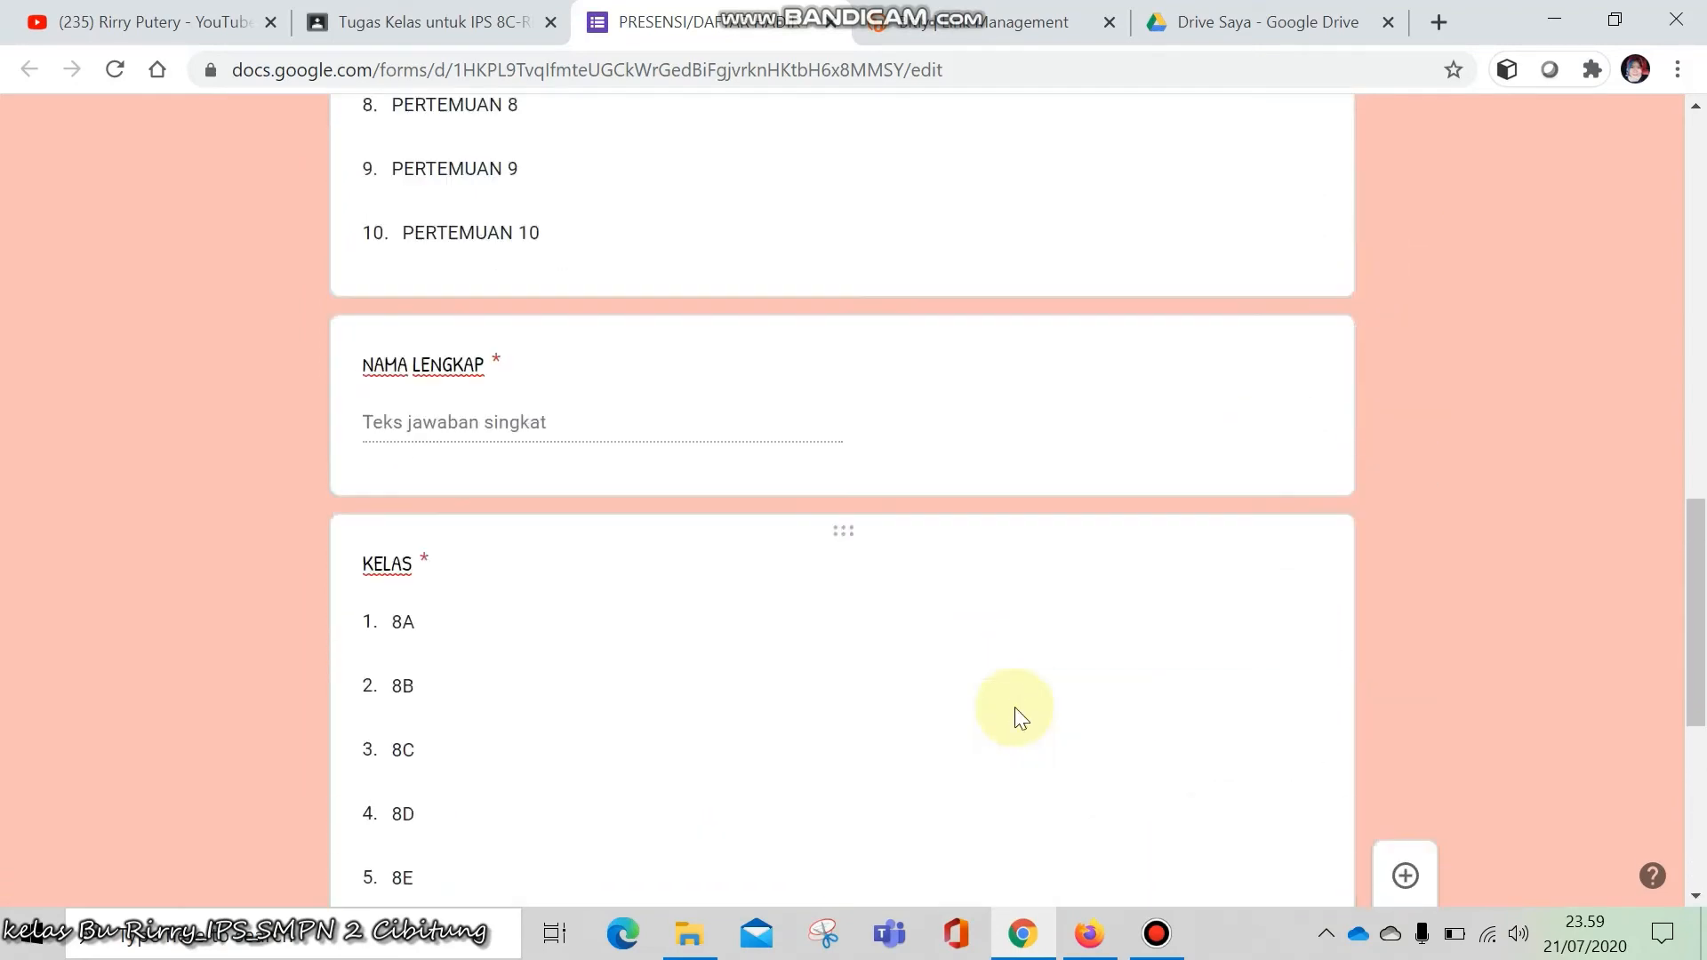
scroll(1015, 708, up, 15)
scroll(1016, 709, down, 7)
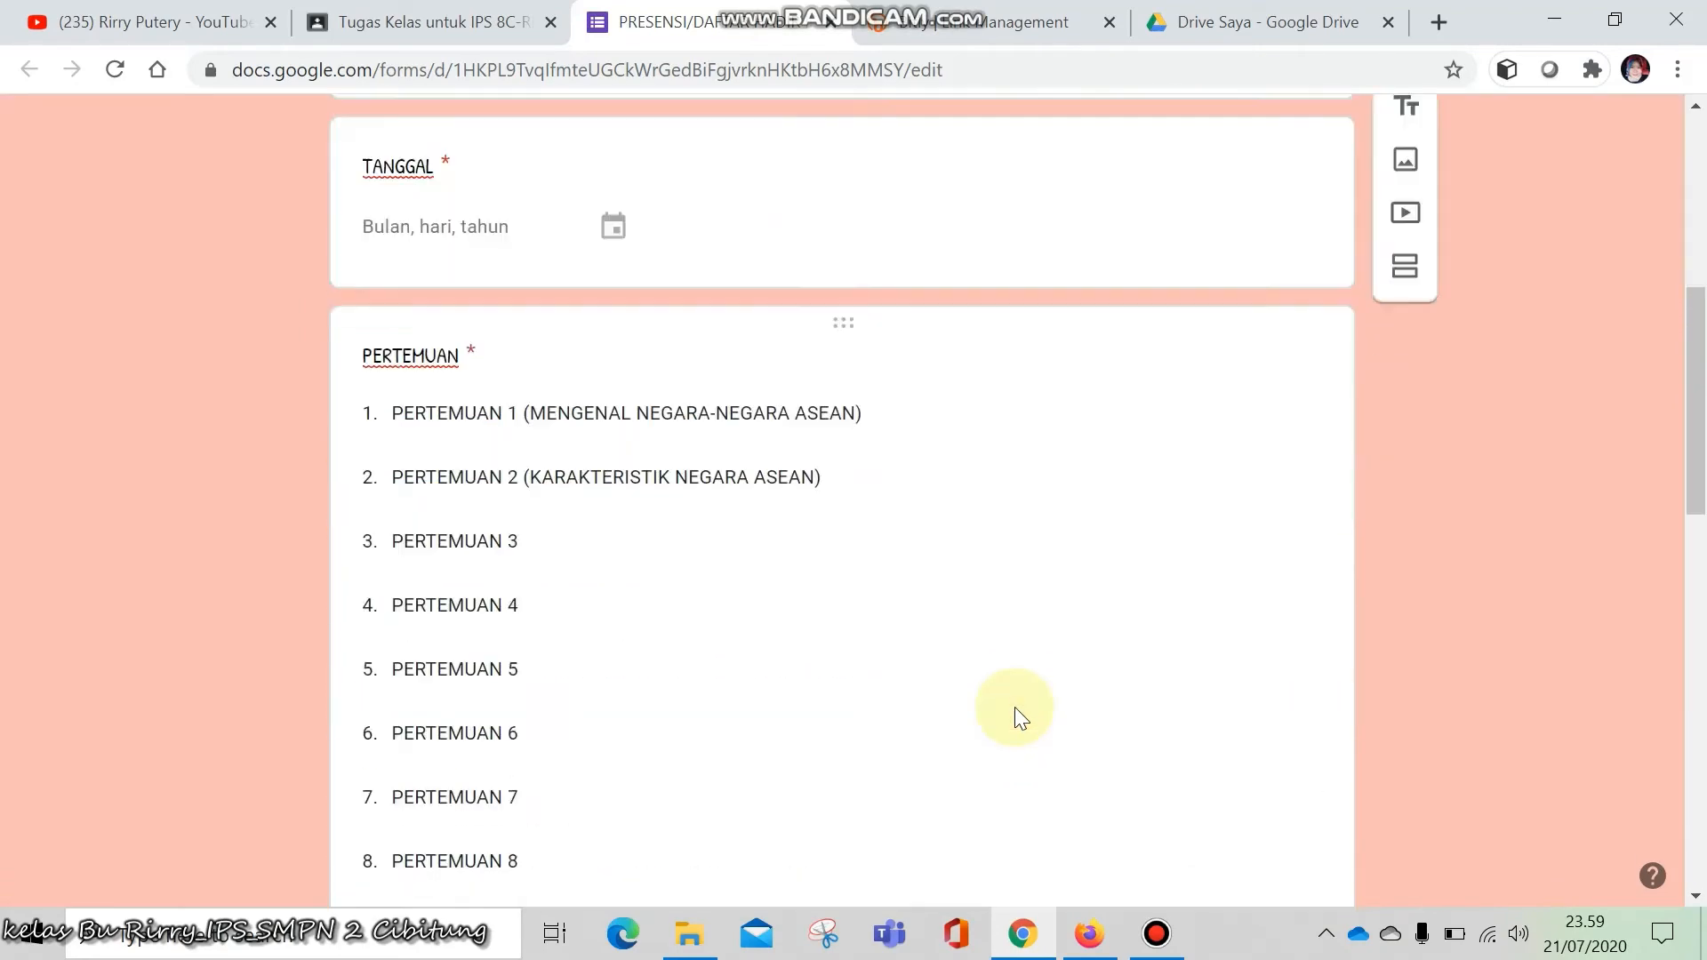
scroll(1015, 706, down, 14)
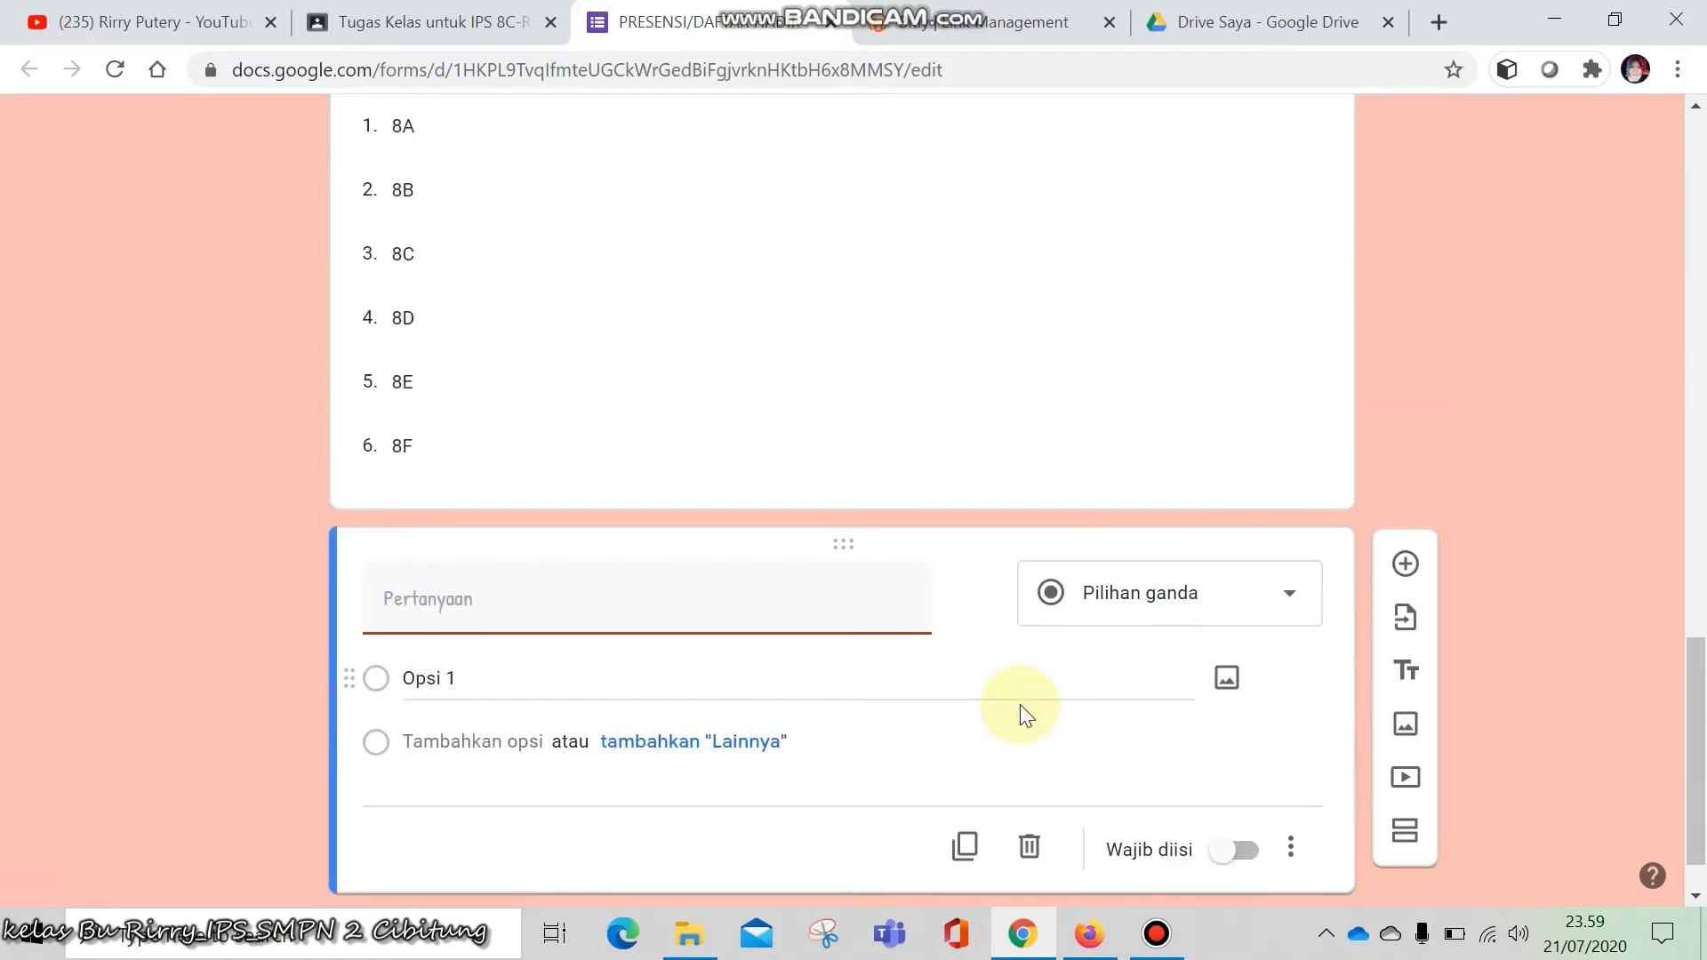
text(KEH)
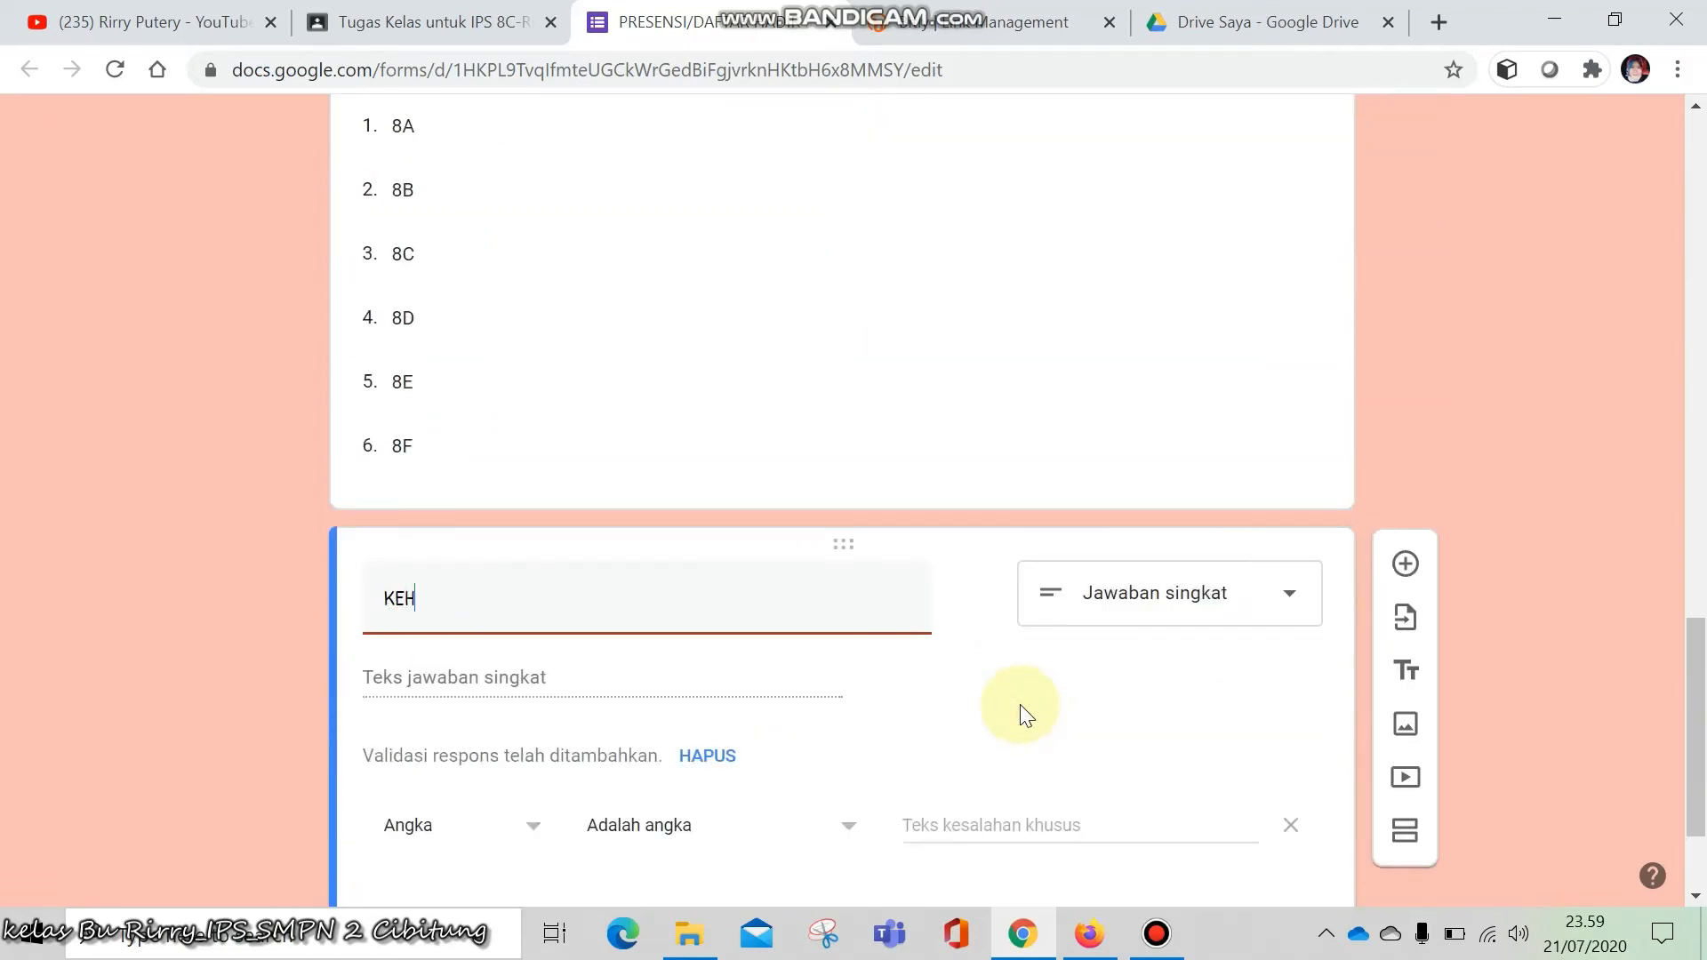
text(ADIRAN)
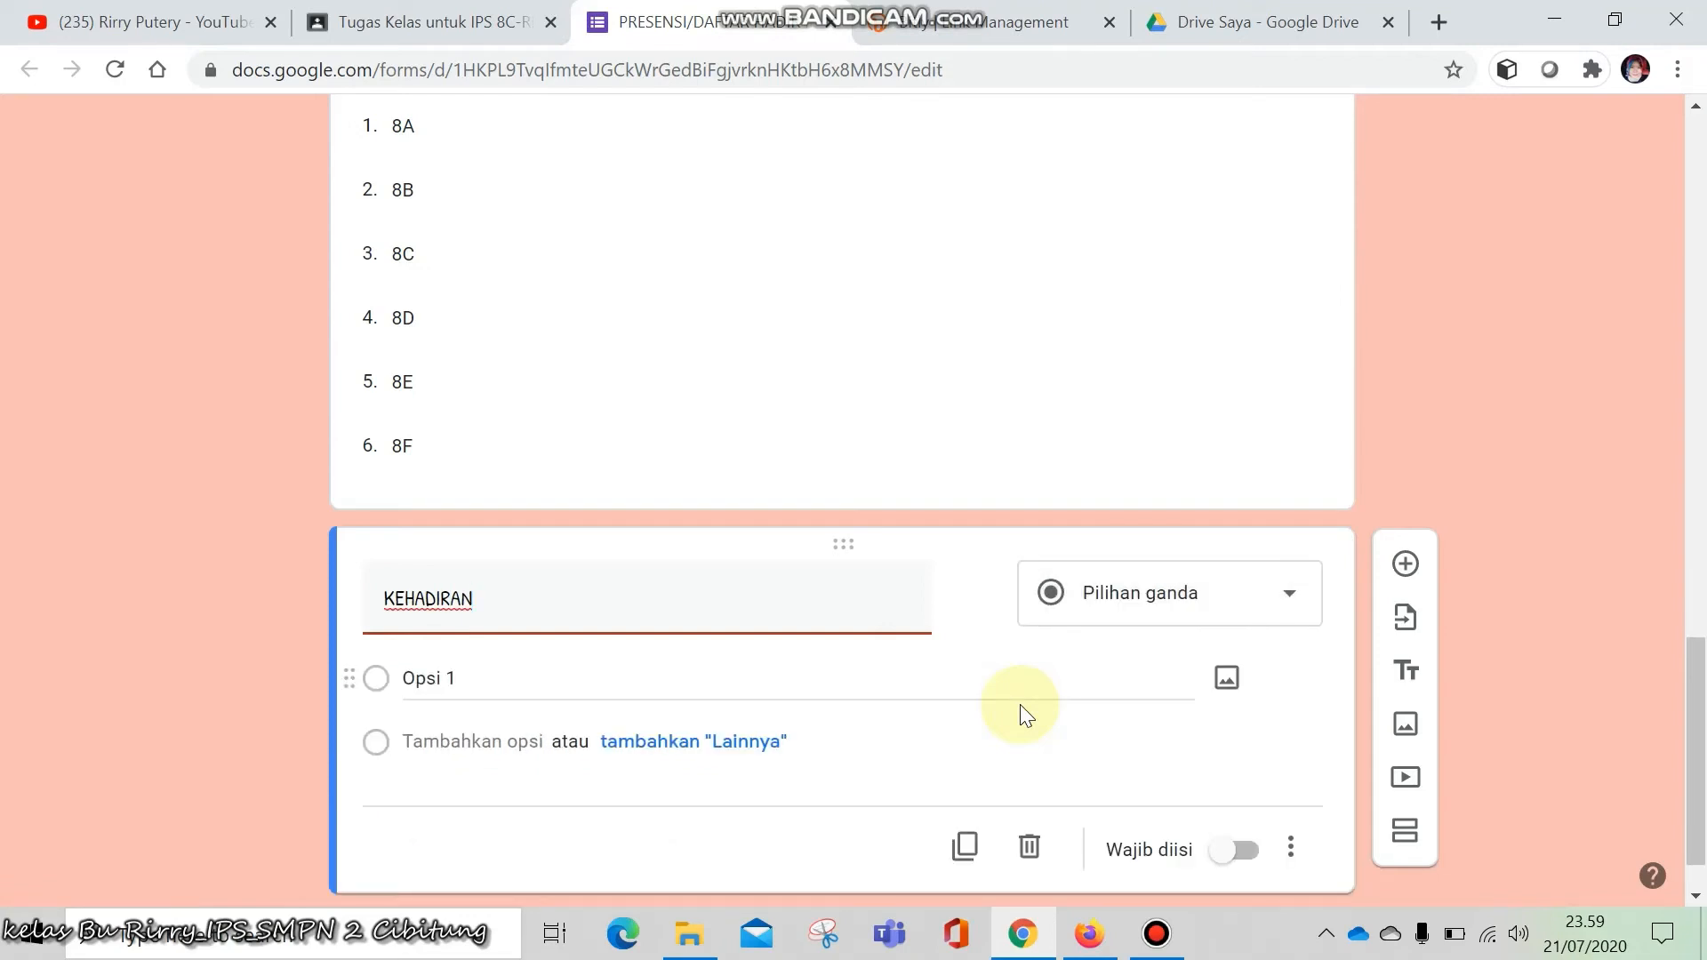
Change the title of the KEHADIRAN question to STATUS KEHADIRAN
click(594, 676)
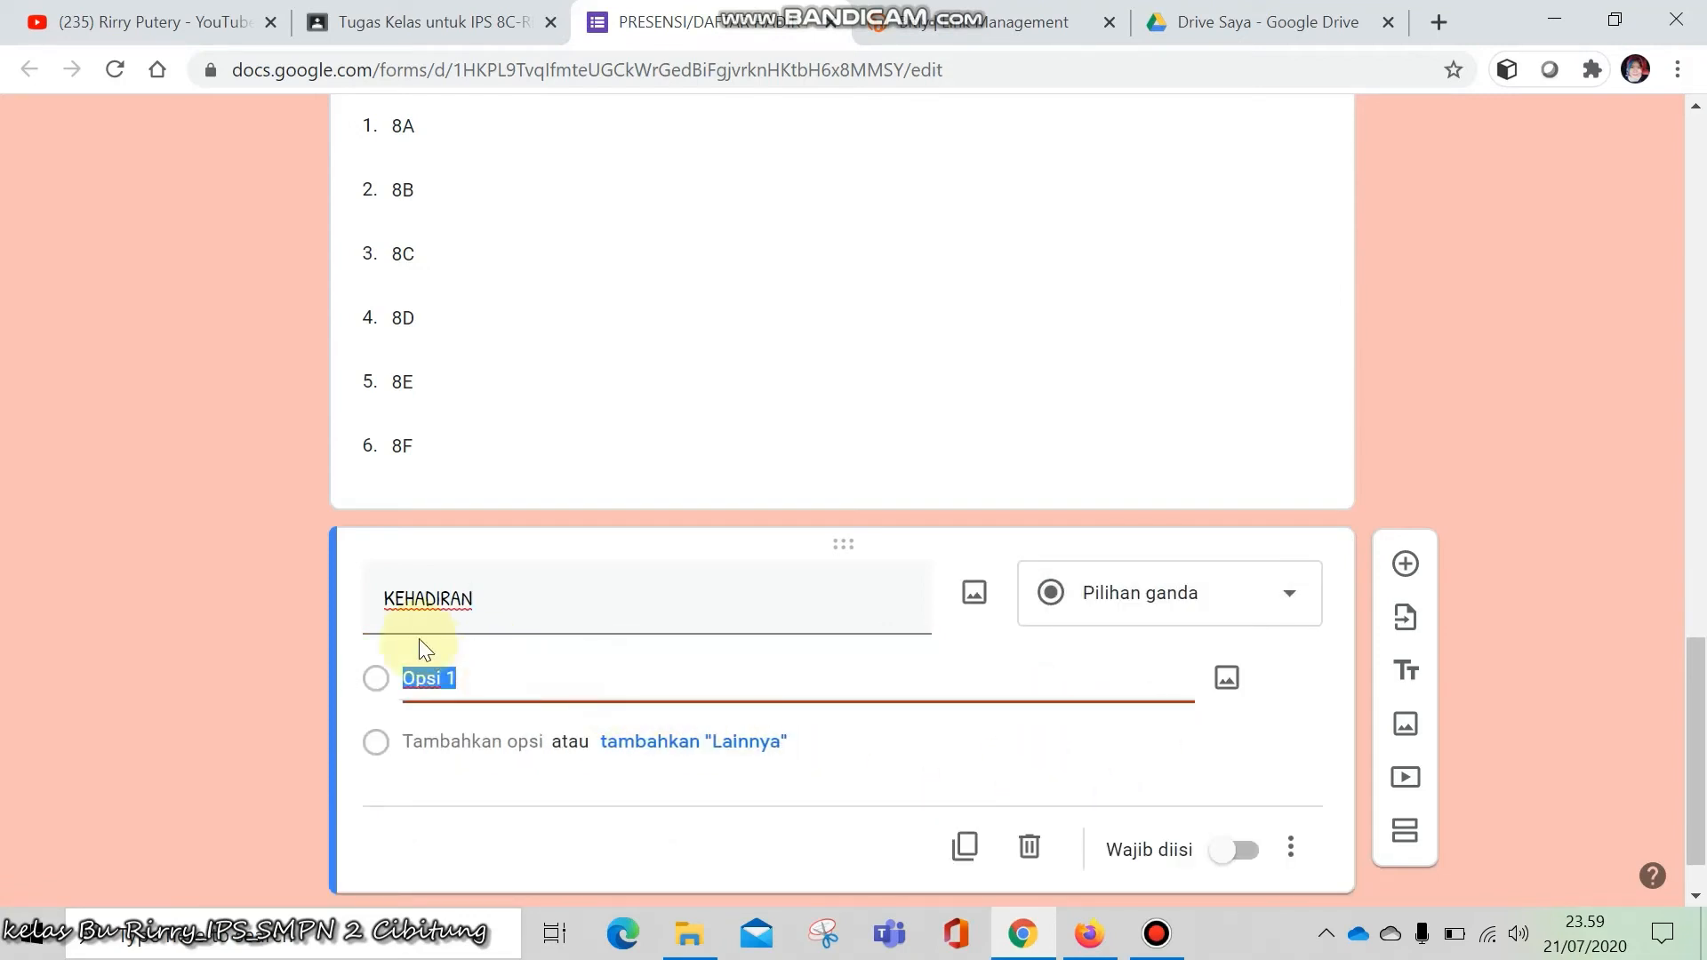
double_click(384, 598)
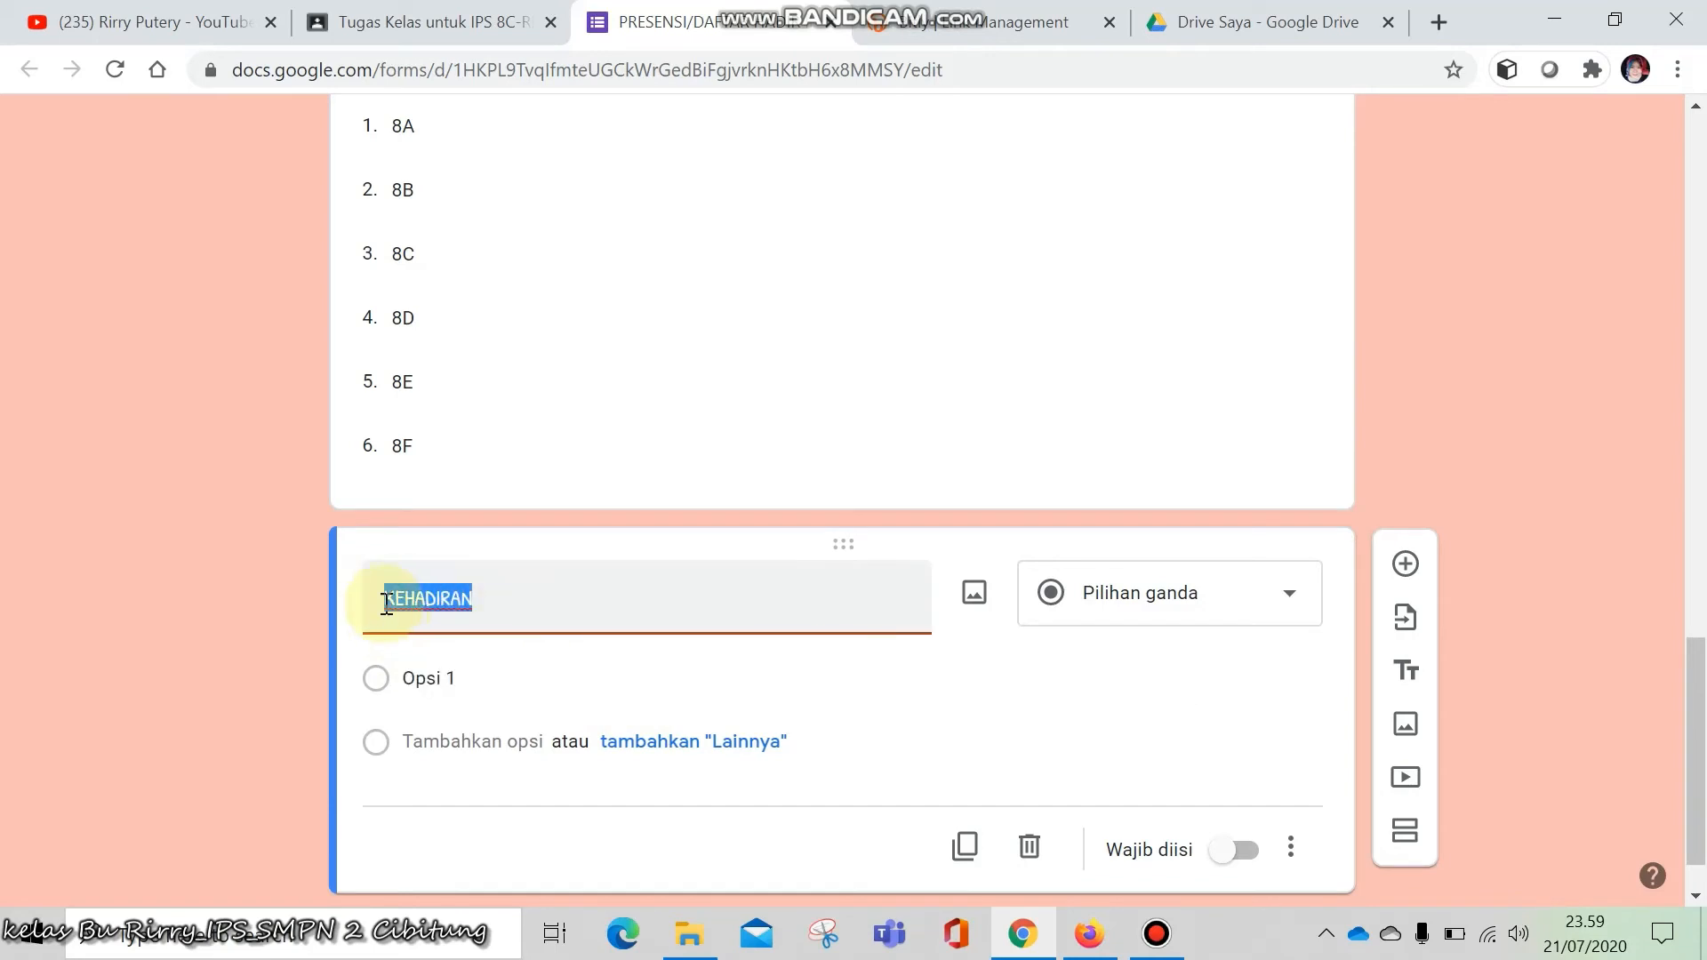
key(Left)
text(ST)
text(ATUS)
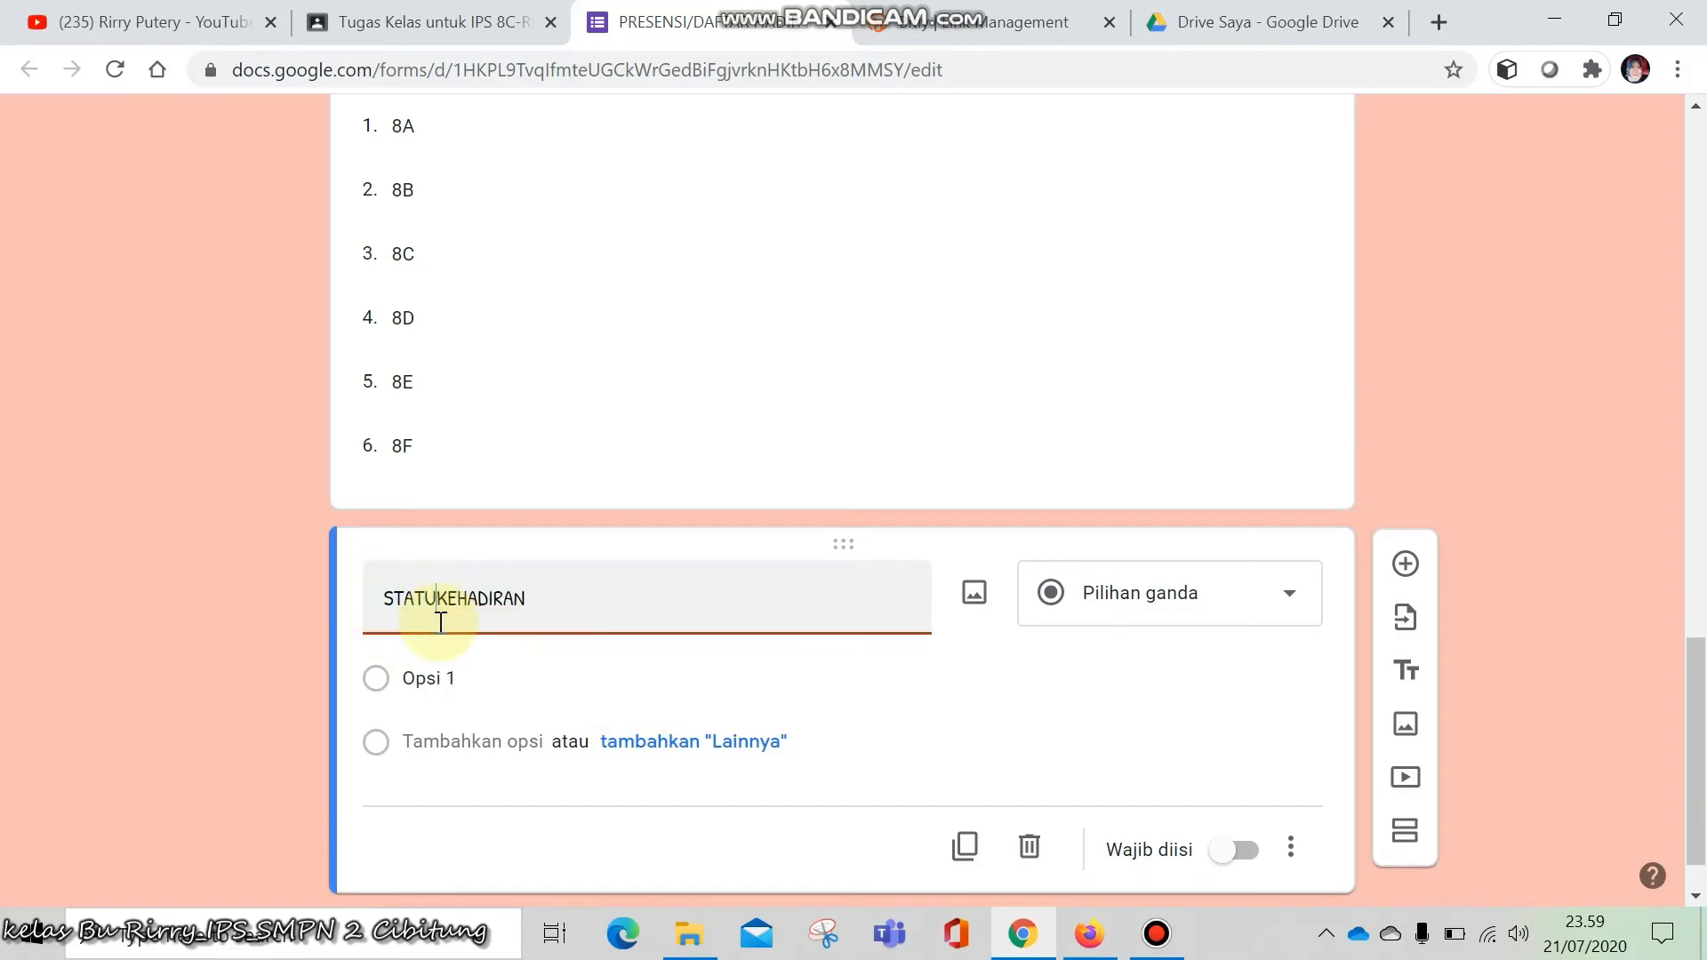
Enter HADIR and IZIN as the first two options of the STATUS KEHADIRAN question
click(440, 678)
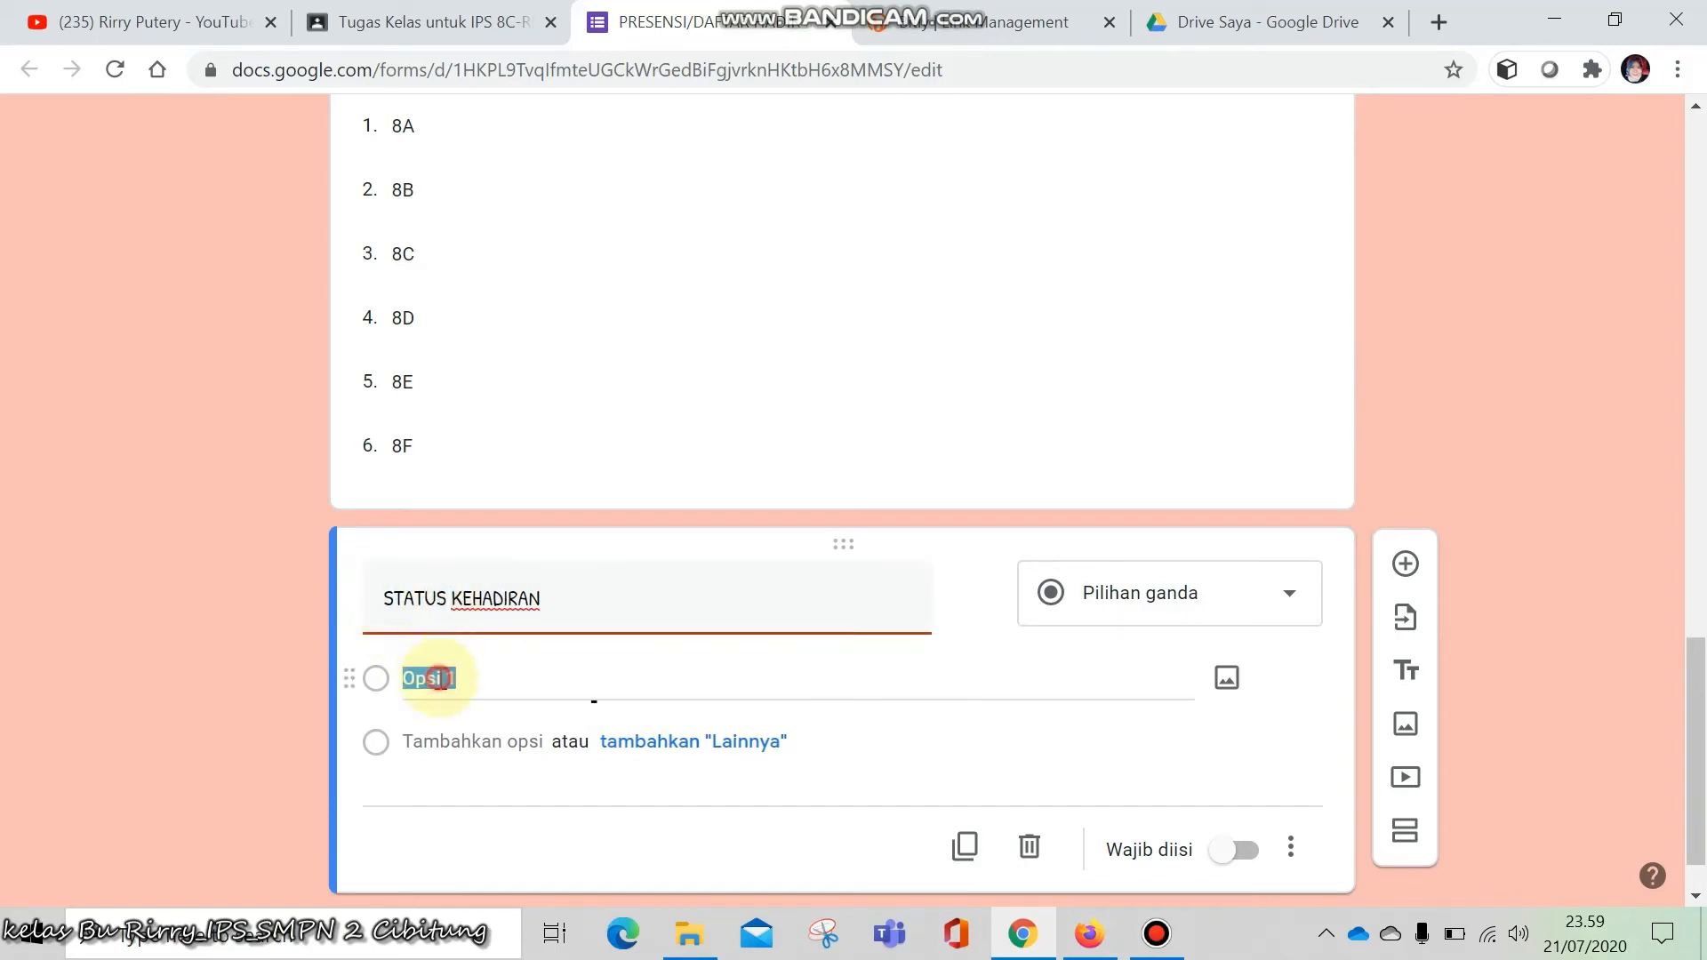
text(HADIR)
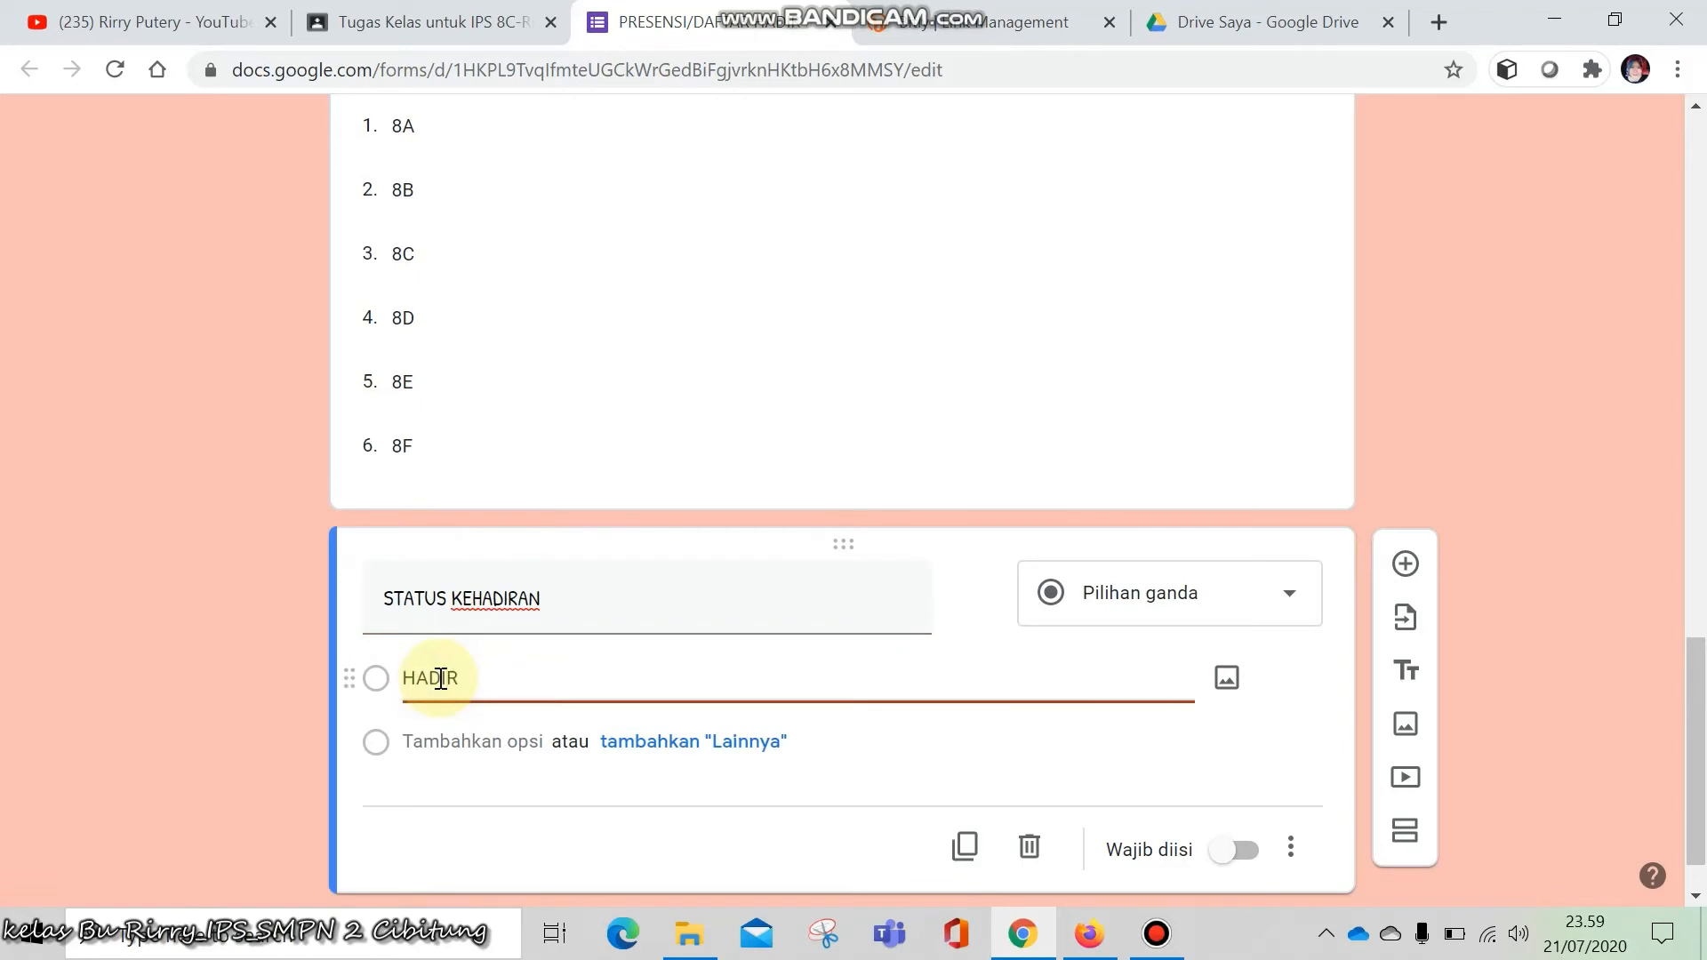
key(Return)
text(ISIN)
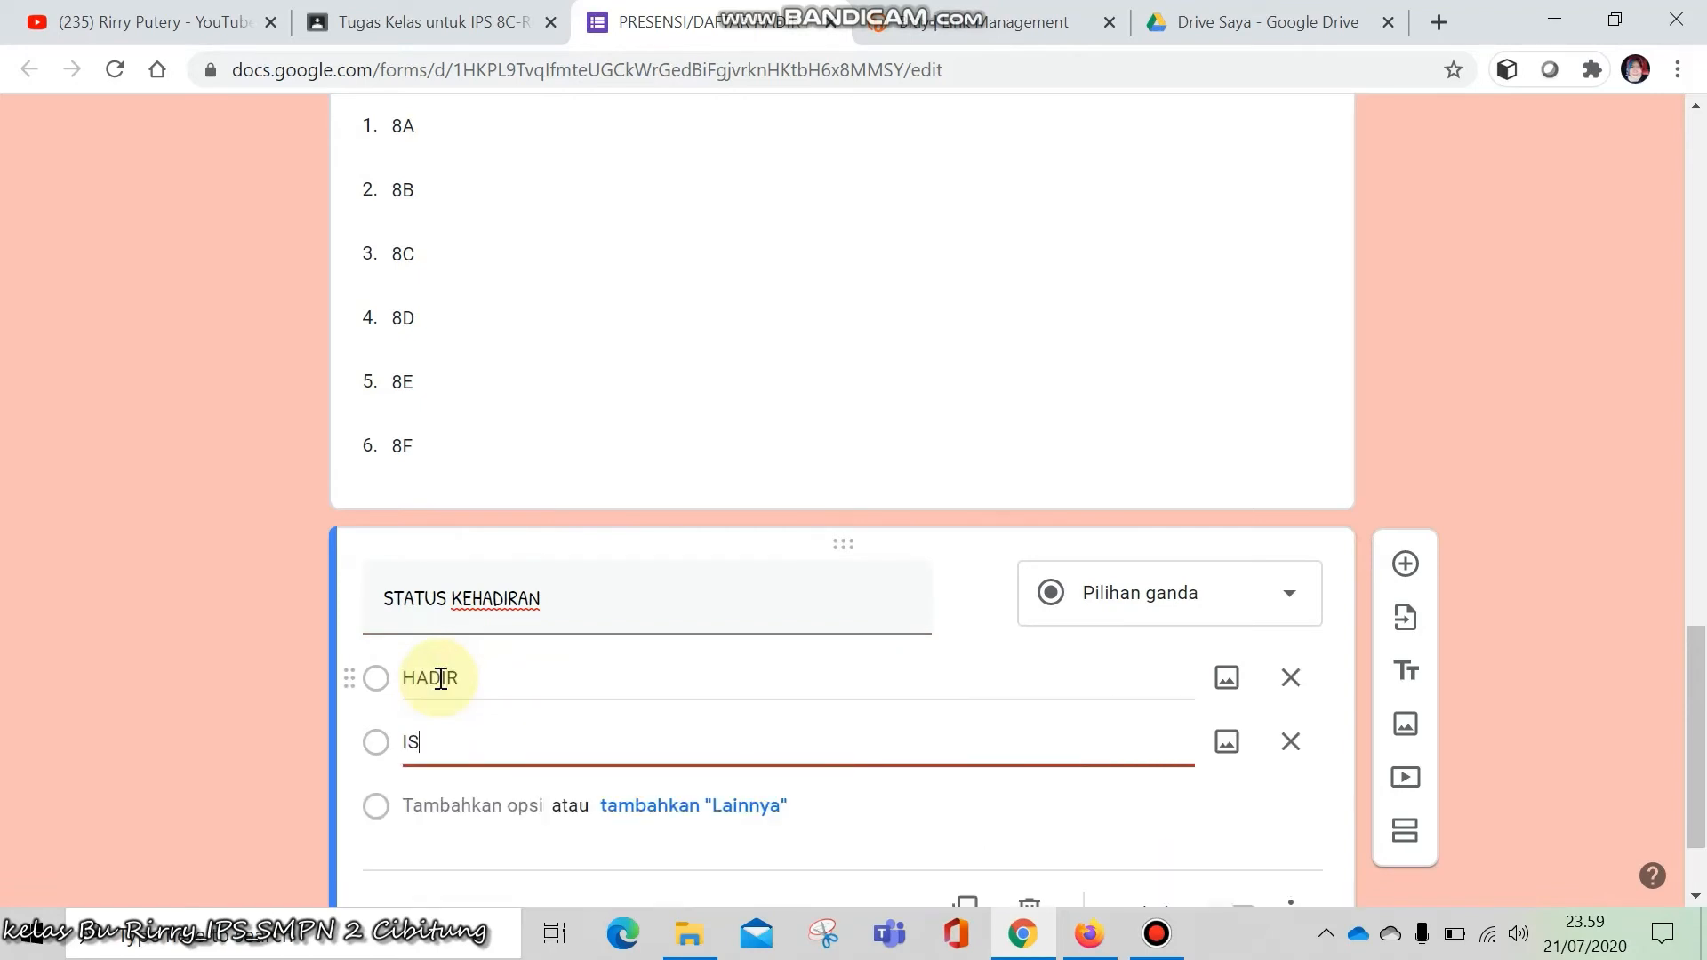
key(BackSpace)
key(BackSpace)
key(BackSpace)
text(ZIN)
key(Return)
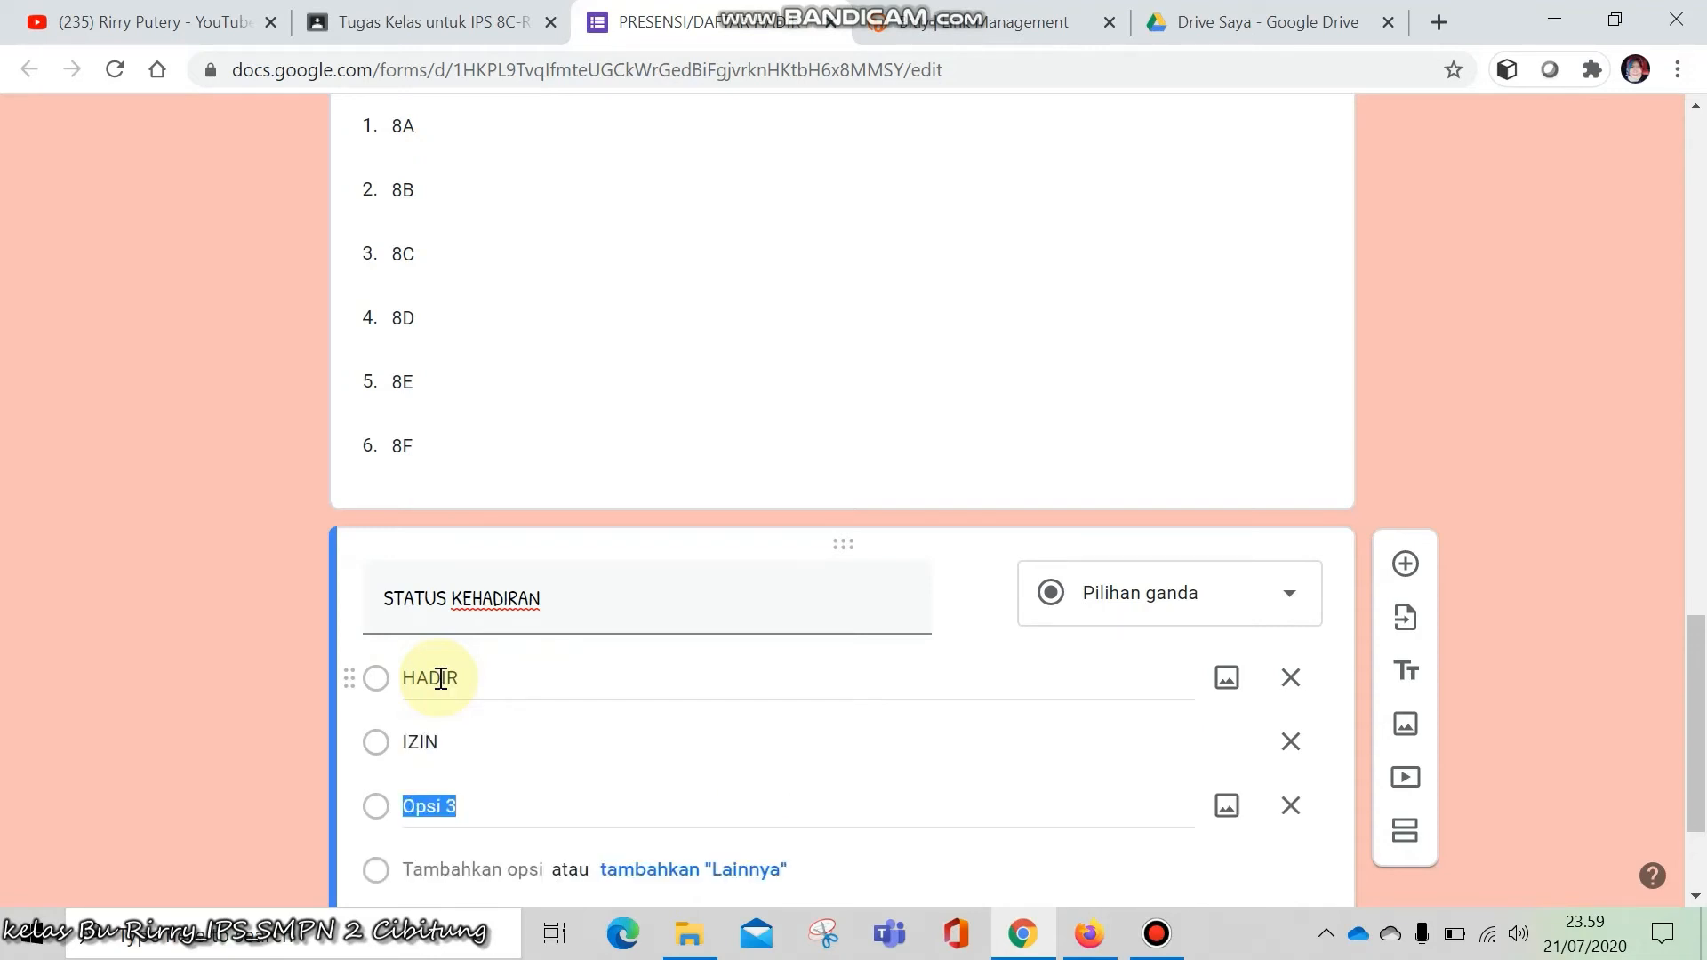
Add the options SAKIT and ALFA to the STATUS KEHADIRAN question and make it required
text(SAKIT)
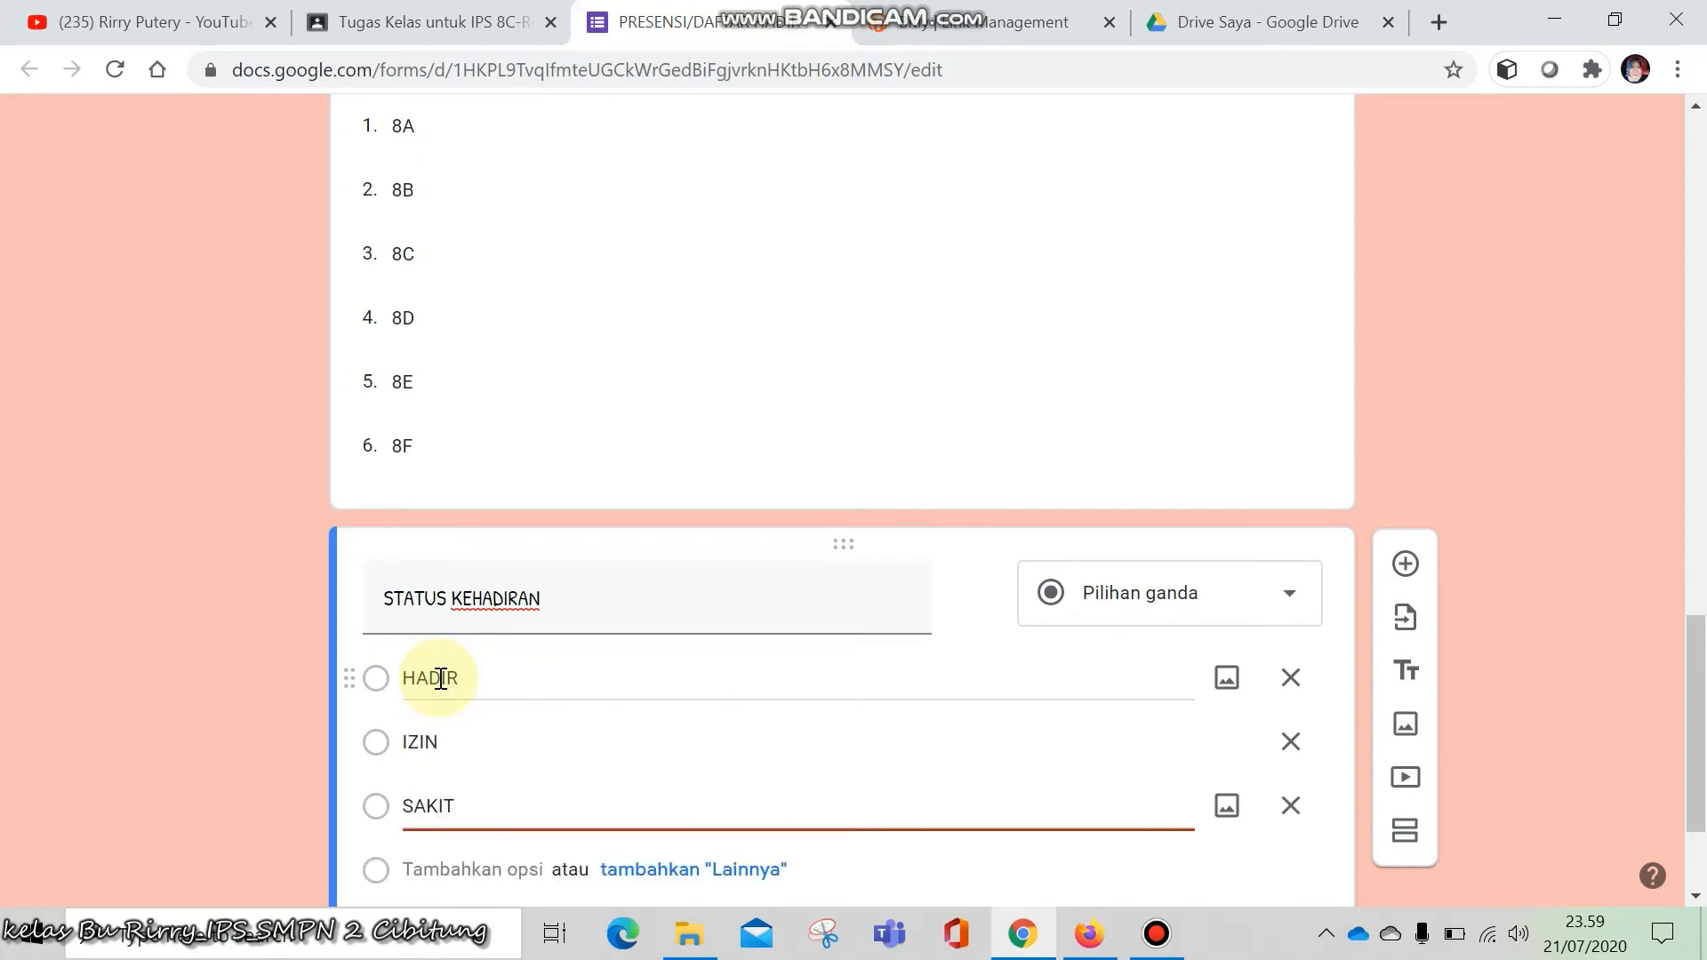
key(Return)
text(ALFA)
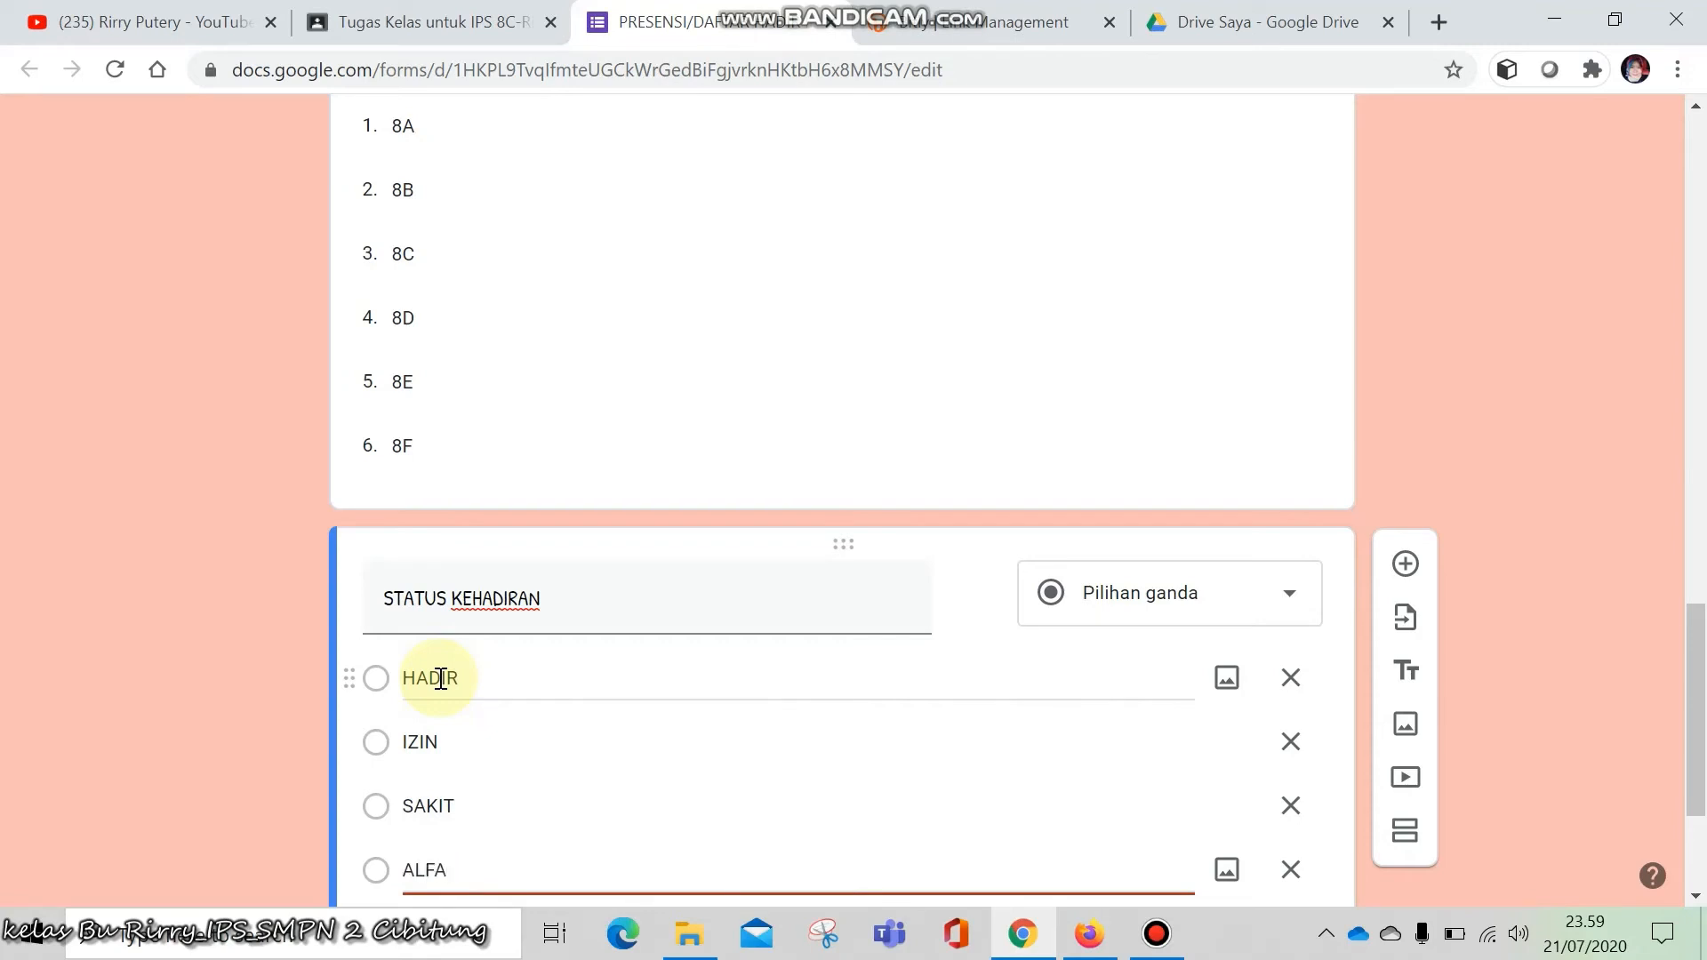
scroll(990, 649, down, 3)
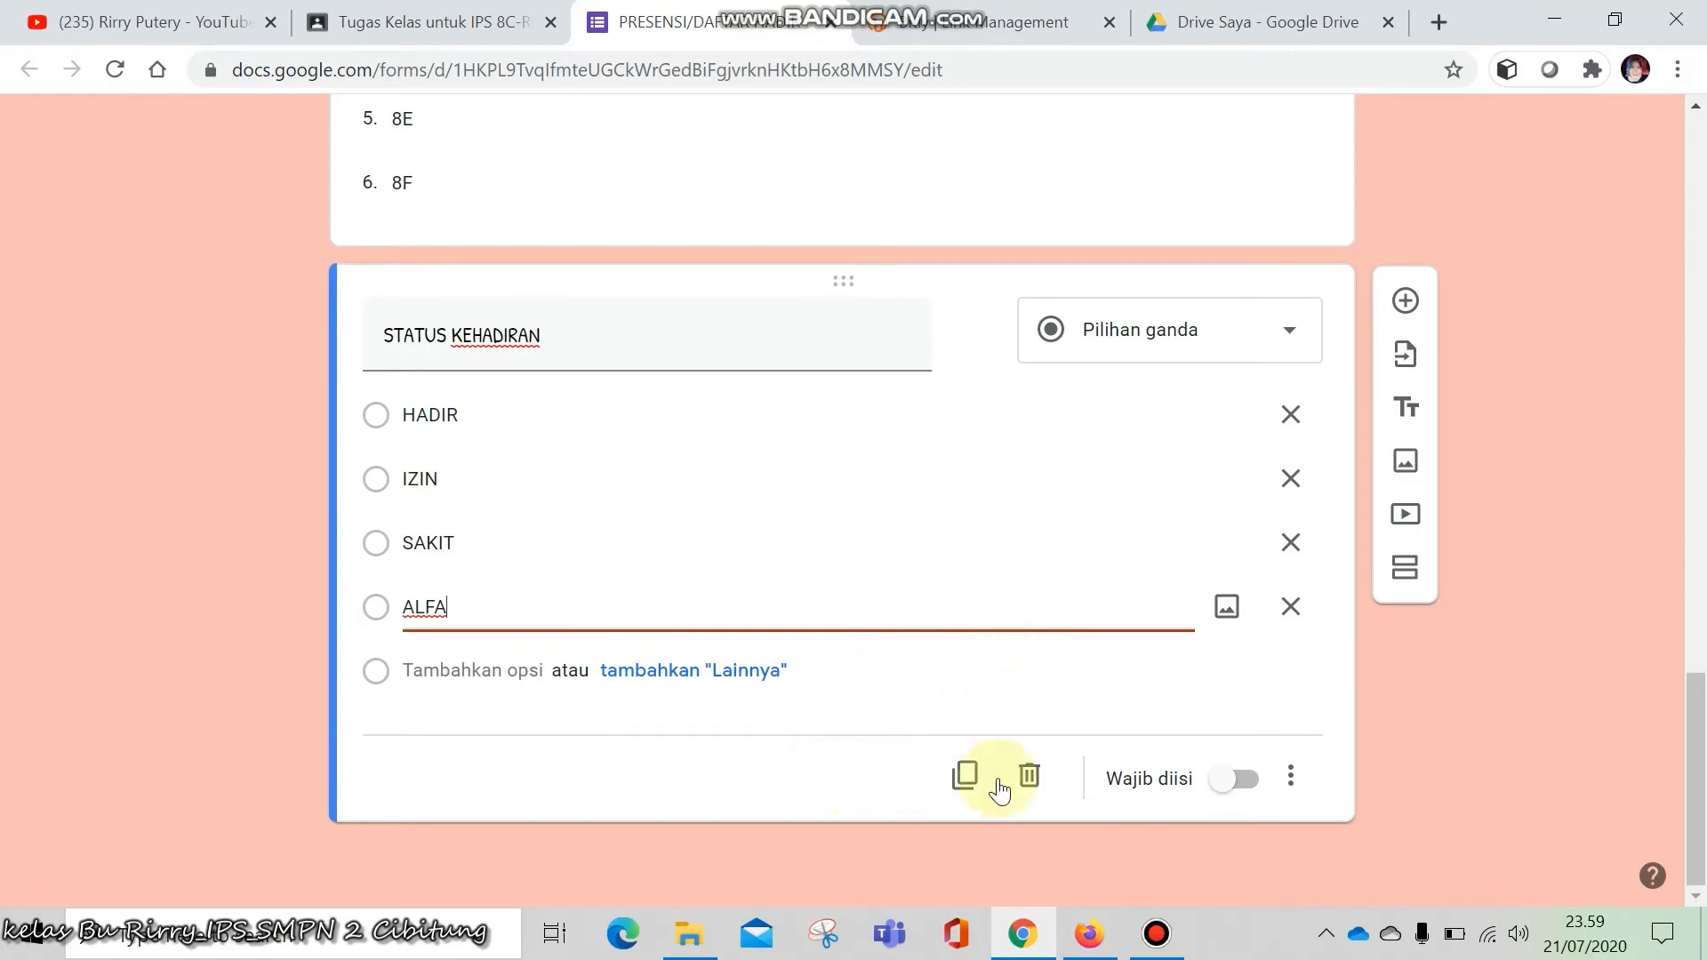
click(1242, 771)
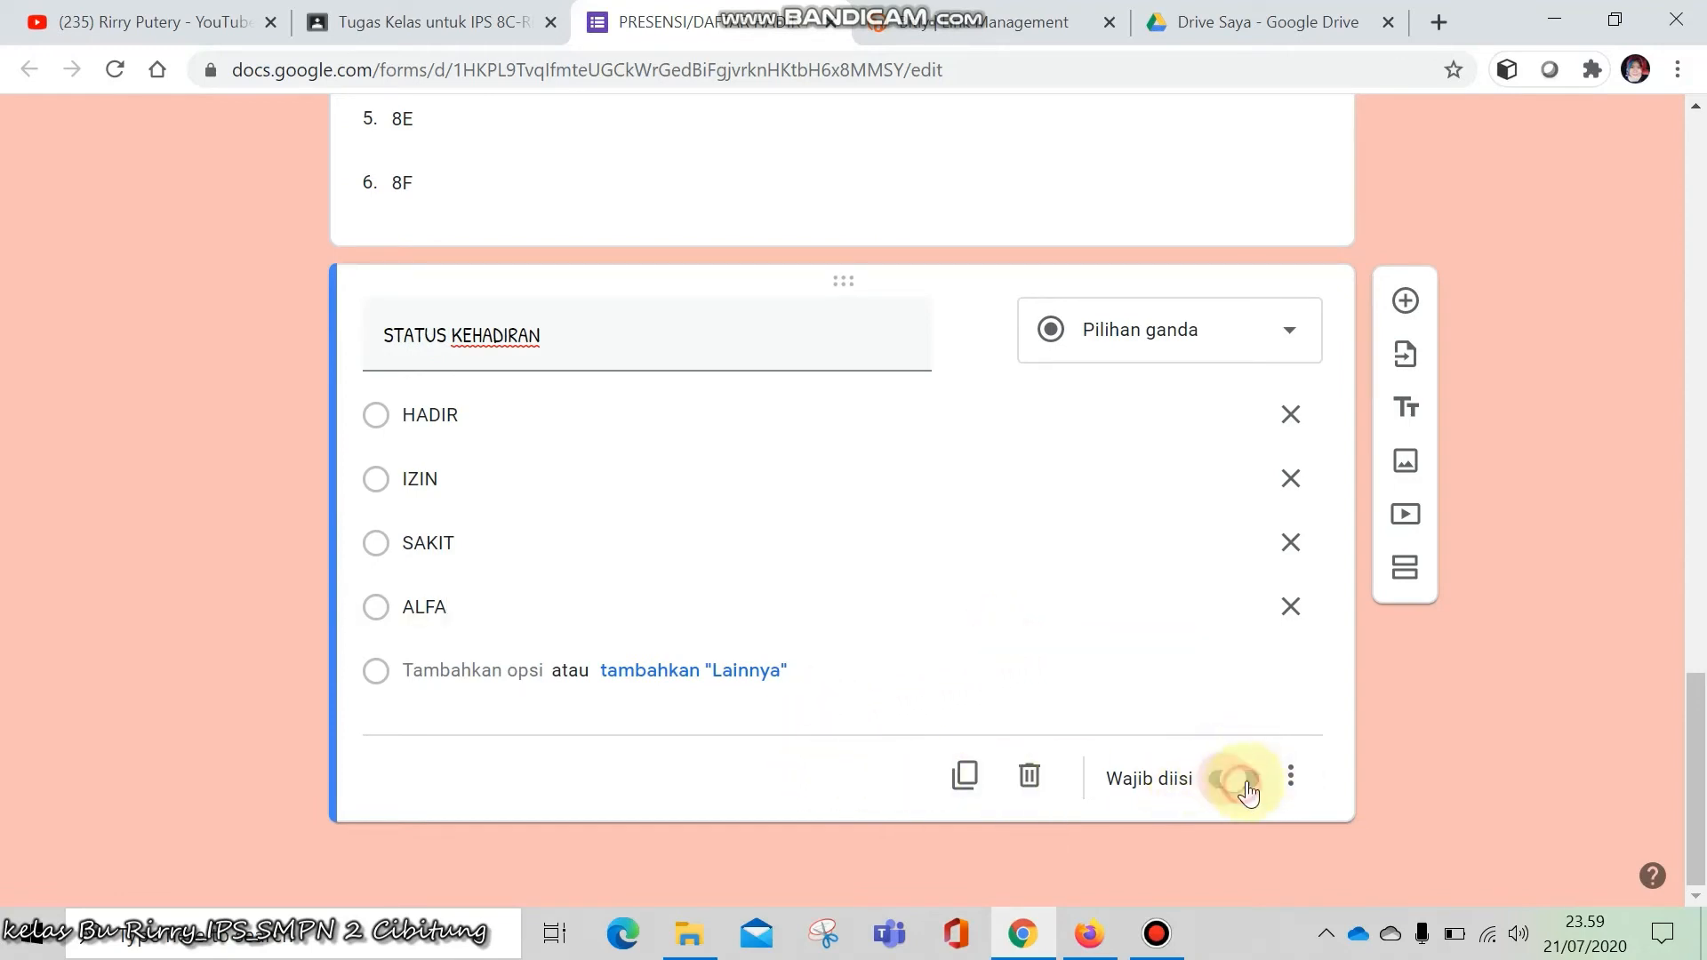
Review the whole attendance form, from its header and date question down to STATUS KEHADIRAN
scroll(888, 622, up, 8)
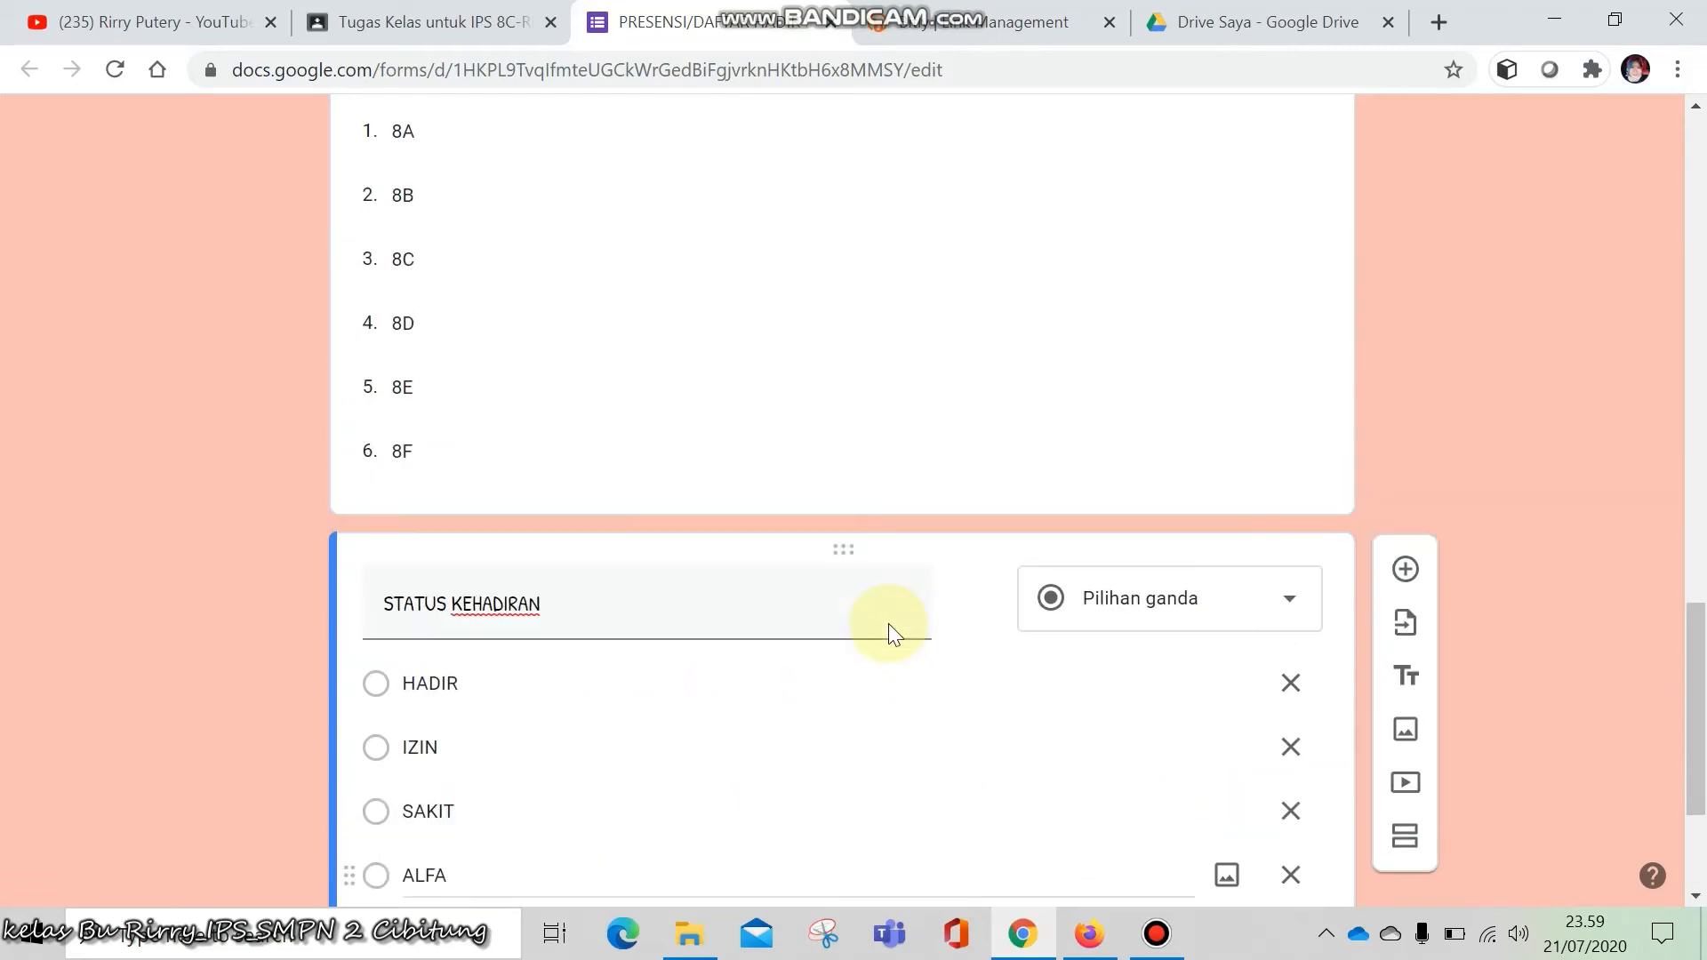
scroll(889, 624, up, 14)
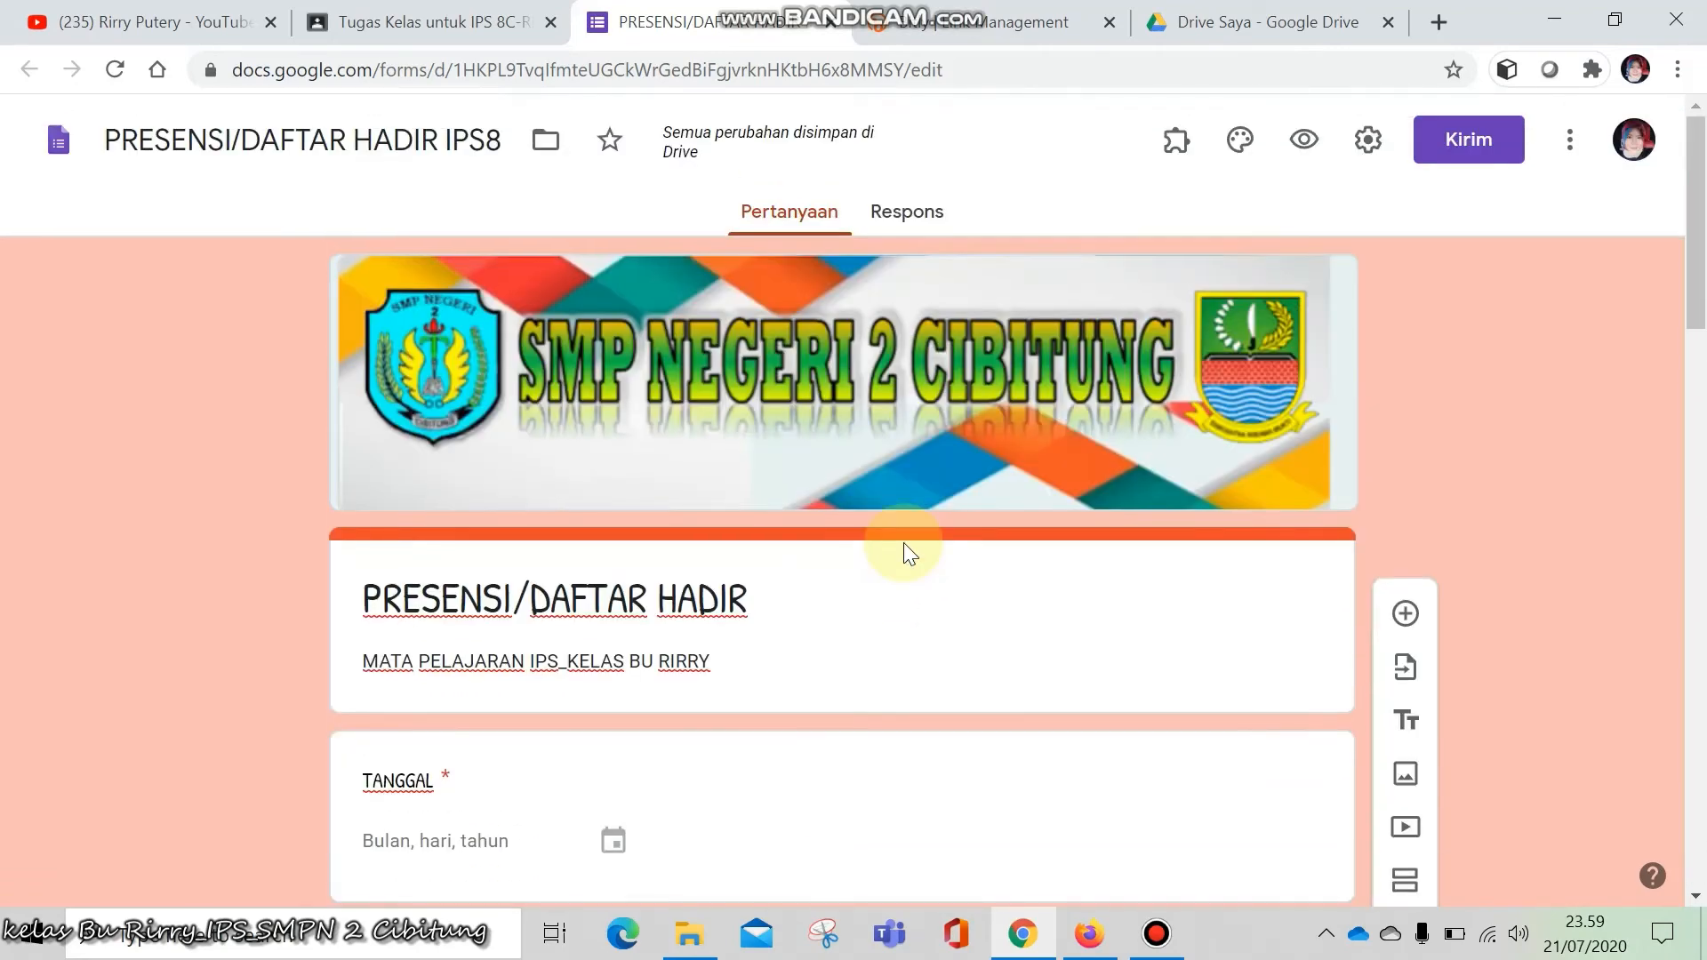
scroll(905, 553, down, 3)
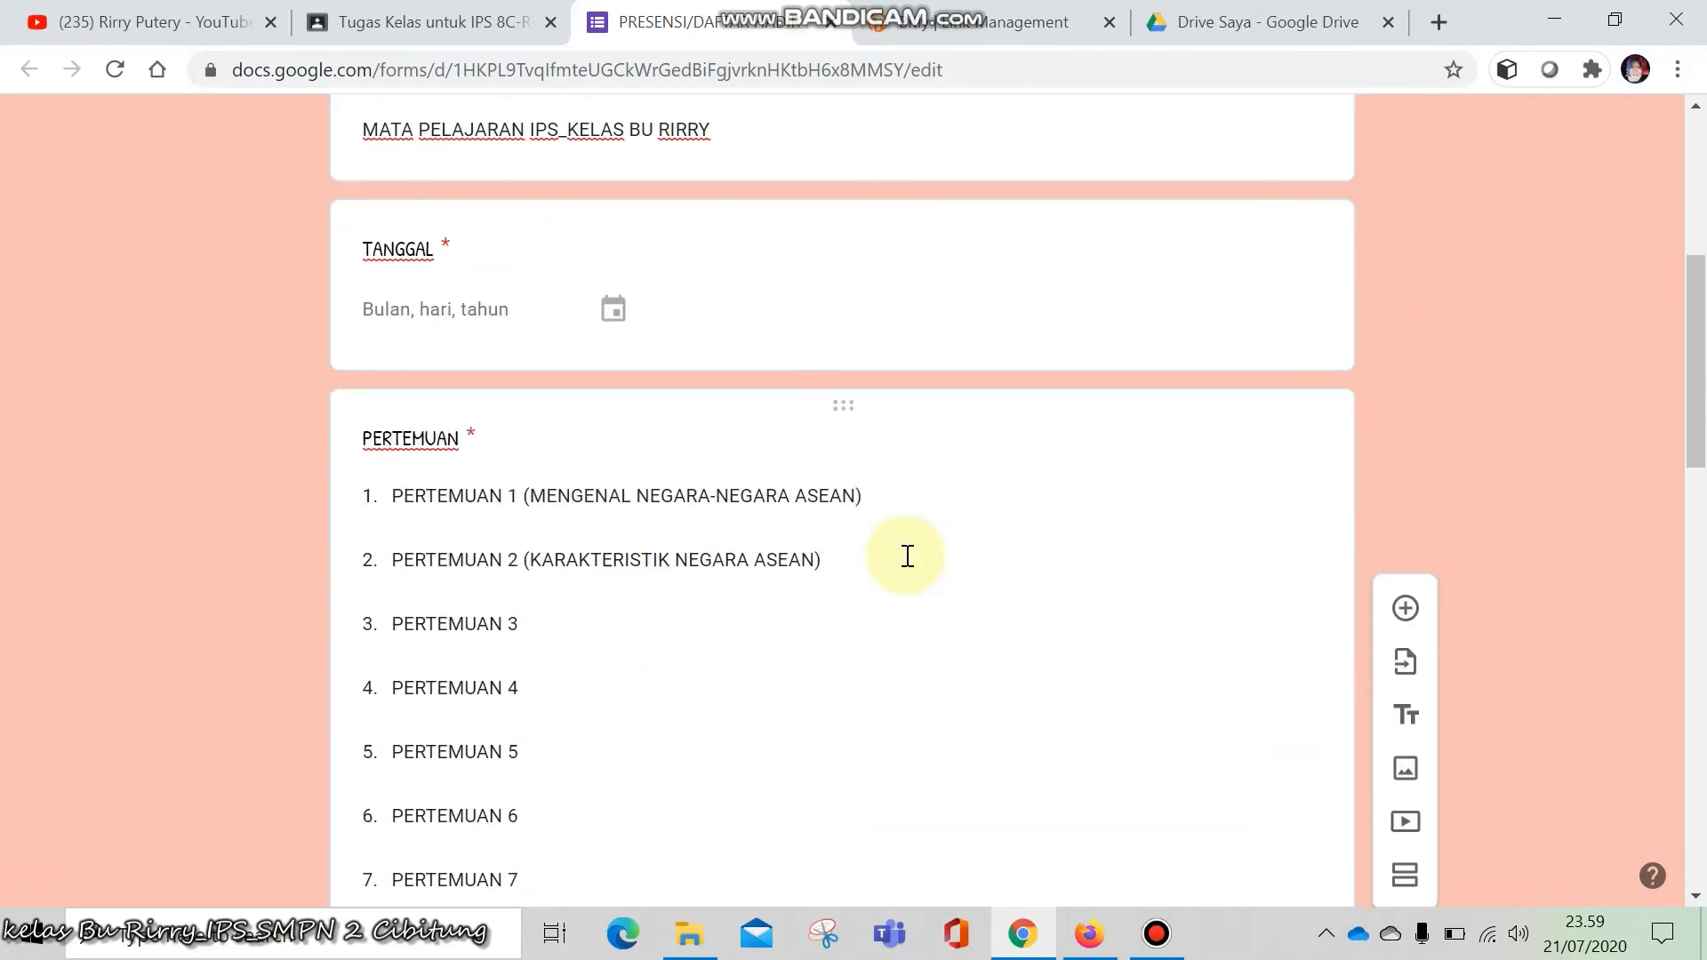
scroll(904, 554, up, 2)
scroll(905, 555, down, 10)
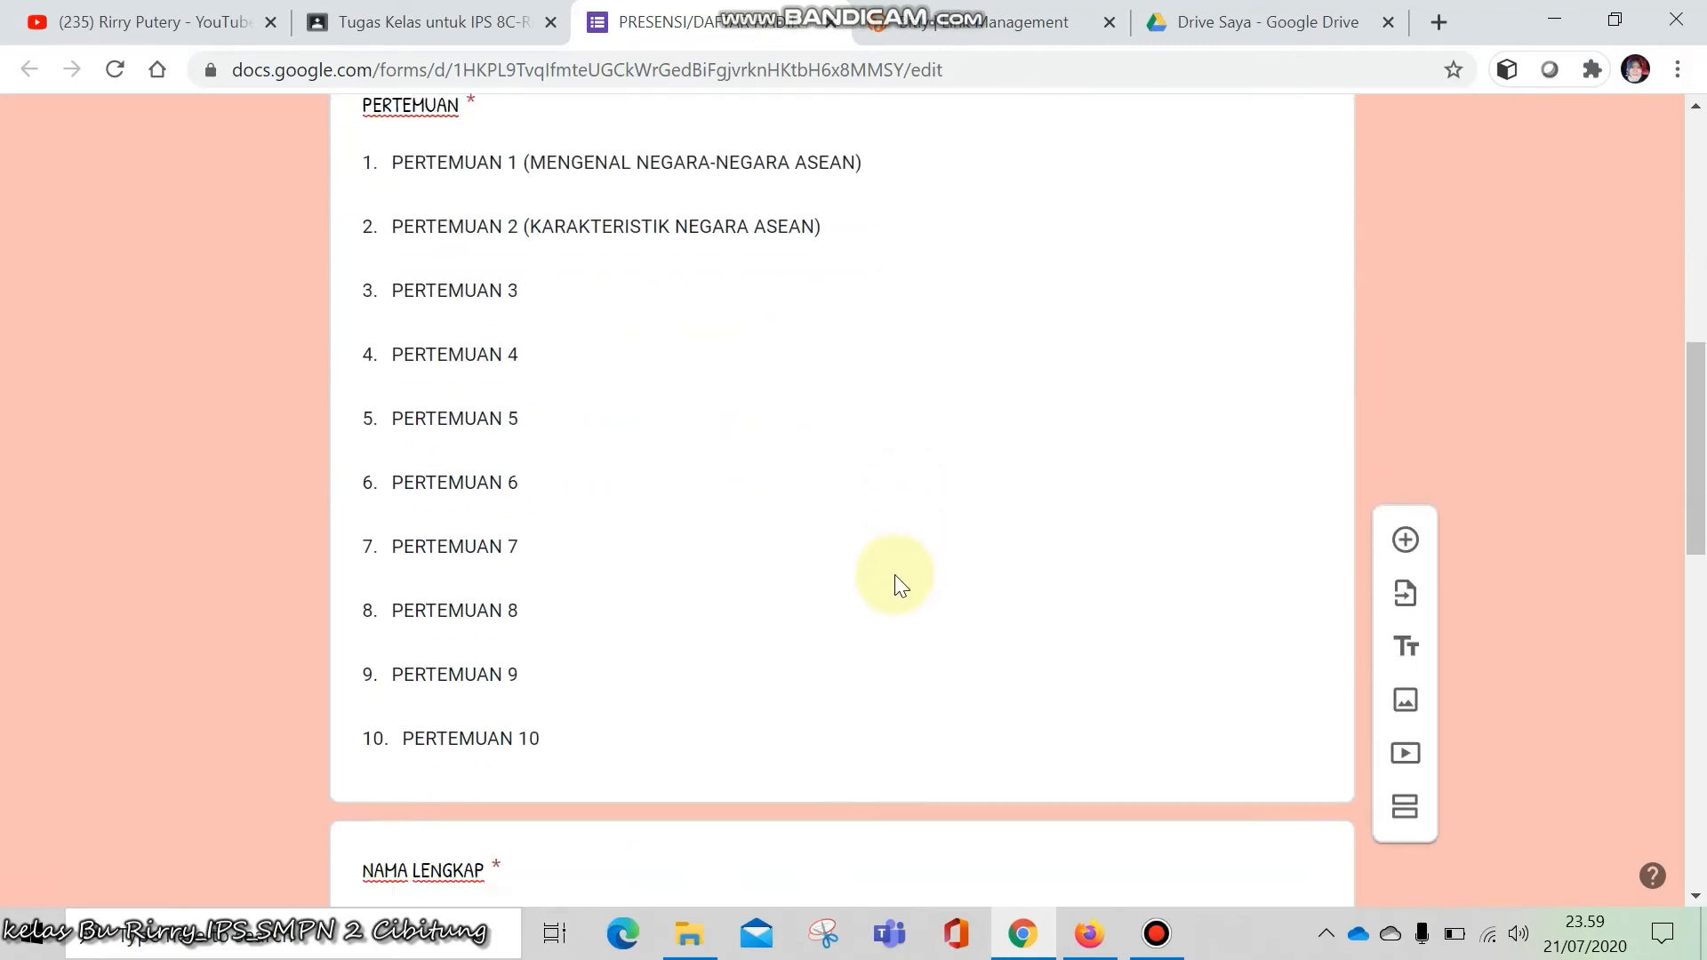
scroll(893, 582, down, 7)
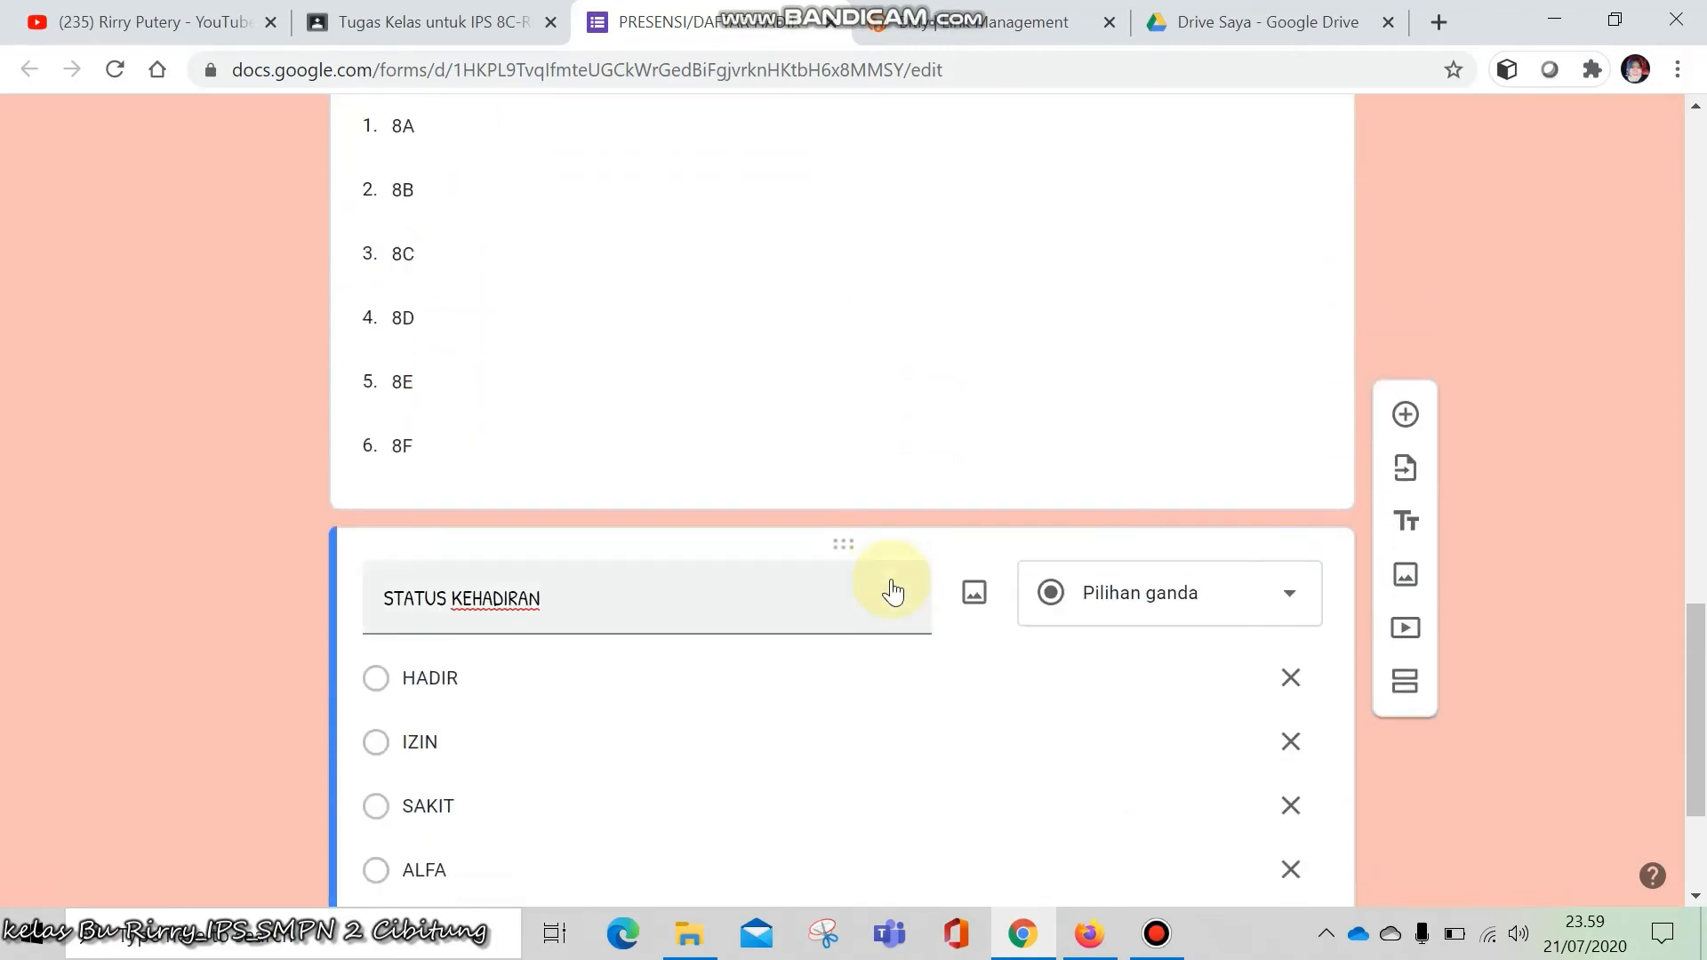
scroll(893, 587, down, 3)
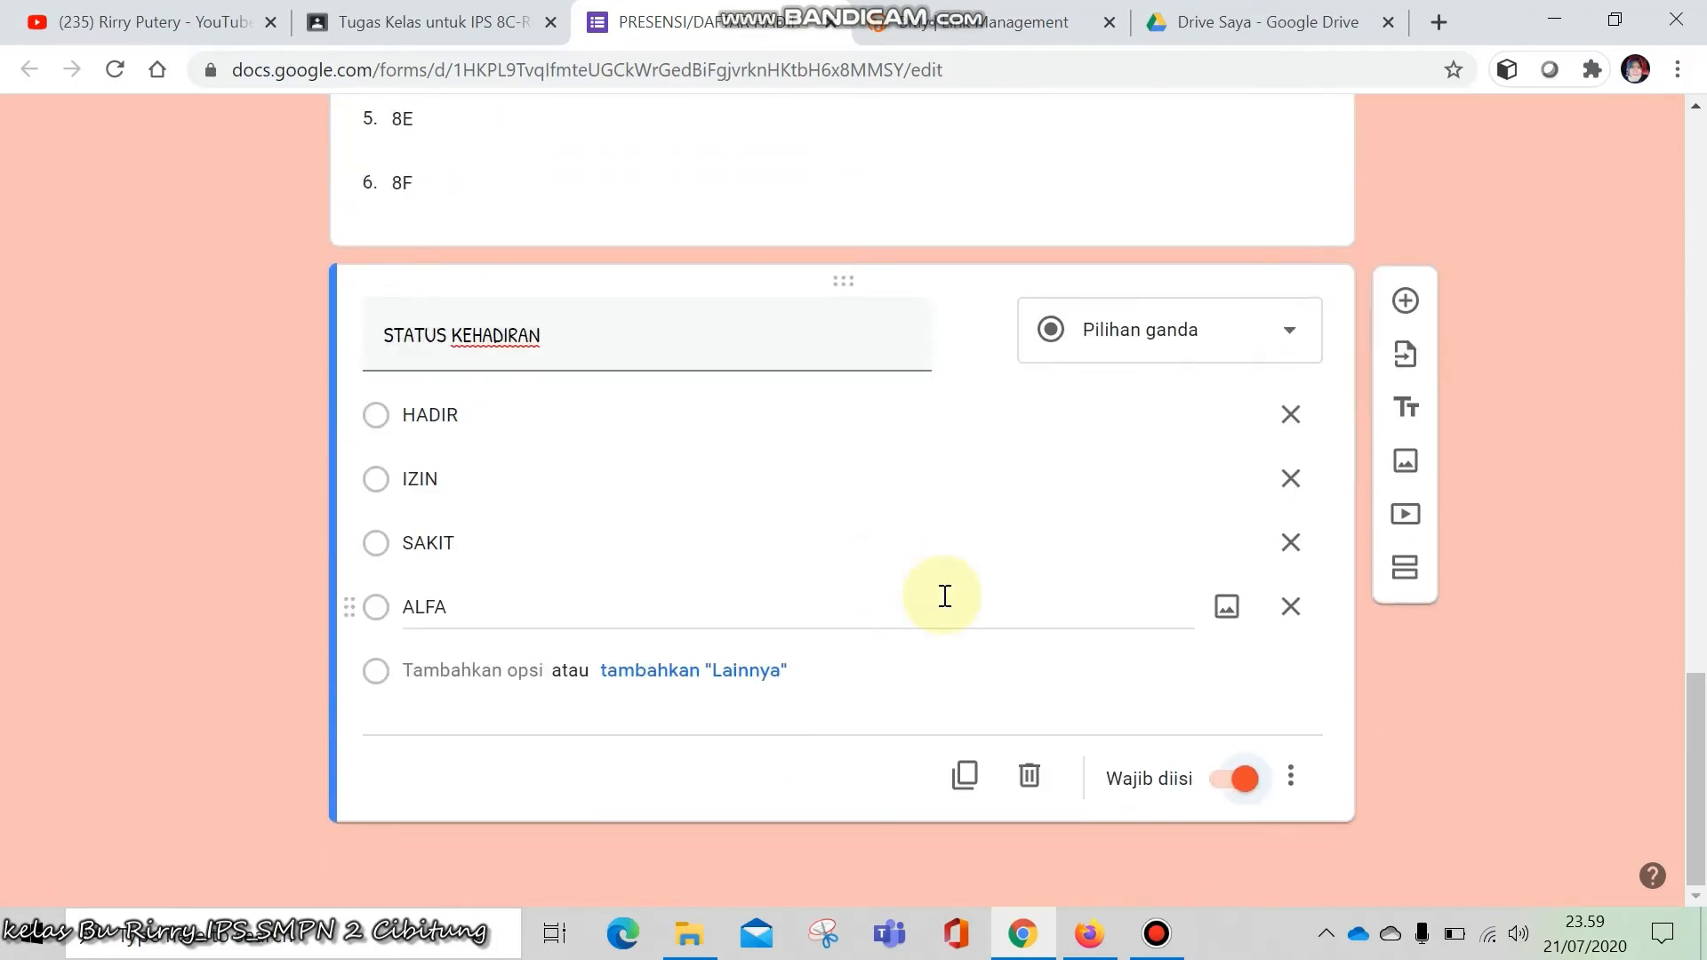
scroll(942, 586, up, 17)
scroll(957, 561, up, 7)
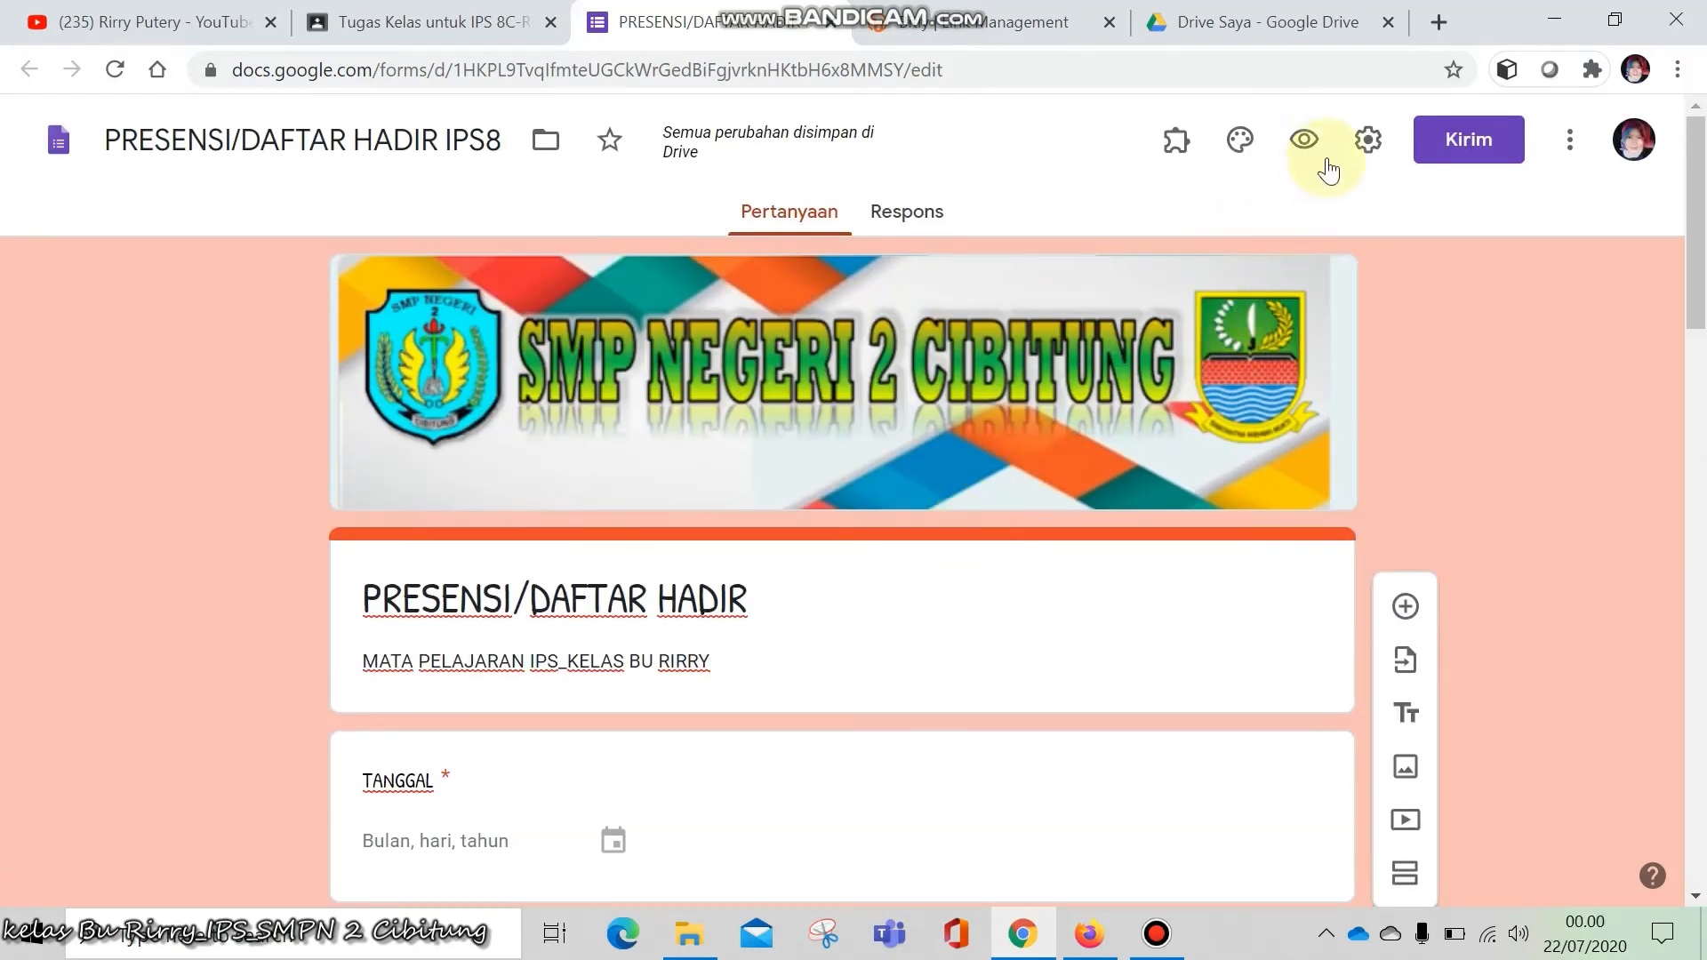
In the form settings, let respondents edit after submitting and turn off the link for submitting another response
click(1368, 140)
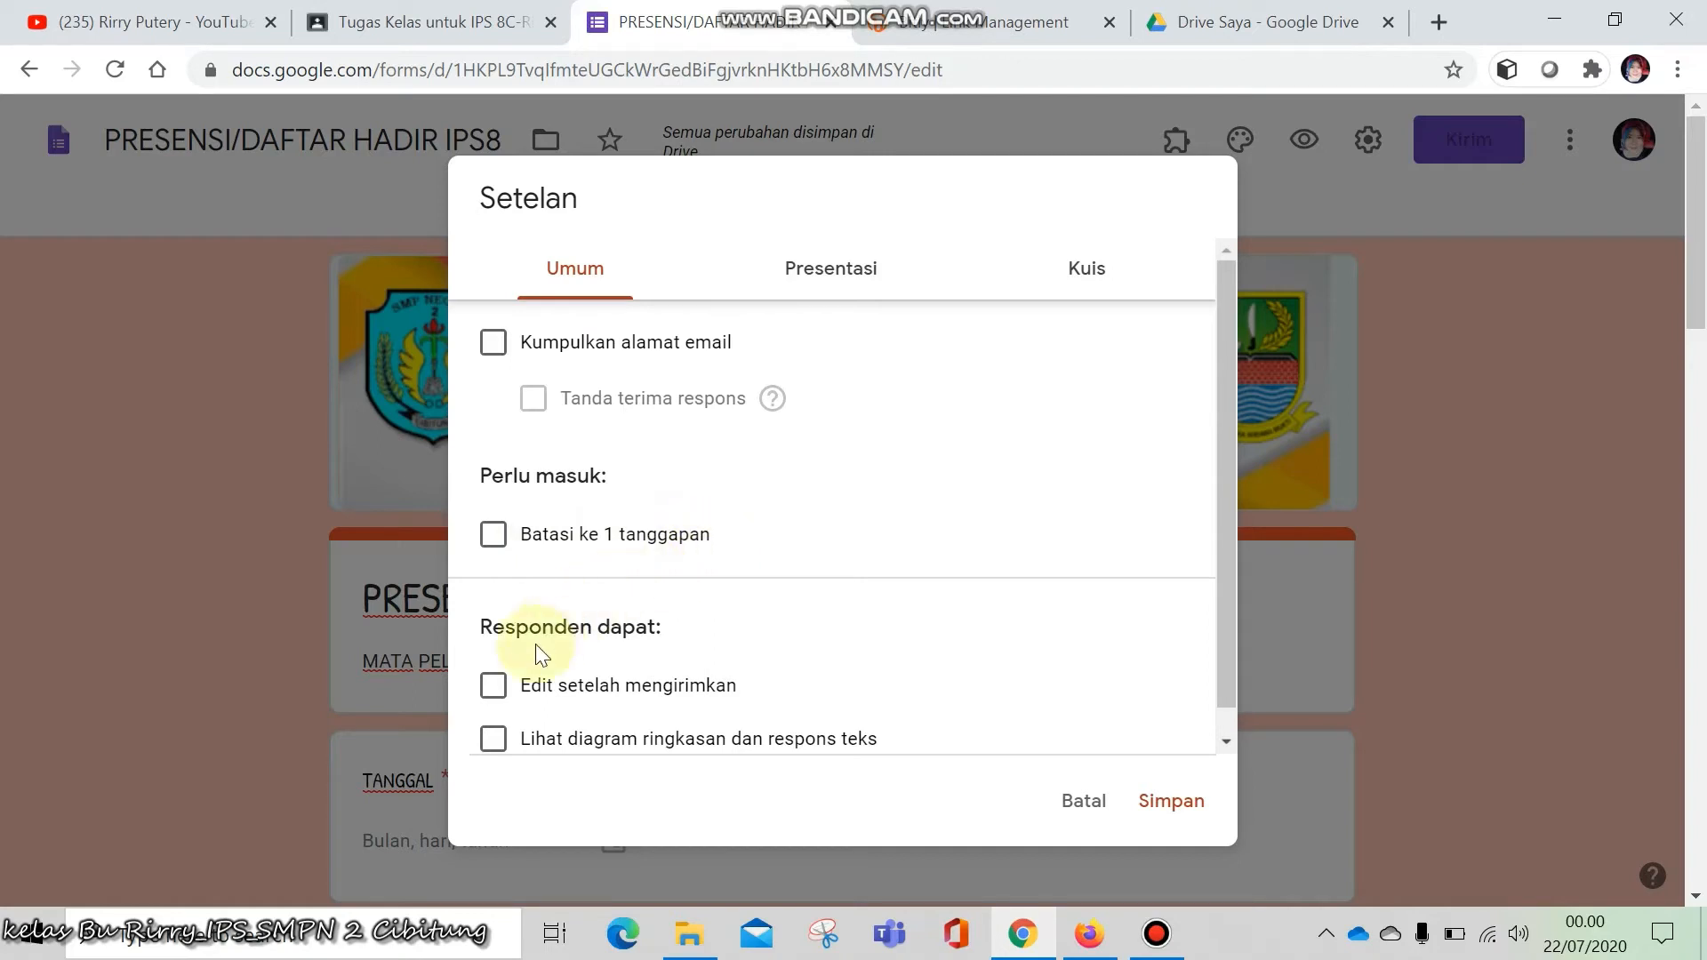
click(494, 691)
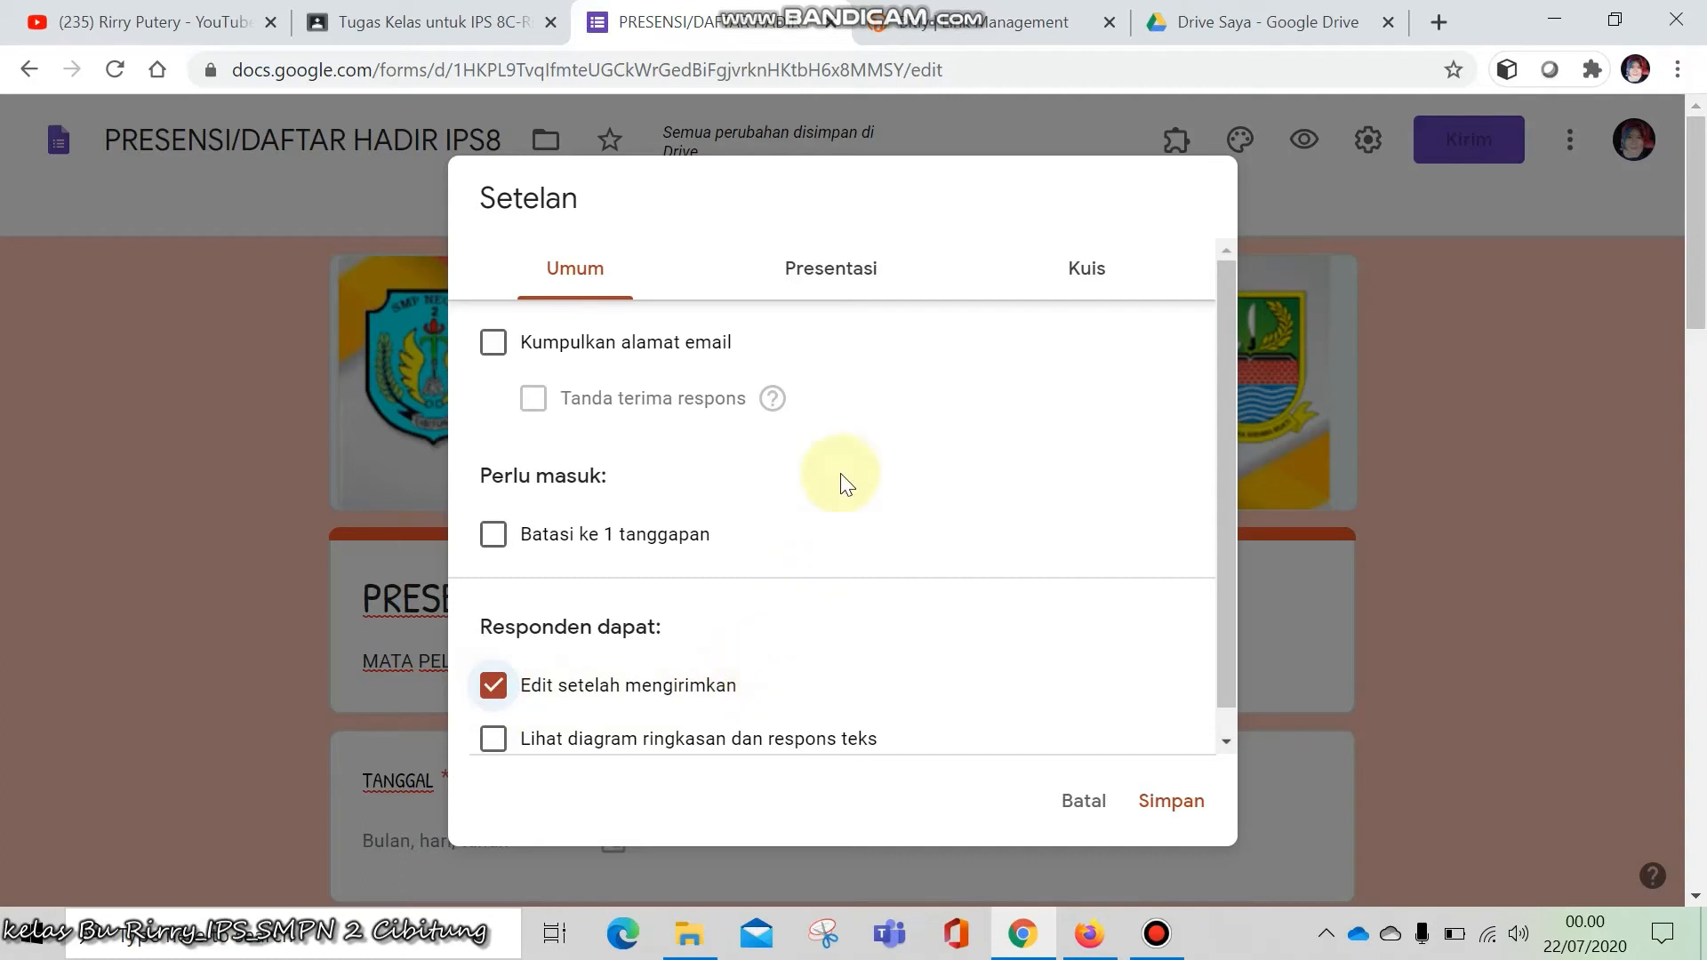
click(840, 267)
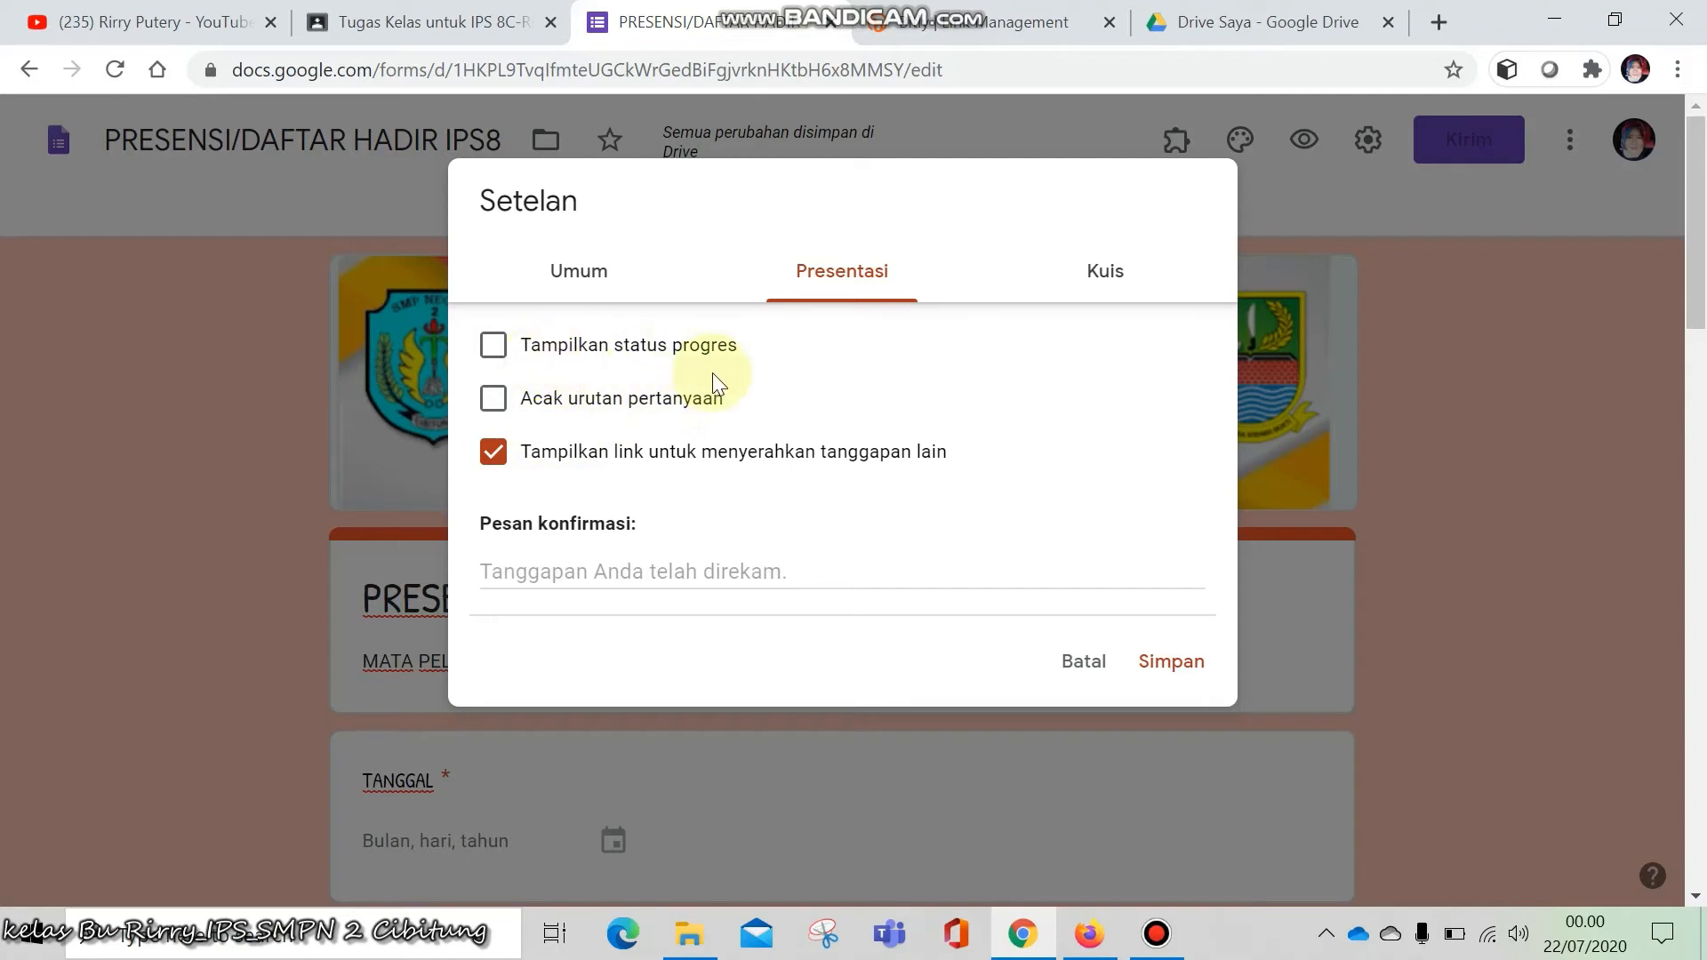
click(495, 458)
click(573, 268)
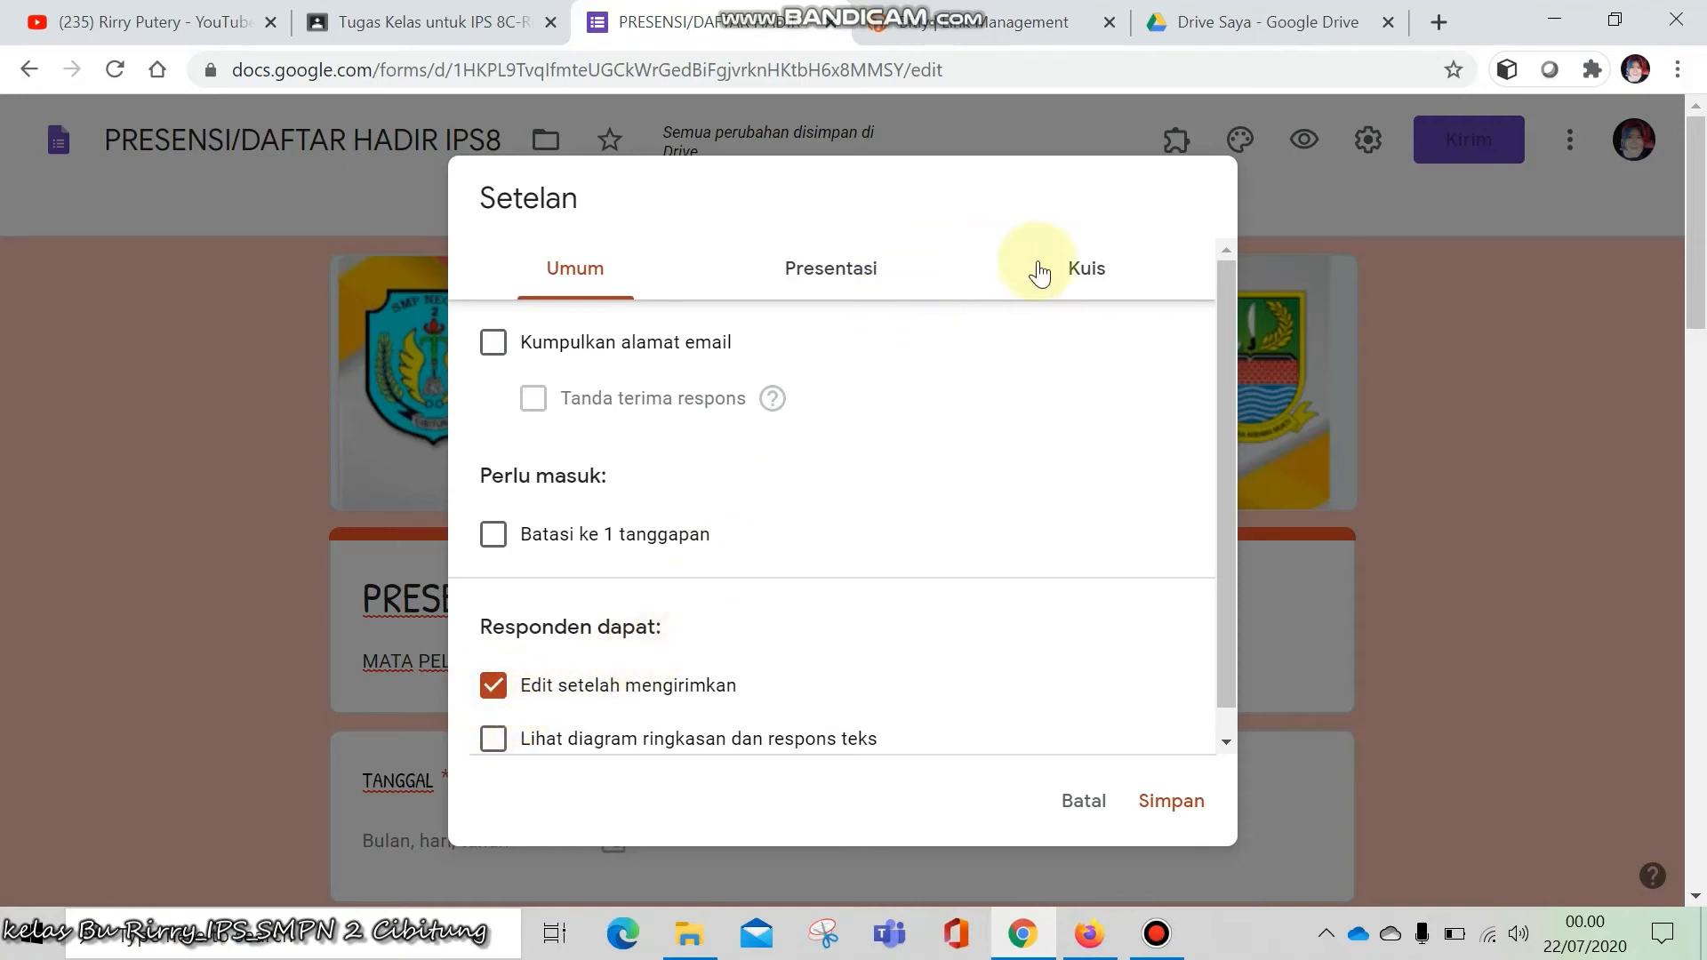
click(880, 283)
click(1080, 275)
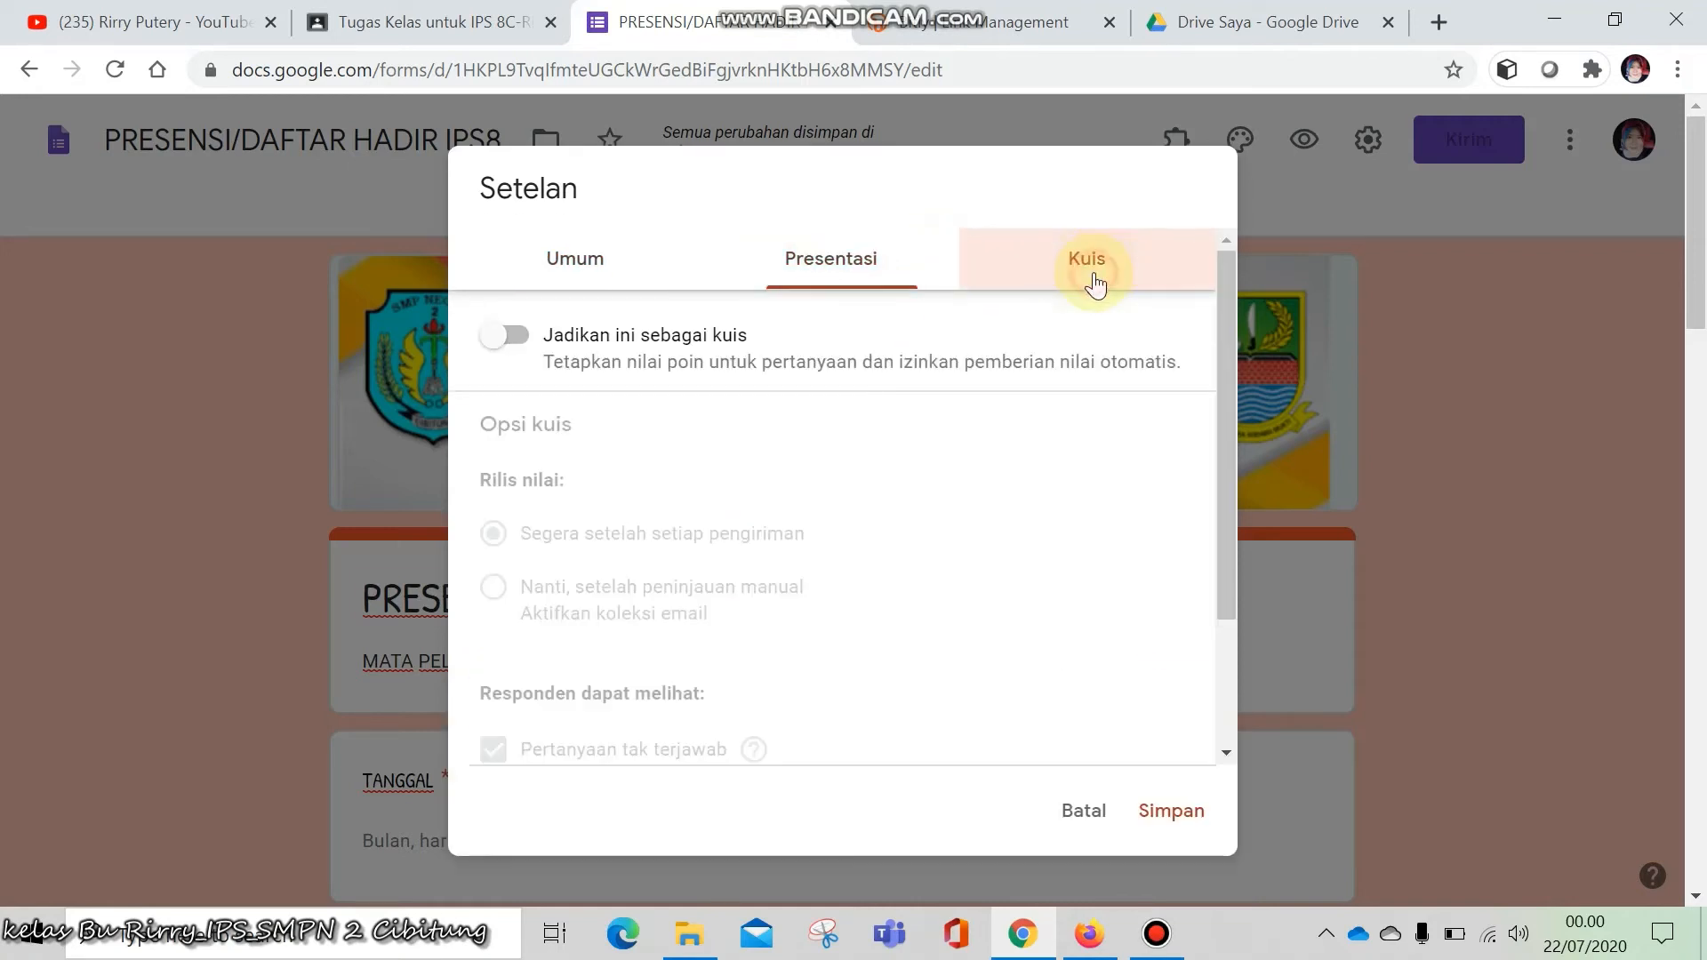
Set the form's confirmation message to "SELAMAT PRESENSI ANDA TELAH TERKIRIM" and save the settings
click(886, 271)
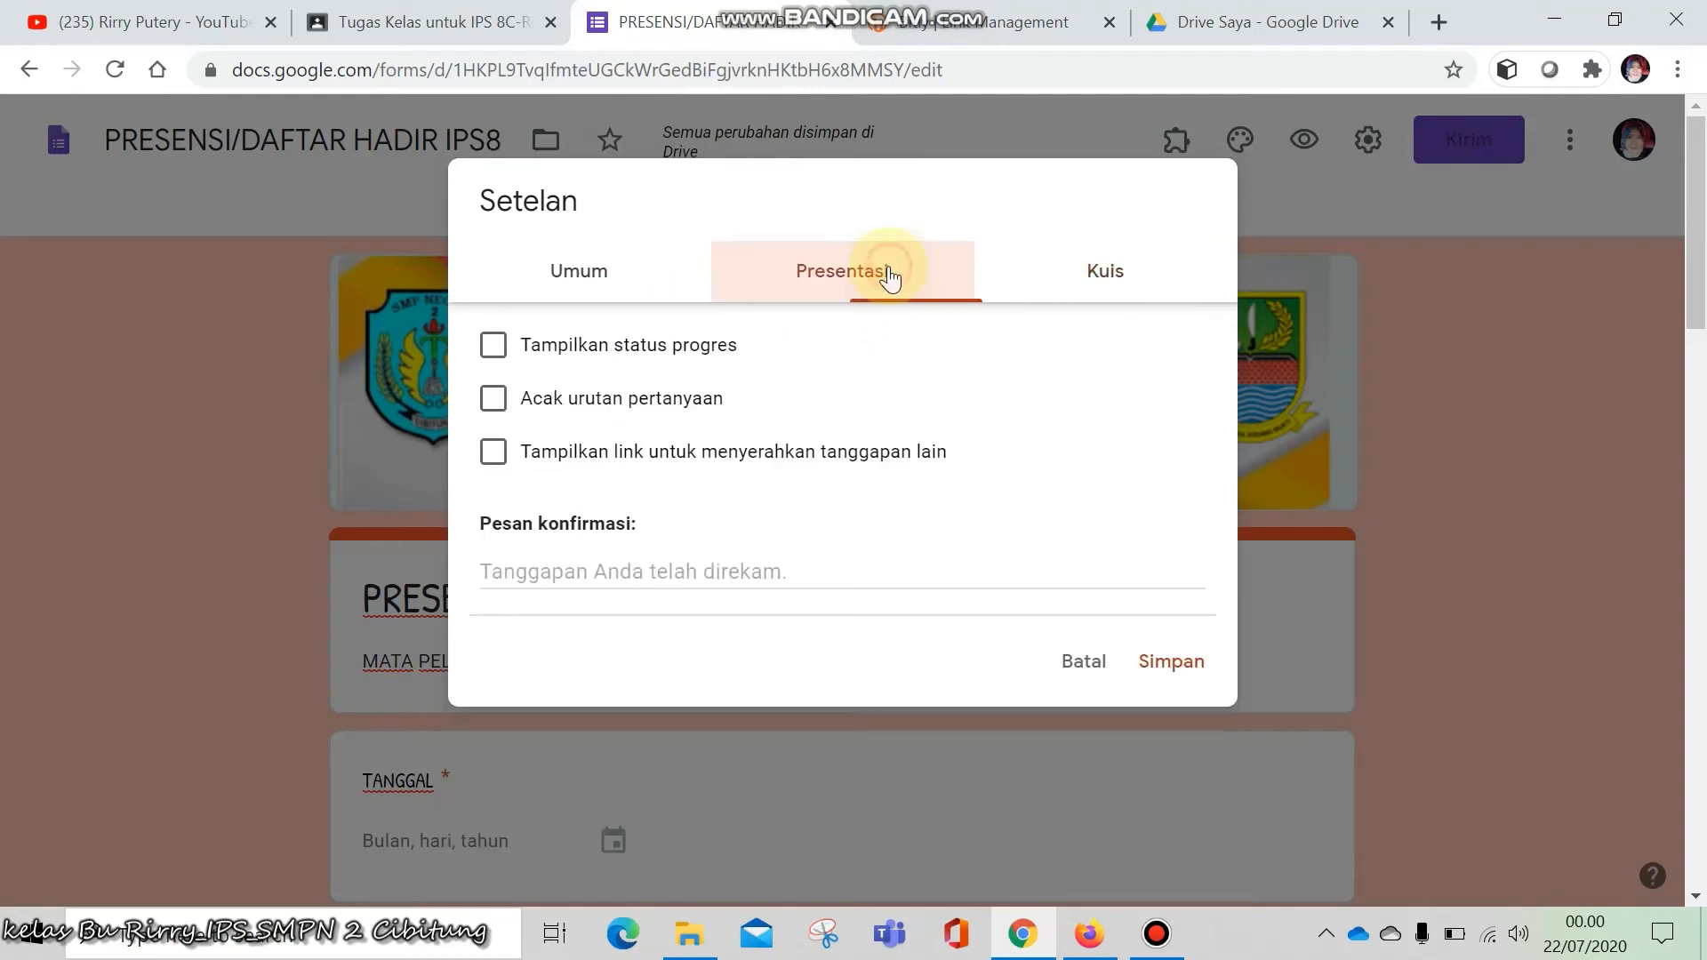
click(552, 570)
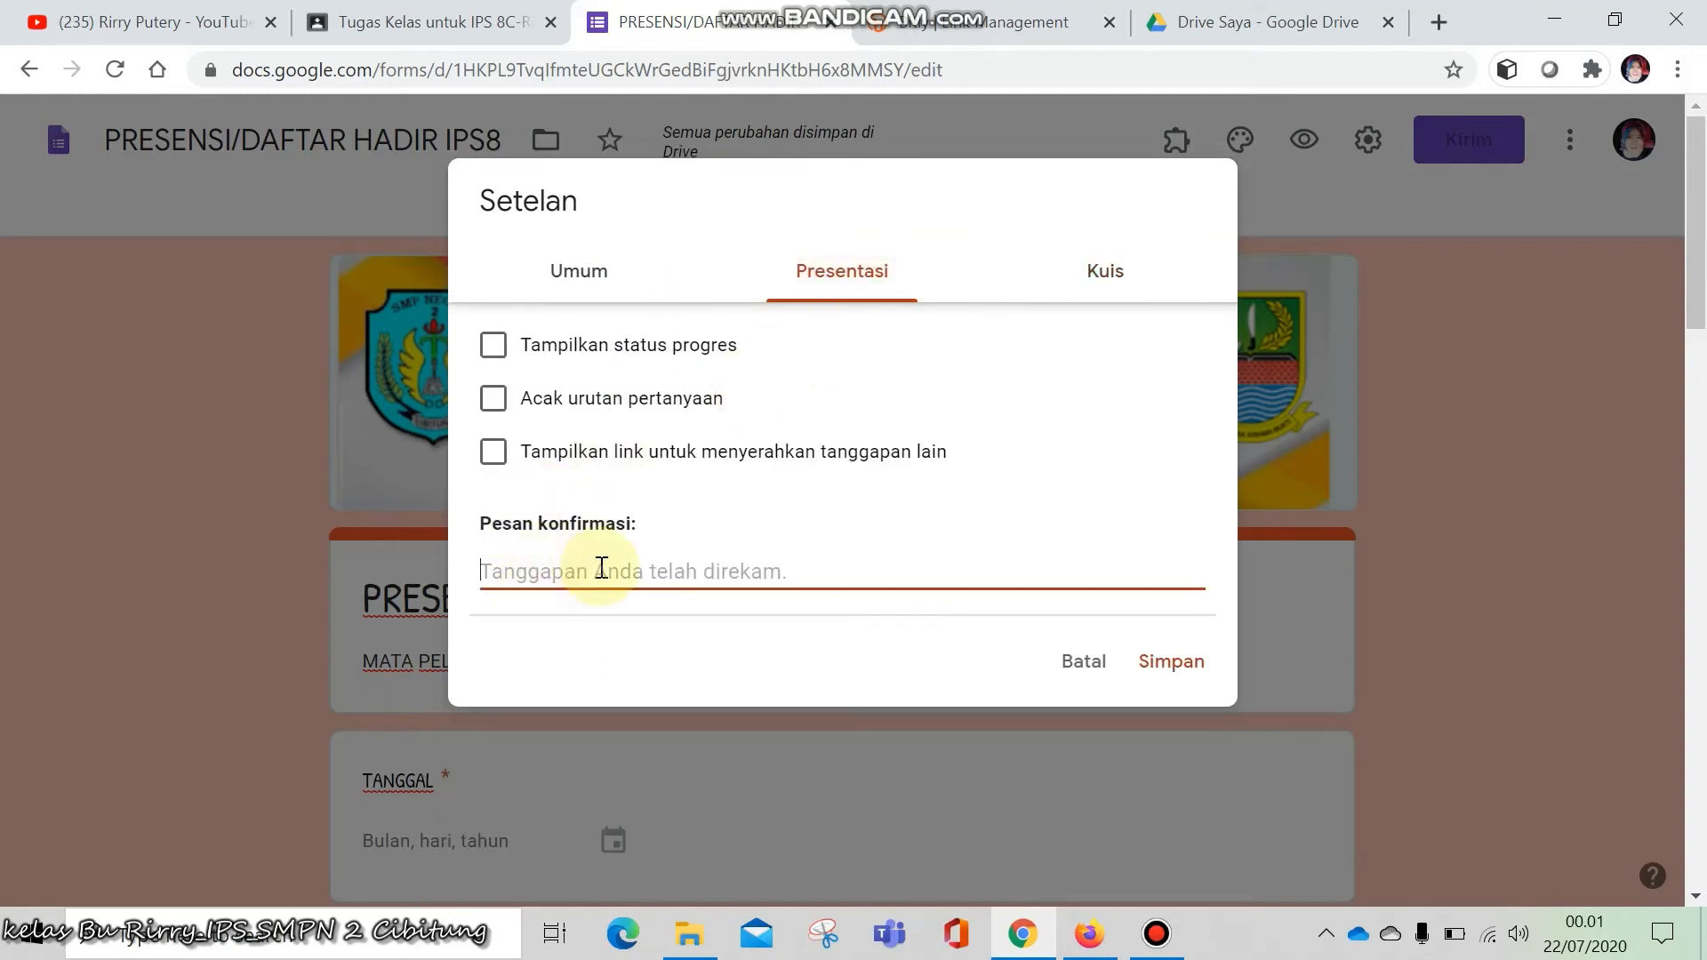
text(SELAMAT PRESEN)
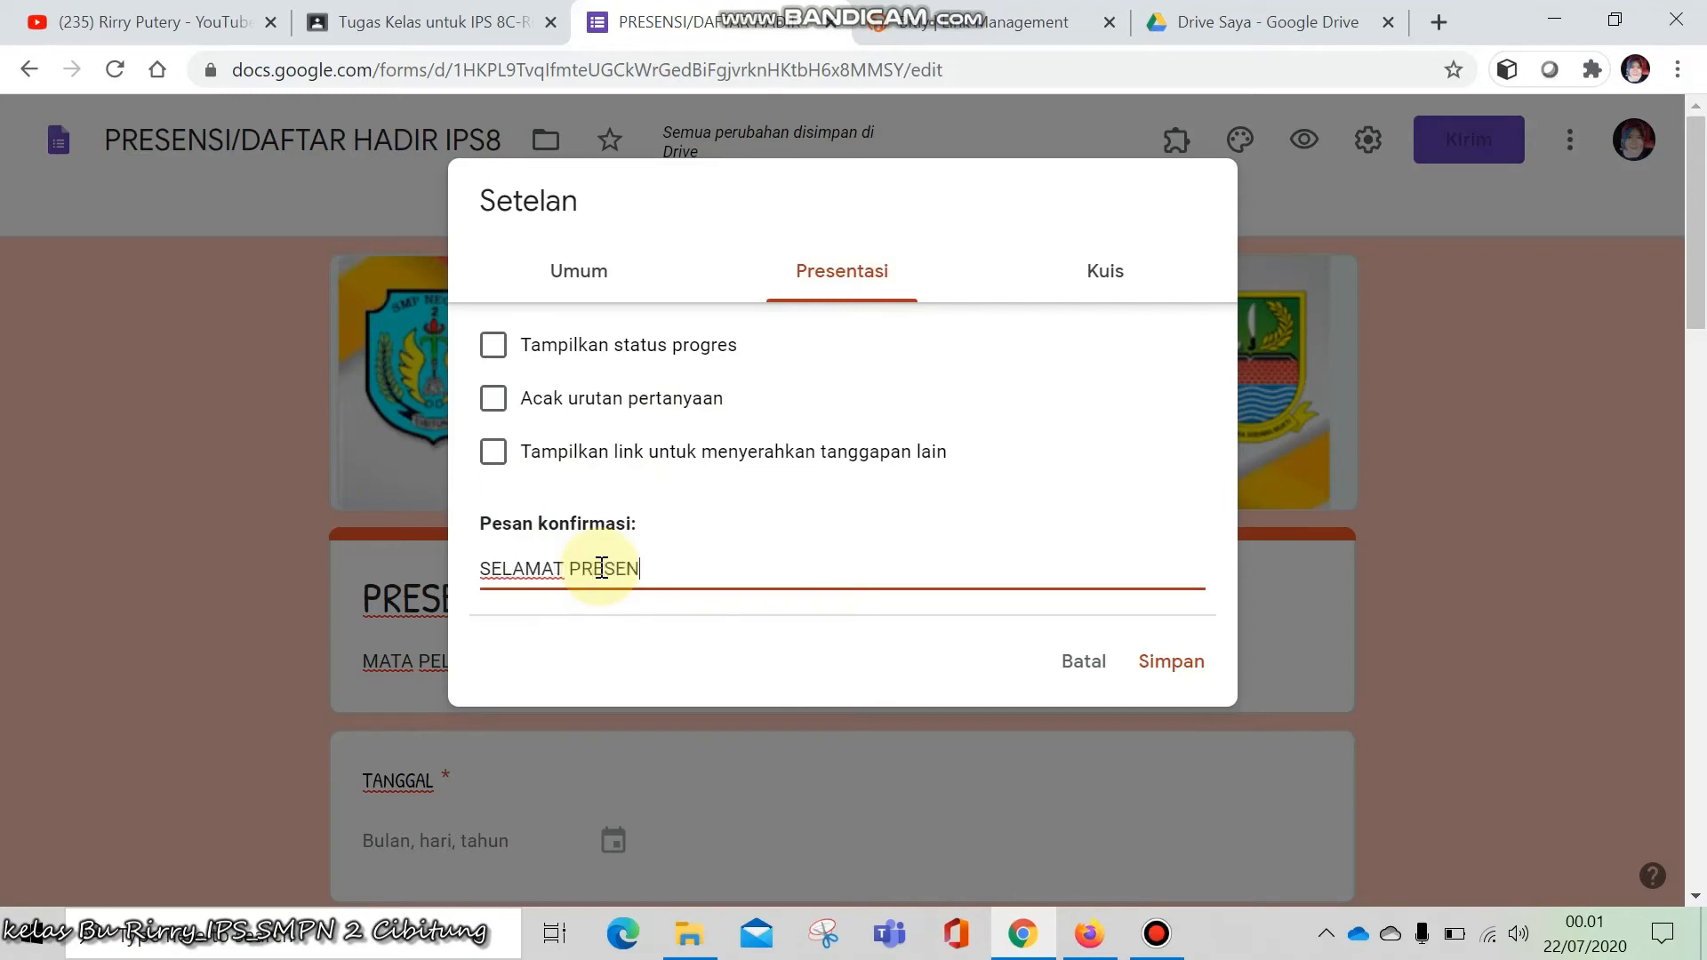
text(SI ANDA TELAH TERKIRIM)
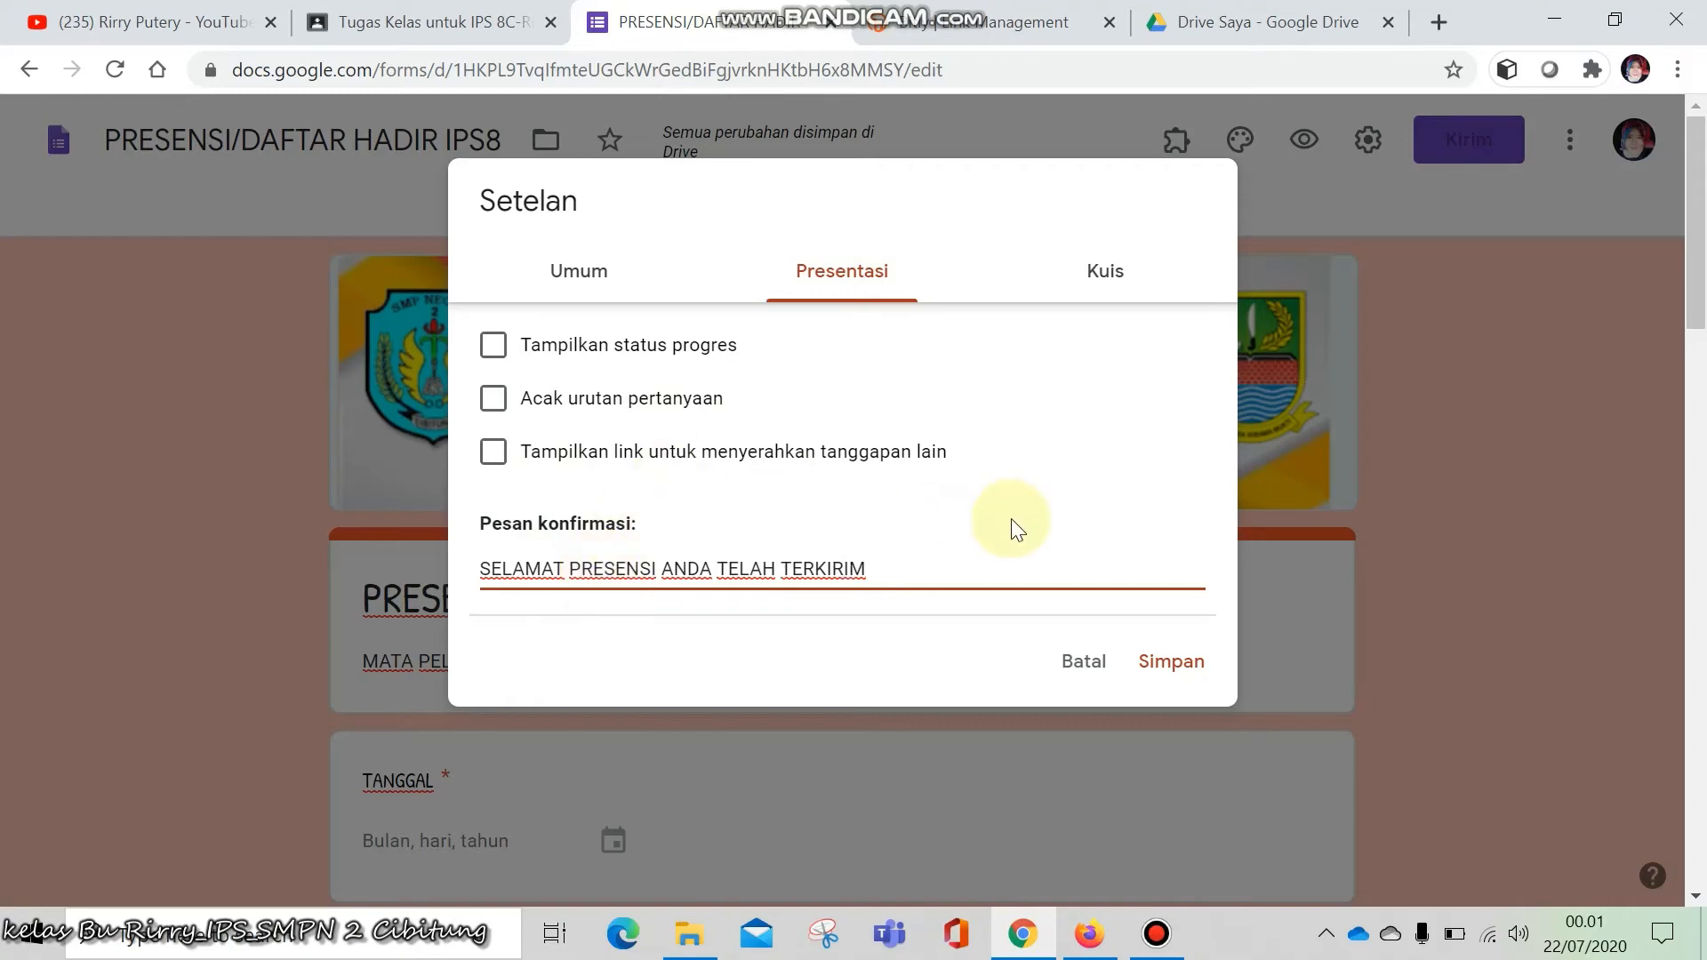
click(1165, 667)
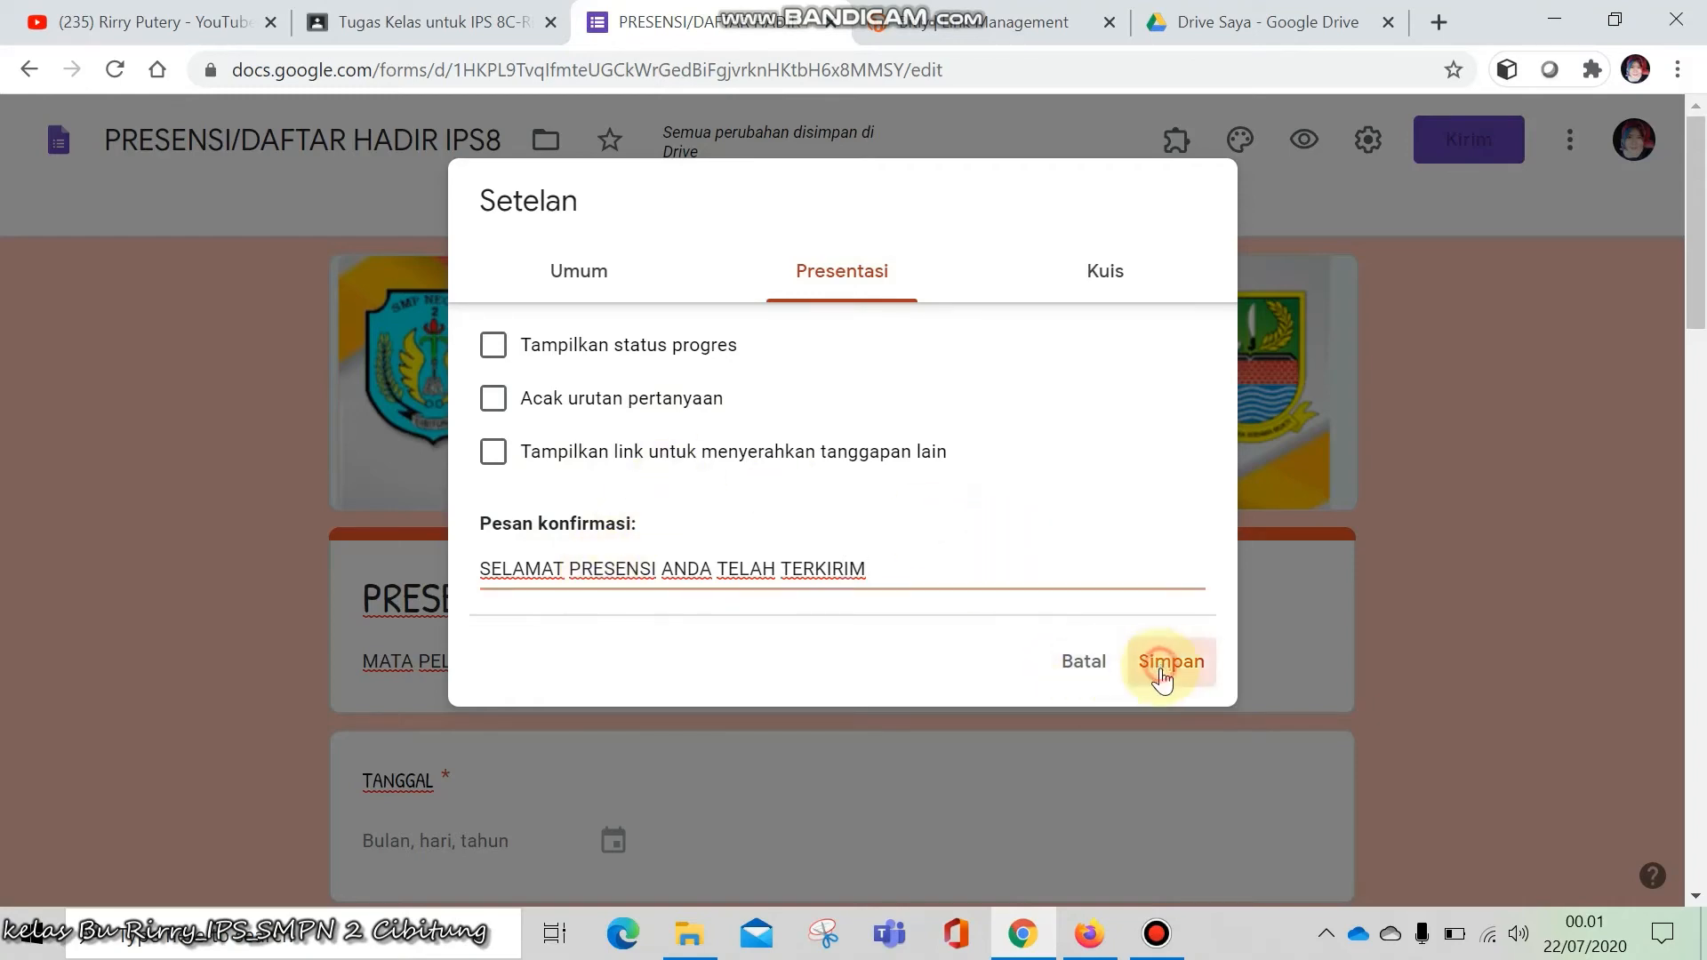
scroll(1152, 696, down, 20)
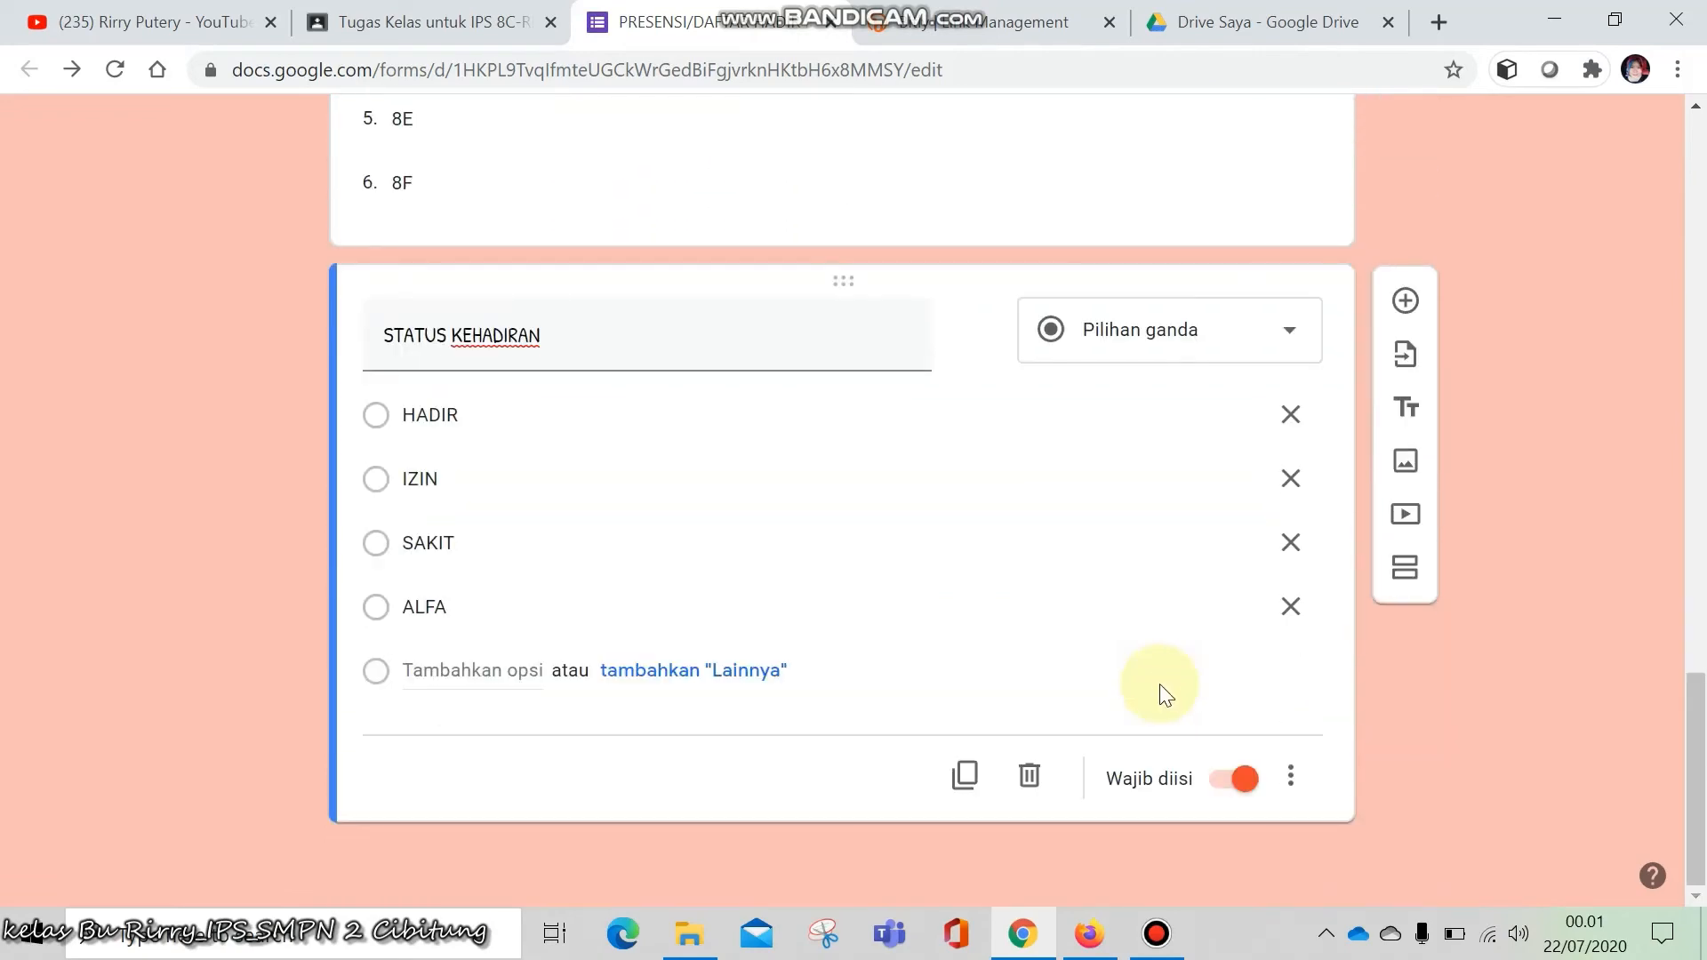
scroll(1160, 683, up, 20)
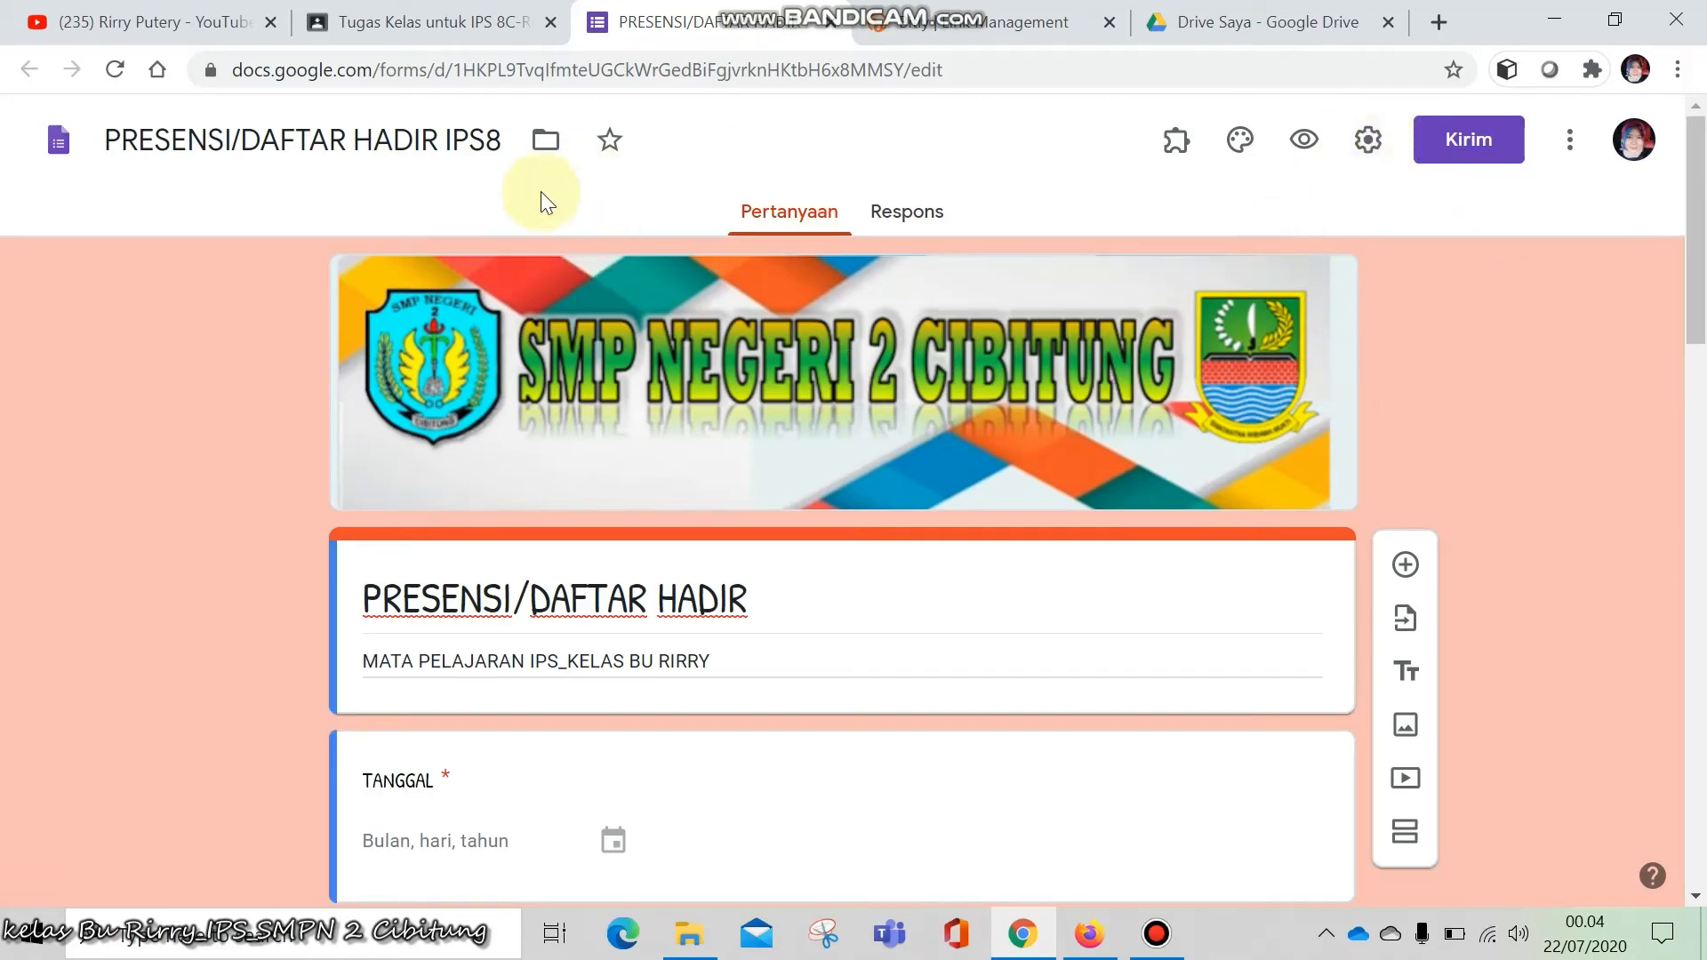
Return to the Google Classroom question draft and dismiss the mail notifications covering its options
click(469, 25)
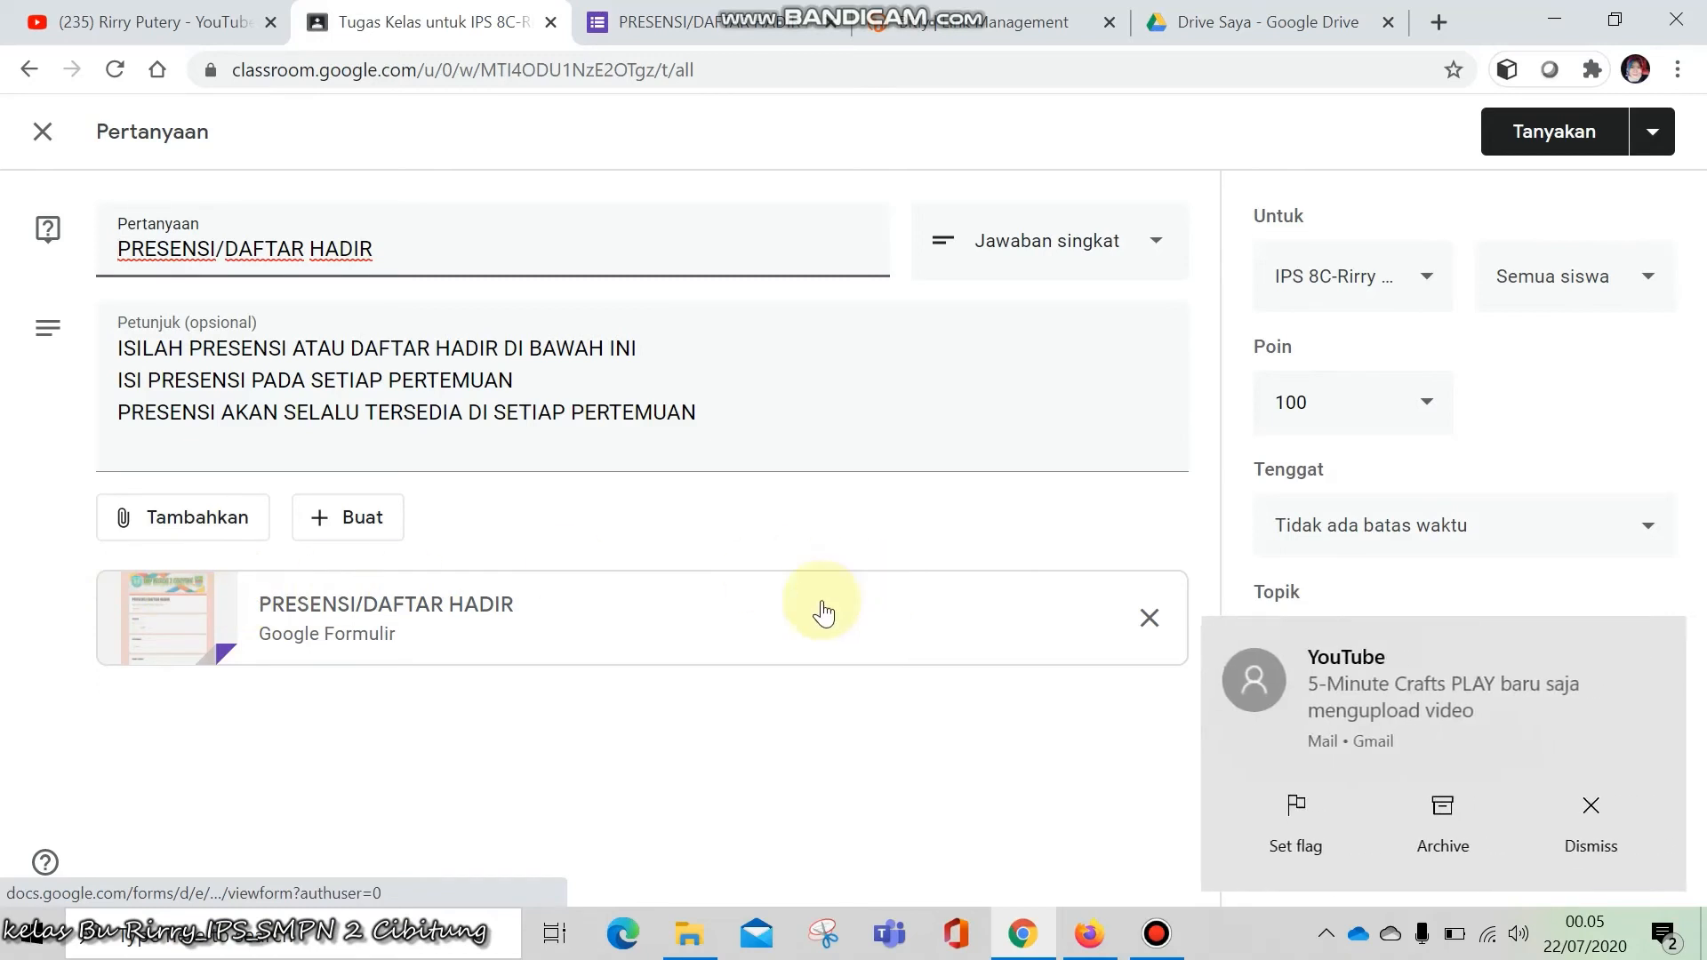
click(1591, 819)
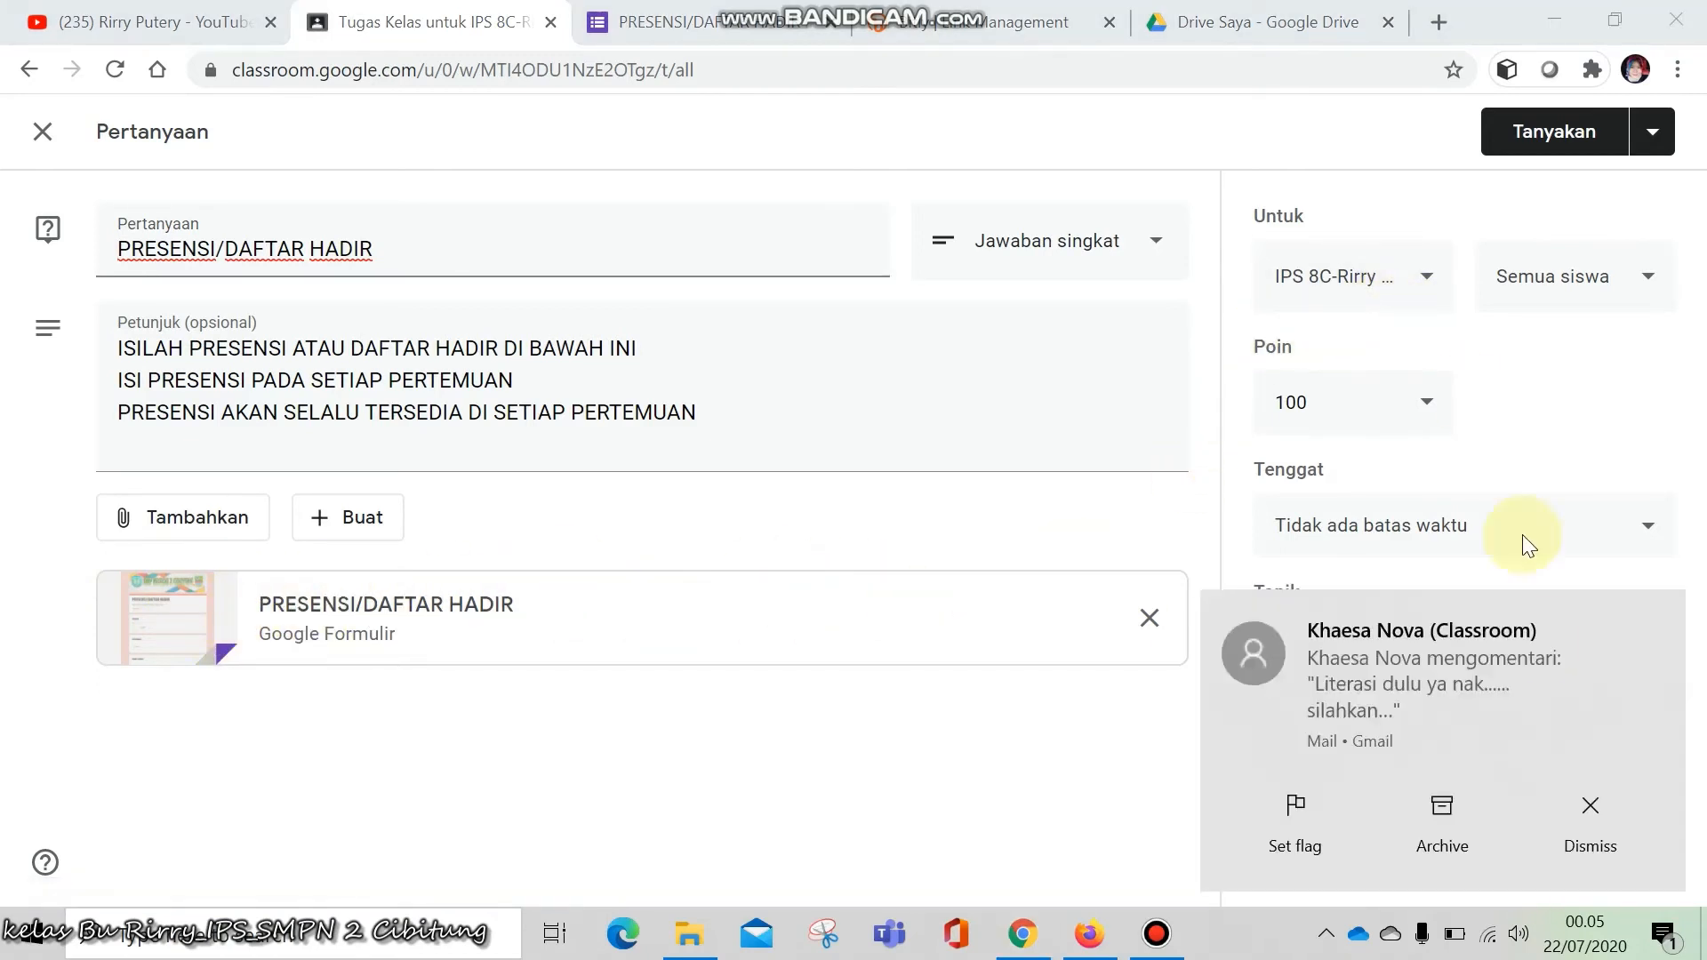
click(1588, 814)
Assign the attendance question to classes IPS 8A, 8B, 8D, 8E and 8F in addition to IPS 8C
click(1417, 279)
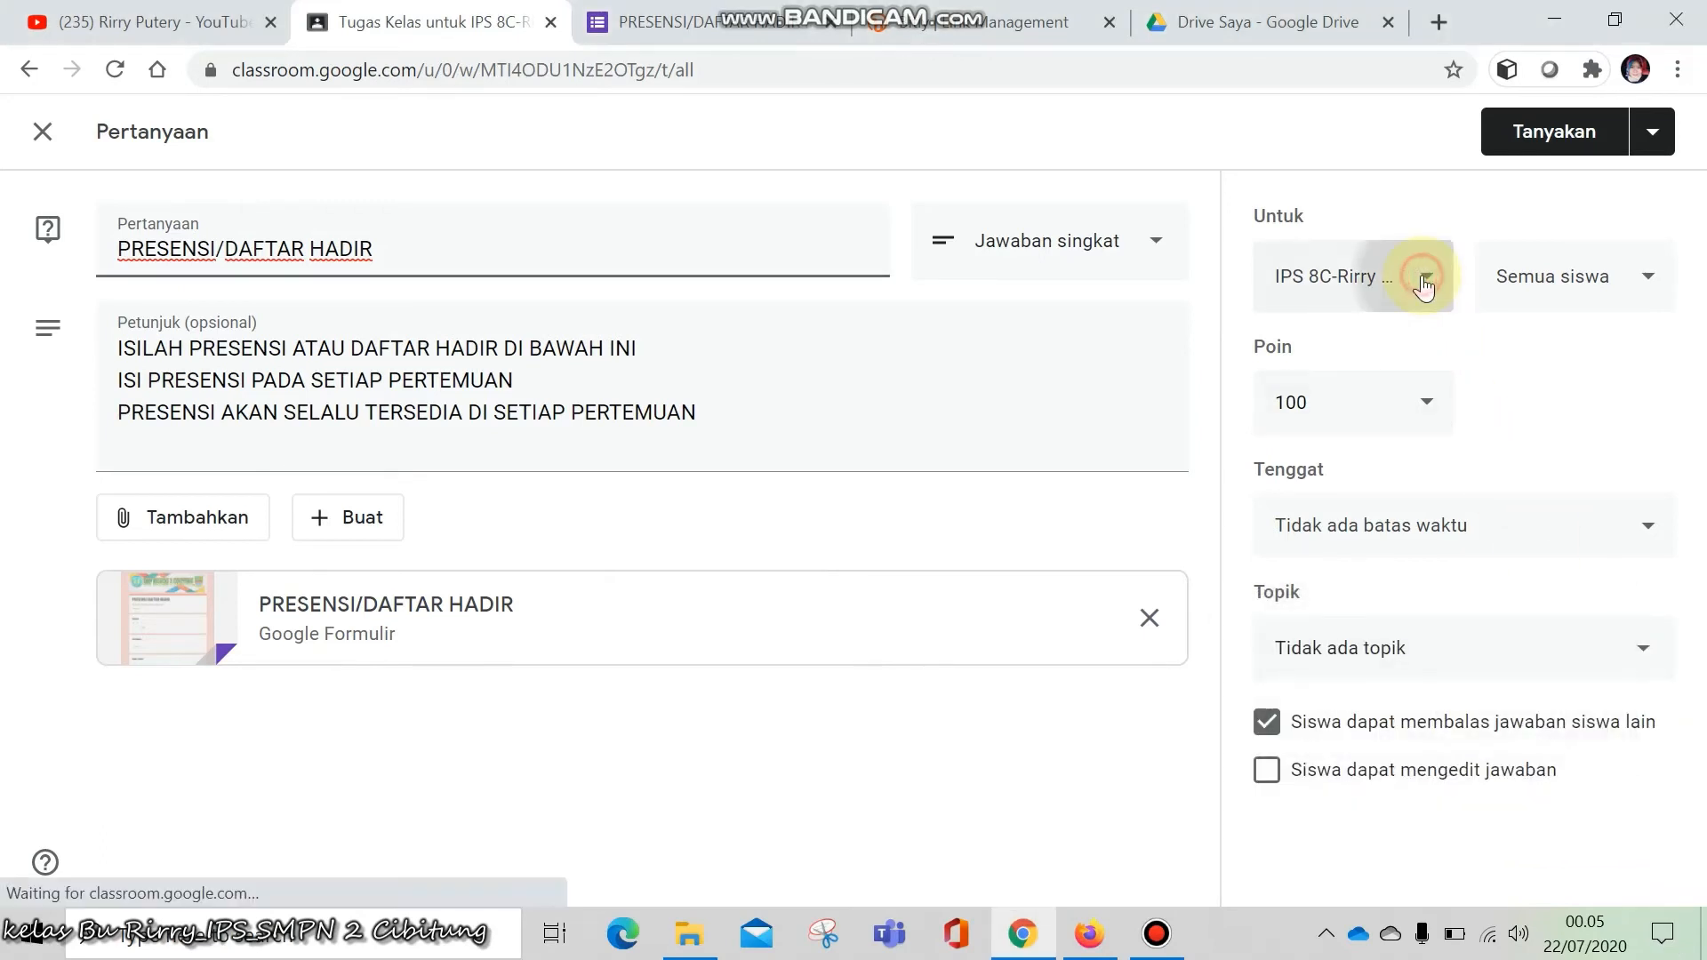
scroll(1448, 610, down, 3)
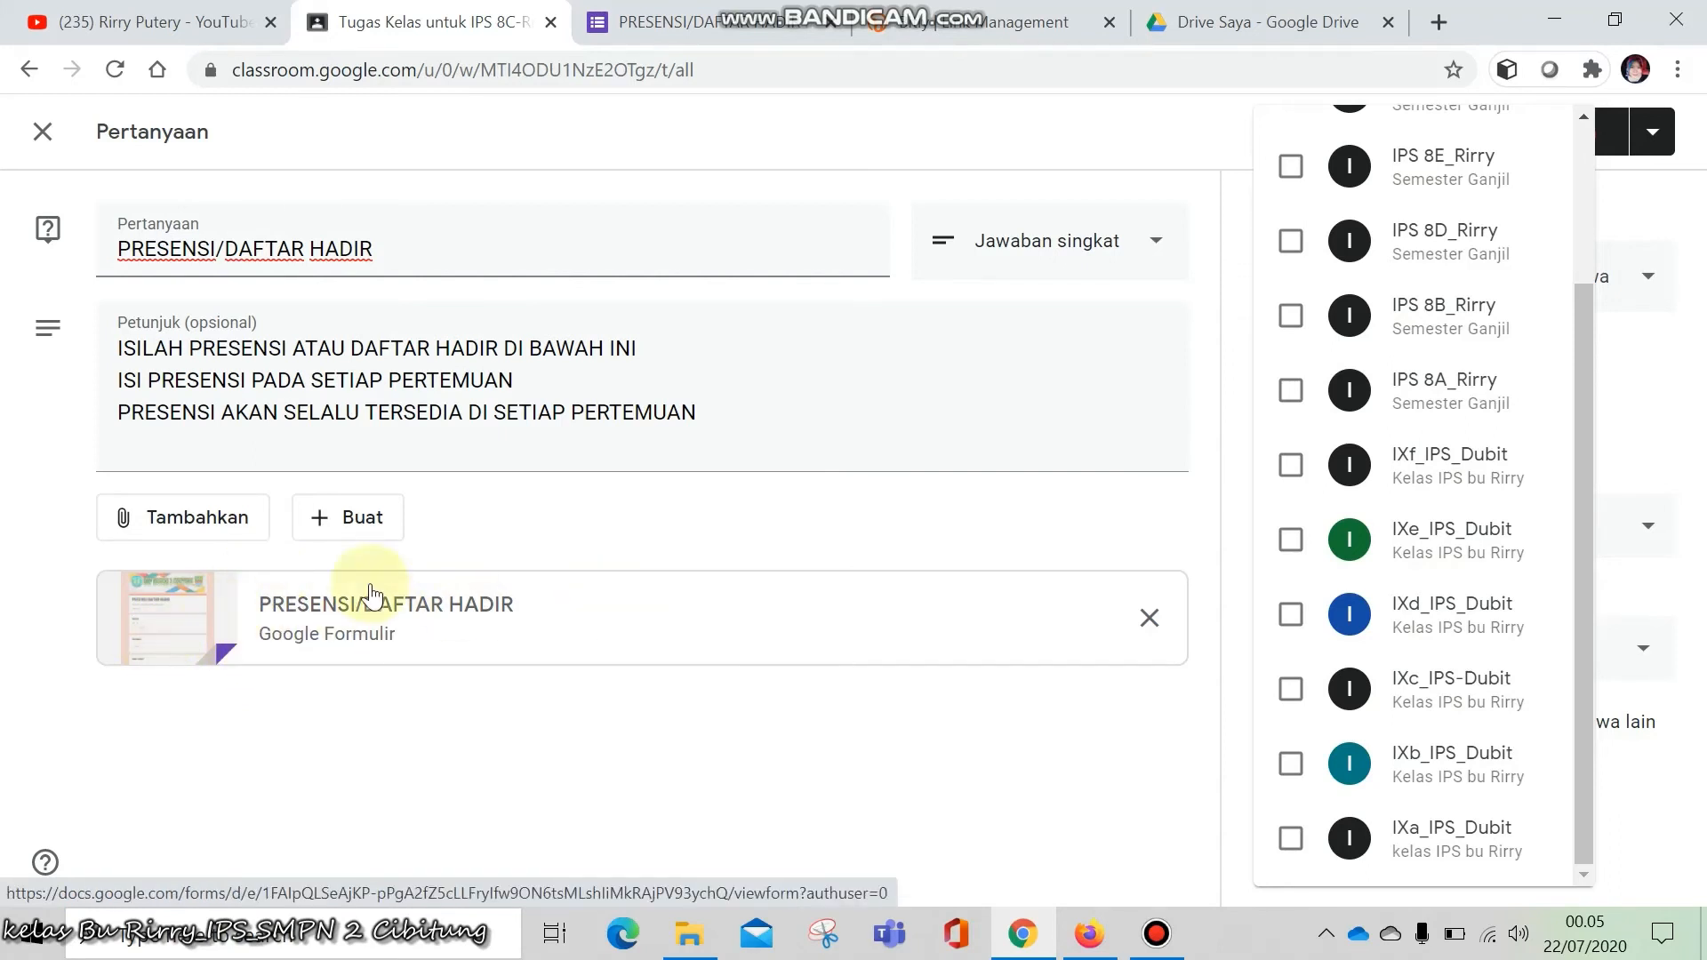
scroll(1370, 603, up, 2)
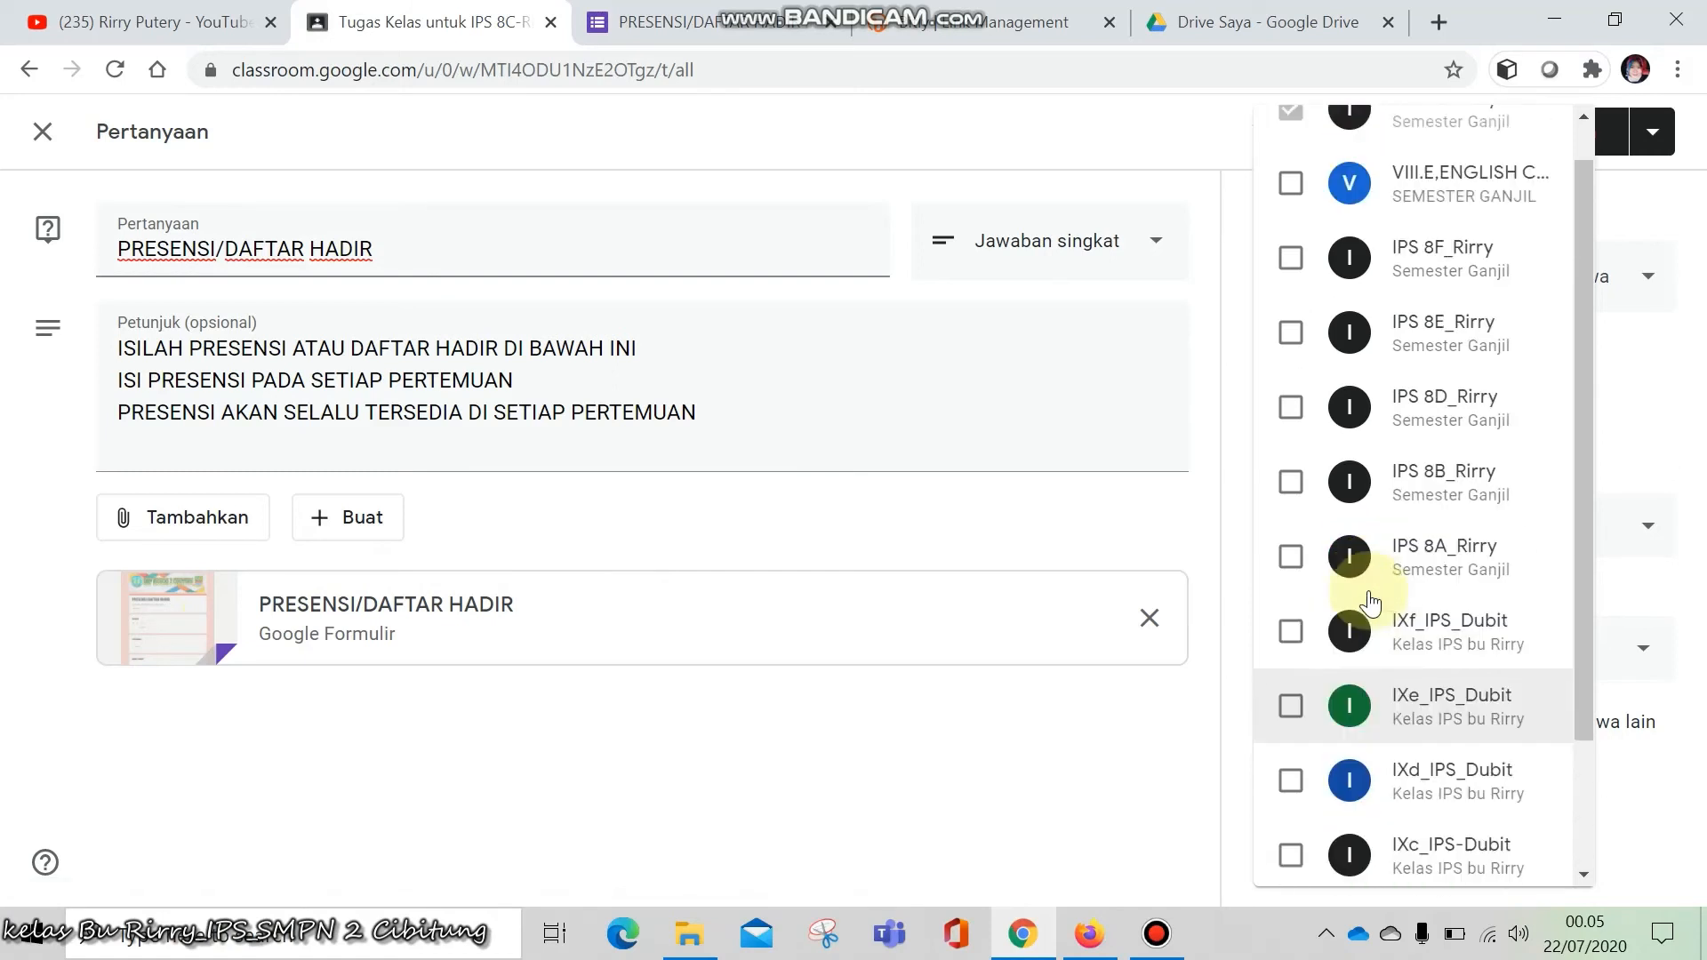
scroll(1369, 603, up, 1)
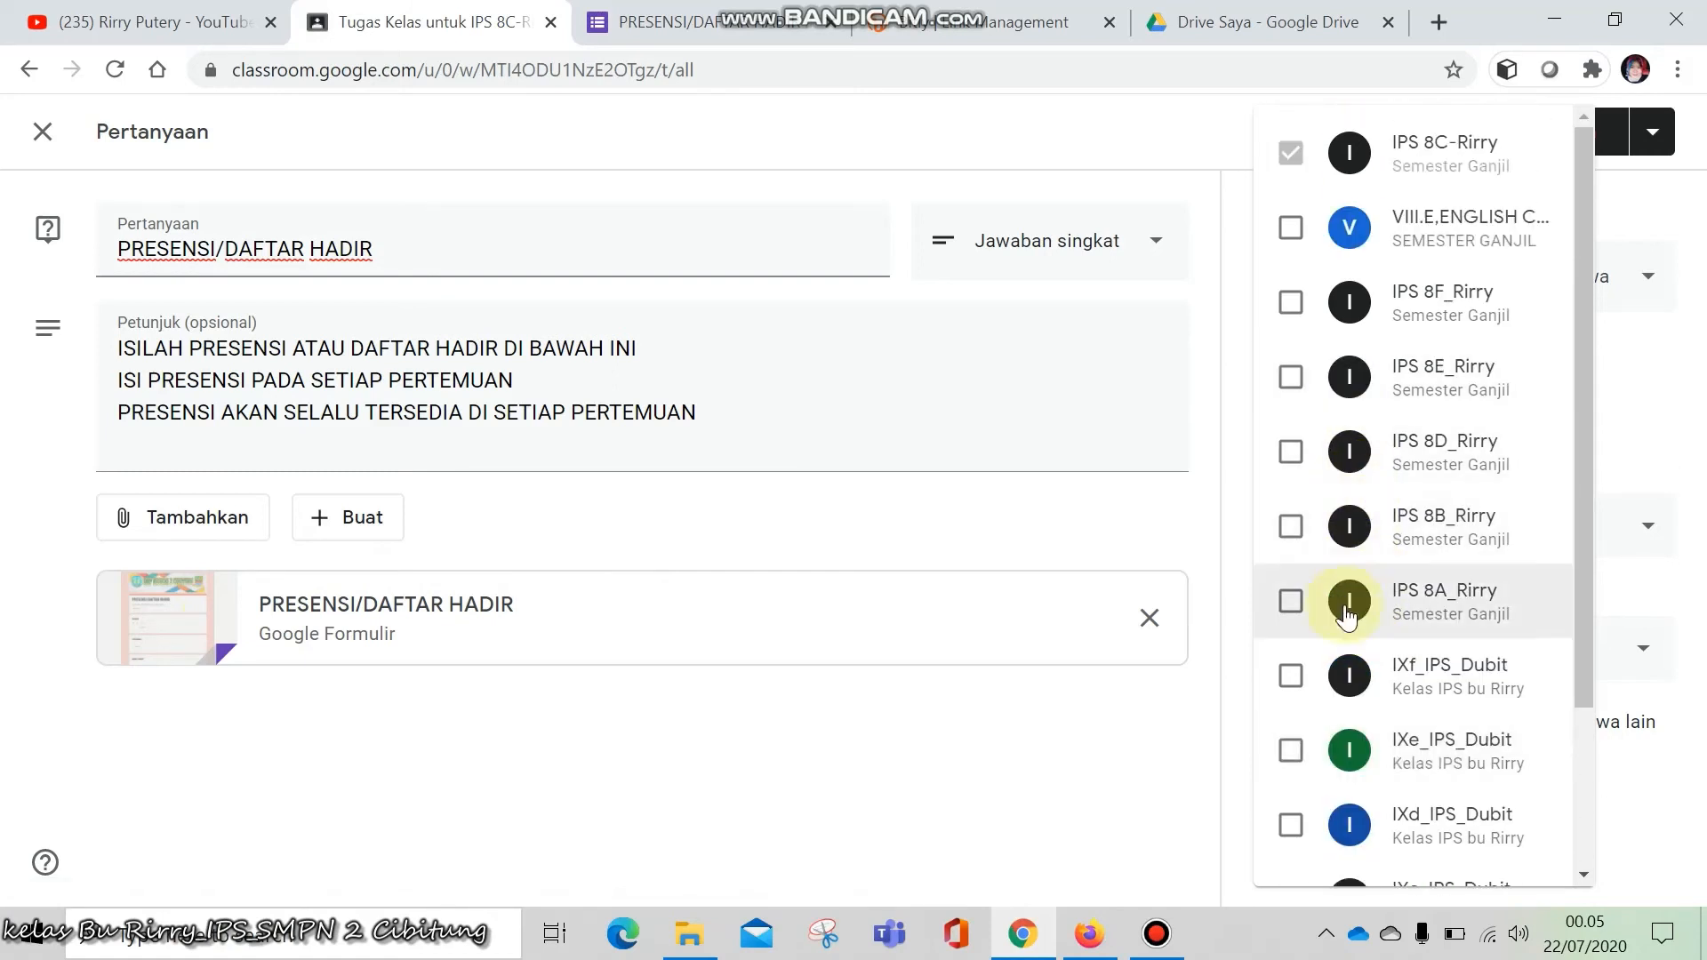
click(1291, 601)
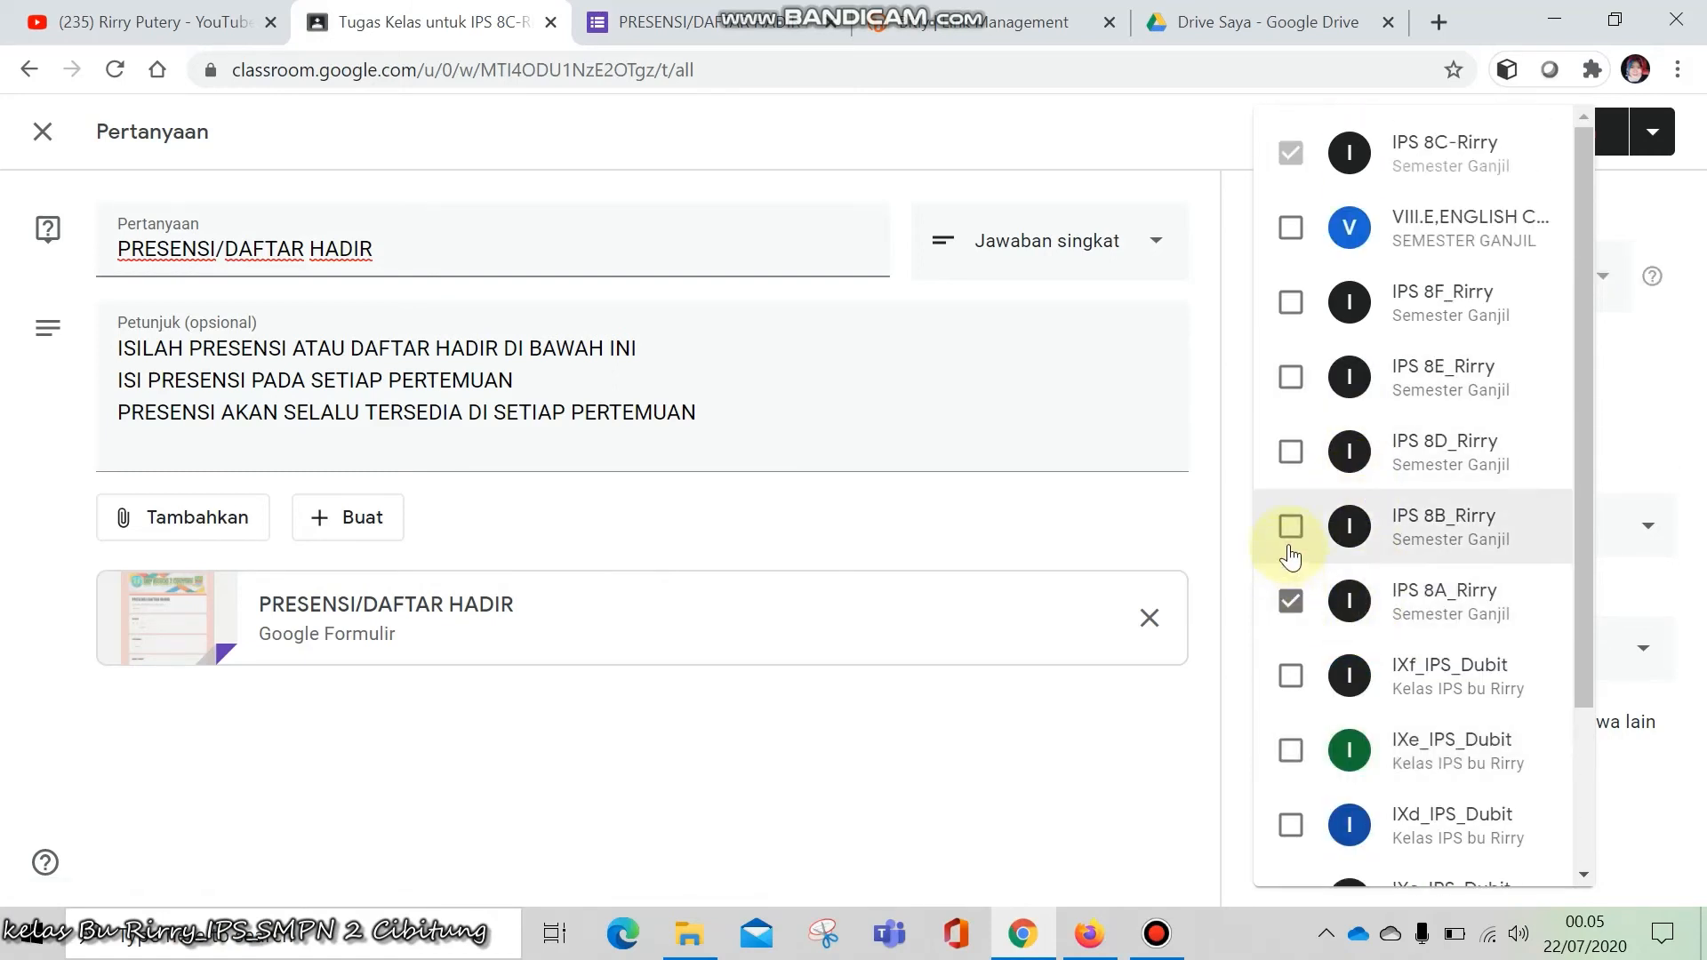
click(1290, 532)
click(1290, 452)
click(1292, 382)
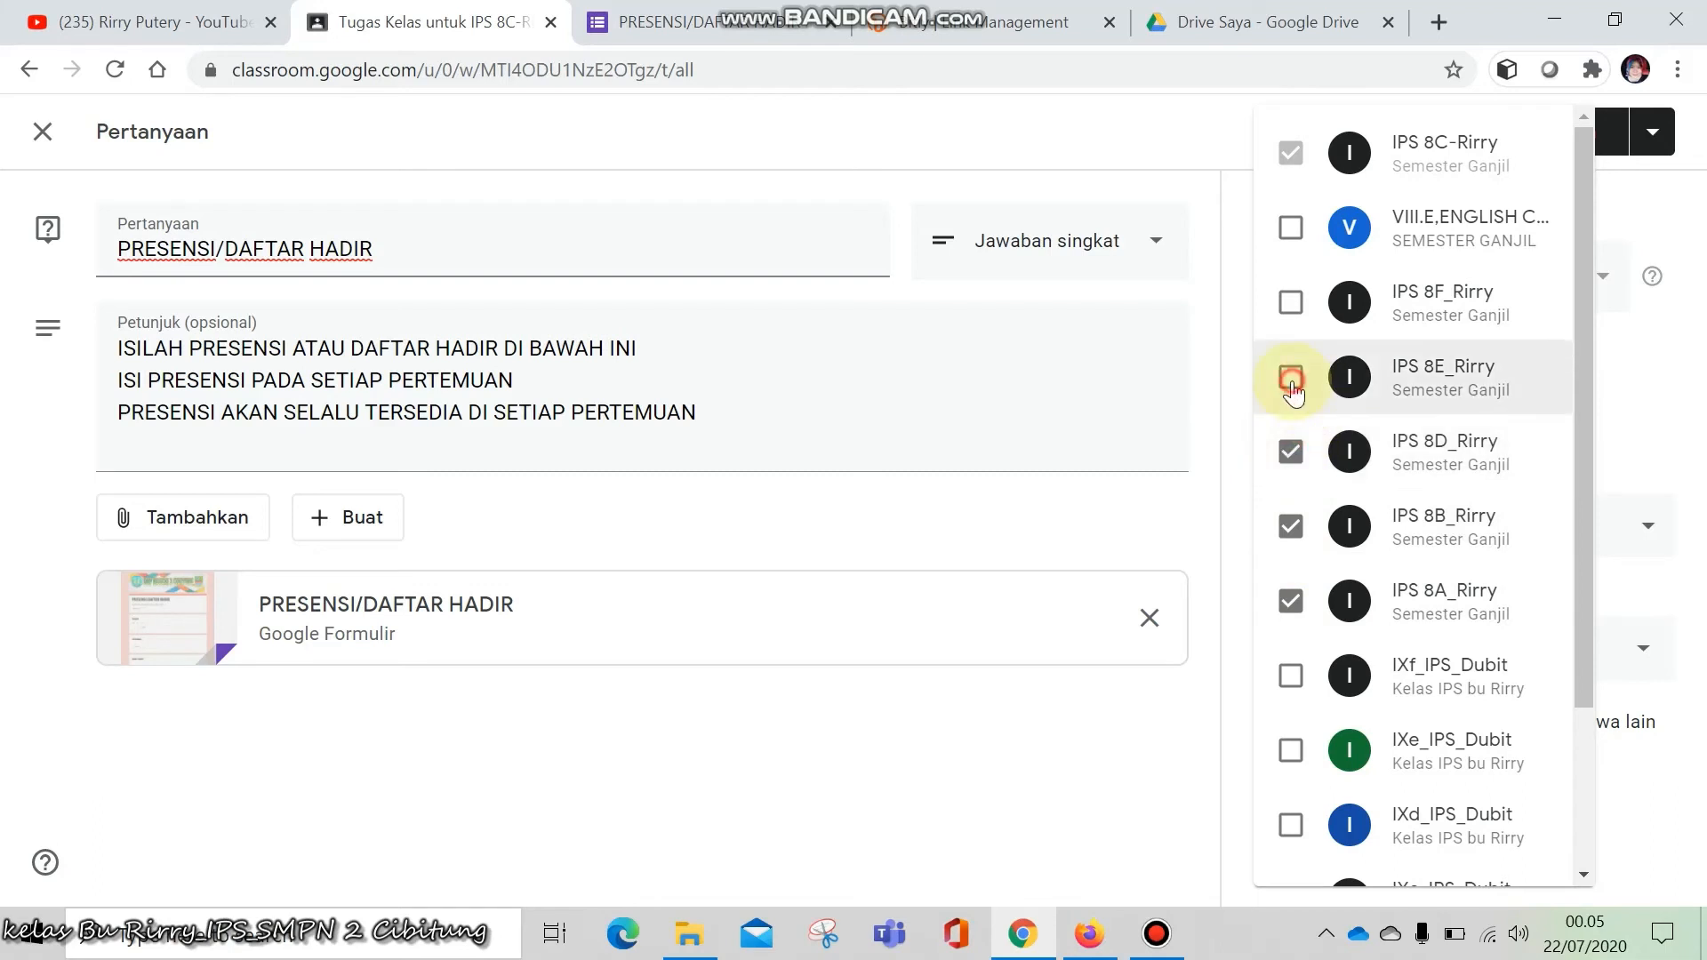
click(1288, 304)
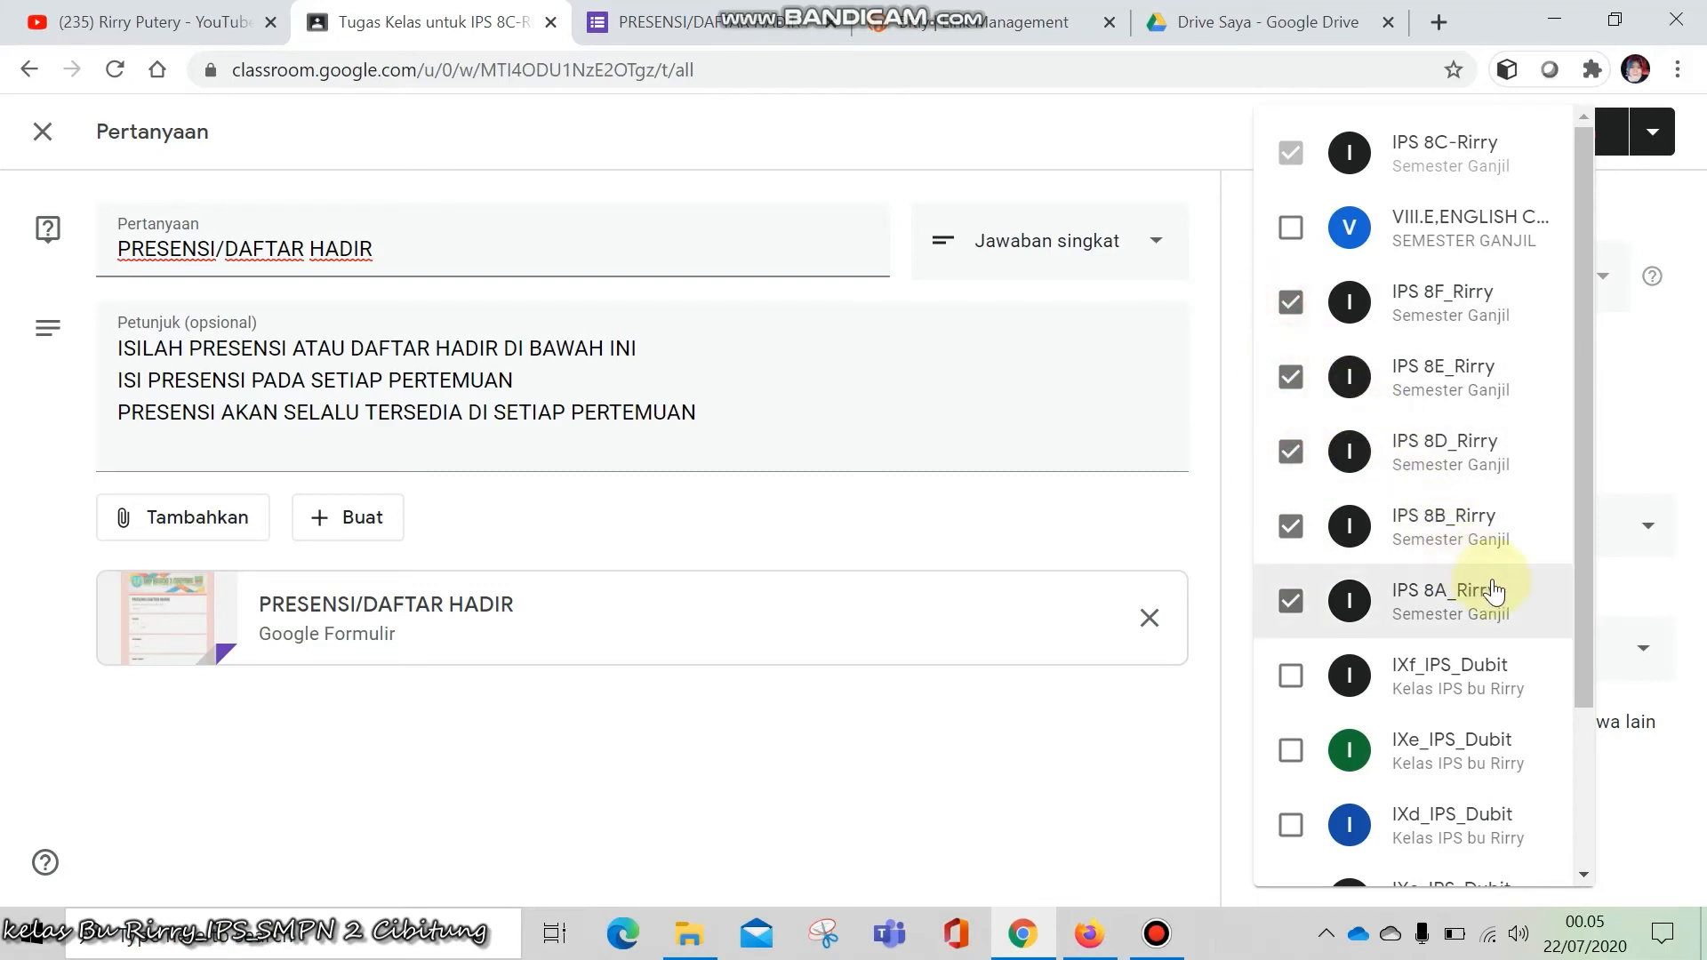
scroll(1495, 591, down, 1)
scroll(1511, 604, up, 1)
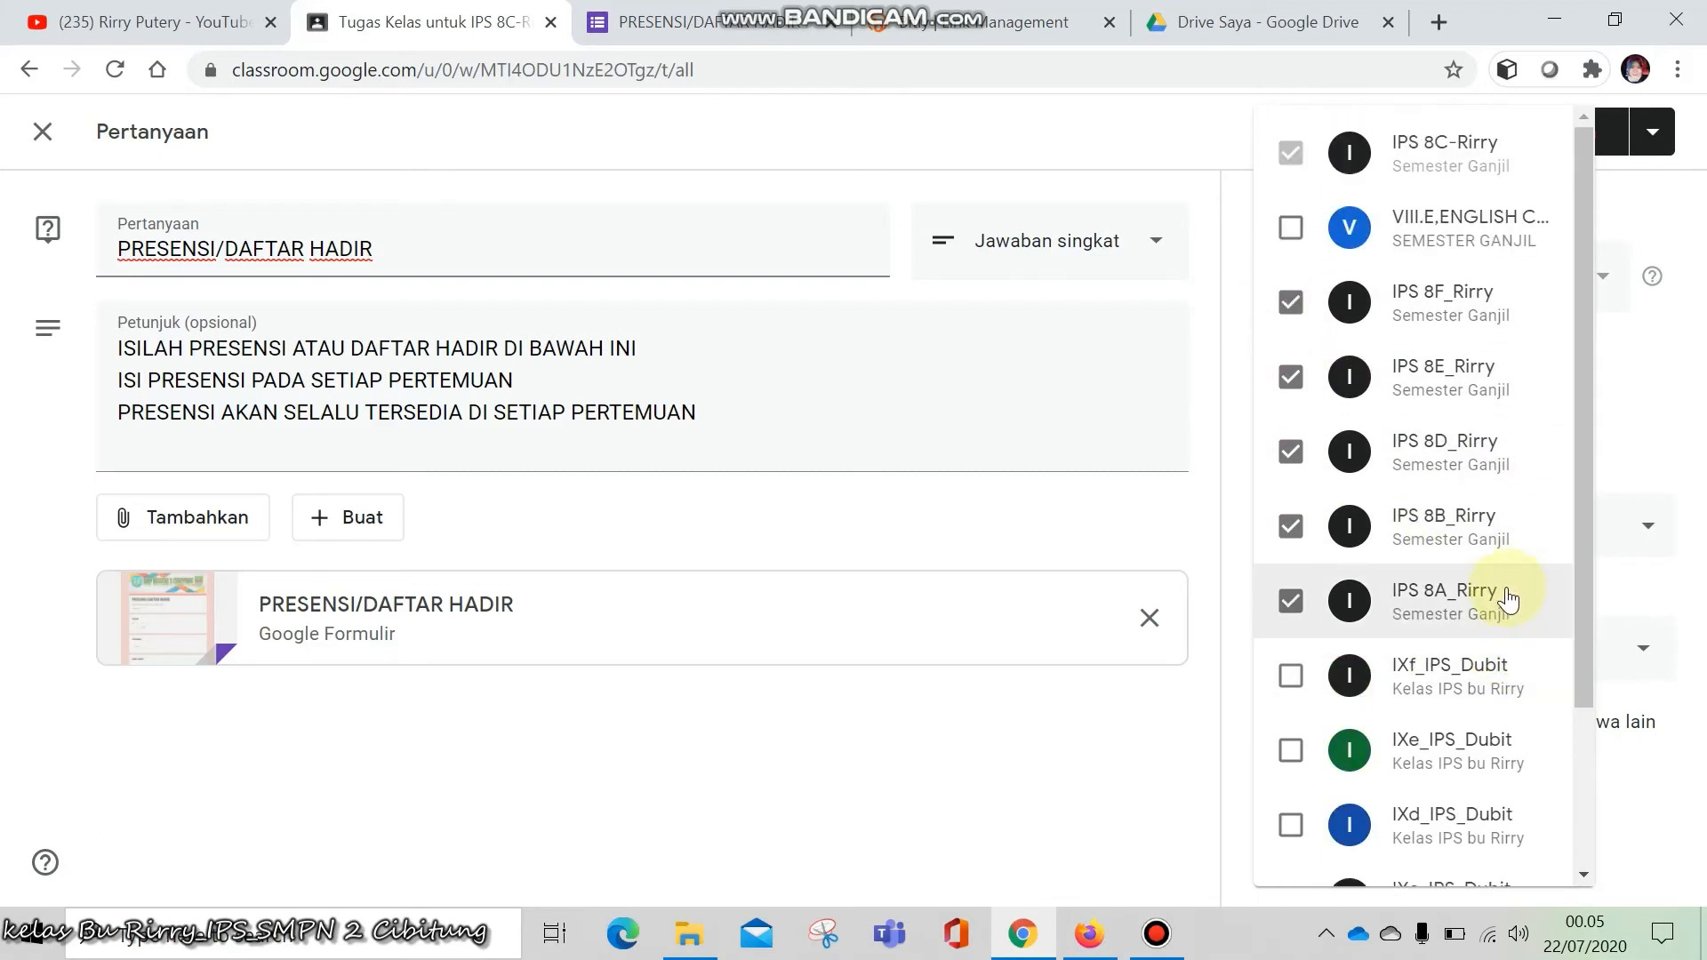
click(1010, 808)
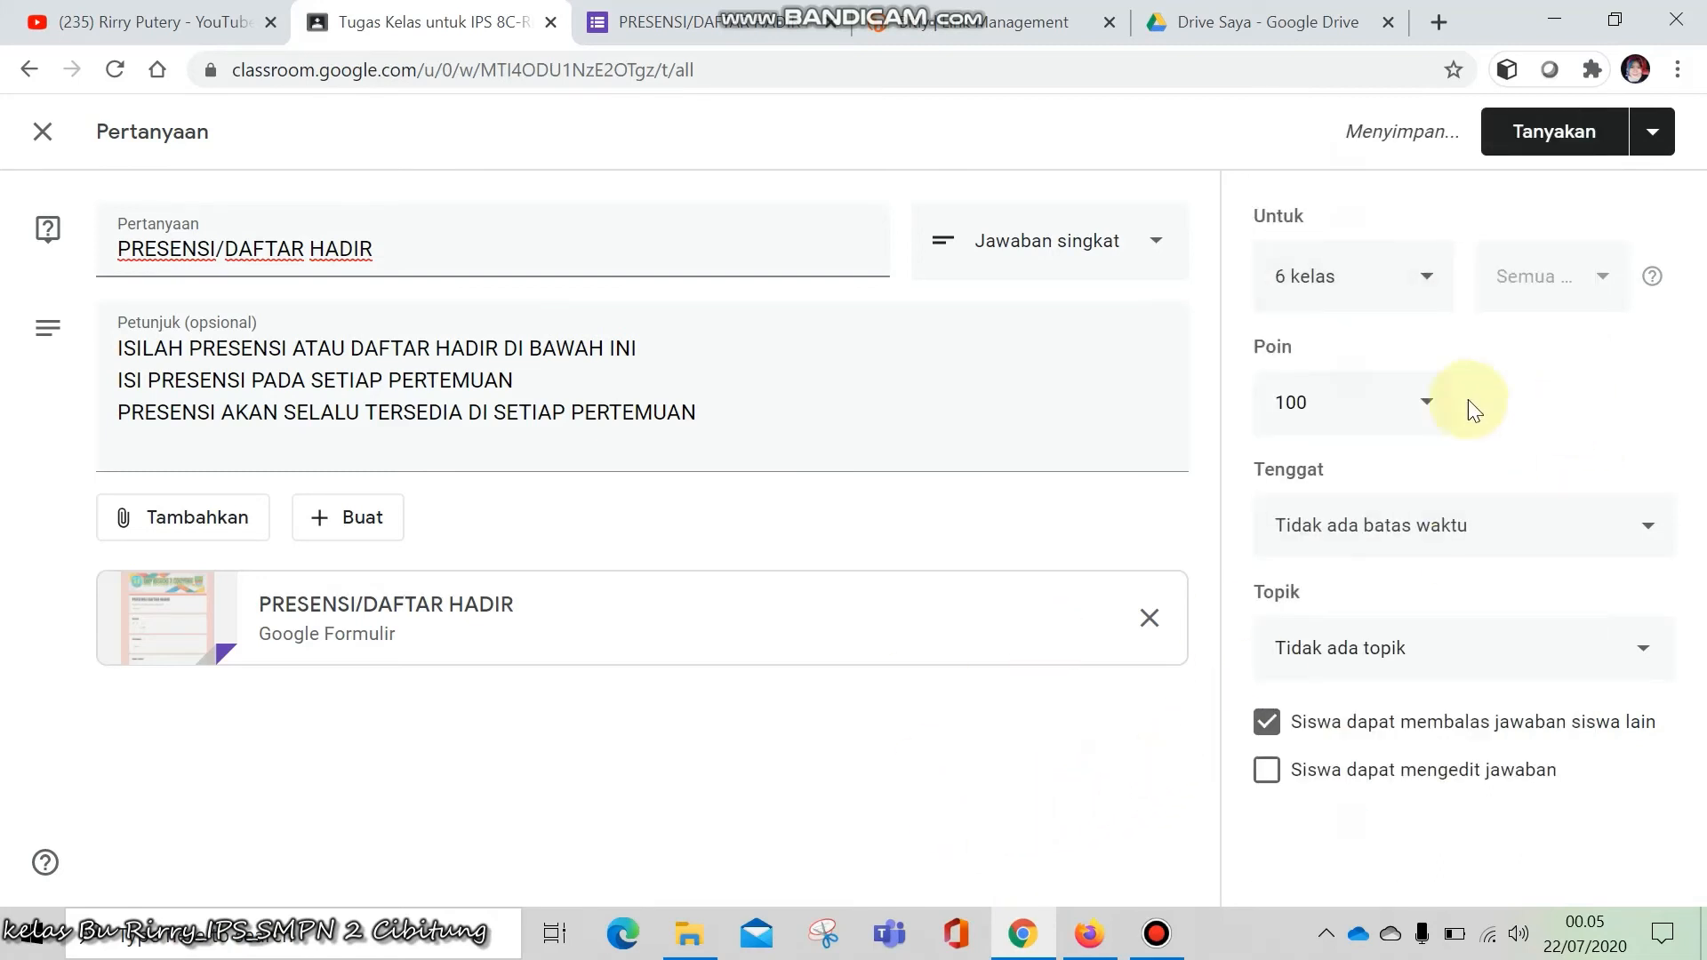
Make the question ungraded (Tidak dinilai) and set its due date to 23 Jul 2020
click(1406, 411)
click(1355, 467)
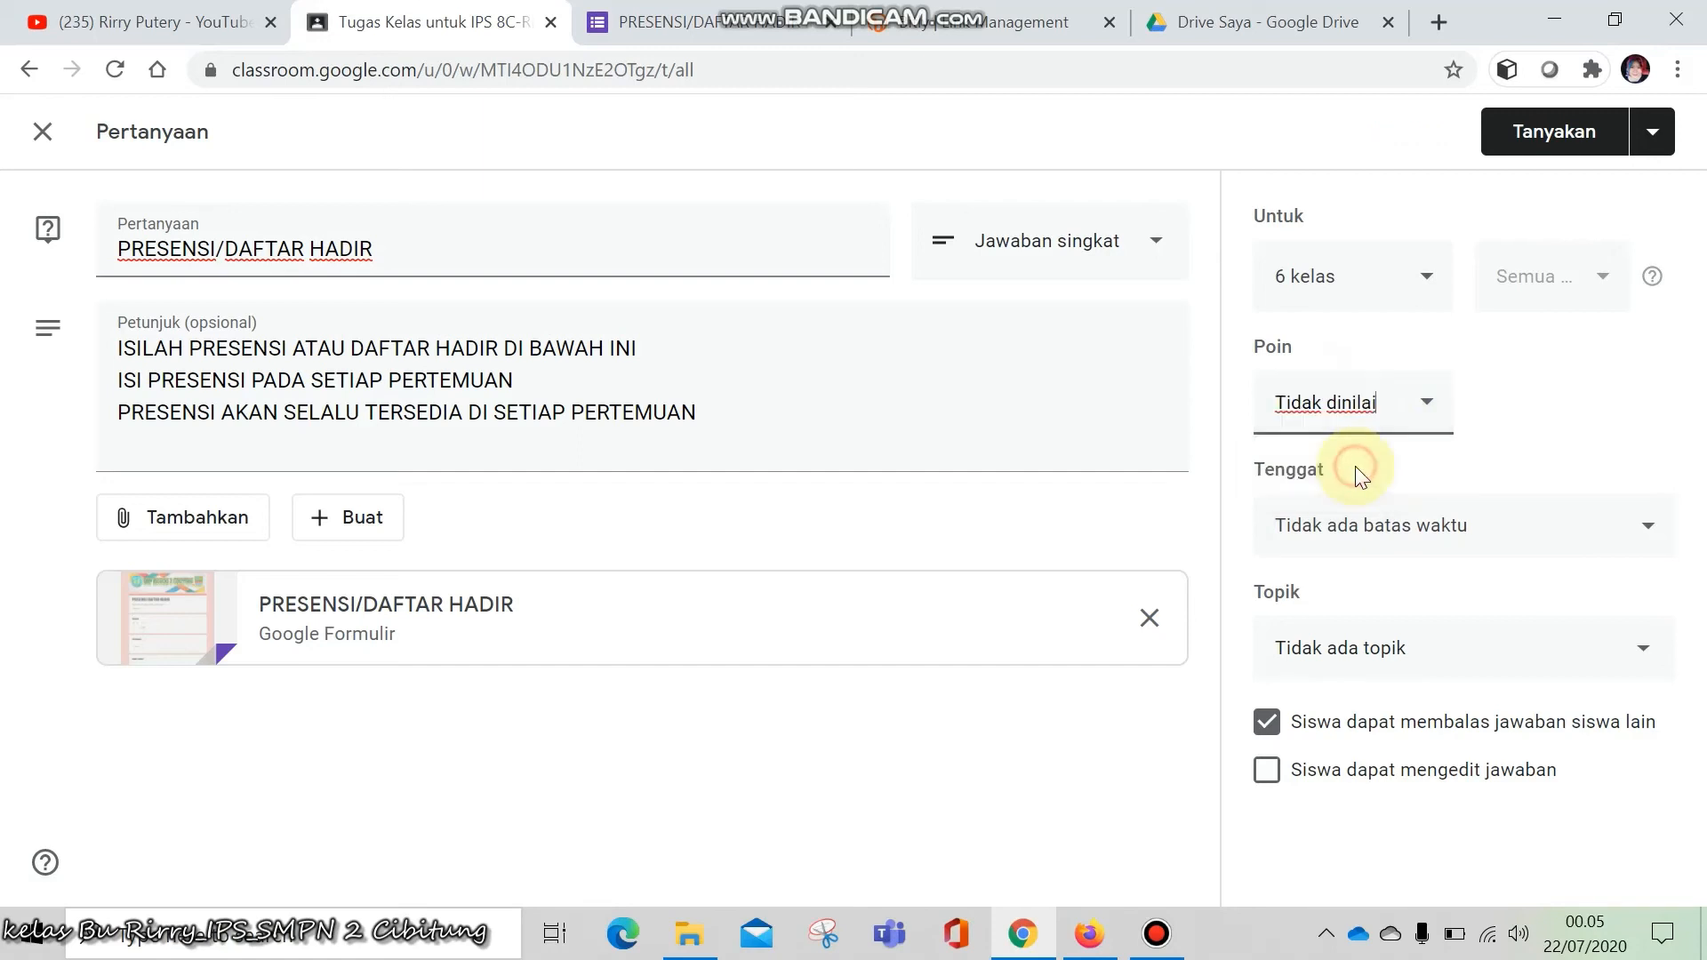
click(1647, 531)
click(1538, 633)
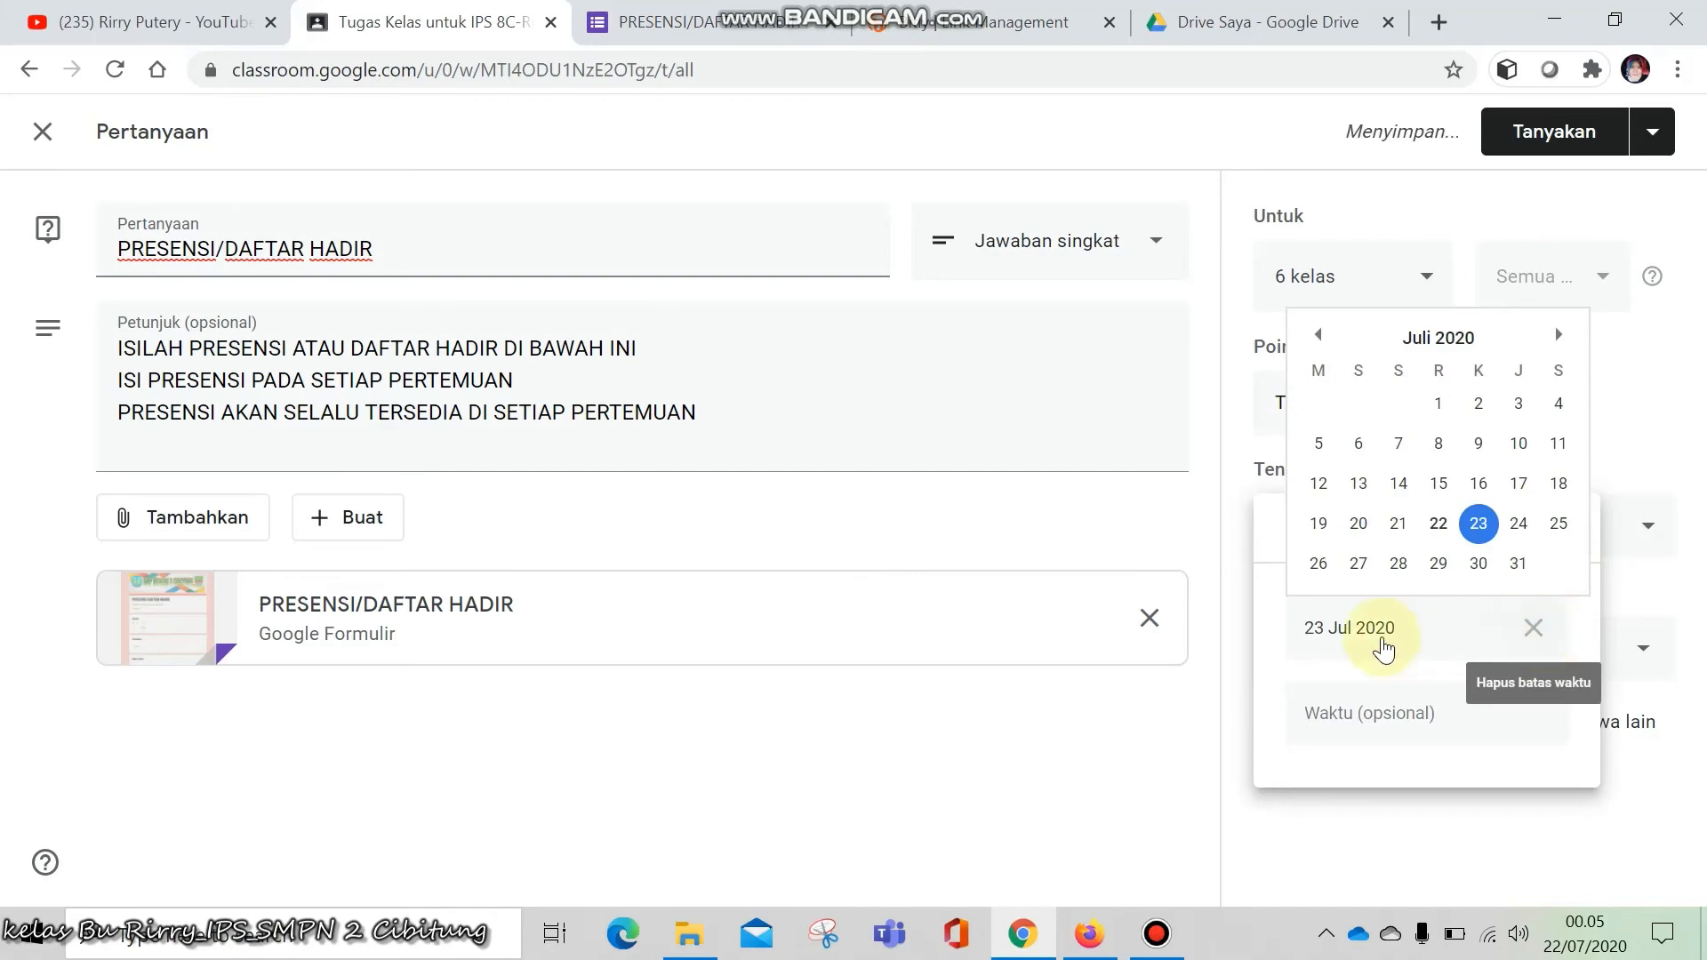
click(988, 763)
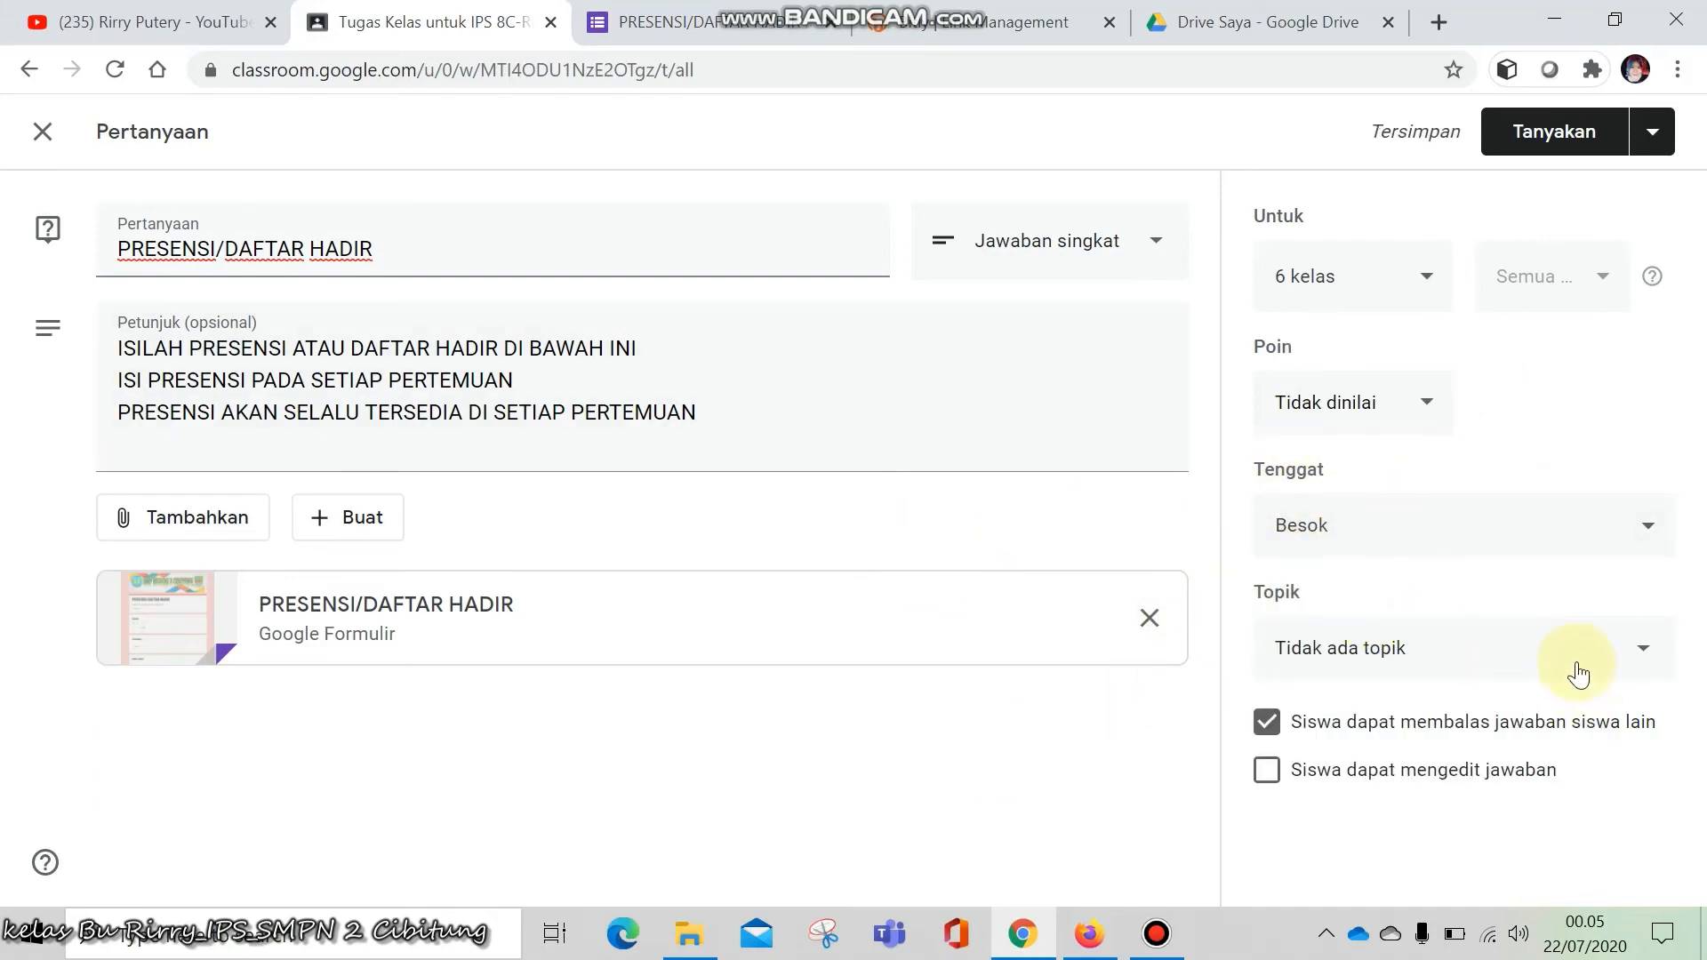
File the question under the topic PRESENSI/DAFTAR HADIR, disallow replies to classmates' answers and allow students to edit their answers
click(1643, 658)
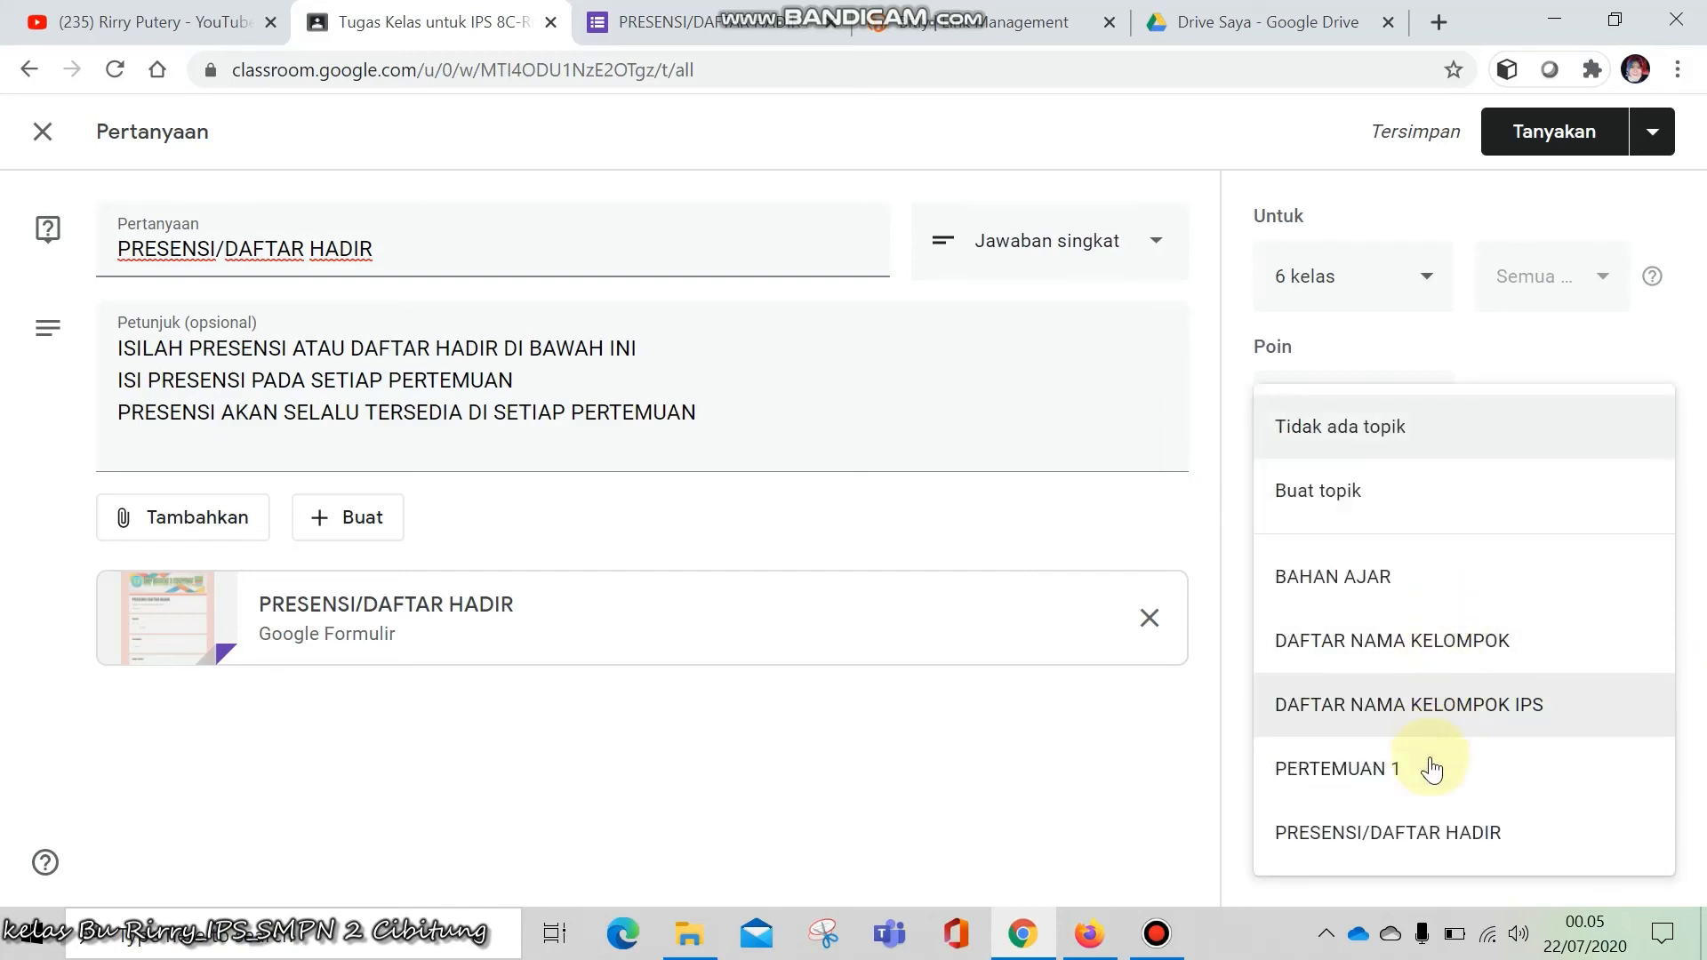
click(1432, 844)
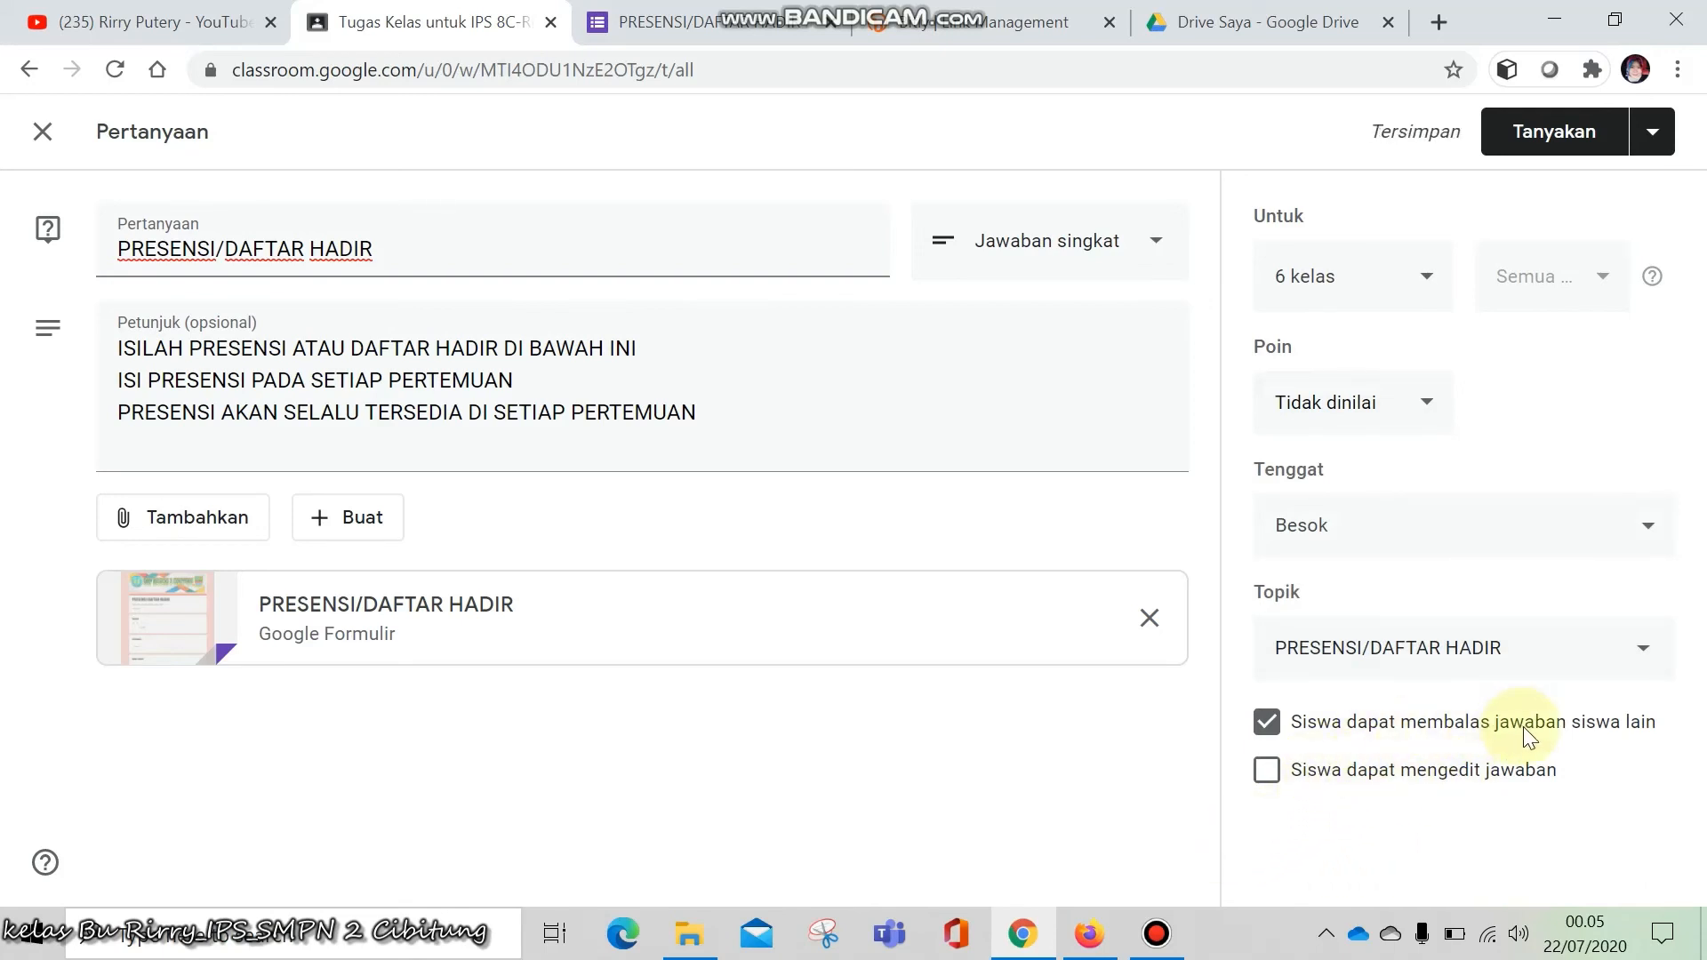
click(1265, 721)
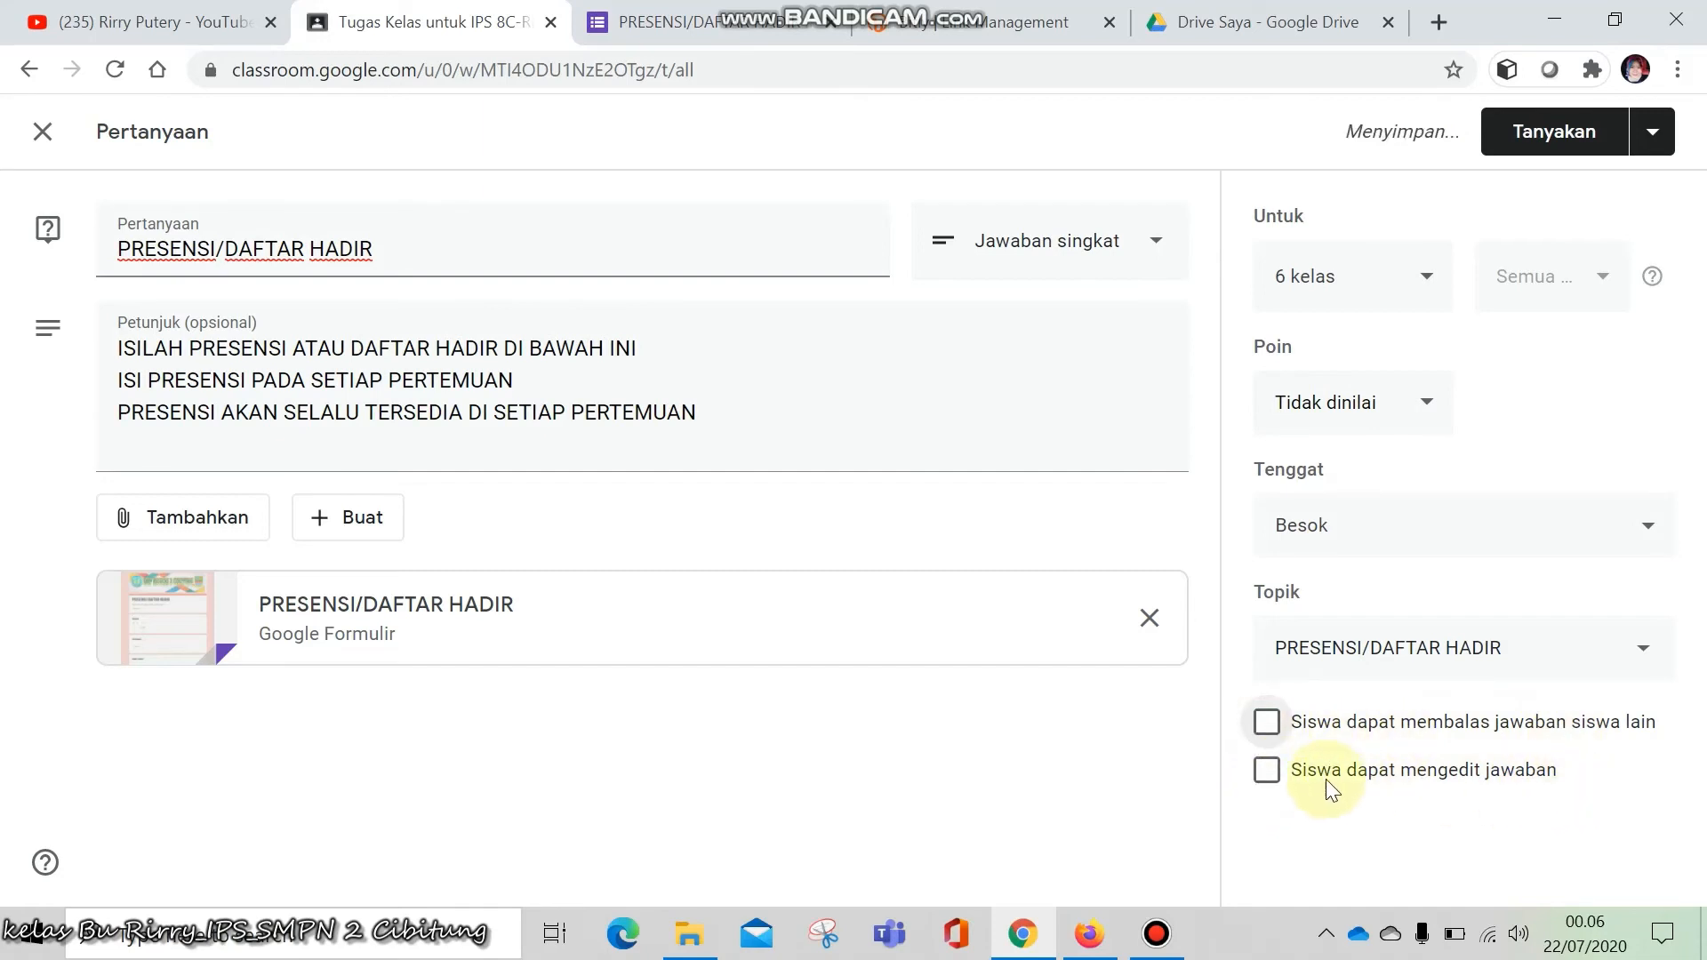
click(1267, 770)
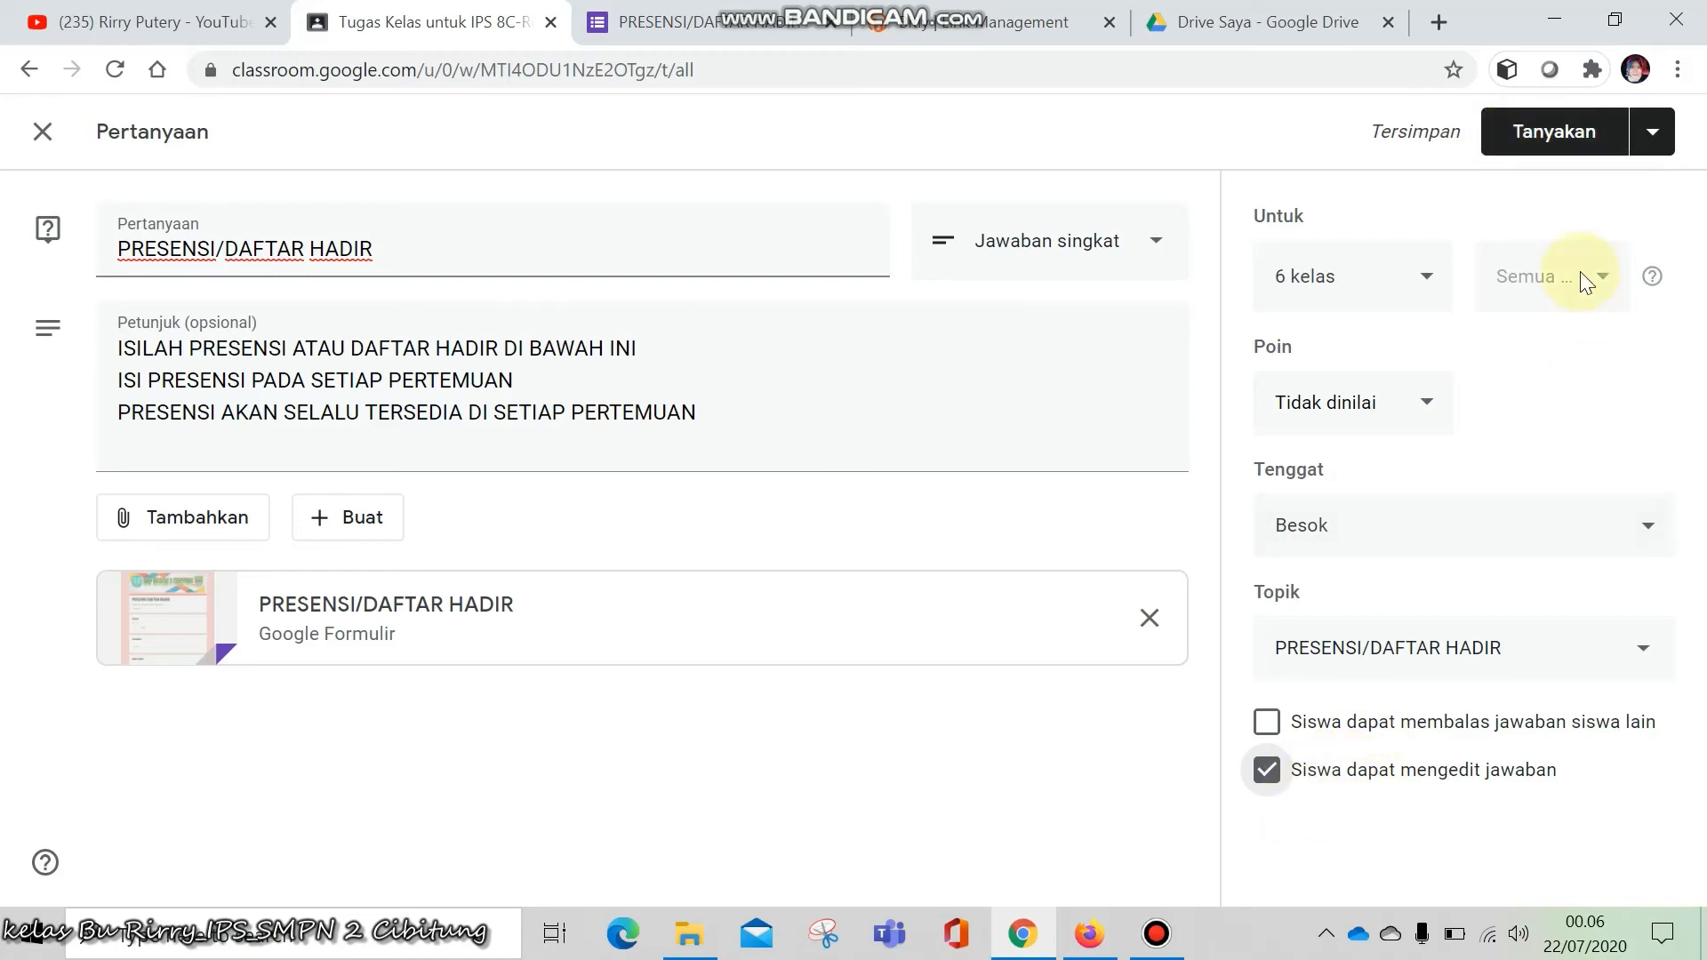
Post the PRESENSI/DAFTAR HADIR question to the selected classes
click(1530, 133)
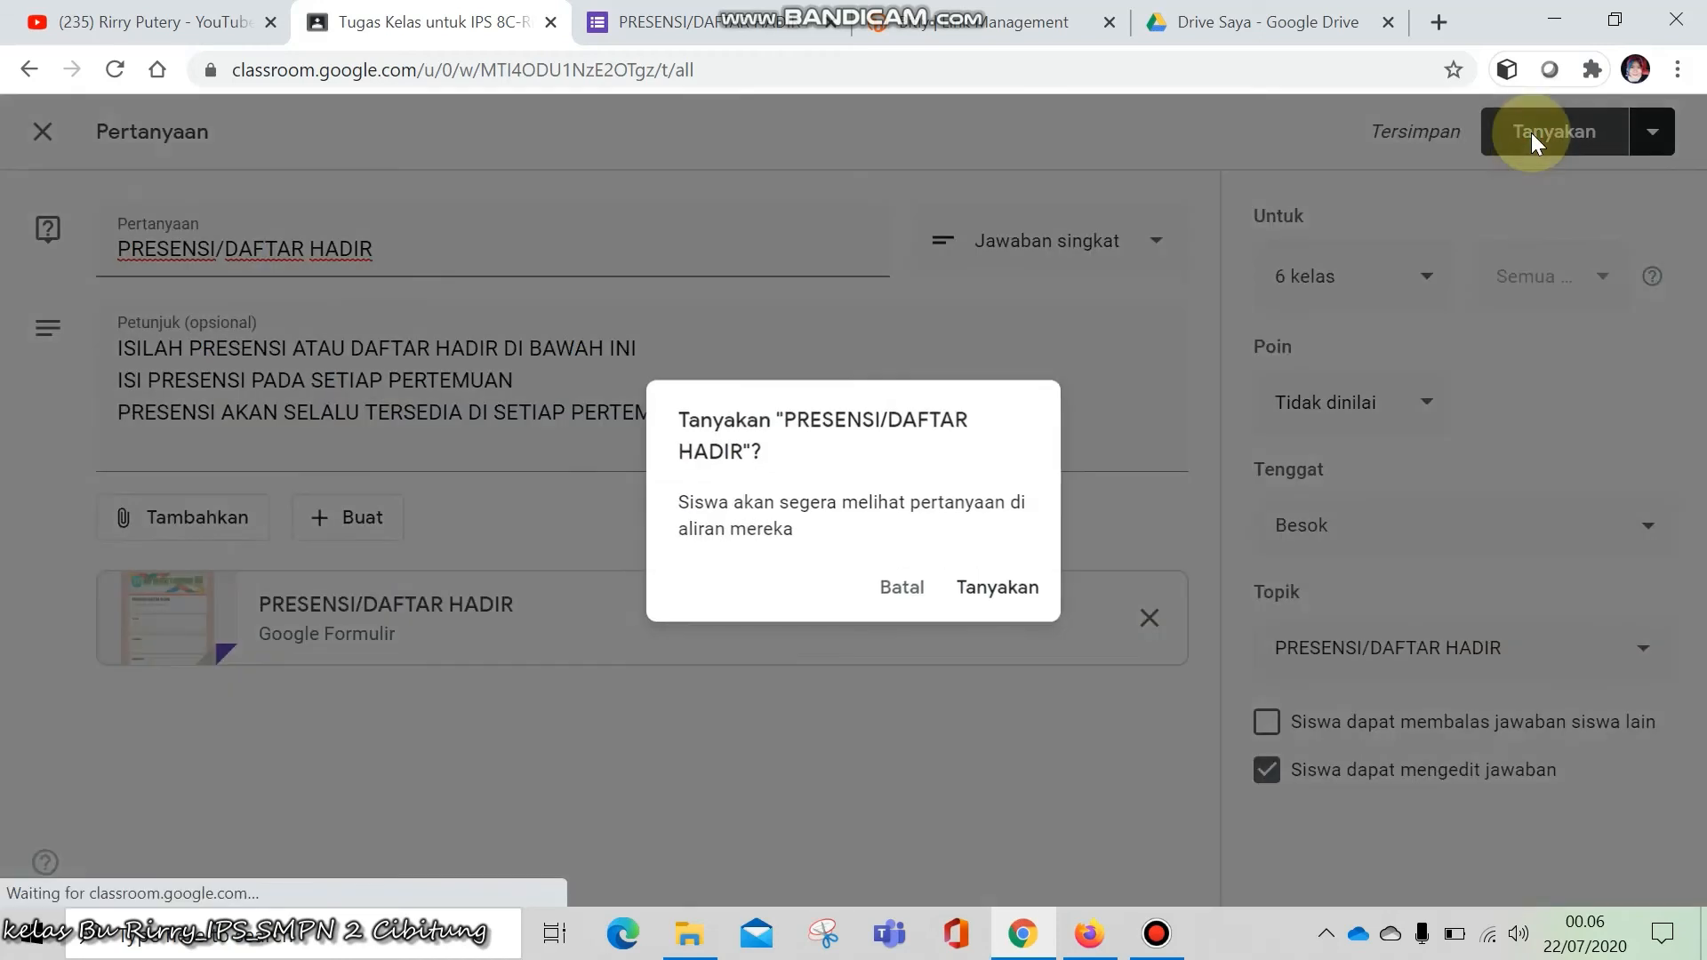
click(1003, 588)
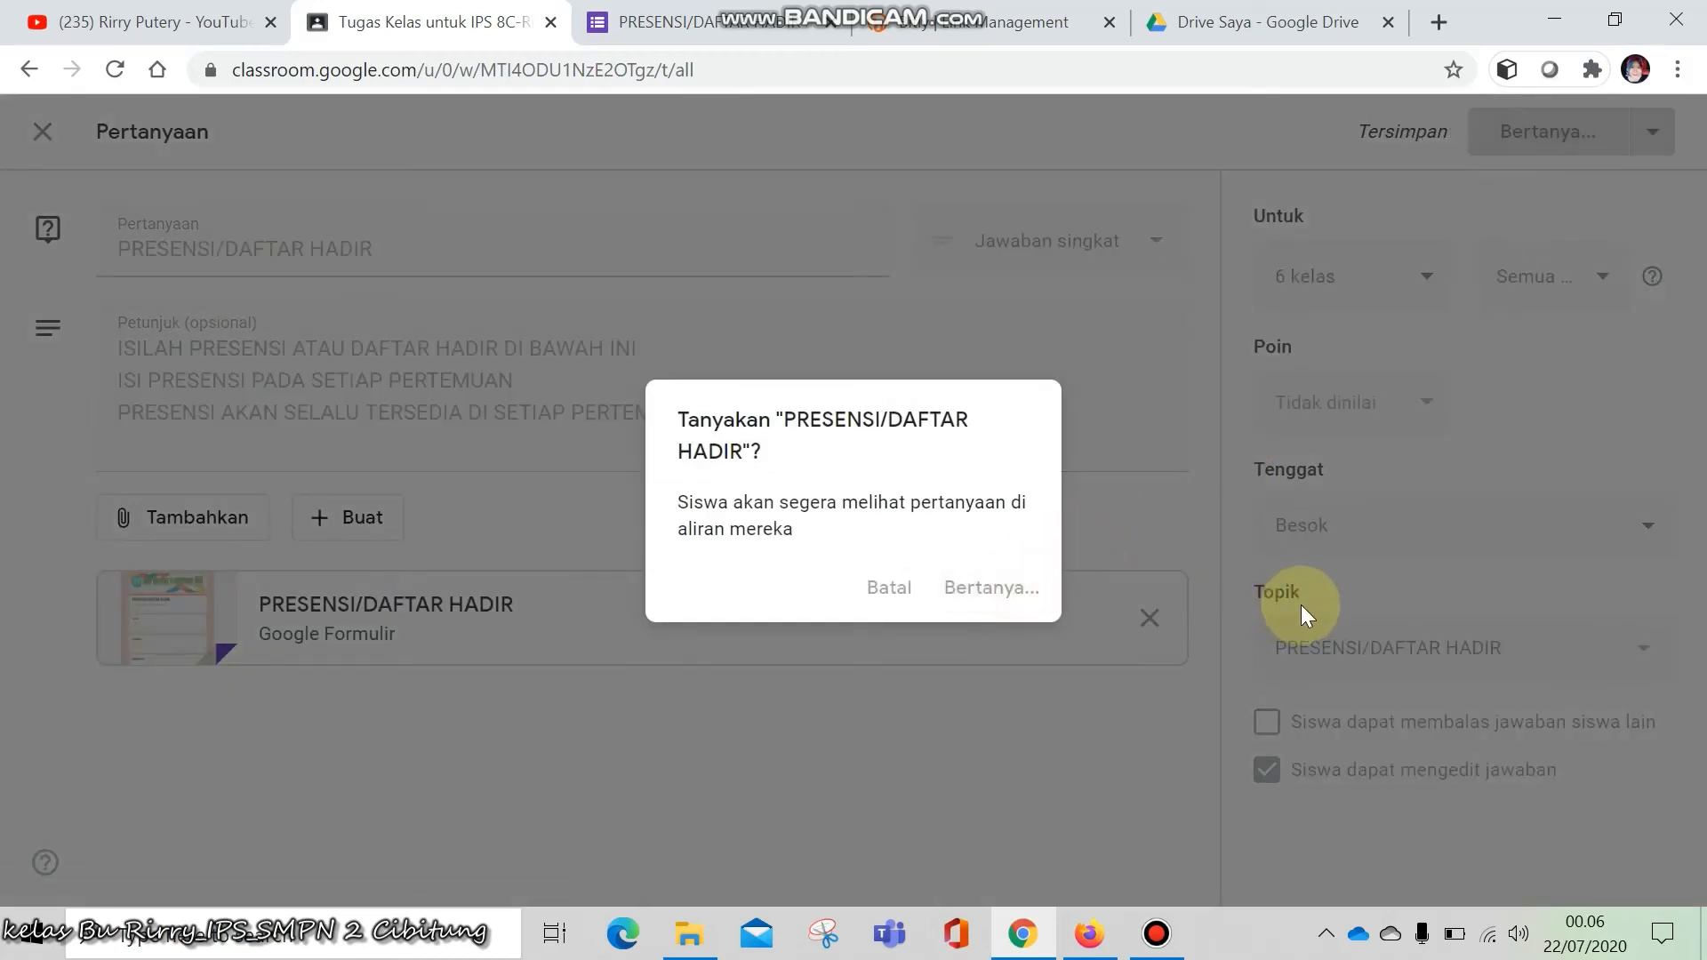
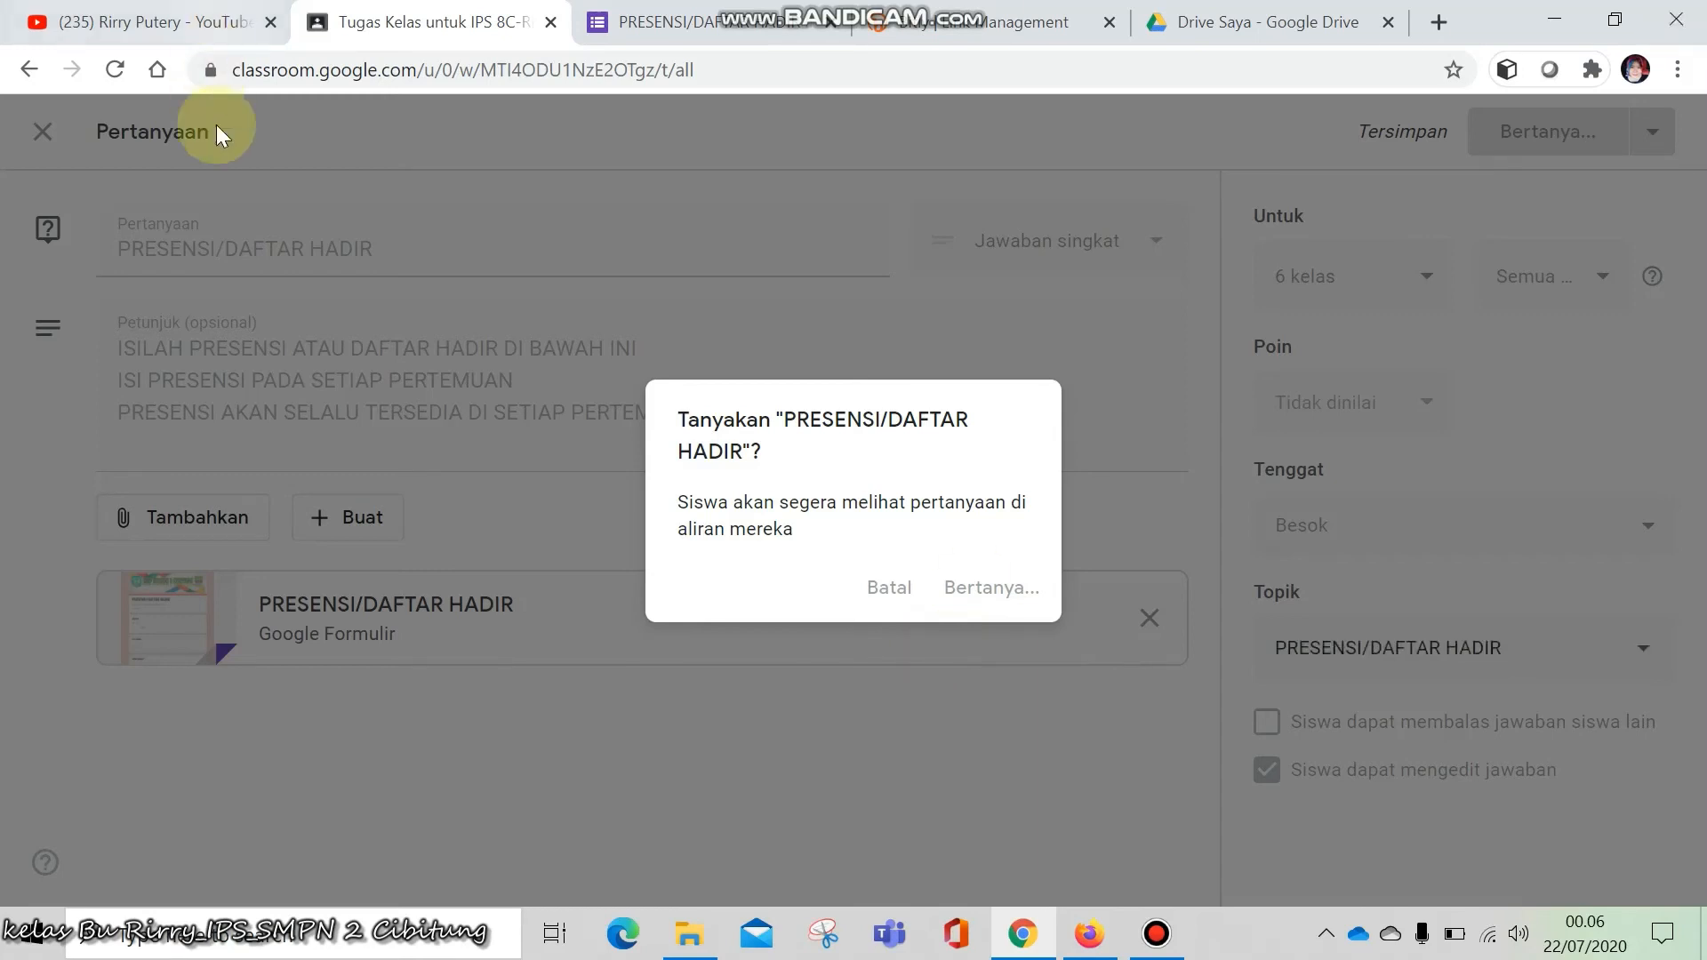
click(974, 594)
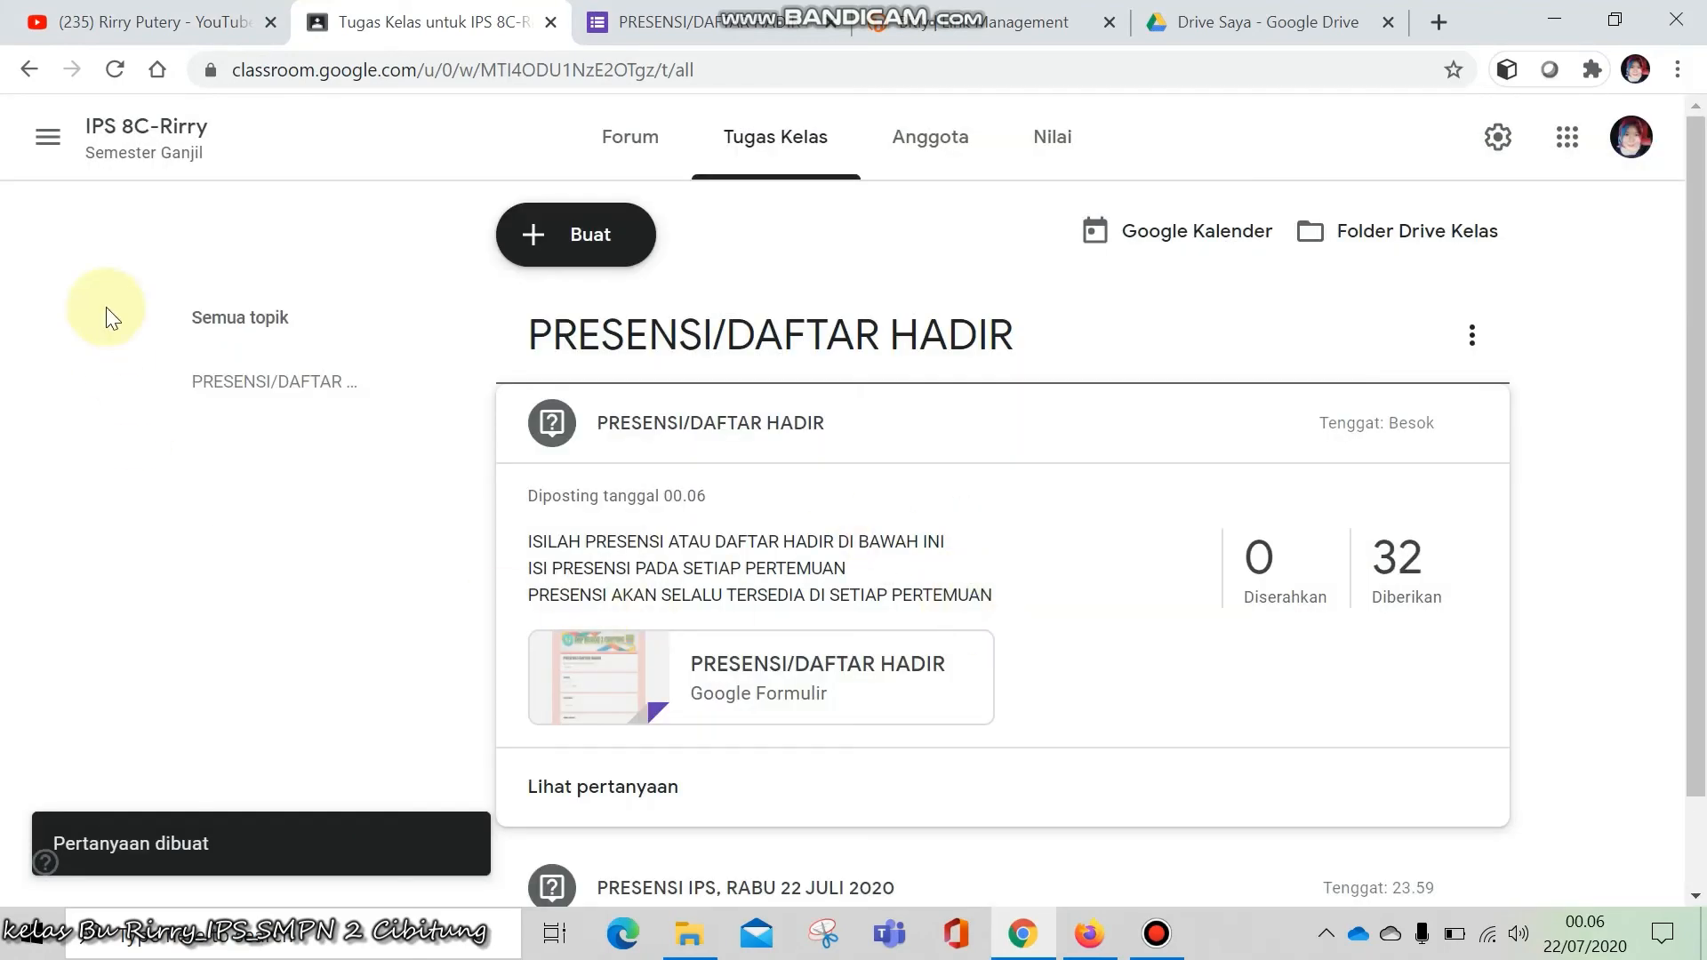
Switch to Firefox to view the posted attendance question from a student's account in IPS 8A
click(1087, 933)
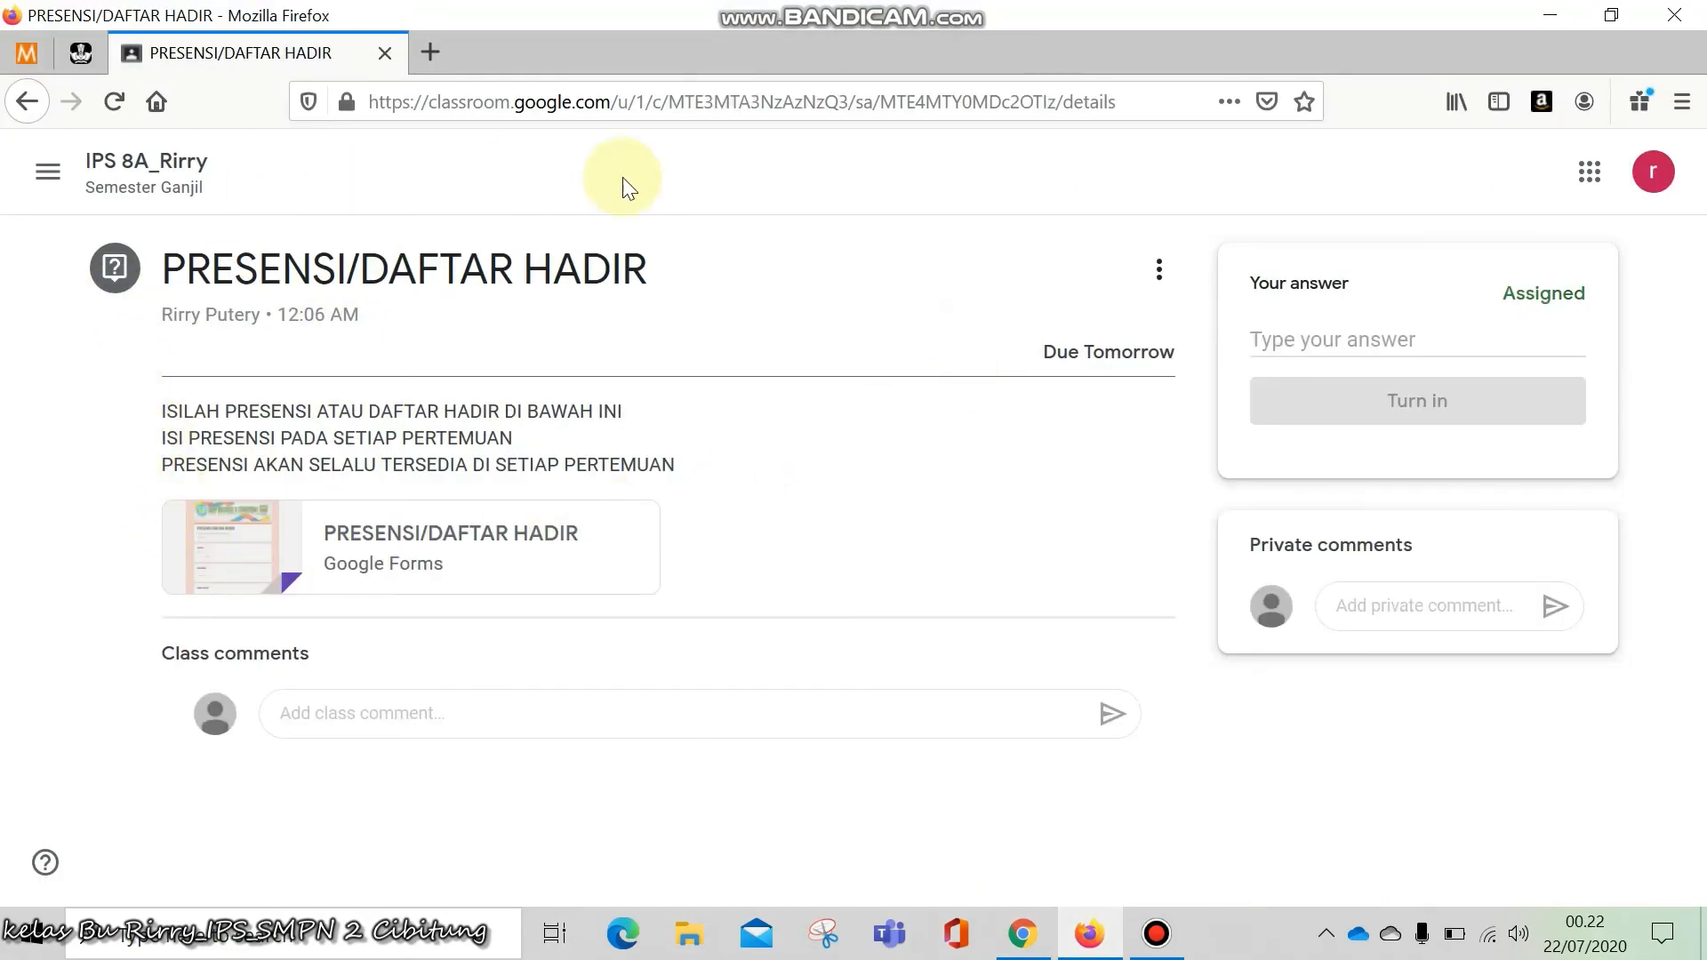
Open the attached attendance form, set TANGGAL to 07/22/2020 and choose PERTEMUAN 1 (MENGENAL NEGARA-NEGARA ASEAN) as the meeting
click(246, 578)
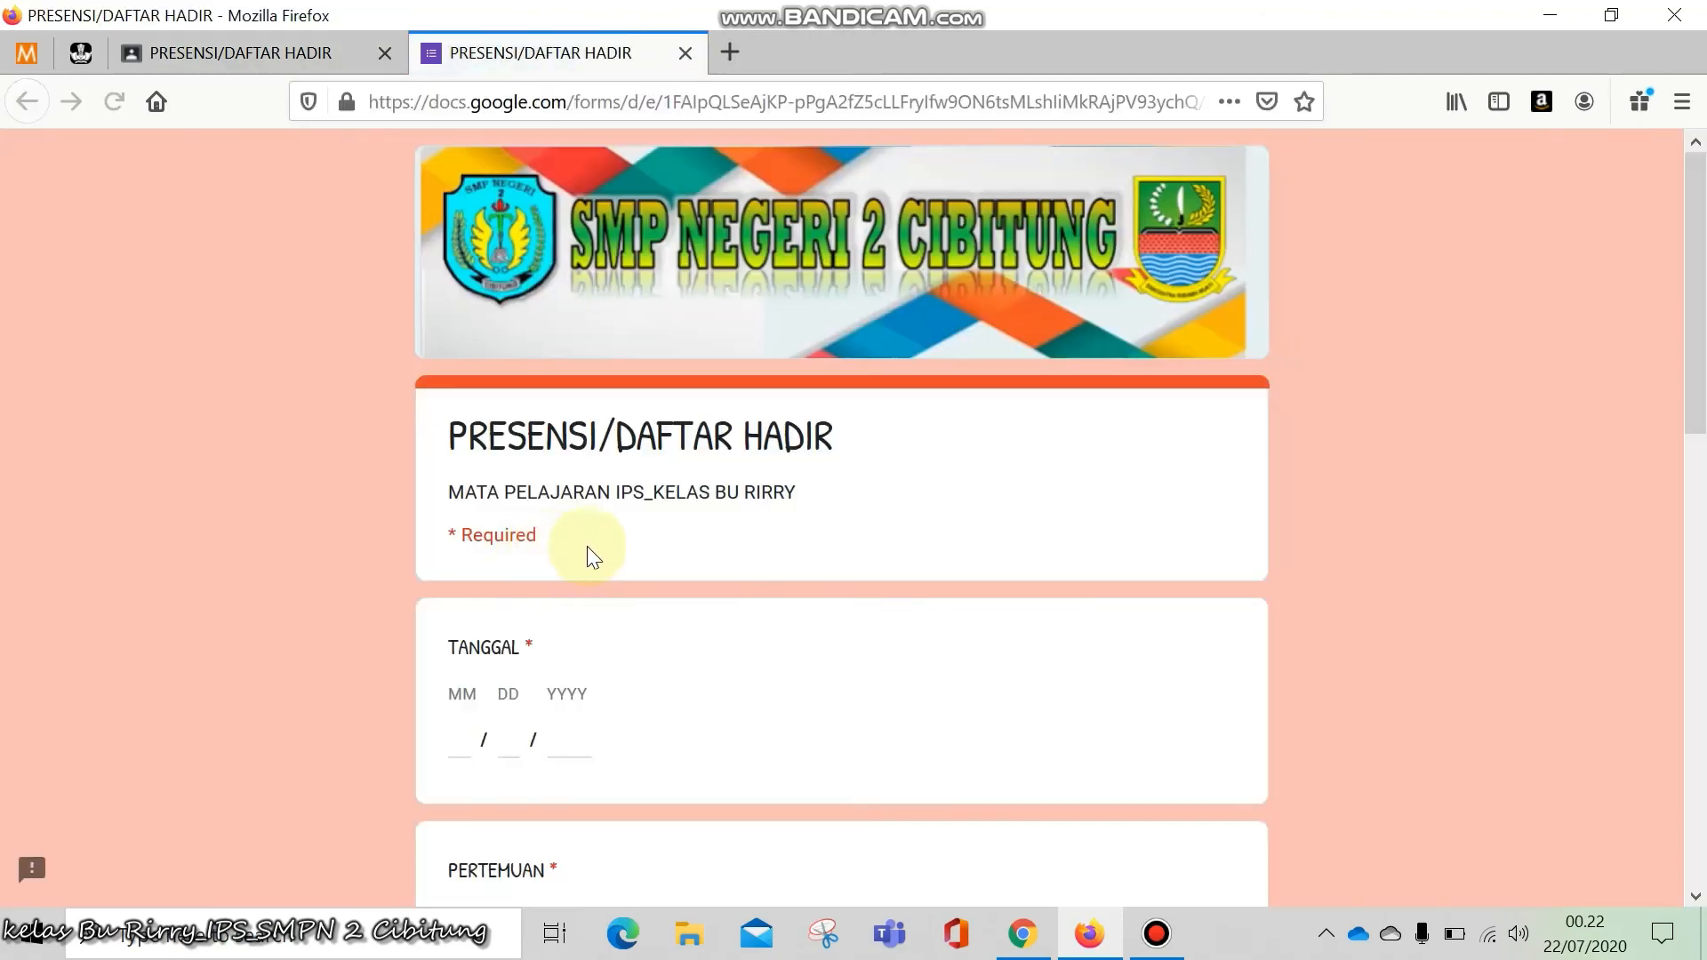
scroll(616, 536, down, 3)
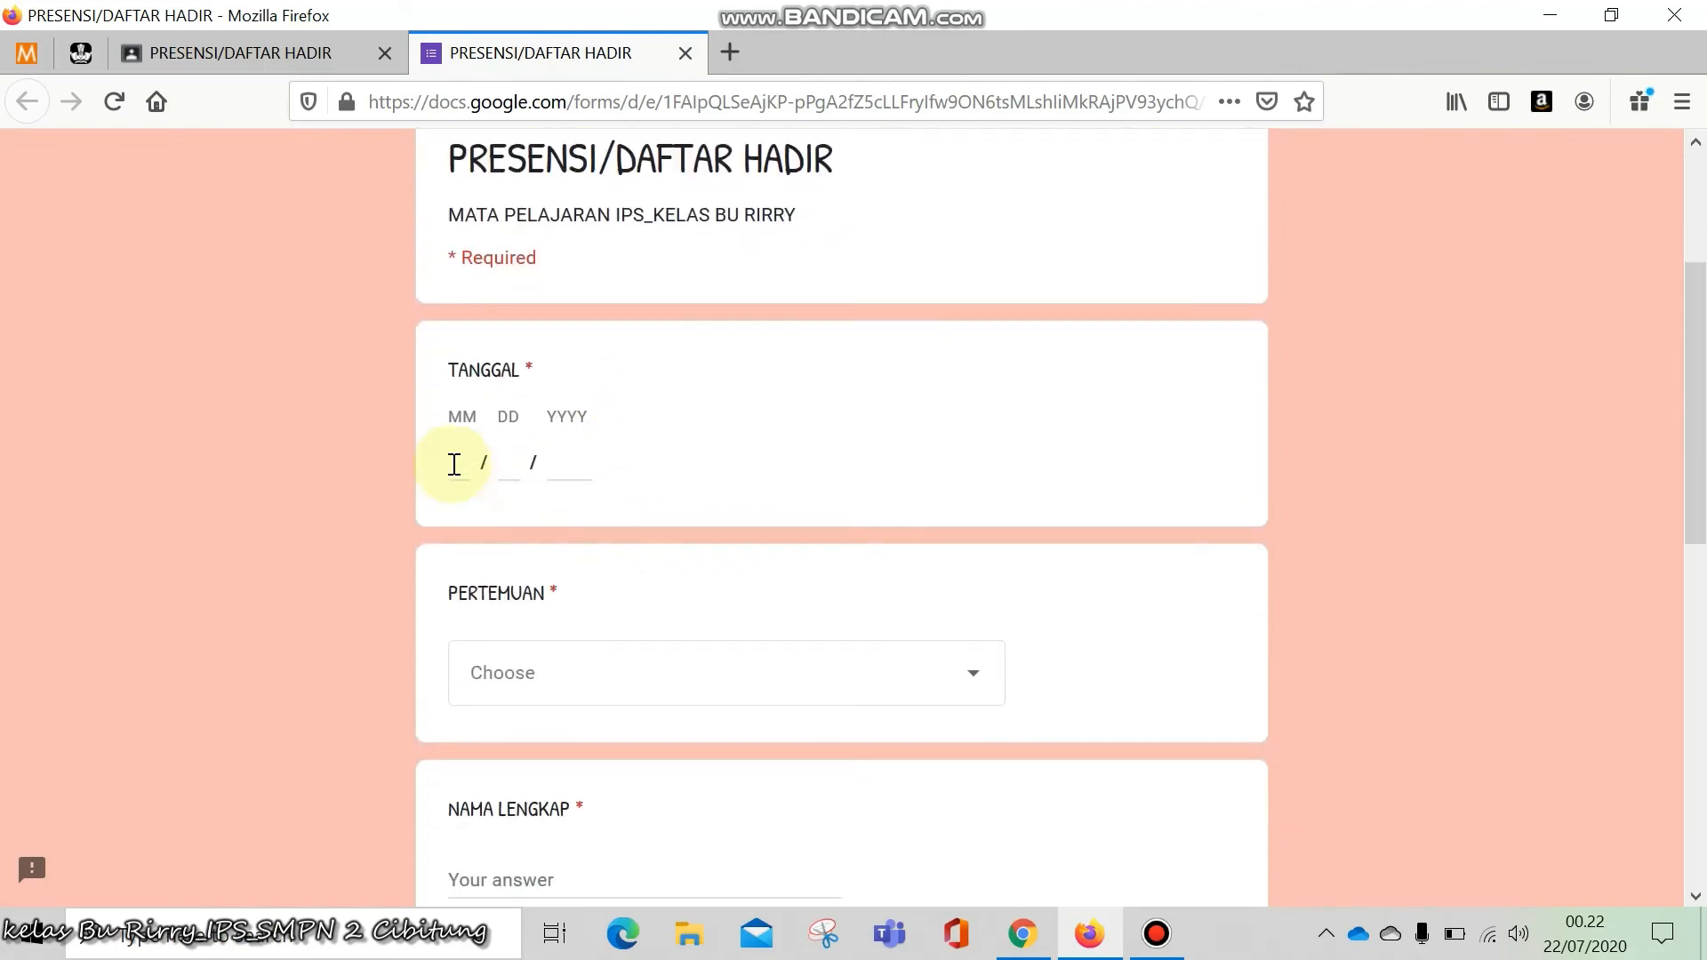
click(459, 466)
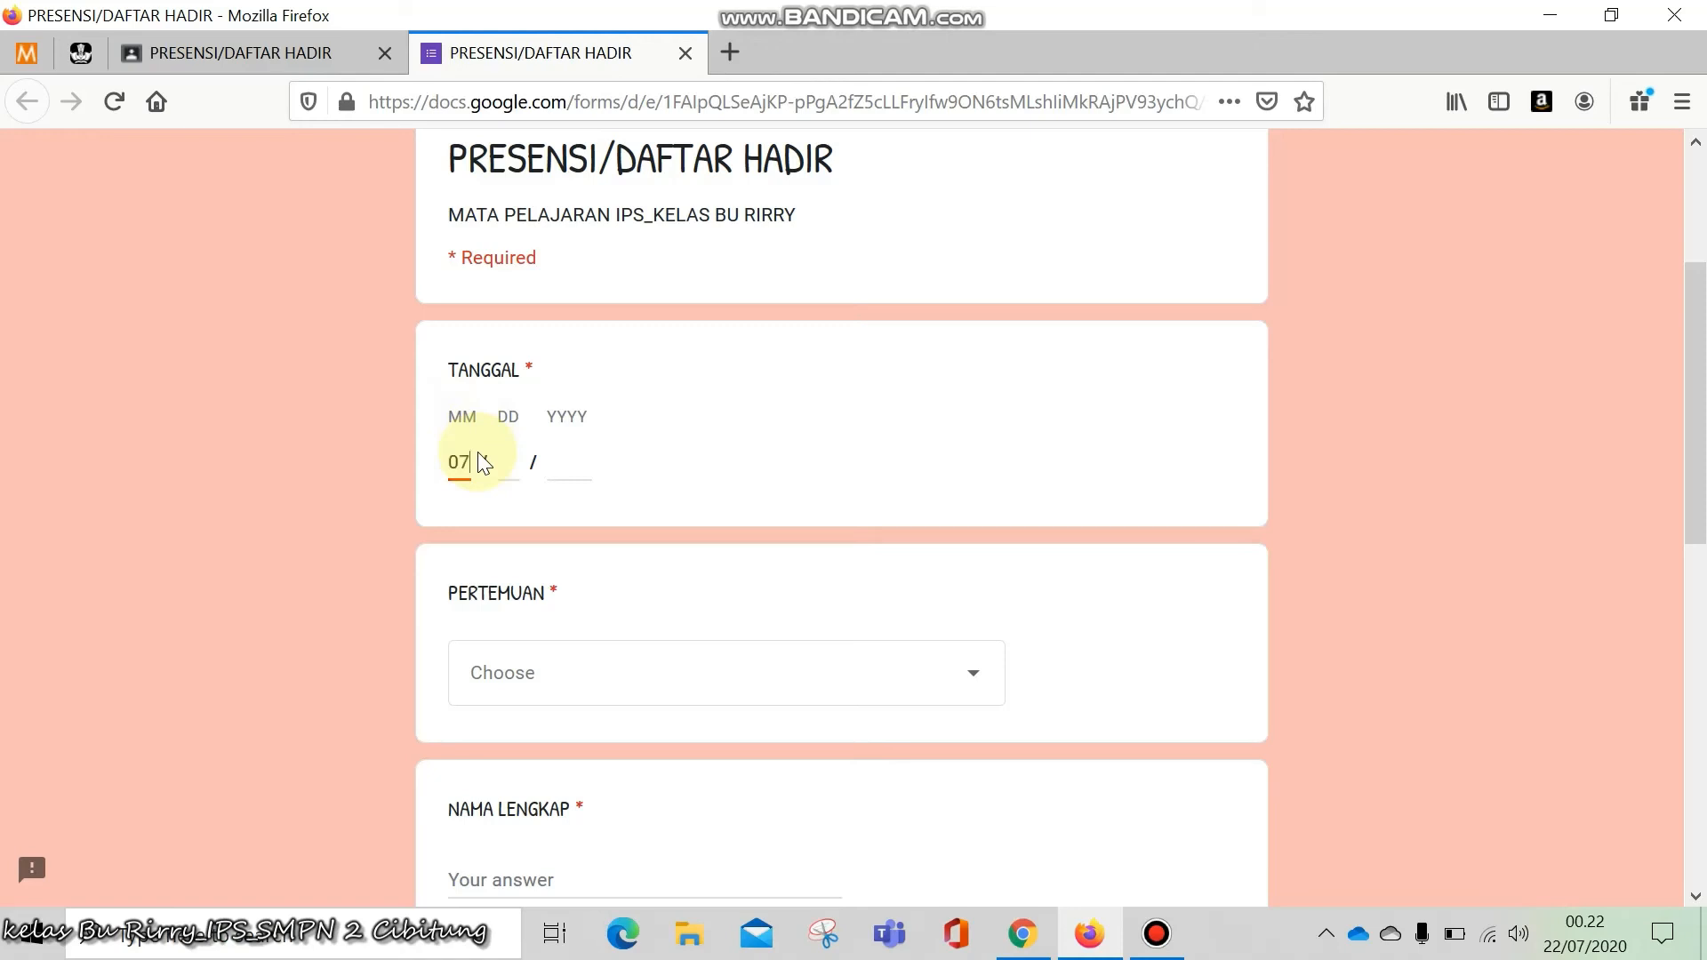
text(07)
click(498, 463)
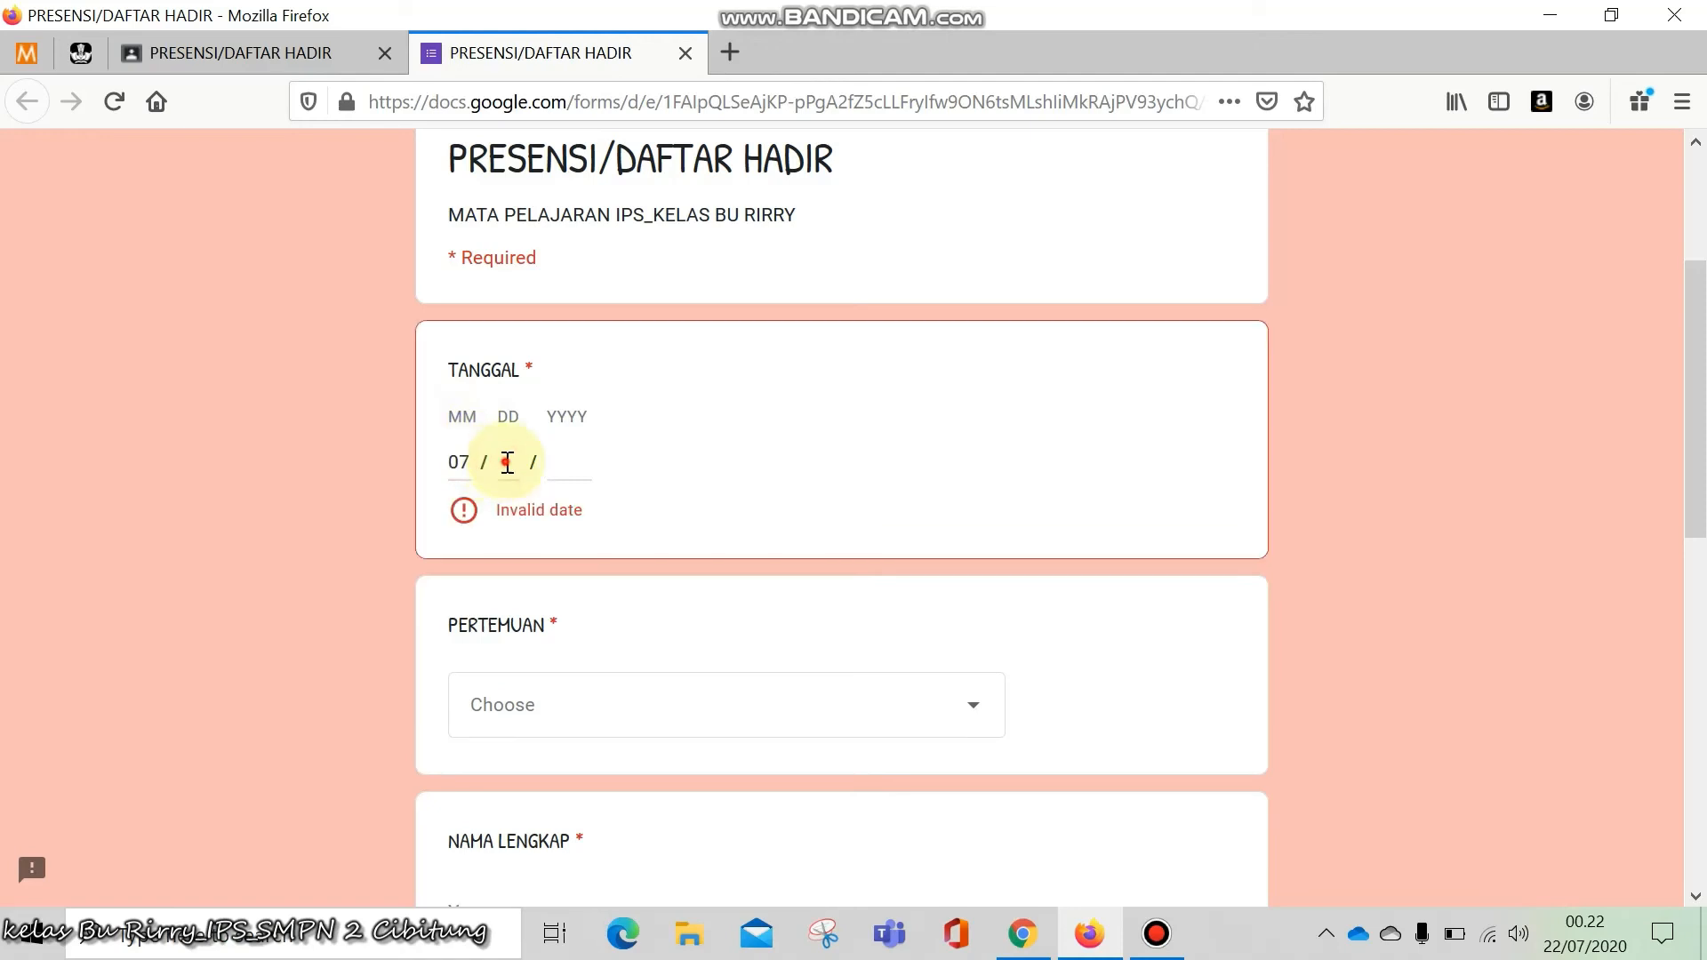
click(565, 468)
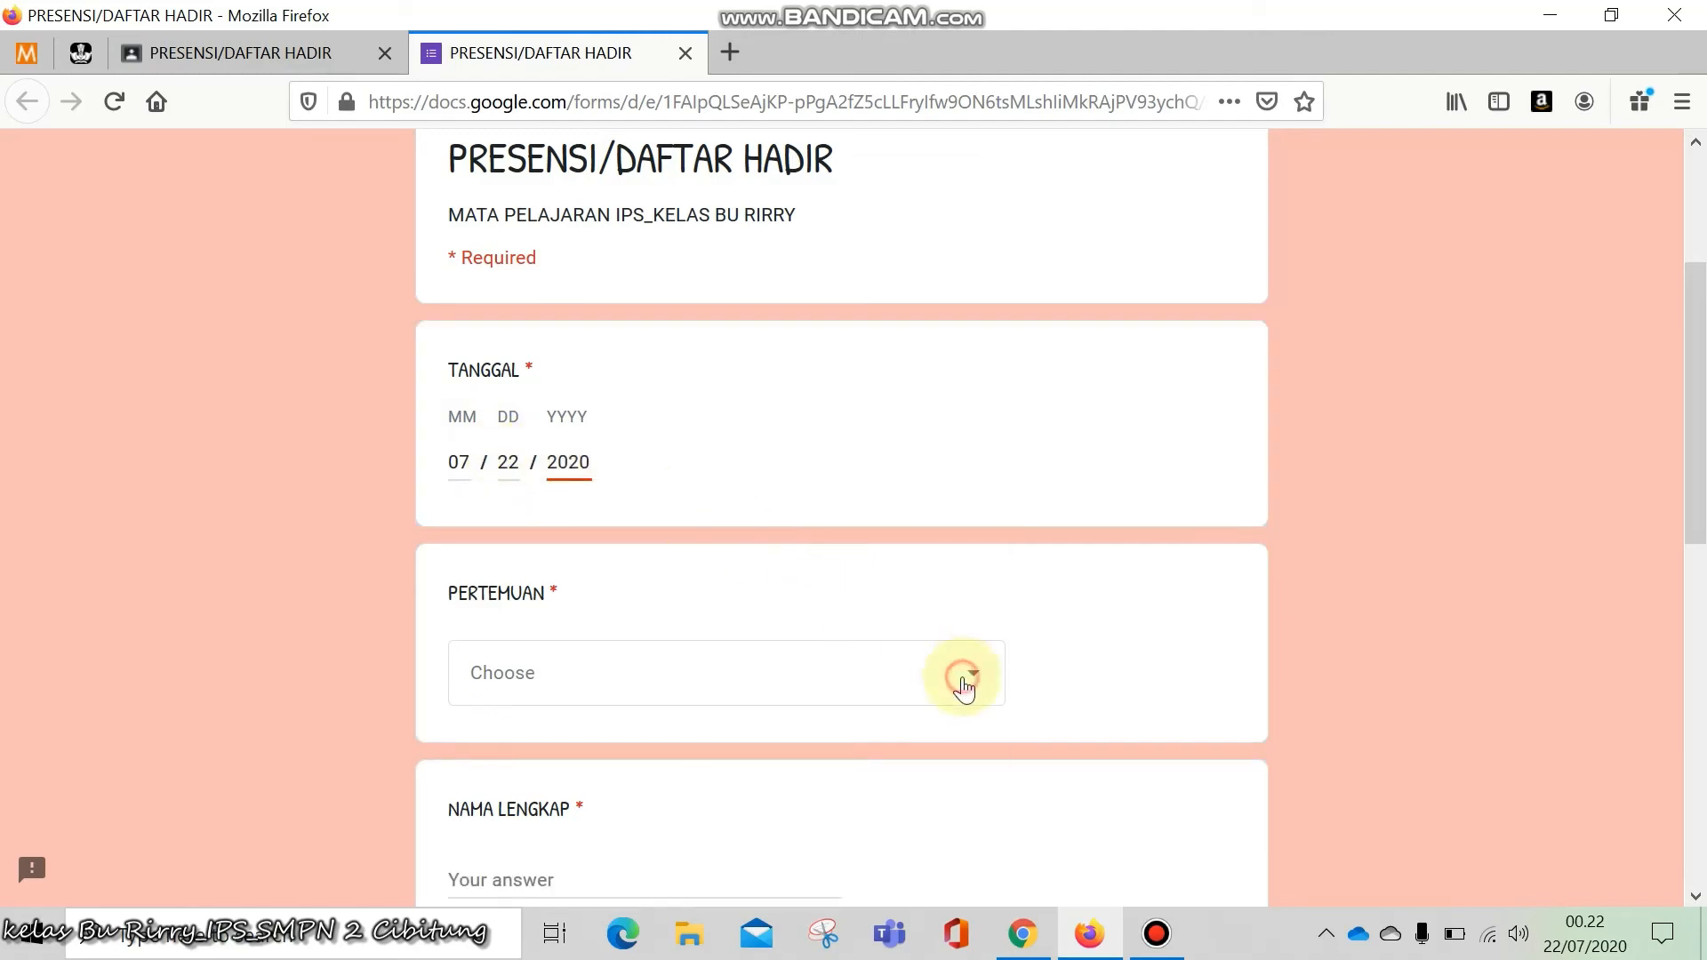
click(964, 674)
click(746, 289)
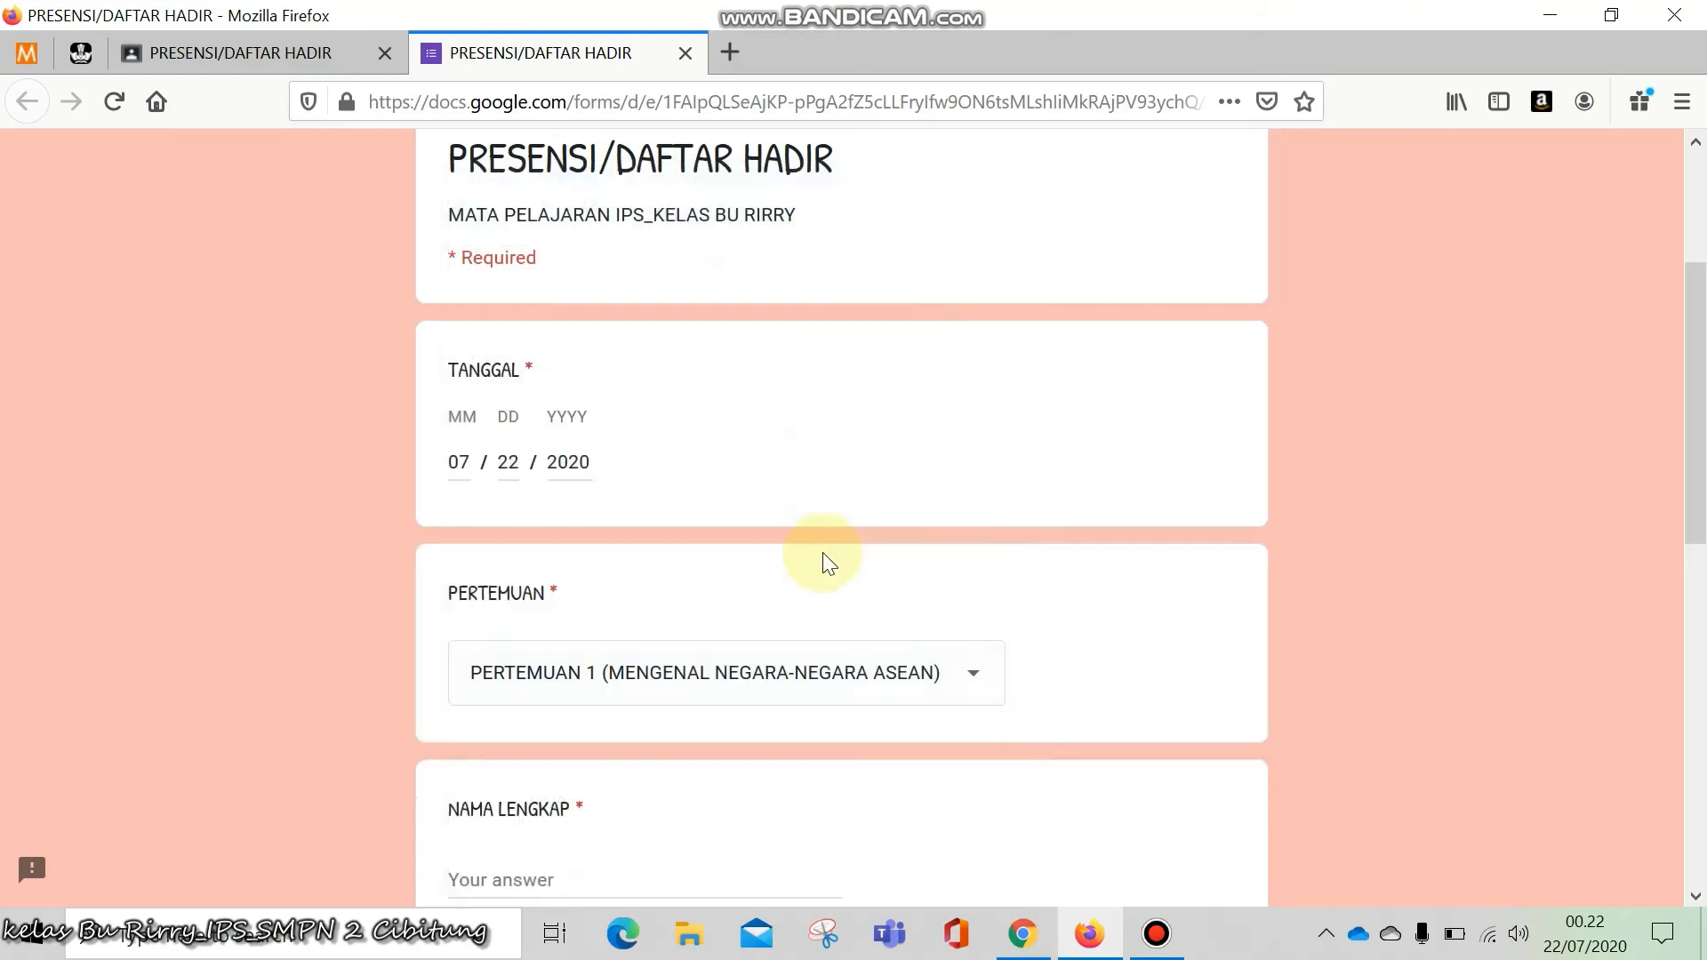
Fill in the student's full name, select KELAS 8A and STATUS KEHADIRAN HADIR, and submit the attendance form
scroll(800, 560, down, 4)
click(598, 461)
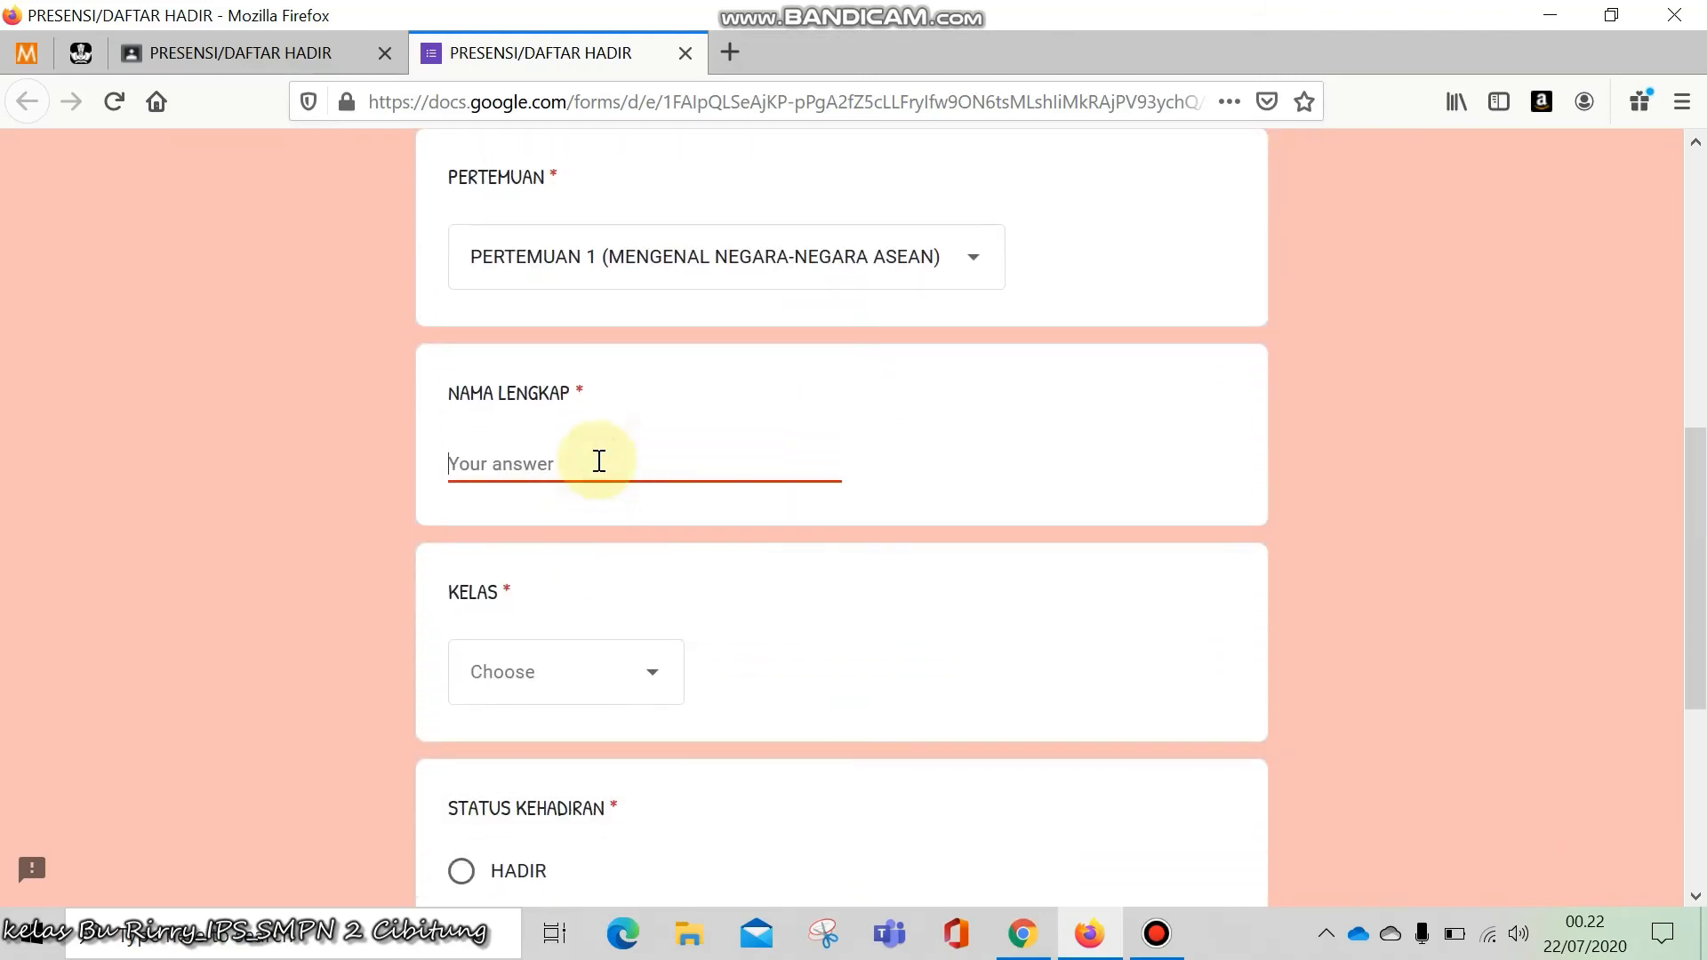
text(PUTERY RIRRY)
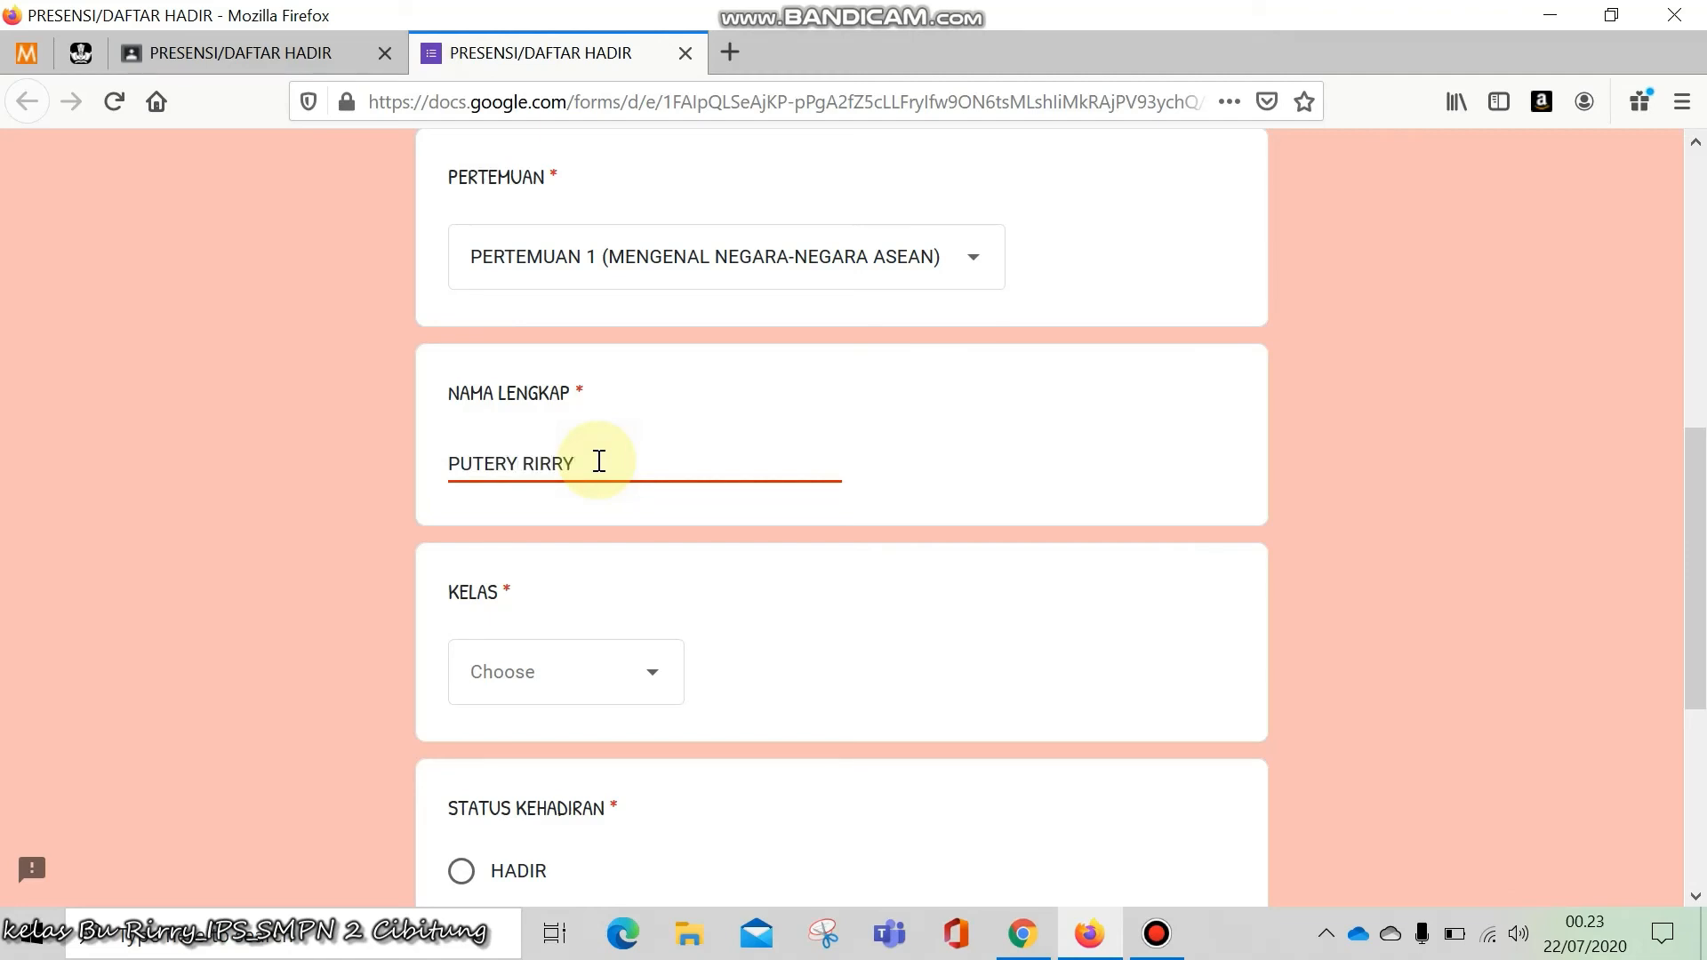
scroll(622, 445, down, 5)
click(629, 257)
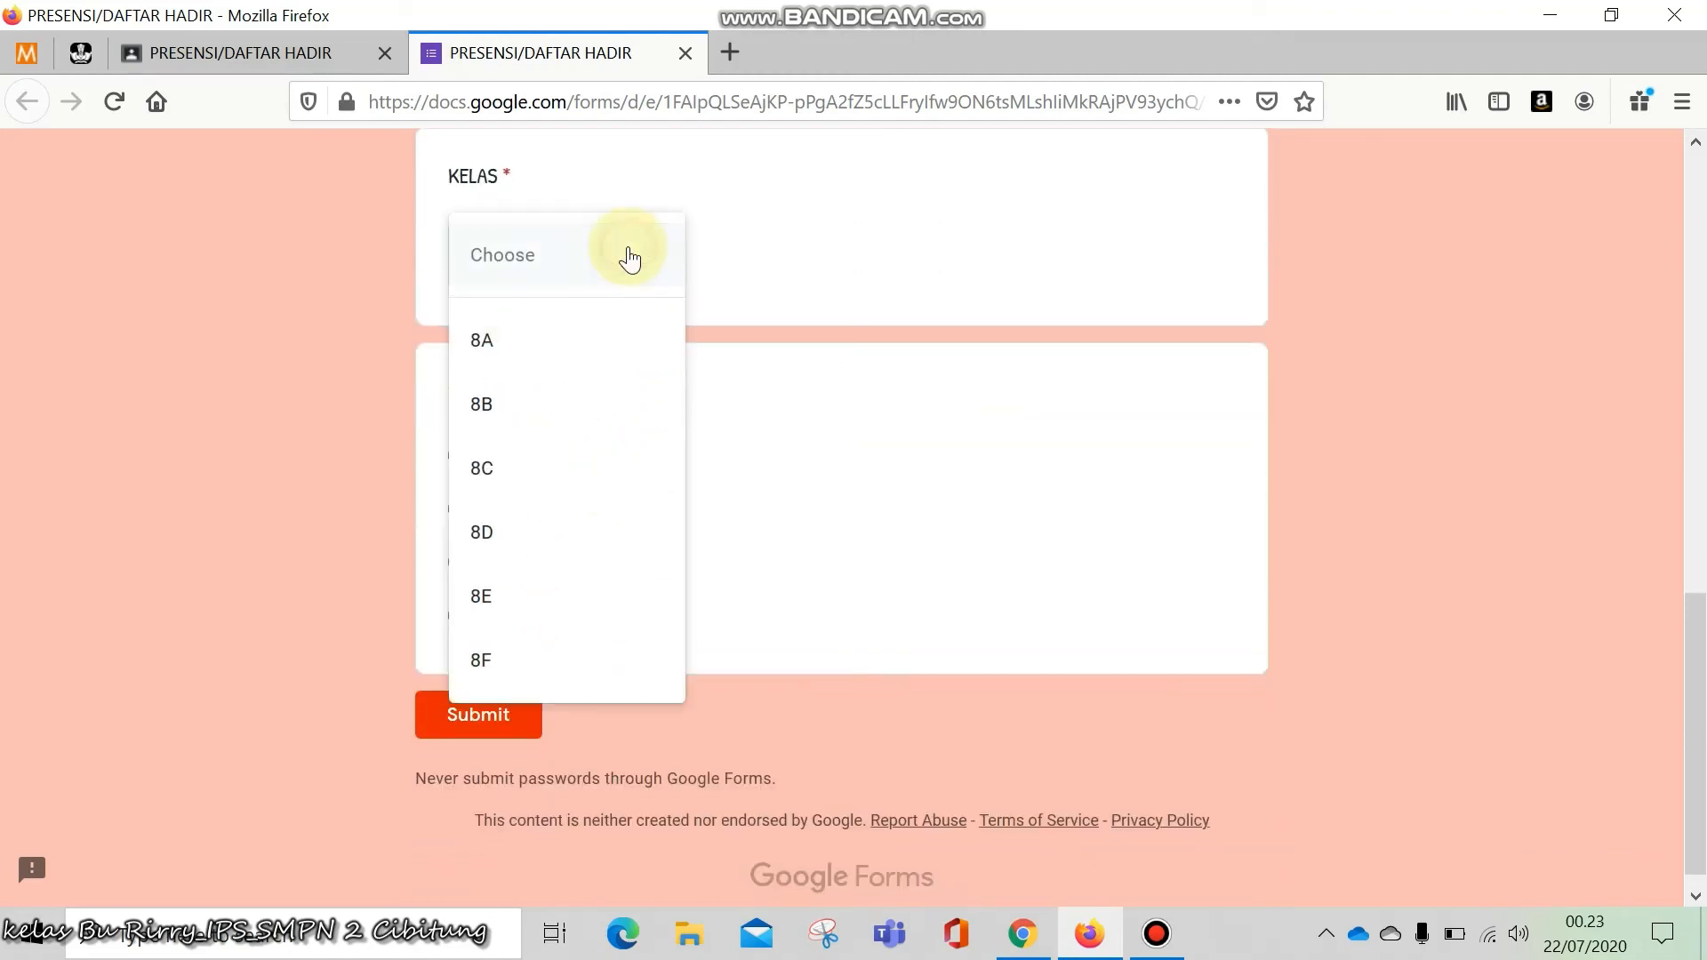
click(603, 338)
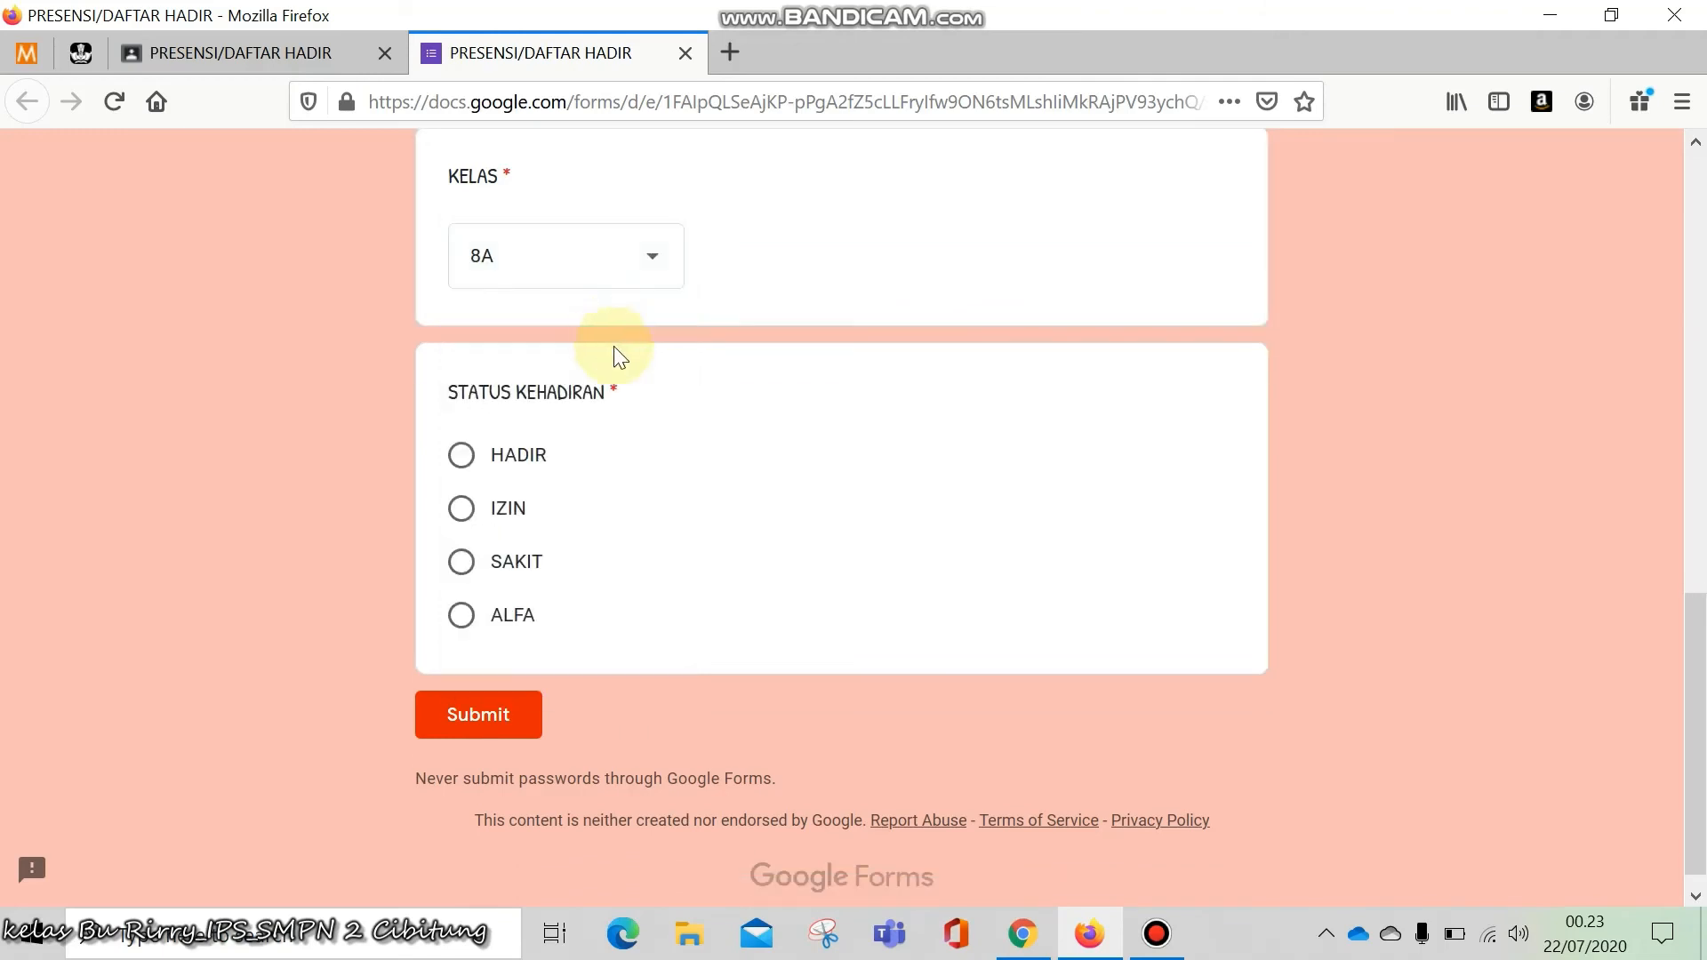
click(462, 455)
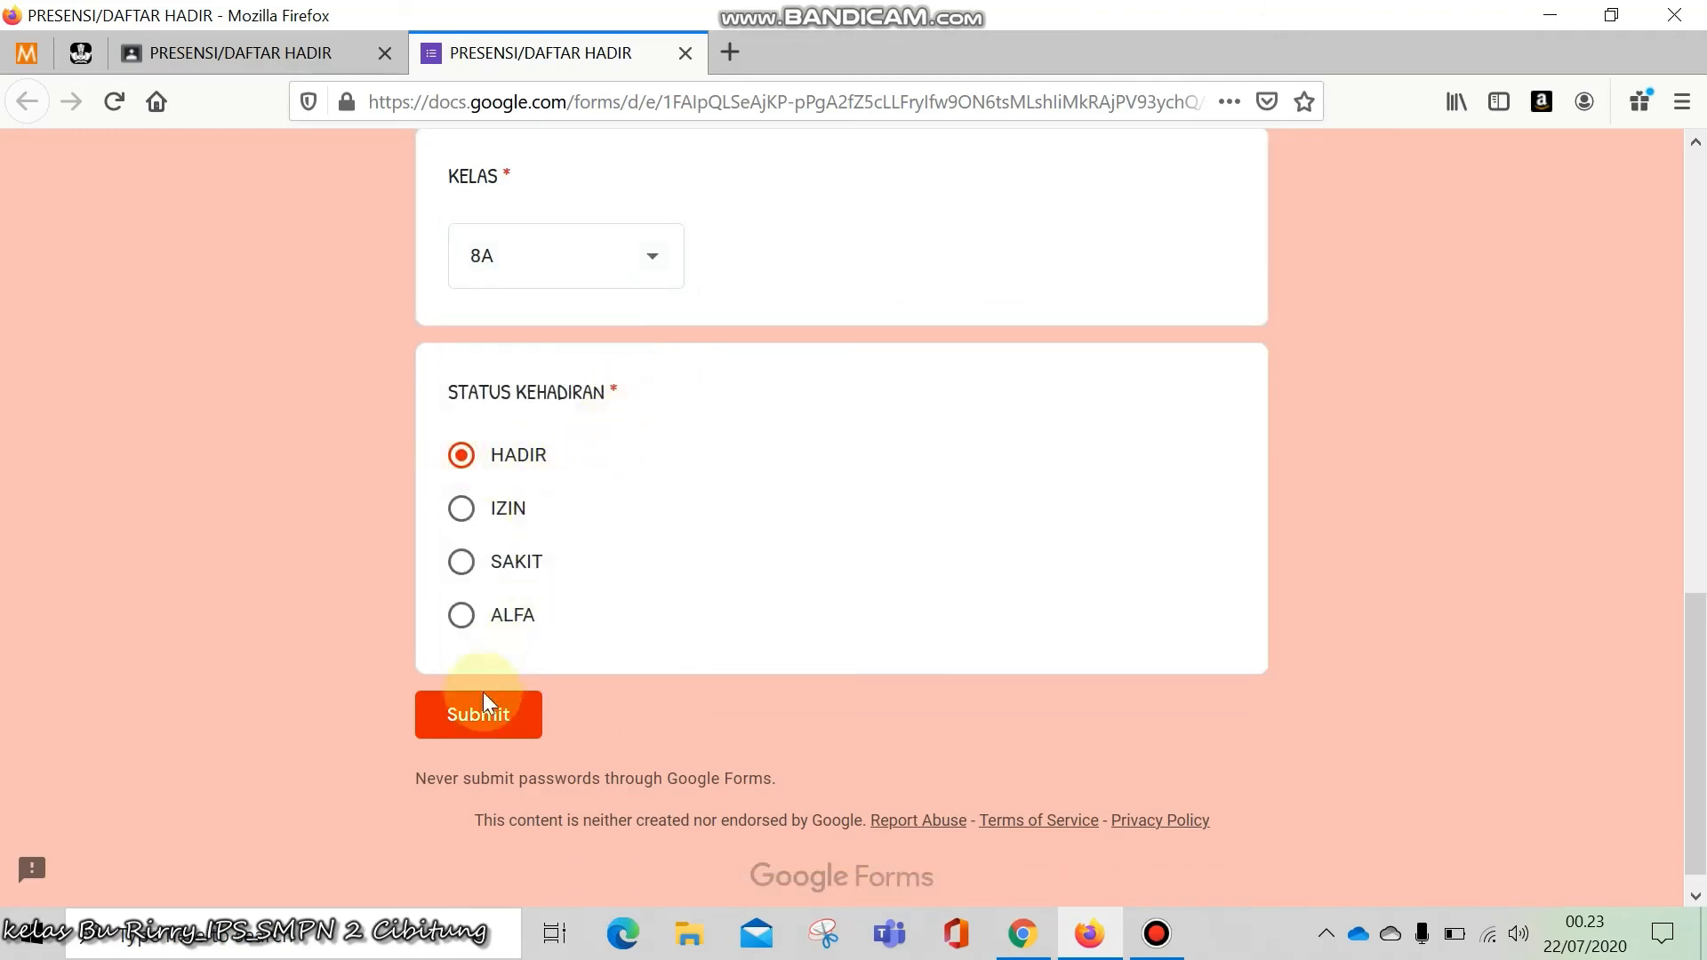
click(478, 716)
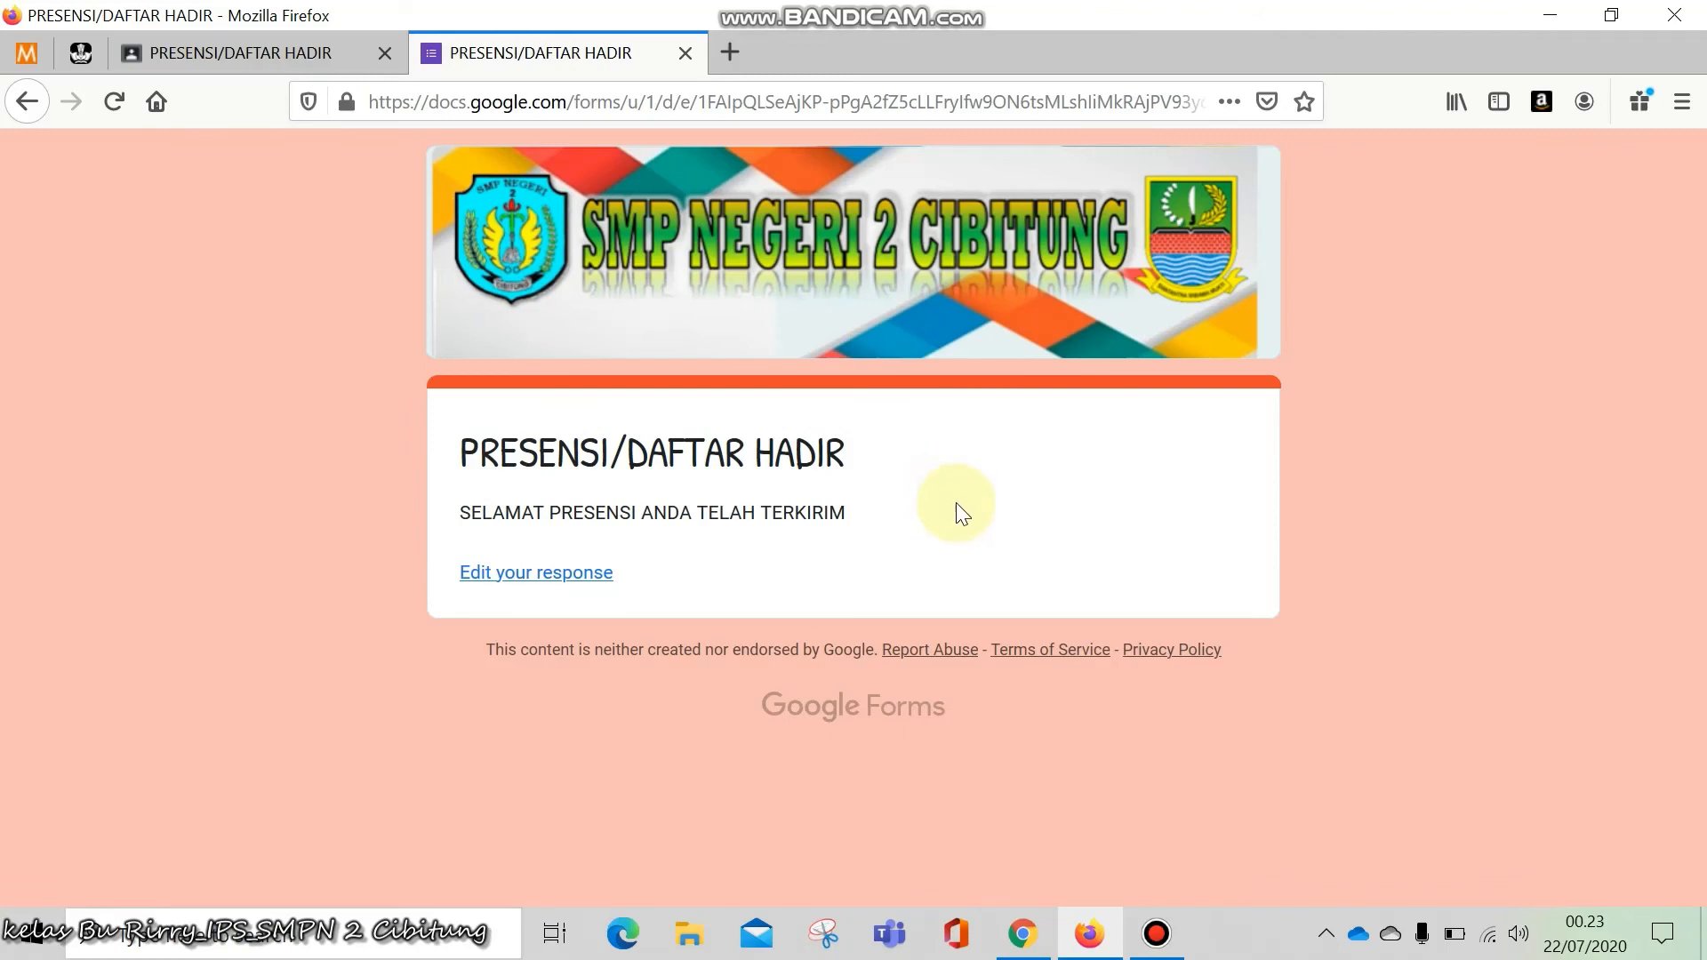
Switch to Chrome and examine the first individual response to the PRESENSI/DAFTAR HADIR IPS8 form, from date to attendance status
click(1020, 947)
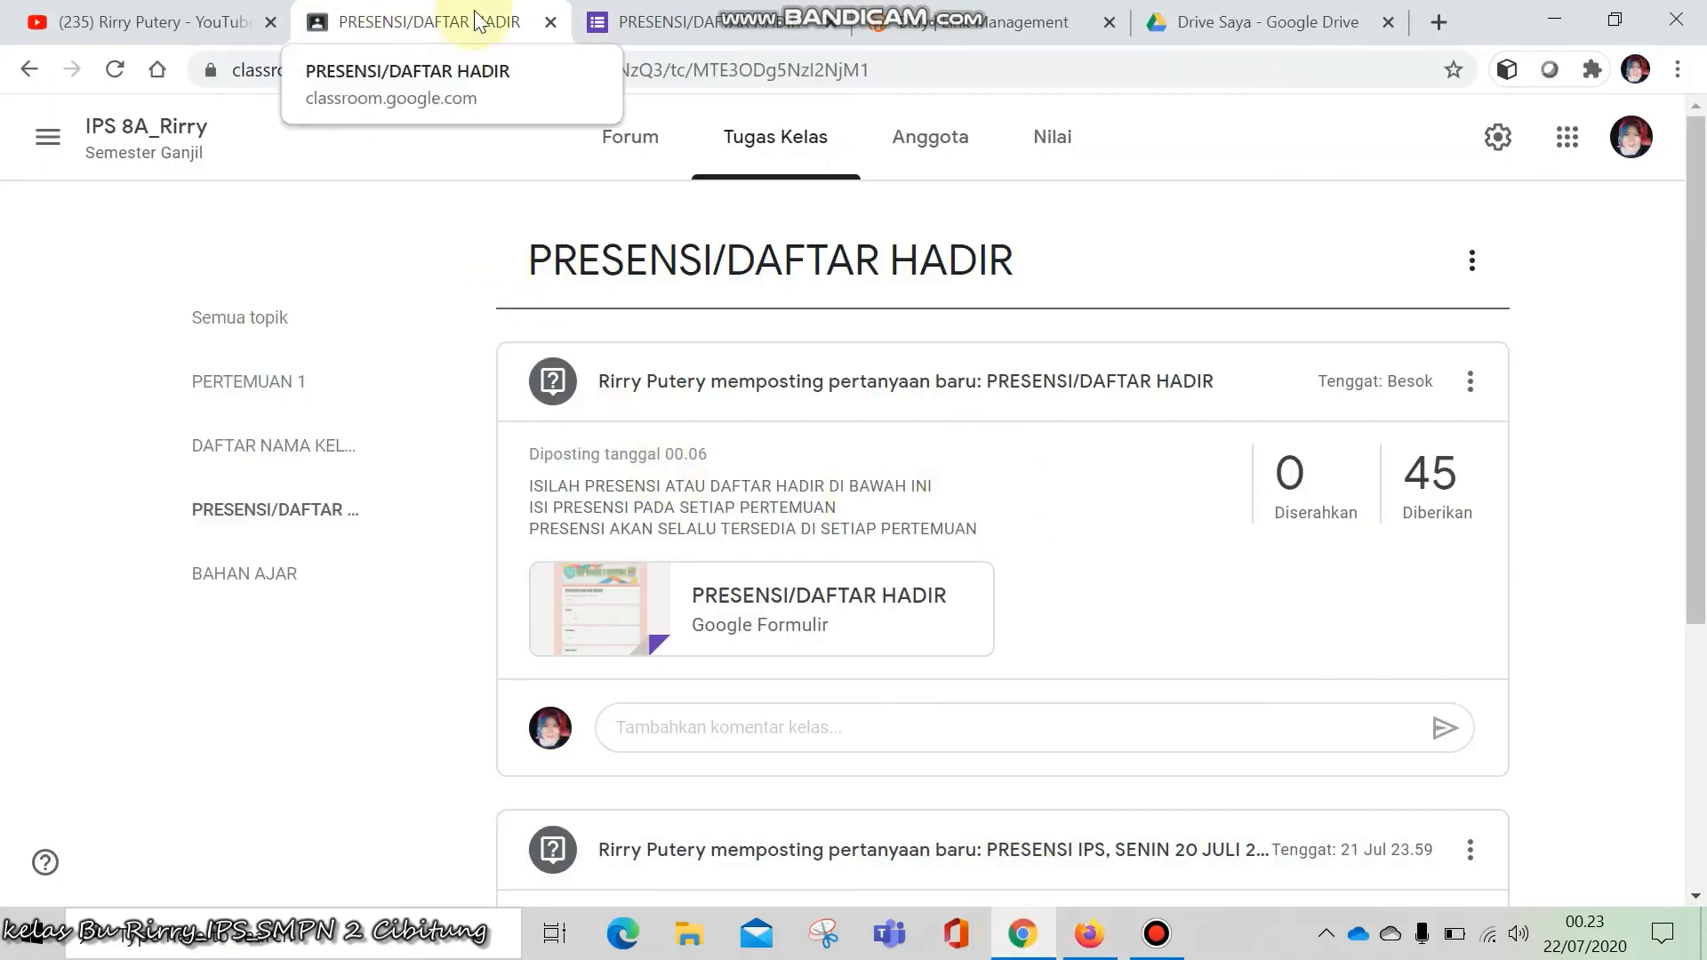
click(665, 25)
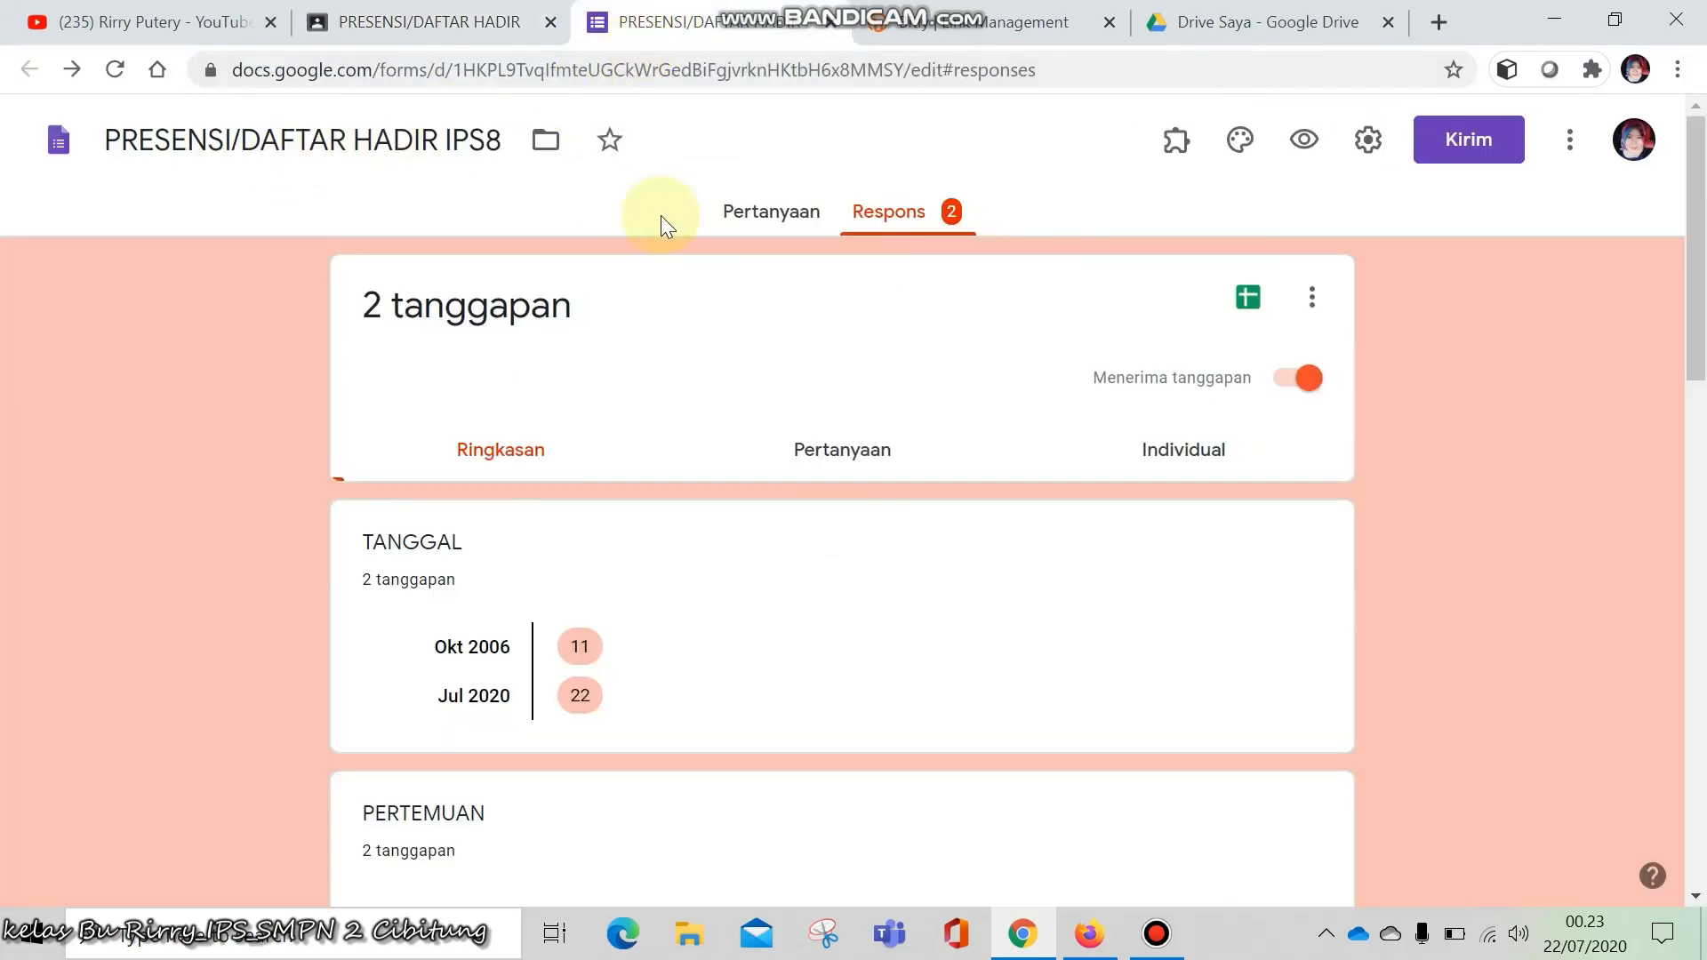
click(769, 218)
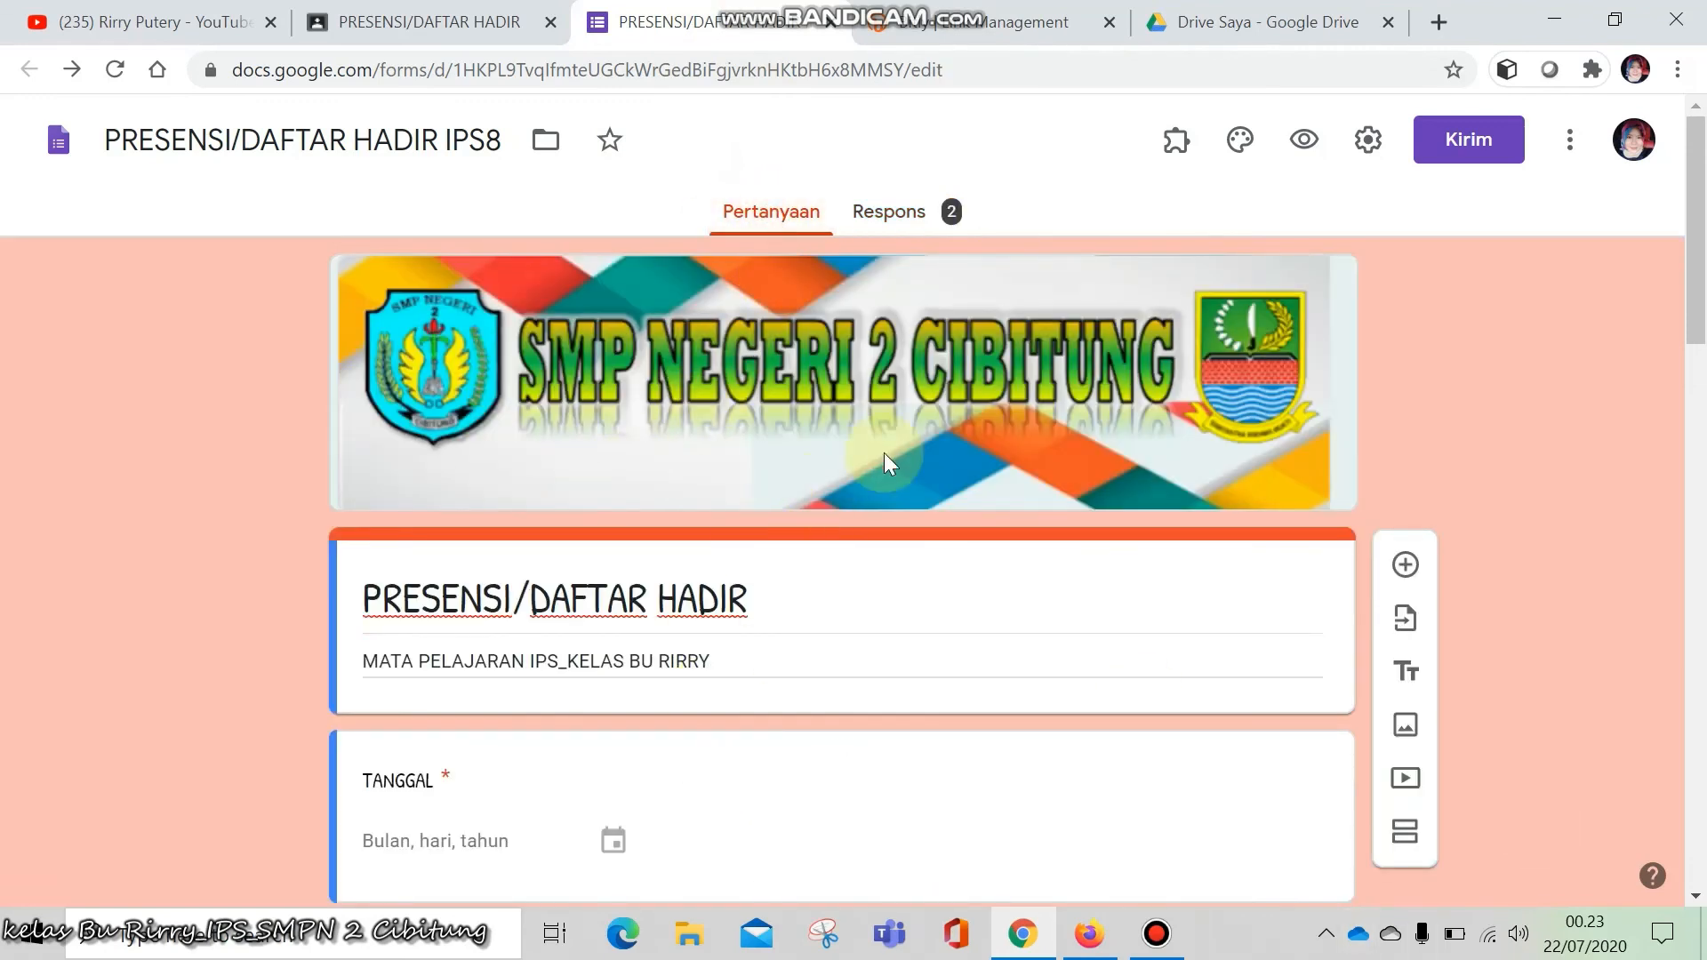
click(905, 226)
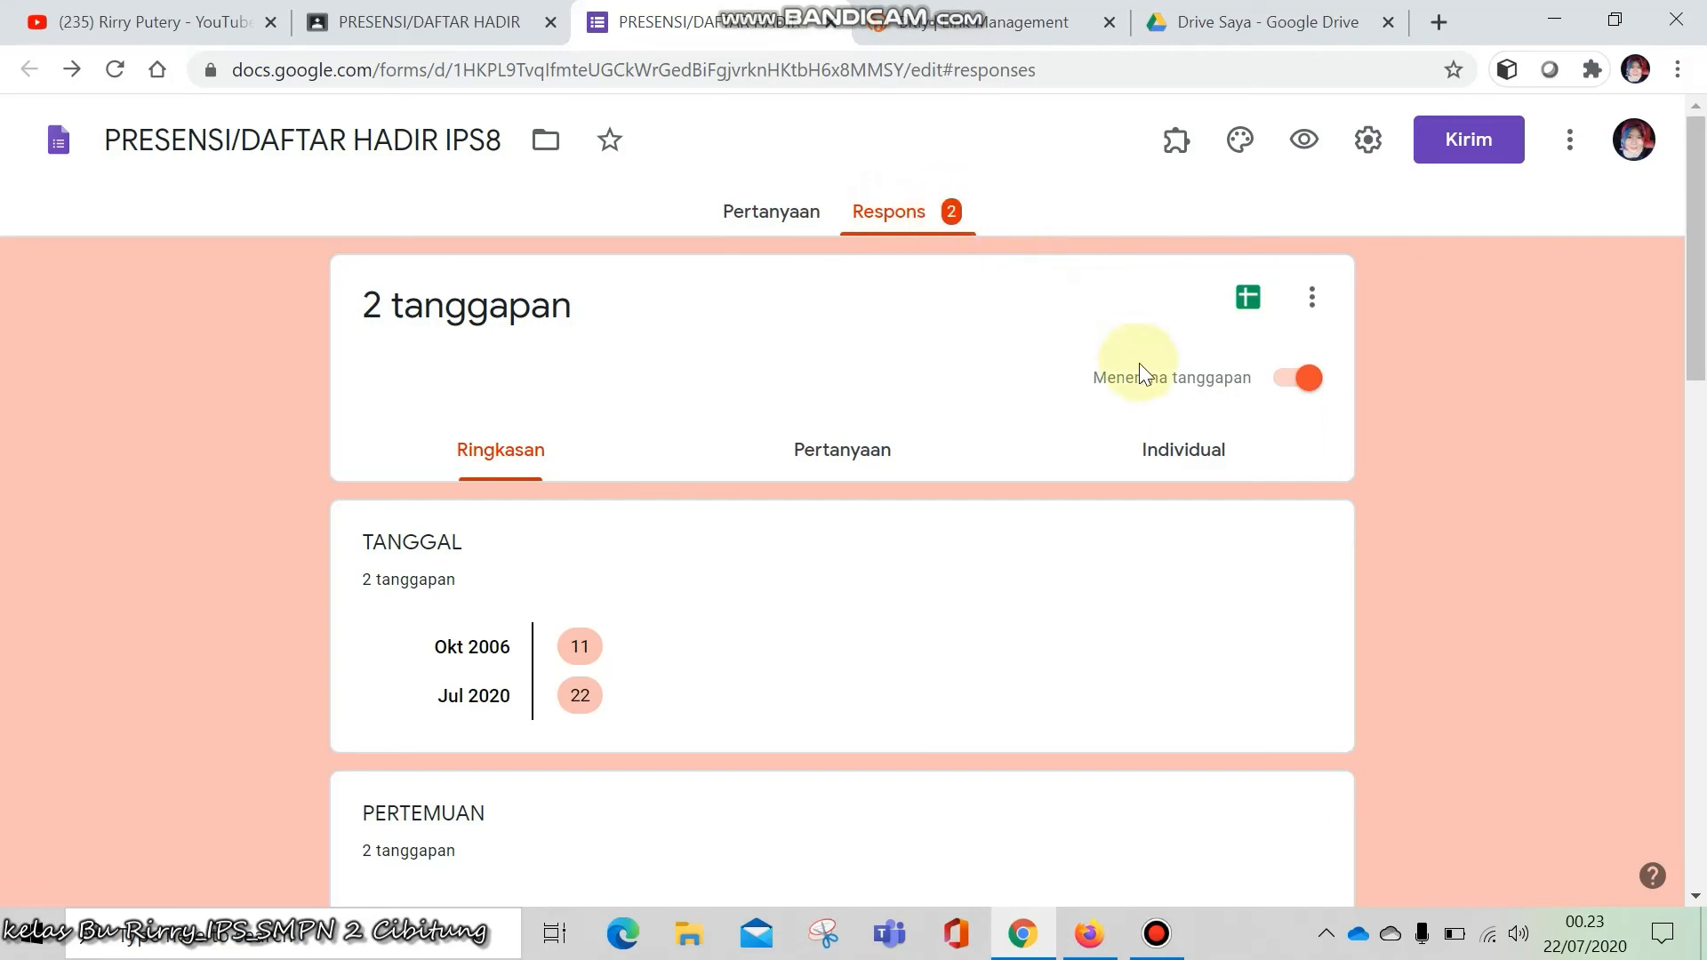
click(1162, 458)
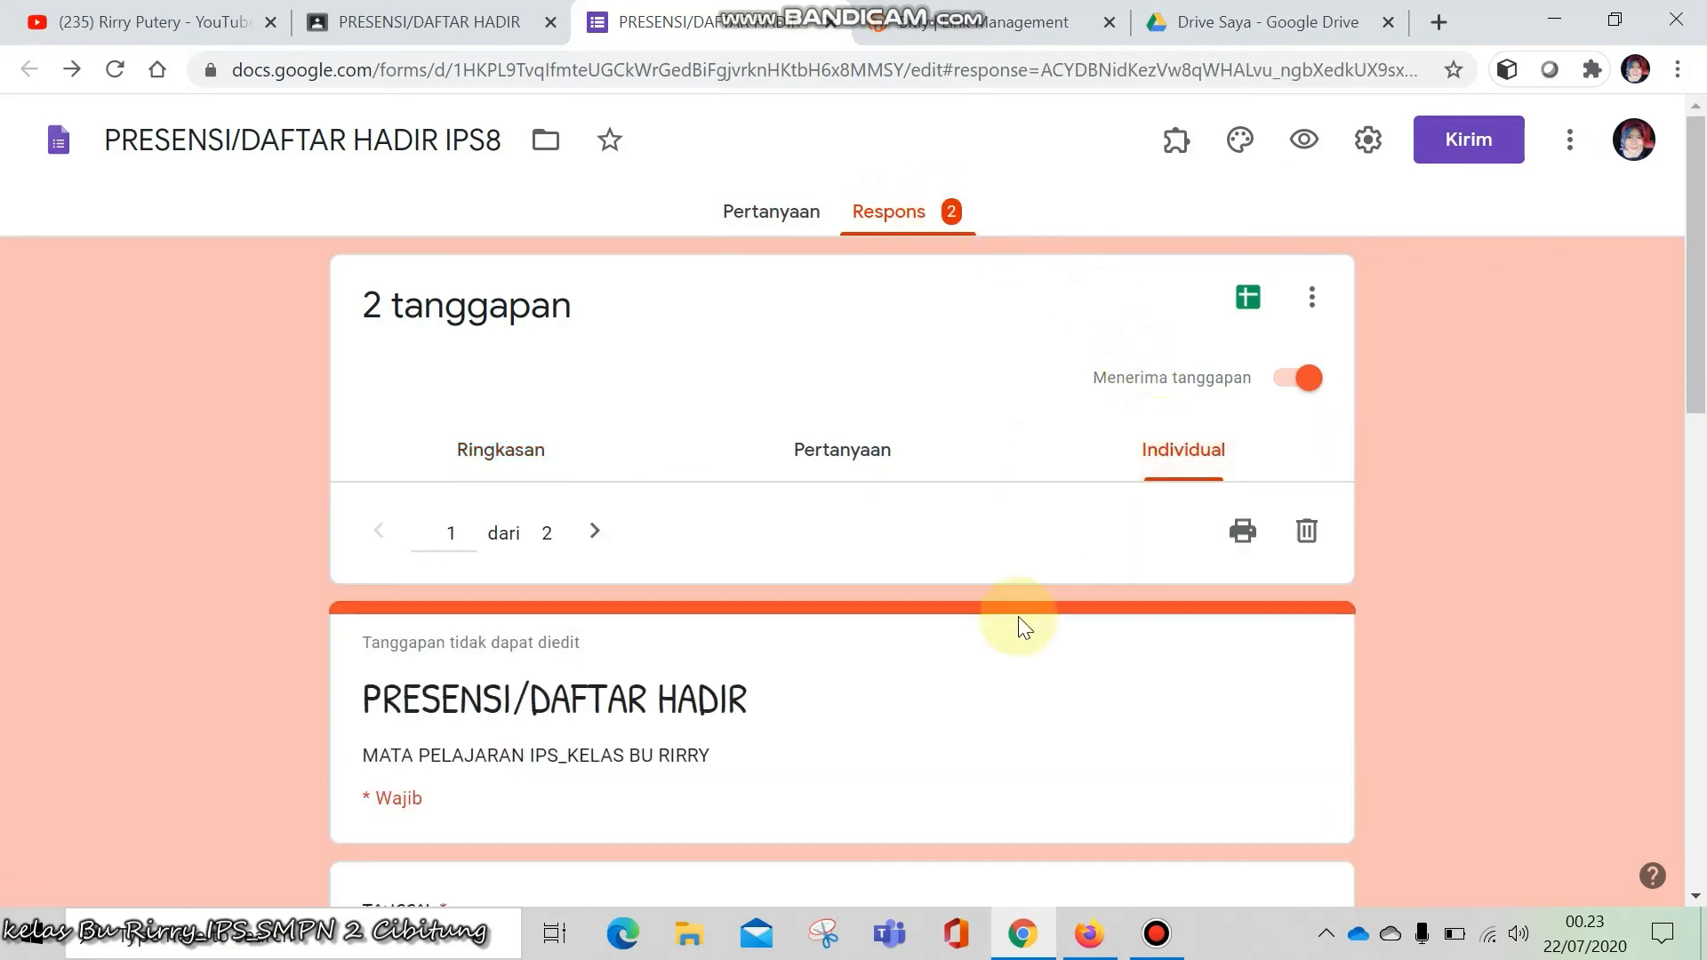
scroll(1024, 626, down, 6)
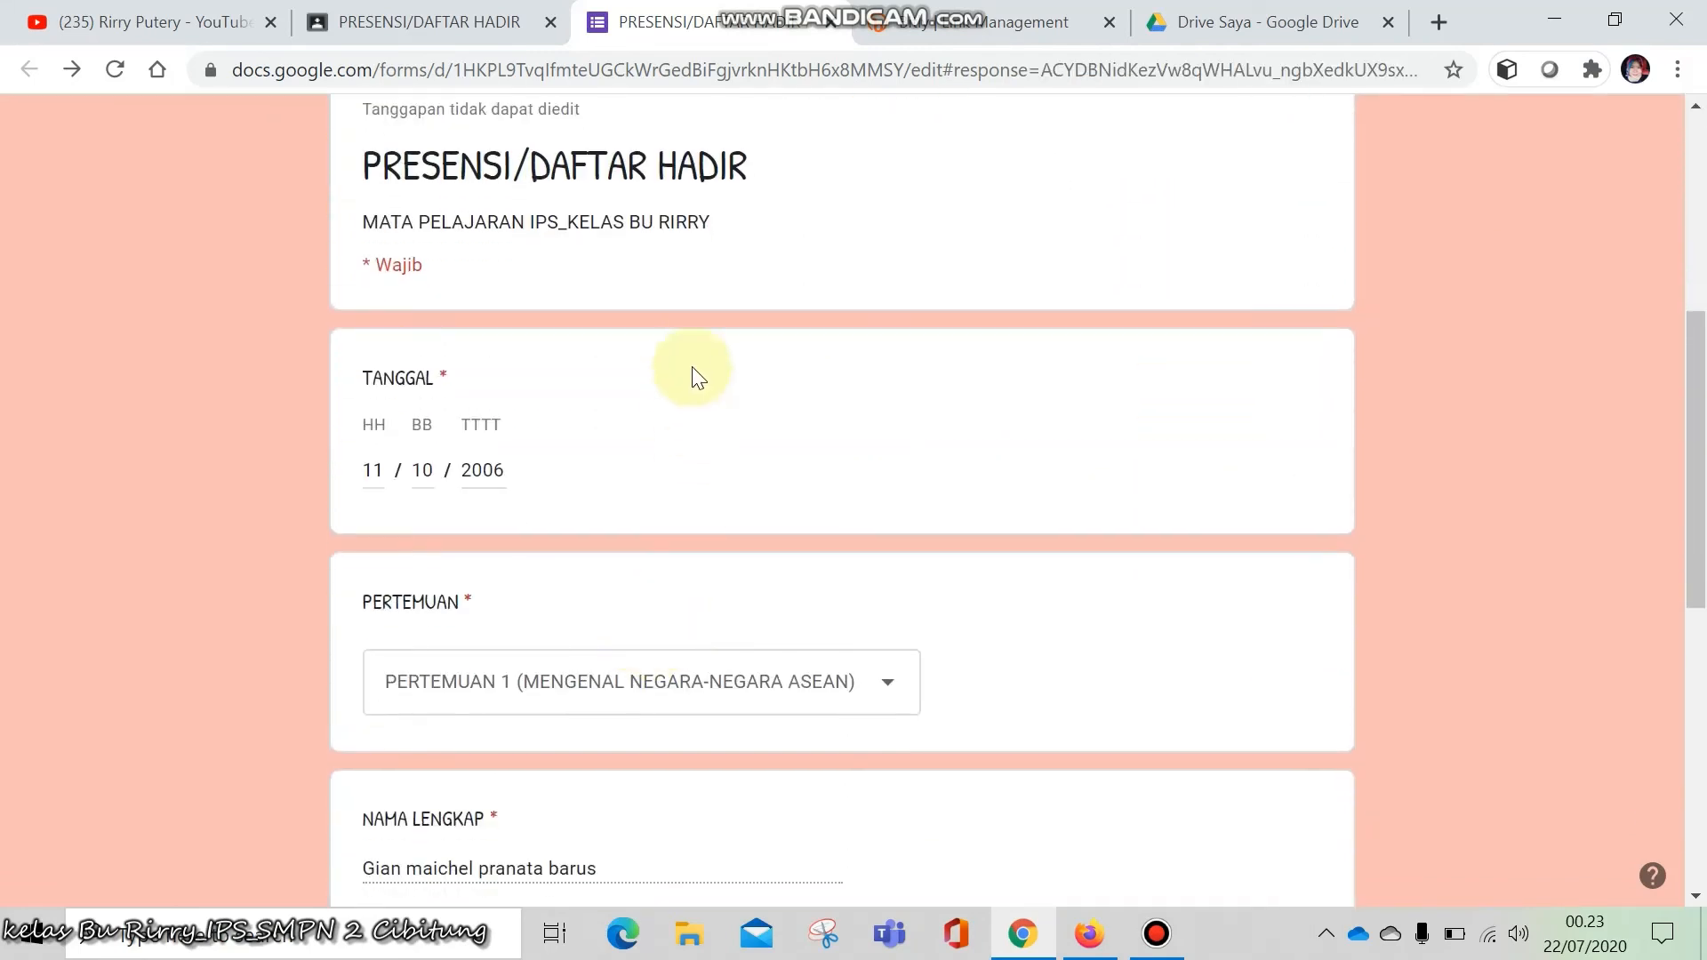
scroll(696, 377, down, 3)
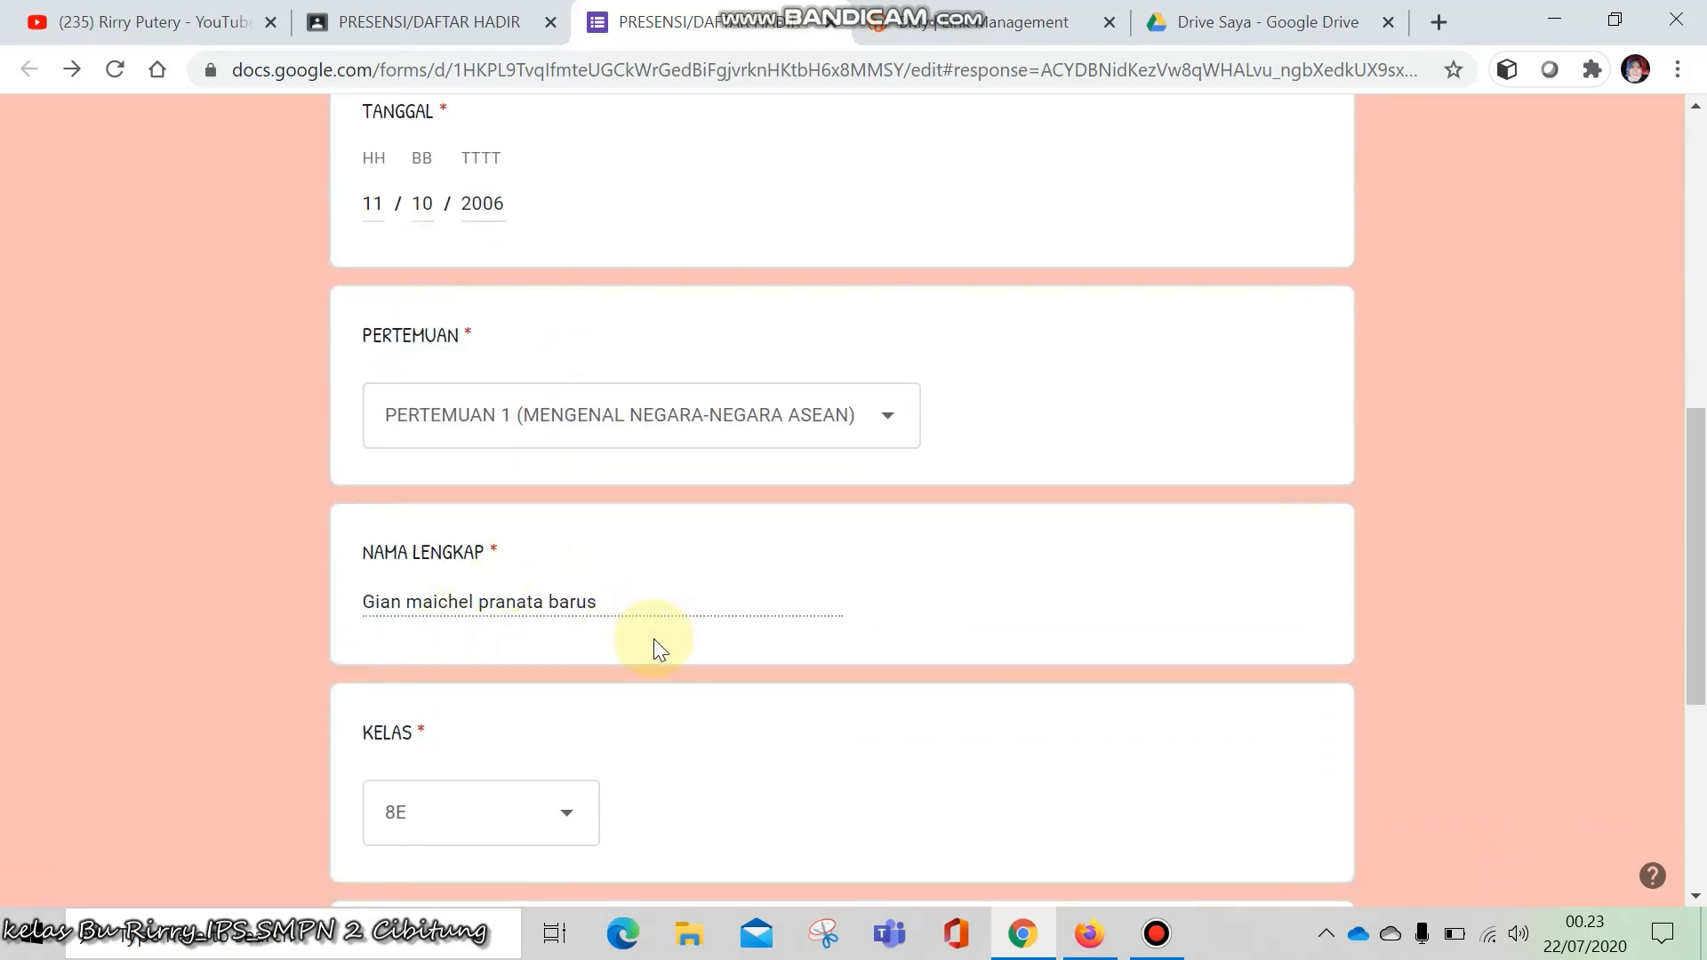
scroll(654, 638, down, 3)
scroll(628, 637, down, 2)
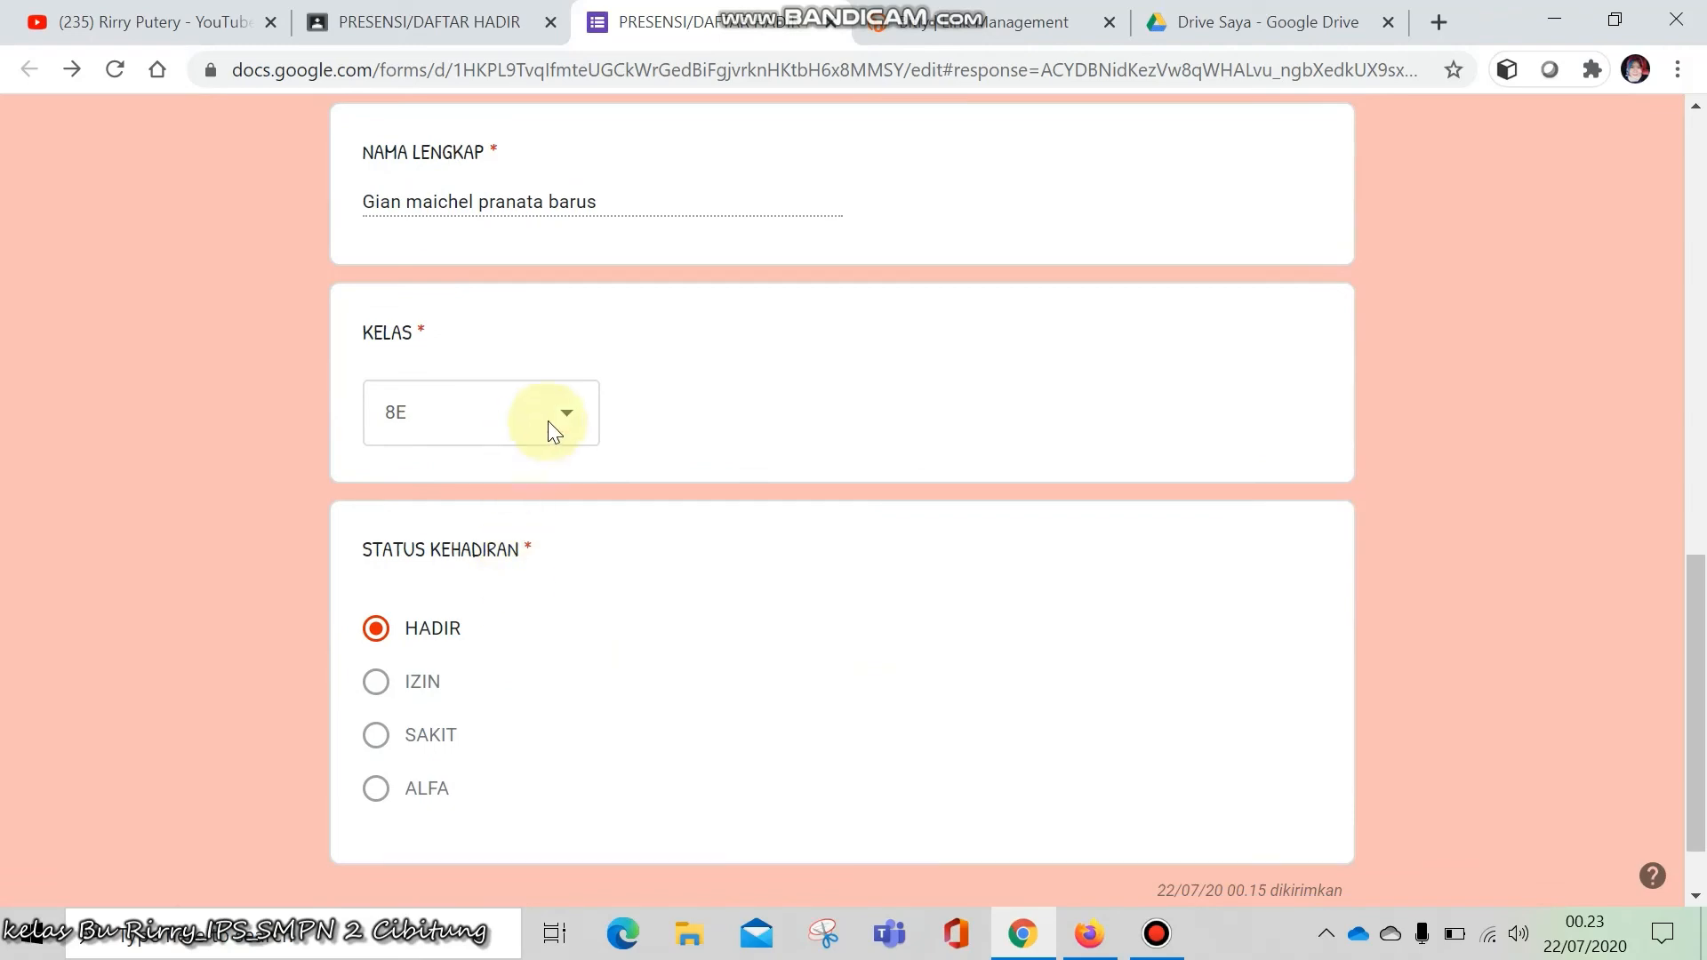
scroll(534, 656, up, 15)
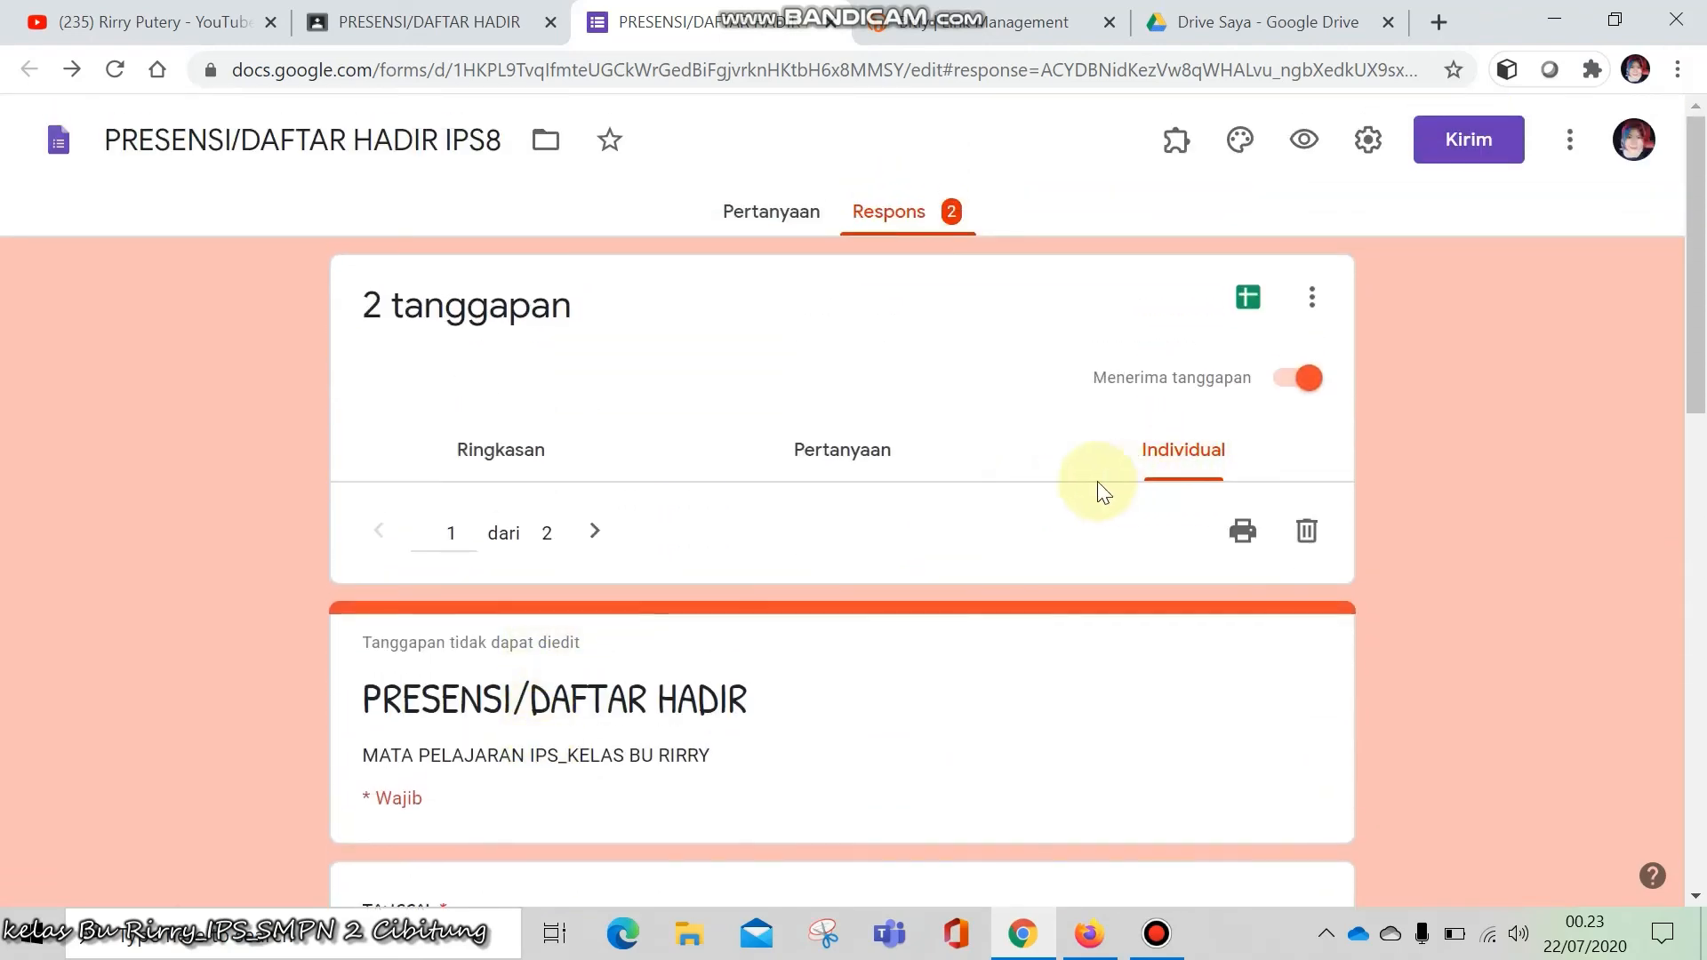
Go to the second individual response and check its date, meeting, name, class and attendance status
click(593, 530)
scroll(640, 587, down, 5)
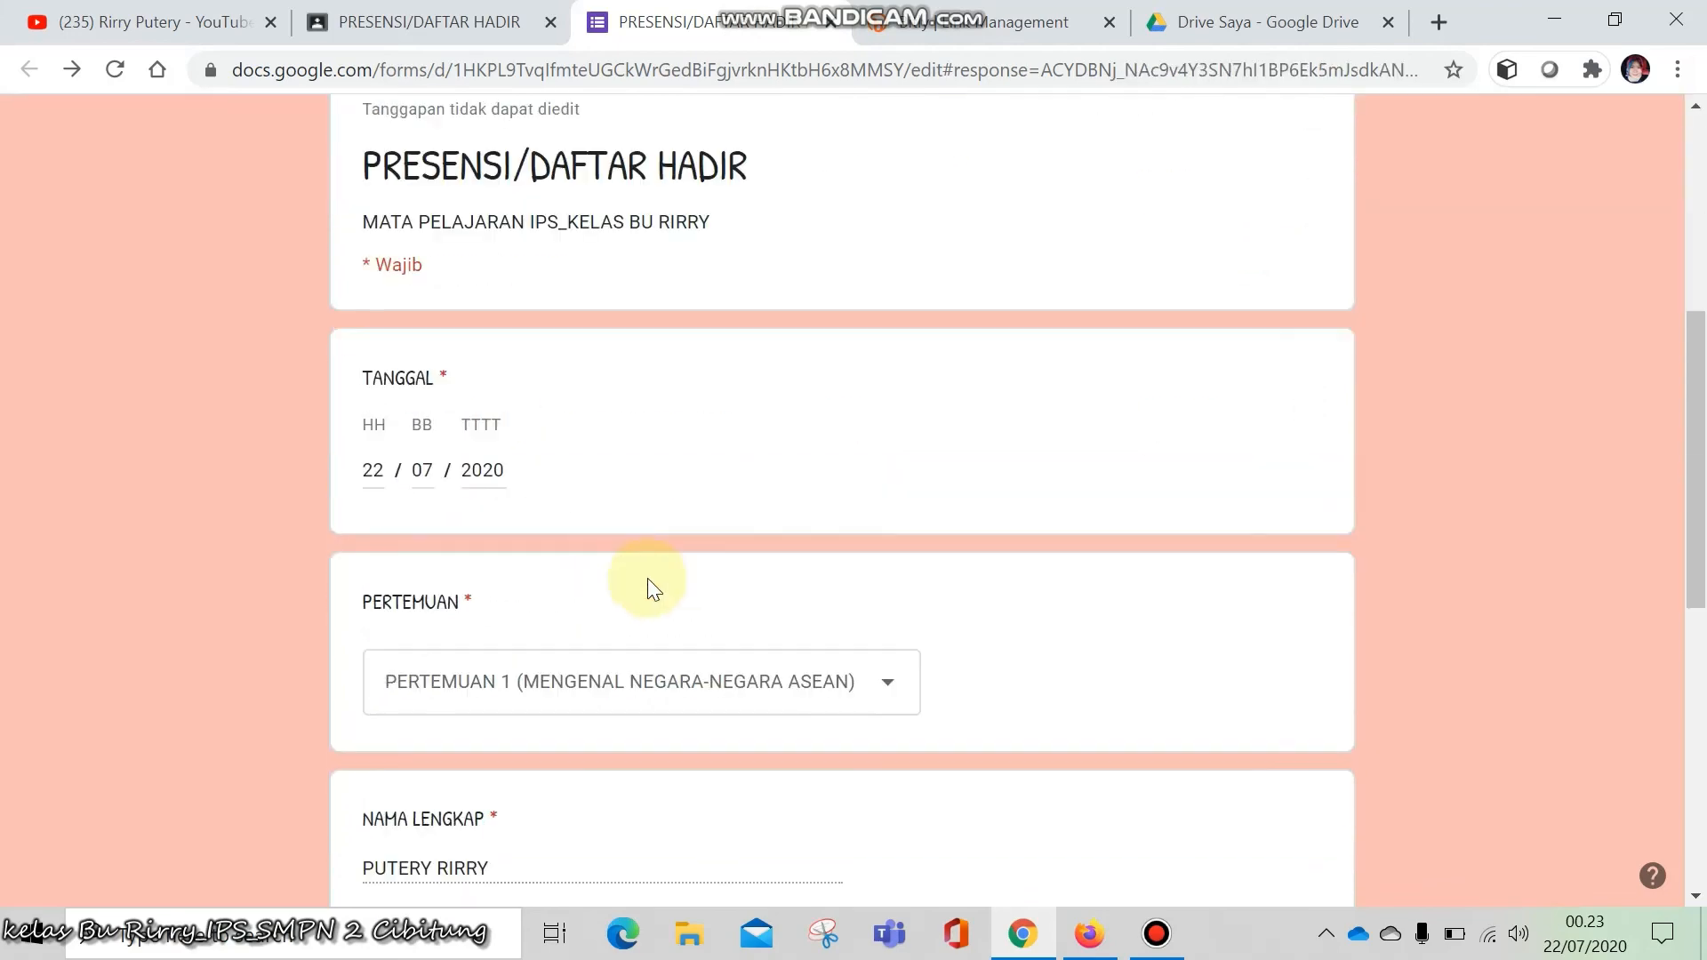
scroll(654, 563, down, 3)
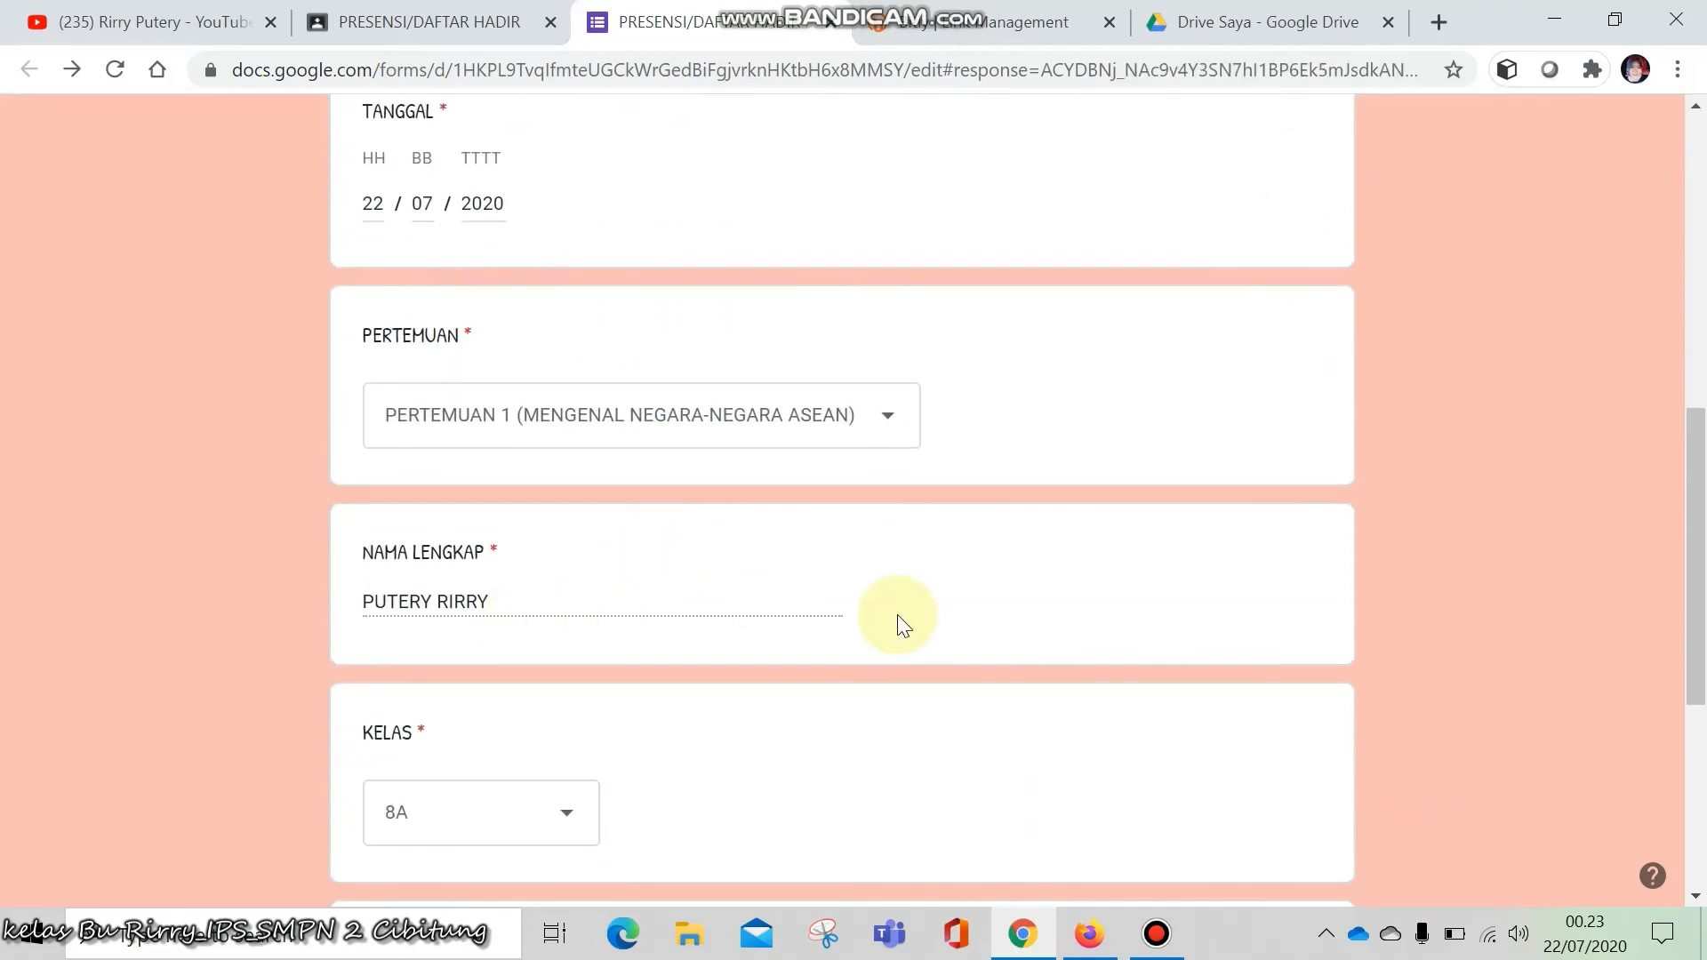
scroll(595, 538, down, 4)
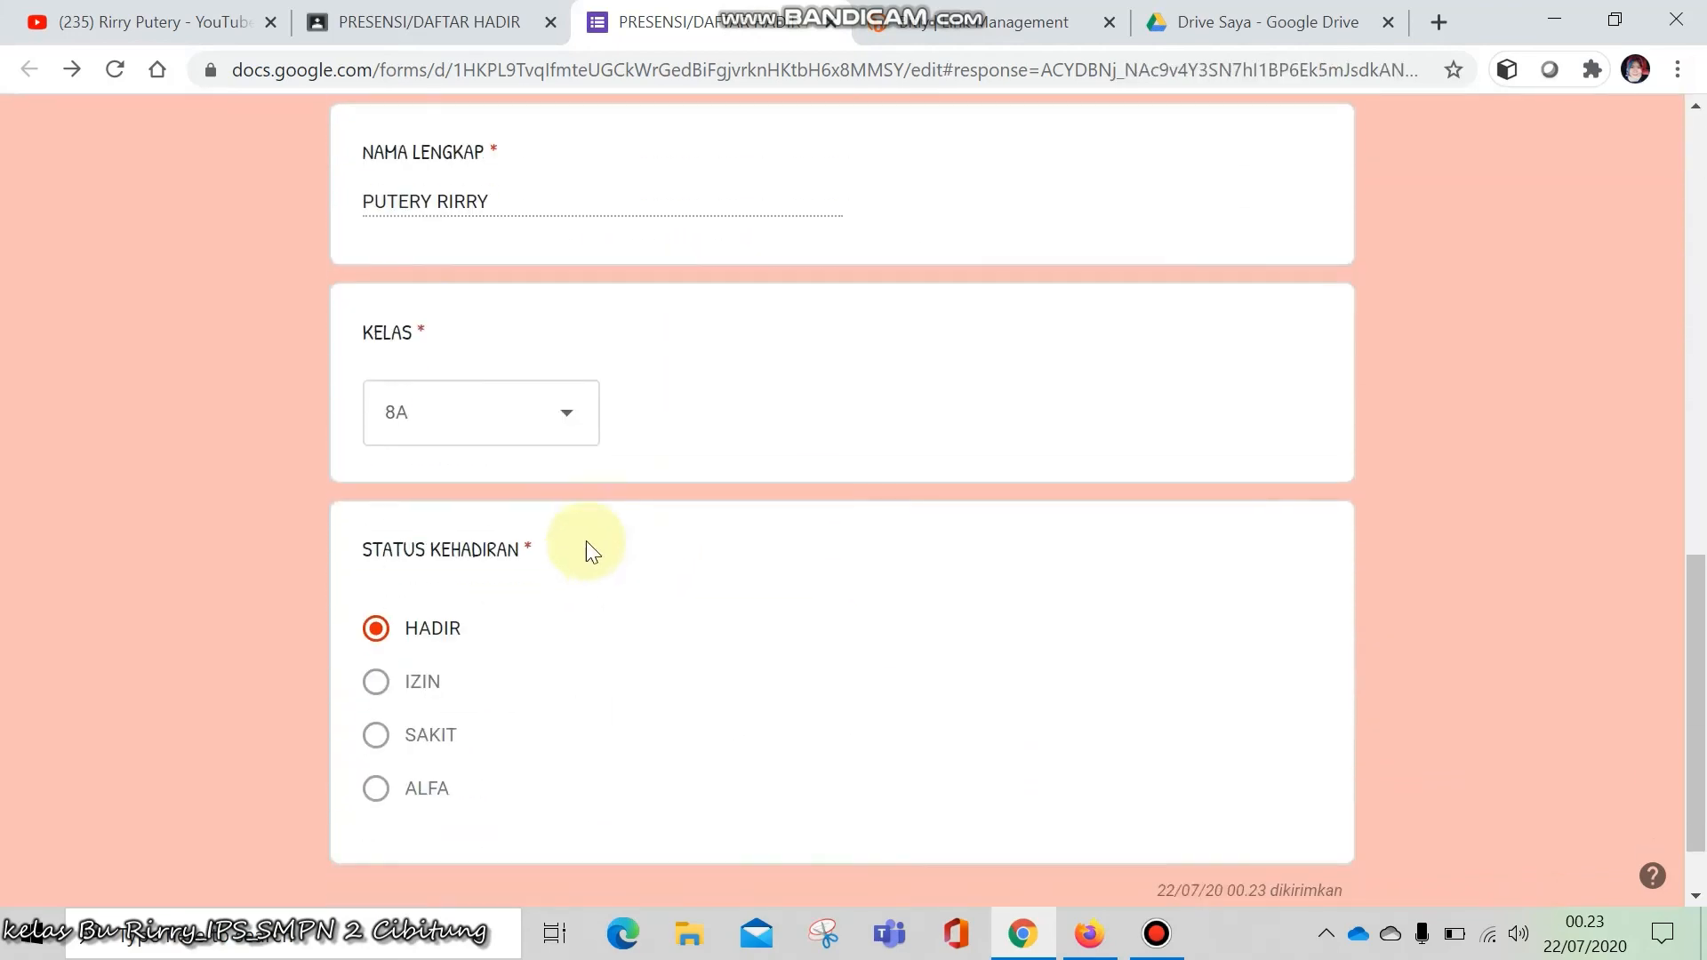
scroll(560, 605, up, 12)
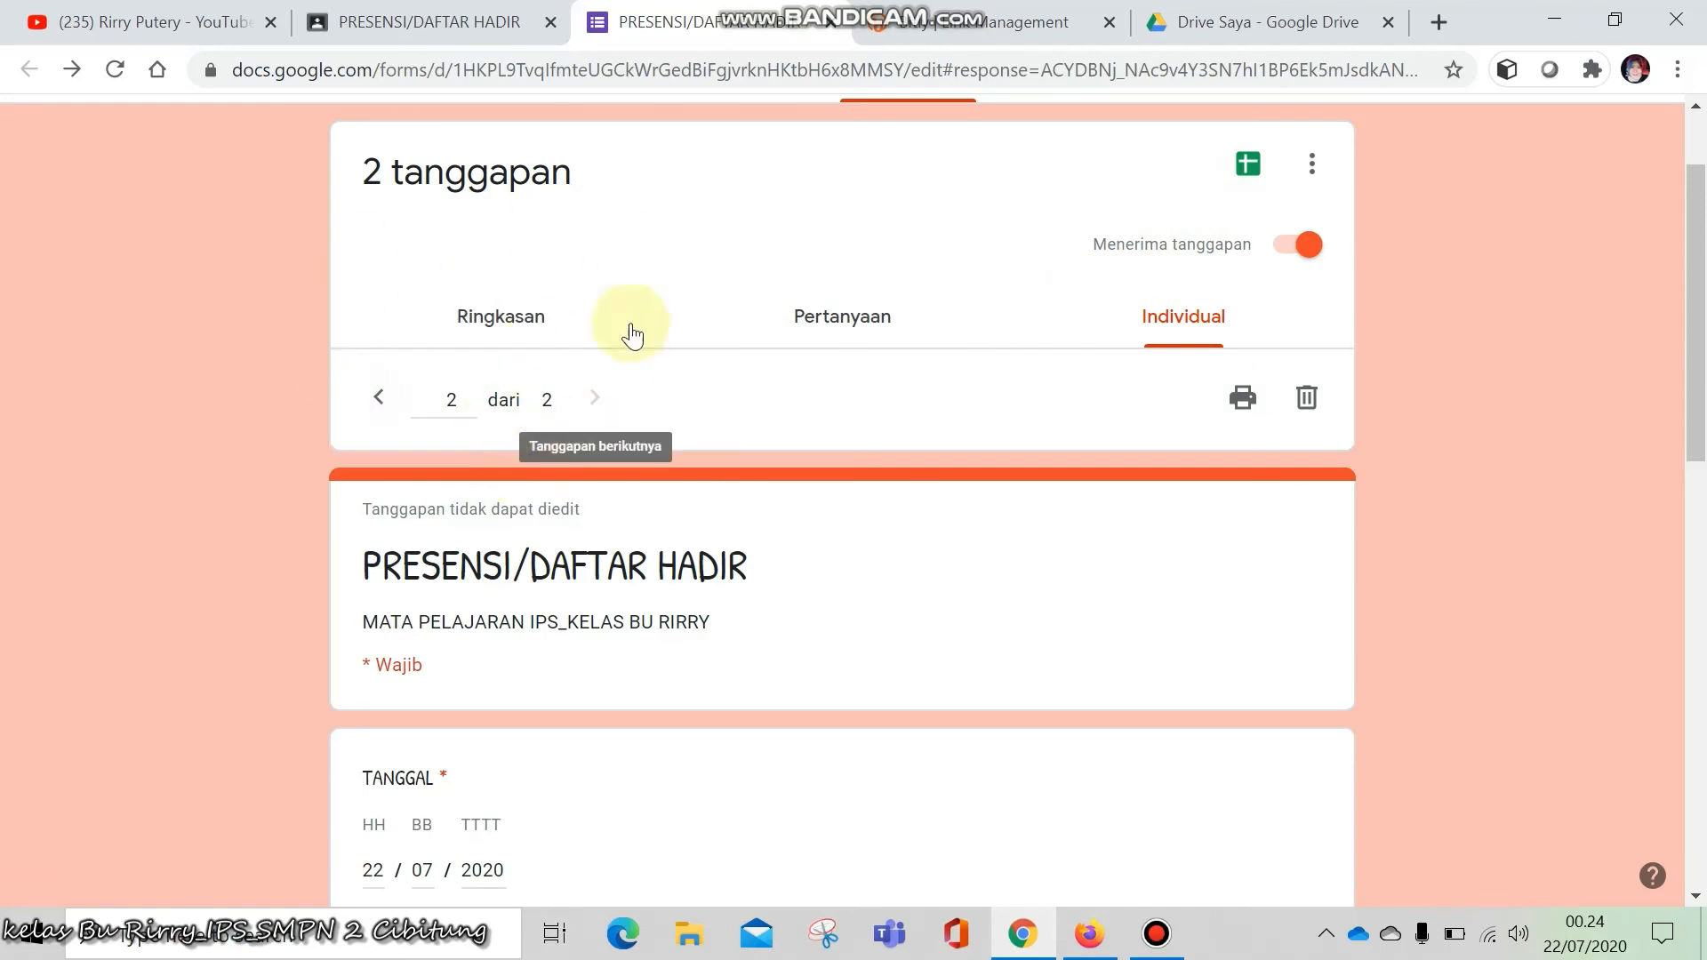
Create a new spreadsheet for the form responses, shortening its name to PRESENSI/DAFTAR HADIR IPS8
click(1245, 166)
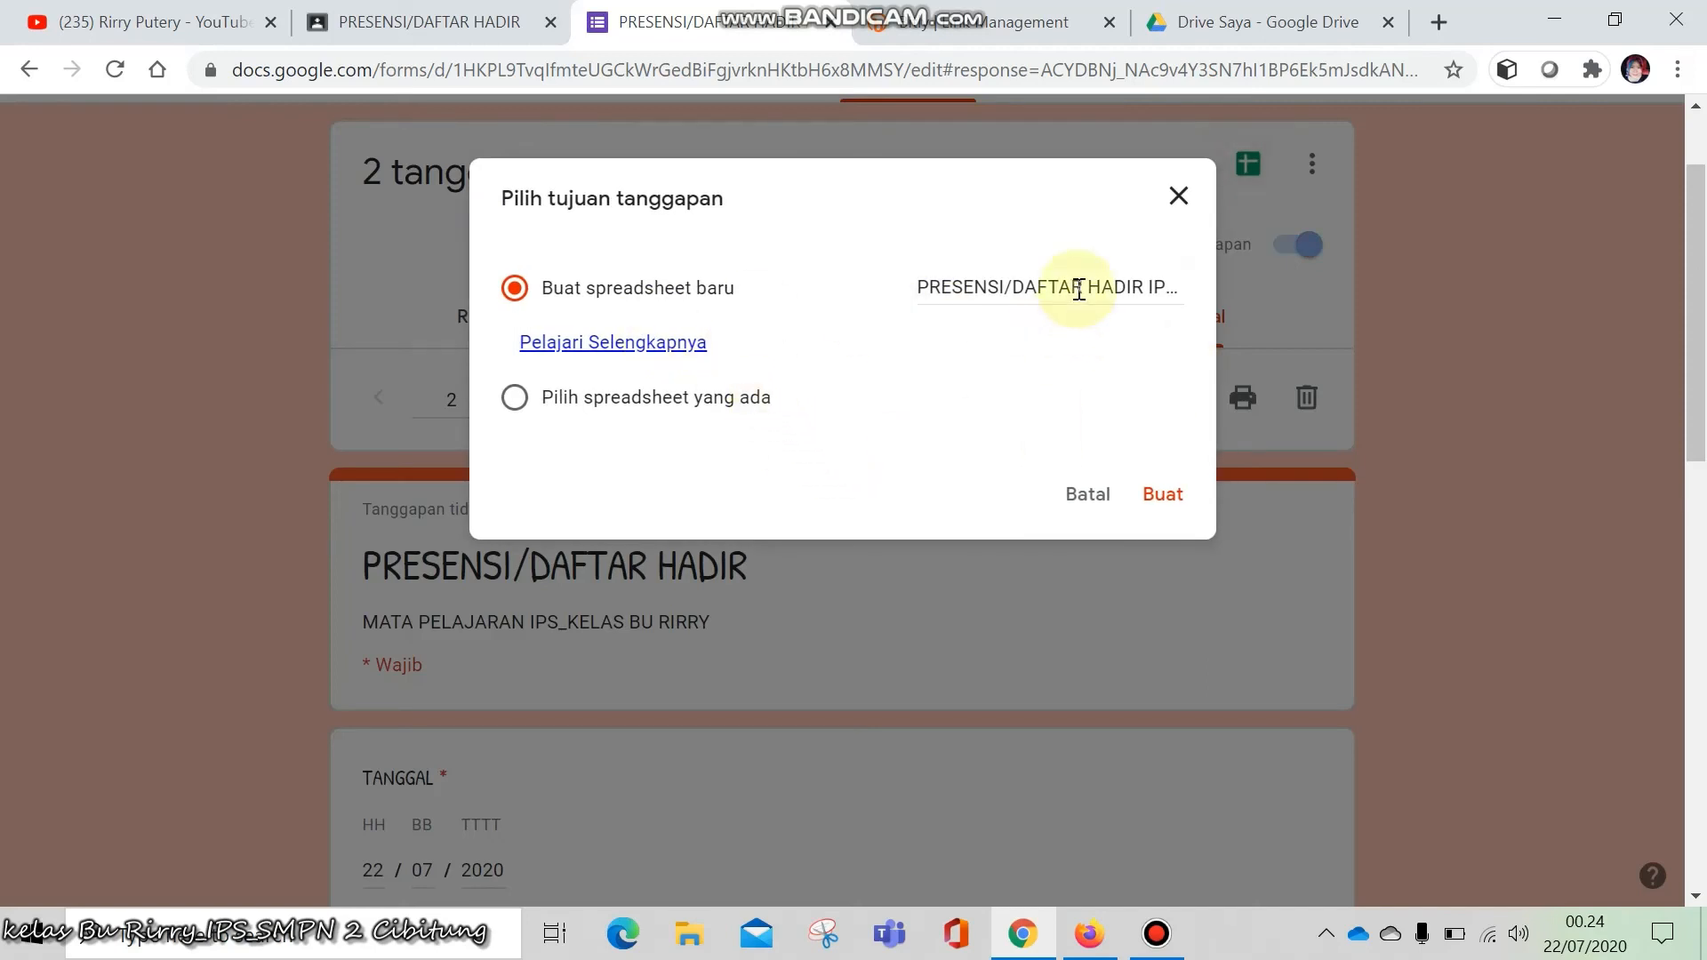
click(1149, 289)
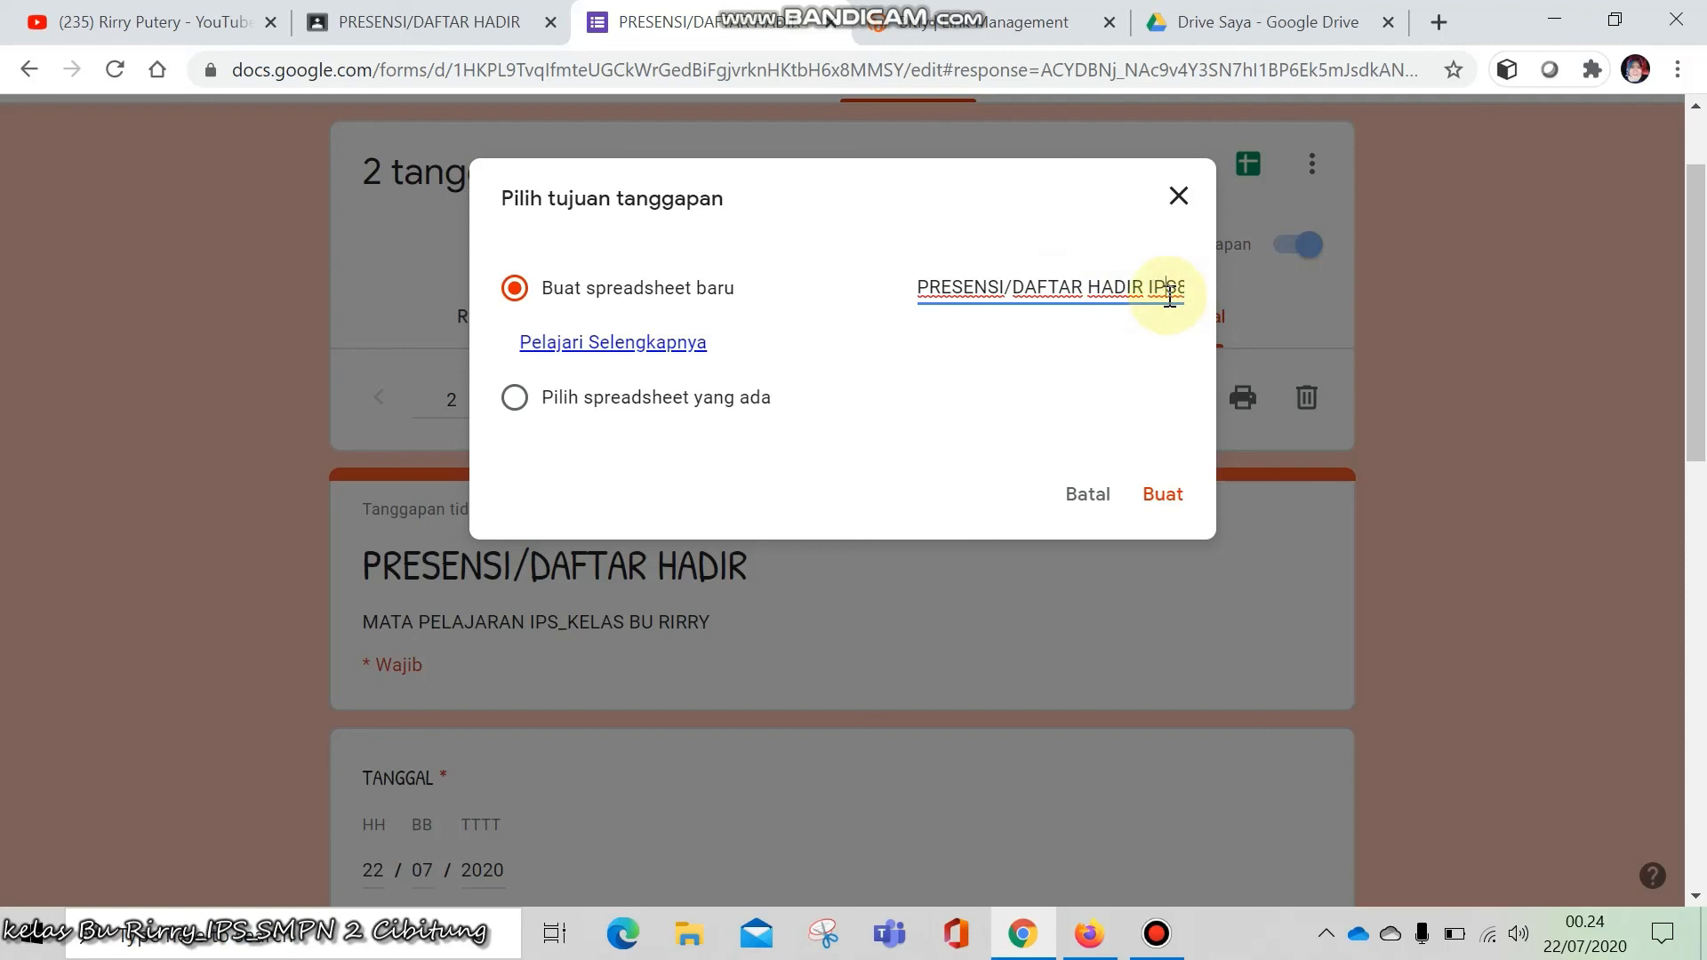
key(End)
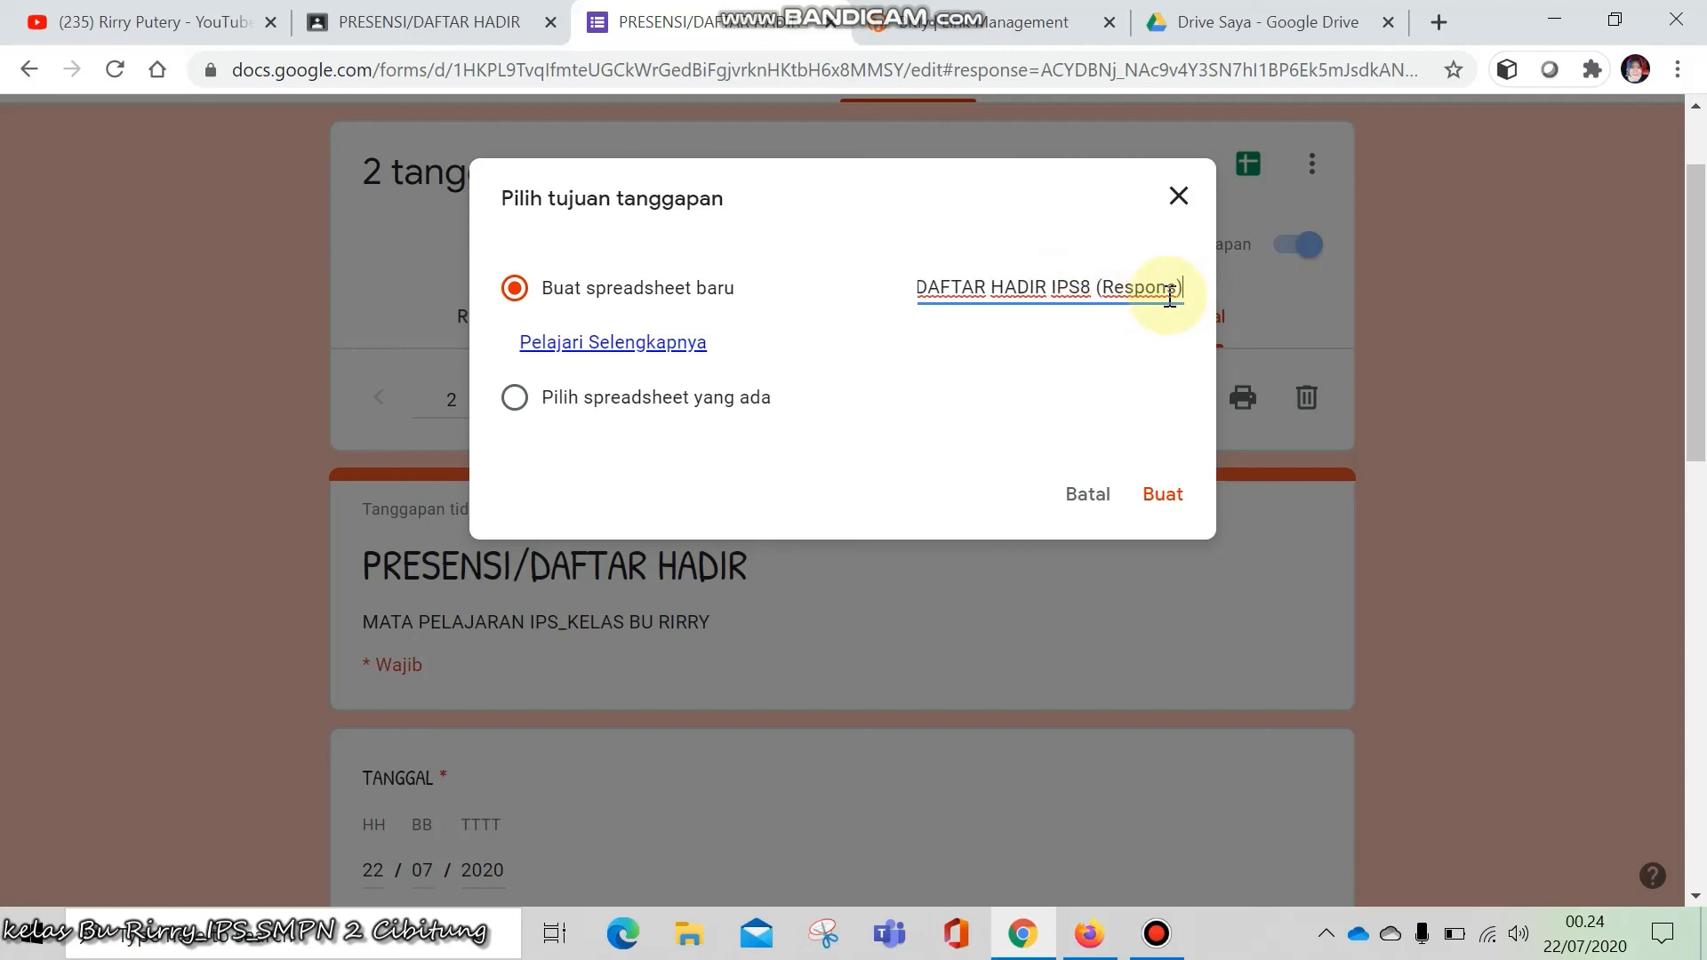
key(BackSpace)
key(BackSpace)
key(BackSpace)
key(BackSpace)
key(BackSpace)
key(BackSpace)
key(BackSpace)
key(BackSpace)
key(BackSpace)
key(BackSpace)
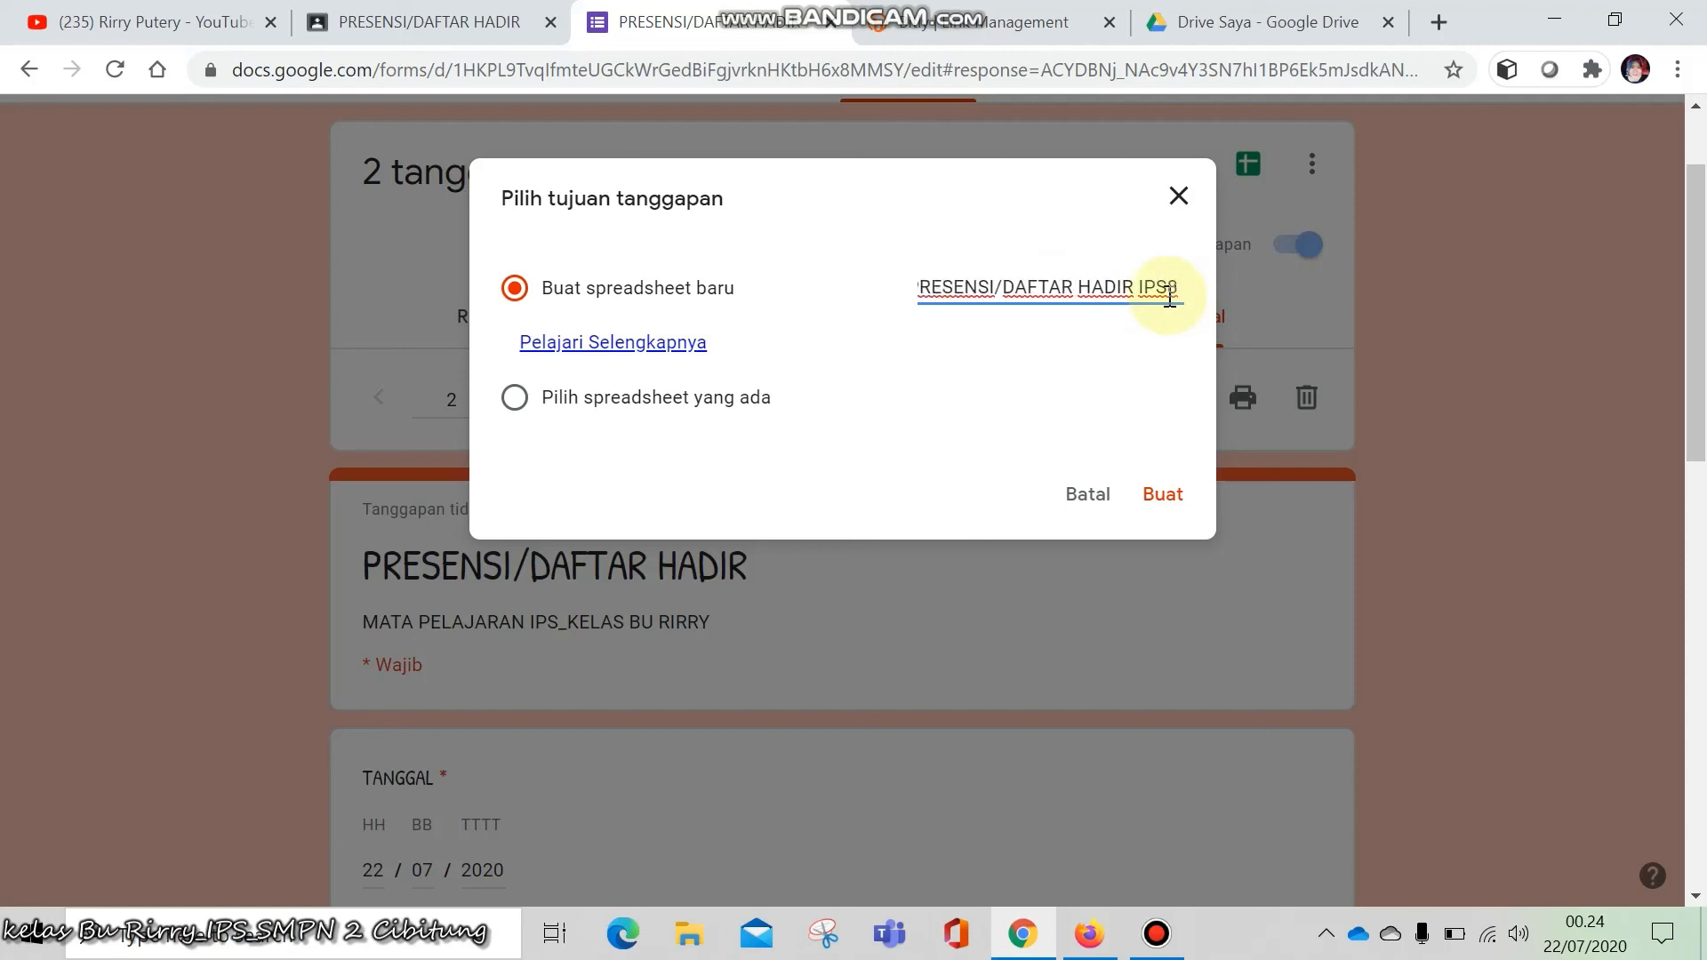
click(1162, 496)
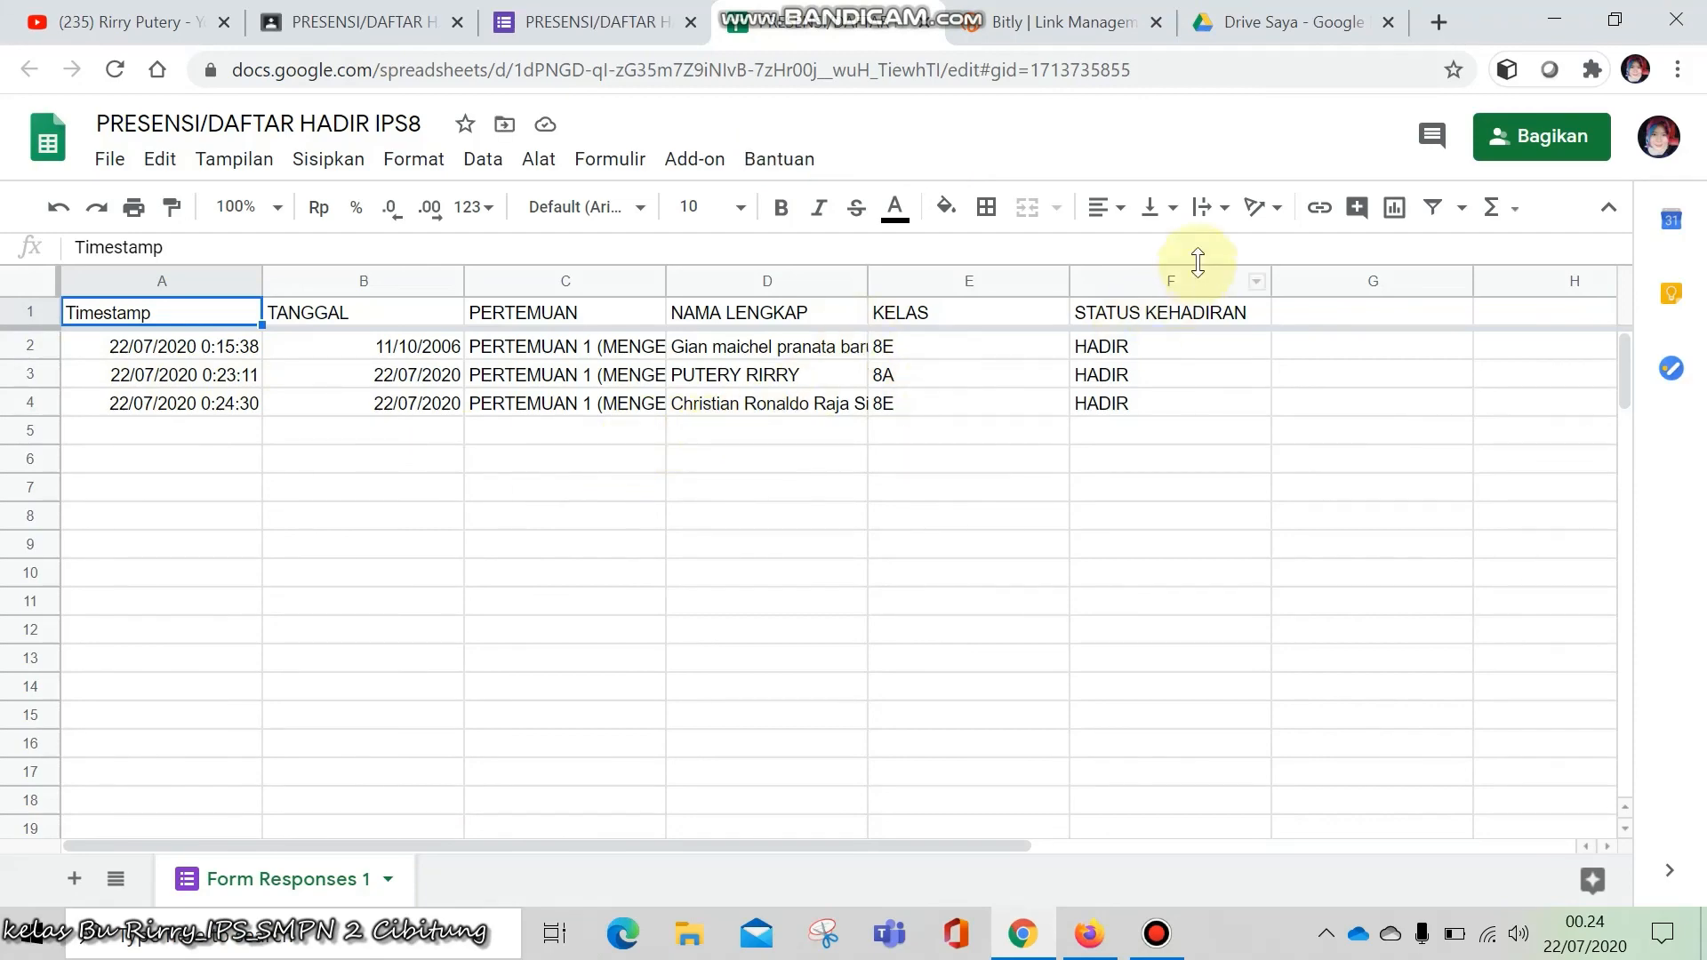
Turn on filters for the response table and sort its rows A → Z by KELAS, followed by NAMA LENGKAP
click(1433, 209)
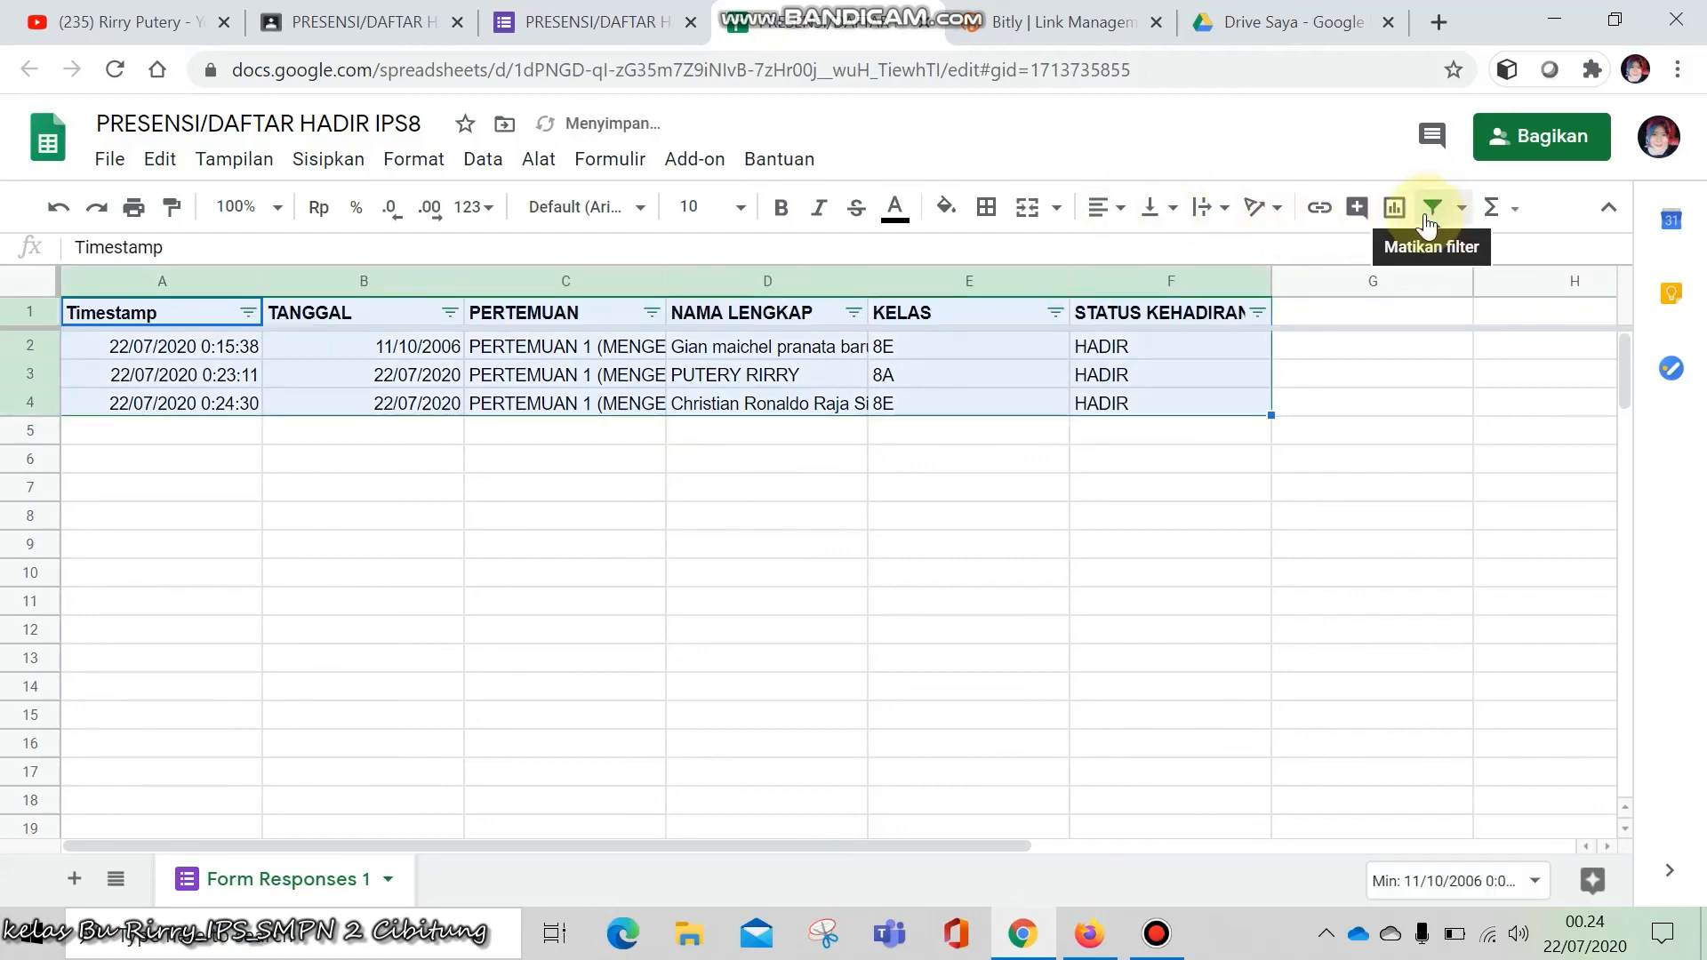
click(1054, 313)
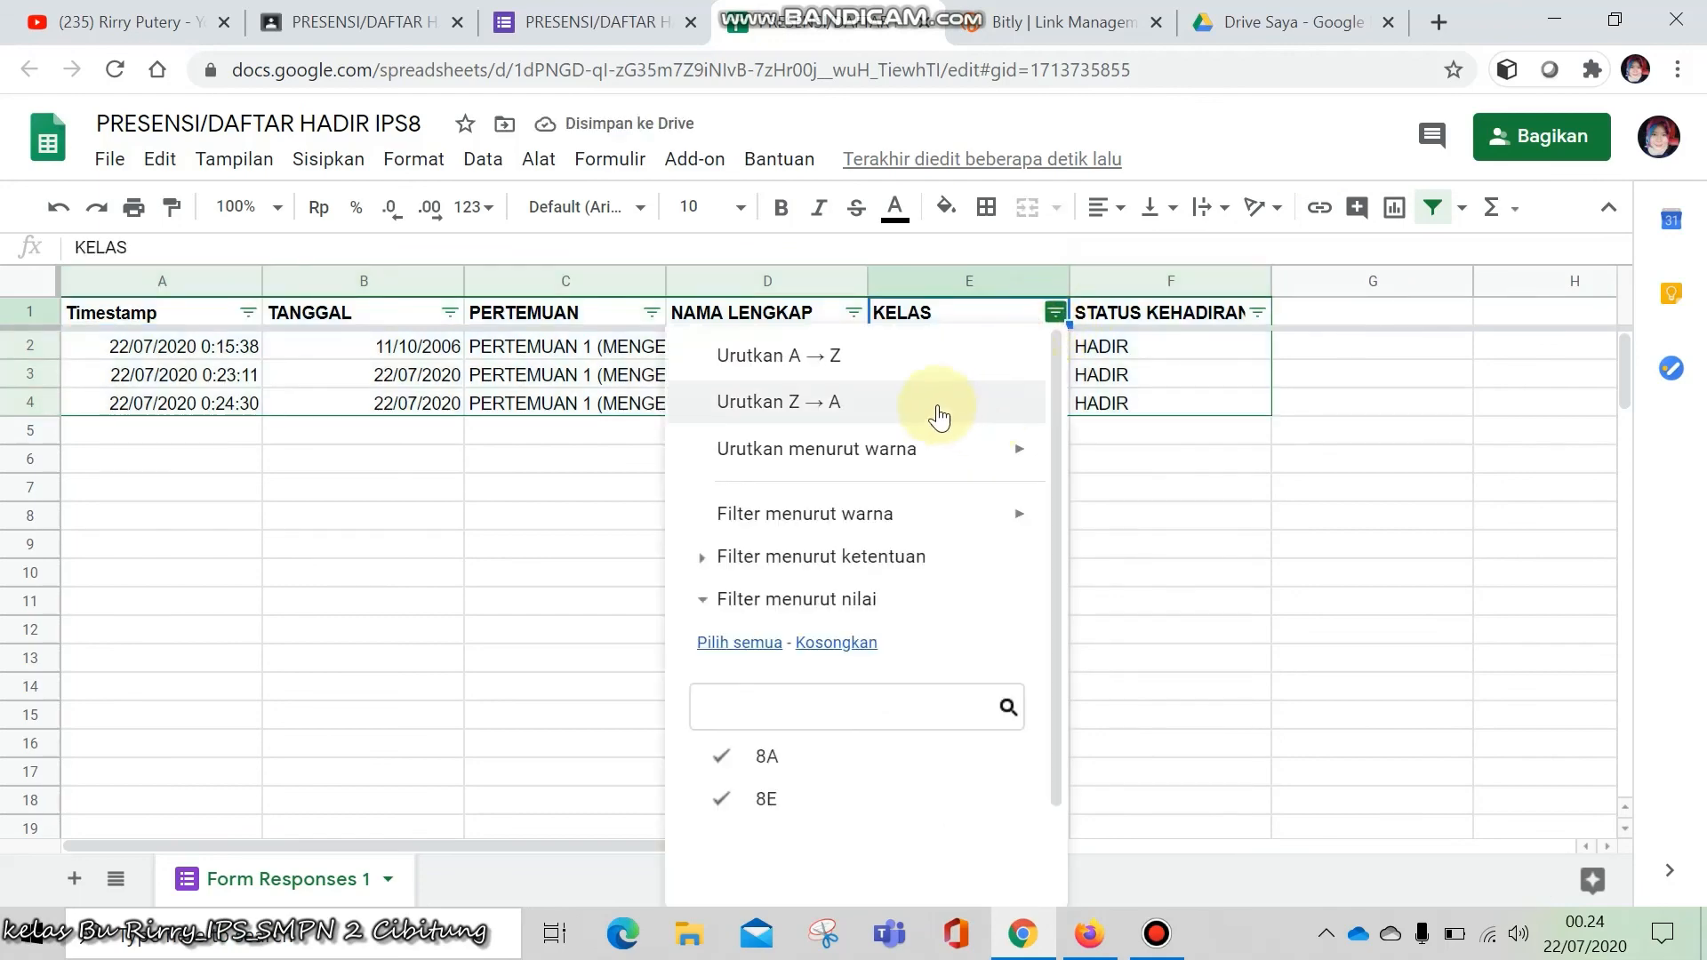
click(879, 358)
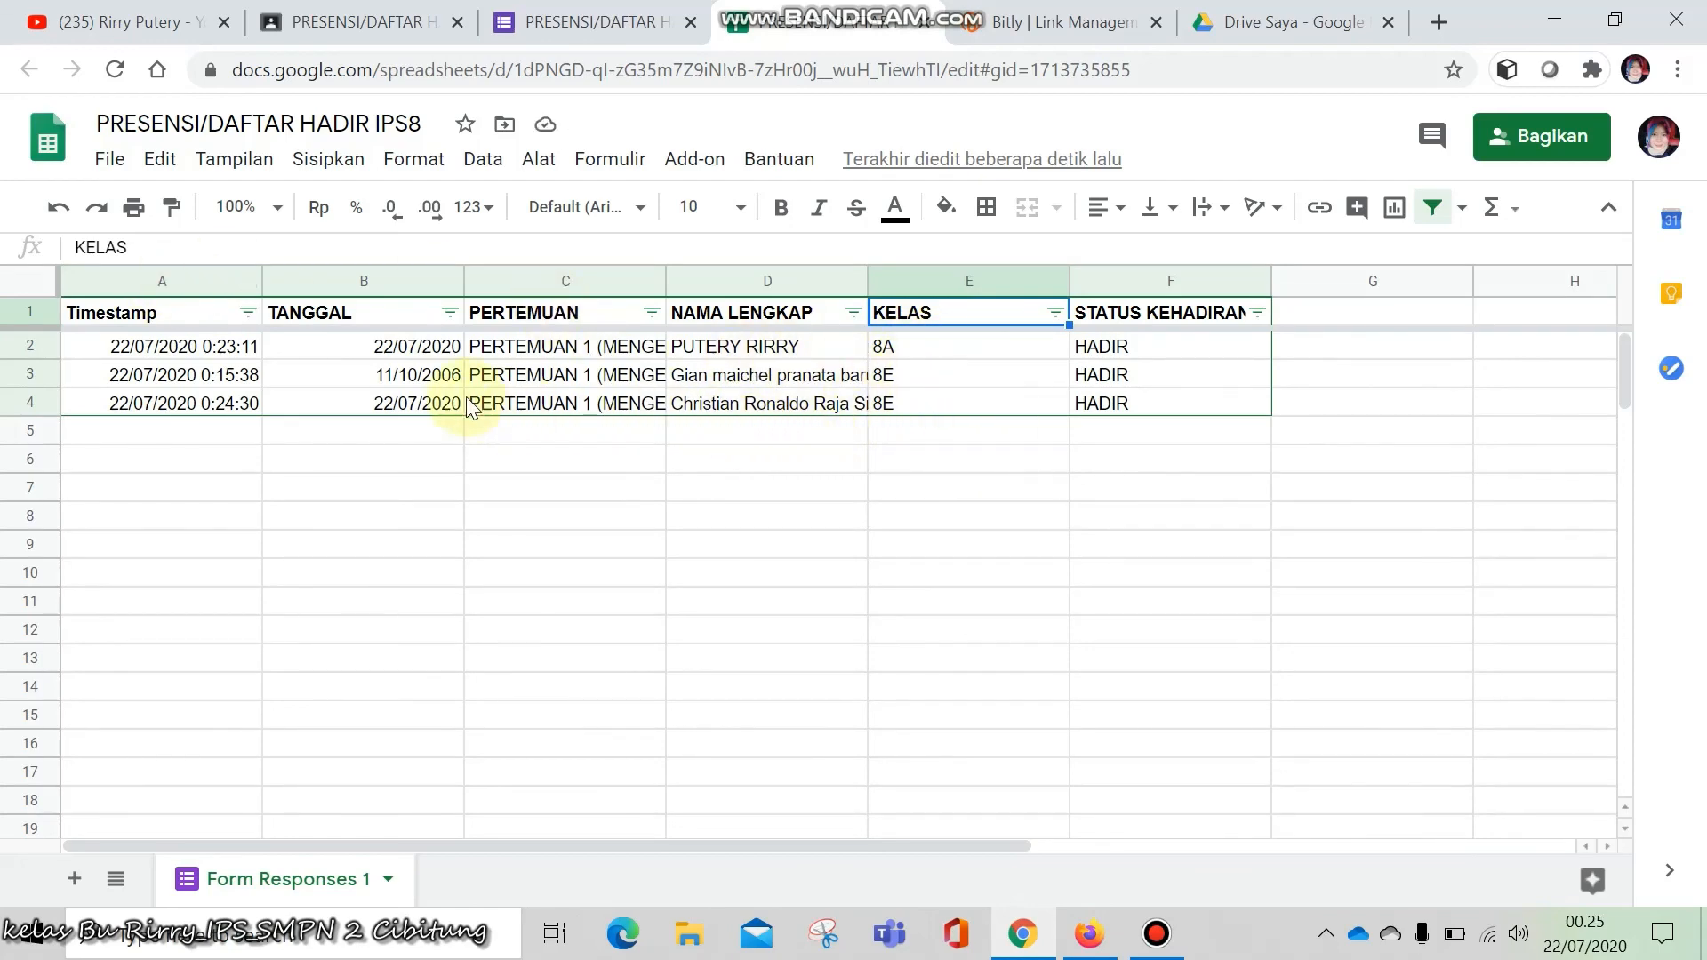
click(855, 313)
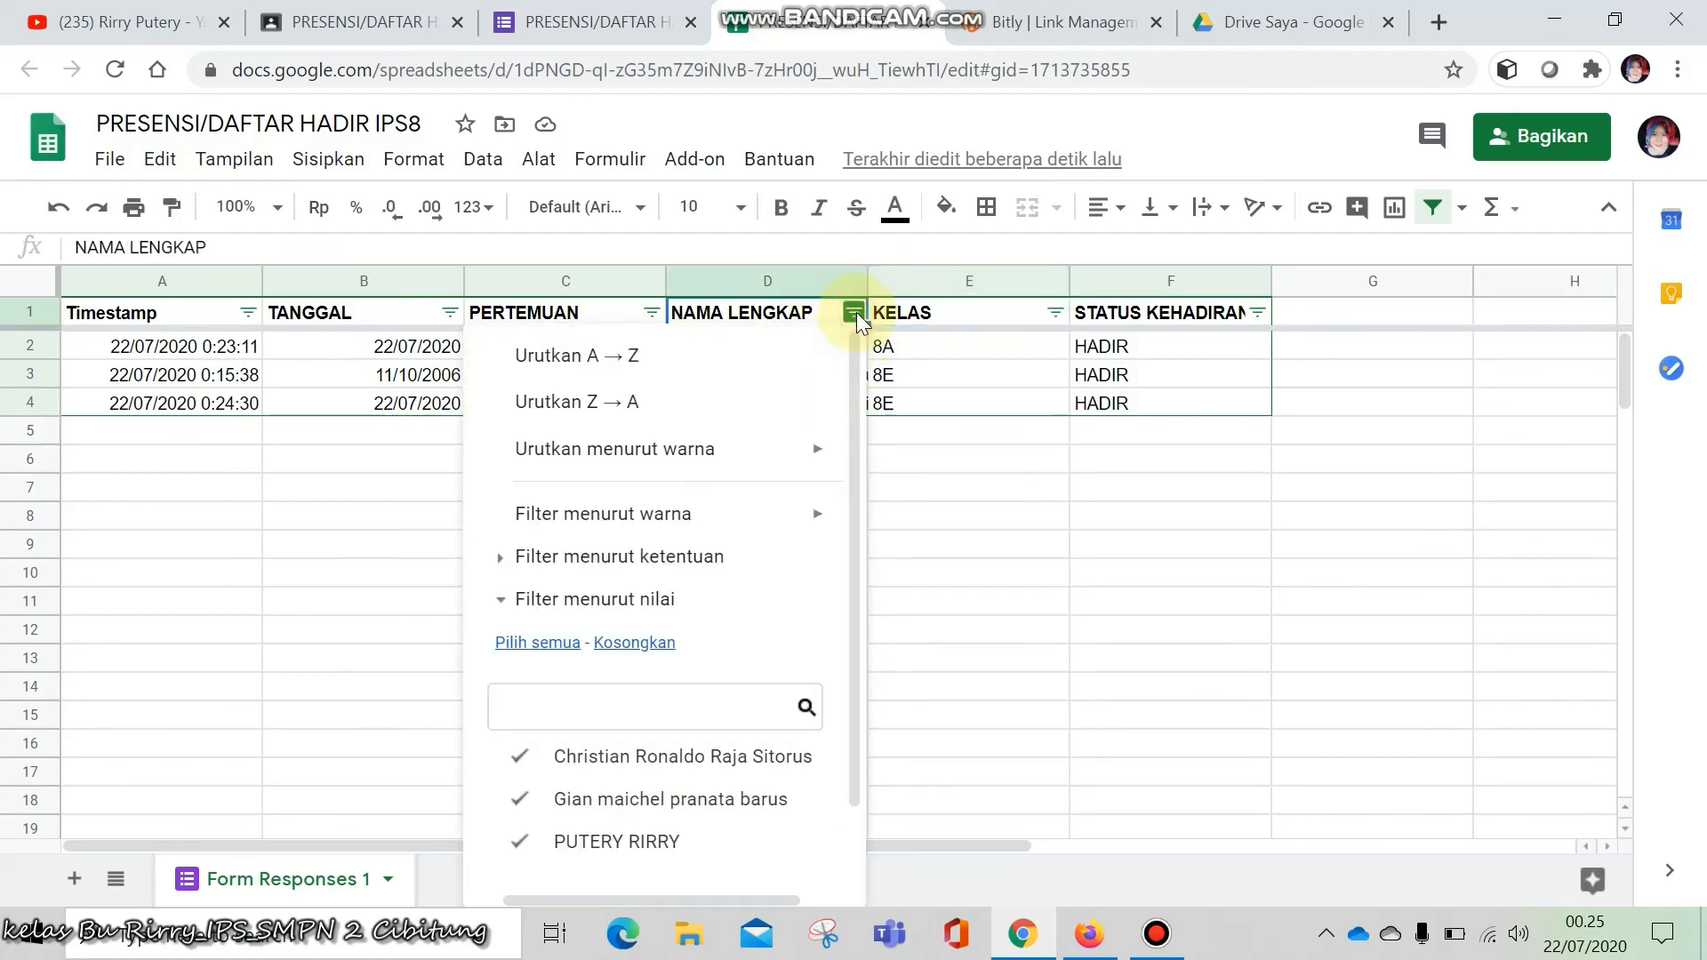
click(782, 359)
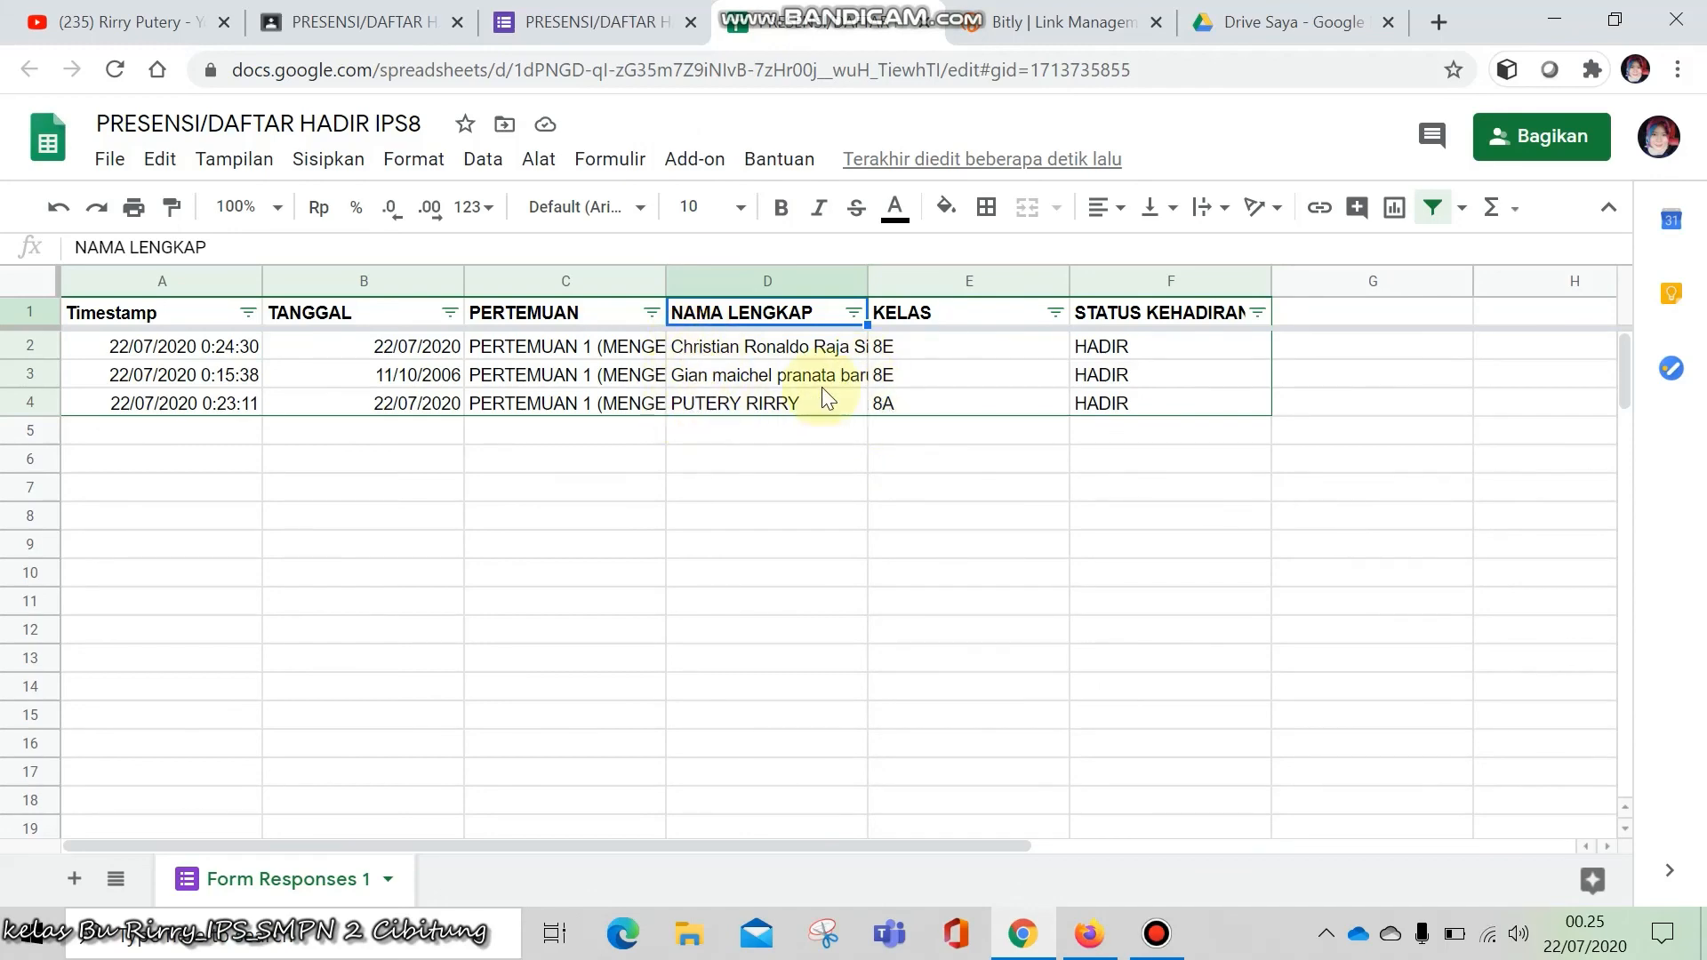
Sort the response rows A → Z by the KELAS column again
click(1055, 312)
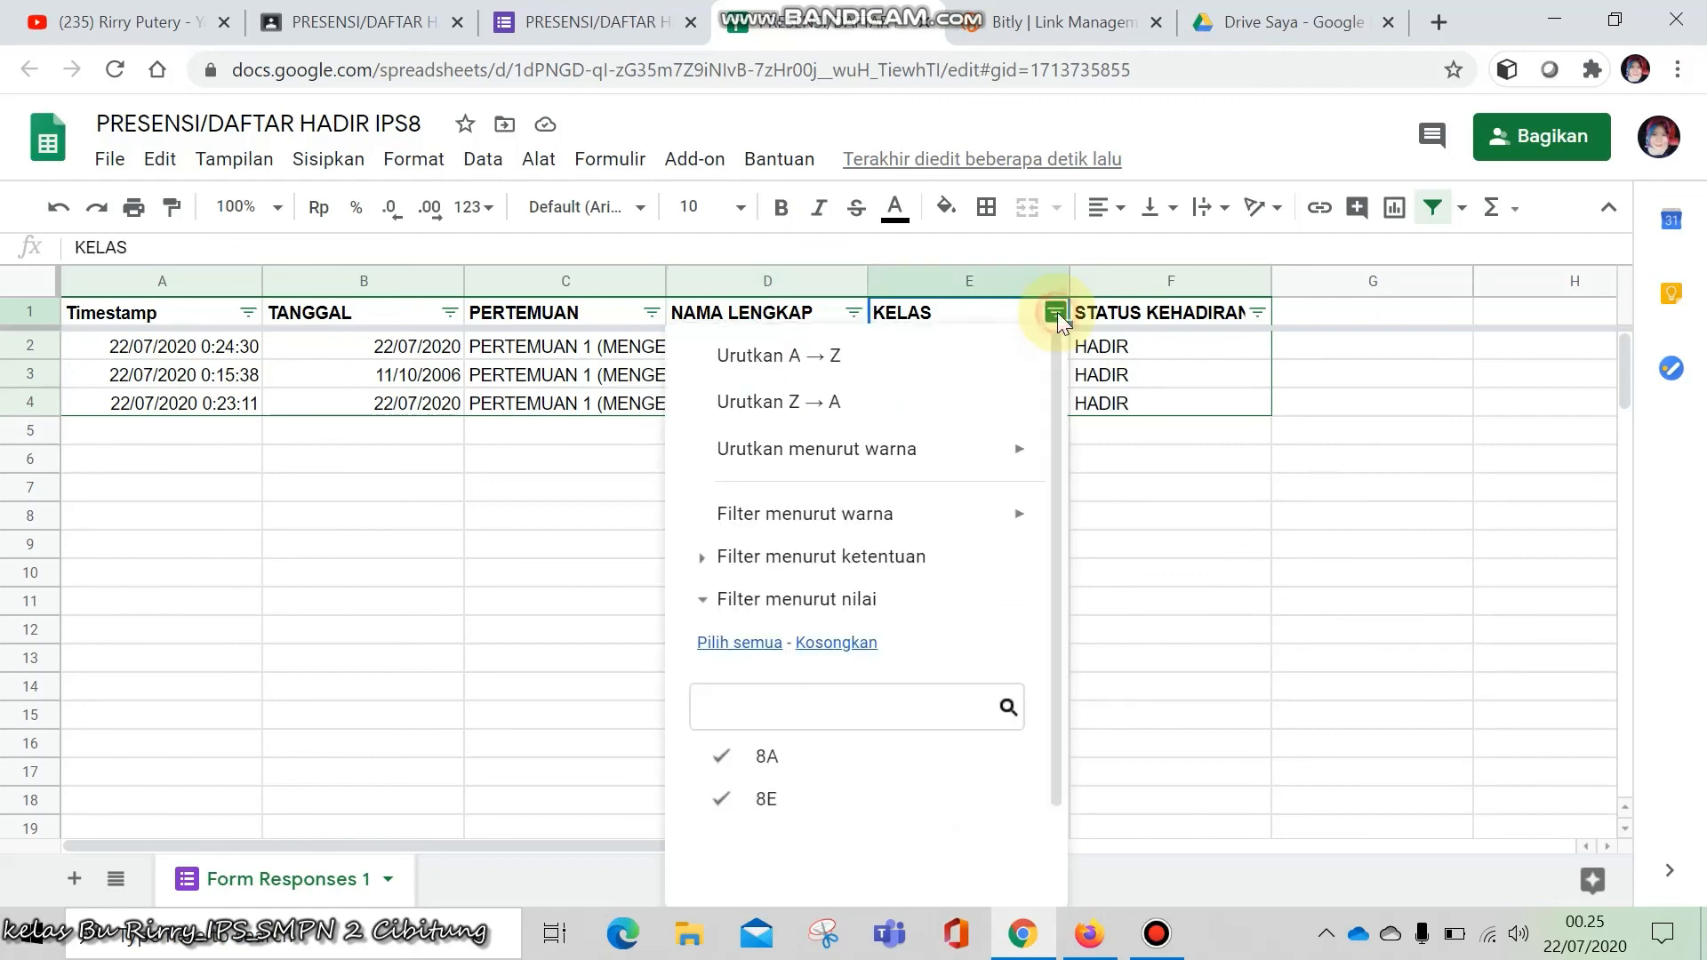
click(932, 373)
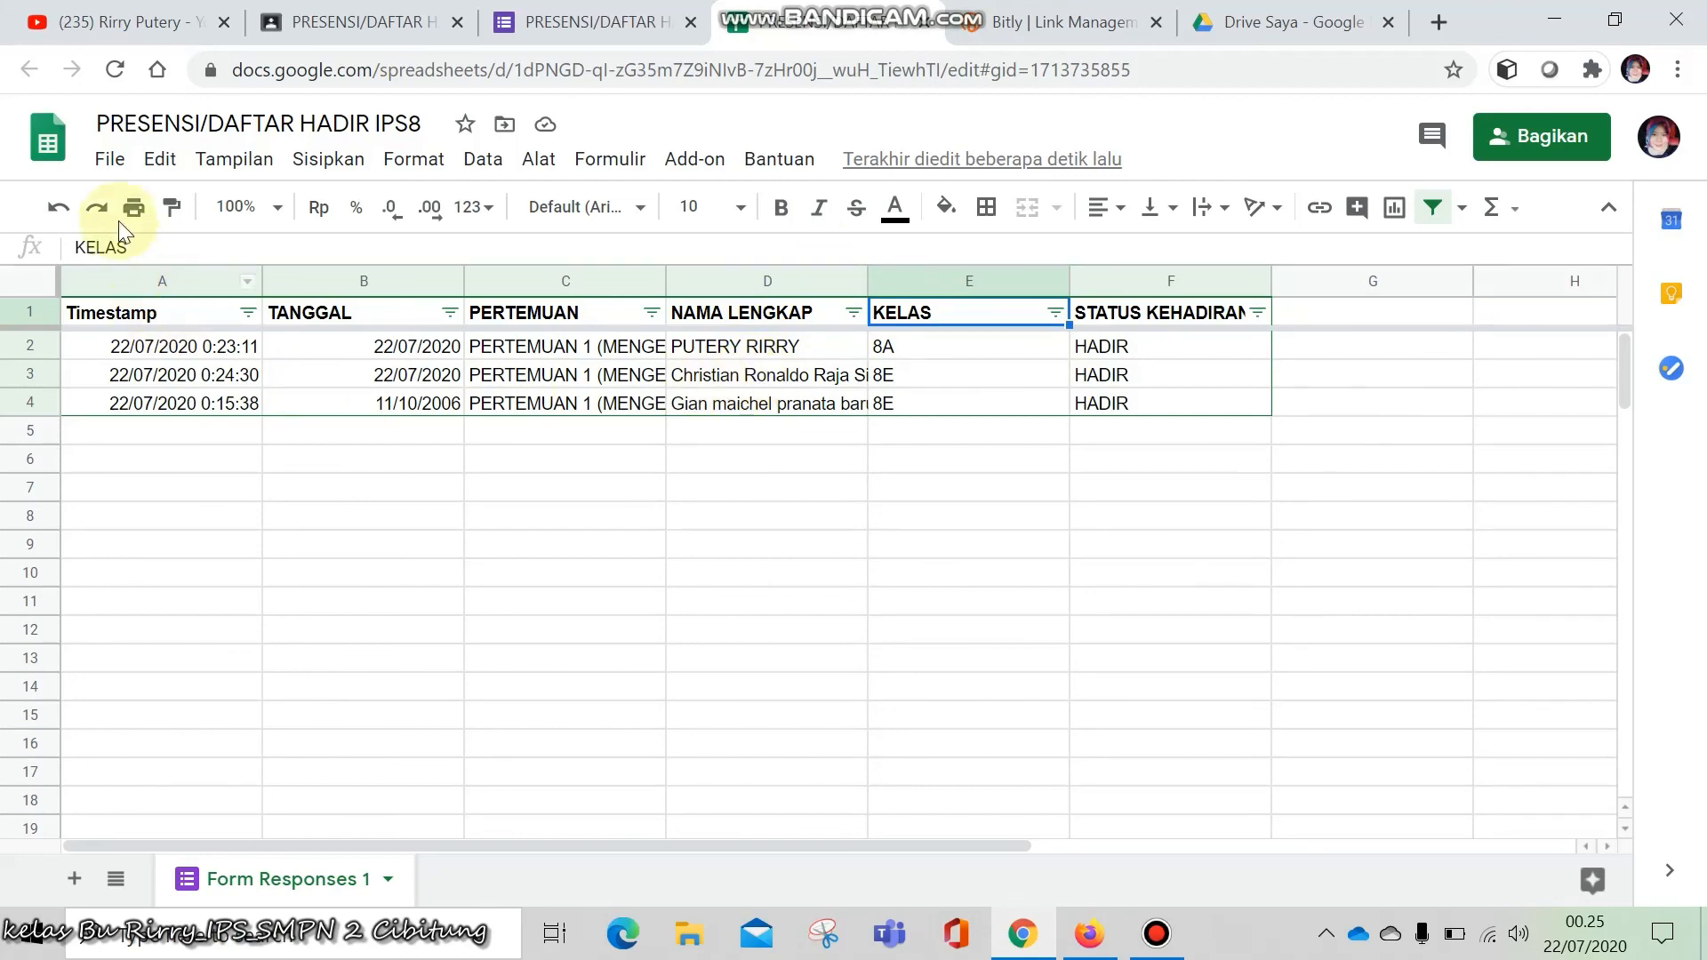
Check which file formats the attendance spreadsheet can be downloaded in, without downloading it
click(110, 158)
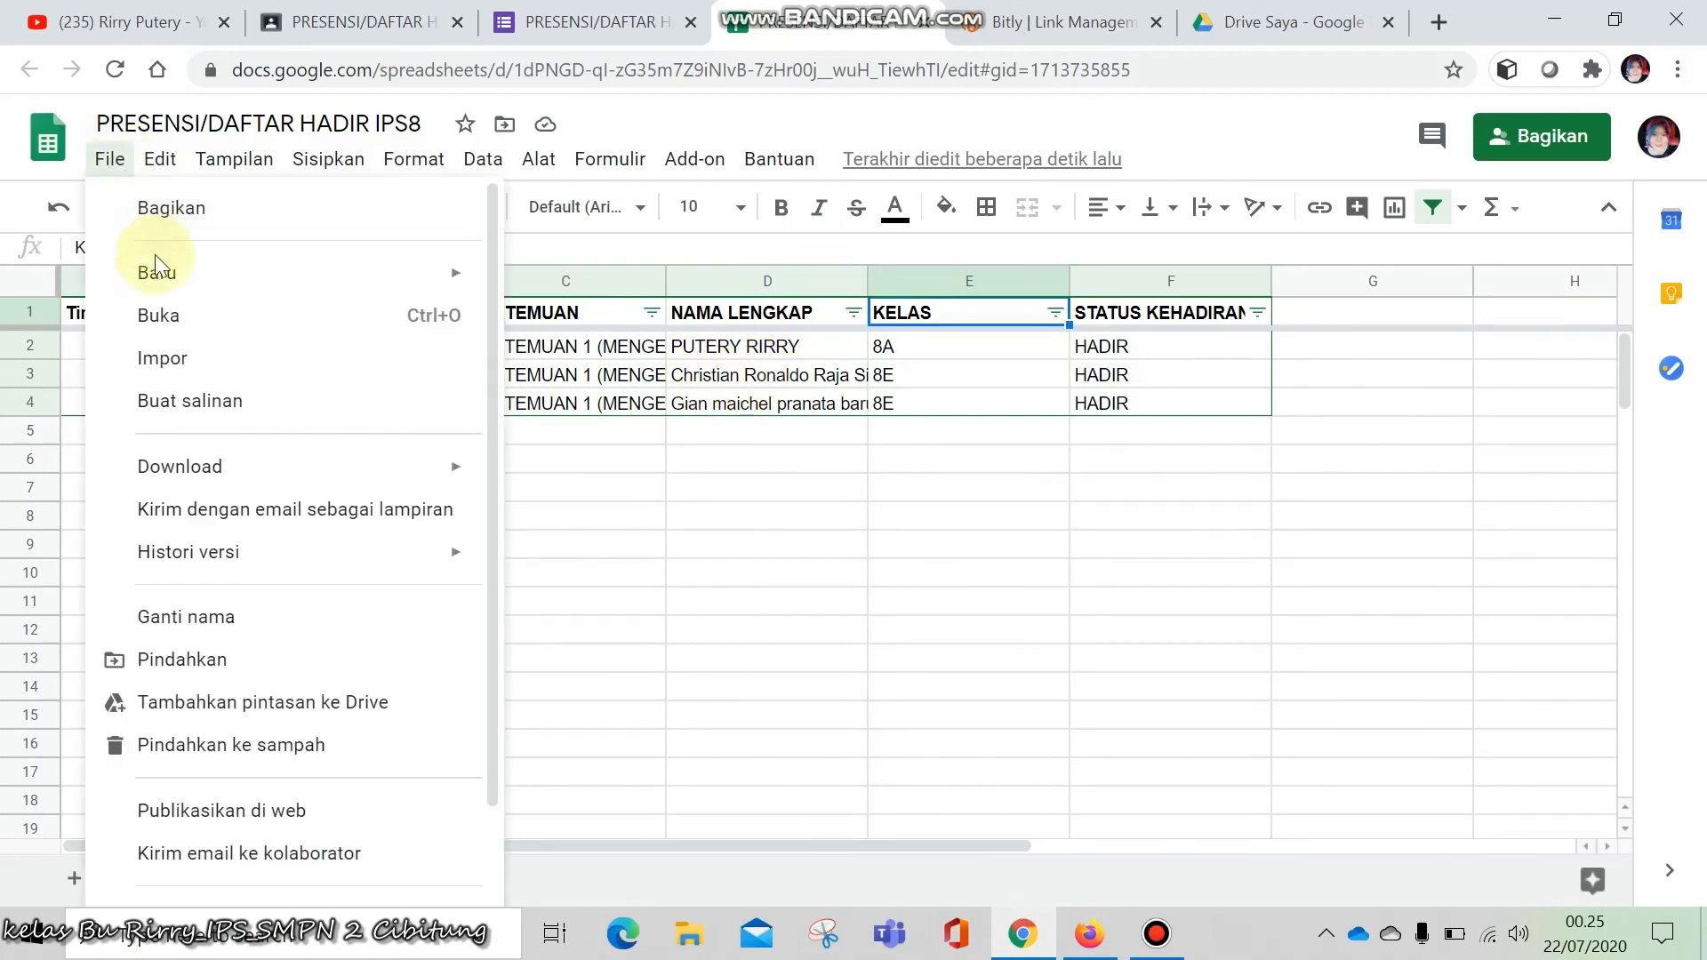
mouse_move(370, 462)
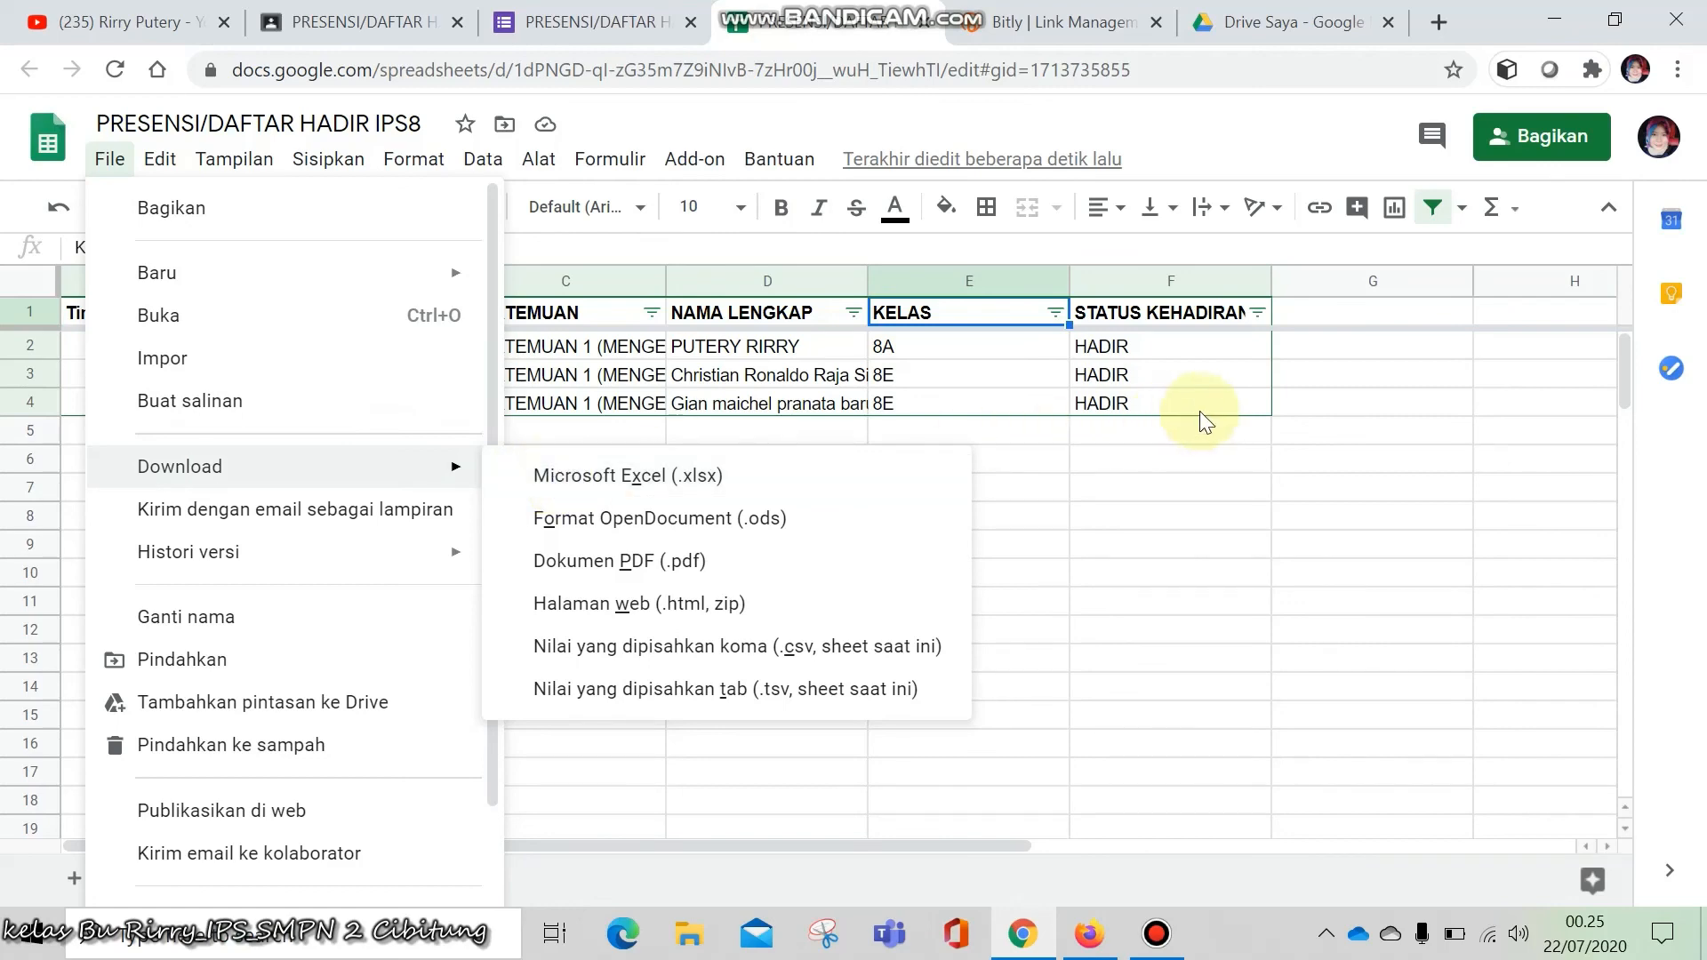
click(1180, 462)
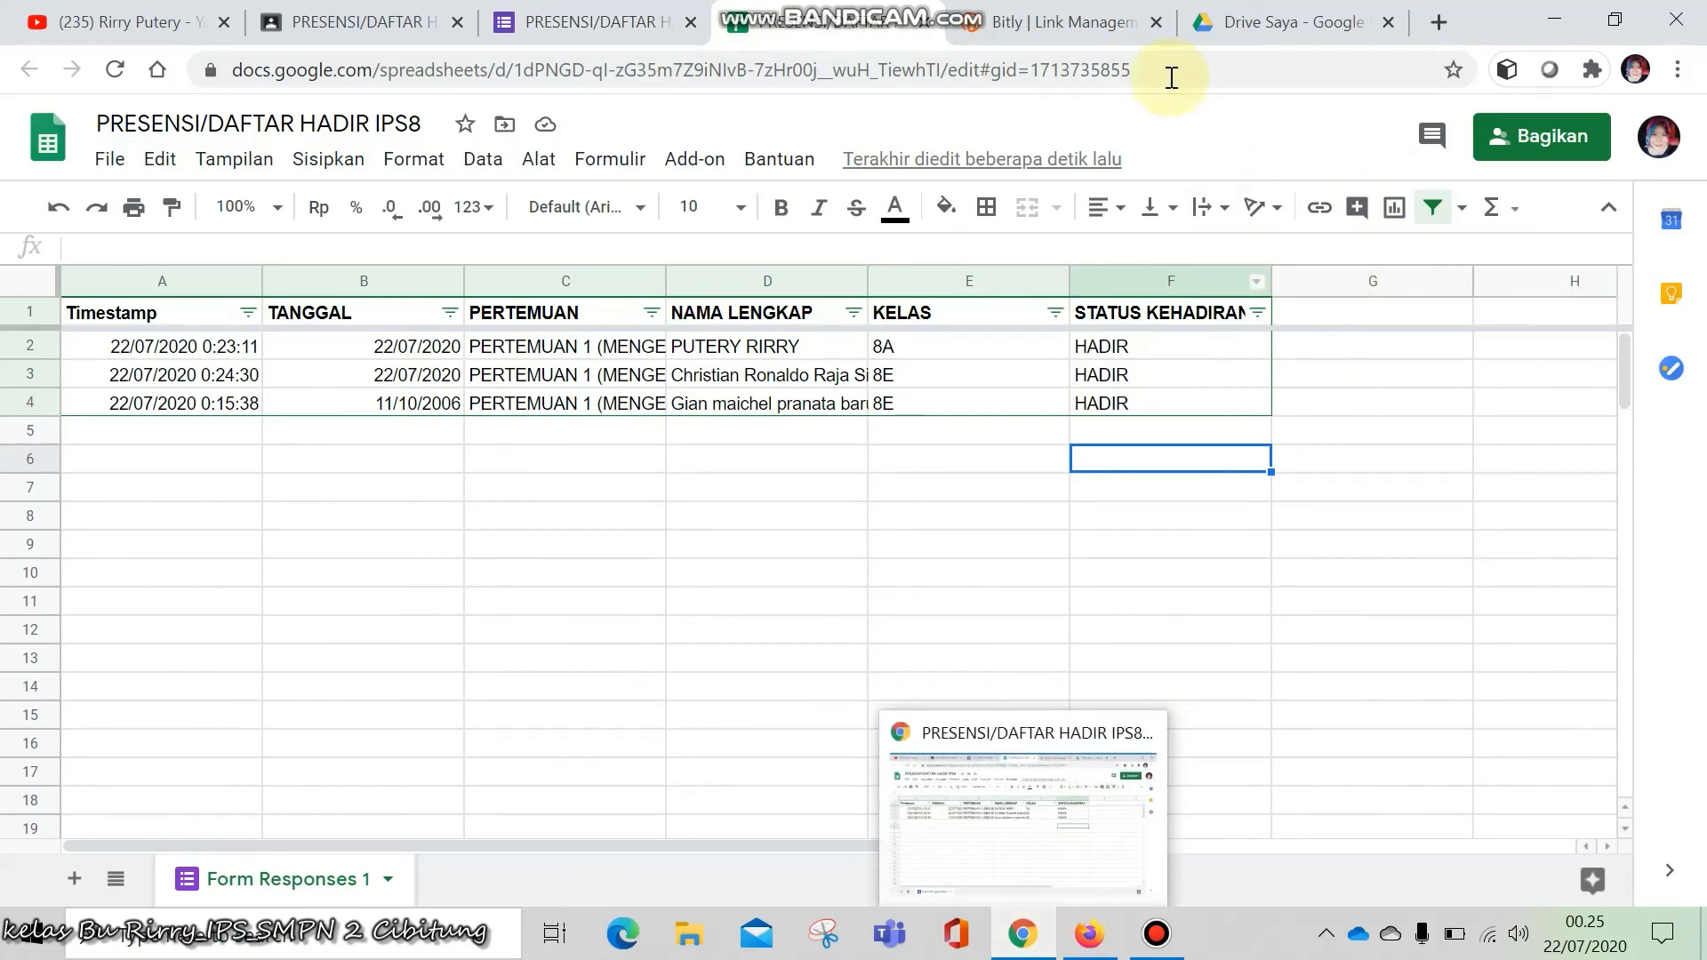
Return to the PRESENSI/DAFTAR HADIR topic of the IPS 8A class in Google Classroom
click(373, 21)
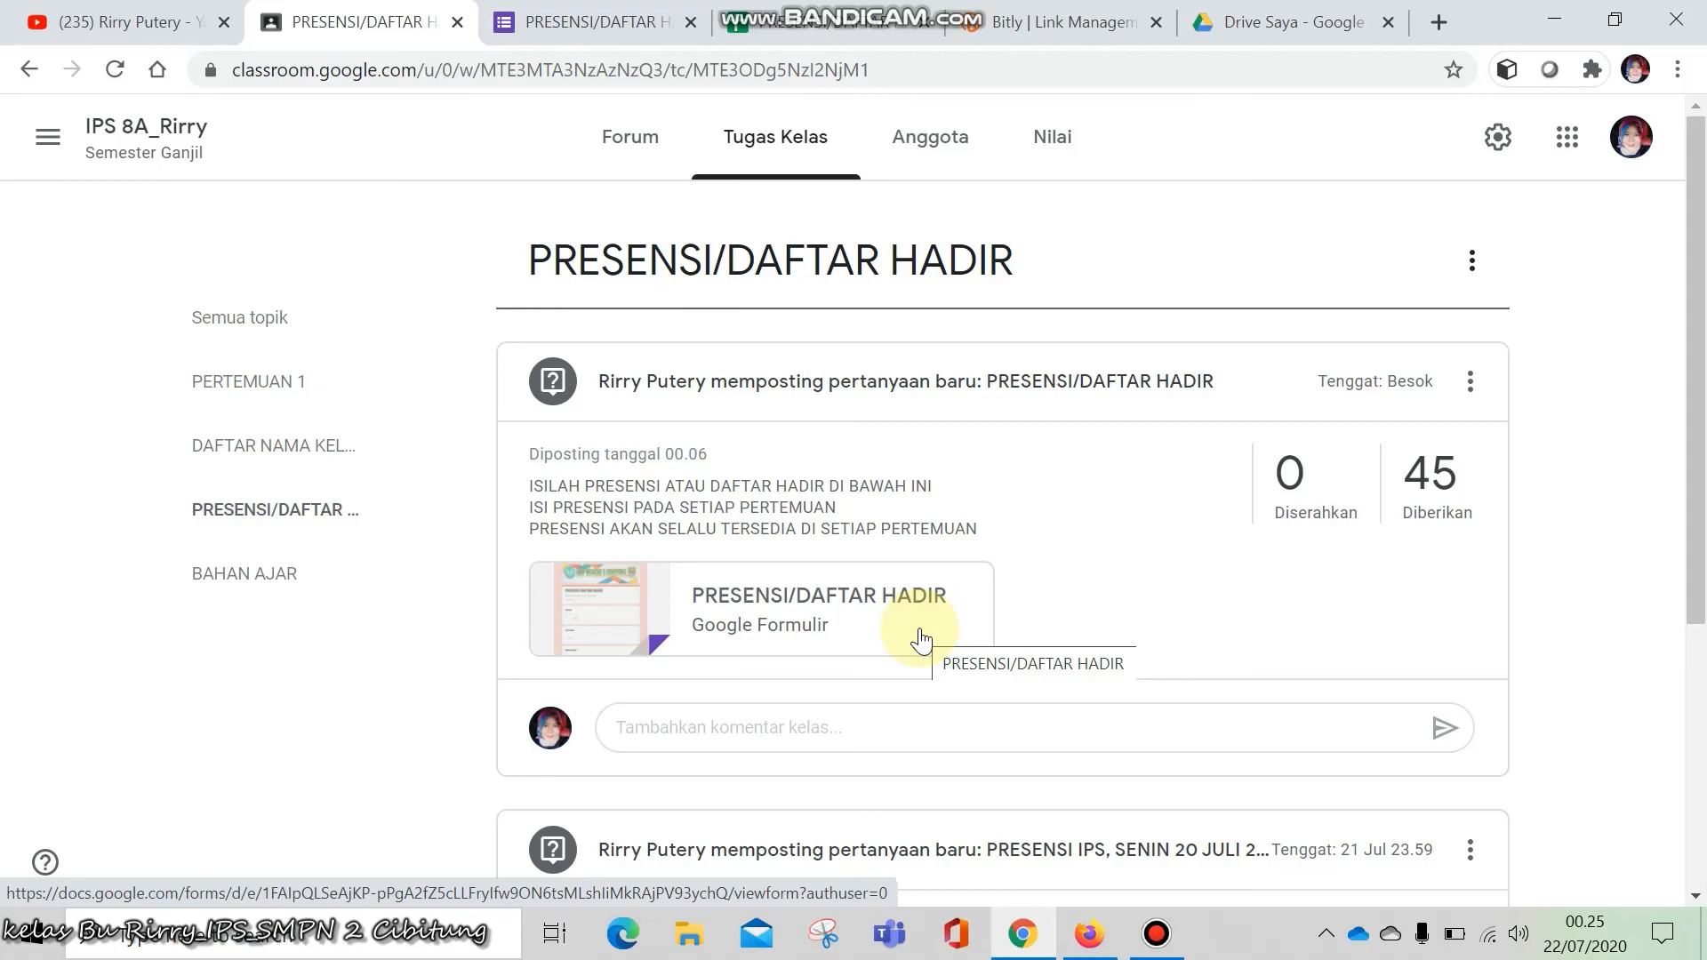
click(1156, 933)
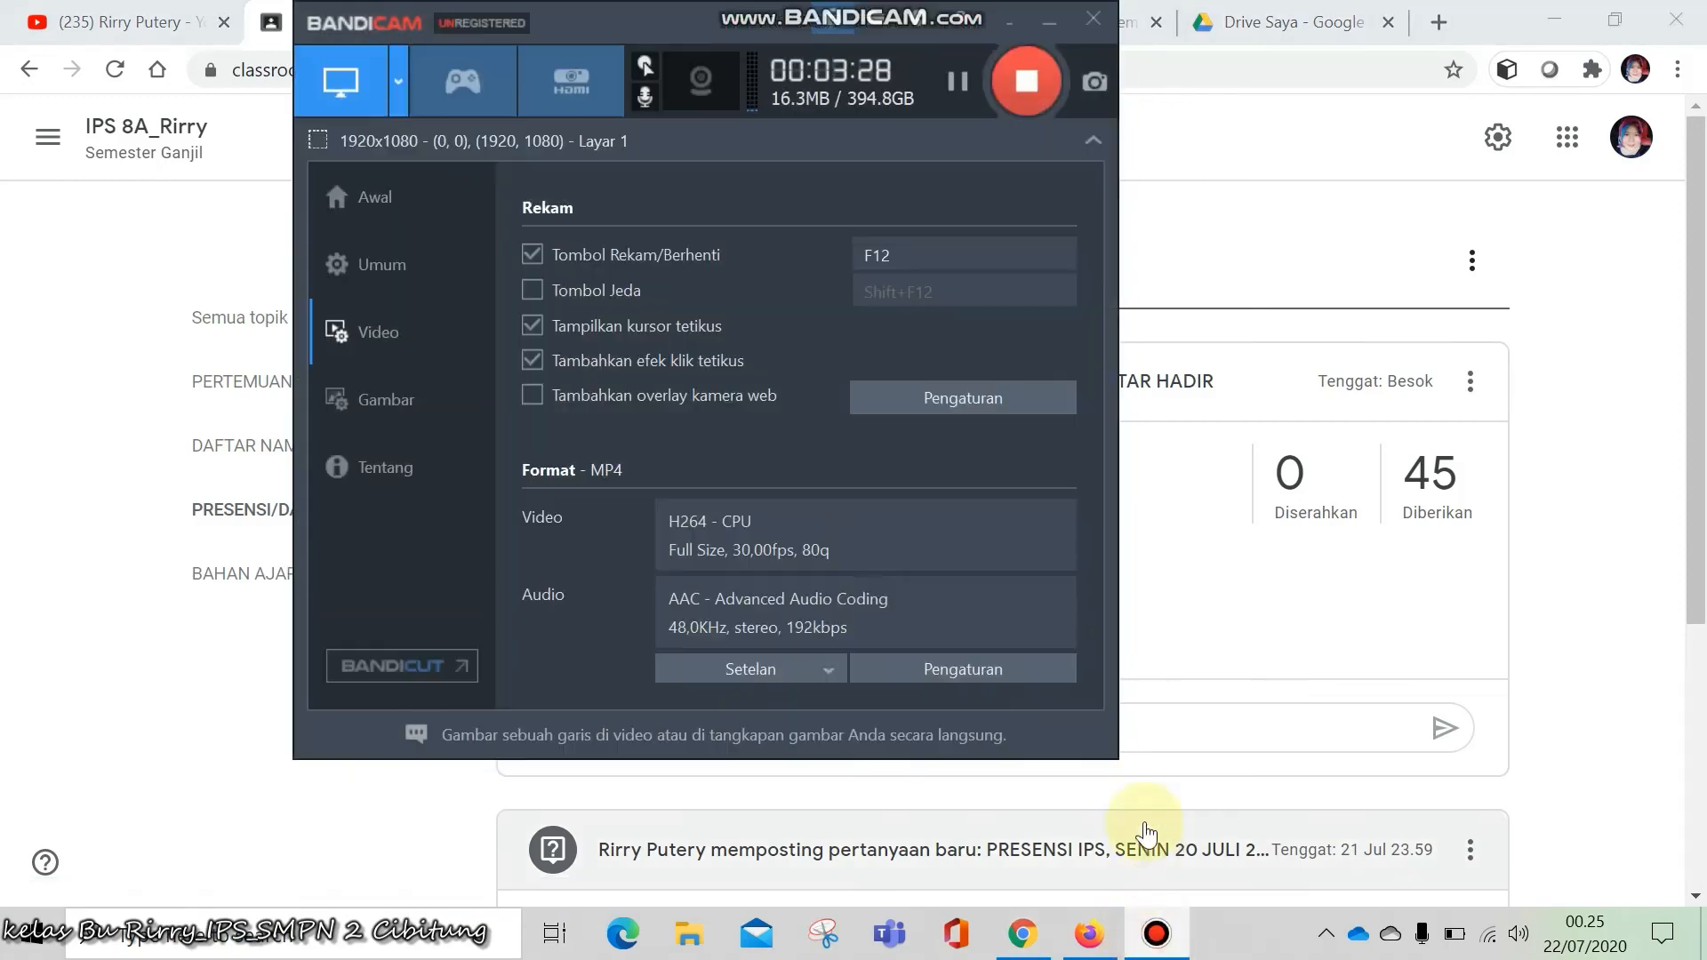